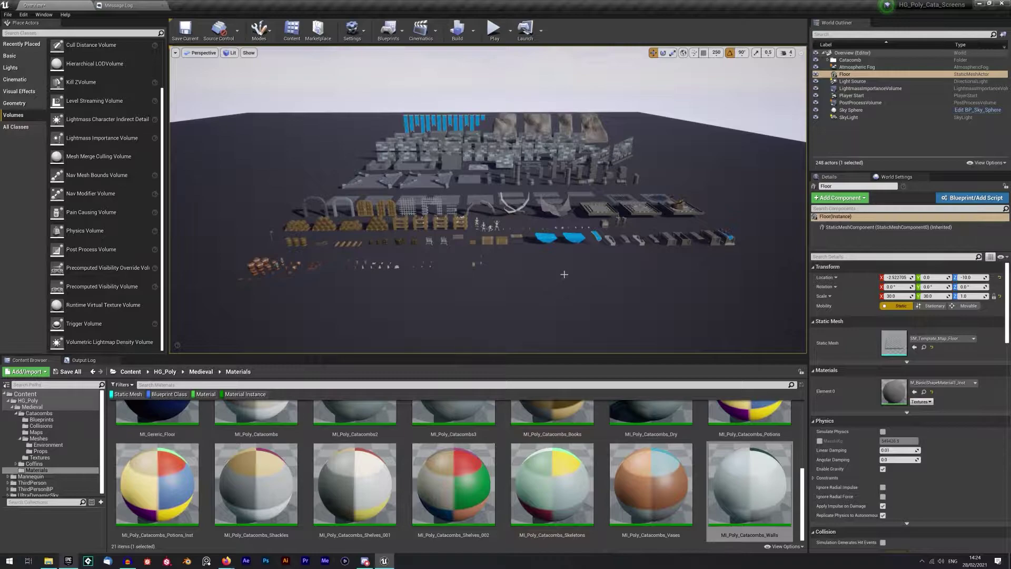
Step: Switch the viewport to full screen and examine the rows of banners, rocks and modular brick wall pieces
{"action": "right_click_drag", "start_coordinate": [571, 274], "coordinate": [571, 255]}
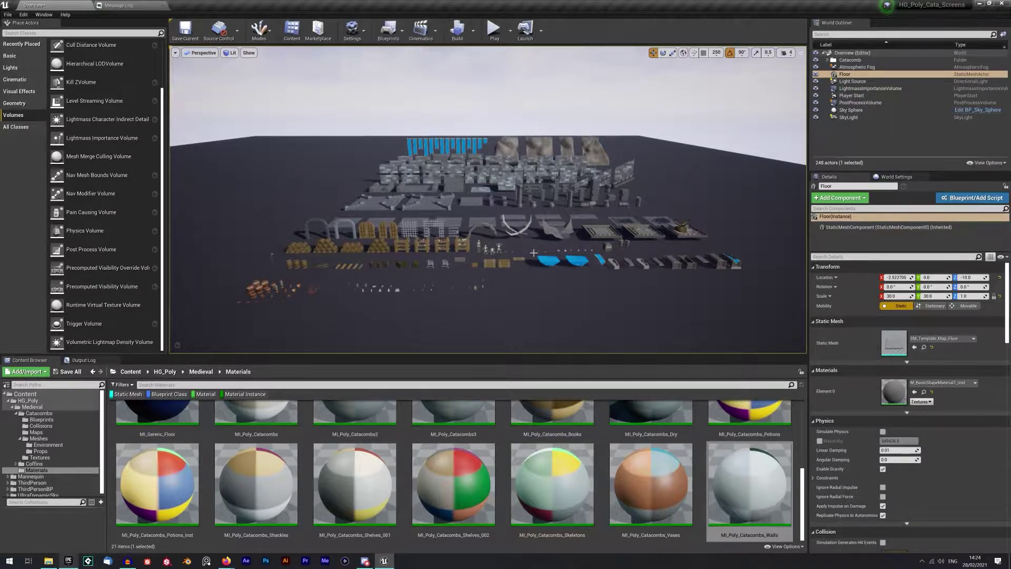
{"action": "key", "text": "F11"}
{"action": "key", "text": "w"}
{"action": "right_click_drag", "start_coordinate": [579, 304], "coordinate": [583, 320]}
{"action": "key", "text": "d"}
{"action": "key", "text": "s"}
{"action": "key", "text": "a"}
{"action": "key", "text": "a"}
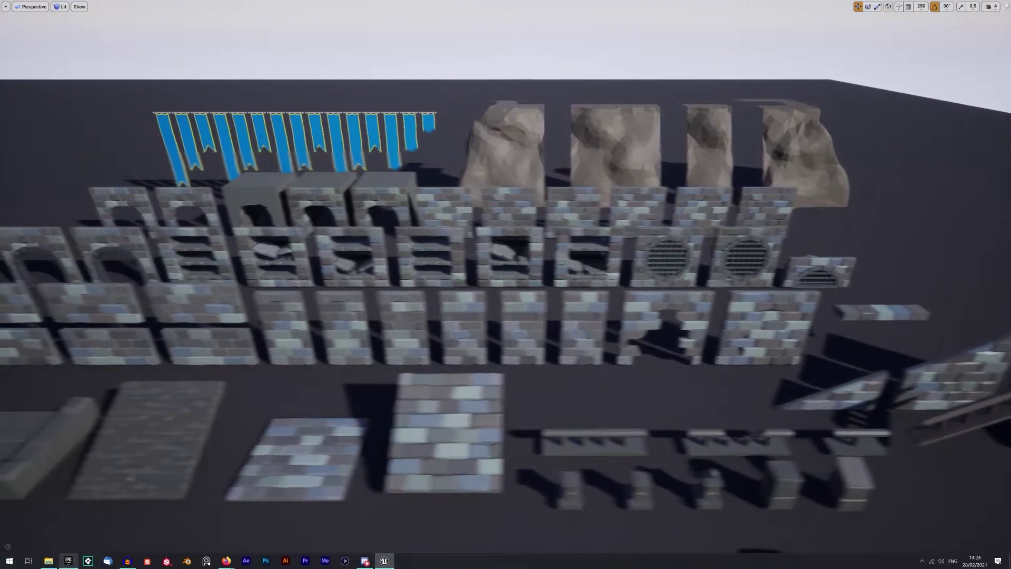
{"action": "key", "text": "a"}
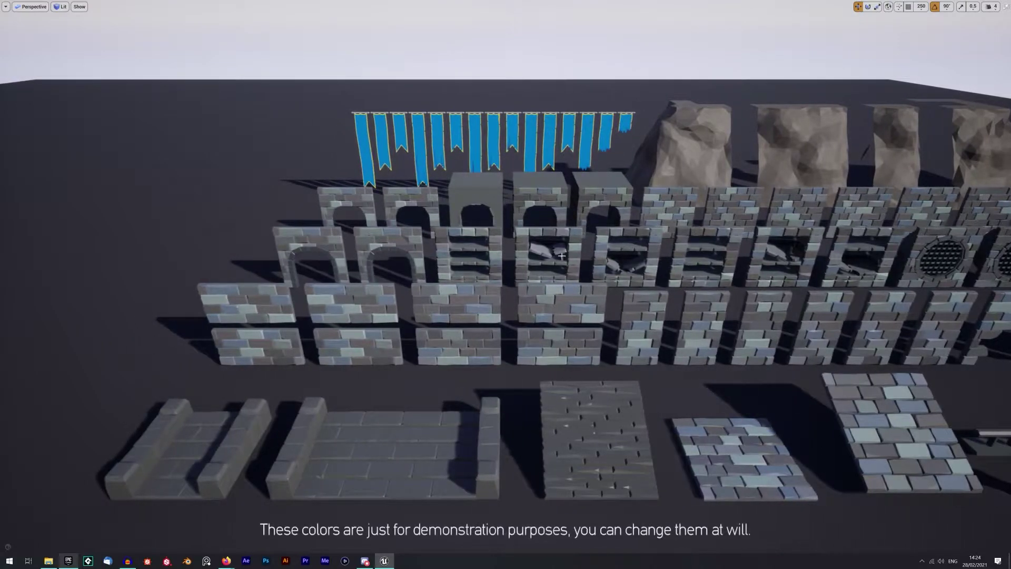
{"action": "key", "text": "s"}
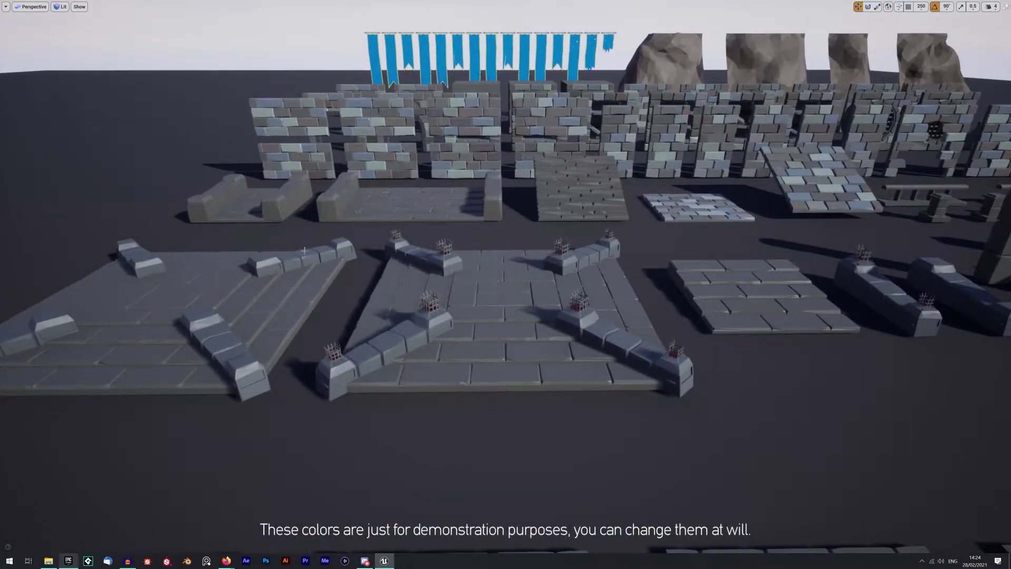
Step: Examine the platforms with corner supports, the floor tiles and the rows of whole and broken pillars
{"action": "right_click_drag", "start_coordinate": [487, 296], "coordinate": [487, 314]}
{"action": "key", "text": "a"}
{"action": "key", "text": "w"}
{"action": "key", "text": "d"}
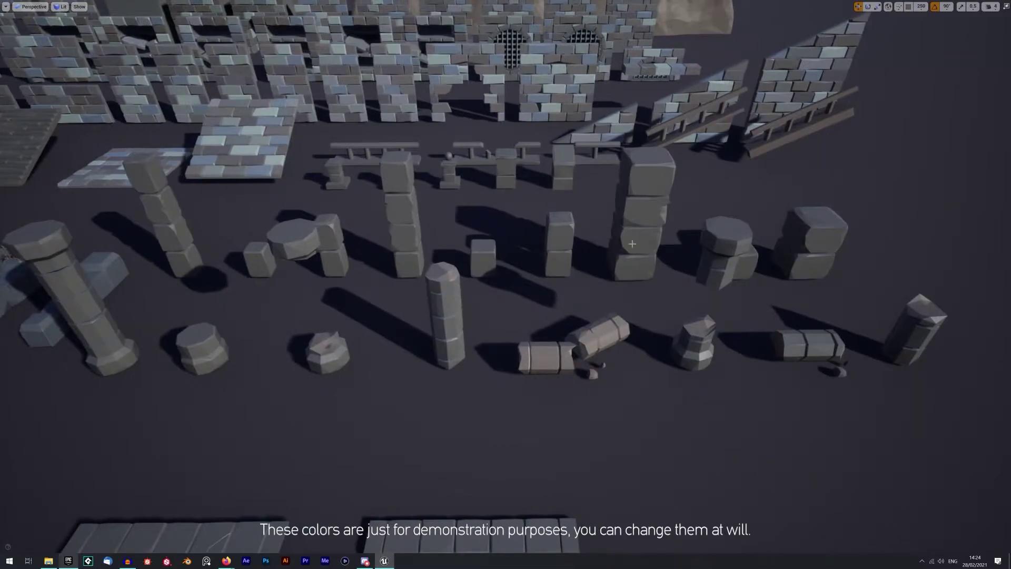
{"action": "key", "text": "s"}
{"action": "right_click_drag", "start_coordinate": [631, 244], "coordinate": [630, 229]}
{"action": "key", "text": "w"}
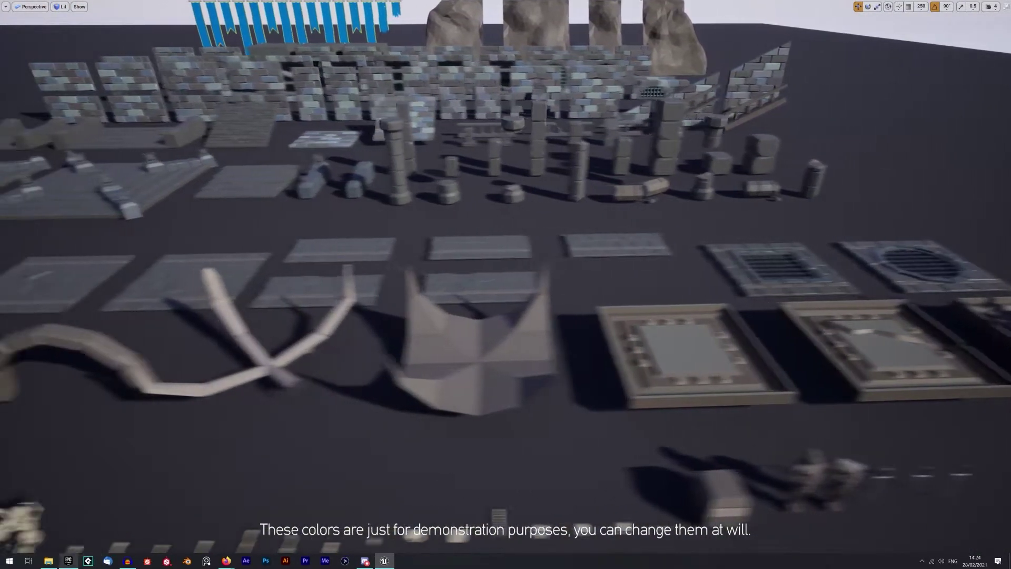
Step: Examine the floor grates, framed platforms and vaulted ceiling pieces, continuing to the doors, gates and shelves
{"action": "key", "text": "d"}
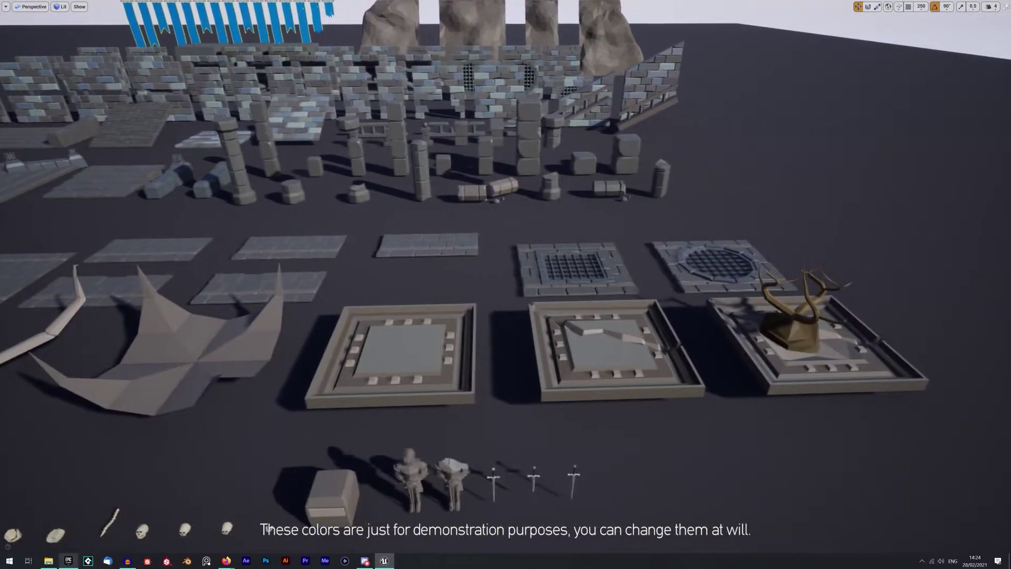
{"action": "key", "text": "a"}
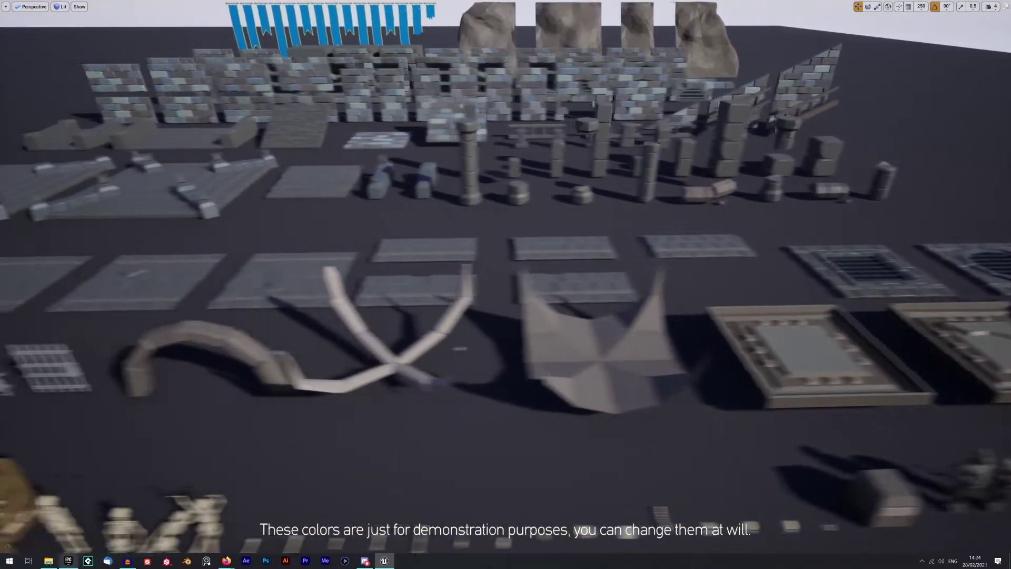
{"action": "key", "text": "a"}
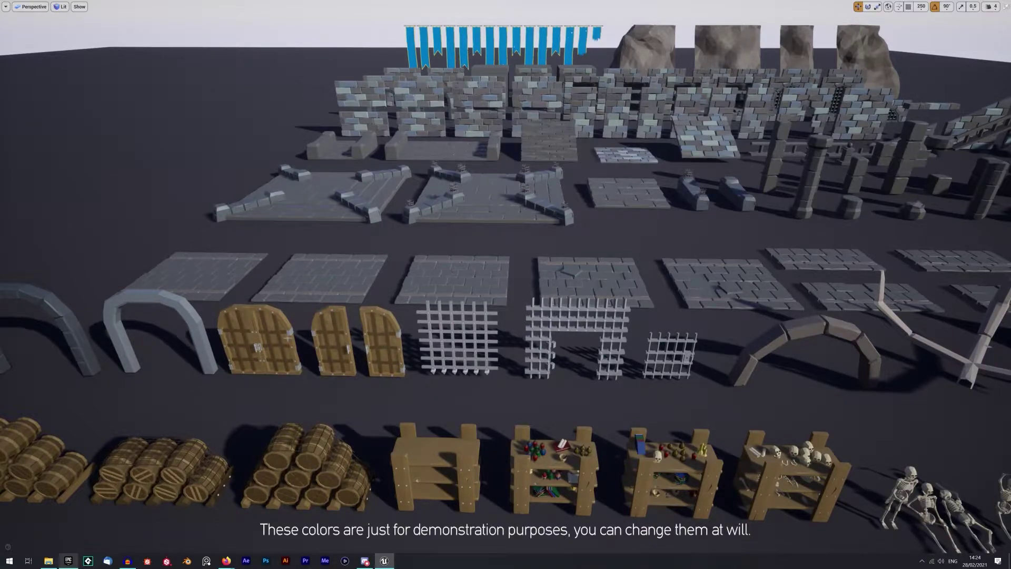
{"action": "key", "text": "a"}
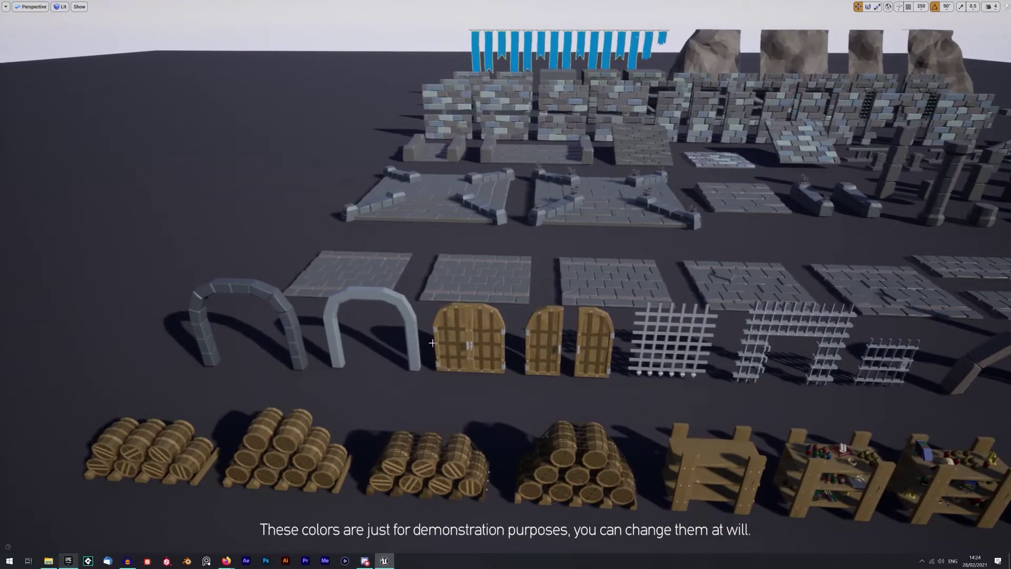
Step: Try moving the closed arched double door vertically
{"action": "left_click", "coordinate": [479, 356]}
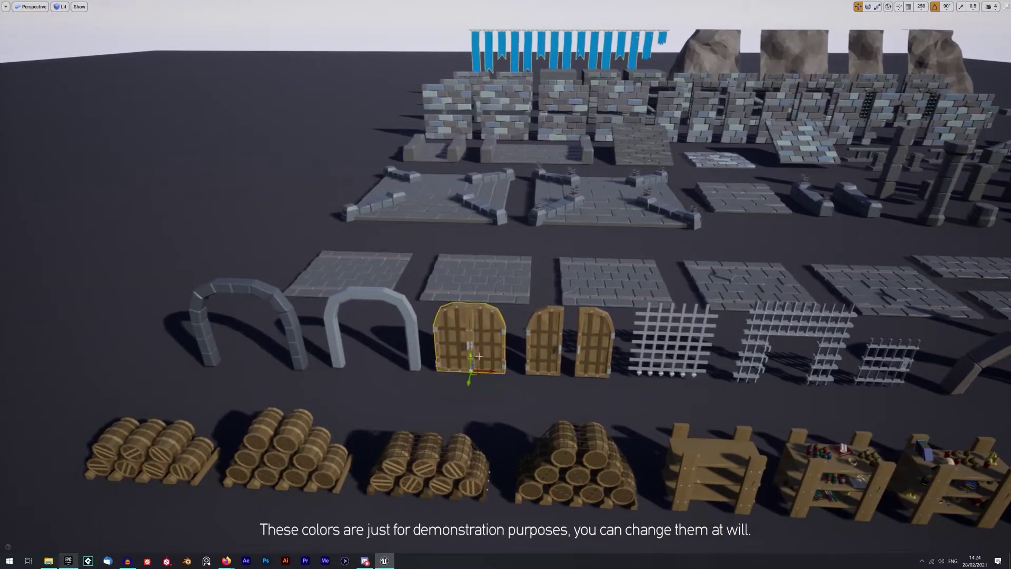
{"action": "left_click_drag", "start_coordinate": [470, 355], "coordinate": [476, 343]}
{"action": "key", "text": "ctrl+z"}
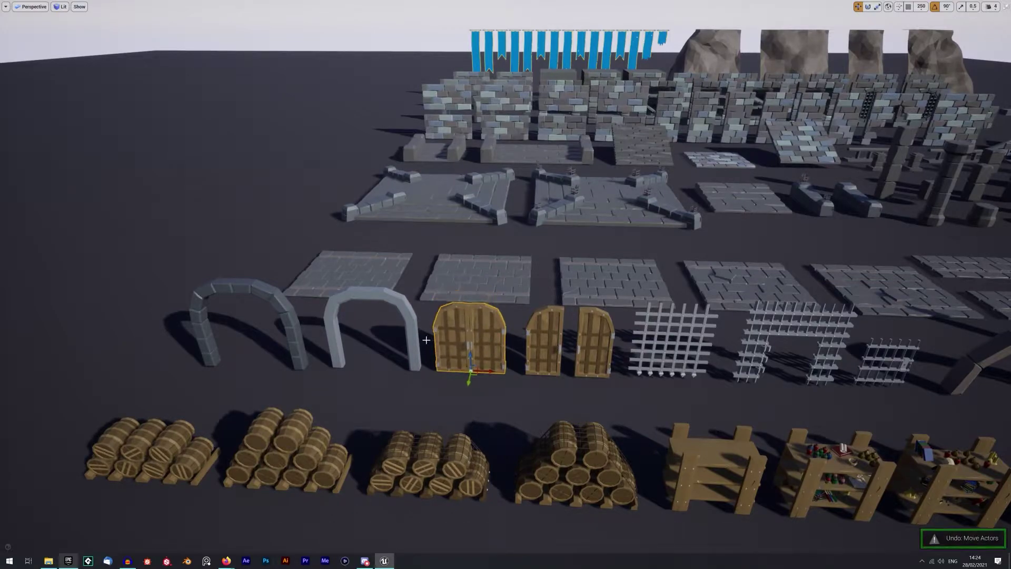
Step: Examine the two stone arches beside the doors, the barrel stacks and the hanging chain piece
{"action": "left_click", "coordinate": [322, 304]}
{"action": "left_click", "coordinate": [290, 309]}
{"action": "left_click", "coordinate": [331, 316]}
{"action": "left_click_drag", "start_coordinate": [331, 316], "coordinate": [399, 330]}
{"action": "right_click_drag", "start_coordinate": [491, 315], "coordinate": [375, 352]}
{"action": "key", "text": "w"}
{"action": "key", "text": "a"}
{"action": "key", "text": "w"}
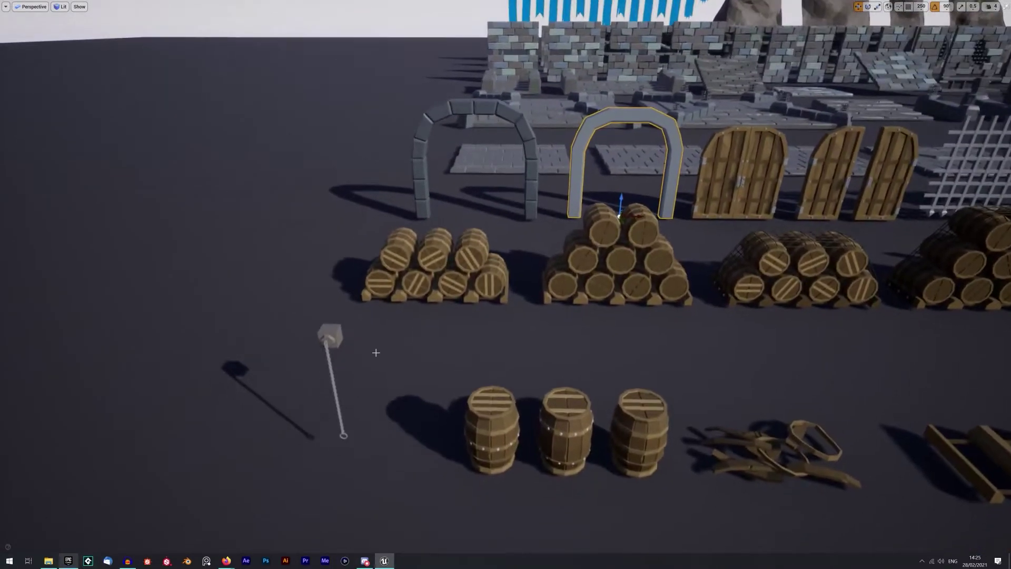
{"action": "left_click_drag", "start_coordinate": [344, 334], "coordinate": [336, 335]}
Step: Examine the prop row with skeletons, chests, blue cloths, sacks and braziers
{"action": "right_click_drag", "start_coordinate": [335, 335], "coordinate": [608, 330]}
{"action": "key", "text": "d"}
{"action": "key", "text": "w"}
{"action": "key", "text": "a"}
{"action": "key", "text": "d"}
{"action": "right_click_drag", "start_coordinate": [279, 320], "coordinate": [280, 319]}
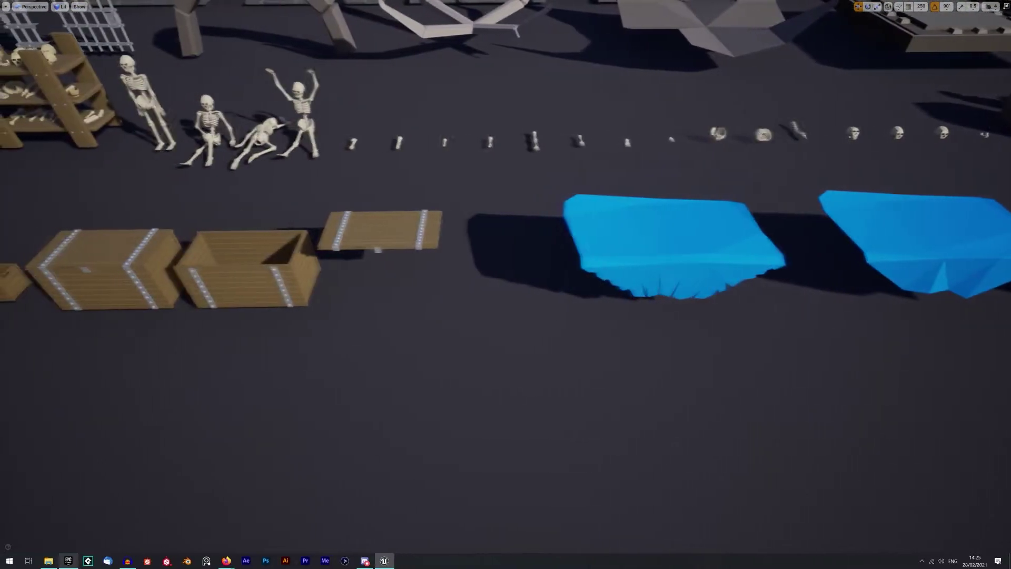
{"action": "key", "text": "a"}
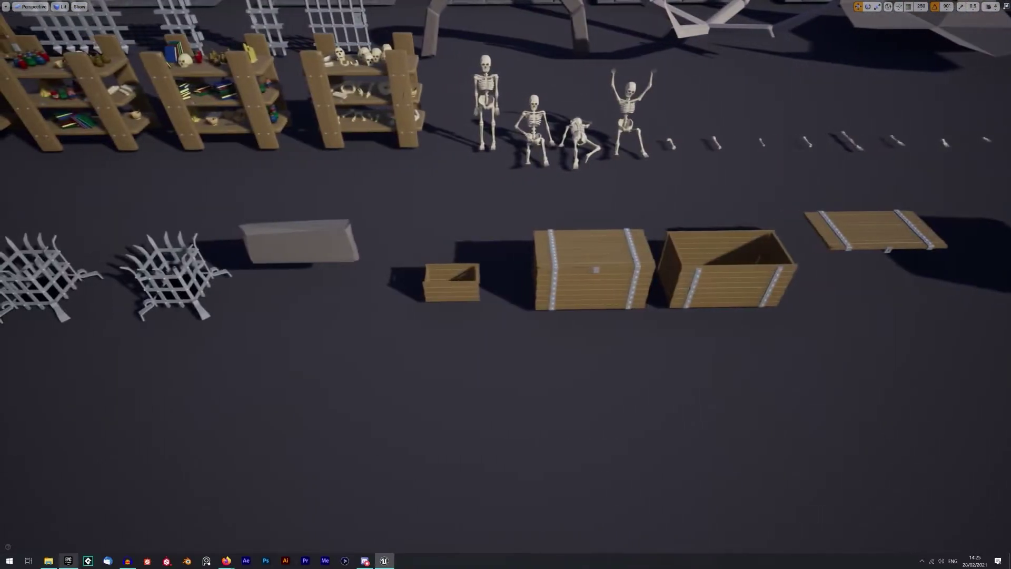
{"action": "key", "text": "a"}
{"action": "key", "text": "d"}
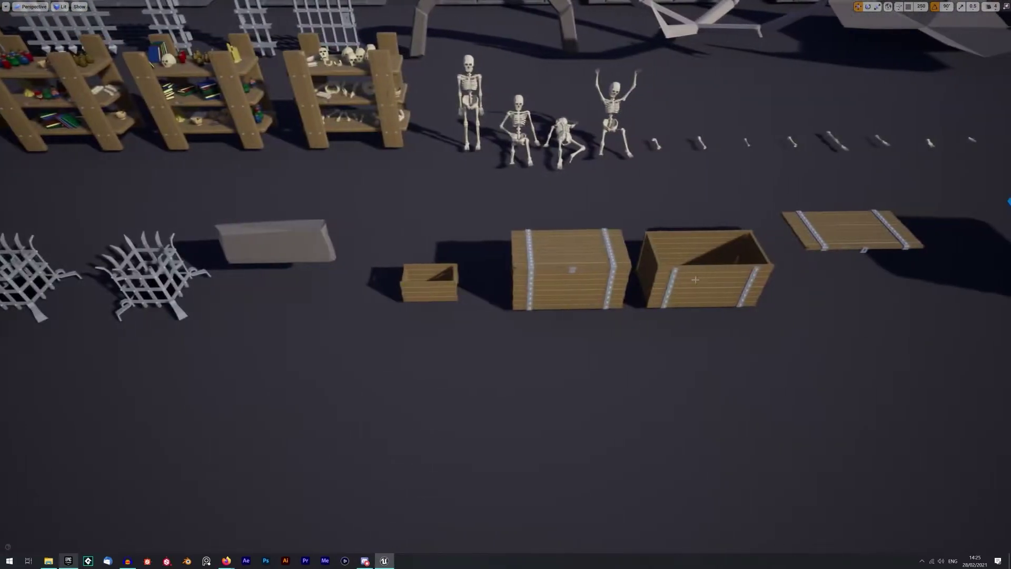
{"action": "key", "text": "a"}
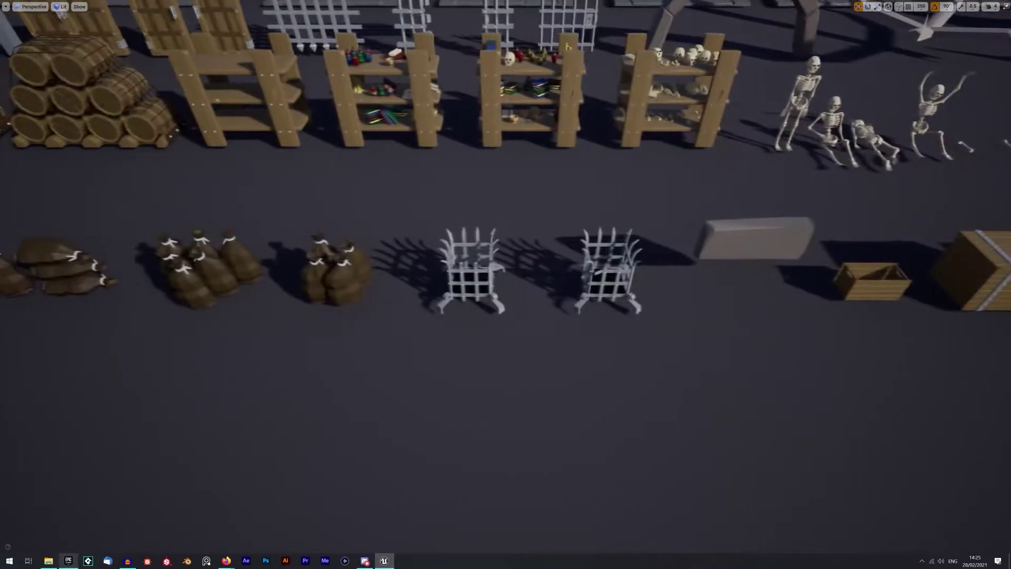
{"action": "key", "text": "a"}
Step: Examine the pottery props, including the intact vases, broken pots, lids and loose shards
{"action": "right_click_drag", "start_coordinate": [409, 269], "coordinate": [380, 267]}
{"action": "key", "text": "s"}
{"action": "key", "text": "w"}
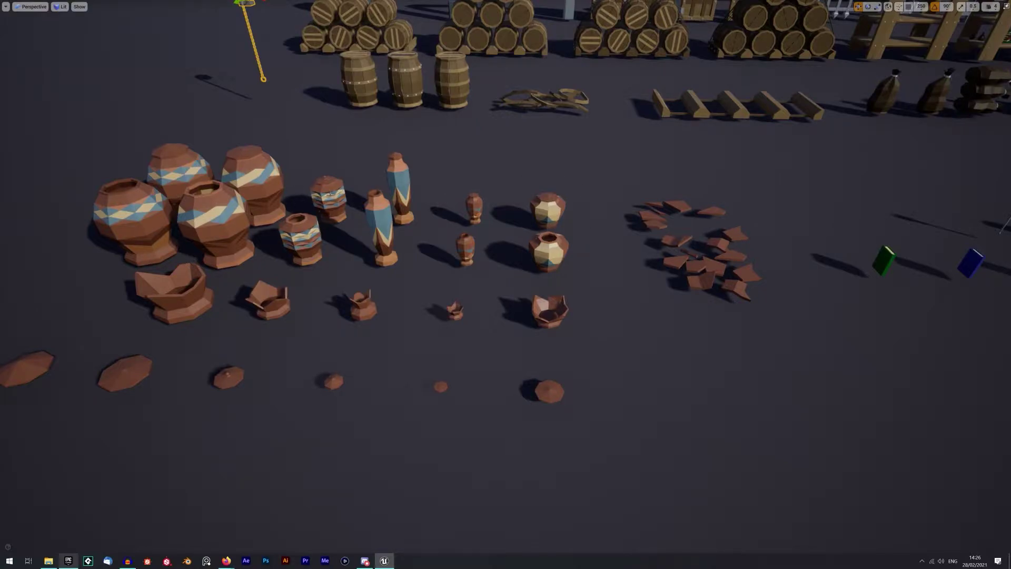
{"action": "left_click_drag", "start_coordinate": [339, 212], "coordinate": [341, 200]}
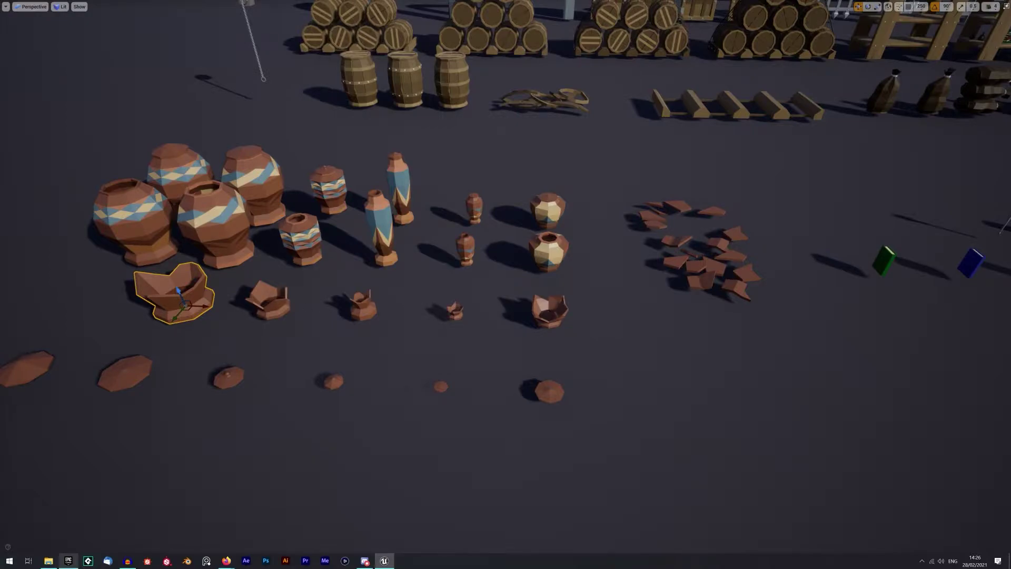
{"action": "key", "text": "d"}
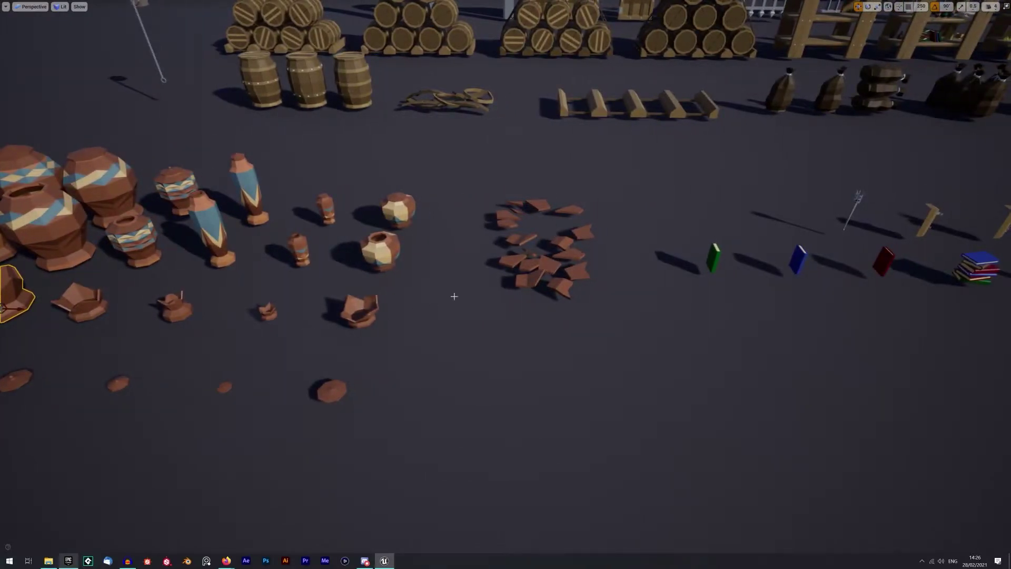
{"action": "key", "text": "d"}
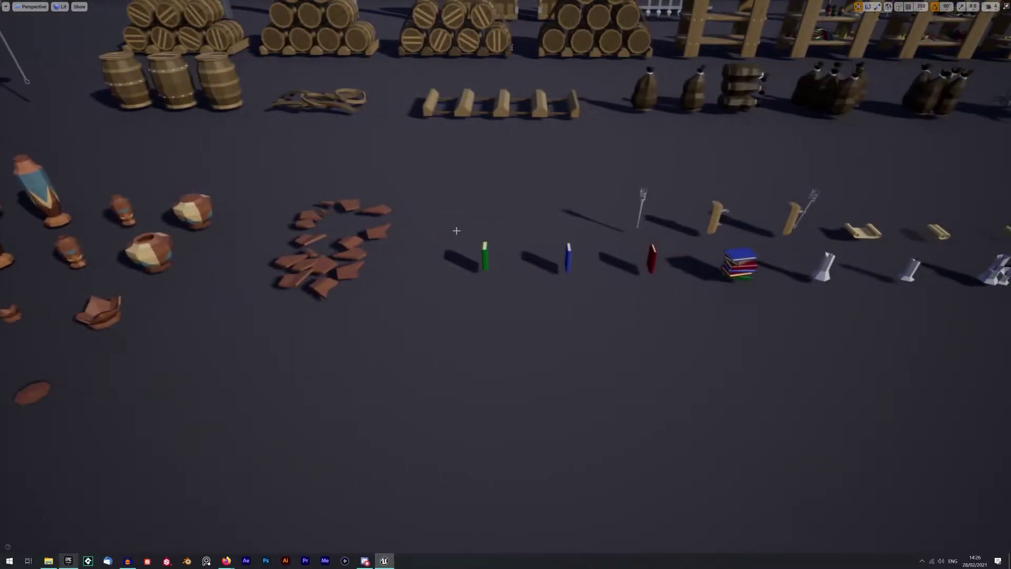
Step: Examine the small props from the books, torches, scrolls and candles to the potions and lever
{"action": "key", "text": "d"}
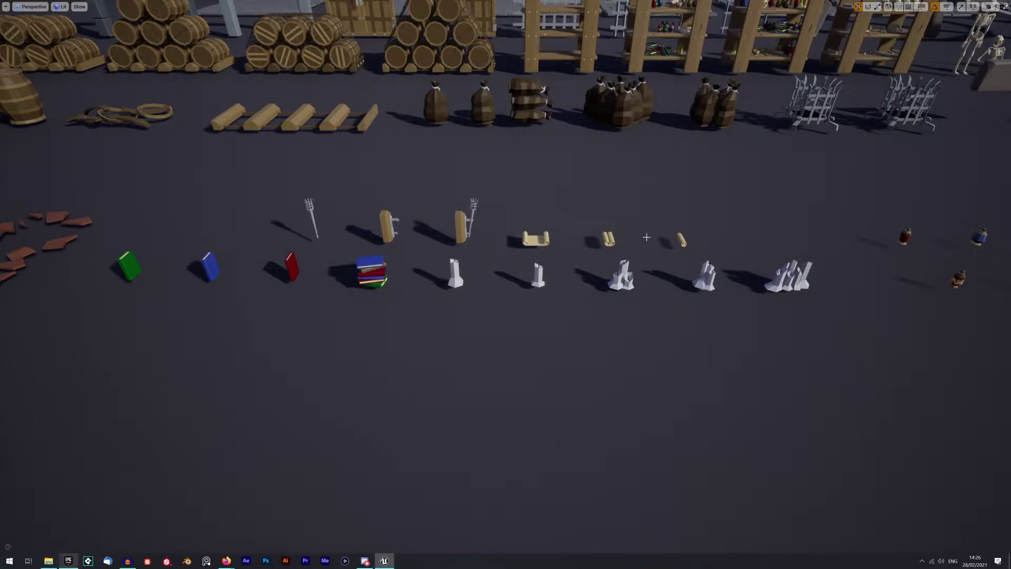
{"action": "key", "text": "d"}
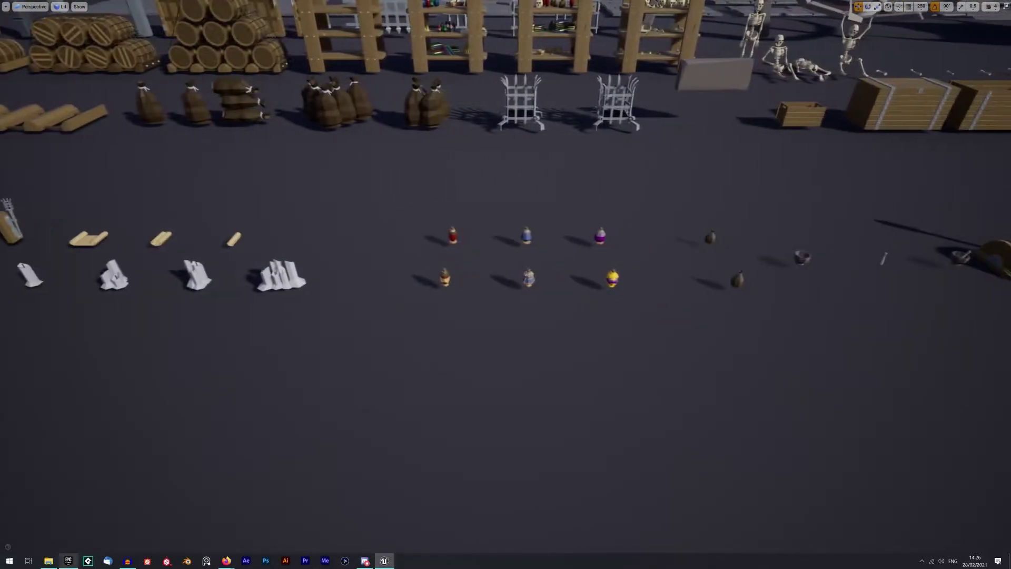
{"action": "key", "text": "d"}
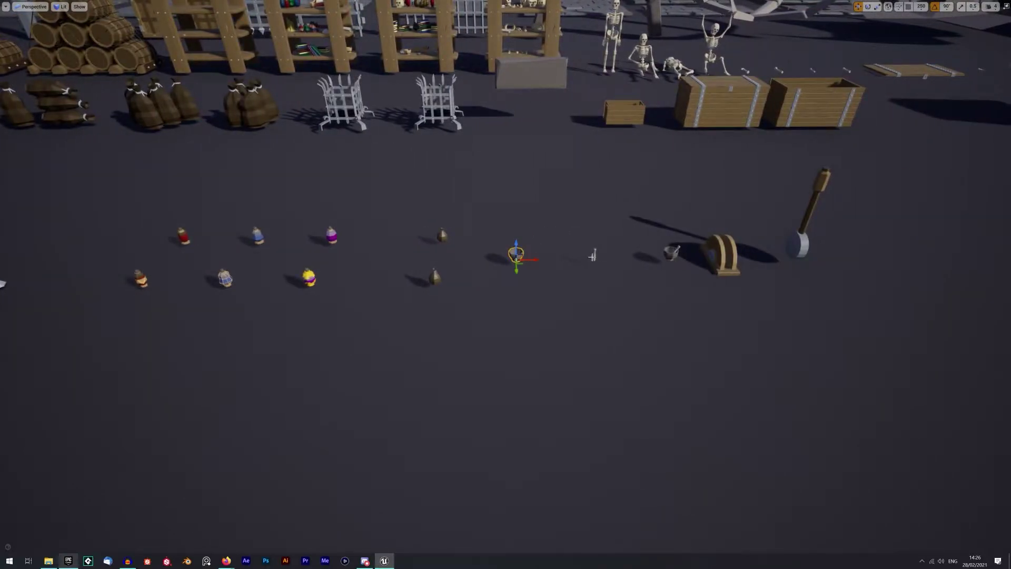
{"action": "key", "text": "d"}
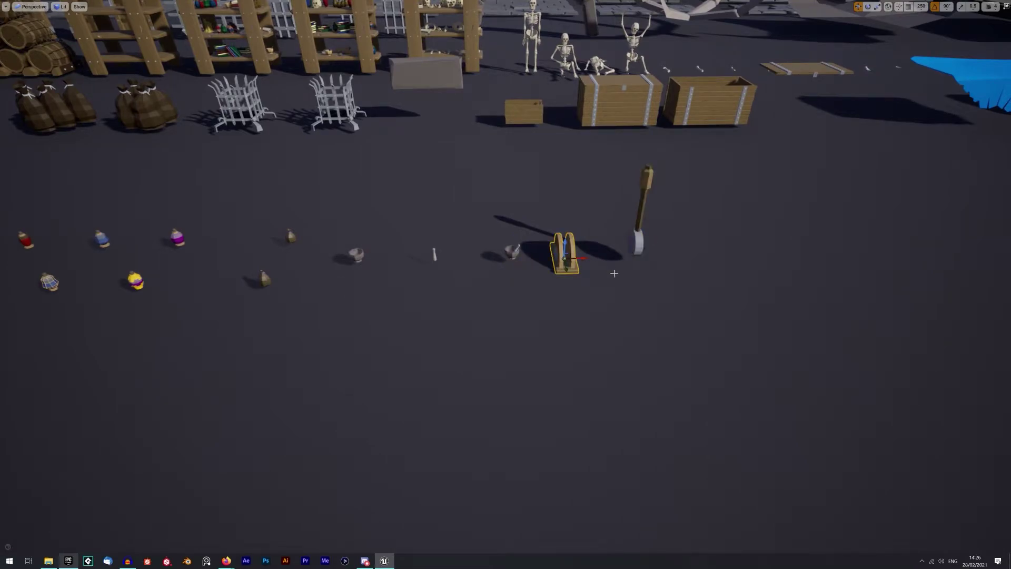
{"action": "key", "text": "s"}
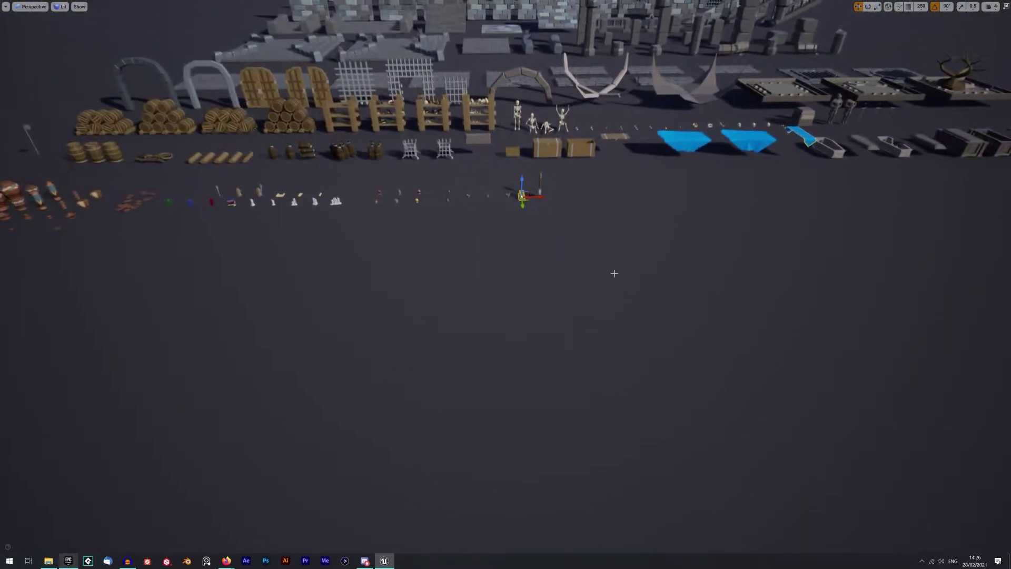
Step: Restore the normal editor layout, open the Catacombs Blueprints folder and enlarge the asset browser area to show every blueprint
{"action": "key", "text": "F11"}
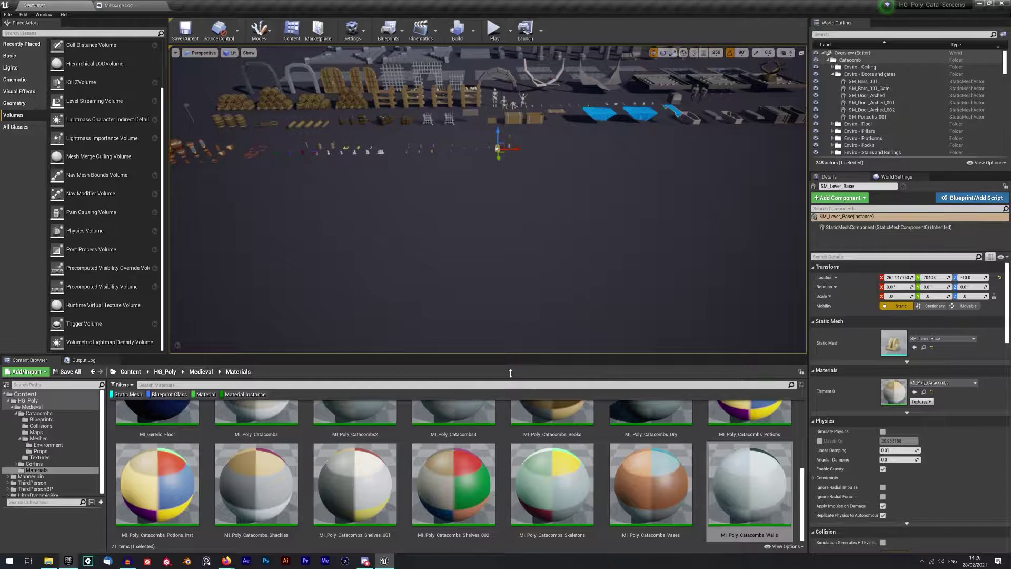
{"action": "scroll", "coordinate": [369, 431], "scroll_direction": "up", "scroll_amount": 3}
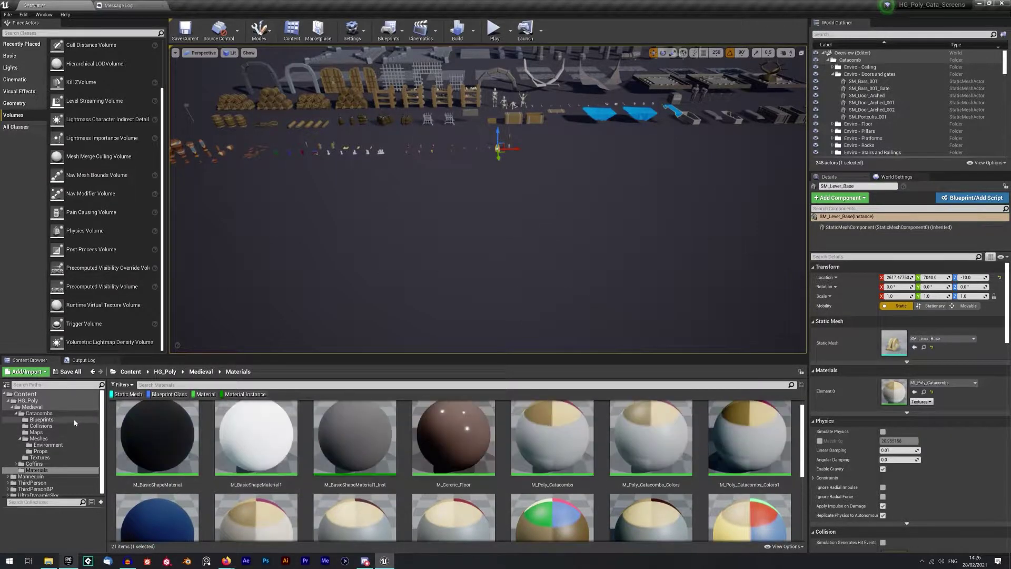
{"action": "left_click", "coordinate": [41, 420]}
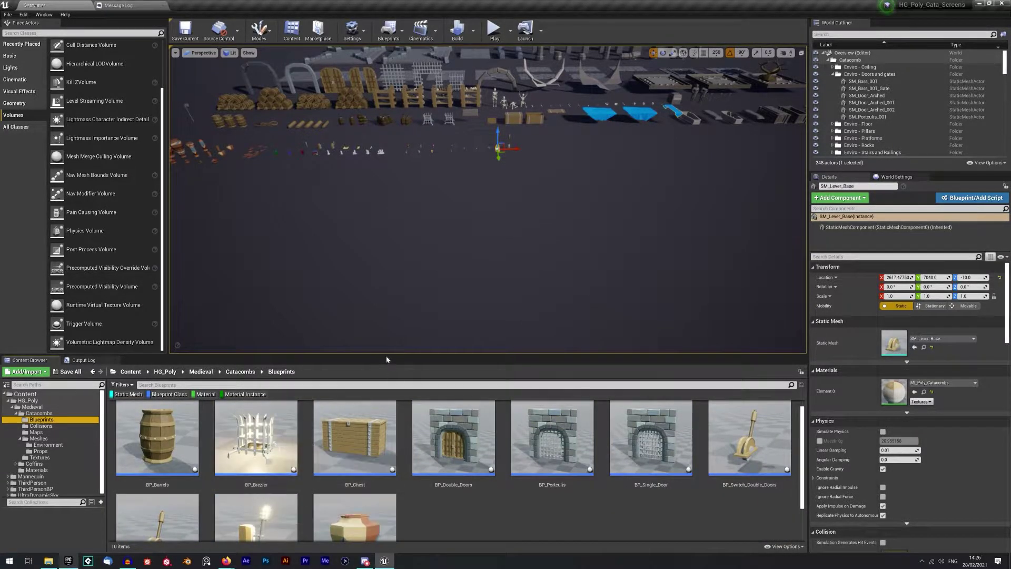
{"action": "left_click_drag", "start_coordinate": [386, 357], "coordinate": [402, 223]}
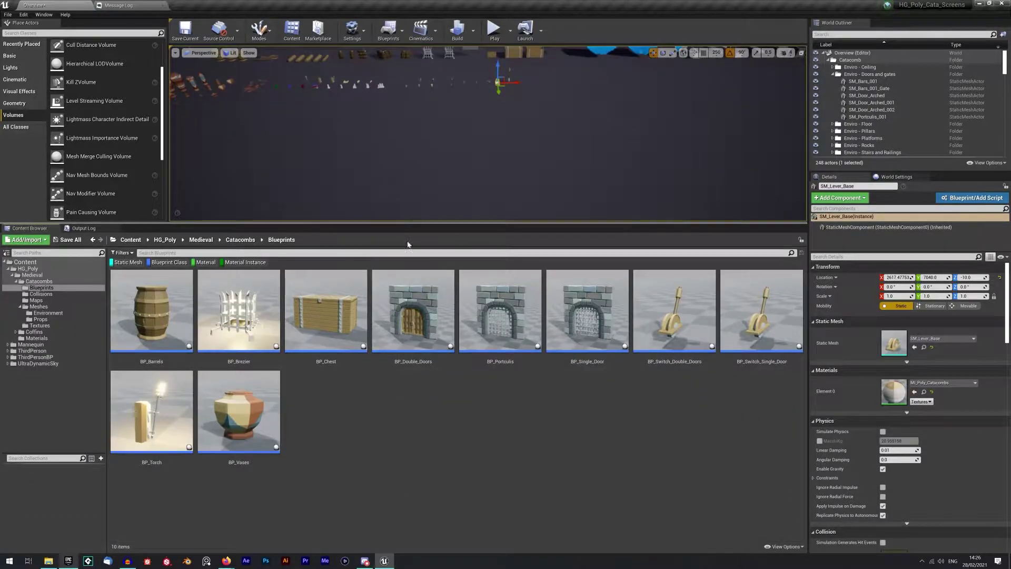
Step: Review the blueprints one after another from BP_Barrels to BP_Switch_Single_Door and clear the selection
{"action": "left_click", "coordinate": [168, 325]}
{"action": "key", "text": "Right"}
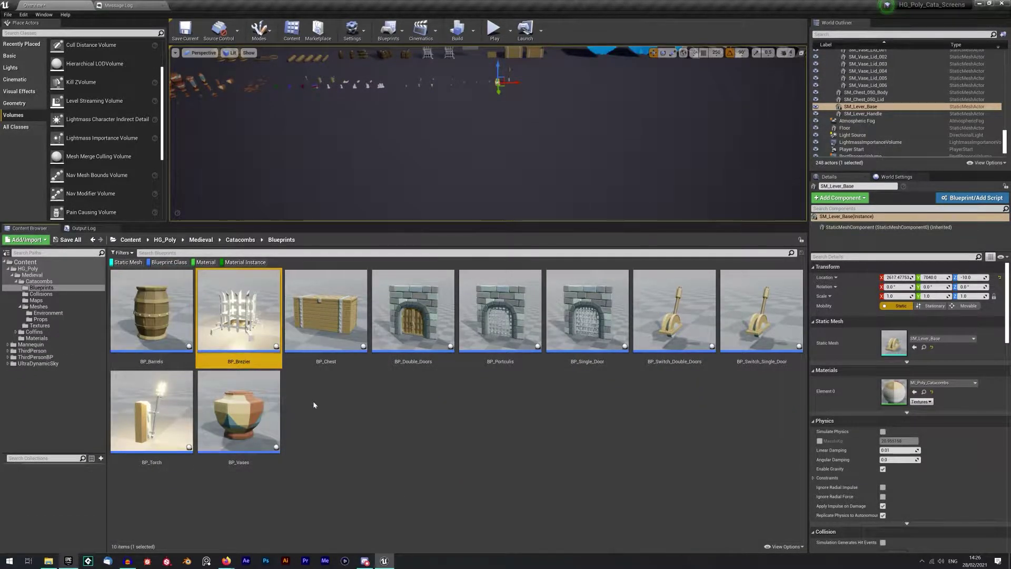
{"action": "key", "text": "Right"}
{"action": "key", "text": "Right"}
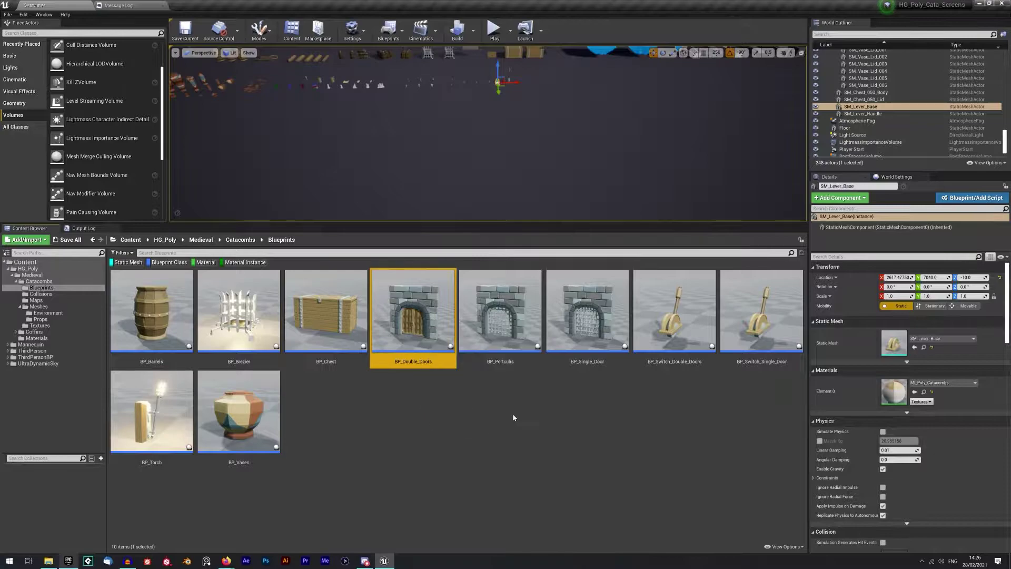
{"action": "left_click", "coordinate": [465, 293]}
{"action": "left_click", "coordinate": [609, 365]}
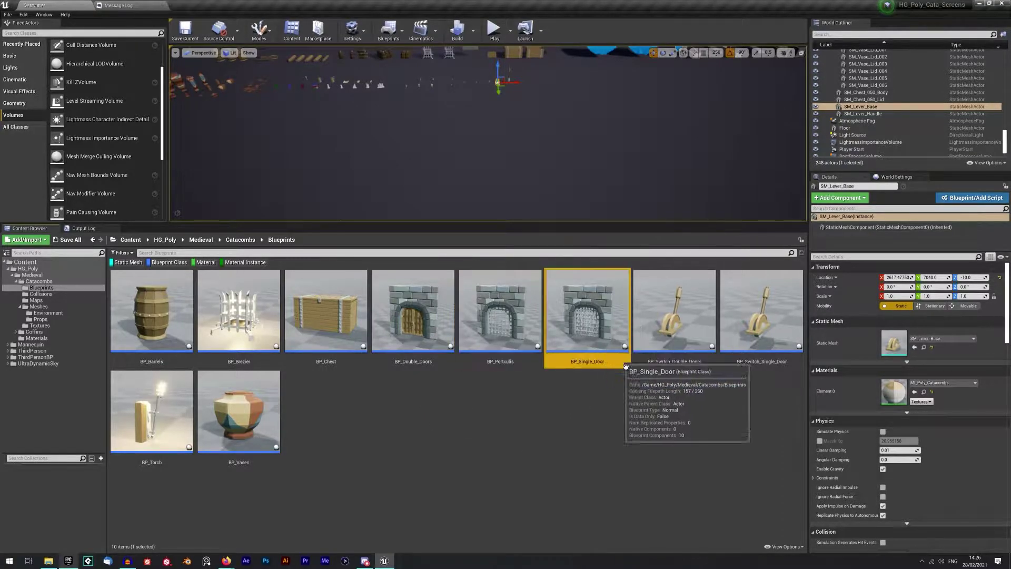
{"action": "left_click", "coordinate": [677, 363]}
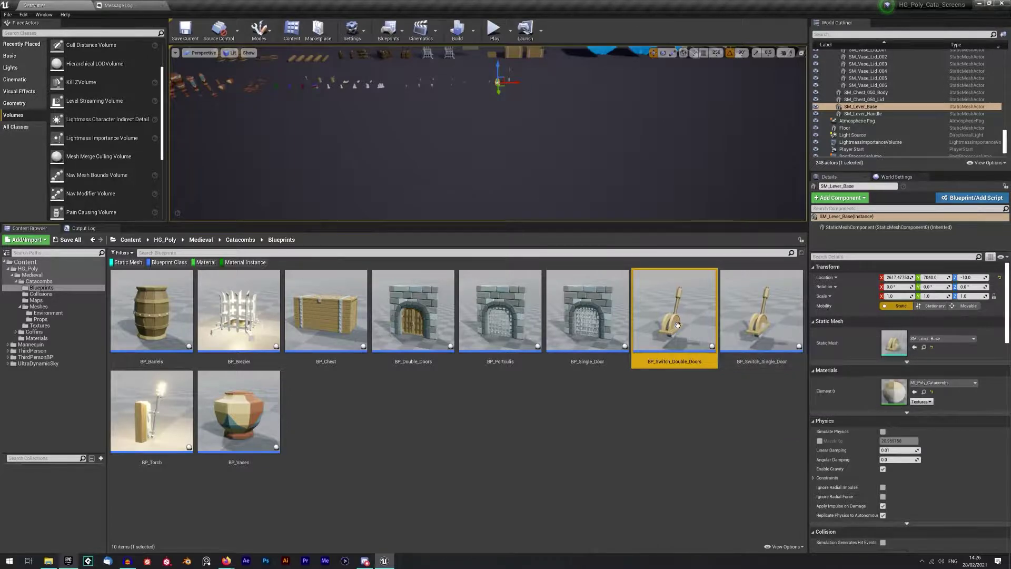
{"action": "left_click", "coordinate": [751, 342]}
{"action": "left_click", "coordinate": [578, 421]}
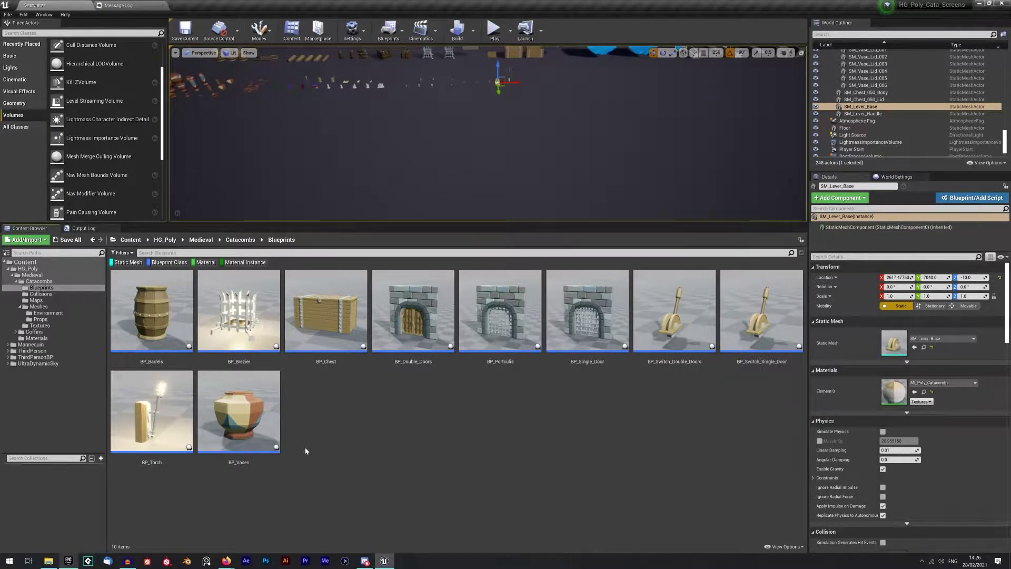
Step: Review the BP_Torch and BP_Vases blueprints and browse the Collisions, Maps and Environment folders
{"action": "left_click", "coordinate": [152, 432]}
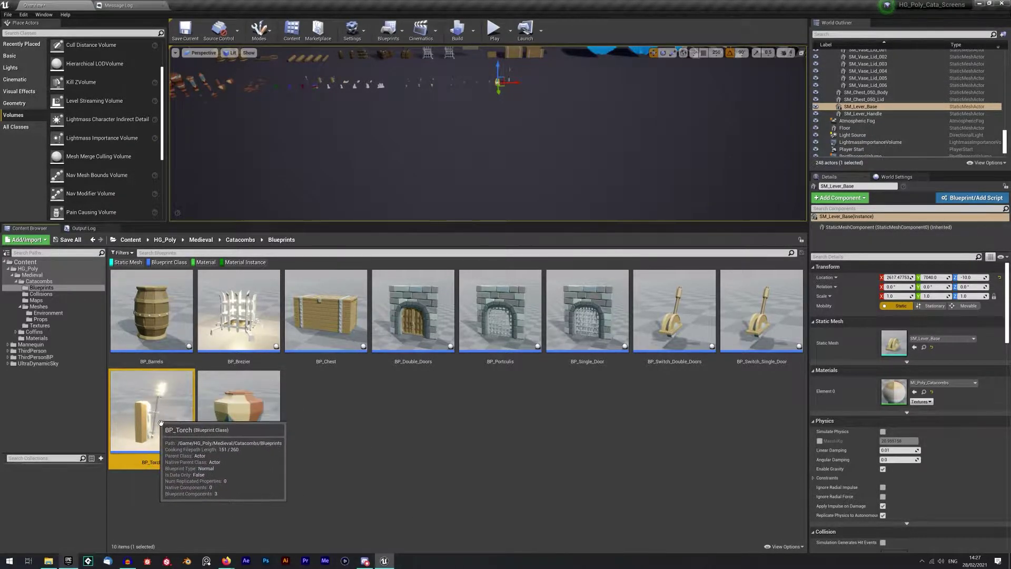
{"action": "left_click", "coordinate": [256, 412]}
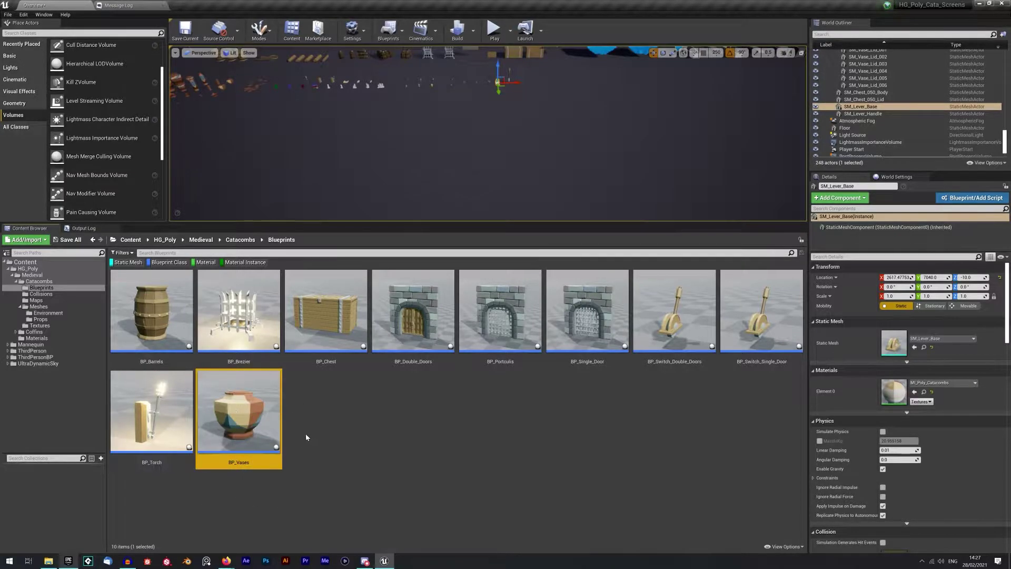
{"action": "left_click", "coordinate": [73, 295]}
{"action": "left_click", "coordinate": [73, 301]}
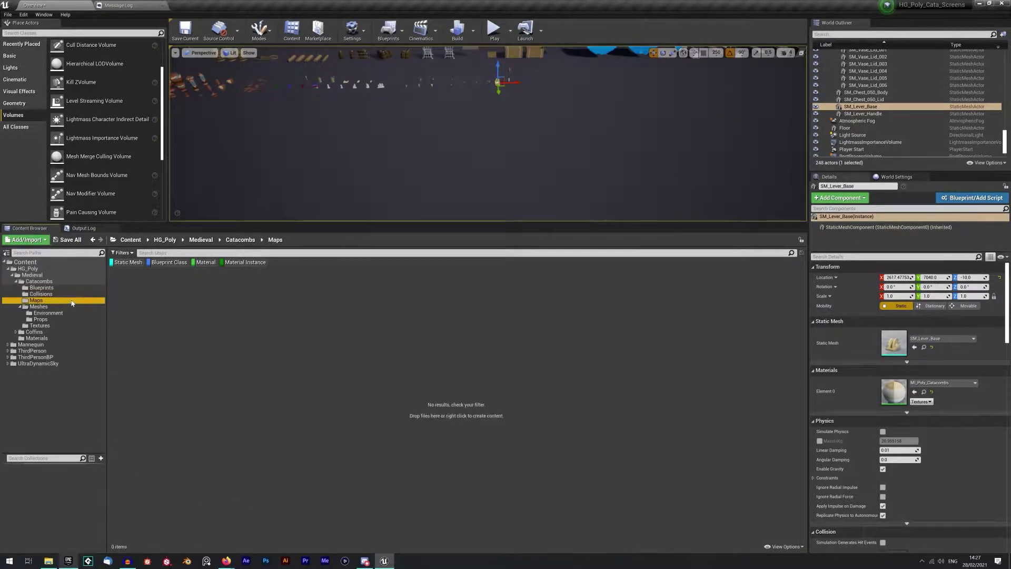
{"action": "left_click", "coordinate": [73, 314]}
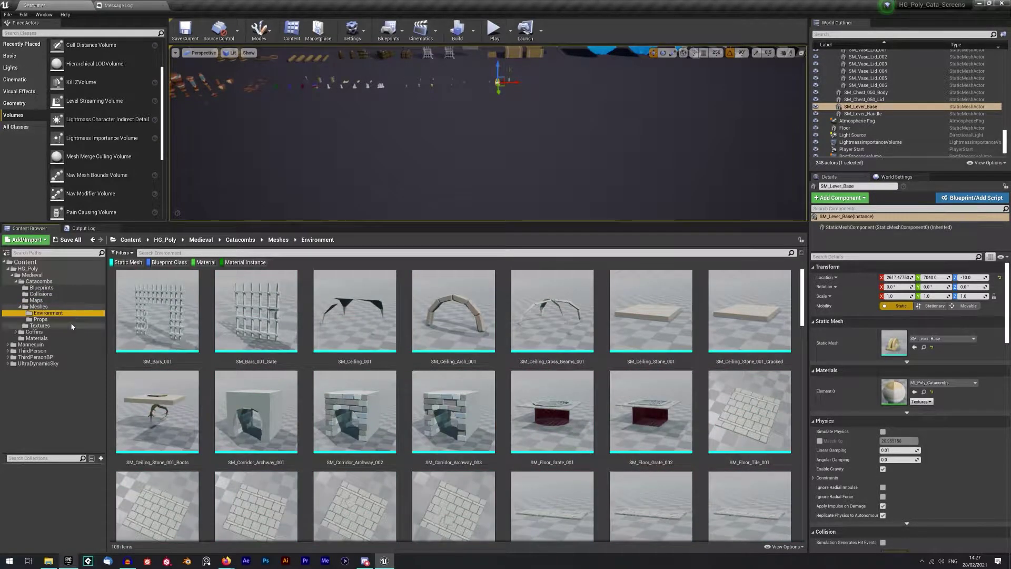
Step: Open the Catacombs Textures folder and turn off the Static Mesh, Blueprint Class, Material and Material Instance filters
{"action": "left_click", "coordinate": [73, 327]}
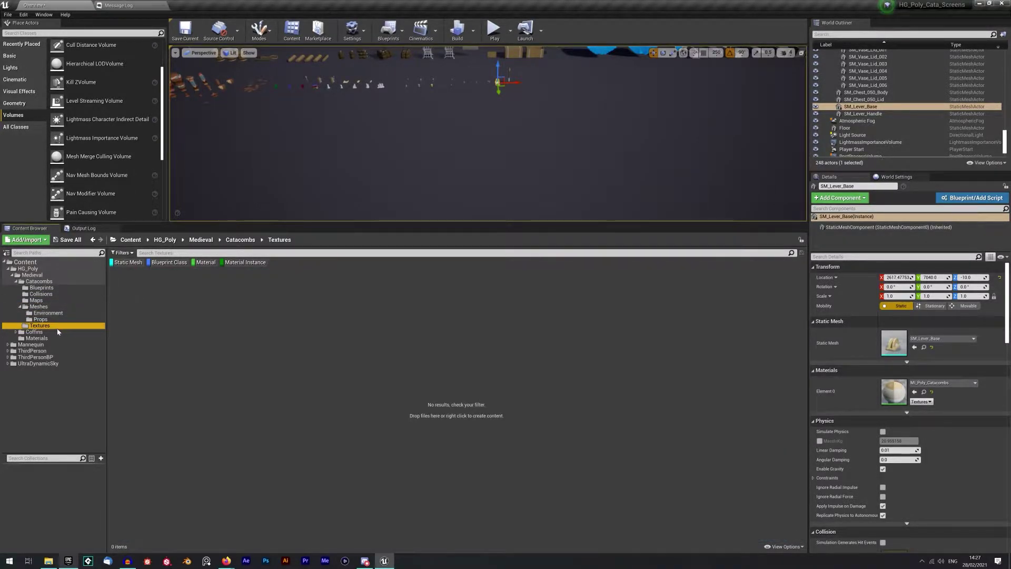
{"action": "left_click", "coordinate": [126, 262]}
{"action": "left_click", "coordinate": [168, 263]}
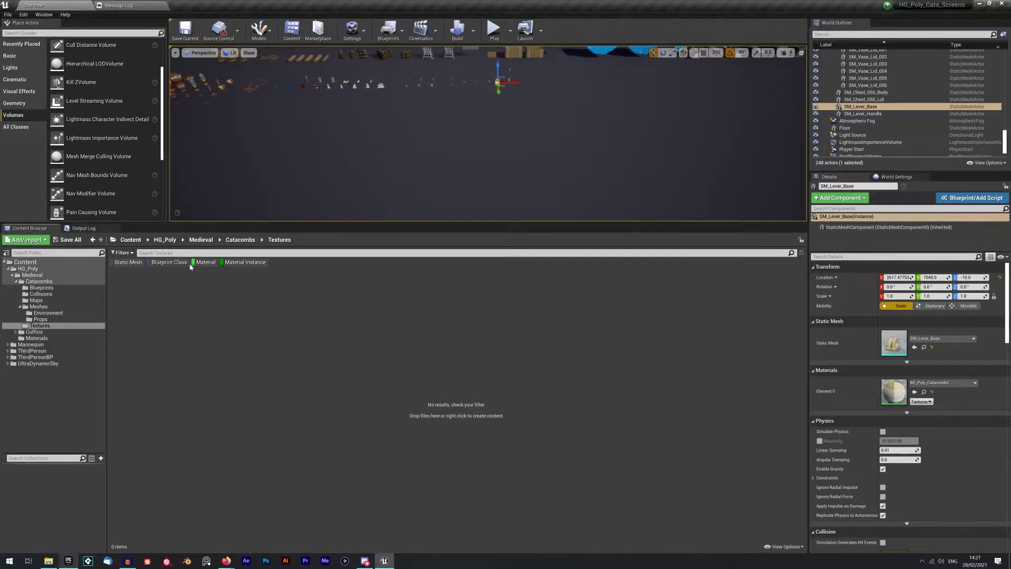
{"action": "left_click", "coordinate": [245, 263]}
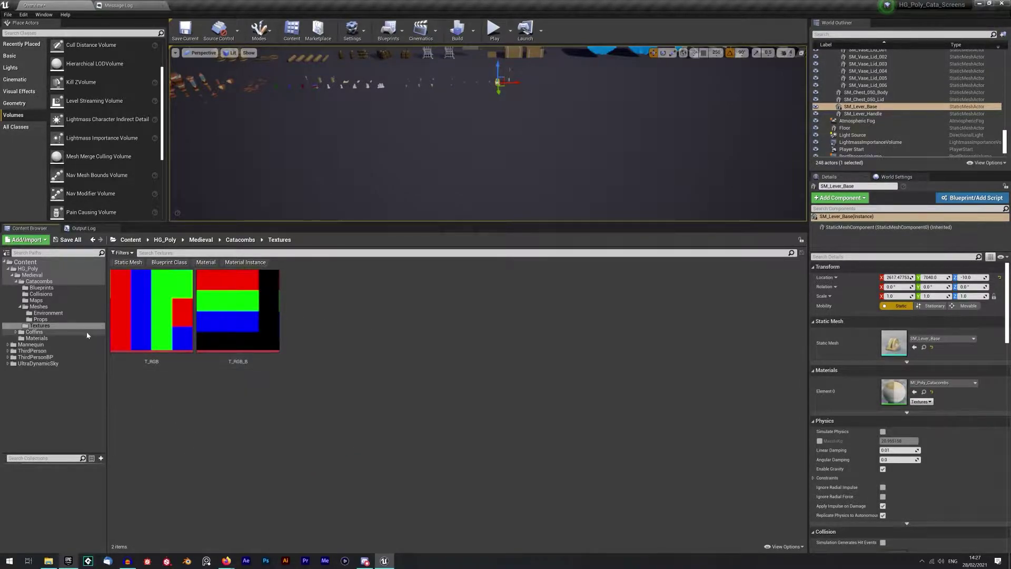
Step: Browse the Coffins folder's Meshes and Coffin_Accesories contents and collapse the Coffins folder
{"action": "left_click", "coordinate": [16, 332]}
{"action": "left_click", "coordinate": [50, 342]}
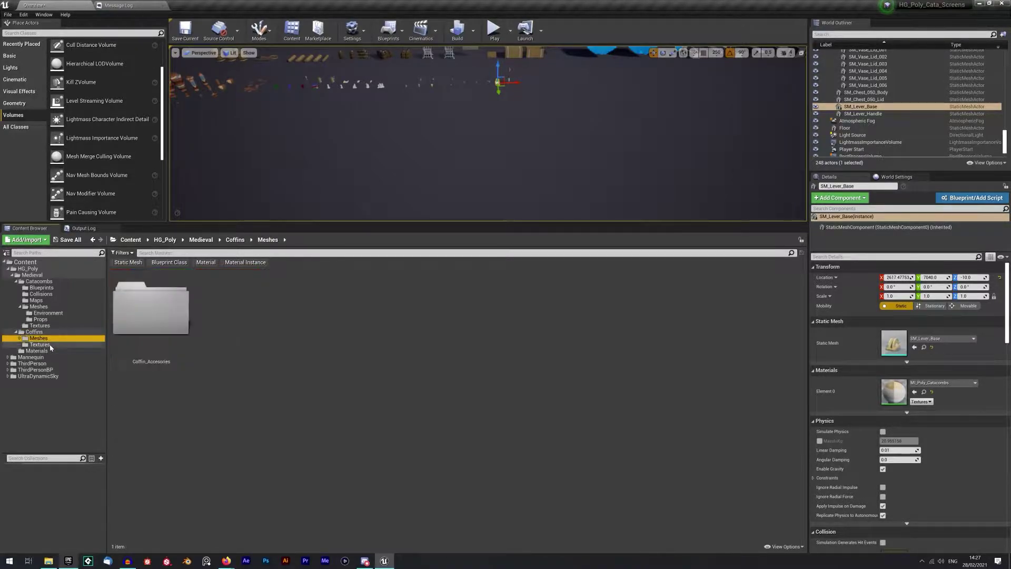
{"action": "double_click", "coordinate": [158, 322]}
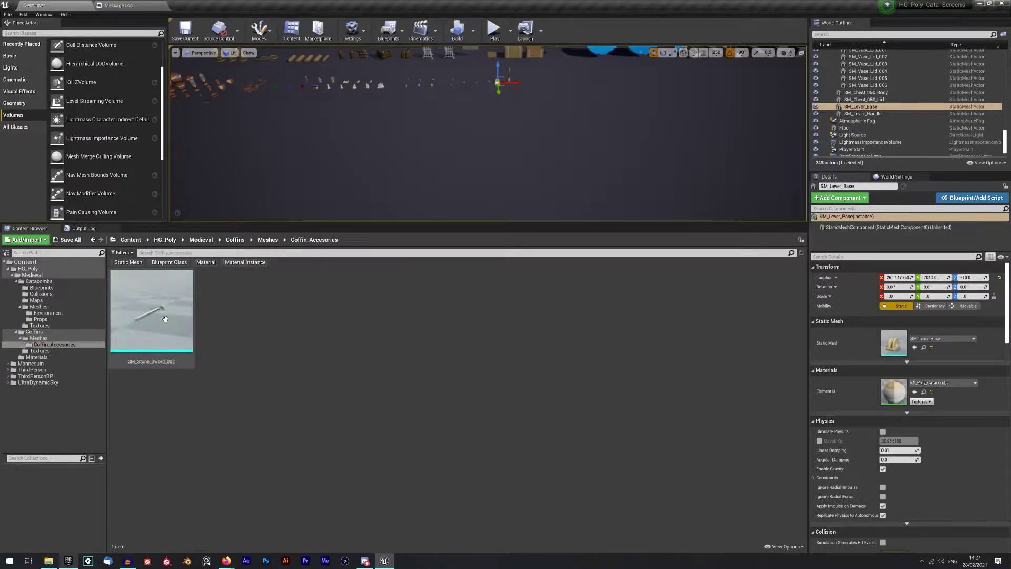
{"action": "left_click", "coordinate": [71, 351]}
{"action": "left_click", "coordinate": [74, 344]}
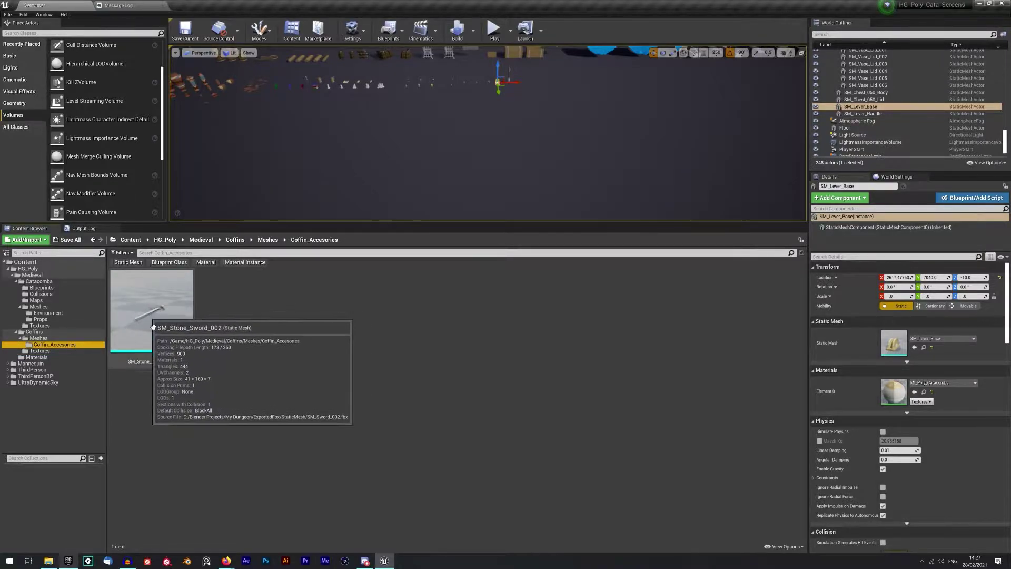
{"action": "left_click", "coordinate": [17, 333]}
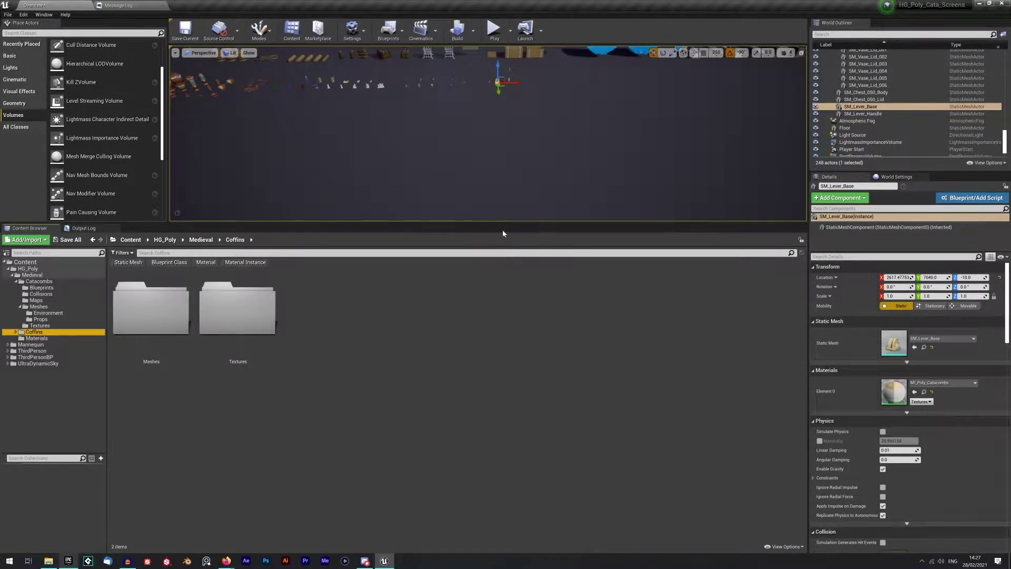
Step: Enlarge the level viewport by reducing the height of the asset browser area
{"action": "left_click_drag", "start_coordinate": [498, 223], "coordinate": [502, 311]}
{"action": "left_click_drag", "start_coordinate": [502, 358], "coordinate": [497, 222]}
{"action": "left_click_drag", "start_coordinate": [493, 300], "coordinate": [491, 282]}
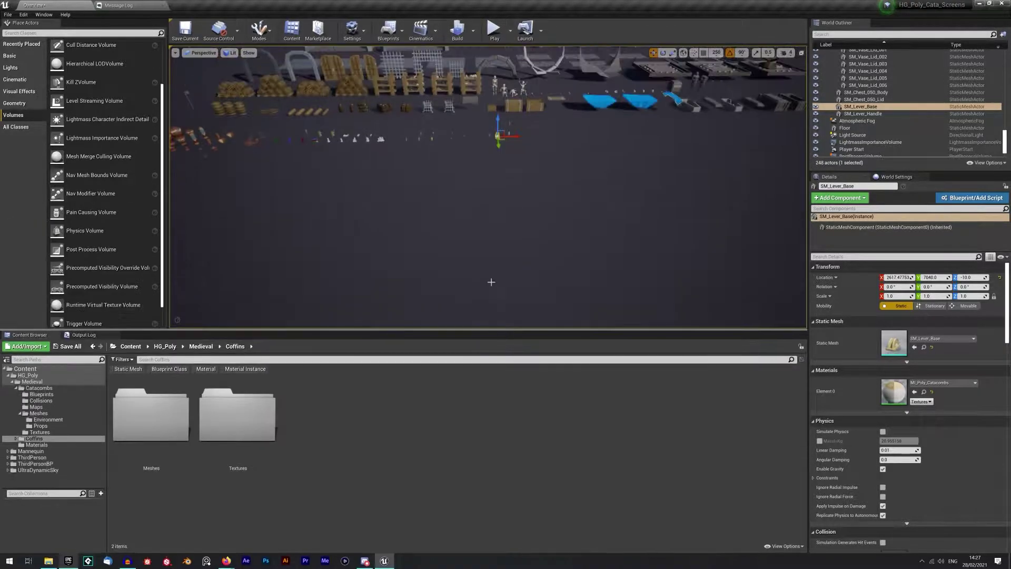
{"action": "left_click_drag", "start_coordinate": [493, 329], "coordinate": [496, 380]}
Step: Create a new level from the default template with a floor and sky, saving the Overview level, and select the floor
{"action": "left_click", "coordinate": [8, 15]}
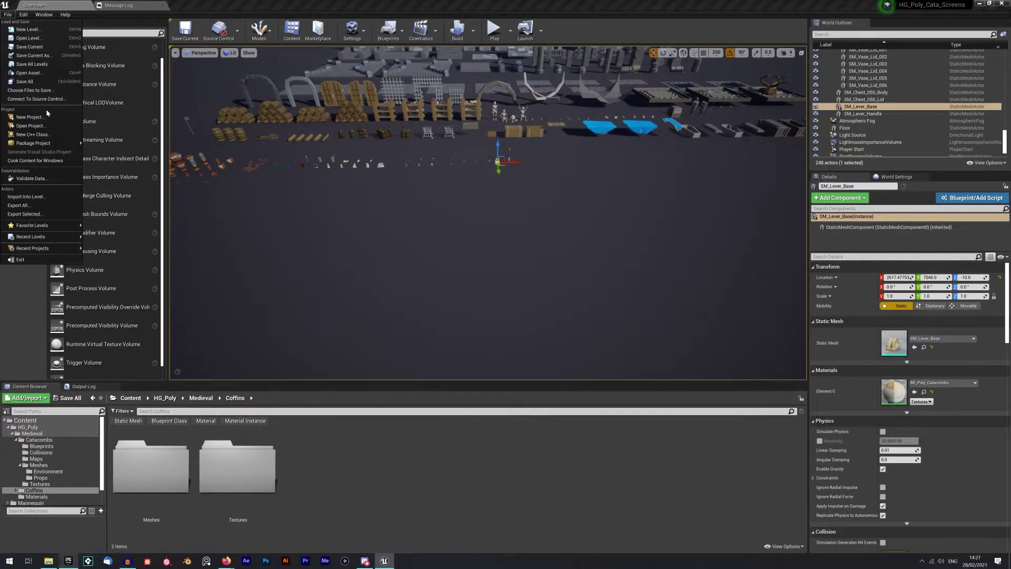
{"action": "left_click", "coordinate": [27, 30]}
{"action": "left_click", "coordinate": [440, 299]}
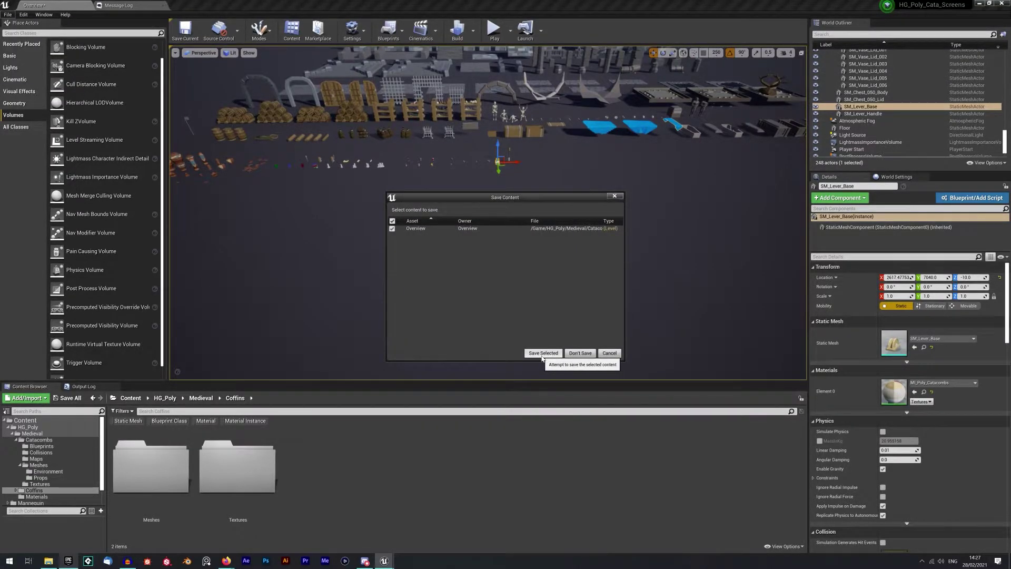
{"action": "left_click", "coordinate": [543, 353]}
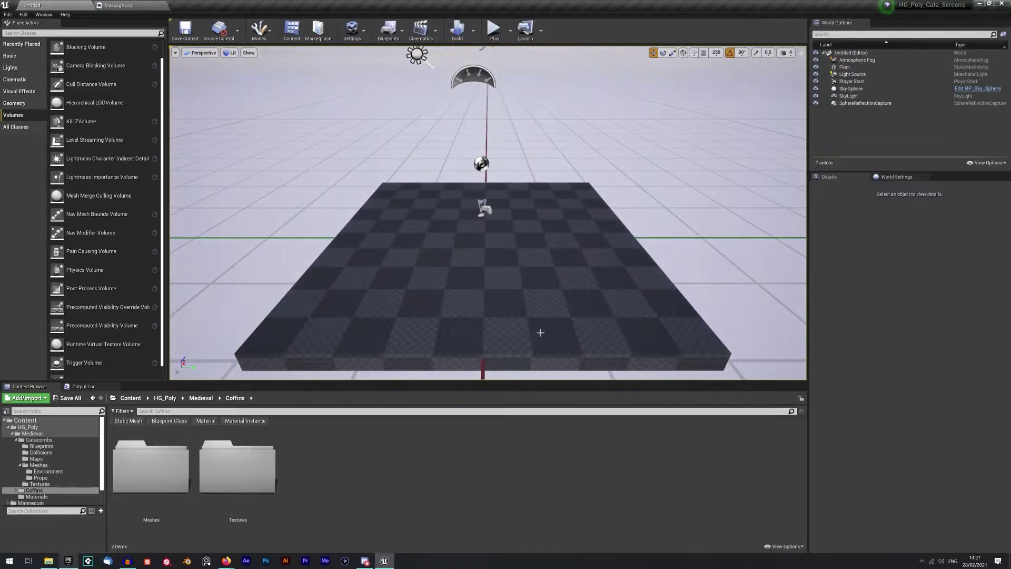
{"action": "left_click", "coordinate": [523, 287]}
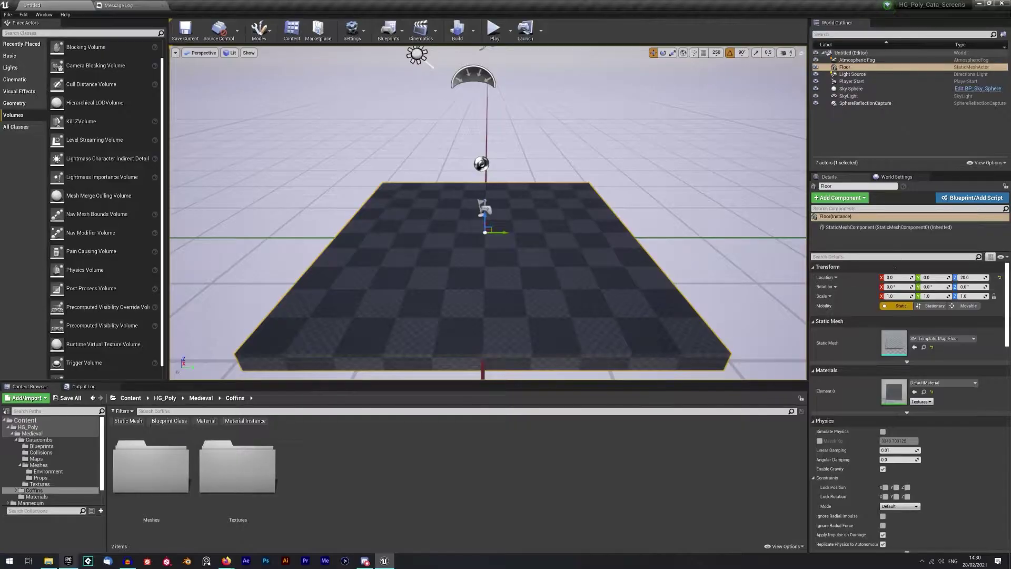
{"action": "left_click", "coordinate": [901, 296]}
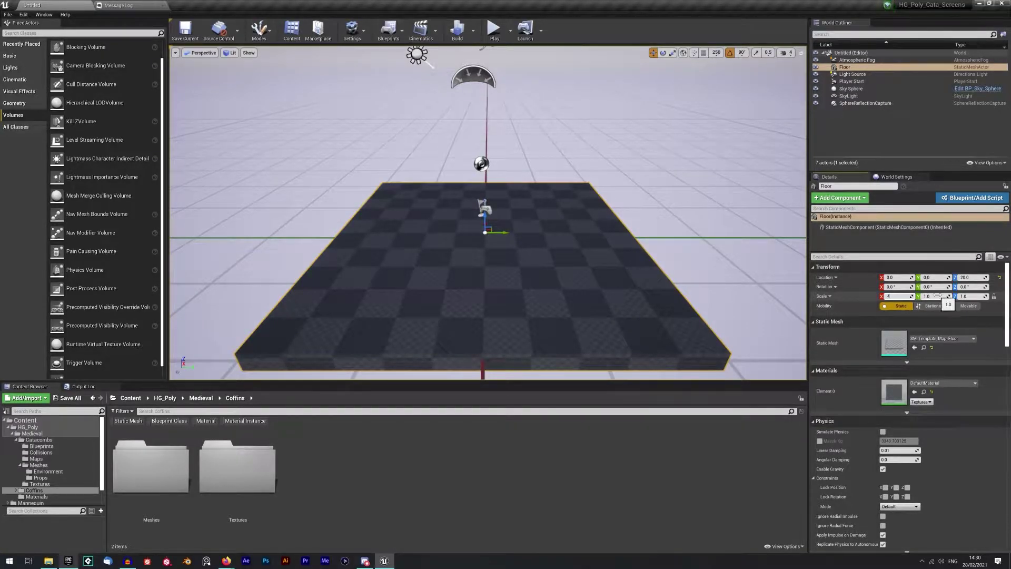
{"action": "type", "text": "4"}
{"action": "key", "text": "Return"}
{"action": "left_click", "coordinate": [977, 296]}
{"action": "left_click", "coordinate": [999, 297]}
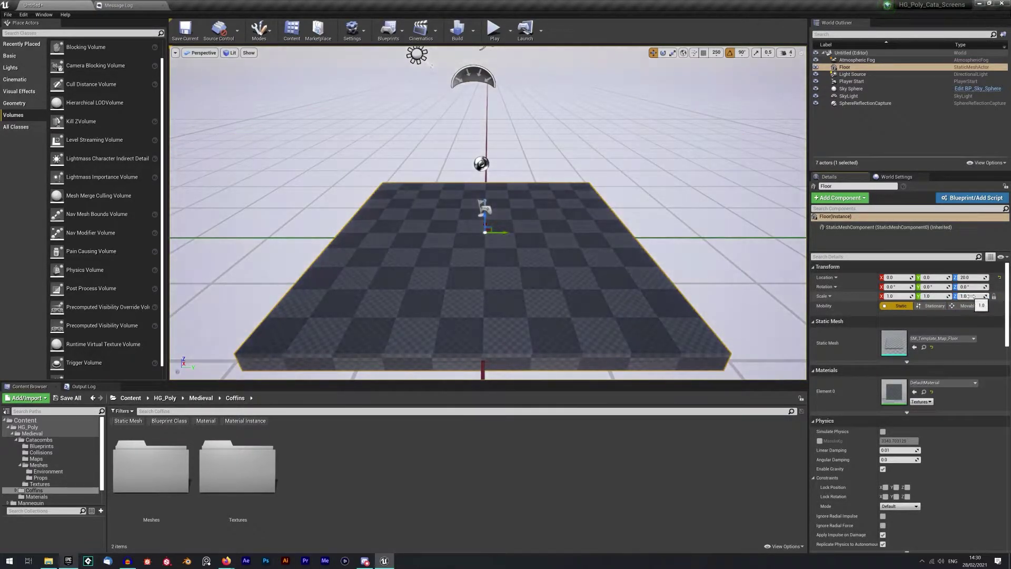
Step: Set the floor's X and Y scale to 4
{"action": "left_click", "coordinate": [895, 296]}
{"action": "type", "text": "4"}
{"action": "left_click", "coordinate": [937, 296]}
{"action": "type", "text": "4"}
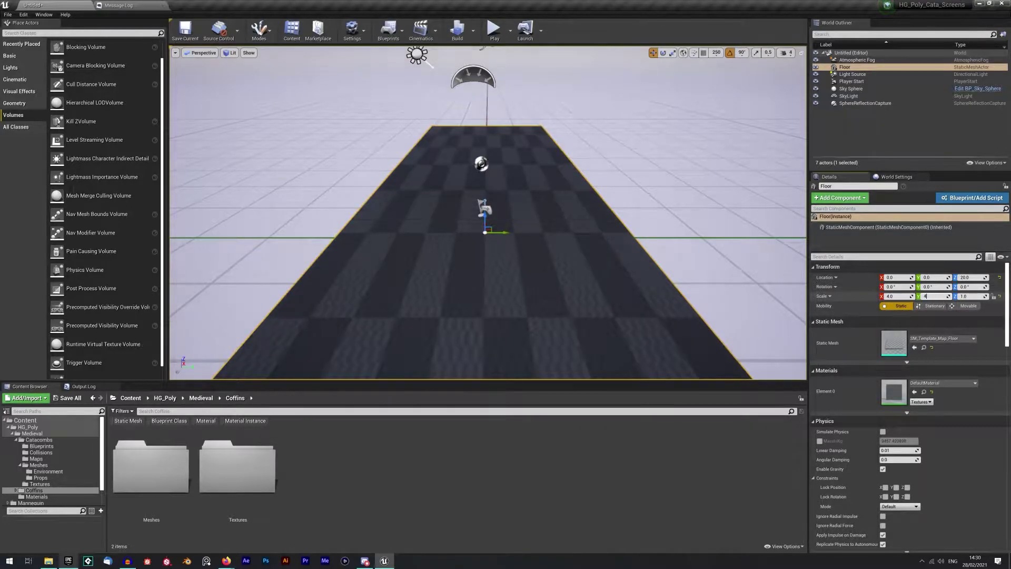
{"action": "left_click", "coordinate": [967, 296]}
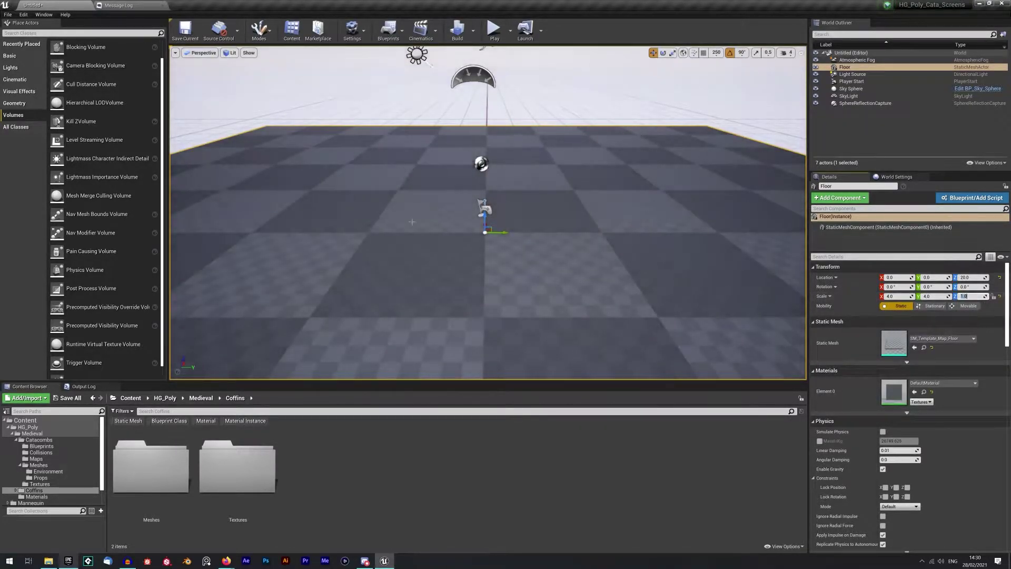
Step: Place a Post Process Volume on the floor and enable Infinite Extent (Unbound) for it
{"action": "left_click_drag", "start_coordinate": [95, 289], "coordinate": [416, 237]}
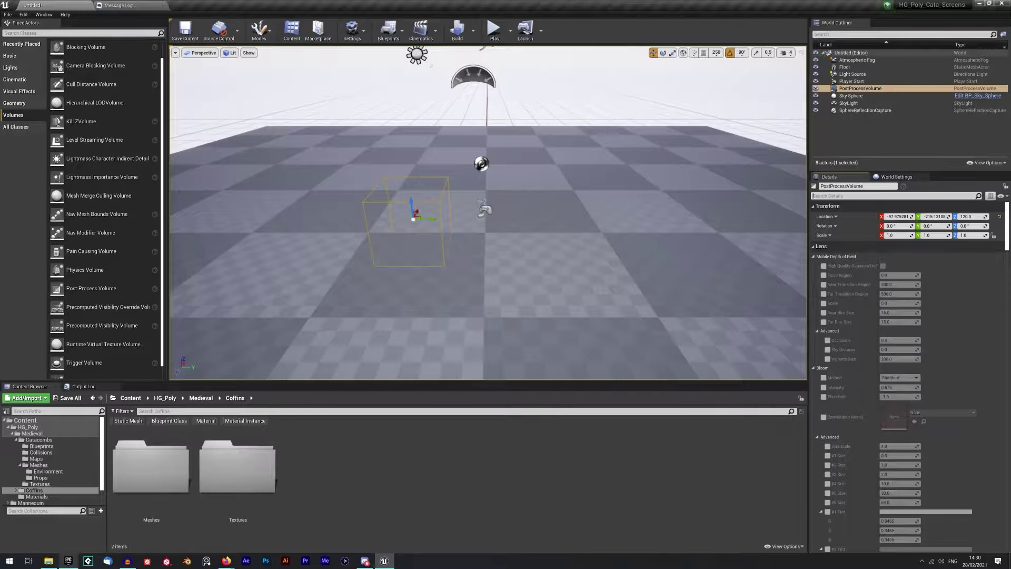
{"action": "type", "text": "boun"}
{"action": "left_click", "coordinate": [882, 315]}
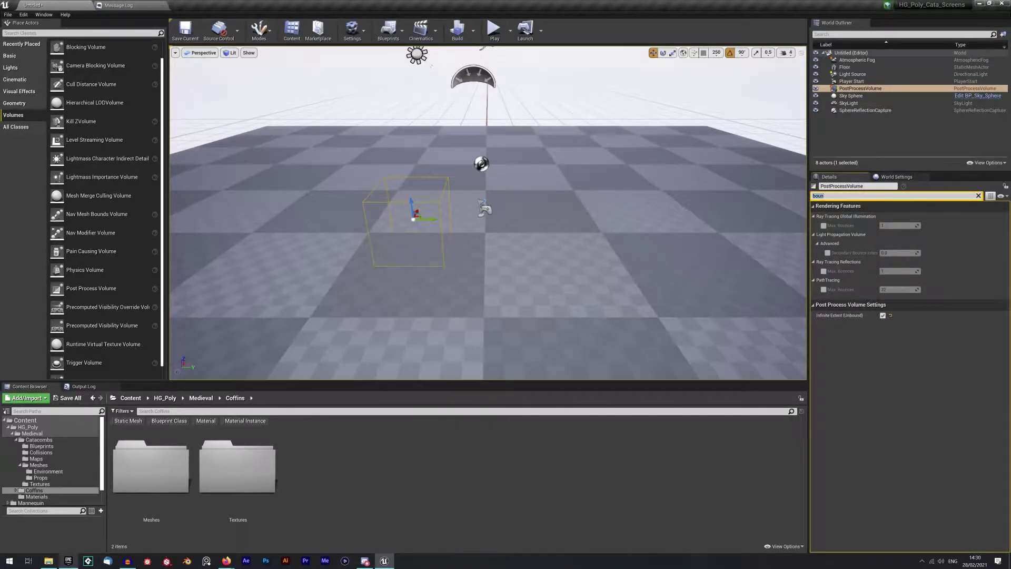
Step: Override the volume's exposure Min Brightness and Max Brightness with 1 and move the volume sideways out of view
{"action": "type", "text": "auto"}
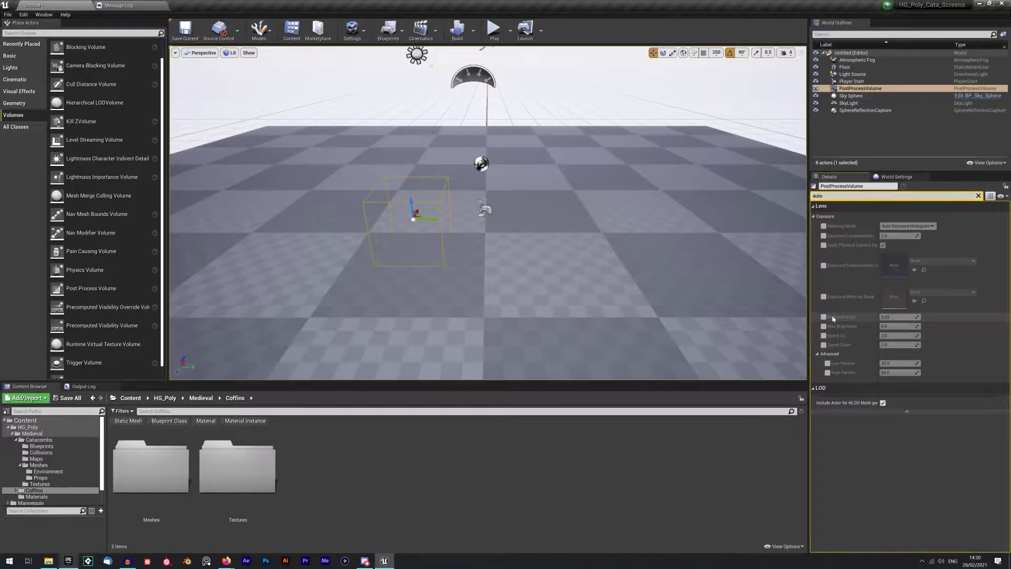
{"action": "left_click", "coordinate": [824, 325]}
{"action": "left_click", "coordinate": [824, 316]}
{"action": "left_click", "coordinate": [888, 316]}
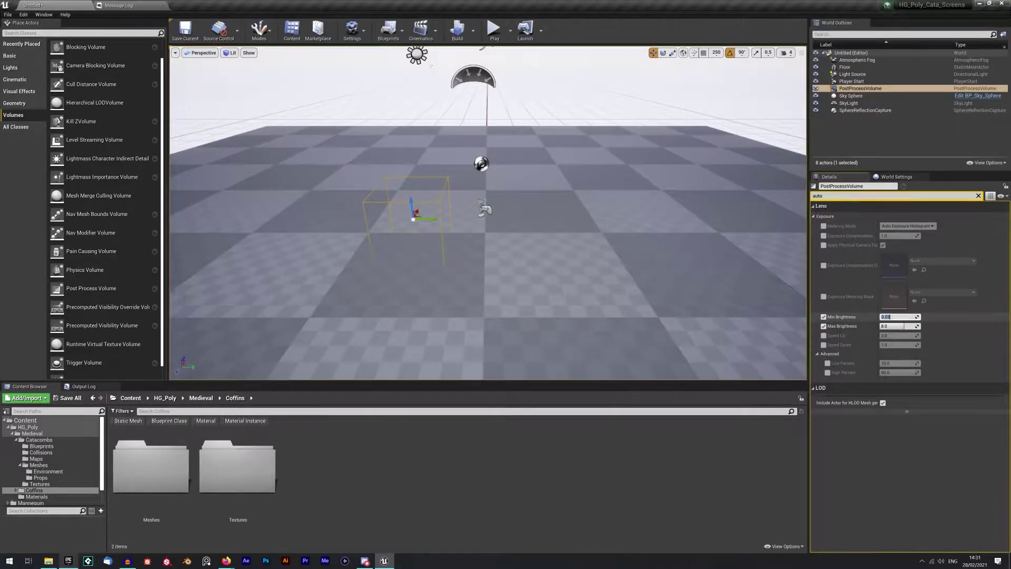
{"action": "type", "text": "1"}
{"action": "left_click", "coordinate": [908, 326]}
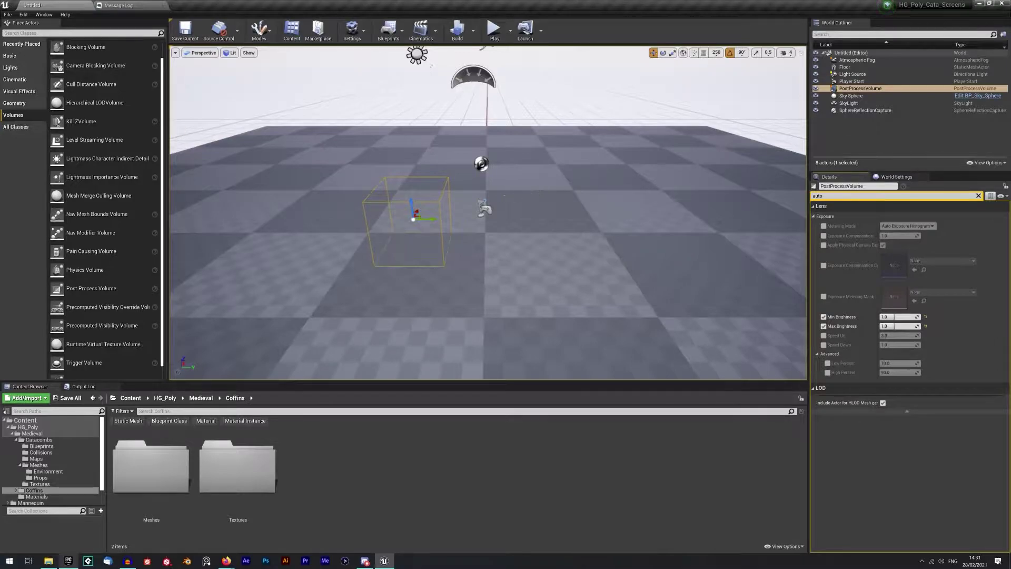
{"action": "left_click_drag", "start_coordinate": [429, 219], "coordinate": [158, 219]}
Step: Place BP_Barrels from the Catacombs Blueprints folder on the floor and rotate it 90 degrees about its vertical axis
{"action": "left_click", "coordinate": [76, 447]}
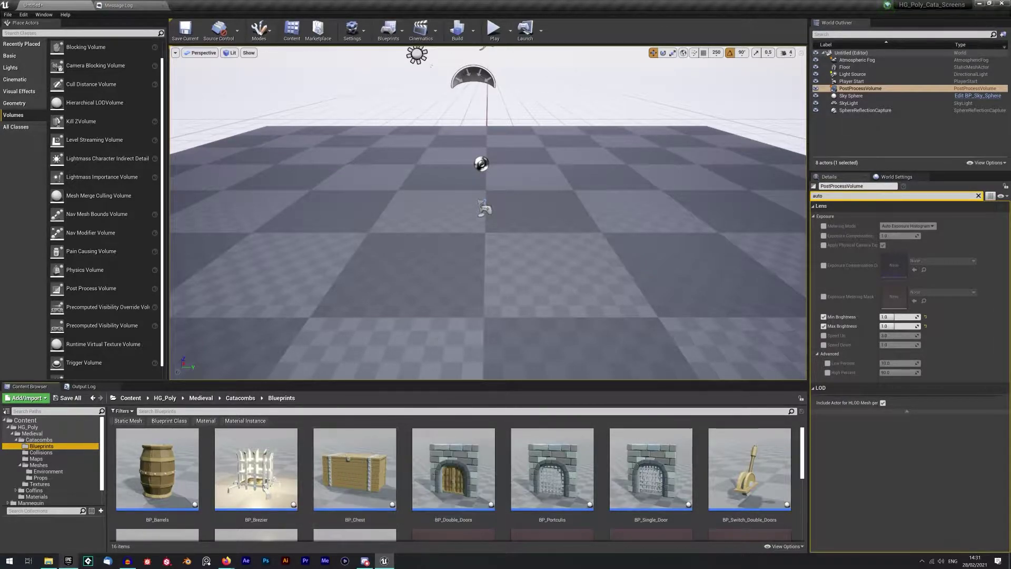
{"action": "left_click_drag", "start_coordinate": [157, 468], "coordinate": [378, 228]}
{"action": "right_click_drag", "start_coordinate": [378, 232], "coordinate": [354, 232]}
{"action": "key", "text": "w"}
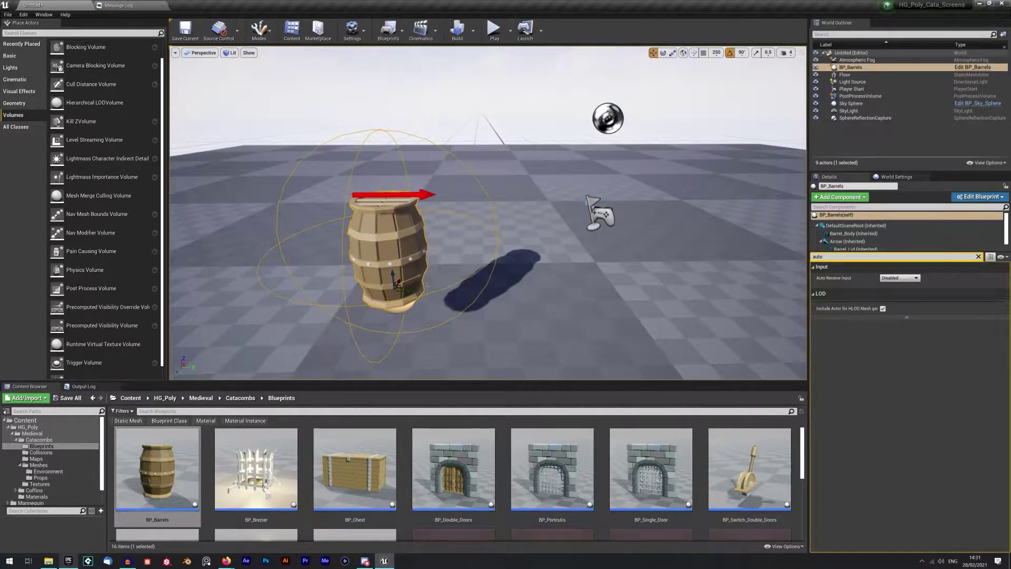
{"action": "key", "text": "e"}
{"action": "left_click_drag", "start_coordinate": [416, 300], "coordinate": [424, 291]}
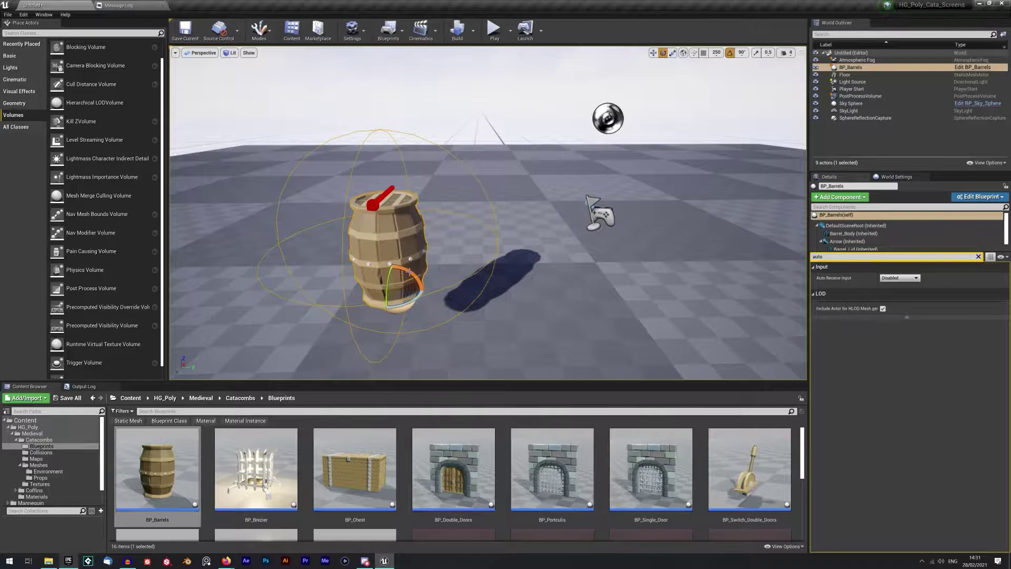
Step: Open the BP_Barrels blueprint, look over its Construction Script graph and show its 3D preview
{"action": "double_click", "coordinate": [172, 470]}
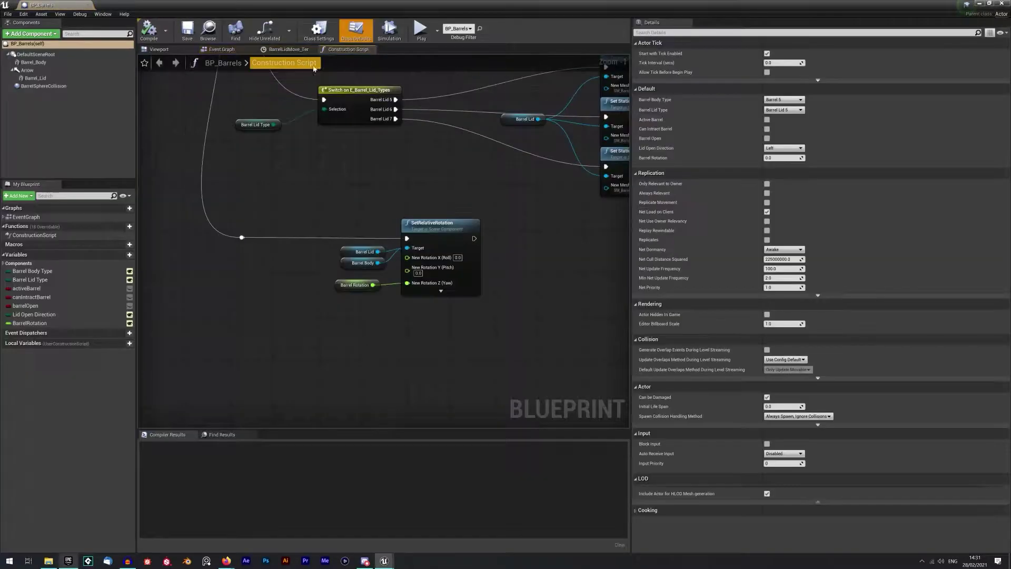
{"action": "scroll", "coordinate": [406, 184], "scroll_direction": "down", "scroll_amount": 6}
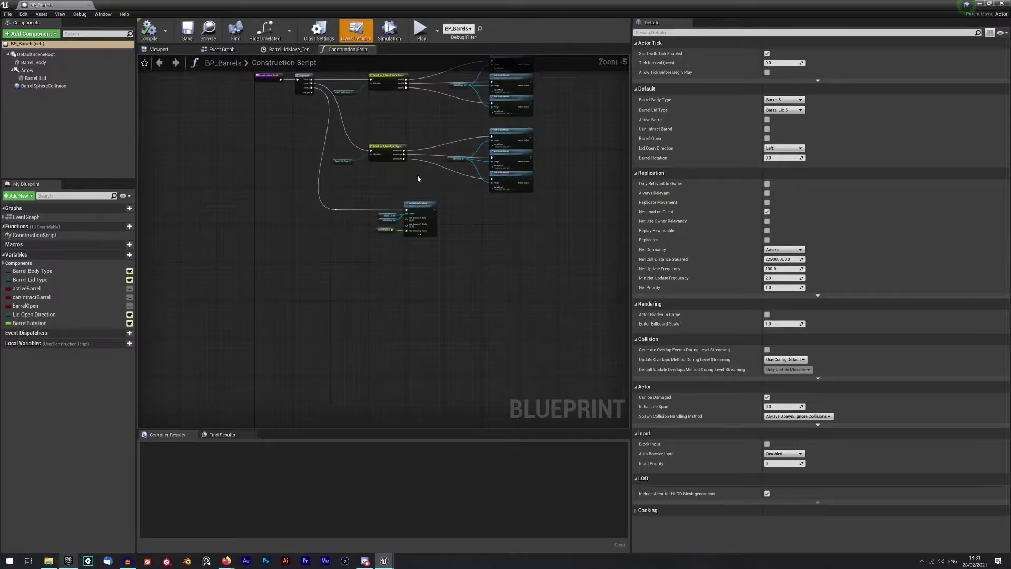
{"action": "right_click_drag", "start_coordinate": [416, 126], "coordinate": [346, 194]}
{"action": "left_click", "coordinate": [160, 49]}
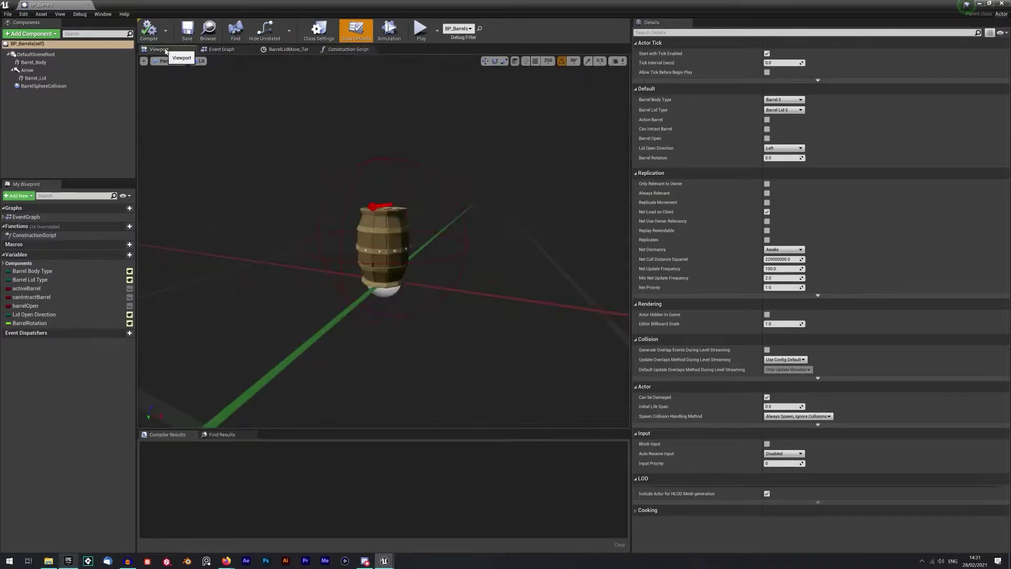
Step: Examine the Barrel_Body component of the barrel blueprint from several angles and distances
{"action": "left_click", "coordinate": [33, 63]}
{"action": "right_click_drag", "start_coordinate": [384, 240], "coordinate": [416, 248]}
{"action": "scroll", "coordinate": [421, 316], "scroll_direction": "up", "scroll_amount": 2}
{"action": "left_click", "coordinate": [421, 316]}
{"action": "scroll", "coordinate": [421, 316], "scroll_direction": "down", "scroll_amount": 6}
{"action": "scroll", "coordinate": [421, 316], "scroll_direction": "up", "scroll_amount": 3}
{"action": "right_click_drag", "start_coordinate": [416, 295], "coordinate": [429, 296]}
{"action": "left_click", "coordinate": [417, 338]}
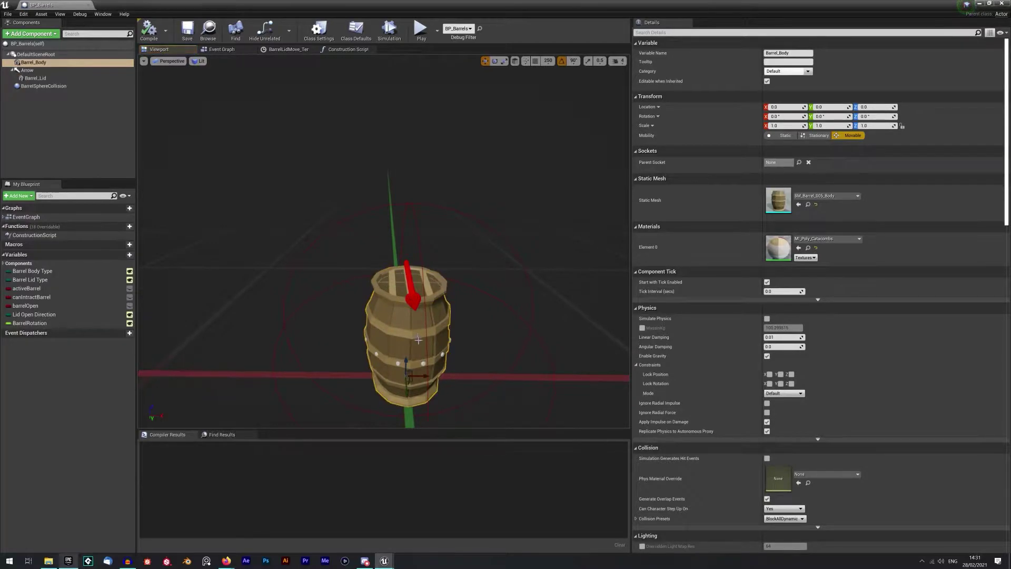
Step: Raise the Barrel_Lid component above the barrel body and undo the move
{"action": "left_click", "coordinate": [401, 285]}
{"action": "left_click_drag", "start_coordinate": [407, 272], "coordinate": [409, 247]}
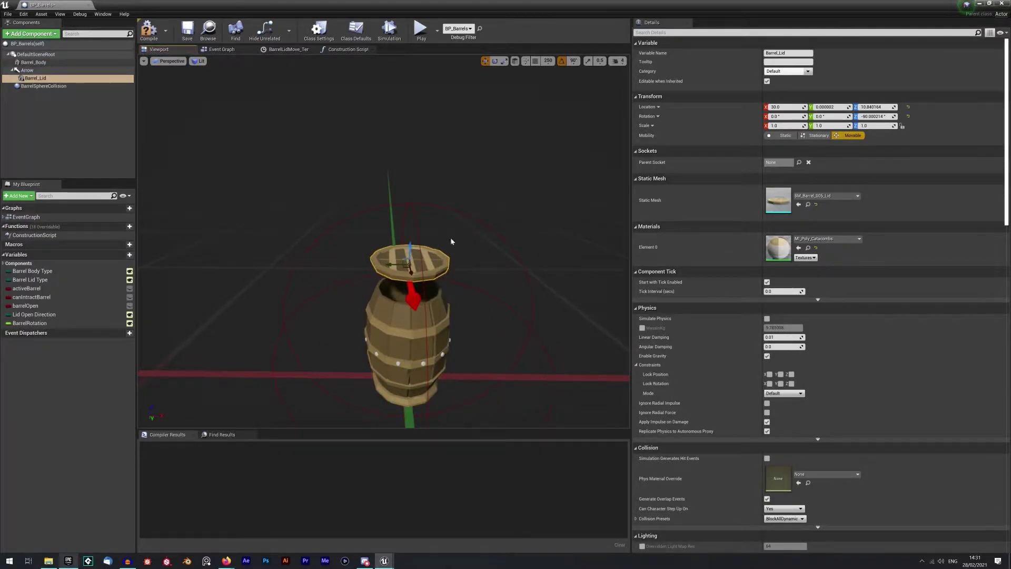
{"action": "key", "text": "ctrl+z"}
Step: Select the BarrelSphereCollision component and examine its sphere around the barrel
{"action": "left_click", "coordinate": [68, 86]}
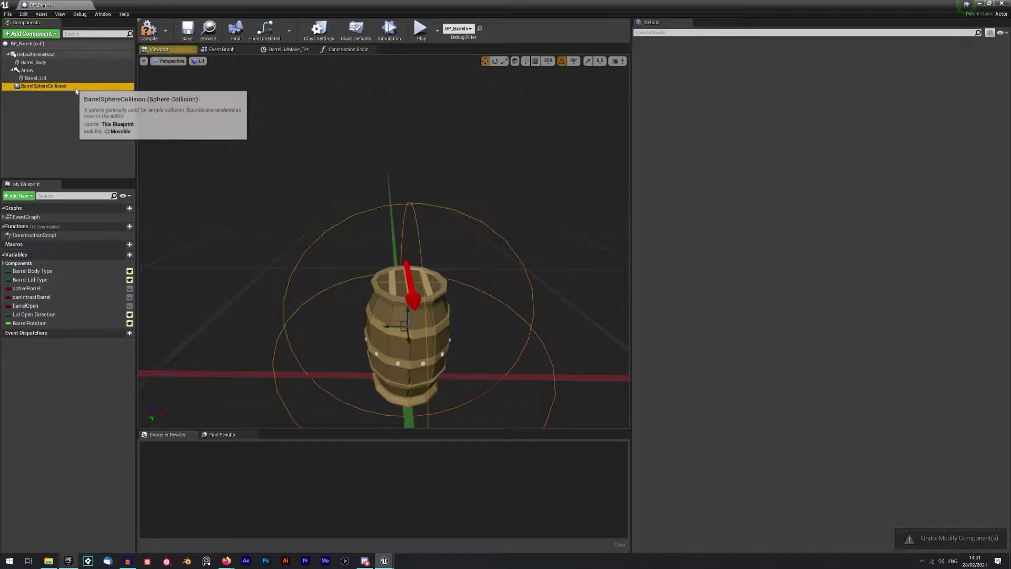
{"action": "left_click_drag", "start_coordinate": [440, 218], "coordinate": [411, 258]}
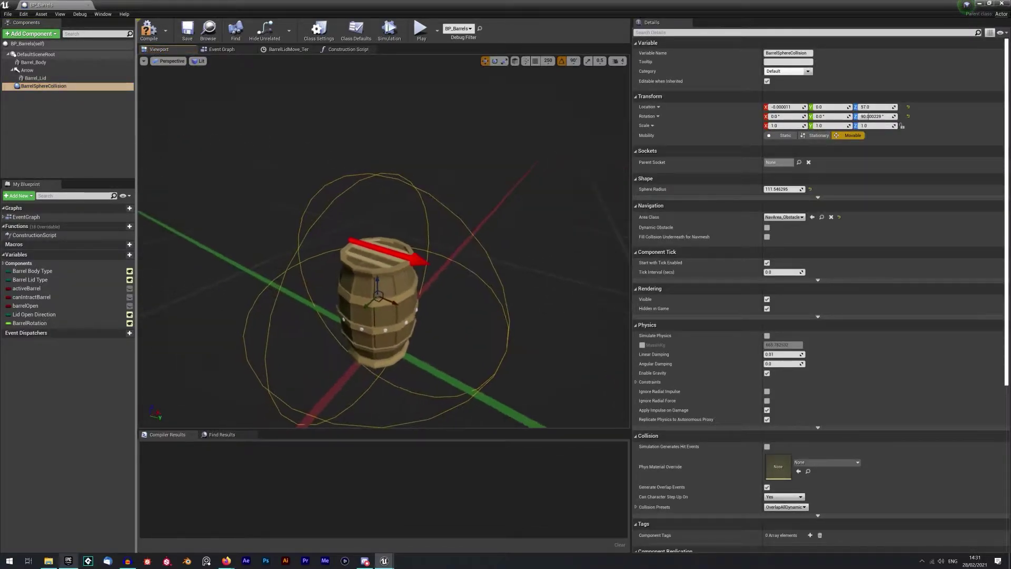
Step: Open the barrel blueprint's Event Graph and examine the BarrelSphereCollision begin and end overlap events
{"action": "key", "text": "d"}
{"action": "right_click_drag", "start_coordinate": [411, 258], "coordinate": [310, 252]}
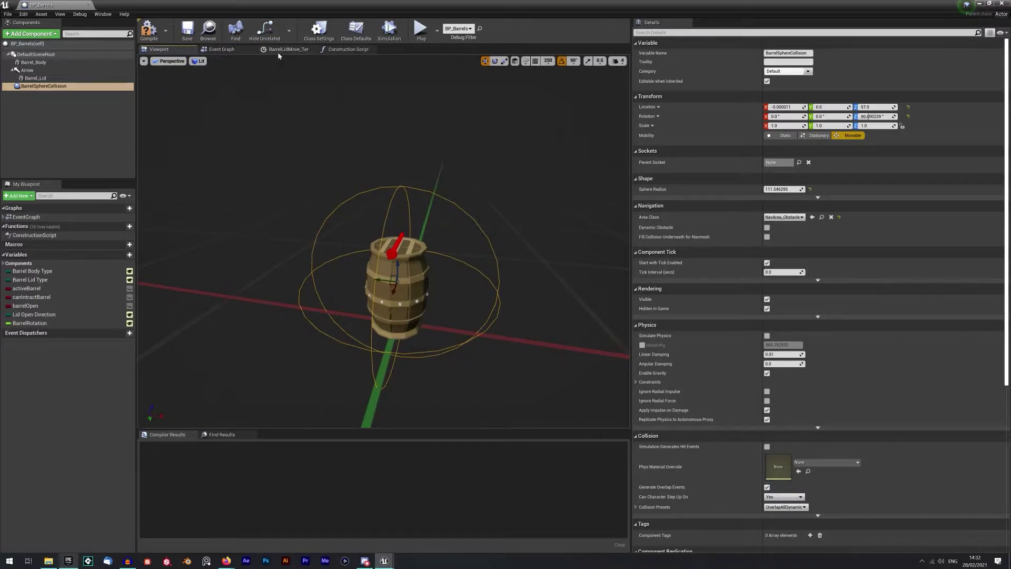
{"action": "left_click", "coordinate": [287, 49]}
{"action": "left_click", "coordinate": [218, 49]}
{"action": "scroll", "coordinate": [403, 210], "scroll_direction": "down", "scroll_amount": 5}
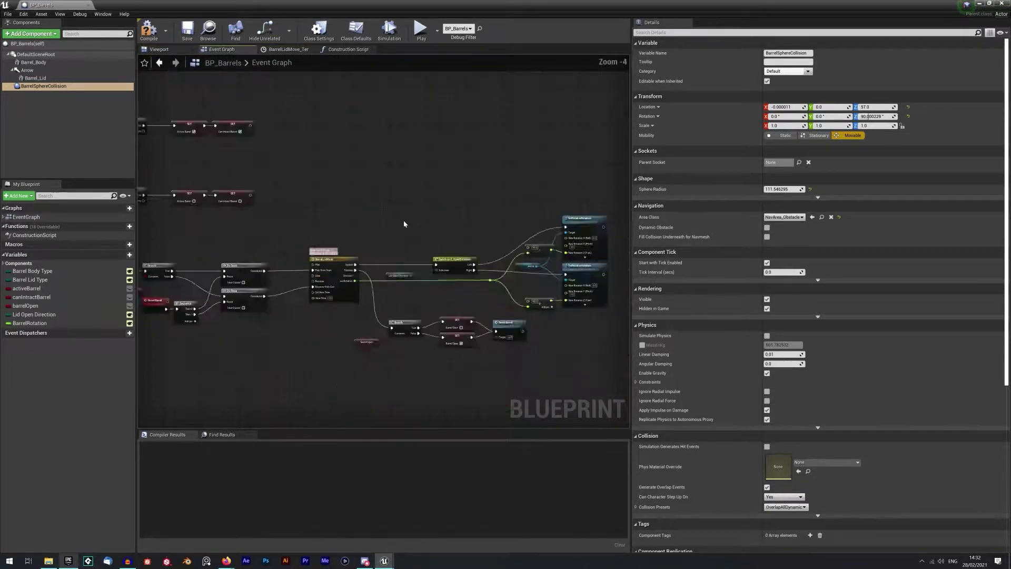
{"action": "right_click_drag", "start_coordinate": [381, 172], "coordinate": [419, 250]}
{"action": "scroll", "coordinate": [300, 223], "scroll_direction": "up", "scroll_amount": 8}
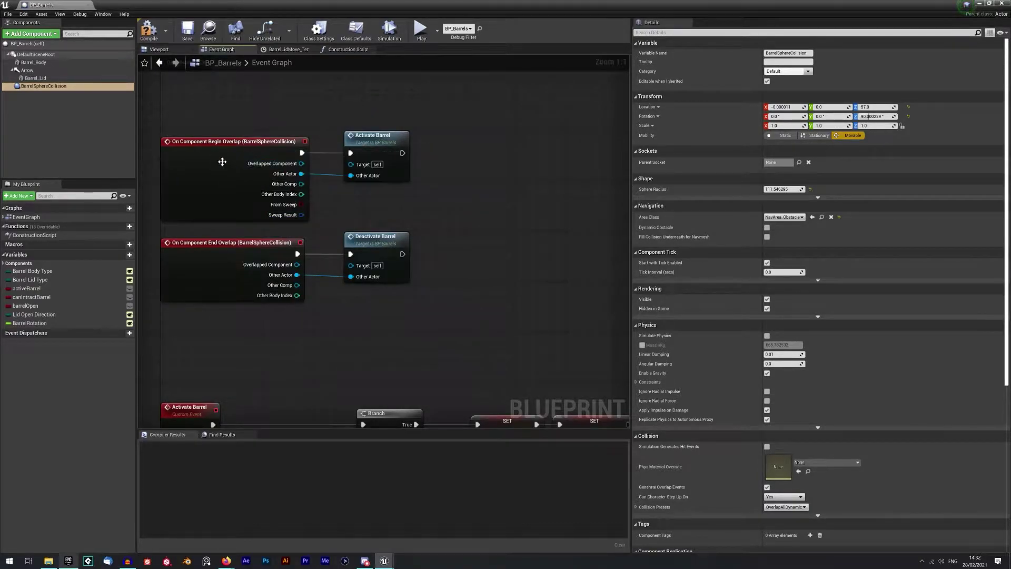
{"action": "right_click_drag", "start_coordinate": [486, 201], "coordinate": [476, 145]}
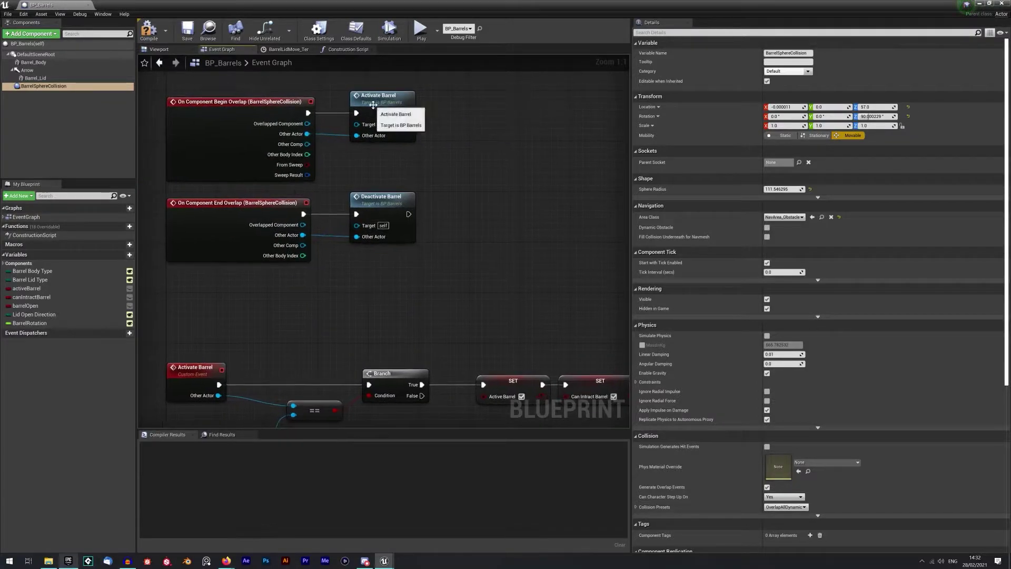
Step: Examine the Activate Barrel and Deactivate Barrel branches and follow the BarrelLidMove timeline to the lid rotation nodes
{"action": "right_click_drag", "start_coordinate": [483, 222], "coordinate": [479, 55]}
{"action": "right_click_drag", "start_coordinate": [552, 231], "coordinate": [447, 234]}
{"action": "scroll", "coordinate": [483, 224], "scroll_direction": "down", "scroll_amount": 3}
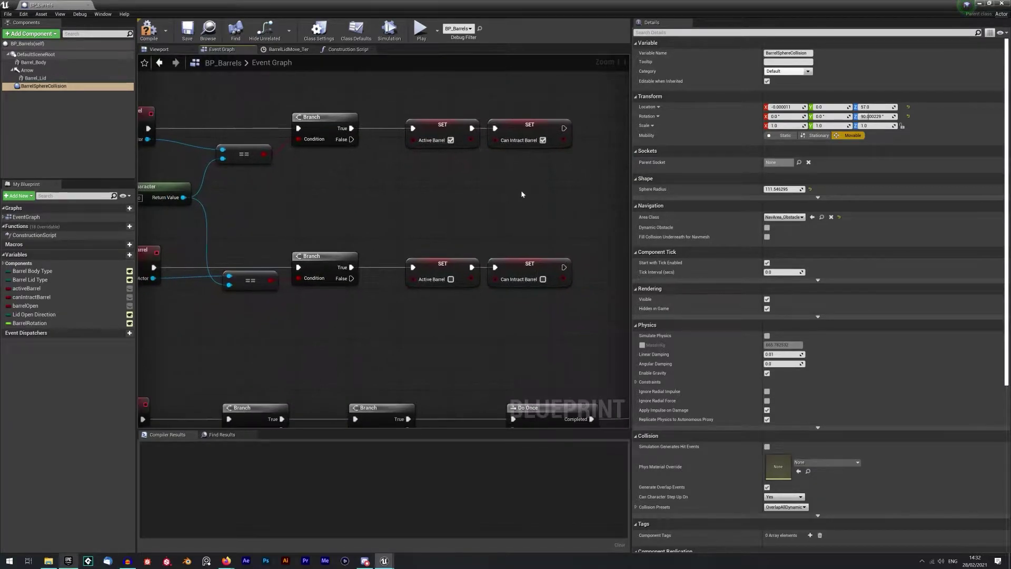
{"action": "right_click_drag", "start_coordinate": [490, 287], "coordinate": [434, 171]}
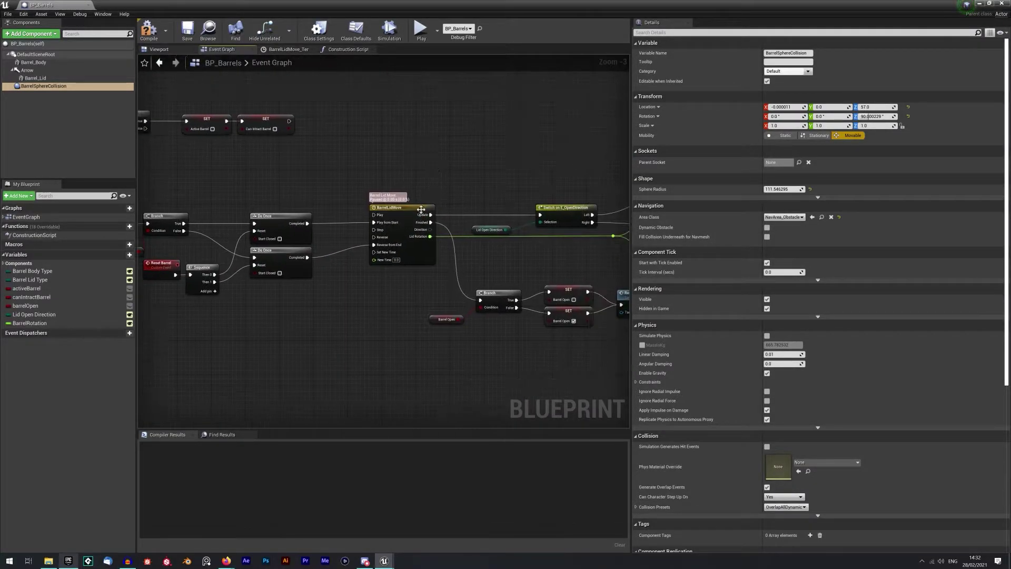
{"action": "right_click_drag", "start_coordinate": [515, 179], "coordinate": [333, 184]}
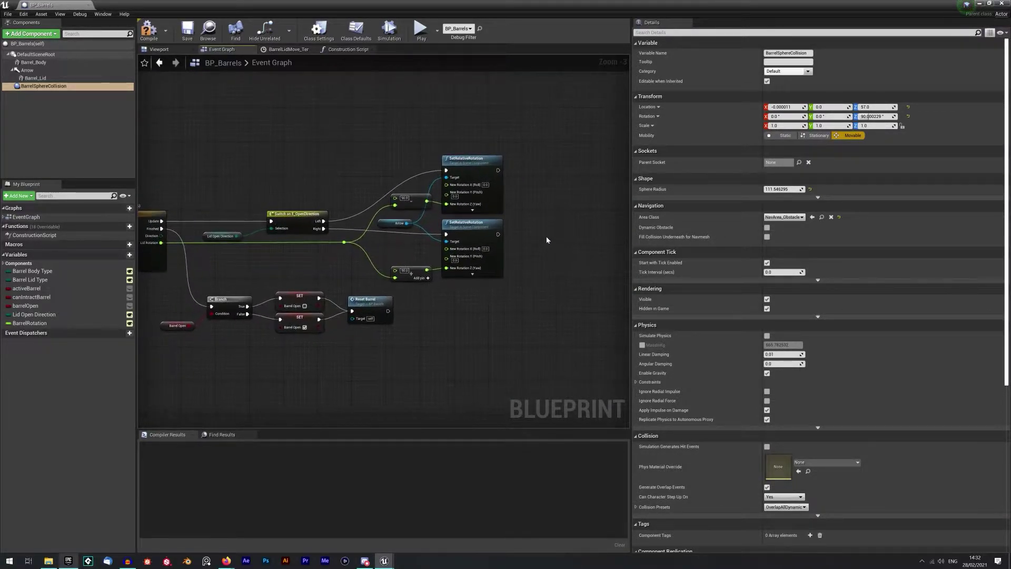
Step: Review the barrel blueprint's event logic as a whole, from activation to the lid movement, and return to the level
{"action": "scroll", "coordinate": [538, 267], "scroll_direction": "down", "scroll_amount": 1}
{"action": "scroll", "coordinate": [367, 339], "scroll_direction": "down", "scroll_amount": 1}
{"action": "scroll", "coordinate": [408, 298], "scroll_direction": "up", "scroll_amount": 1}
{"action": "scroll", "coordinate": [463, 288], "scroll_direction": "up", "scroll_amount": 1}
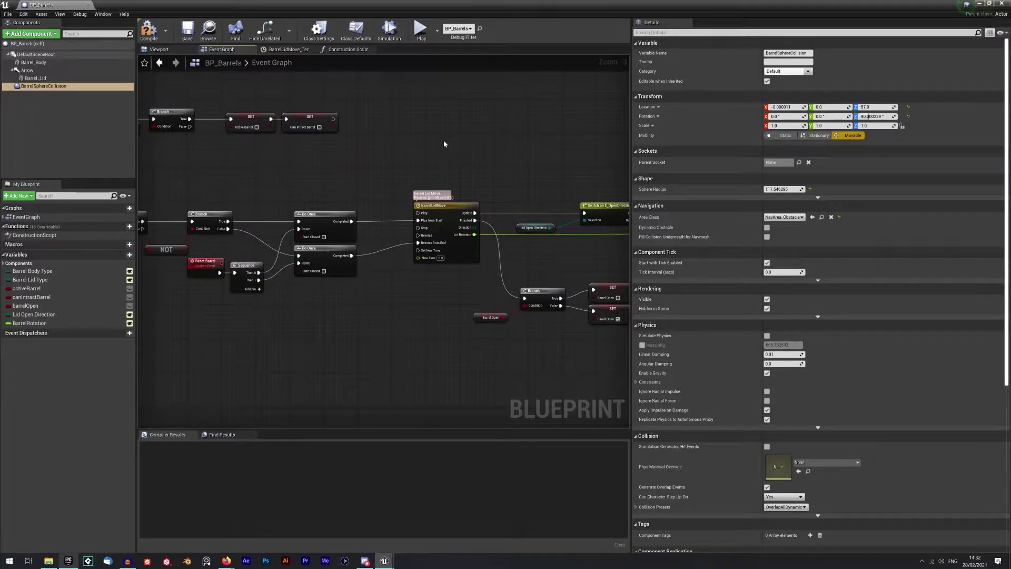
{"action": "right_click_drag", "start_coordinate": [444, 140], "coordinate": [478, 174]}
{"action": "scroll", "coordinate": [385, 208], "scroll_direction": "down", "scroll_amount": 1}
{"action": "right_click_drag", "start_coordinate": [385, 209], "coordinate": [407, 214]}
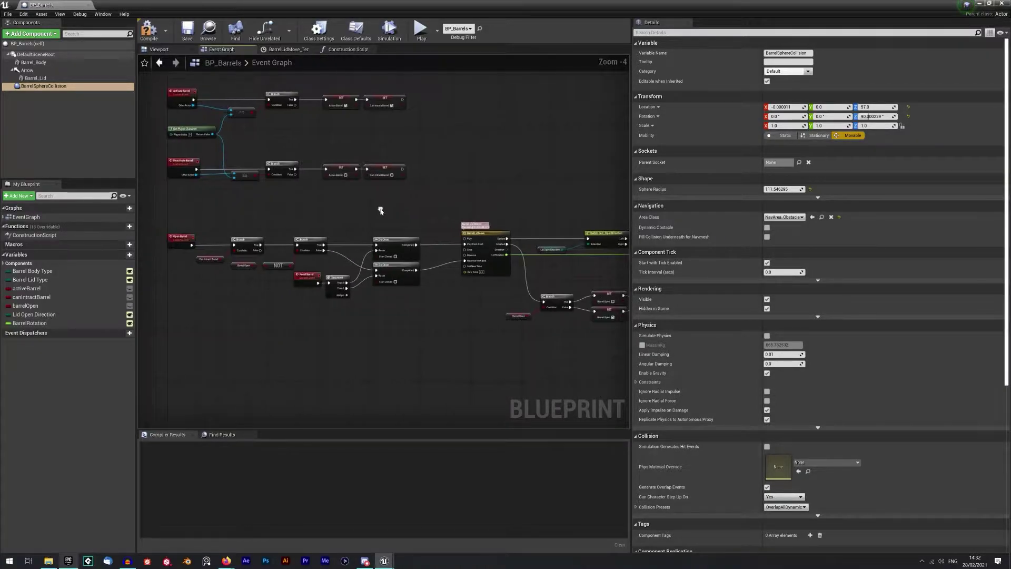
{"action": "left_click", "coordinate": [149, 30]}
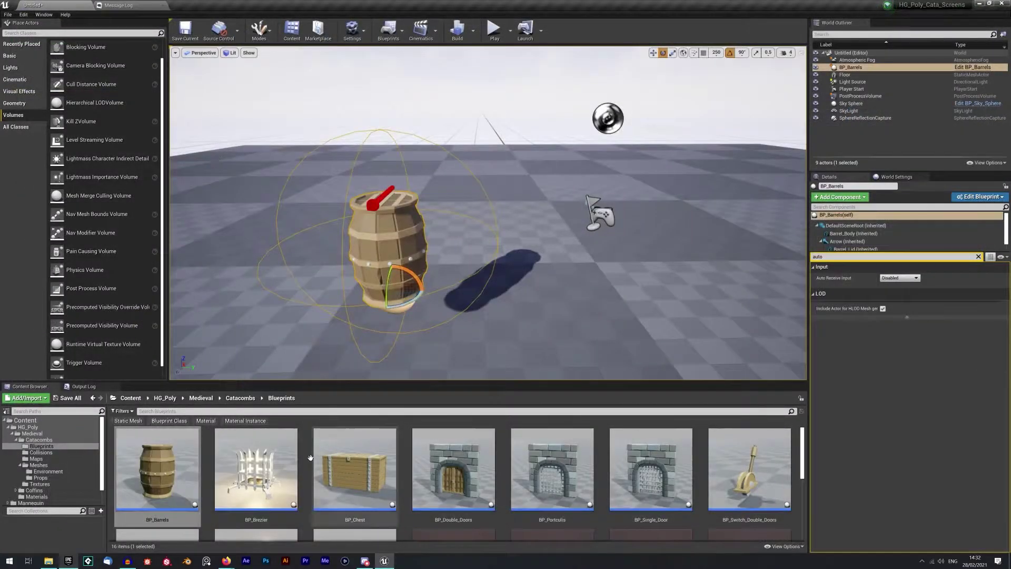
Step: Place BP_Chest on the floor beside the barrel and open its blueprint
{"action": "left_click_drag", "start_coordinate": [314, 455], "coordinate": [571, 280]}
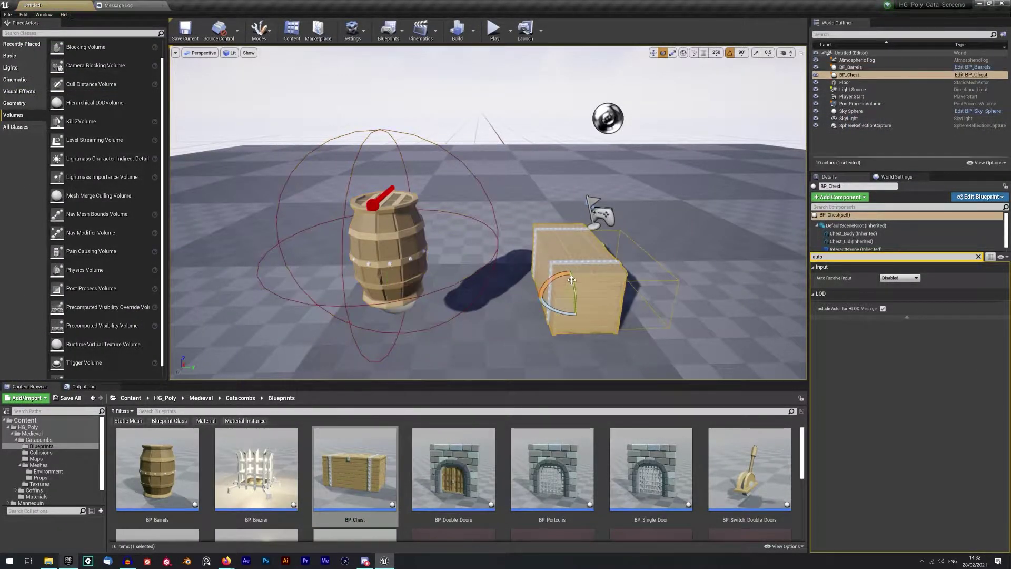
{"action": "double_click", "coordinate": [570, 279]}
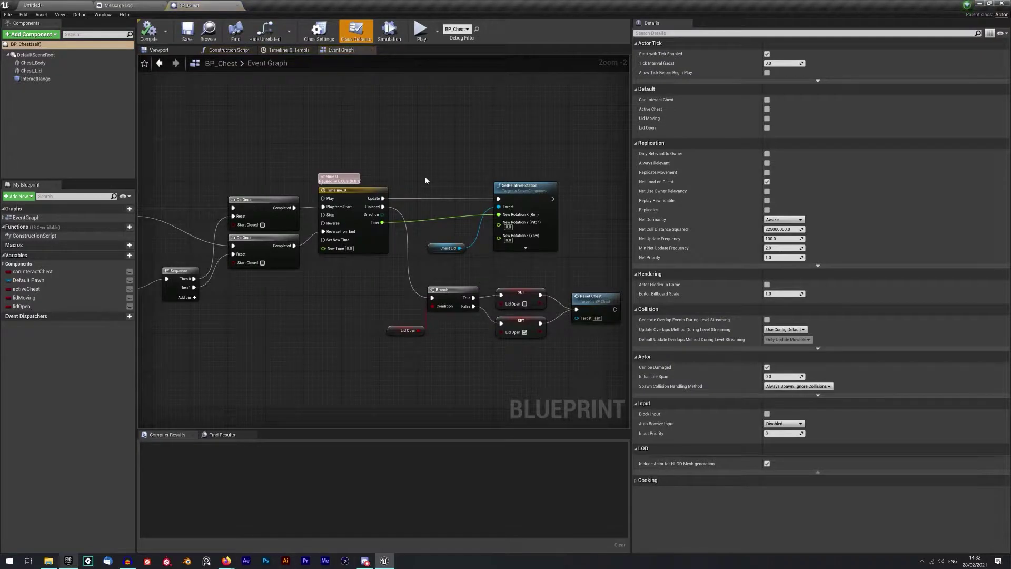
Step: Look over the chest blueprint's Event Graph, inspect its mesh and InteractRange components, and close the blueprint
{"action": "scroll", "coordinate": [483, 266], "scroll_direction": "down", "scroll_amount": 3}
{"action": "right_click_drag", "start_coordinate": [483, 257], "coordinate": [452, 247]}
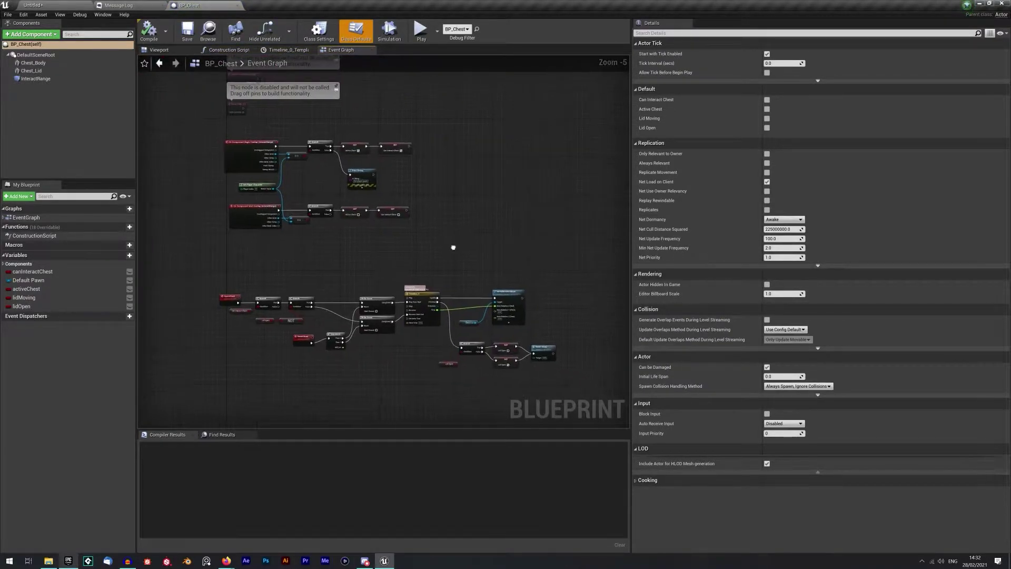
{"action": "left_click", "coordinate": [71, 70]}
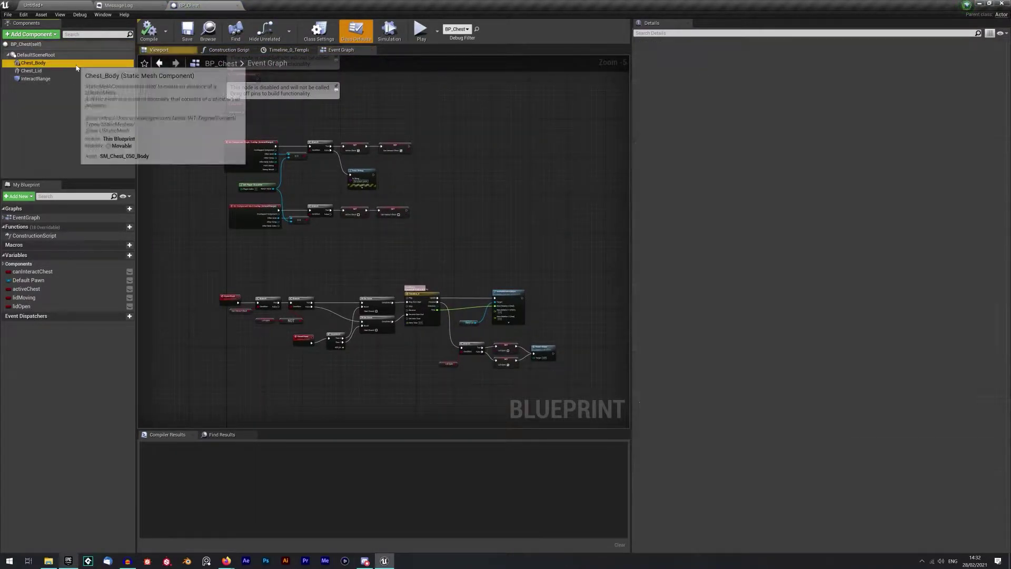
{"action": "left_click", "coordinate": [79, 79]}
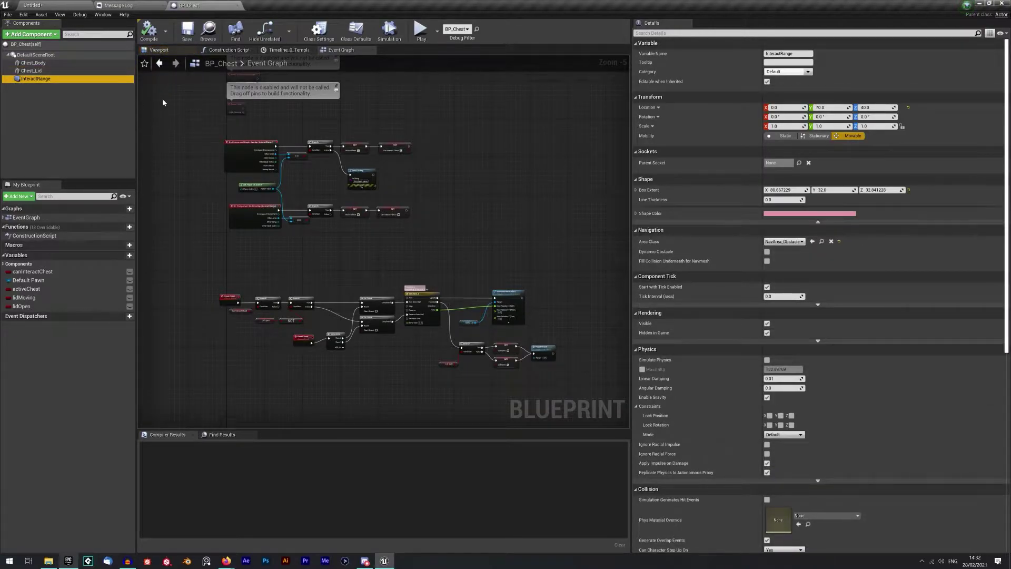
{"action": "left_click", "coordinate": [240, 5]}
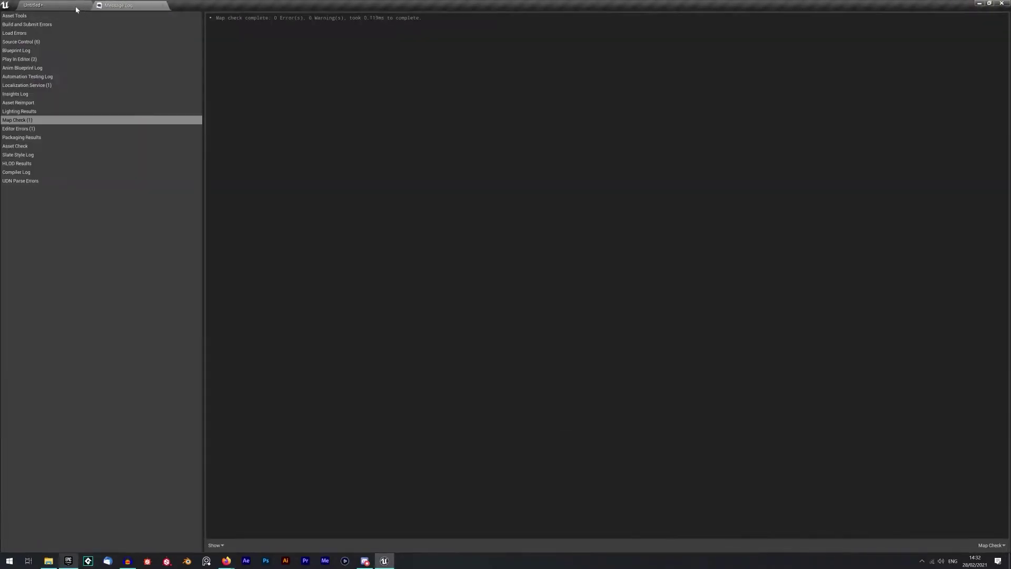
Step: Place BP_Double_Doors in the level behind the chest and examine its stone archway and wooden doors up close
{"action": "left_click", "coordinate": [32, 5]}
{"action": "left_click_drag", "start_coordinate": [474, 469], "coordinate": [530, 230]}
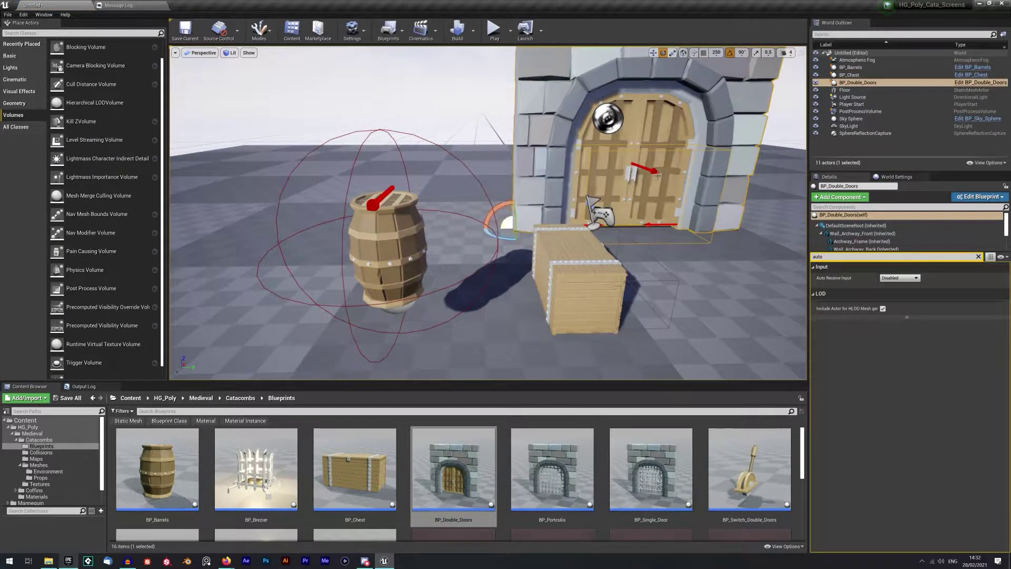
{"action": "key", "text": "w"}
{"action": "mouse_move", "coordinate": [693, 197]}
{"action": "right_mouse_down"}
{"action": "mouse_move", "coordinate": [737, 196]}
{"action": "mouse_move", "coordinate": [706, 210]}
{"action": "mouse_move", "coordinate": [693, 197]}
{"action": "right_mouse_up"}
{"action": "mouse_move", "coordinate": [588, 205]}
{"action": "right_mouse_down"}
{"action": "mouse_move", "coordinate": [564, 200]}
{"action": "mouse_move", "coordinate": [588, 205]}
{"action": "right_mouse_up"}
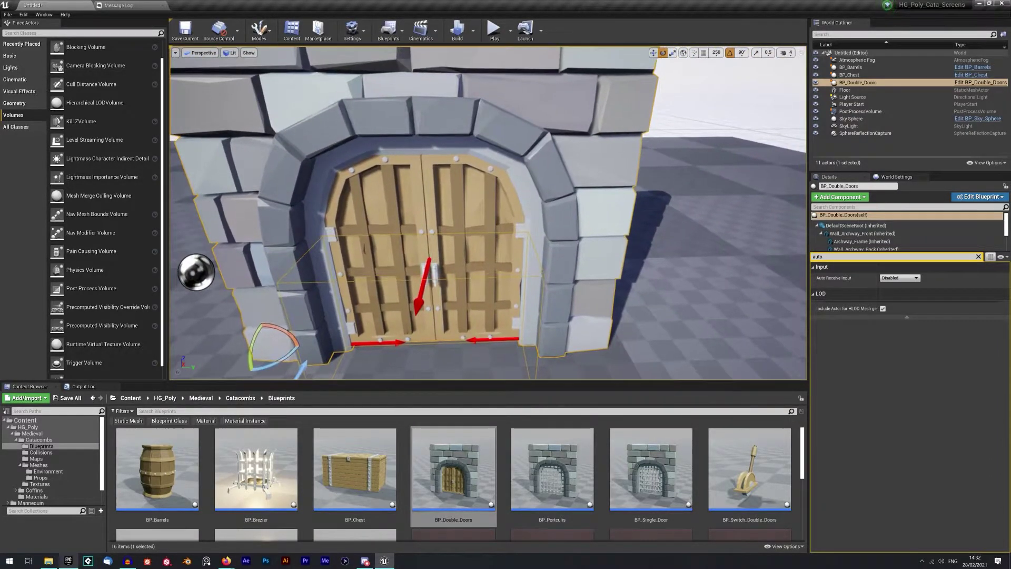
{"action": "right_click_drag", "start_coordinate": [599, 245], "coordinate": [492, 228]}
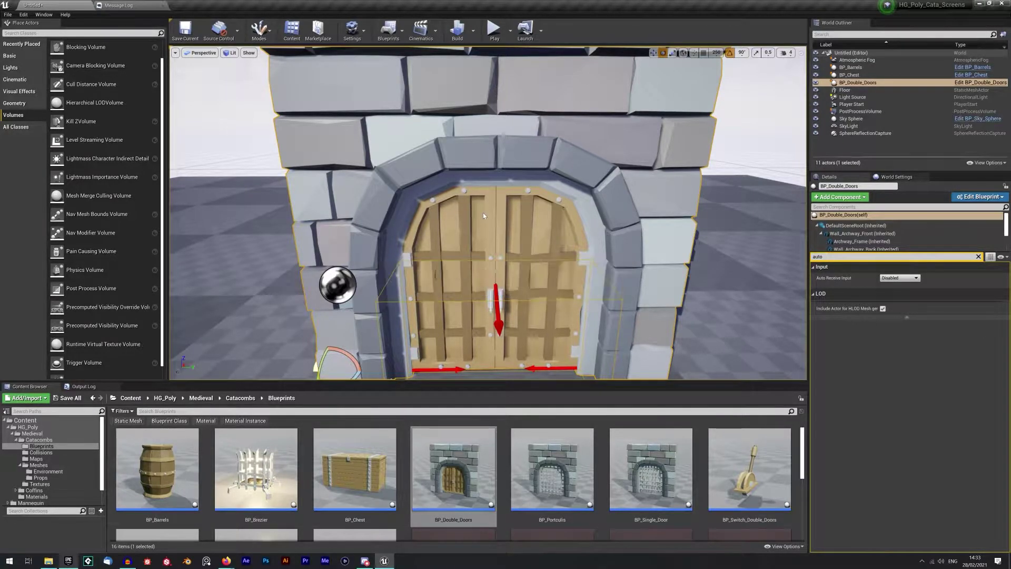
Step: Open the BP_Double_Doors blueprint and examine its Event Graph from the trigger overlap events down to the door animation logic
{"action": "key", "text": "ctrl+e"}
{"action": "right_click_drag", "start_coordinate": [481, 194], "coordinate": [443, 279]}
{"action": "scroll", "coordinate": [379, 143], "scroll_direction": "up", "scroll_amount": 4}
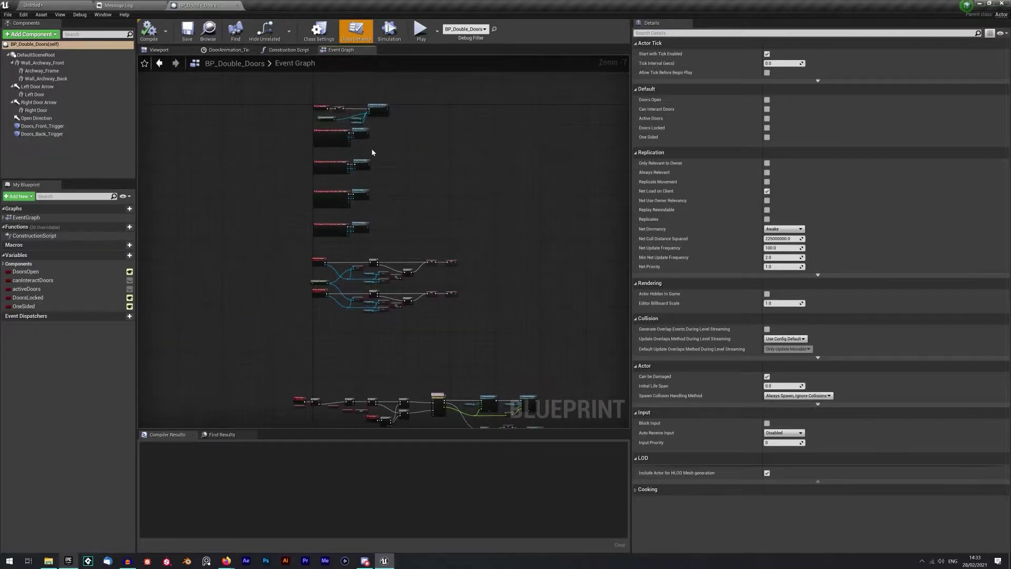
{"action": "right_click_drag", "start_coordinate": [428, 128], "coordinate": [465, 254]}
{"action": "left_click_drag", "start_coordinate": [266, 118], "coordinate": [472, 204]}
{"action": "left_click_drag", "start_coordinate": [435, 155], "coordinate": [431, 143]}
{"action": "right_click_drag", "start_coordinate": [490, 355], "coordinate": [476, 268]}
{"action": "right_click_drag", "start_coordinate": [478, 374], "coordinate": [463, 204]}
{"action": "right_click_drag", "start_coordinate": [469, 290], "coordinate": [472, 208]}
{"action": "right_click_drag", "start_coordinate": [531, 386], "coordinate": [449, 314]}
Step: Return to the level, start saving all content and try naming the level "Demo _2" in the Catacombs Maps folder
{"action": "left_click", "coordinate": [81, 7]}
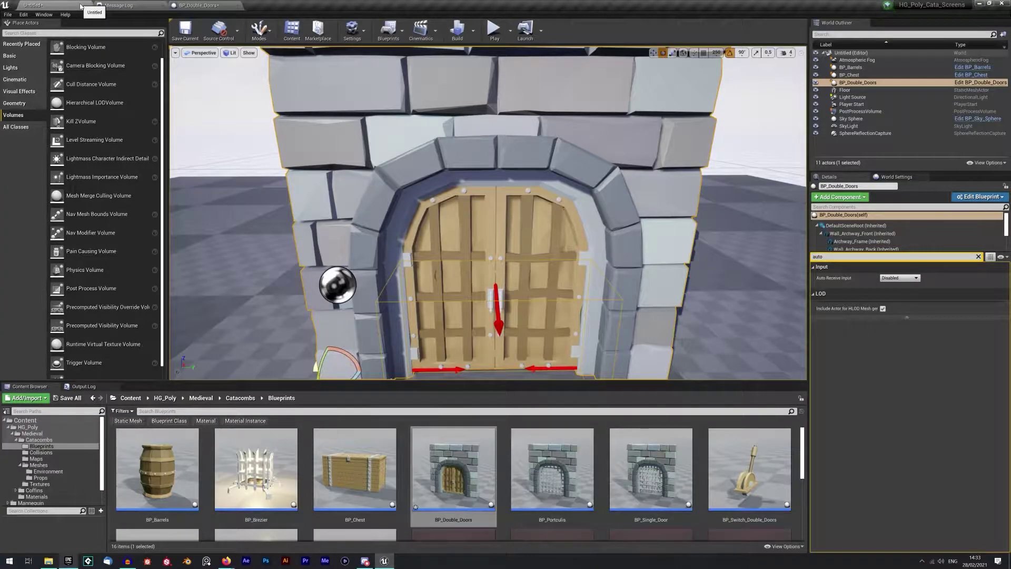
{"action": "left_click", "coordinate": [8, 14]}
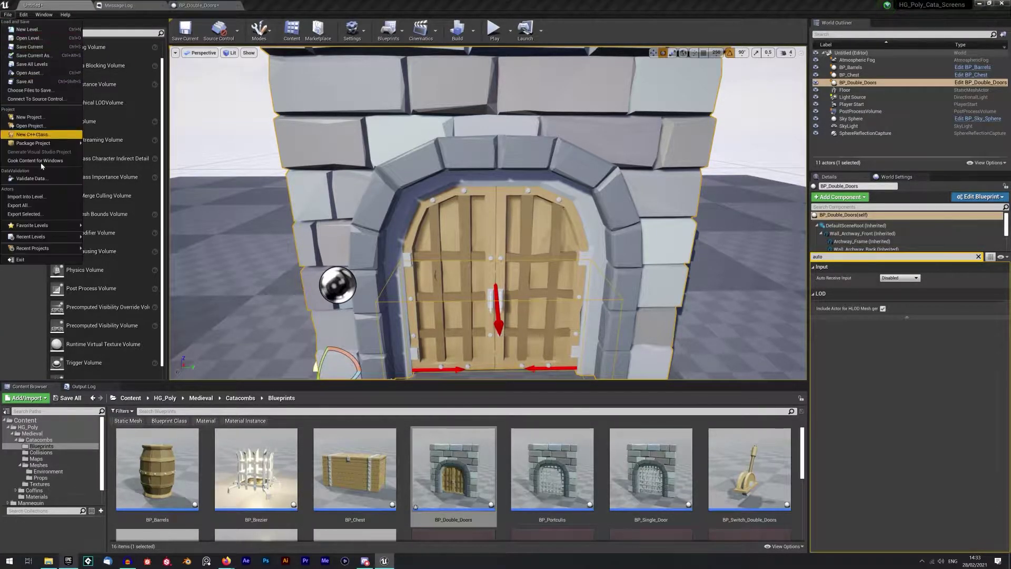
{"action": "mouse_move", "coordinate": [44, 239]}
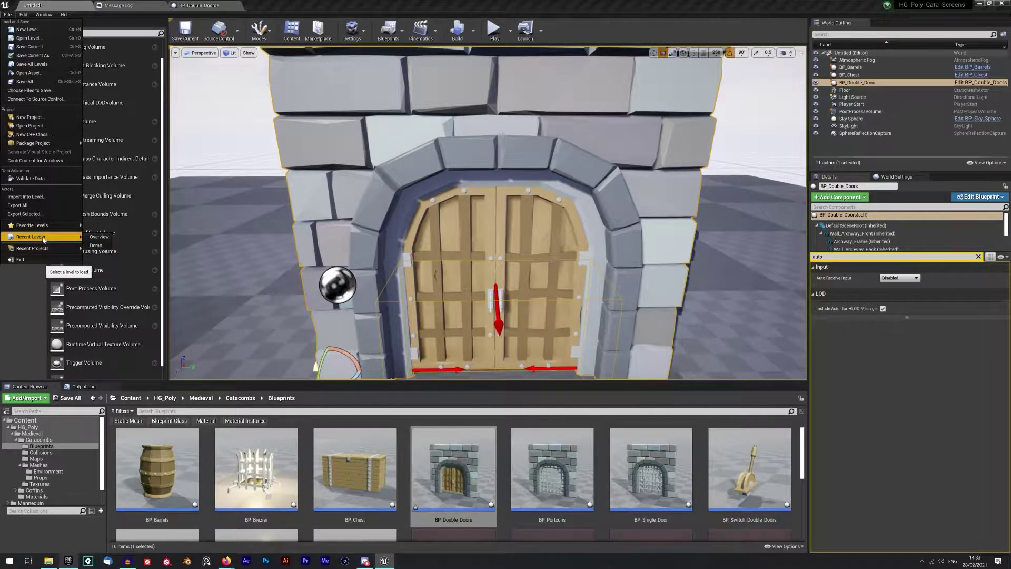
{"action": "left_click", "coordinate": [24, 81]}
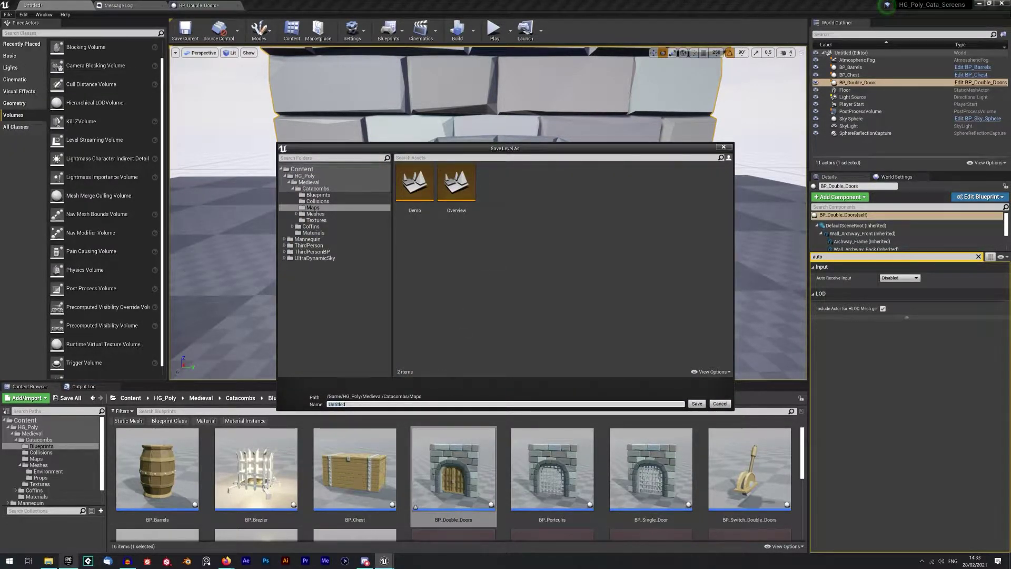
{"action": "left_click_drag", "start_coordinate": [345, 404], "coordinate": [328, 404]}
{"action": "type", "text": "Demo "}
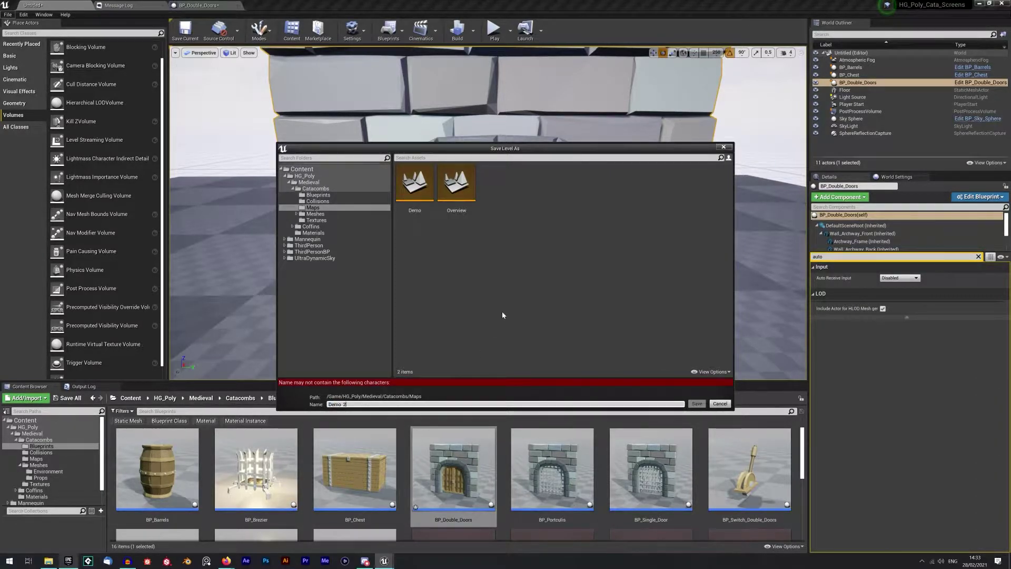
{"action": "type", "text": "_"}
{"action": "left_click", "coordinate": [510, 248]}
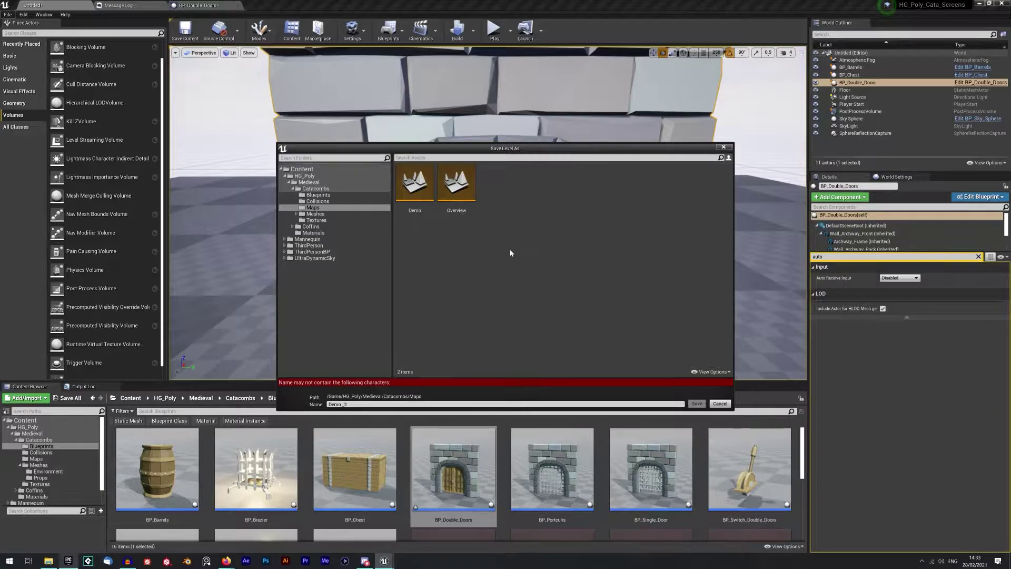
Step: Correct the level name to Demo002 and save it in the Catacombs Maps folder
{"action": "left_click", "coordinate": [370, 404]}
{"action": "left_click", "coordinate": [370, 405]}
{"action": "key", "text": "BackSpace"}
{"action": "key", "text": "BackSpace"}
{"action": "key", "text": "BackSpace"}
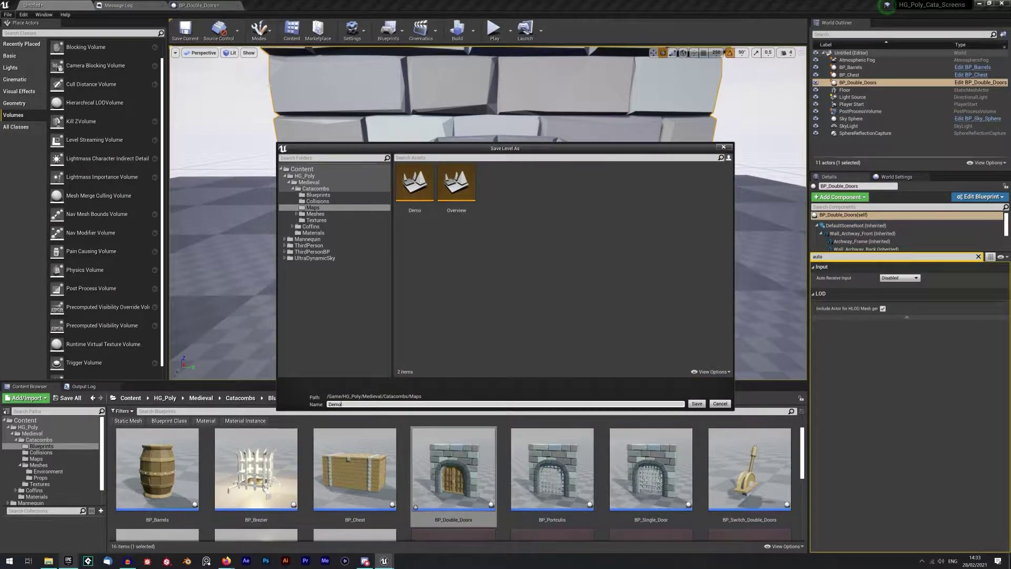
{"action": "type", "text": "002"}
{"action": "key", "text": "Return"}
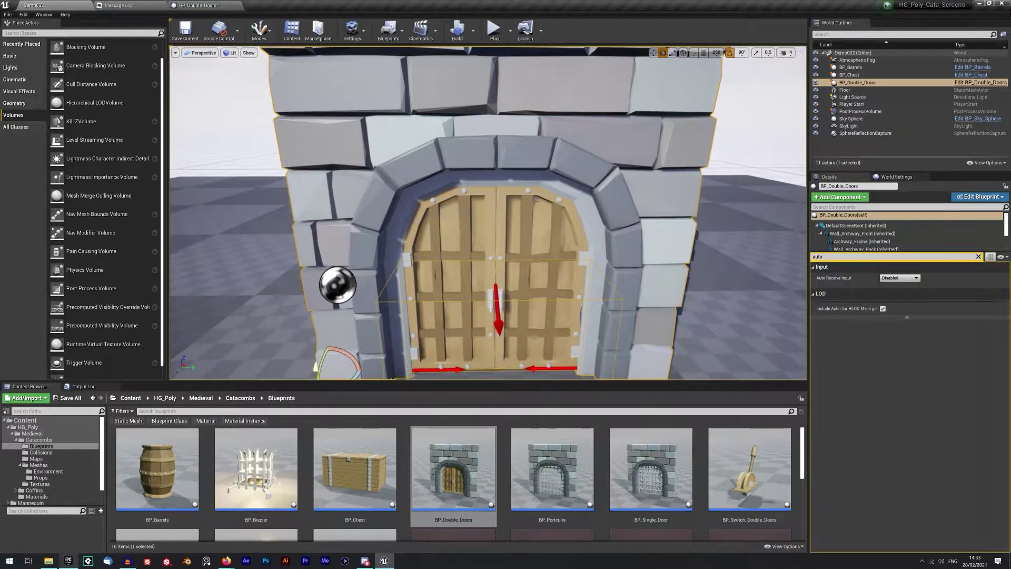
Step: Open the recent level Demo without saving the Demo002_BuiltData content
{"action": "left_click", "coordinate": [8, 14]}
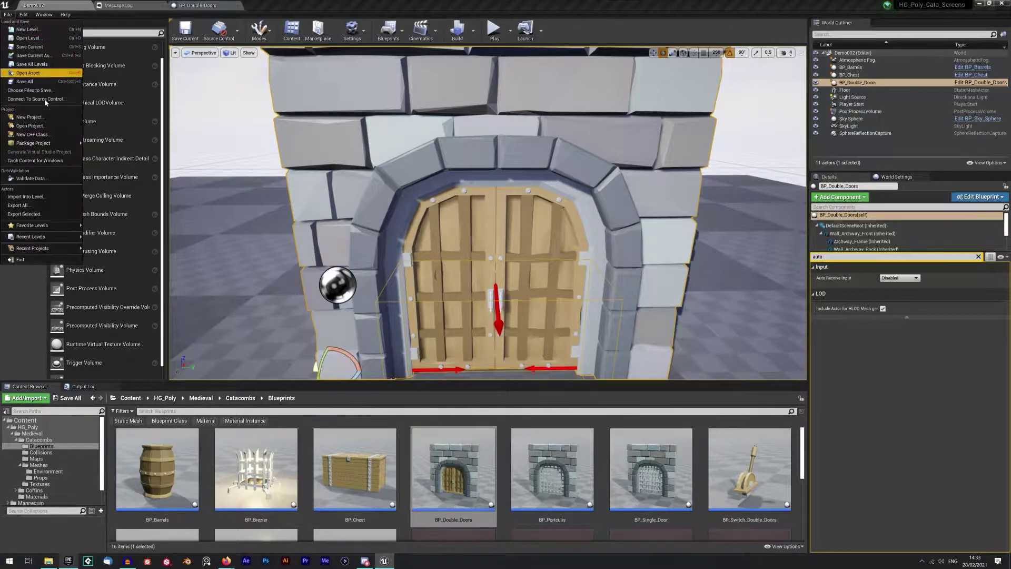
{"action": "mouse_move", "coordinate": [52, 237]}
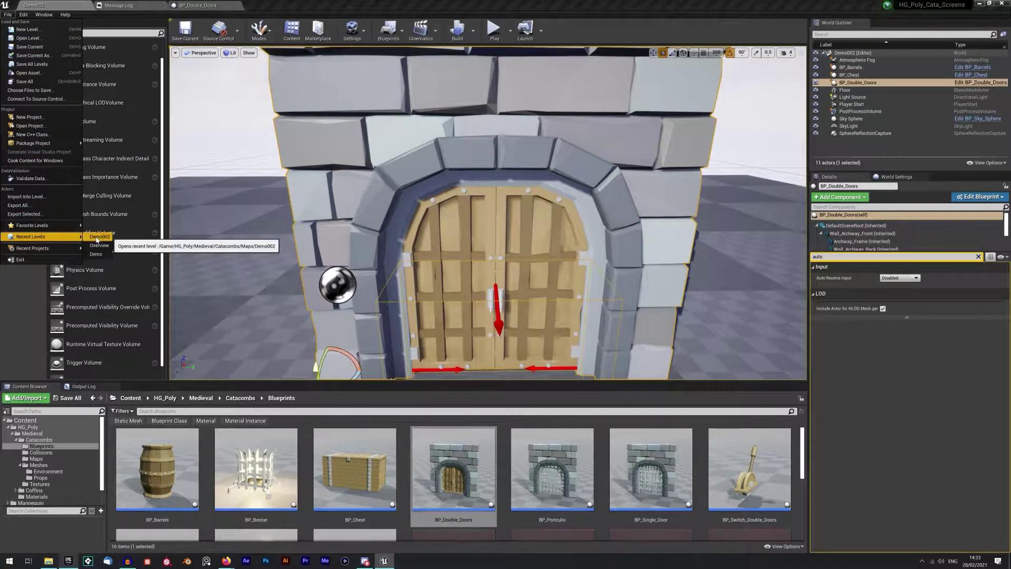
{"action": "left_click", "coordinate": [97, 254]}
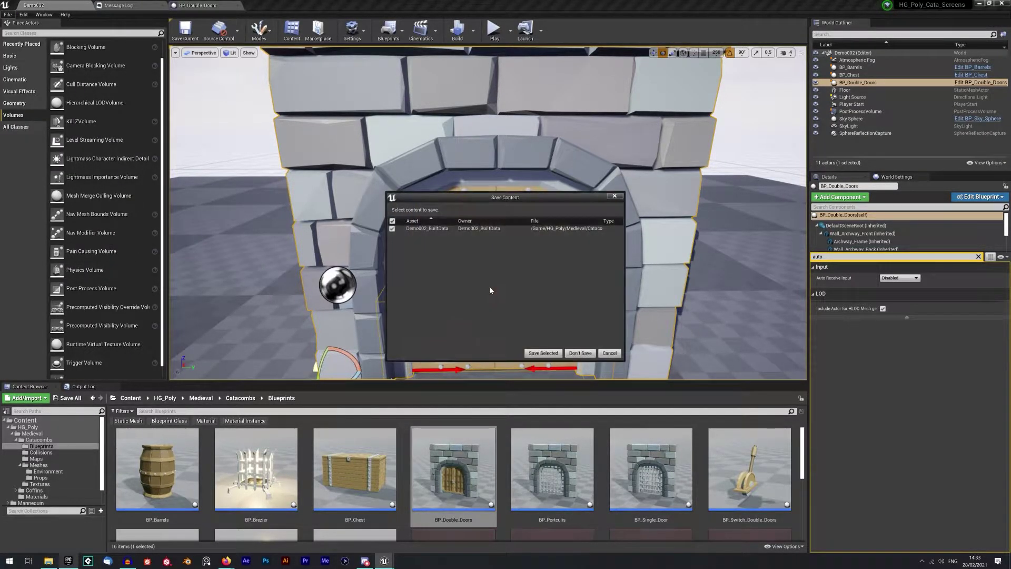
{"action": "left_click", "coordinate": [565, 353]}
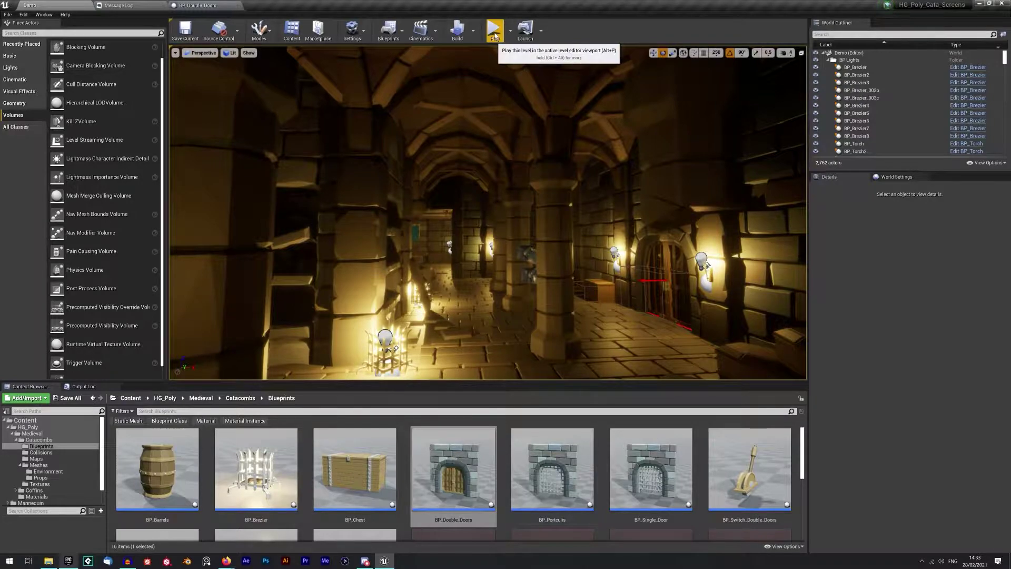
Step: Filter the Demo level's World Outliner by "dyna" and select the Ultra_Dynamic_Weather actor
{"action": "scroll", "coordinate": [876, 128], "scroll_direction": "down", "scroll_amount": 10}
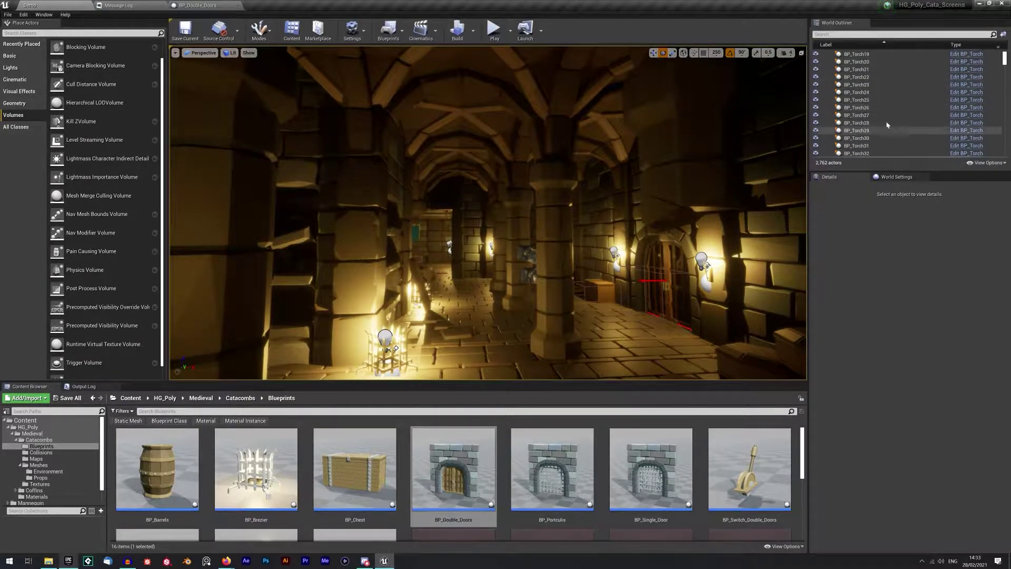
{"action": "left_click_drag", "start_coordinate": [1005, 58], "coordinate": [1005, 153]}
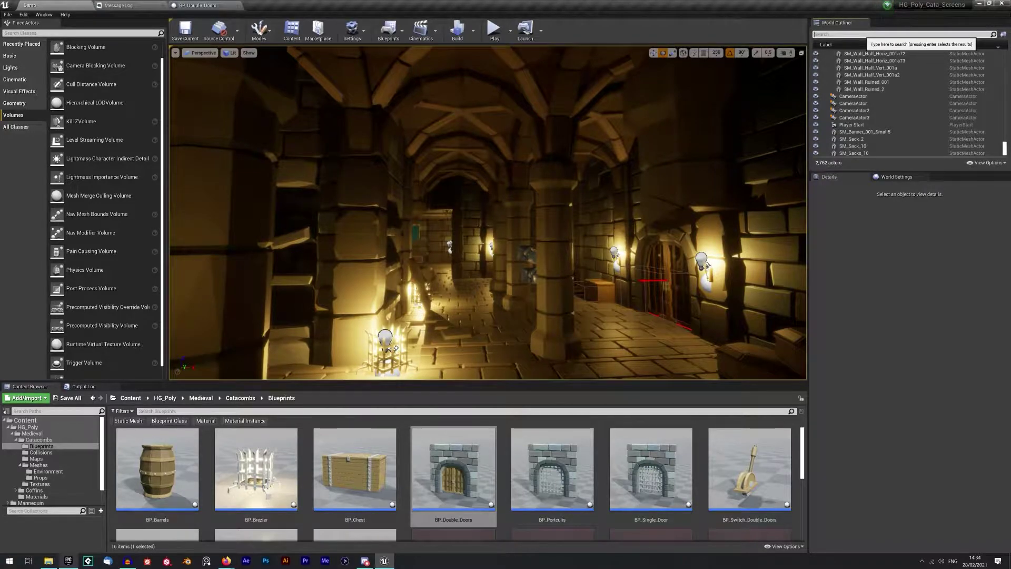
{"action": "left_click", "coordinate": [863, 34]}
{"action": "type", "text": "dyna"}
{"action": "left_click", "coordinate": [874, 74]}
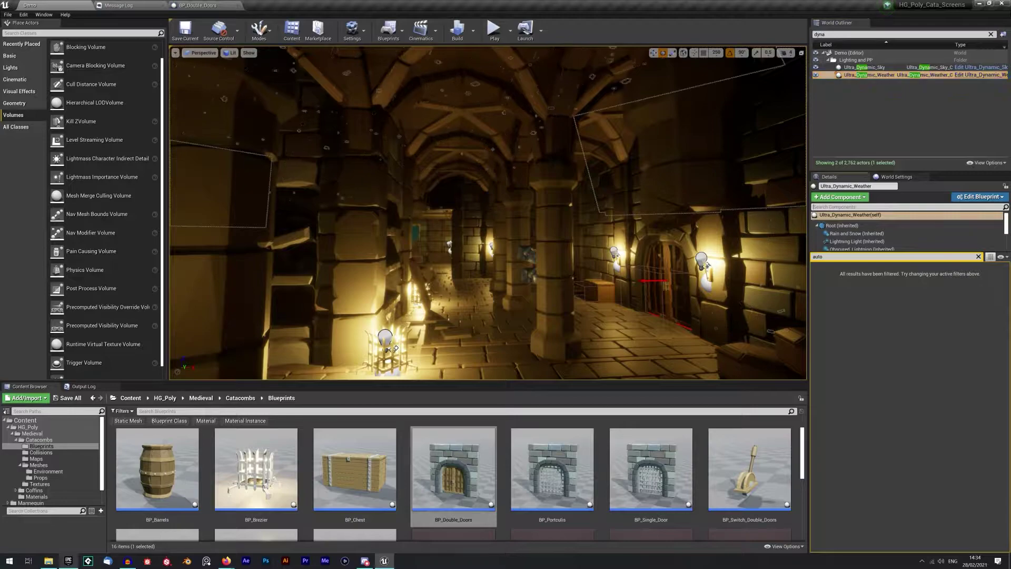
Step: Search the Ultra_Dynamic_Weather actor's components for "sounds" and clear the component search
{"action": "type", "text": "d"}
{"action": "key", "text": "BackSpace"}
{"action": "type", "text": "sounds"}
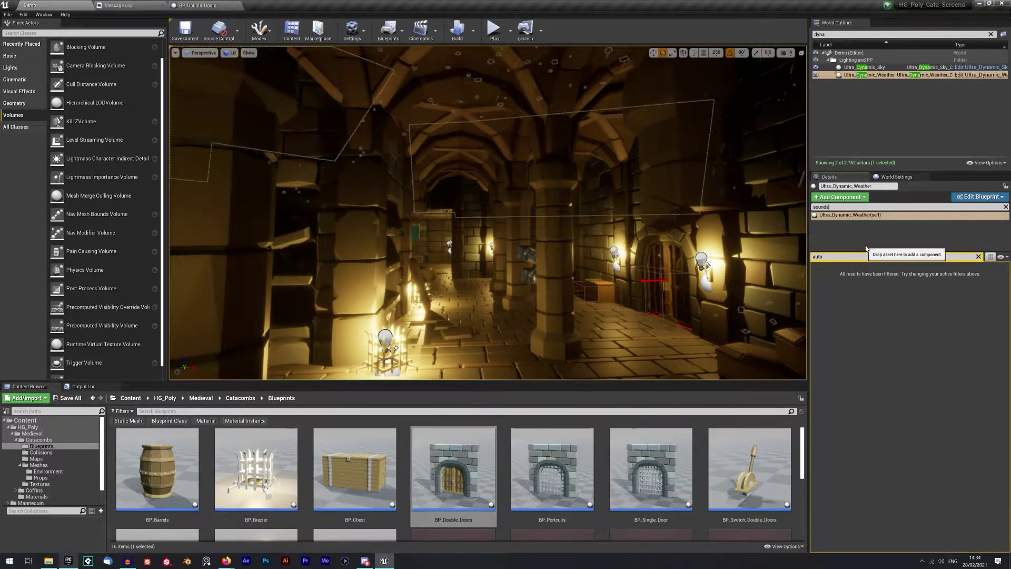
{"action": "key", "text": "BackSpace"}
{"action": "key", "text": "BackSpace"}
{"action": "key", "text": "BackSpace"}
{"action": "key", "text": "BackSpace"}
{"action": "key", "text": "BackSpace"}
{"action": "key", "text": "BackSpace"}
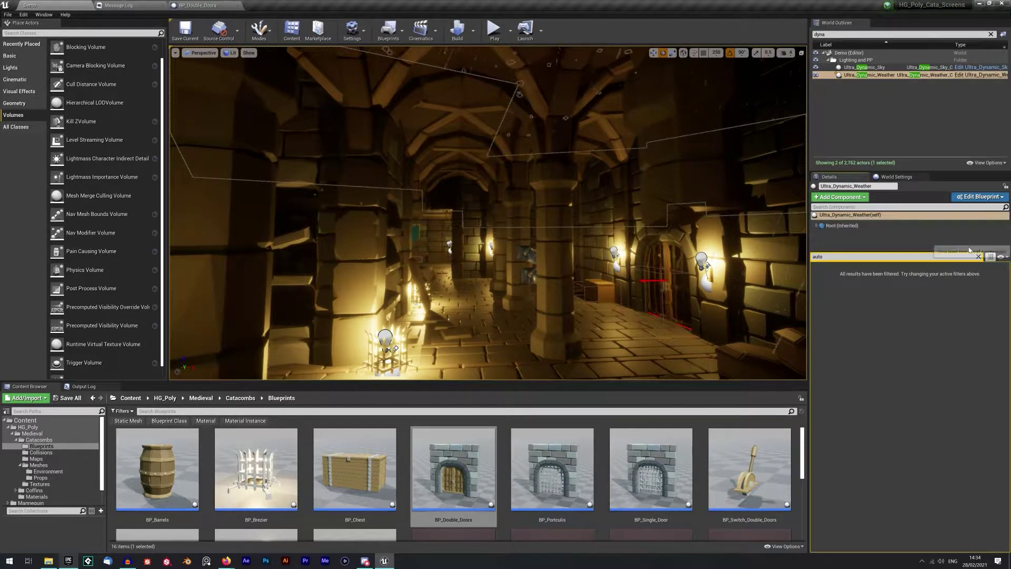
Step: Search the weather actor's properties for "sounds", and clear the filter to list all its properties
{"action": "left_click", "coordinate": [858, 257]}
{"action": "type", "text": "sounds"}
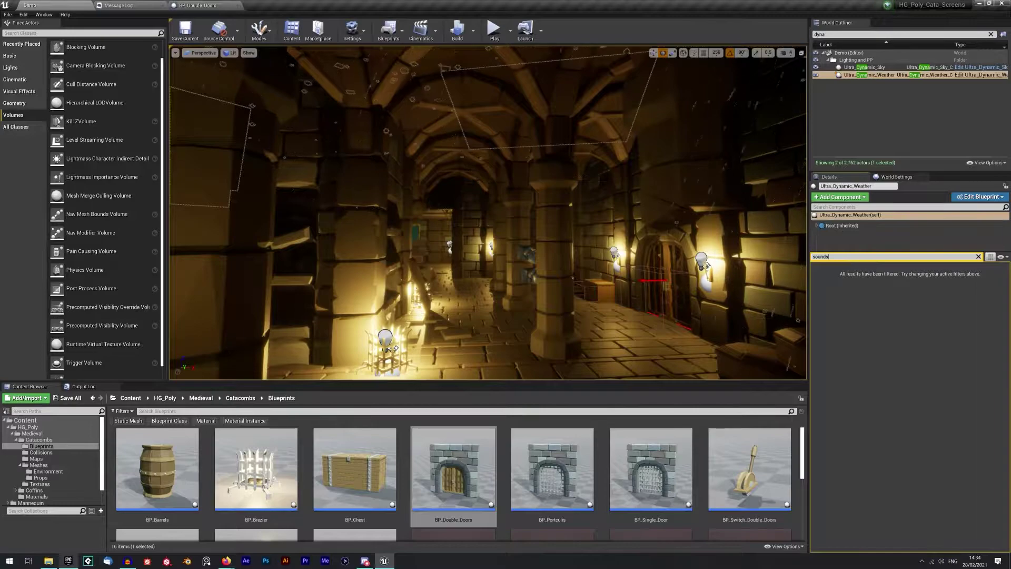
{"action": "key", "text": "BackSpace"}
{"action": "left_click", "coordinate": [883, 277]}
{"action": "left_click", "coordinate": [878, 216]}
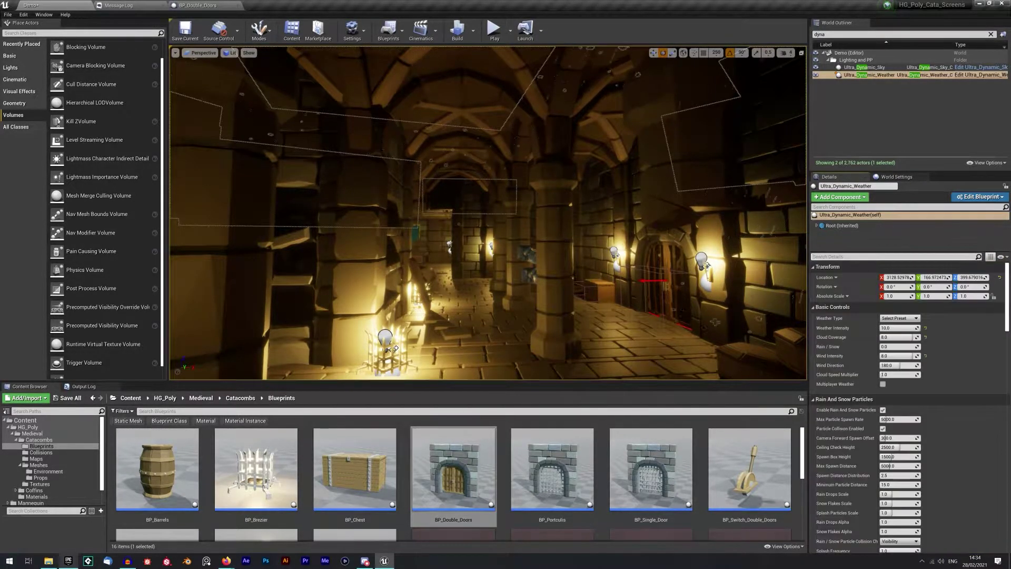
Step: Play-test the Demo level in full screen, walk the character through the catacombs, and return to the normal editor layout
{"action": "left_click", "coordinate": [494, 30]}
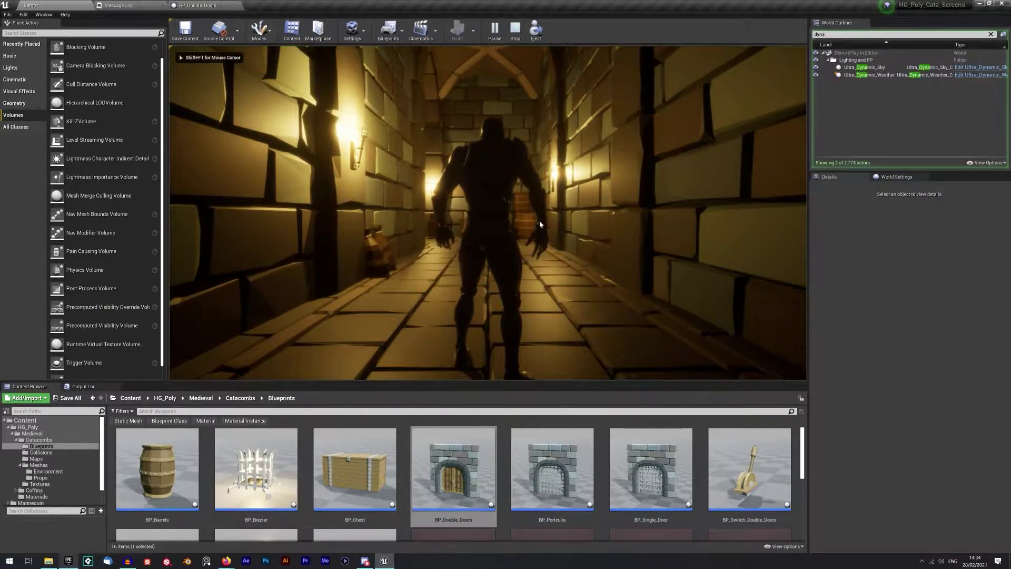
{"action": "key", "text": "F11"}
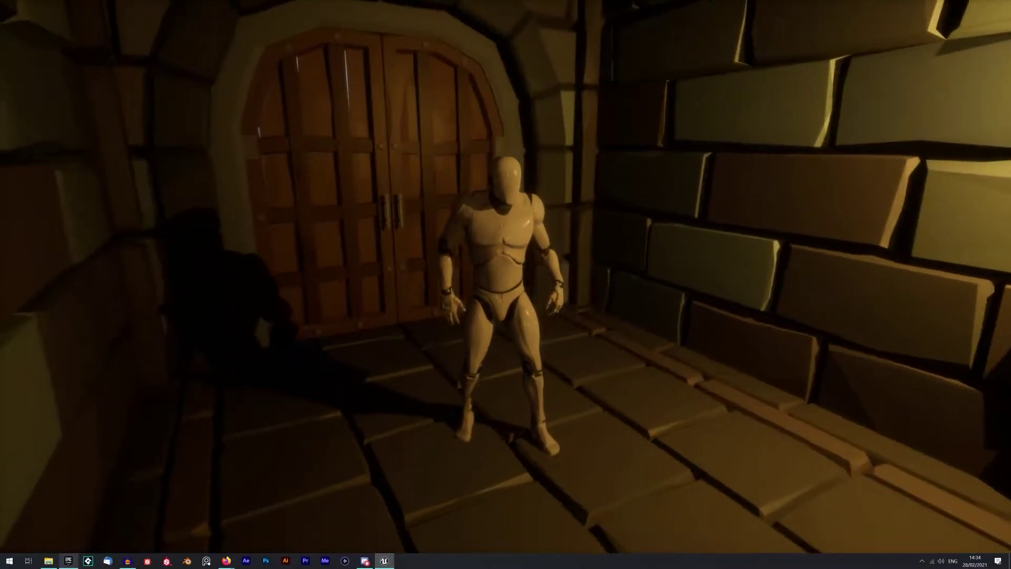
{"action": "key", "text": "w"}
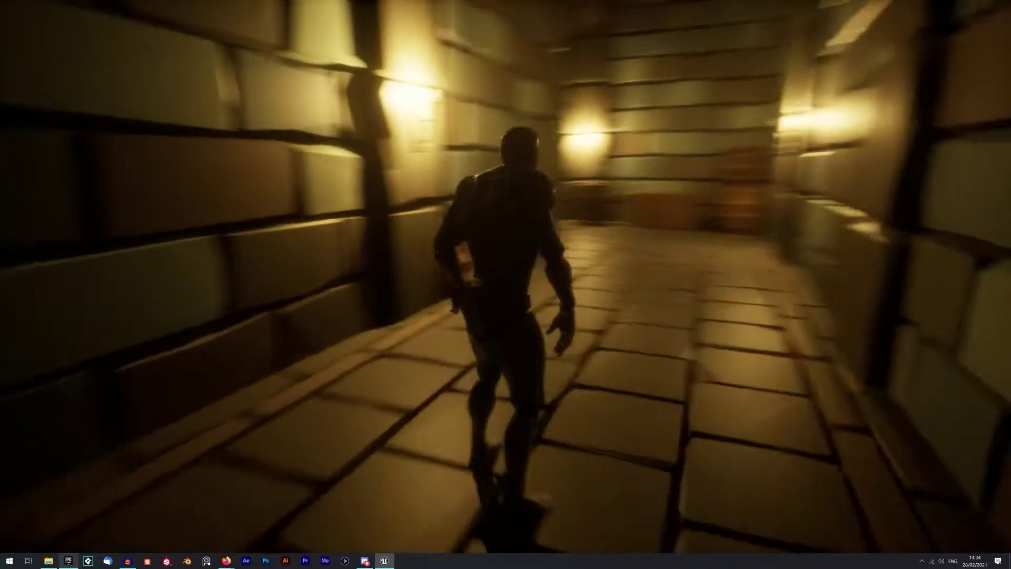
{"action": "key", "text": "w"}
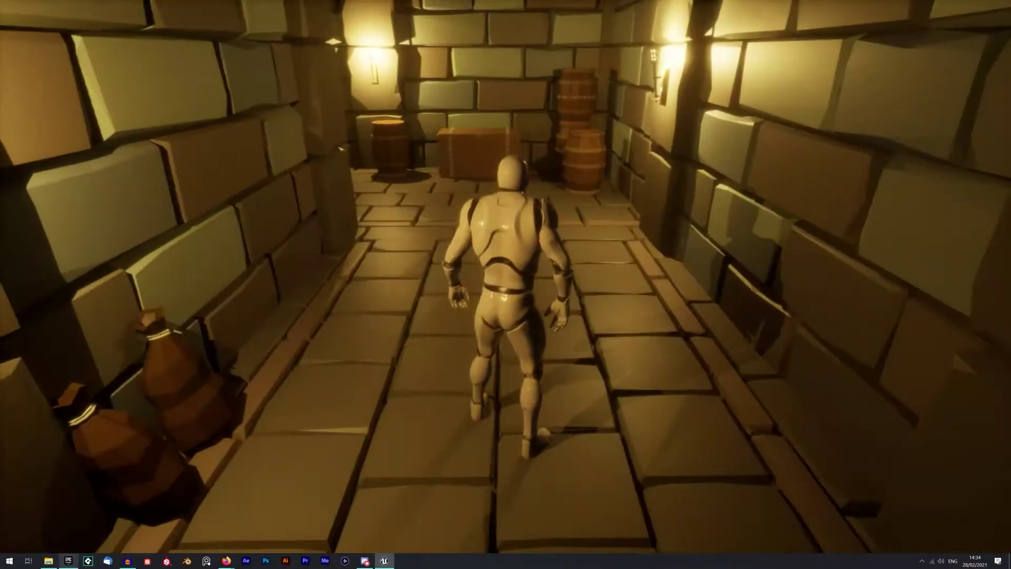
{"action": "key", "text": "w"}
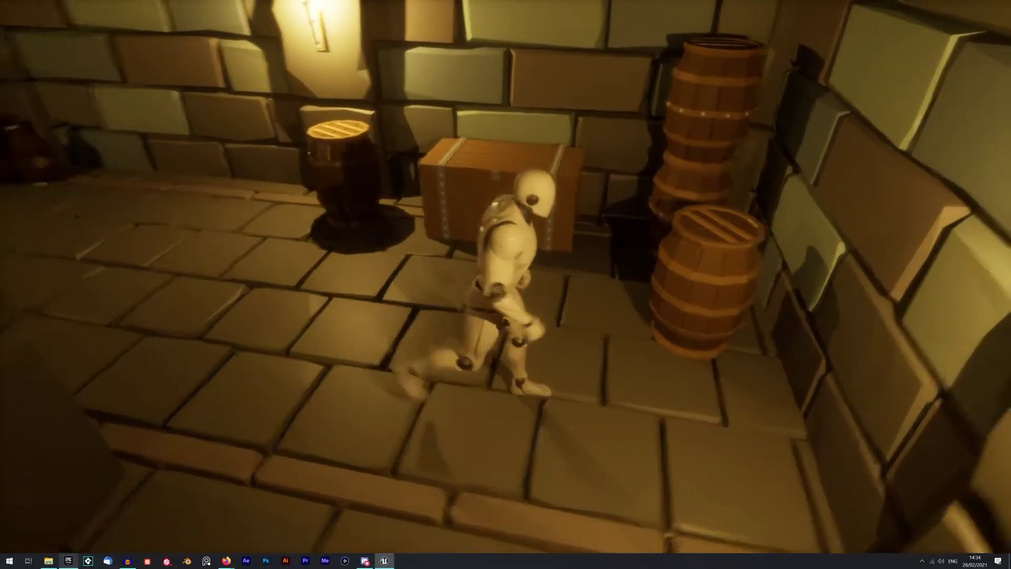
{"action": "key", "text": "w"}
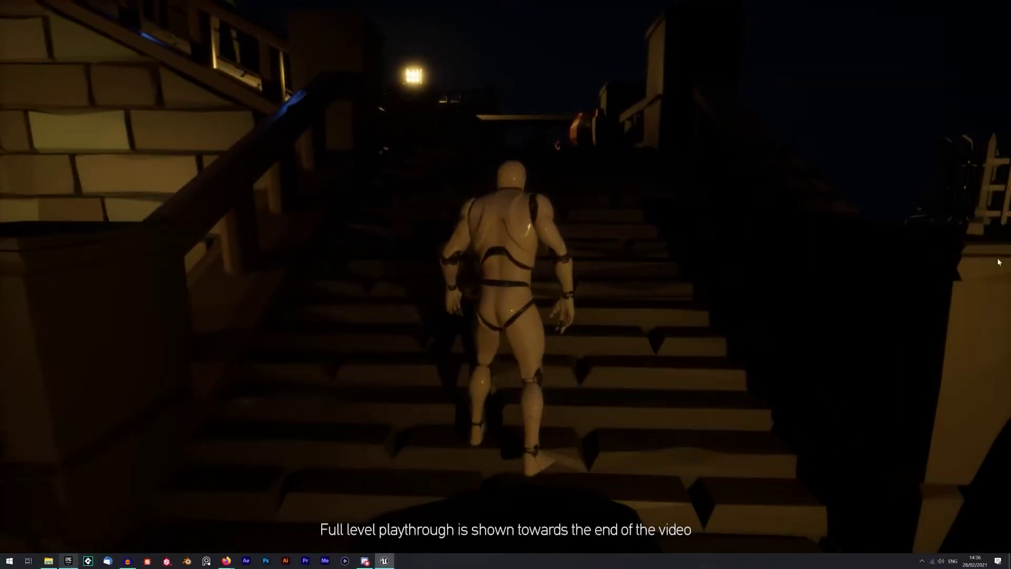
{"action": "key", "text": "Escape"}
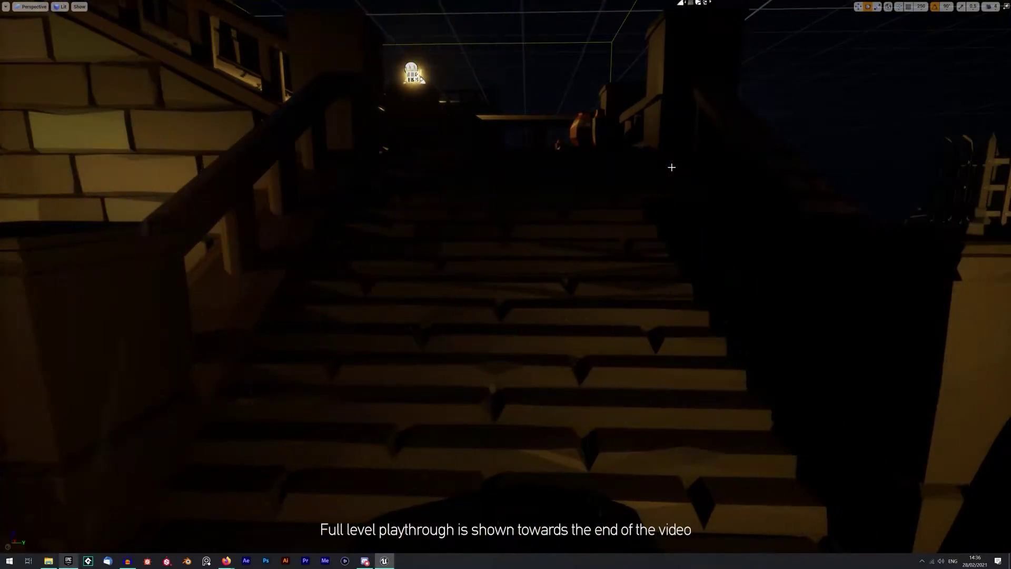
{"action": "key", "text": "F11"}
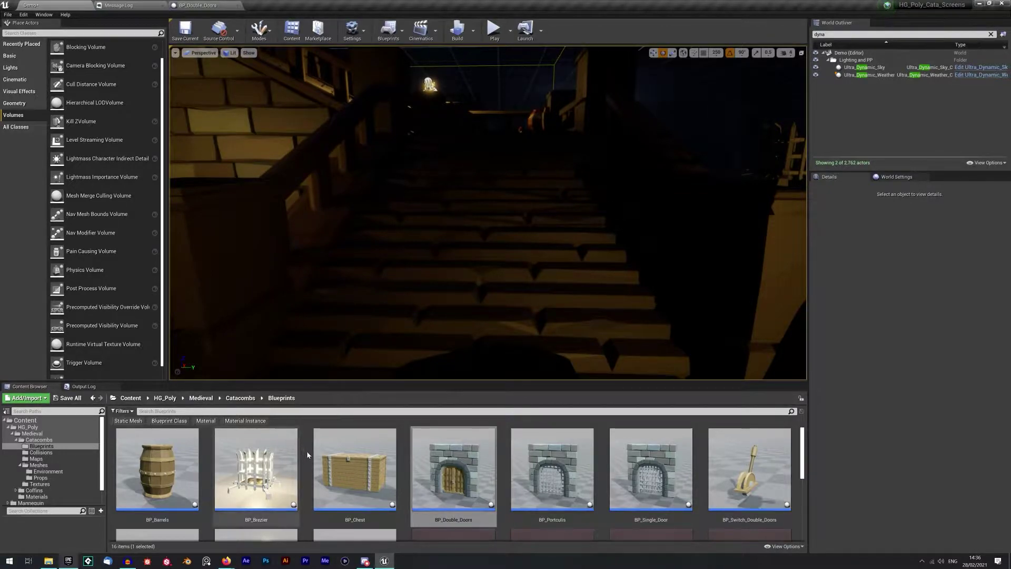
Step: Select the brazier on the post above the outdoor stairs and try a different light intensity, undoing the change
{"action": "scroll", "coordinate": [342, 458], "scroll_direction": "down", "scroll_amount": 5}
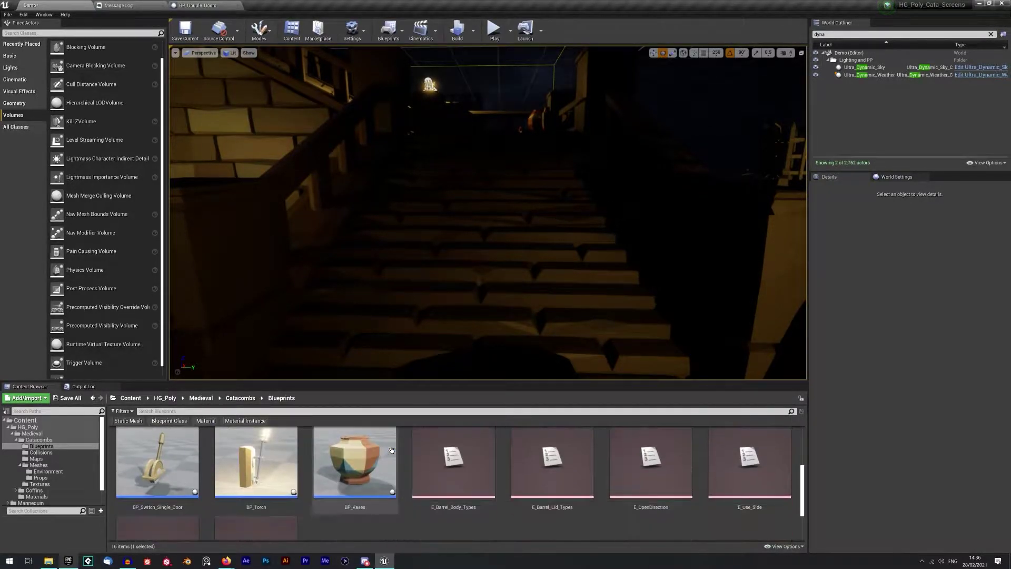
{"action": "right_click_drag", "start_coordinate": [576, 165], "coordinate": [595, 224]}
{"action": "left_click", "coordinate": [468, 202]}
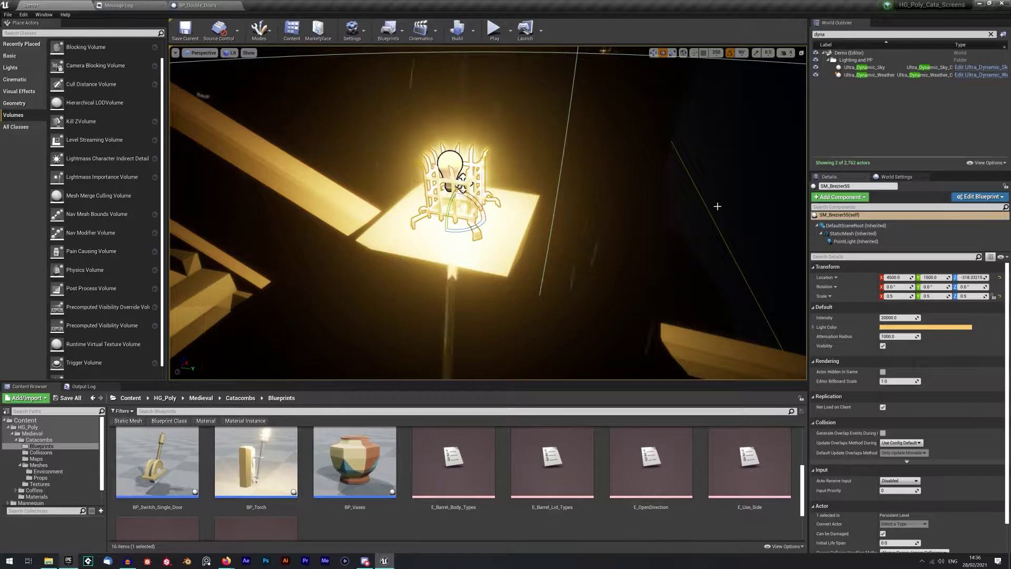
{"action": "mouse_move", "coordinate": [898, 317]}
{"action": "left_mouse_down"}
{"action": "mouse_move", "coordinate": [942, 318]}
{"action": "mouse_move", "coordinate": [902, 317]}
{"action": "left_mouse_up"}
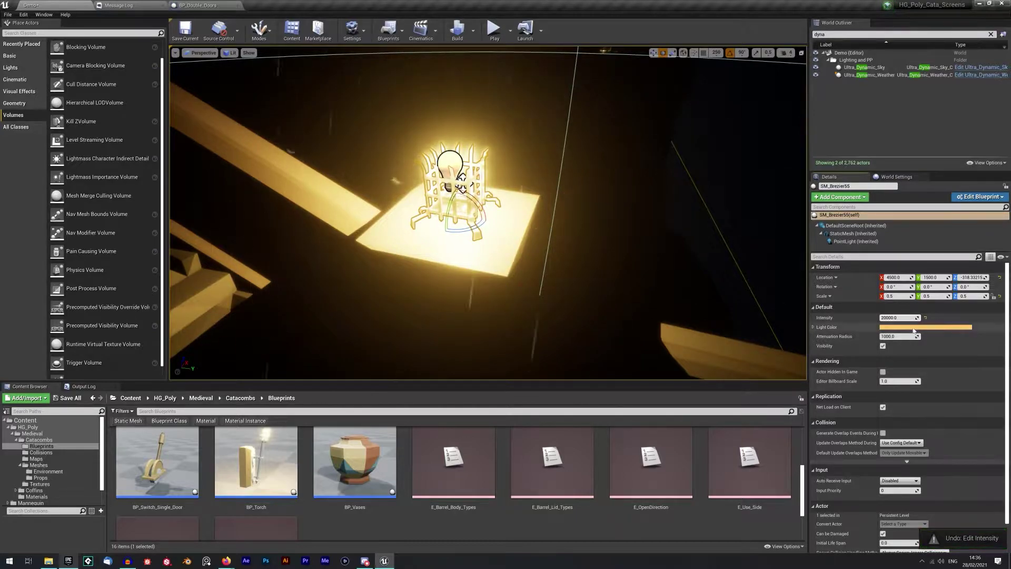
Step: Try a pale blue light colour on the brazier, cancel it, and switch its visibility off and on again
{"action": "left_click", "coordinate": [914, 327]}
{"action": "mouse_move", "coordinate": [798, 387]}
{"action": "left_mouse_down"}
{"action": "mouse_move", "coordinate": [808, 376]}
{"action": "mouse_move", "coordinate": [763, 396]}
{"action": "mouse_move", "coordinate": [772, 382]}
{"action": "left_mouse_up"}
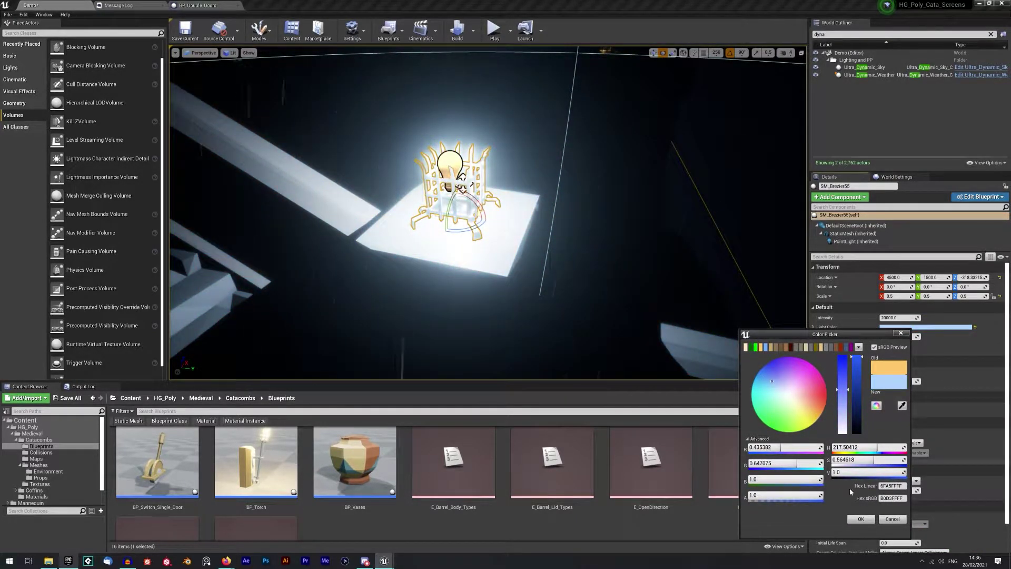
{"action": "left_click", "coordinate": [892, 519]}
{"action": "left_click", "coordinate": [883, 346]}
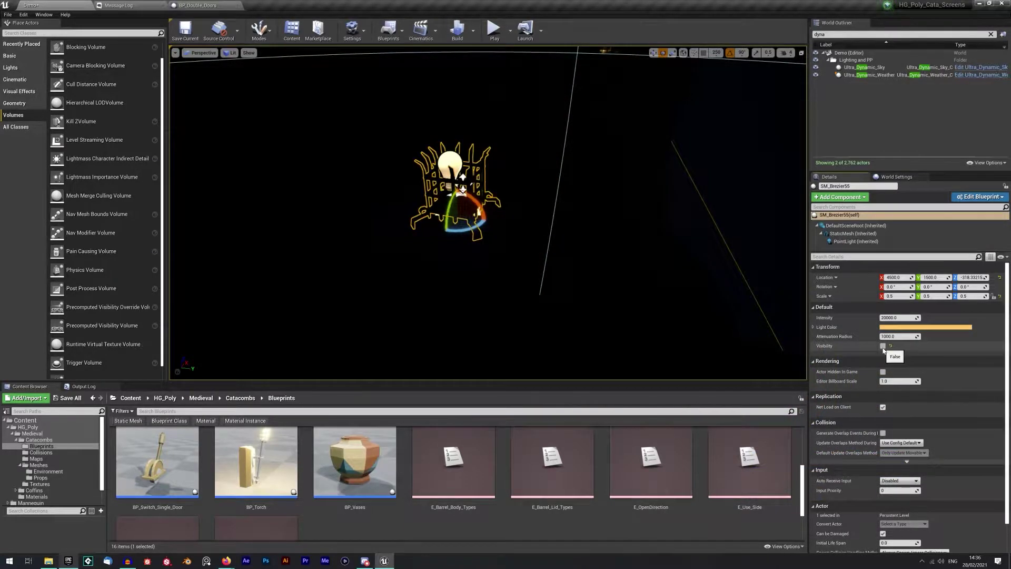
{"action": "left_click", "coordinate": [883, 346]}
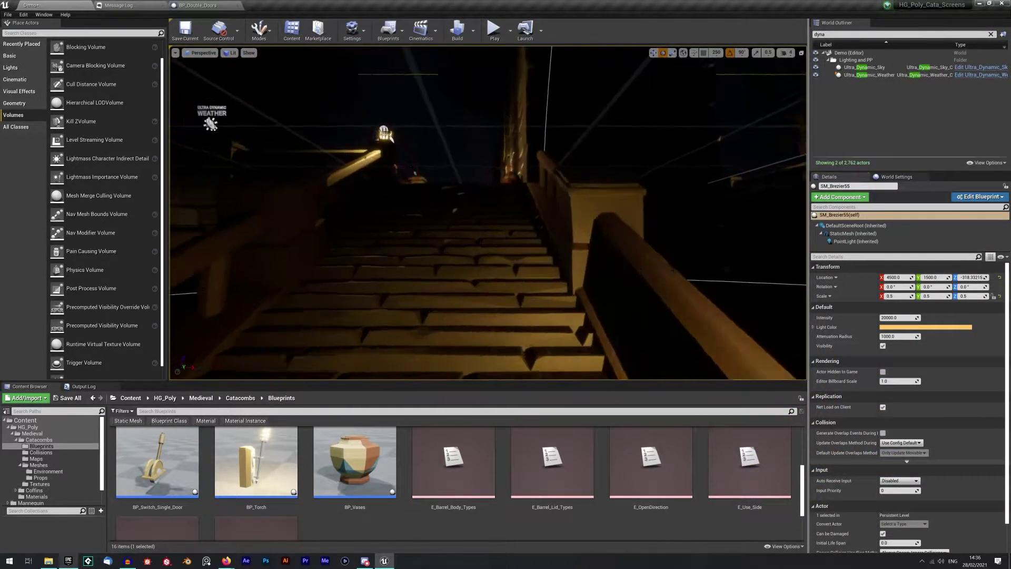
Step: Select the portcullis in the archway, test its Gate Open and Gate Locked options, and leave only One Sided enabled
{"action": "mouse_move", "coordinate": [498, 218]}
{"action": "right_mouse_down"}
{"action": "mouse_move", "coordinate": [569, 218]}
{"action": "mouse_move", "coordinate": [498, 218]}
{"action": "right_mouse_up"}
{"action": "key", "text": "w"}
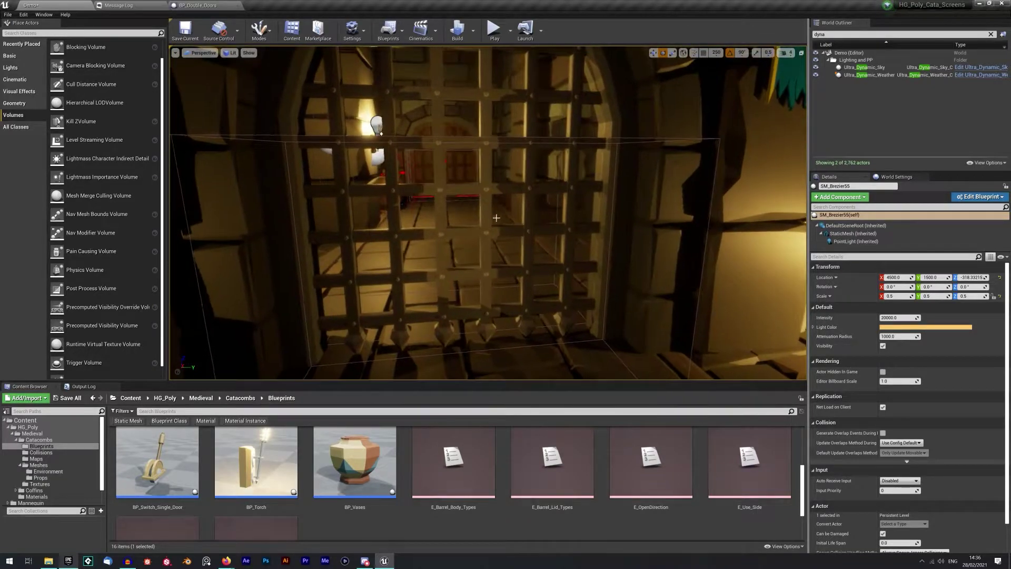
{"action": "left_click", "coordinate": [498, 218]}
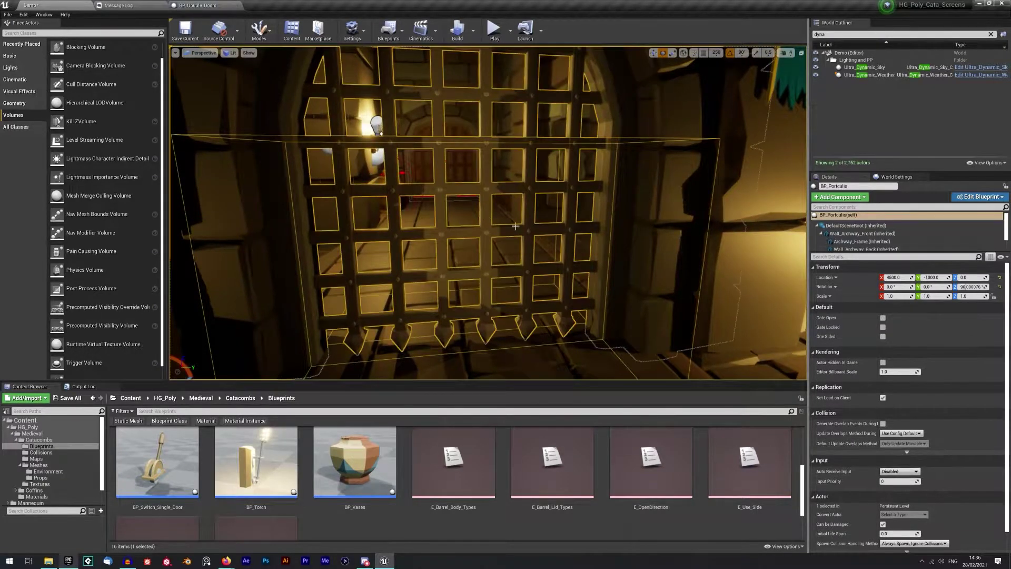
{"action": "left_click", "coordinate": [883, 318]}
{"action": "left_click", "coordinate": [882, 317]}
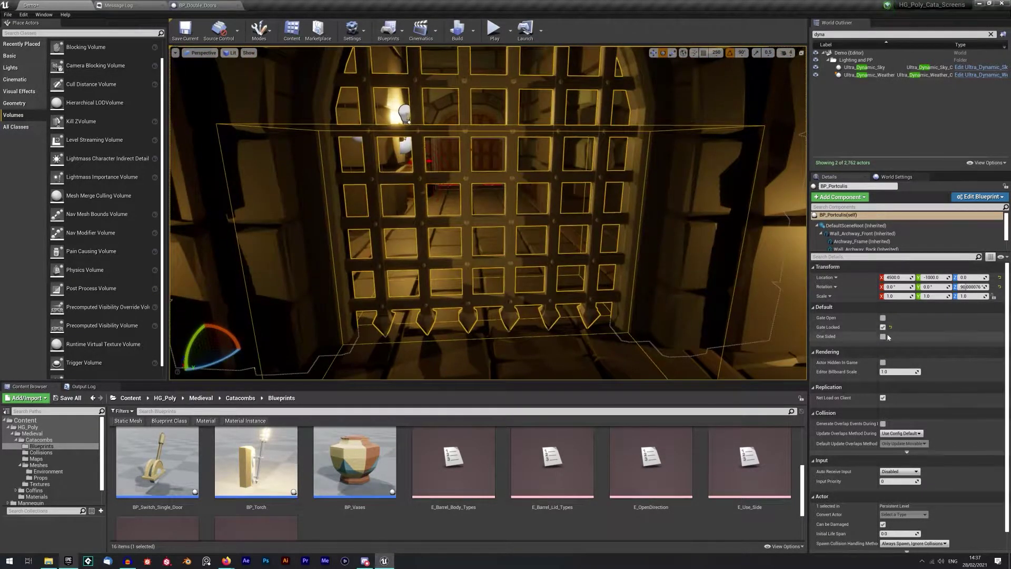
{"action": "left_click", "coordinate": [883, 327]}
{"action": "left_click", "coordinate": [882, 336]}
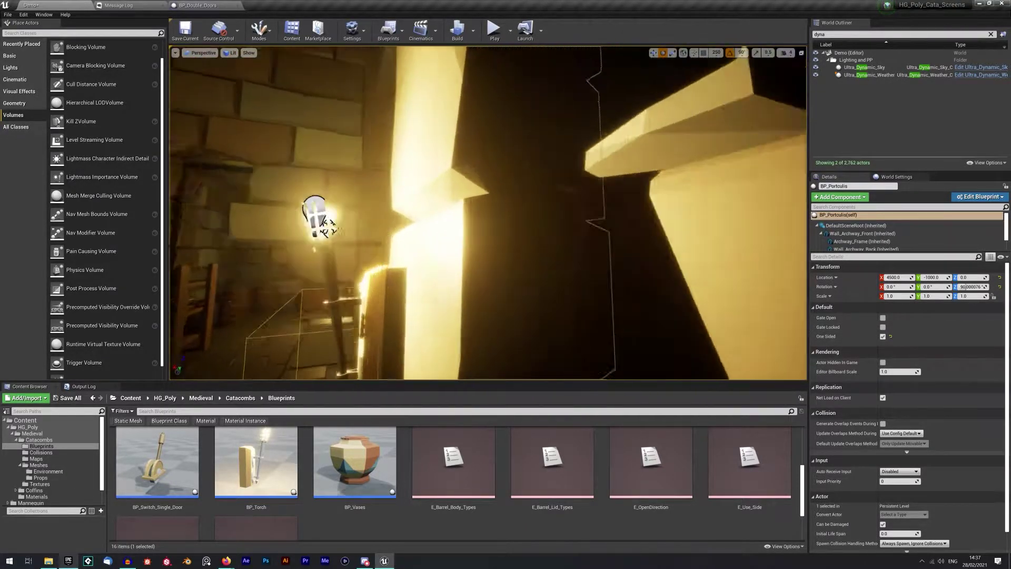
{"action": "right_click_drag", "start_coordinate": [487, 213], "coordinate": [430, 149]}
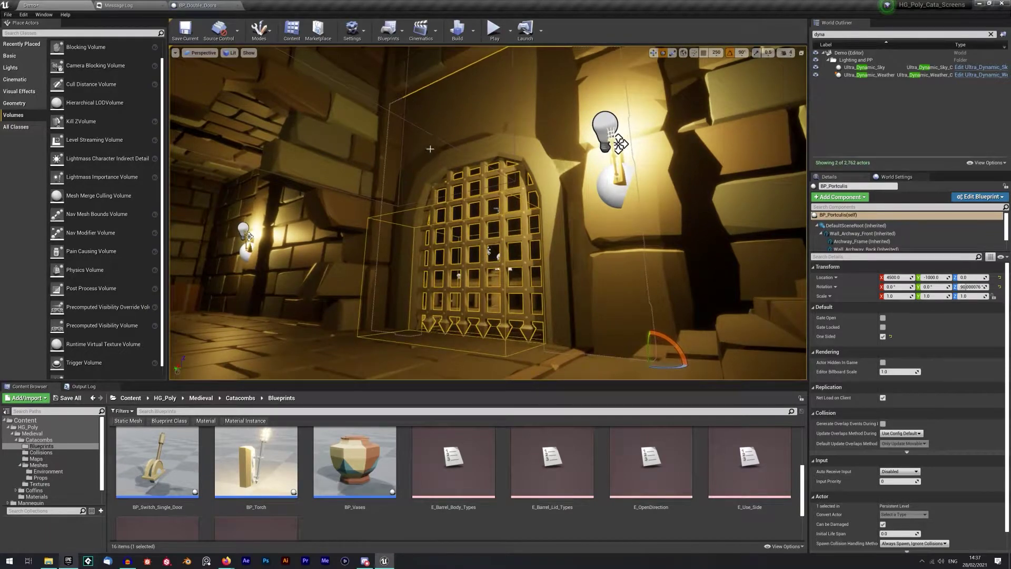
Step: Open the Catacombs Environment meshes folder and browse down to the archway wall pieces
{"action": "left_click", "coordinate": [55, 465]}
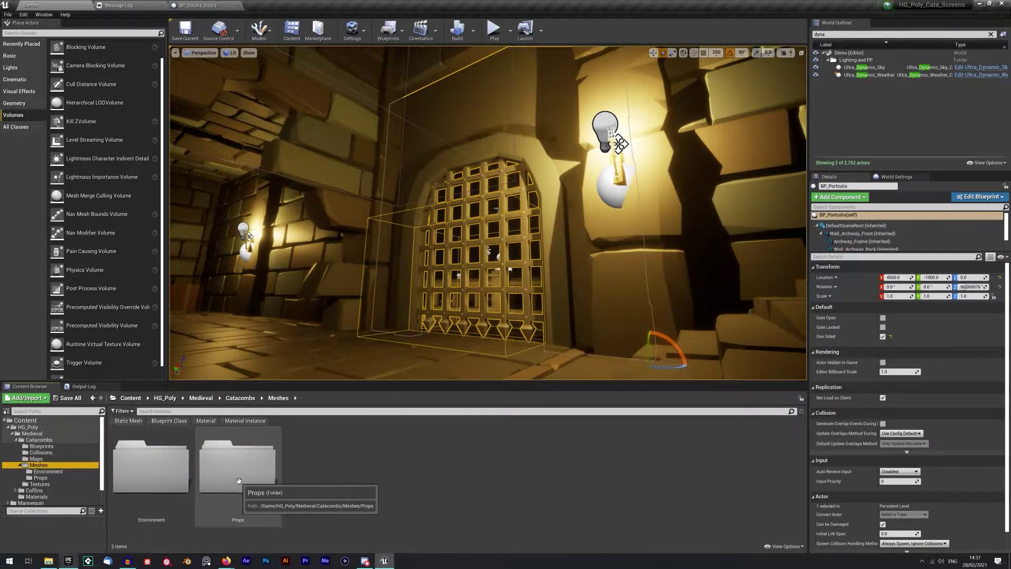
{"action": "double_click", "coordinate": [238, 481]}
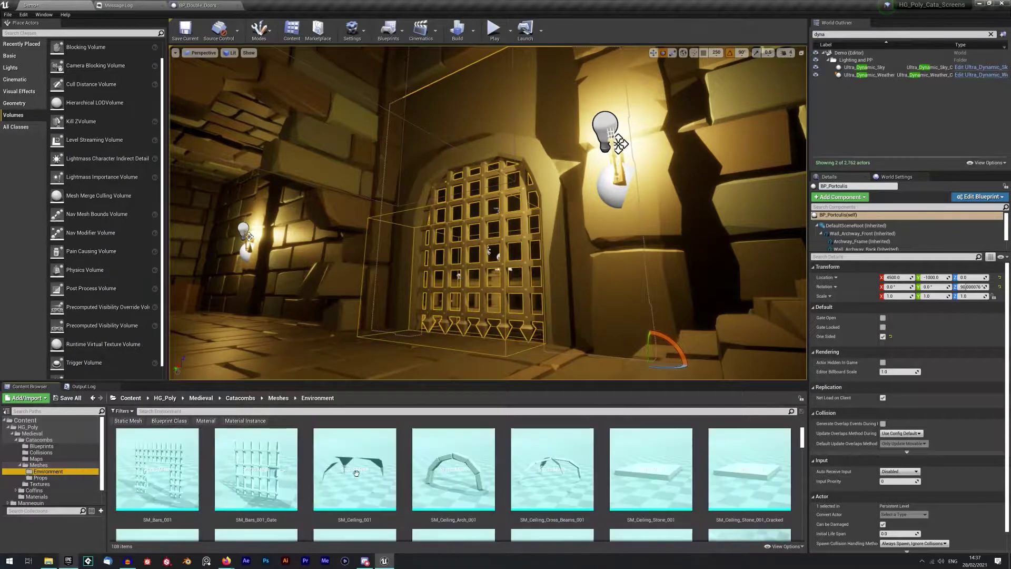
{"action": "scroll", "coordinate": [333, 473], "scroll_direction": "down", "scroll_amount": 2}
{"action": "scroll", "coordinate": [411, 486], "scroll_direction": "down", "scroll_amount": 10}
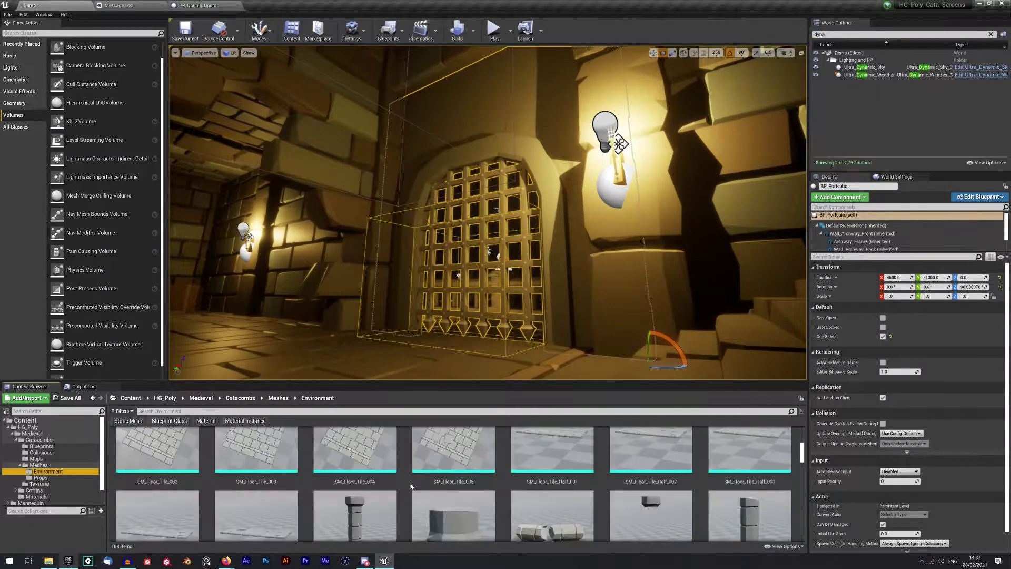
{"action": "scroll", "coordinate": [411, 486], "scroll_direction": "down", "scroll_amount": 1}
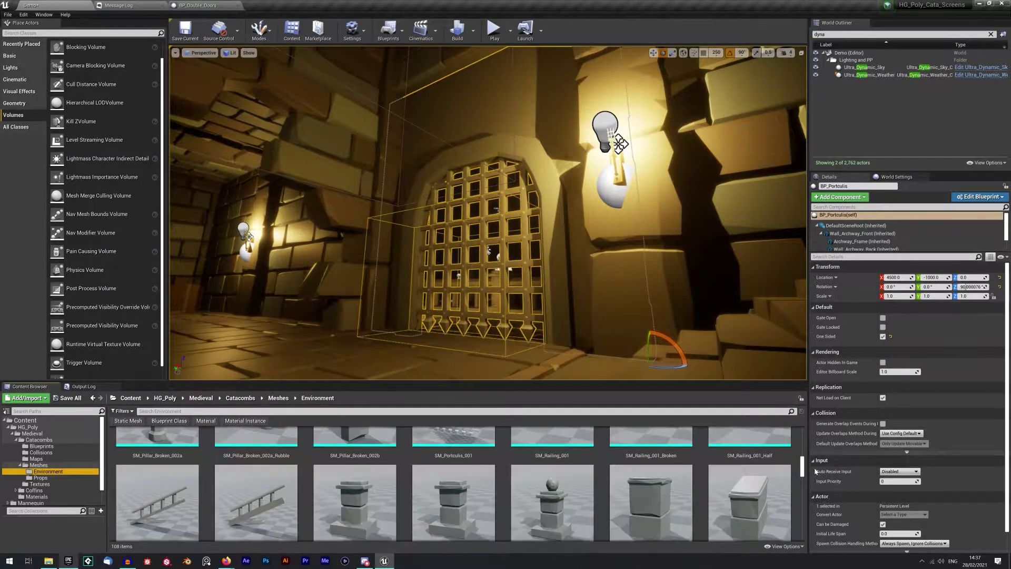
{"action": "left_click_drag", "start_coordinate": [803, 469], "coordinate": [808, 506]}
Step: Set the position grid snap to 500 and place a broken archway wall mesh near the portcullis
{"action": "mouse_move", "coordinate": [471, 496]}
{"action": "left_mouse_down"}
{"action": "mouse_move", "coordinate": [487, 499]}
{"action": "mouse_move", "coordinate": [465, 495]}
{"action": "left_mouse_up"}
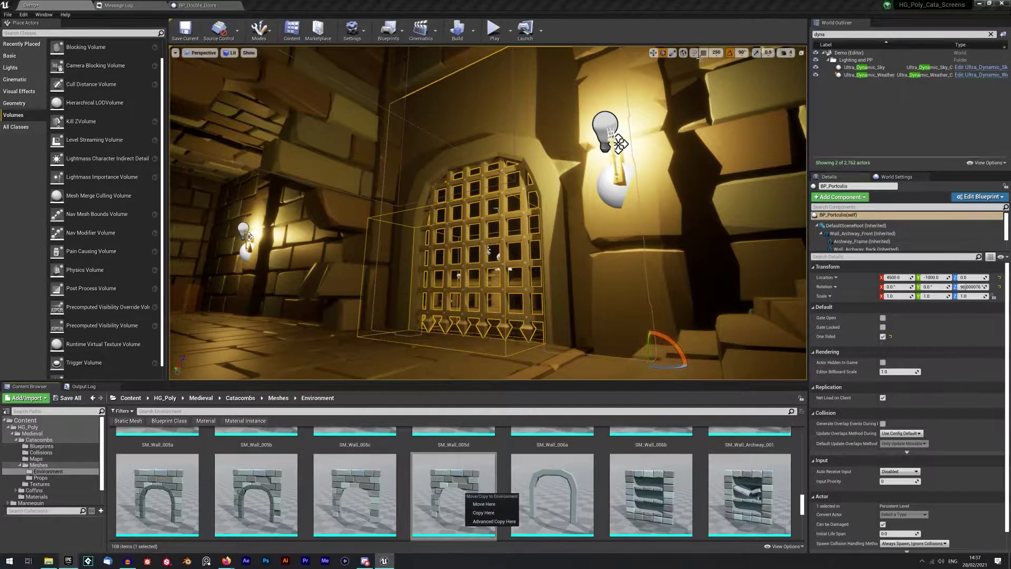
{"action": "left_click", "coordinate": [715, 53]}
{"action": "left_click", "coordinate": [716, 53]}
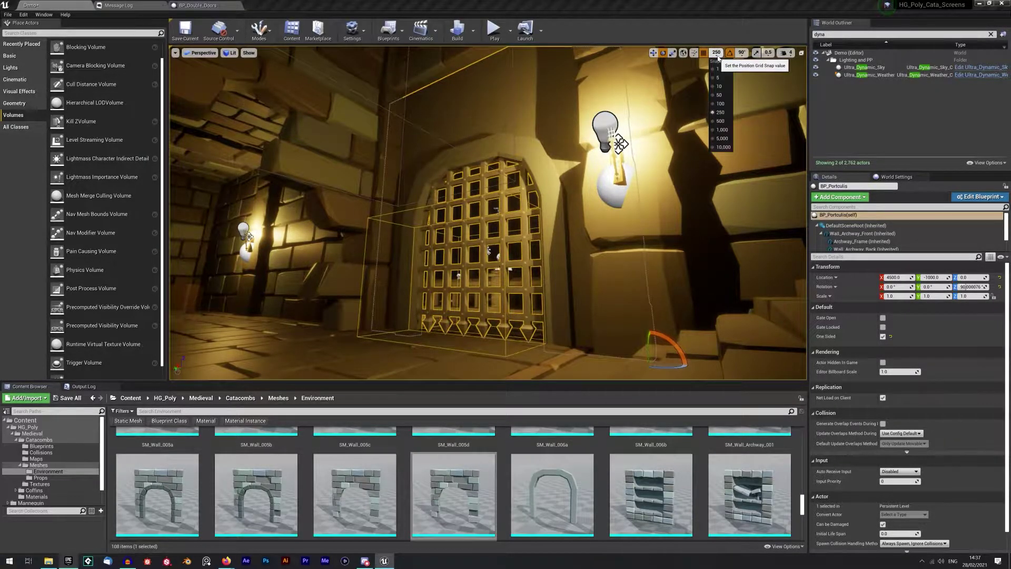
{"action": "left_click", "coordinate": [720, 121]}
{"action": "left_click_drag", "start_coordinate": [453, 495], "coordinate": [396, 332]}
Step: Select the double-door lever on the wall beside the stairs and toggle its Placed on Wall option off and on
{"action": "mouse_move", "coordinate": [513, 318]}
{"action": "right_mouse_down"}
{"action": "mouse_move", "coordinate": [527, 269]}
{"action": "mouse_move", "coordinate": [512, 318]}
{"action": "right_mouse_up"}
{"action": "right_click_drag", "start_coordinate": [637, 254], "coordinate": [558, 258]}
{"action": "right_click_drag", "start_coordinate": [646, 175], "coordinate": [669, 256]}
{"action": "left_click", "coordinate": [536, 258]}
{"action": "right_click_drag", "start_coordinate": [536, 258], "coordinate": [577, 213]}
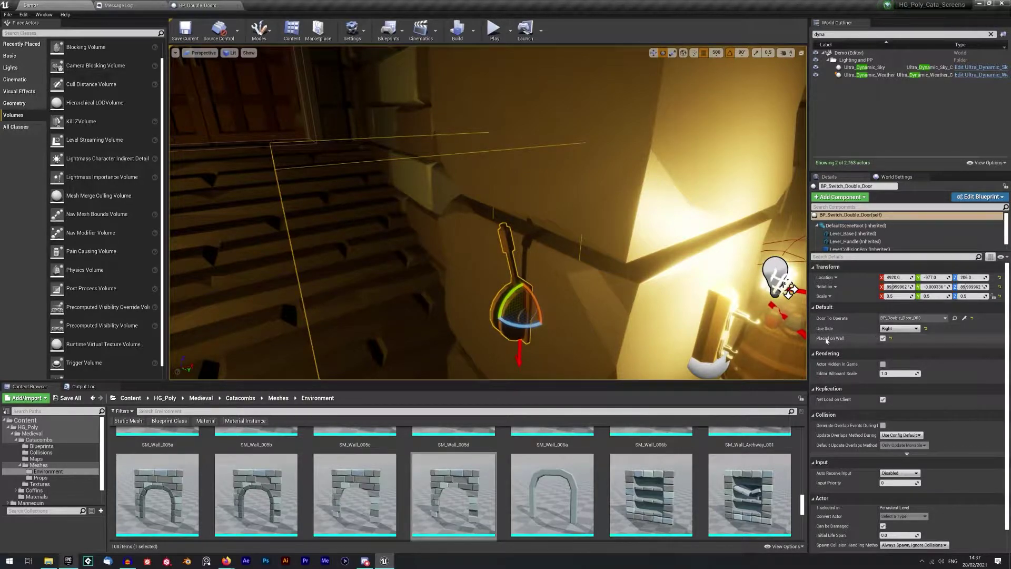
{"action": "left_click", "coordinate": [882, 338]}
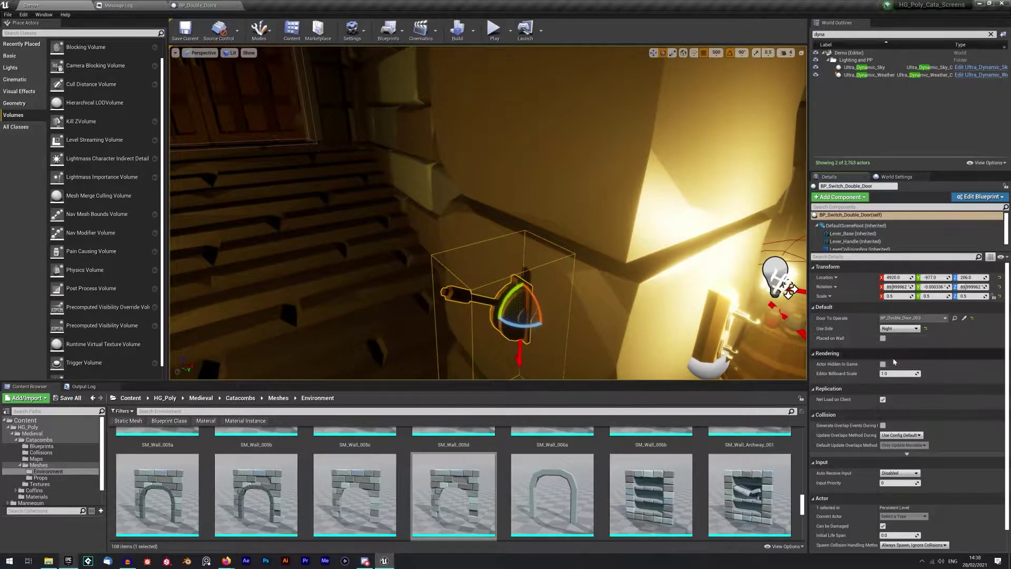
{"action": "left_click", "coordinate": [883, 339]}
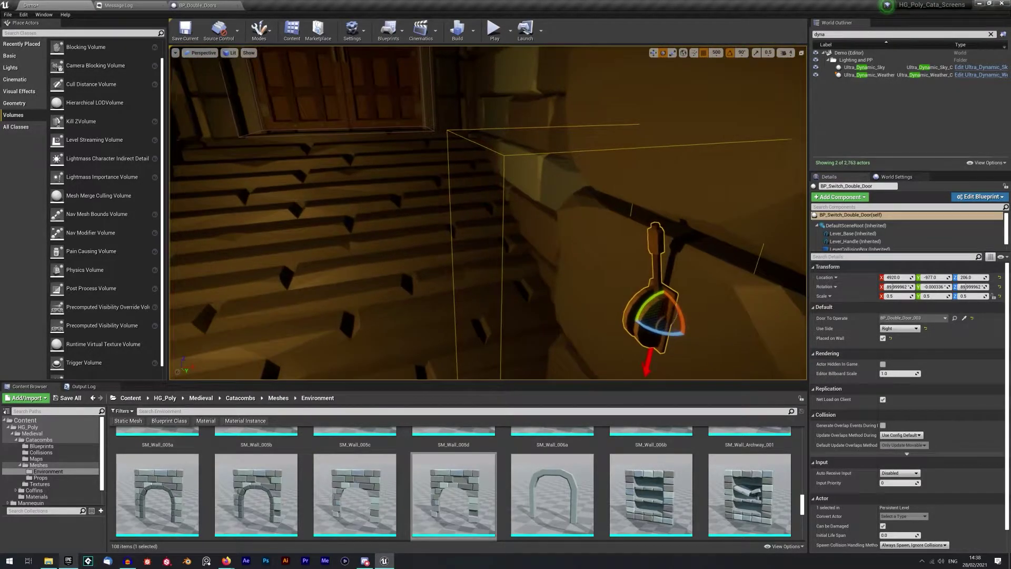
Step: Play the level from the floor beside the portcullis, walk the character into the hall with the railed staircase, and end the play session
{"action": "right_click_drag", "start_coordinate": [488, 213], "coordinate": [295, 227]}
{"action": "right_click_drag", "start_coordinate": [571, 331], "coordinate": [582, 346]}
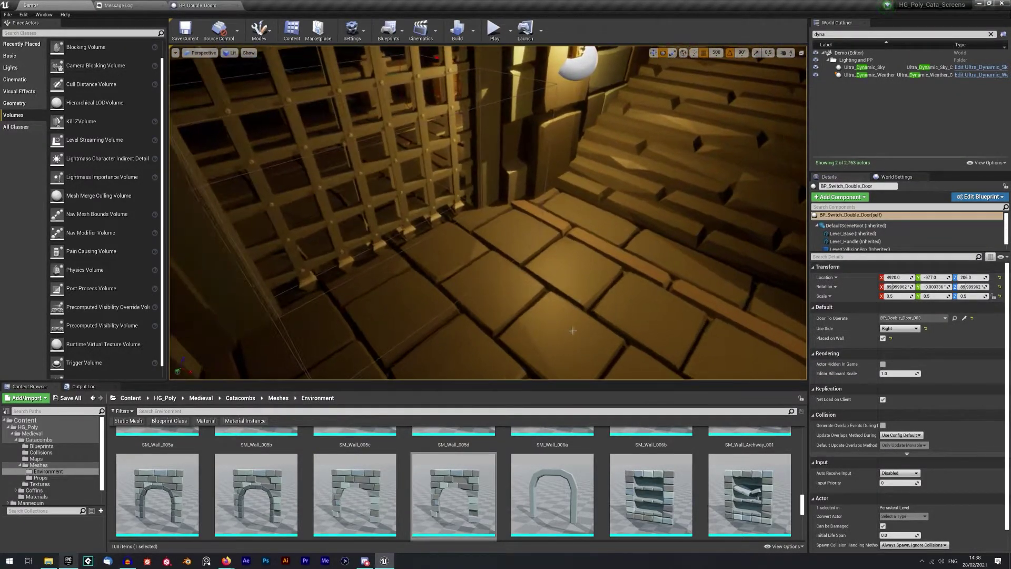
{"action": "right_click", "coordinate": [571, 330]}
{"action": "left_click", "coordinate": [603, 309]}
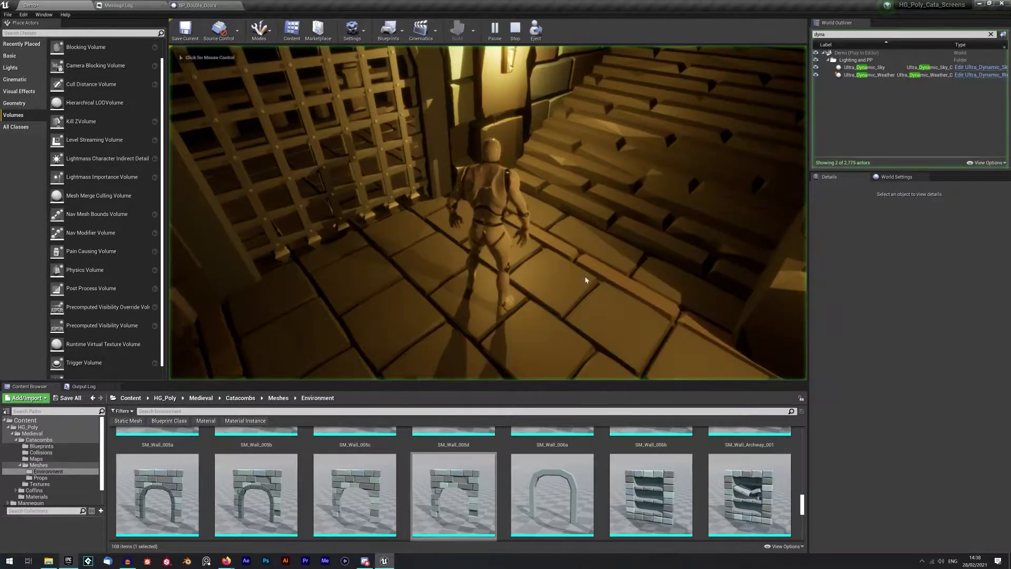
{"action": "left_click", "coordinate": [584, 279]}
{"action": "key", "text": "w"}
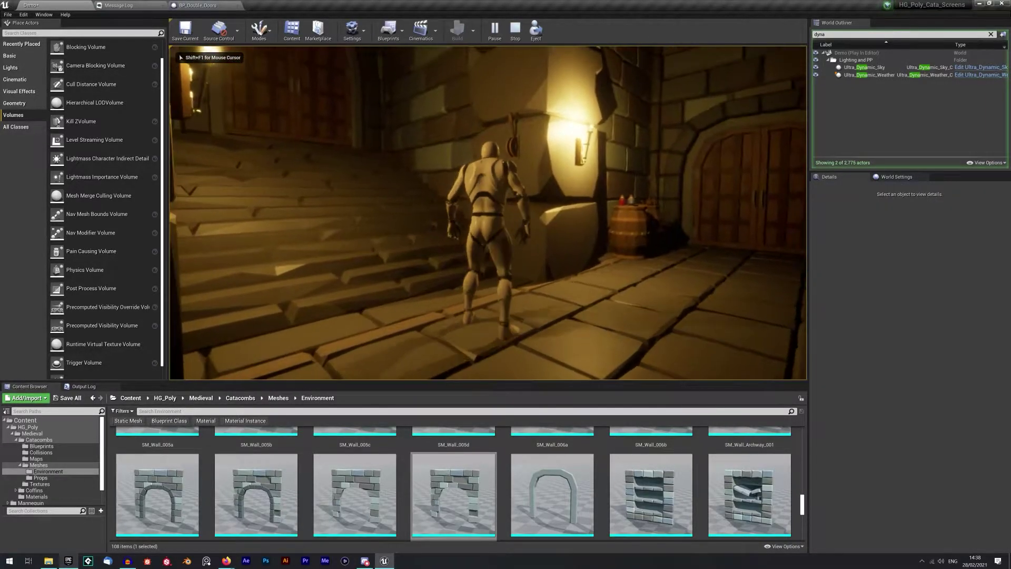
{"action": "key", "text": "w"}
{"action": "key", "text": "w"}
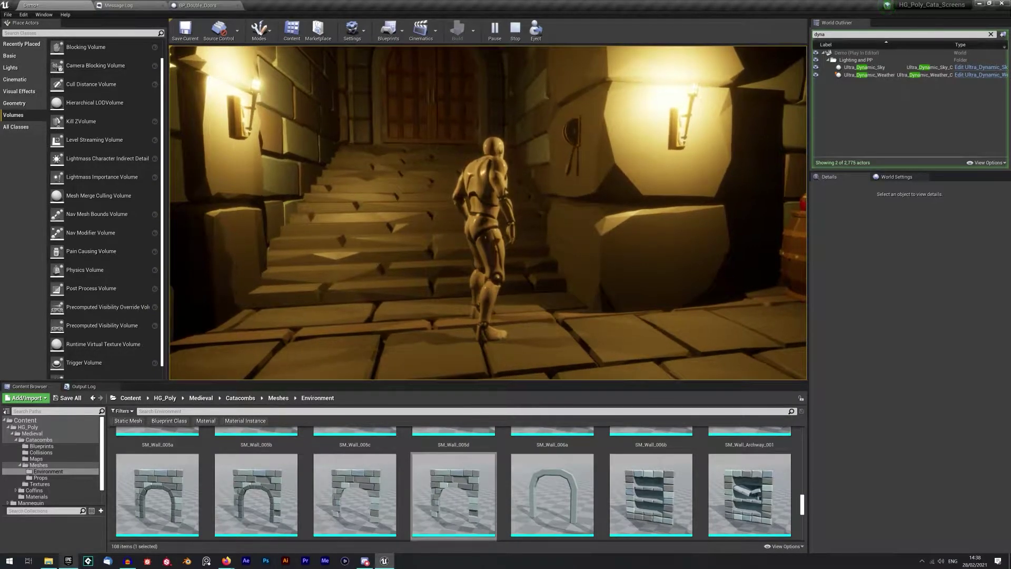
{"action": "key", "text": "w"}
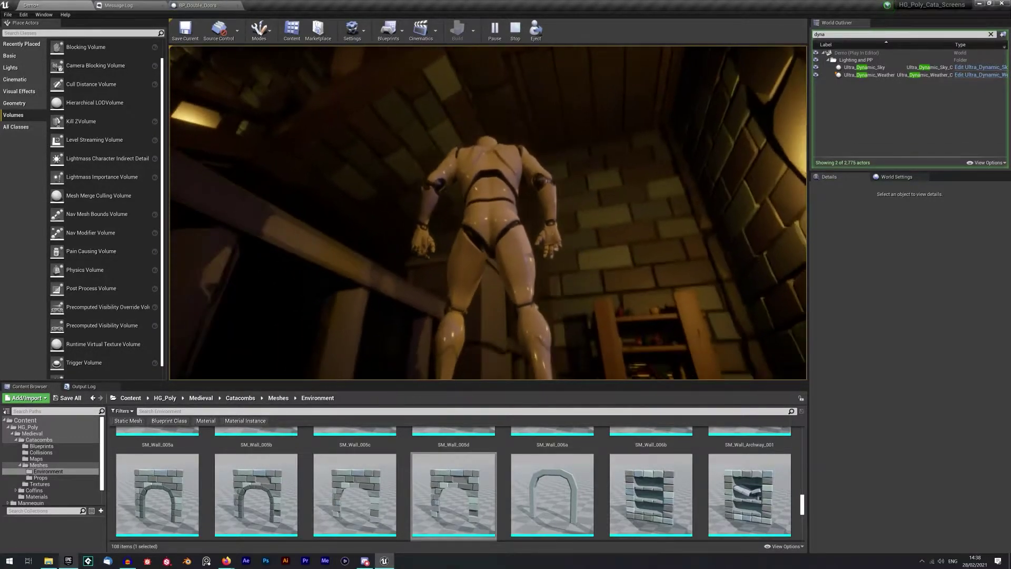
{"action": "key", "text": "Escape"}
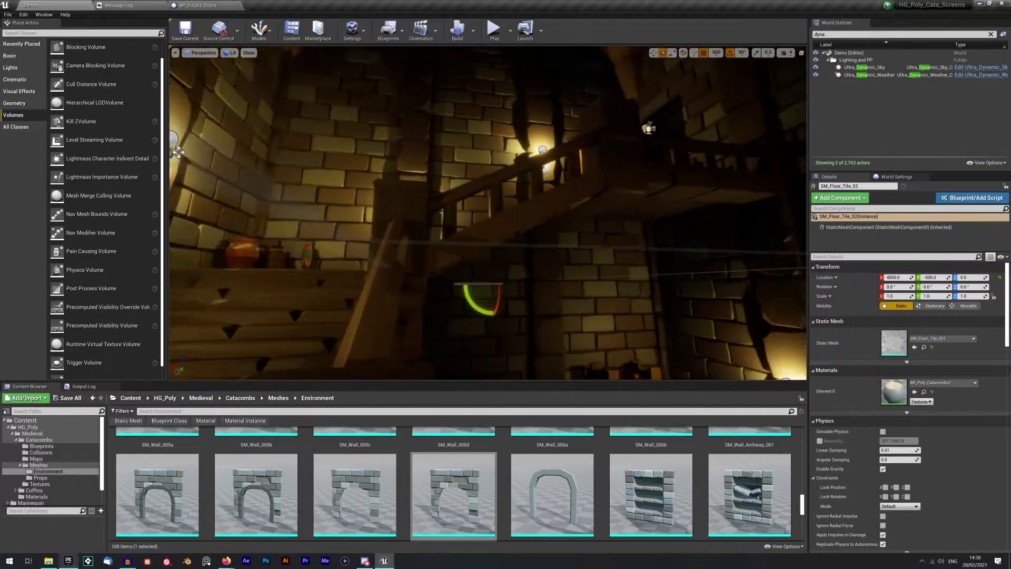
Step: Inspect the wall torch and the sloped ceiling piece beneath the railed staircase in the hall
{"action": "right_click_drag", "start_coordinate": [487, 213], "coordinate": [535, 268]}
{"action": "left_click", "coordinate": [587, 177]}
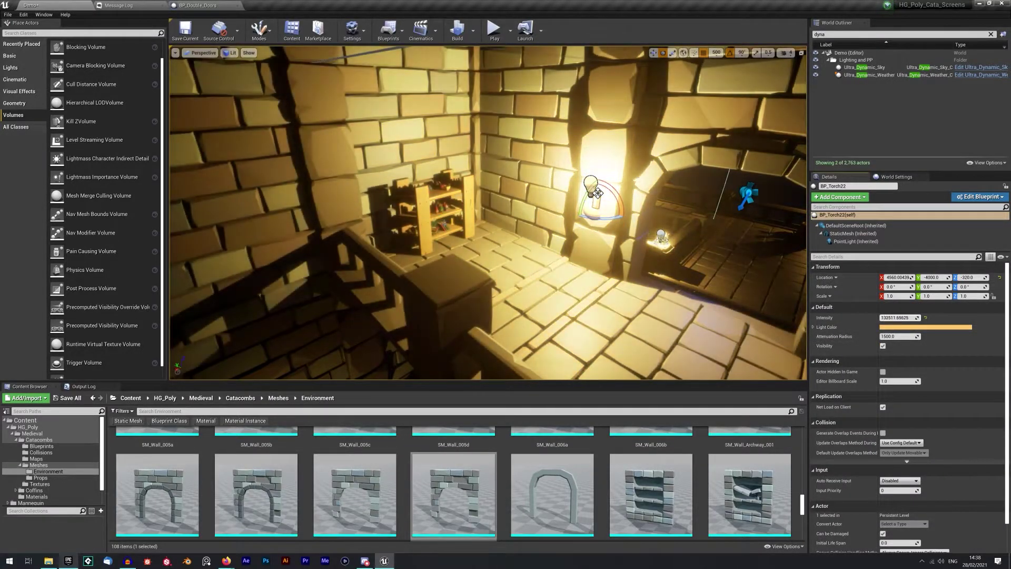
{"action": "right_click_drag", "start_coordinate": [598, 192], "coordinate": [490, 90]}
{"action": "left_click", "coordinate": [512, 247]}
{"action": "right_click_drag", "start_coordinate": [512, 247], "coordinate": [668, 92]}
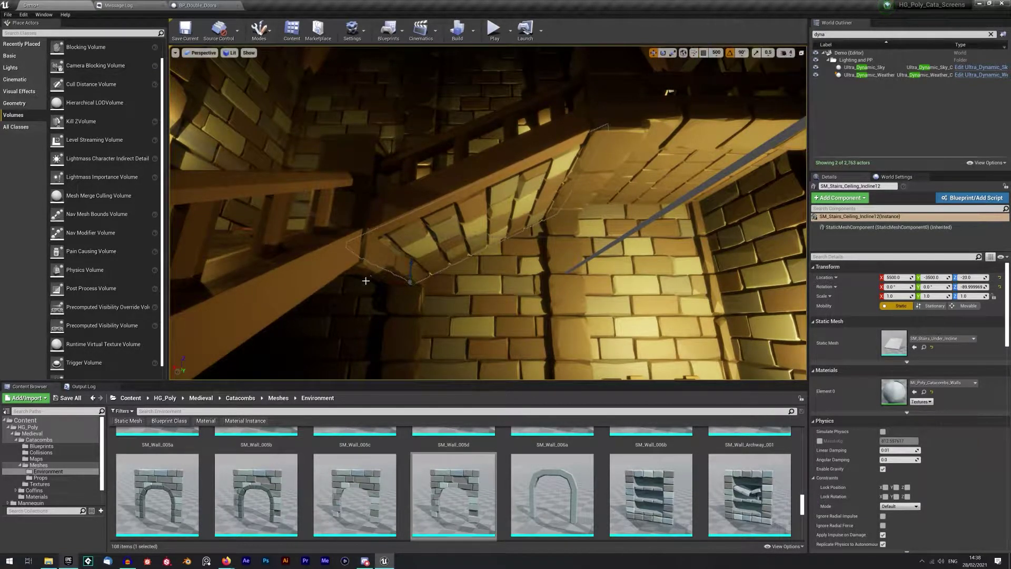
Step: Try snapping the sloped stair underside and the stair flight above it to the floor, and undo the moves
{"action": "key", "text": "End"}
{"action": "right_click_drag", "start_coordinate": [565, 251], "coordinate": [564, 343]}
{"action": "left_click", "coordinate": [404, 236]}
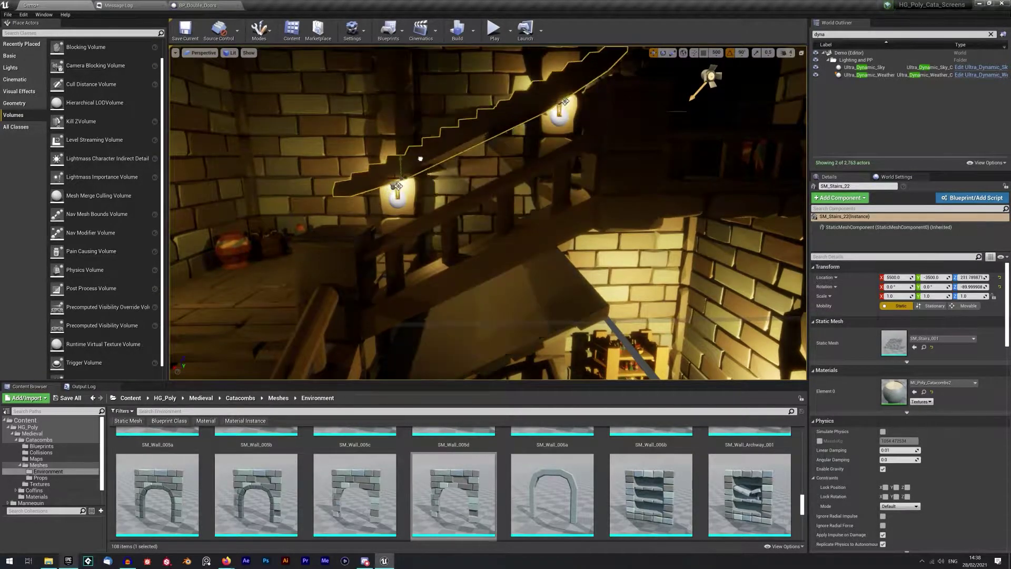
{"action": "key", "text": "End"}
{"action": "mouse_move", "coordinate": [523, 241]}
{"action": "right_mouse_down"}
{"action": "mouse_move", "coordinate": [528, 179]}
{"action": "mouse_move", "coordinate": [510, 200]}
{"action": "mouse_move", "coordinate": [515, 226]}
{"action": "right_mouse_up"}
{"action": "right_click_drag", "start_coordinate": [363, 273], "coordinate": [356, 265]}
{"action": "right_click_drag", "start_coordinate": [563, 253], "coordinate": [523, 225]}
{"action": "key", "text": "ctrl+z"}
{"action": "key", "text": "ctrl+z"}
{"action": "right_click_drag", "start_coordinate": [463, 200], "coordinate": [460, 195]}
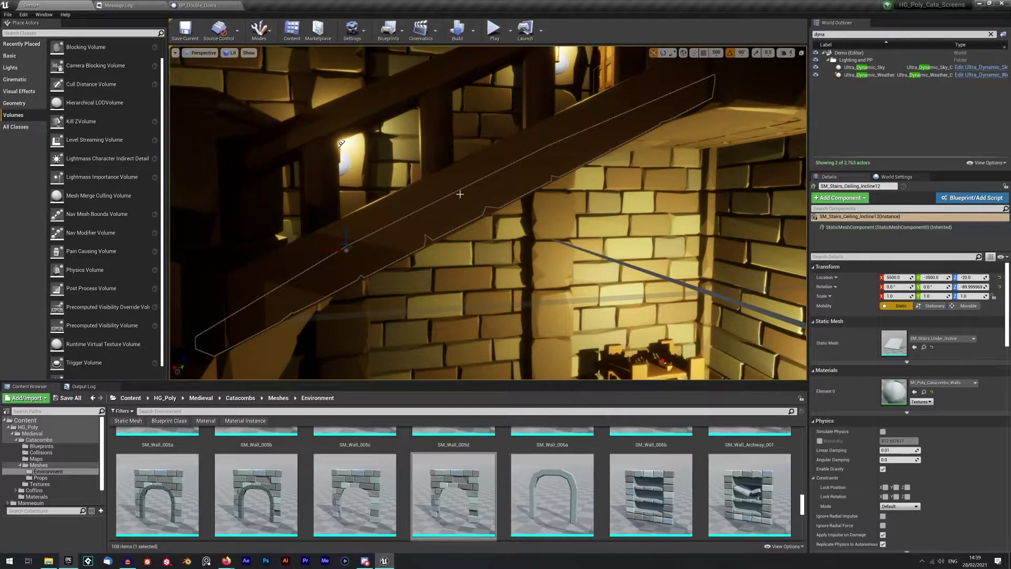
Step: Locate the staircase's inclined railing mesh among the assets and replace the placed railing with SM_Railing_Incline_001
{"action": "left_click", "coordinate": [426, 89]}
{"action": "key", "text": "ctrl+b"}
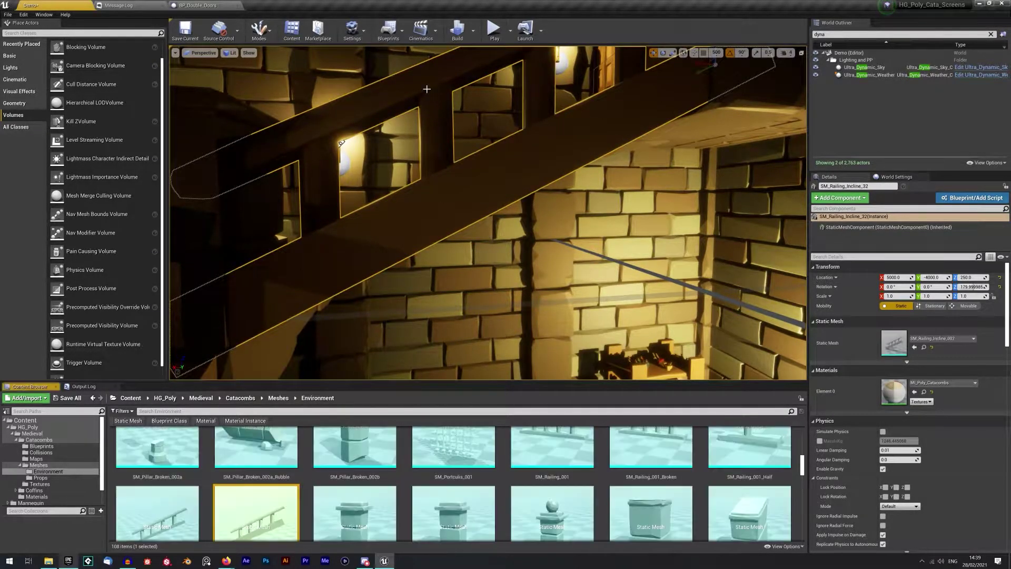
{"action": "left_click", "coordinate": [195, 506]}
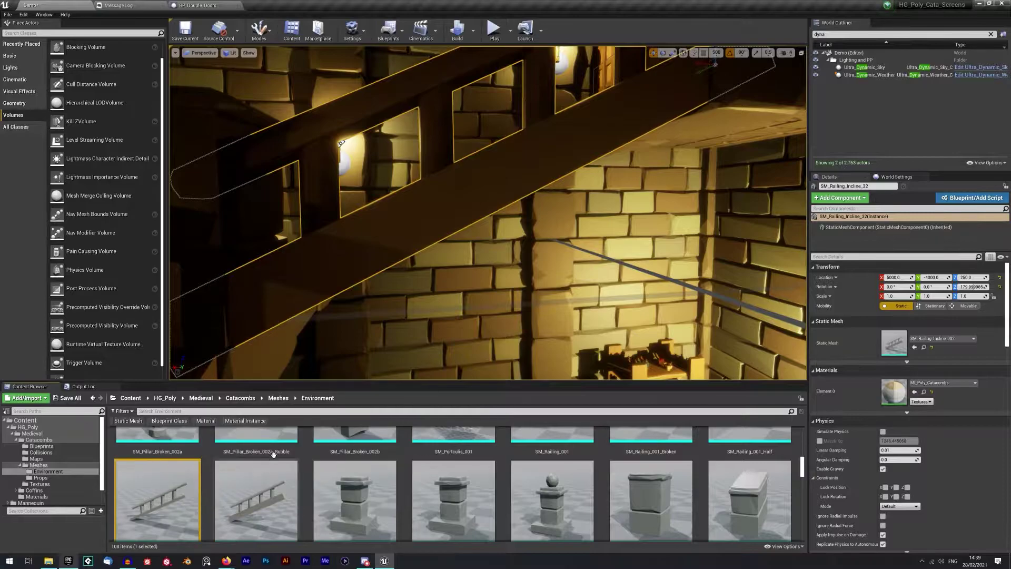
{"action": "right_click", "coordinate": [426, 204]}
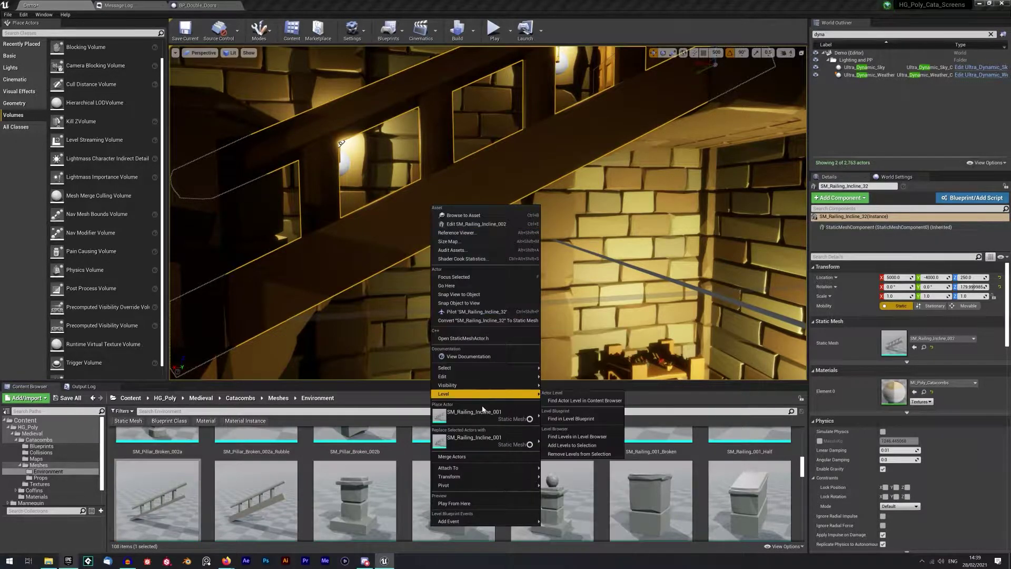
{"action": "left_click", "coordinate": [474, 441]}
{"action": "right_click_drag", "start_coordinate": [381, 223], "coordinate": [300, 220]}
{"action": "right_click_drag", "start_coordinate": [484, 256], "coordinate": [531, 304]}
{"action": "key", "text": "g"}
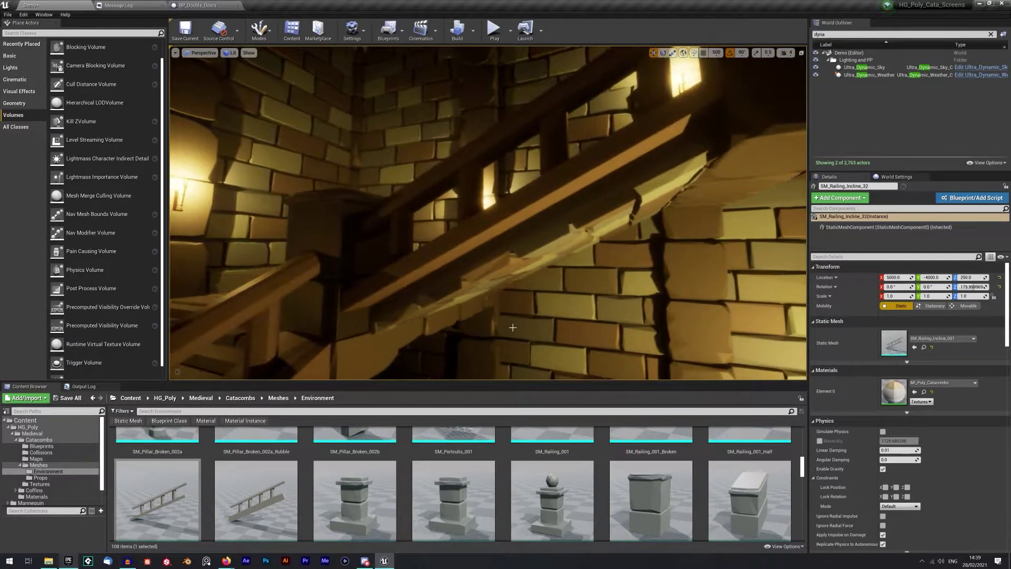
Step: Replace the staircase's inclined railing with SM_Railing_Incline_002
{"action": "left_click", "coordinate": [273, 494]}
{"action": "right_click", "coordinate": [560, 197]}
{"action": "mouse_move", "coordinate": [625, 390]}
{"action": "left_click", "coordinate": [695, 396]}
{"action": "right_click_drag", "start_coordinate": [599, 293], "coordinate": [543, 255]}
Step: Select the SM_Railing_Pillar_003 pillar on the landing's railing and set the position grid snap to 500
{"action": "scroll", "coordinate": [549, 505], "scroll_direction": "down", "scroll_amount": 1}
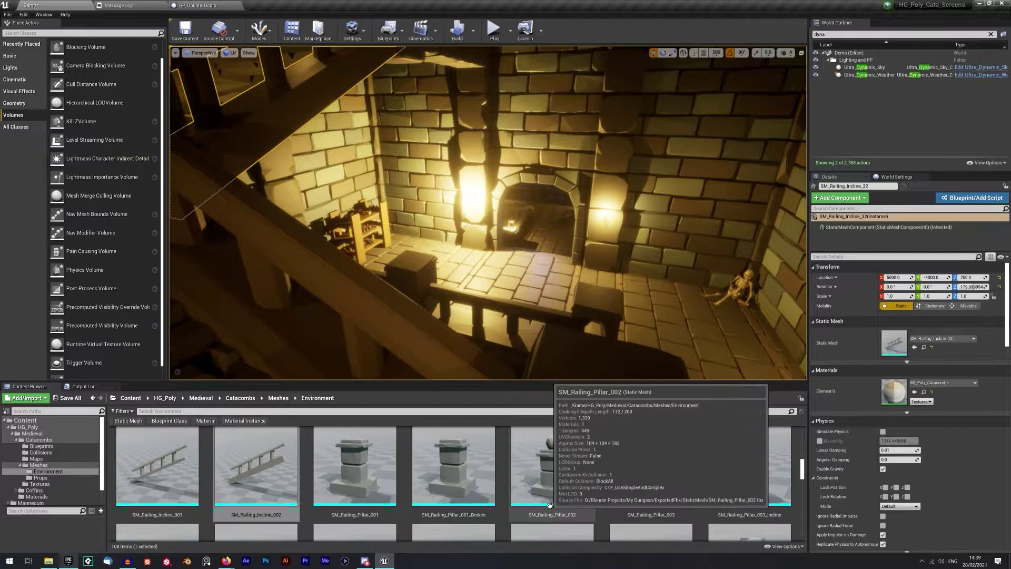
{"action": "right_click_drag", "start_coordinate": [548, 284], "coordinate": [516, 226]}
{"action": "left_click", "coordinate": [516, 290]}
{"action": "mouse_move", "coordinate": [714, 67]}
{"action": "right_mouse_down"}
{"action": "mouse_move", "coordinate": [700, 69]}
{"action": "mouse_move", "coordinate": [714, 67]}
{"action": "right_mouse_up"}
{"action": "left_click", "coordinate": [716, 53]}
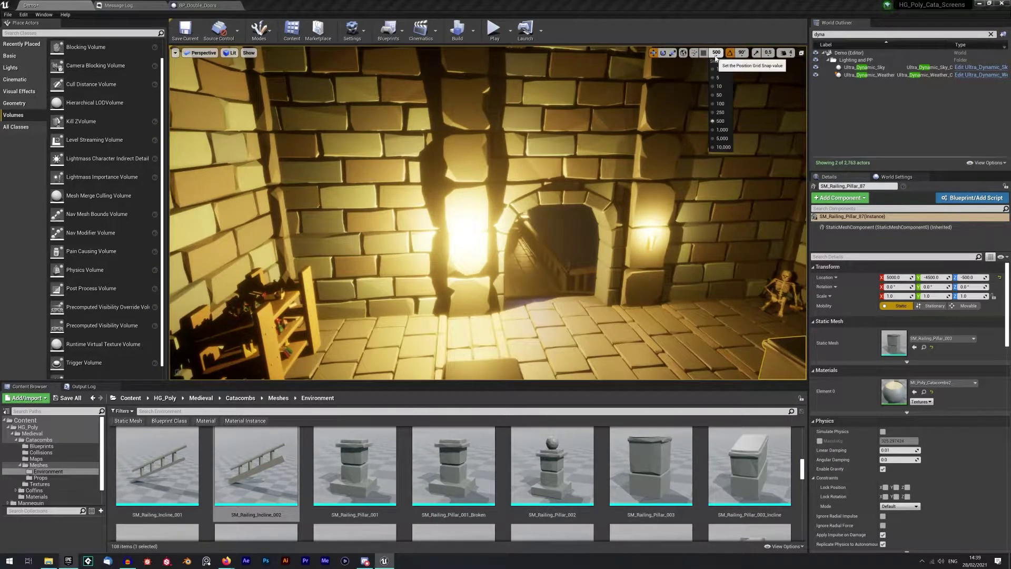
{"action": "left_click", "coordinate": [718, 121]}
{"action": "mouse_move", "coordinate": [719, 121]}
{"action": "right_mouse_down"}
{"action": "mouse_move", "coordinate": [735, 122]}
{"action": "mouse_move", "coordinate": [711, 124]}
{"action": "right_mouse_up"}
{"action": "mouse_move", "coordinate": [548, 178]}
{"action": "right_mouse_down"}
{"action": "mouse_move", "coordinate": [585, 178]}
{"action": "mouse_move", "coordinate": [548, 178]}
{"action": "right_mouse_up"}
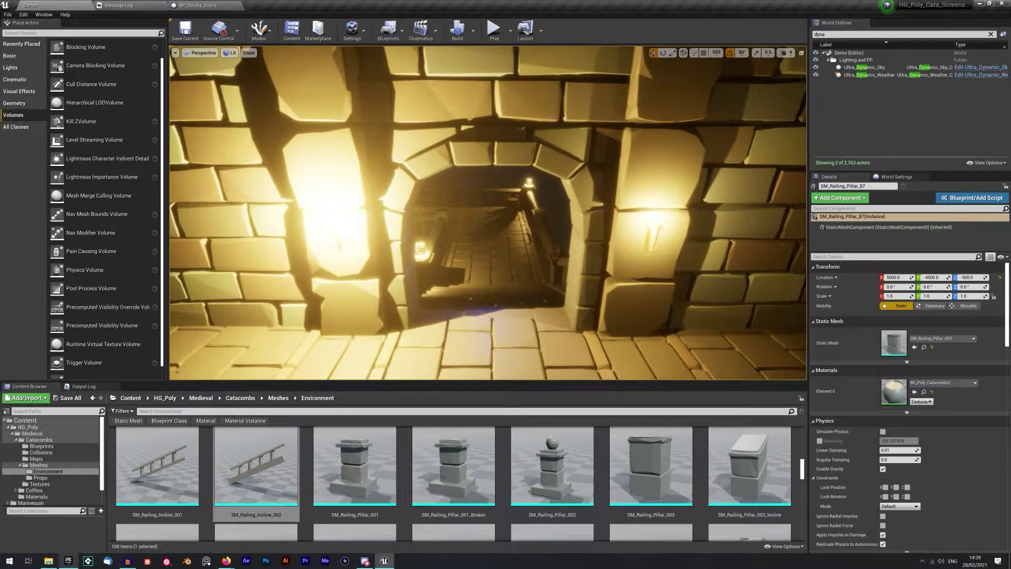
Step: Check the available position snap sizes, and open the Editor Preferences filtered by "snapp" at the Grid Snapping settings
{"action": "left_click", "coordinate": [716, 52]}
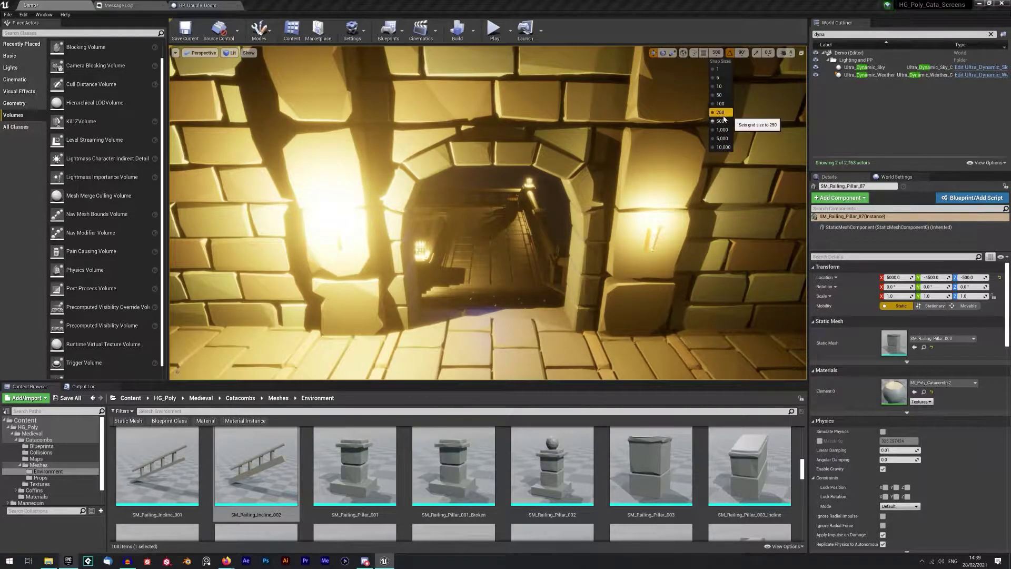
{"action": "left_click", "coordinate": [190, 6]}
{"action": "left_click", "coordinate": [32, 6]}
{"action": "left_click", "coordinate": [24, 14]}
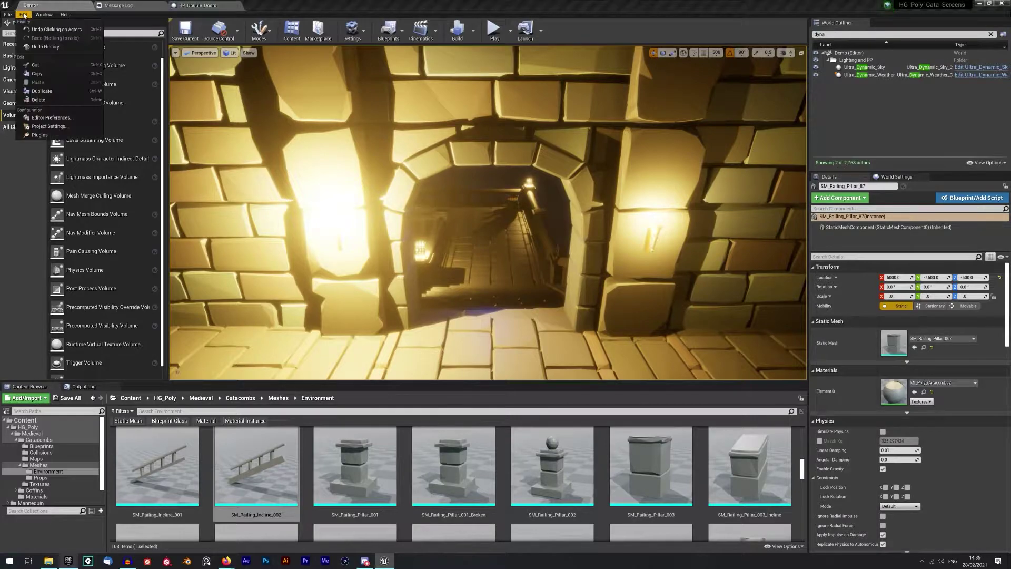
{"action": "left_click", "coordinate": [69, 121]}
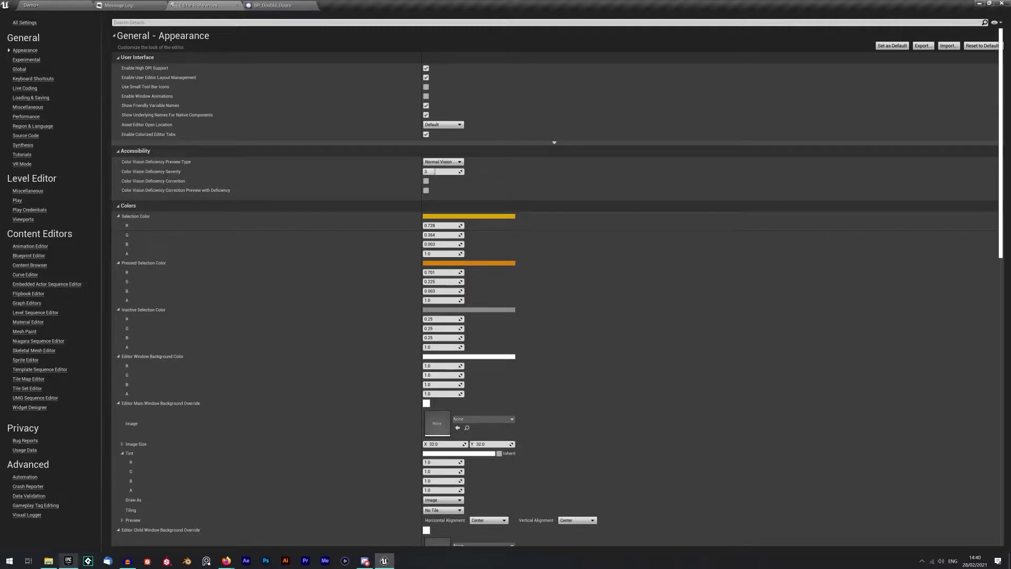
{"action": "type", "text": "snapp"}
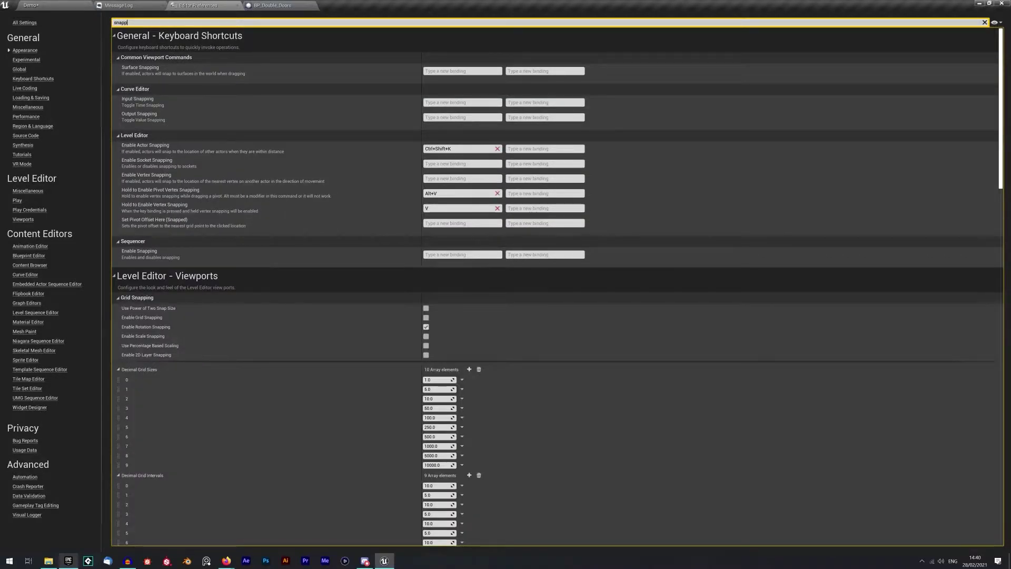
{"action": "scroll", "coordinate": [492, 381], "scroll_direction": "down", "scroll_amount": 6}
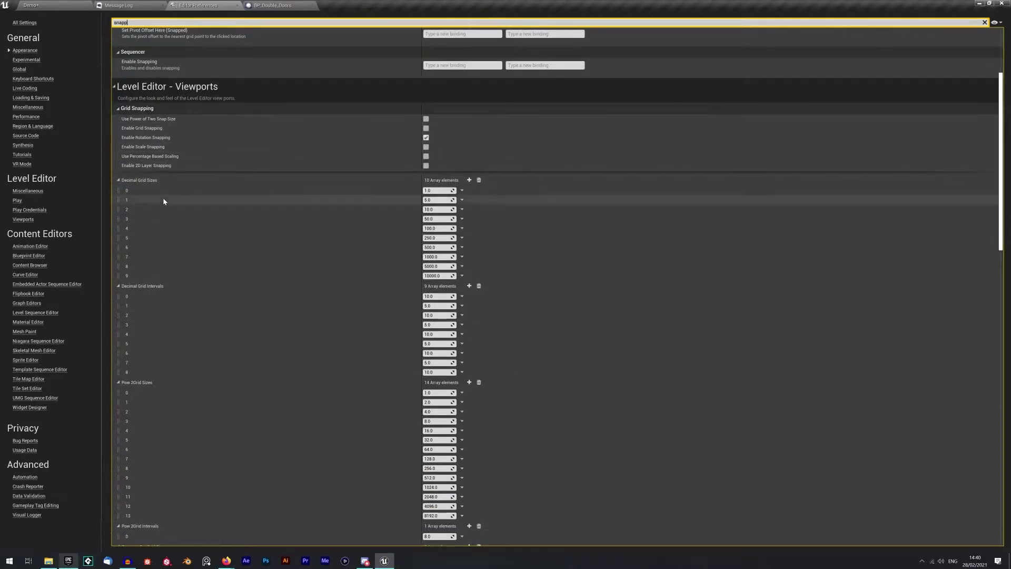
Step: Add a 400 entry to Decimal Grid Sizes, move it between 250 and 500, and return to the Demo level
{"action": "left_click", "coordinate": [469, 180]}
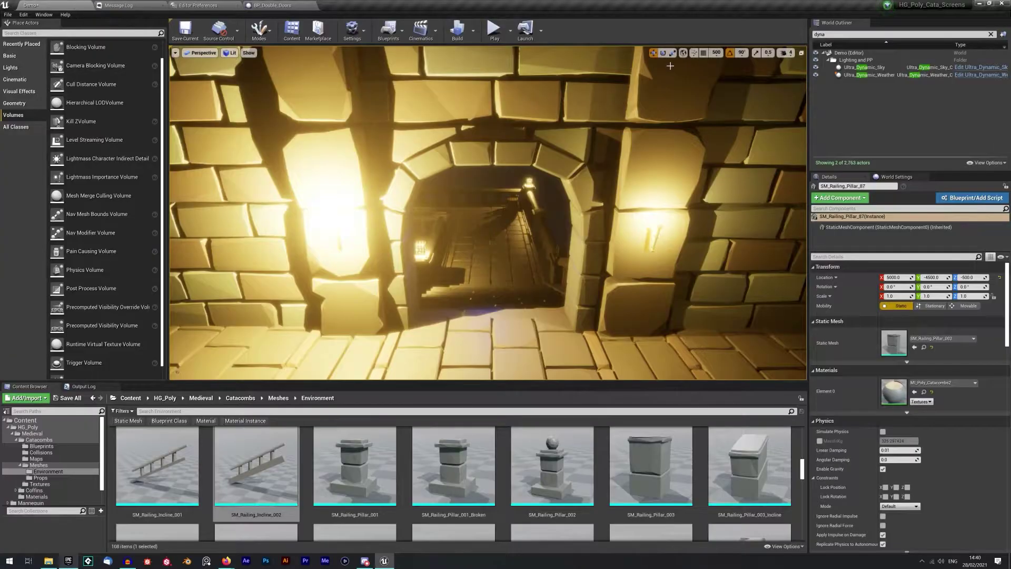
{"action": "left_click", "coordinate": [716, 53]}
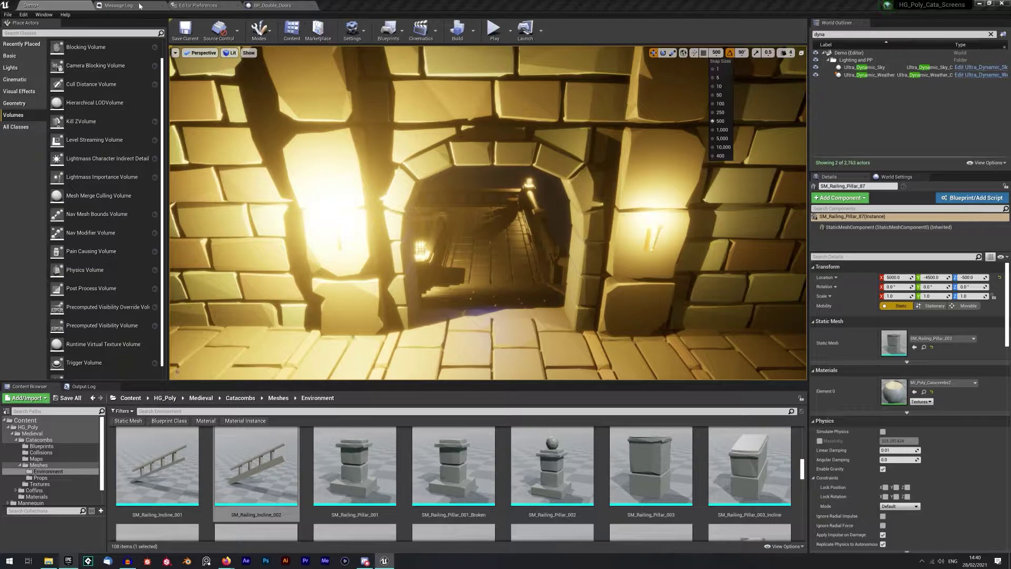
{"action": "left_click", "coordinate": [199, 5]}
{"action": "left_click_drag", "start_coordinate": [449, 284], "coordinate": [125, 252]}
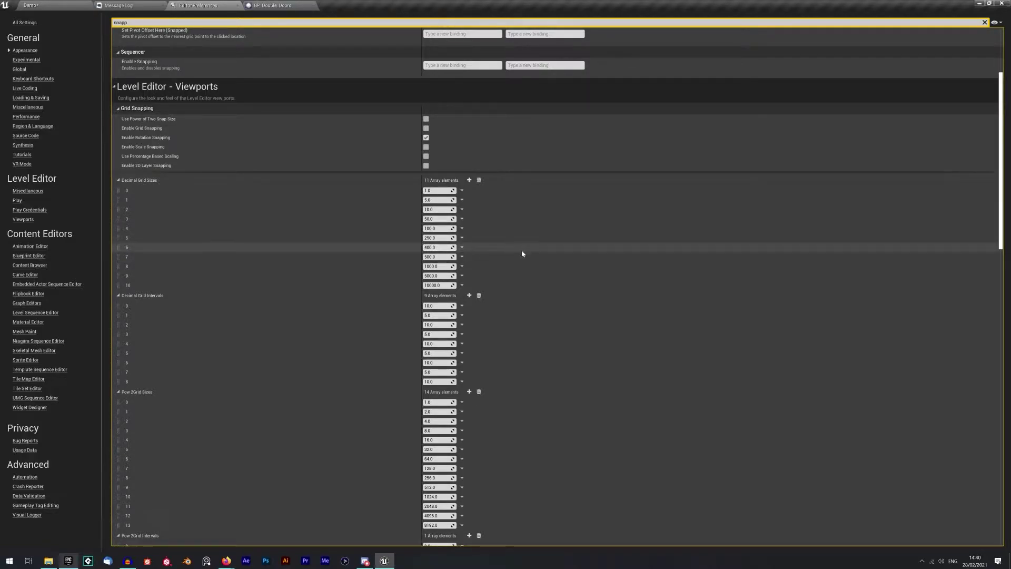
{"action": "left_click", "coordinate": [69, 9]}
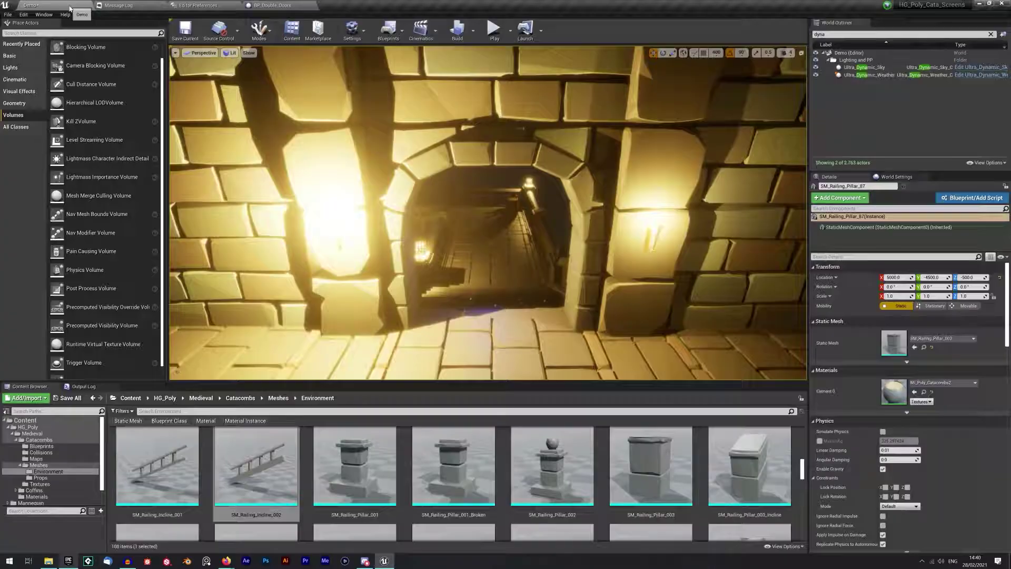
Step: Reopen the Editor Preferences and filter the settings by "snapping"
{"action": "left_click", "coordinate": [24, 14]}
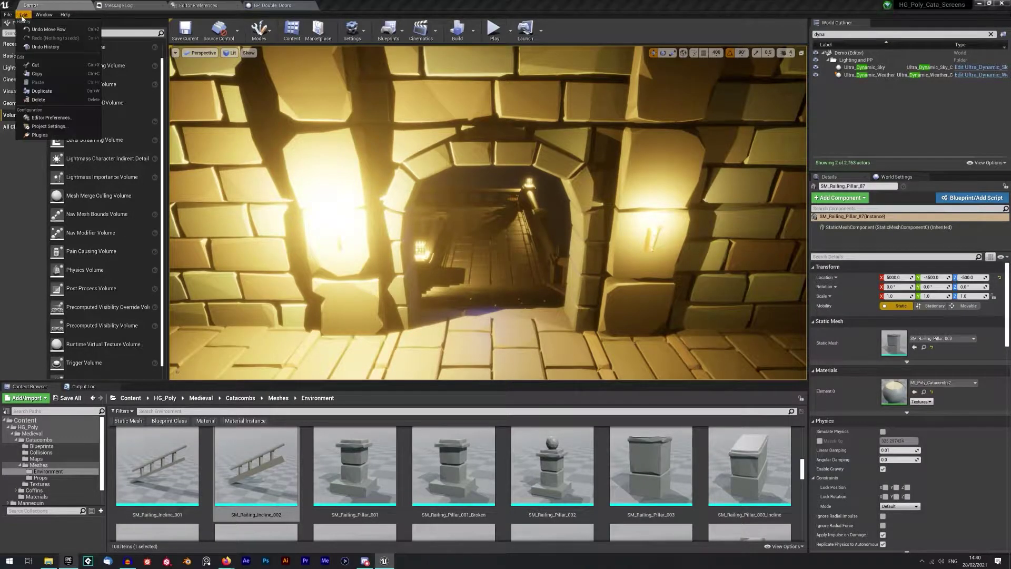
{"action": "left_click", "coordinate": [51, 117]}
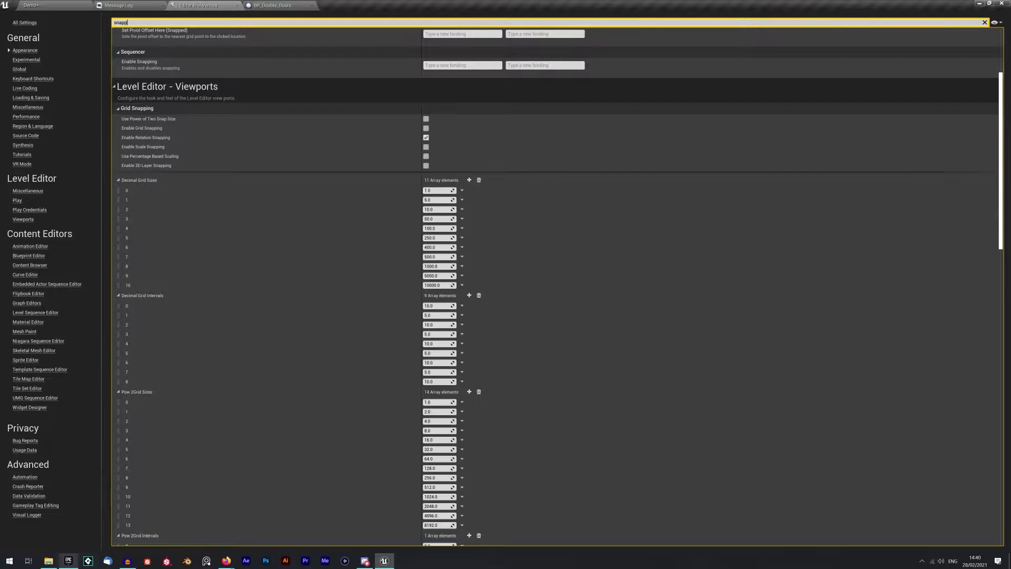
{"action": "key", "text": "BackSpace"}
{"action": "key", "text": "BackSpace"}
{"action": "key", "text": "BackSpace"}
{"action": "key", "text": "BackSpace"}
{"action": "key", "text": "BackSpace"}
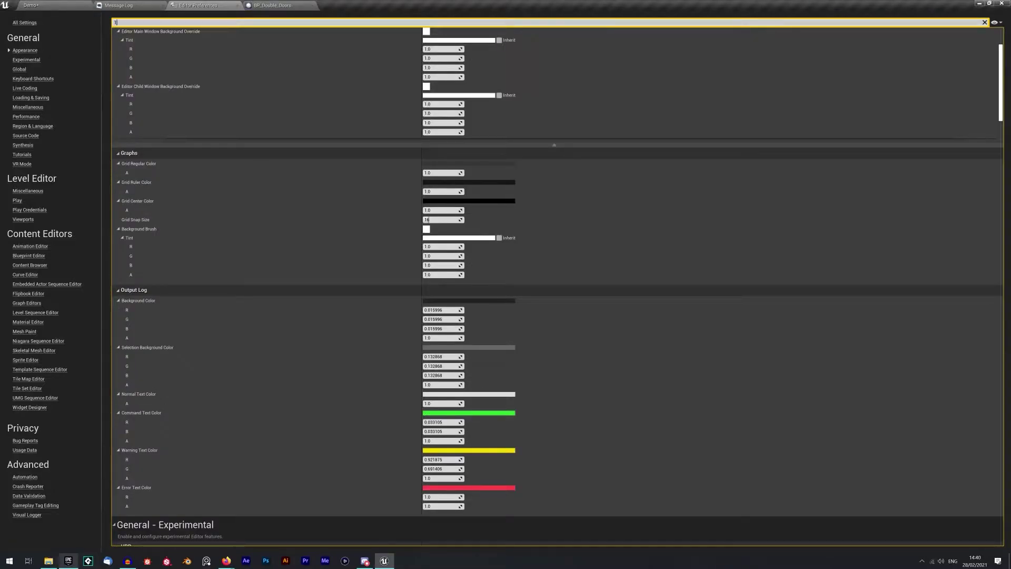
{"action": "key", "text": "BackSpace"}
{"action": "type", "text": "sn"}
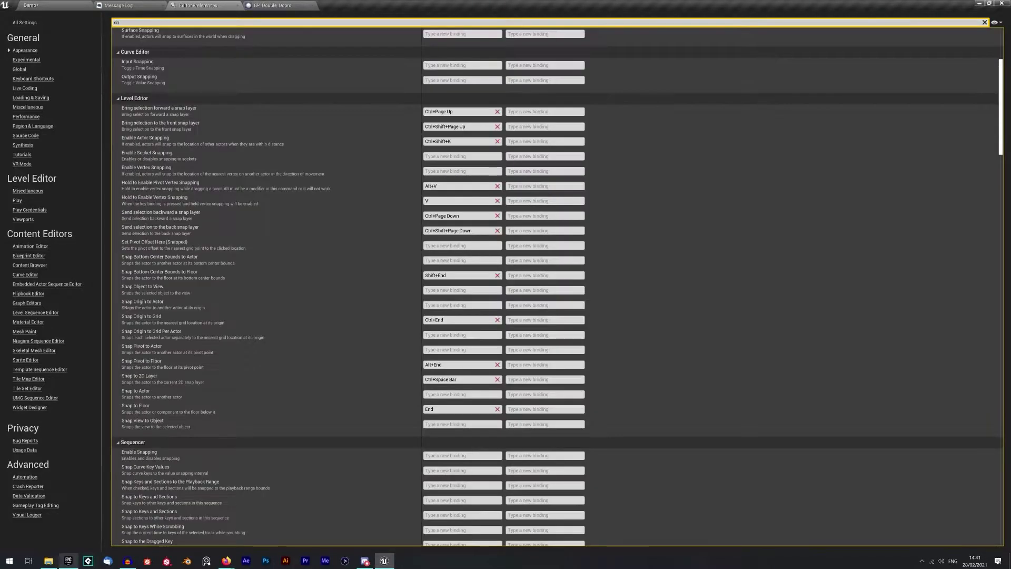
{"action": "type", "text": "app"}
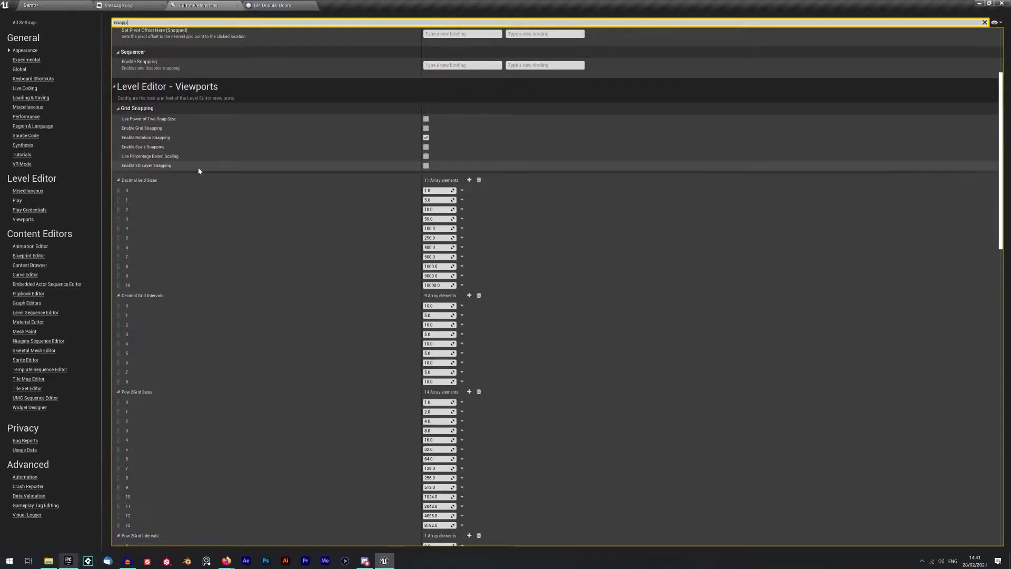
{"action": "type", "text": "ing"}
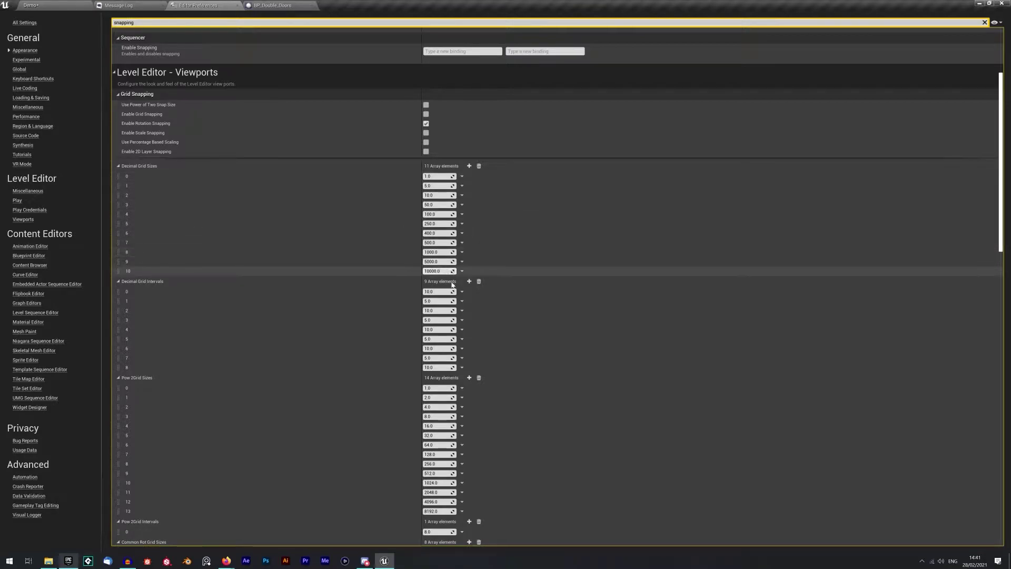
Step: Review the position, rotation and scaling grid size lists, and close the Editor Preferences
{"action": "scroll", "coordinate": [451, 306], "scroll_direction": "down", "scroll_amount": 4}
{"action": "scroll", "coordinate": [451, 306], "scroll_direction": "down", "scroll_amount": 4}
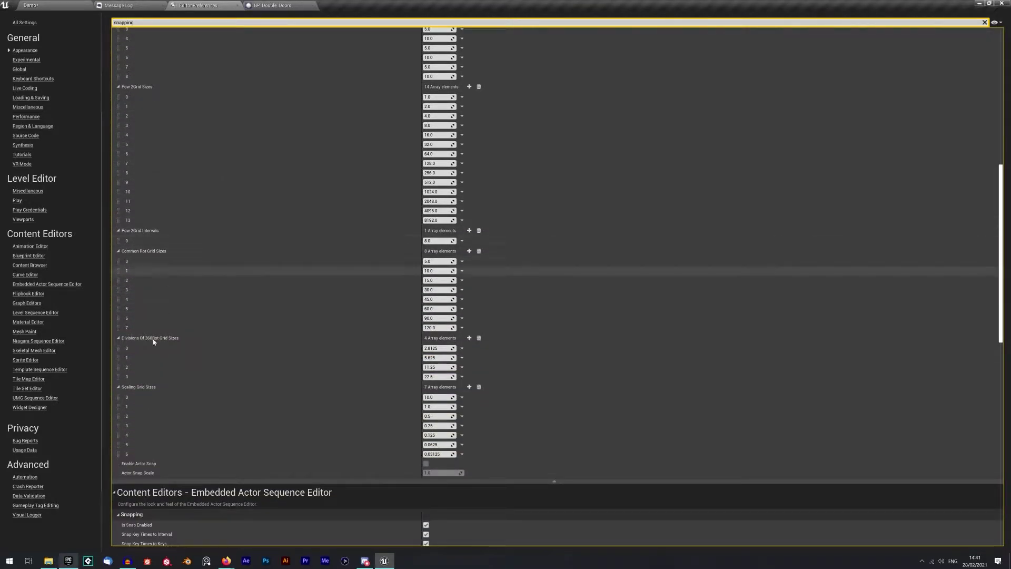
{"action": "scroll", "coordinate": [198, 348], "scroll_direction": "up", "scroll_amount": 8}
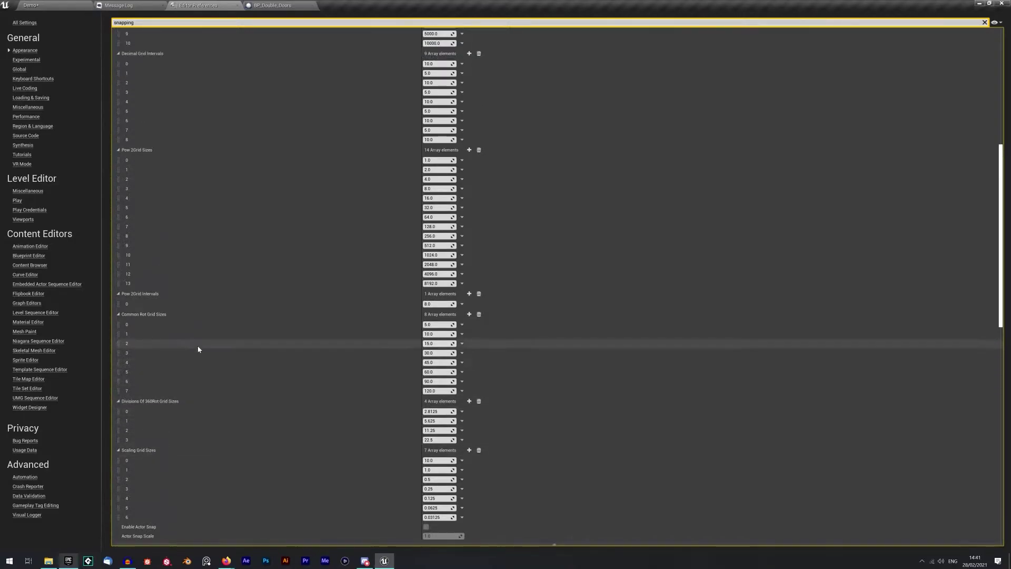
{"action": "left_click", "coordinate": [240, 5]}
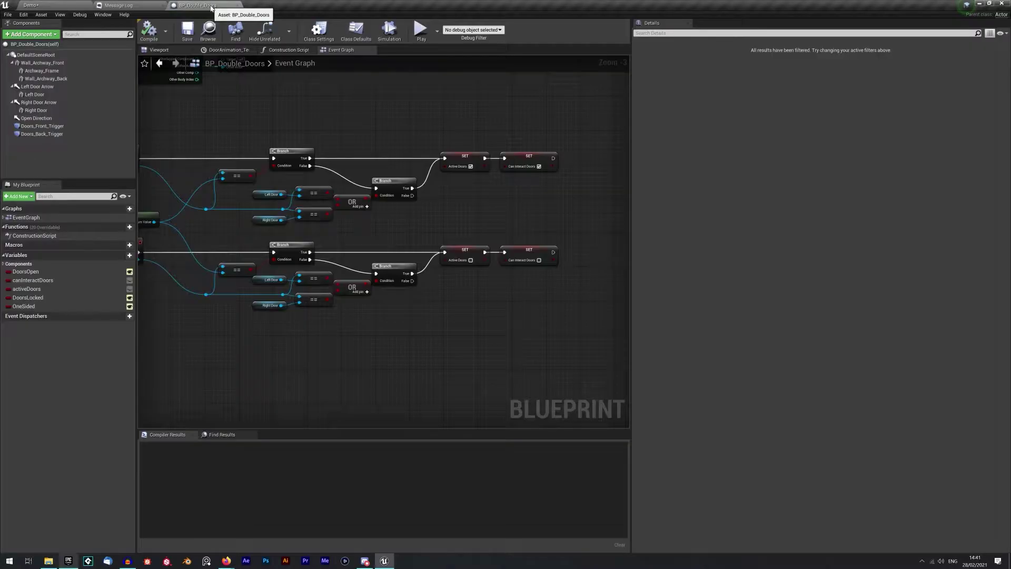
Step: Return to the Demo level and look through the torch-lit catacomb chamber beyond the archway
{"action": "left_click", "coordinate": [48, 6]}
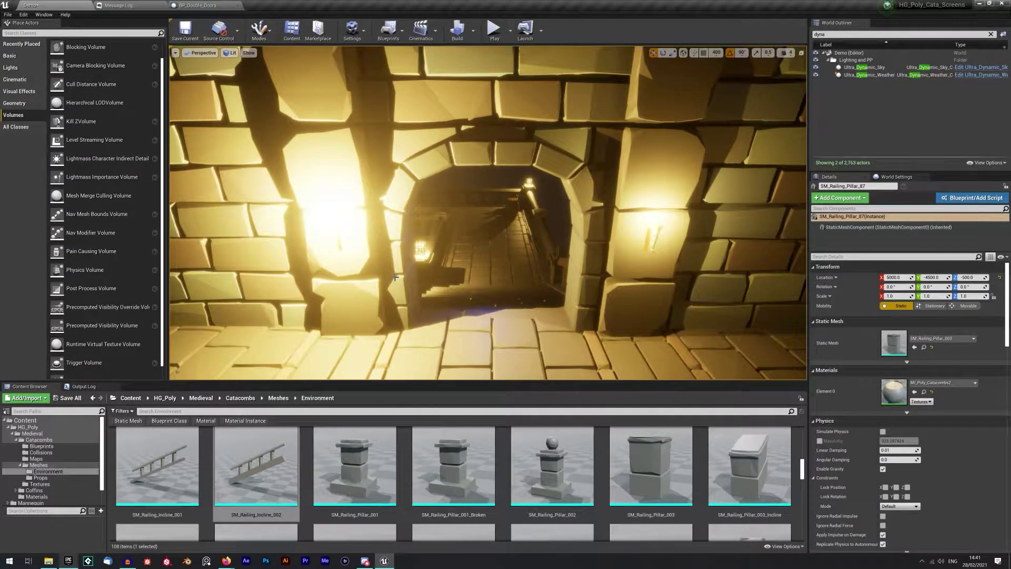
{"action": "right_click_drag", "start_coordinate": [538, 226], "coordinate": [506, 213]}
{"action": "key", "text": "w"}
{"action": "key", "text": "w"}
{"action": "key", "text": "w"}
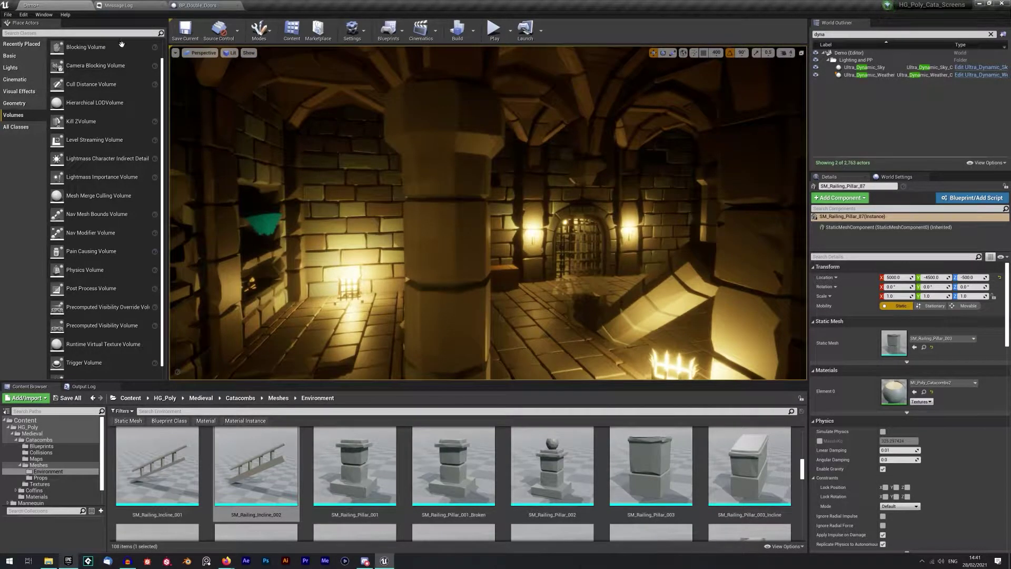
Step: Save and reload the Demo level, and open the Demo002 level
{"action": "left_click", "coordinate": [8, 14]}
{"action": "mouse_move", "coordinate": [70, 237]}
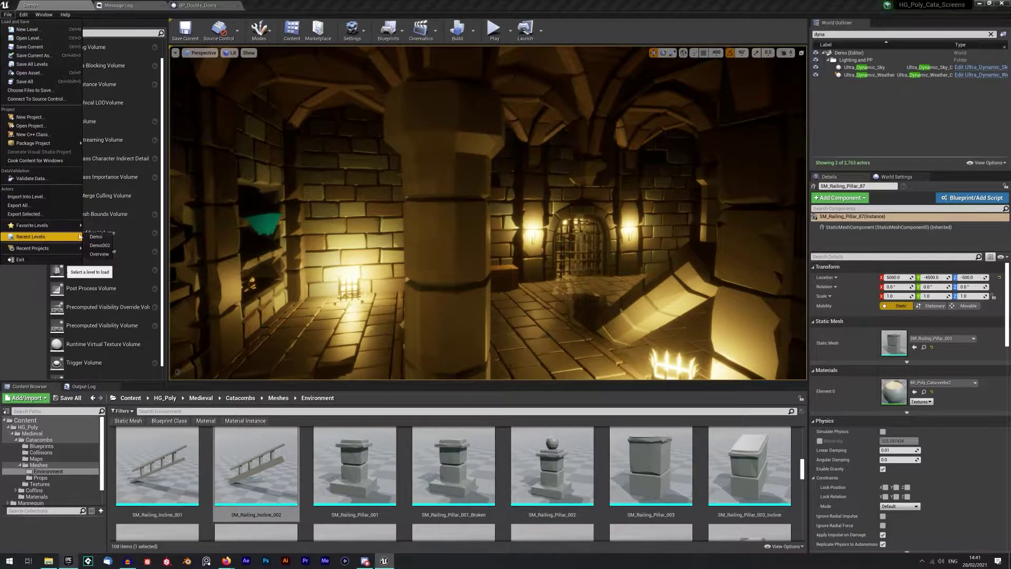
{"action": "left_click", "coordinate": [103, 237]}
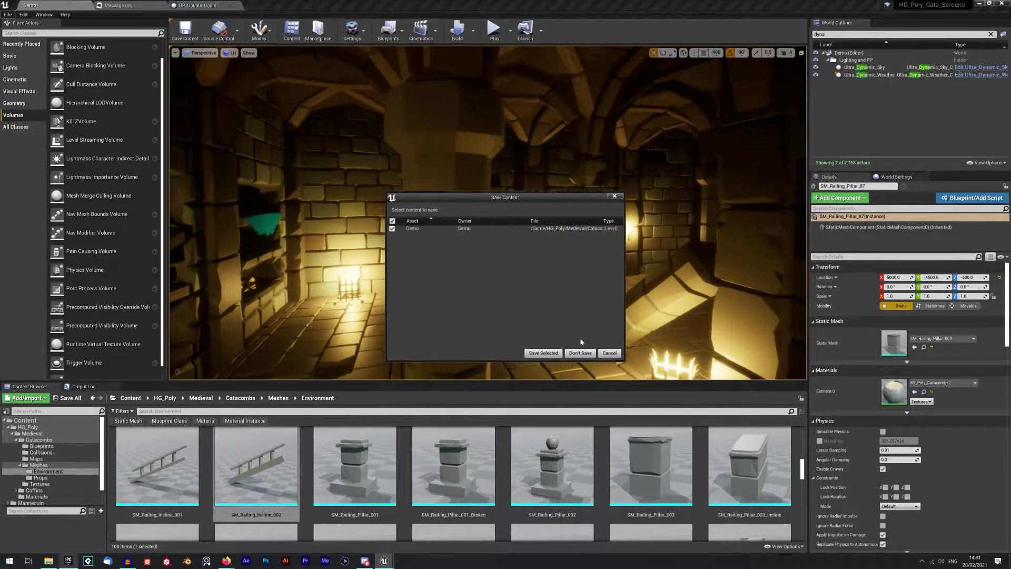
{"action": "left_click", "coordinate": [550, 353]}
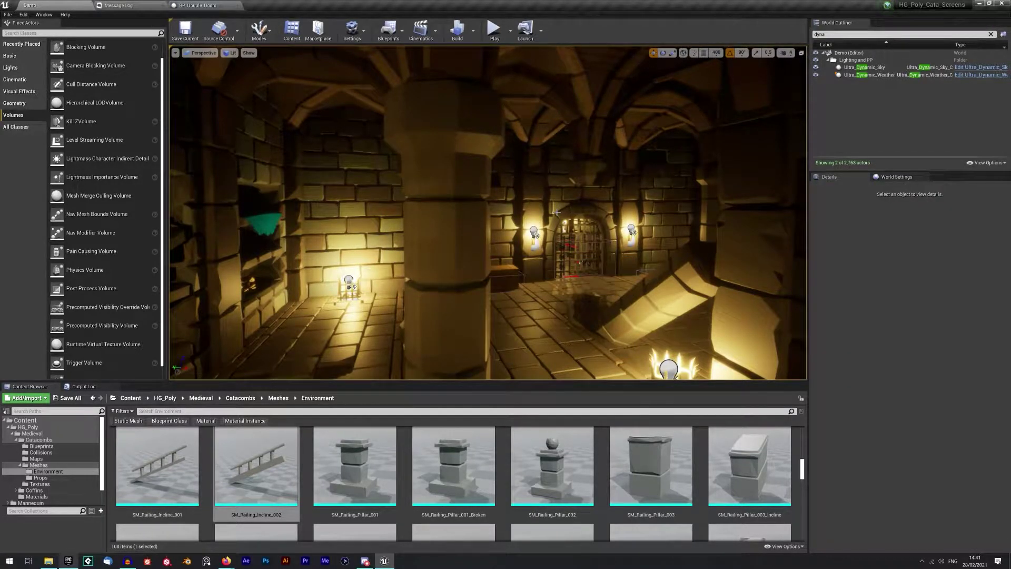
{"action": "left_click", "coordinate": [8, 14]}
{"action": "mouse_move", "coordinate": [54, 241]}
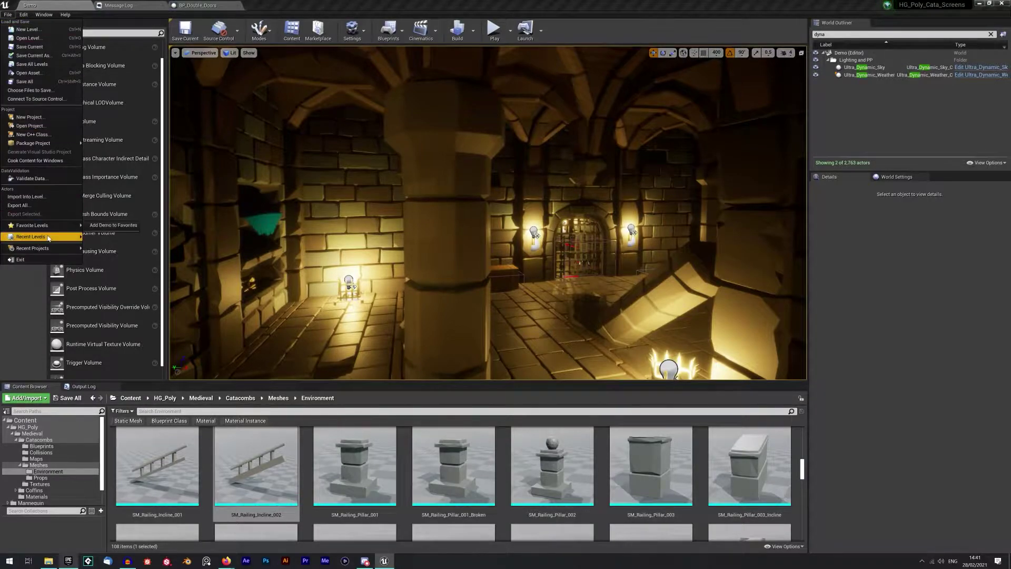
{"action": "left_click", "coordinate": [99, 245]}
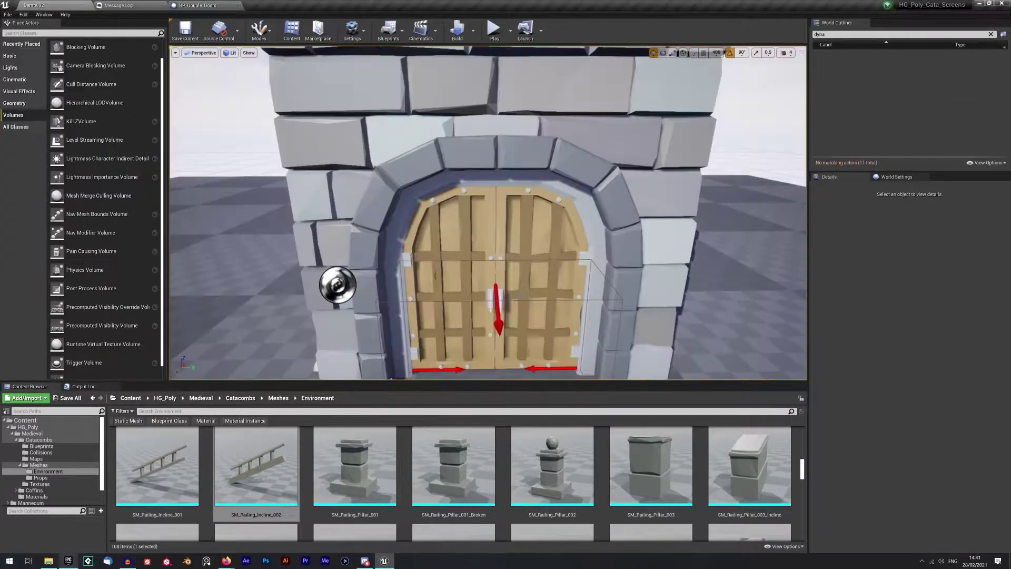
Step: Delete the double-door archway, the crate and the barrel from the Demo002 level
{"action": "key", "text": "s"}
{"action": "mouse_move", "coordinate": [519, 296]}
{"action": "right_mouse_down"}
{"action": "mouse_move", "coordinate": [519, 316]}
{"action": "mouse_move", "coordinate": [520, 282]}
{"action": "right_mouse_up"}
{"action": "key", "text": "w"}
{"action": "left_click", "coordinate": [516, 184]}
{"action": "left_click", "coordinate": [439, 244], "text": "ctrl"}
{"action": "left_click", "coordinate": [356, 228], "text": "ctrl"}
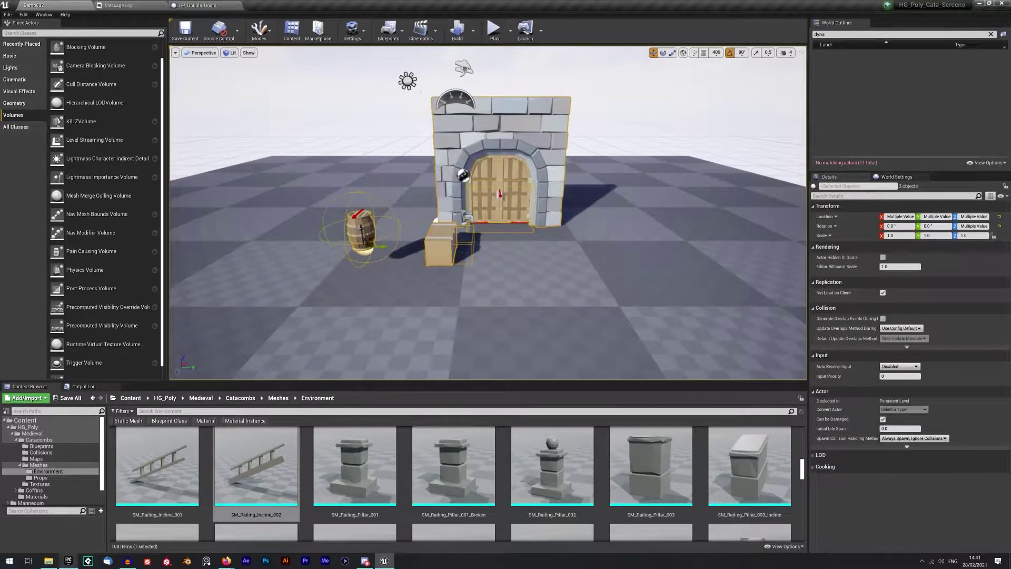
{"action": "key", "text": "Delete"}
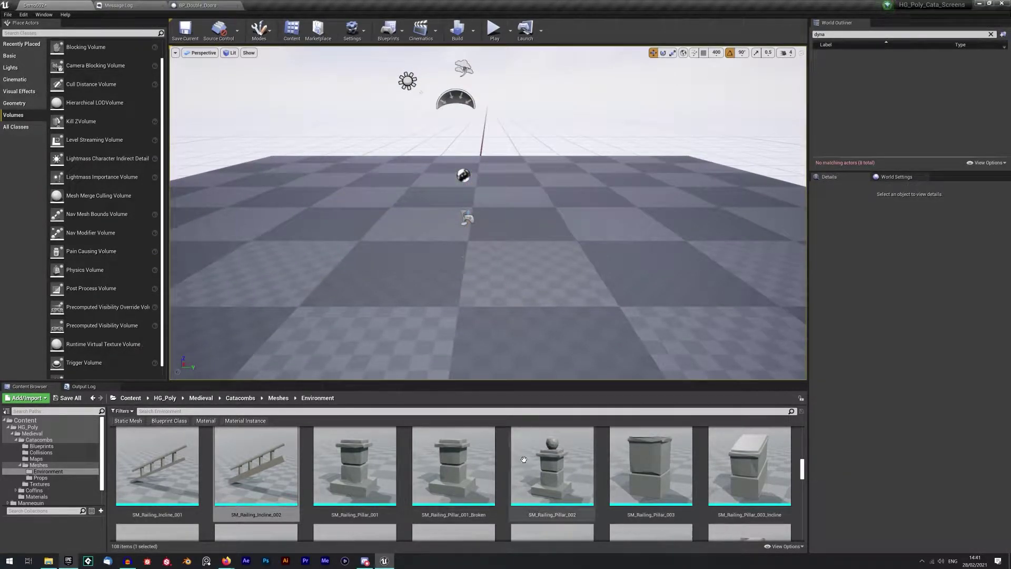
Step: Turn on position grid snapping and set its size to 500
{"action": "scroll", "coordinate": [519, 459], "scroll_direction": "up", "scroll_amount": 3}
{"action": "scroll", "coordinate": [528, 351], "scroll_direction": "up", "scroll_amount": 3}
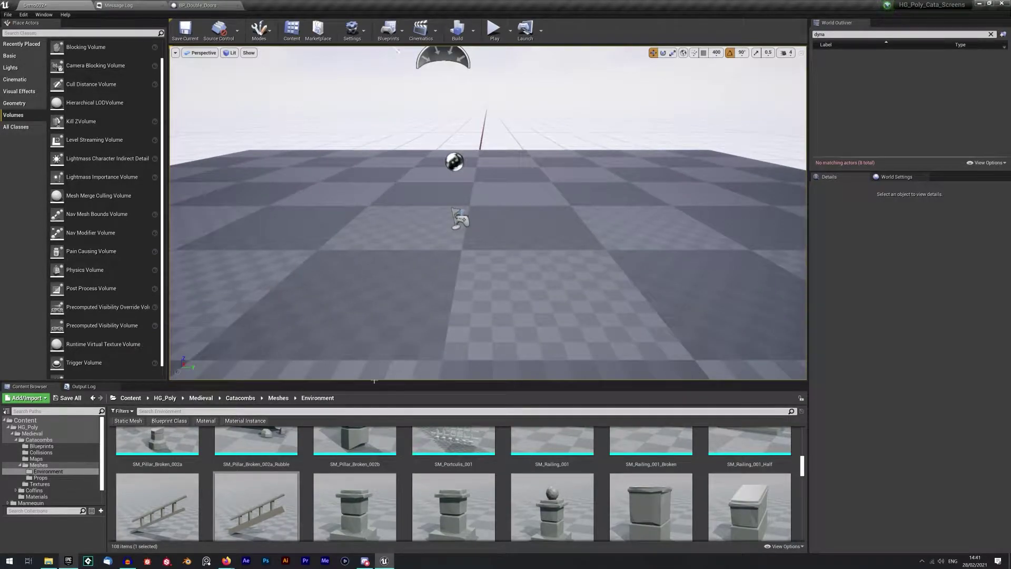
{"action": "scroll", "coordinate": [234, 435], "scroll_direction": "up", "scroll_amount": 3}
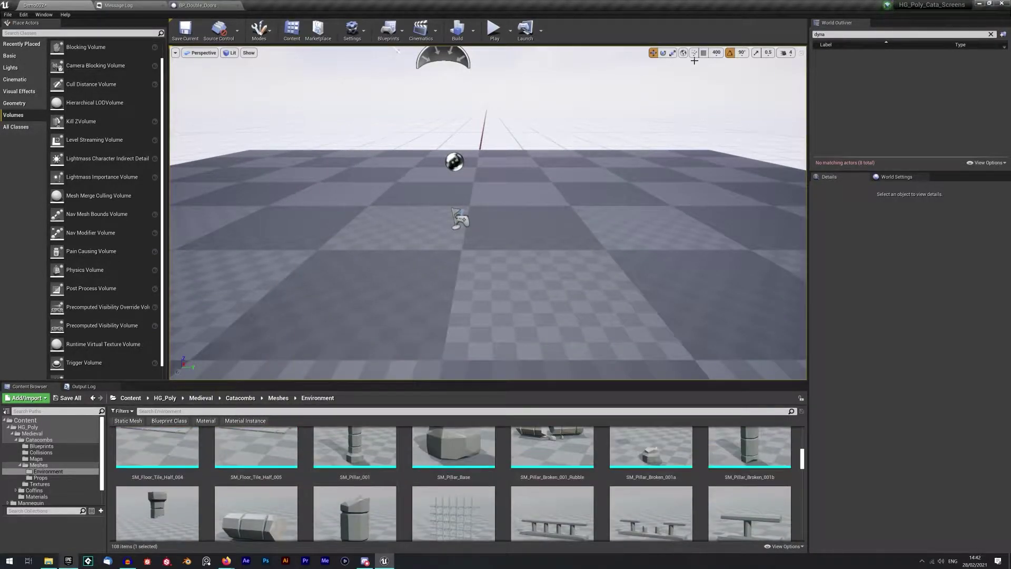
{"action": "left_click", "coordinate": [716, 52]}
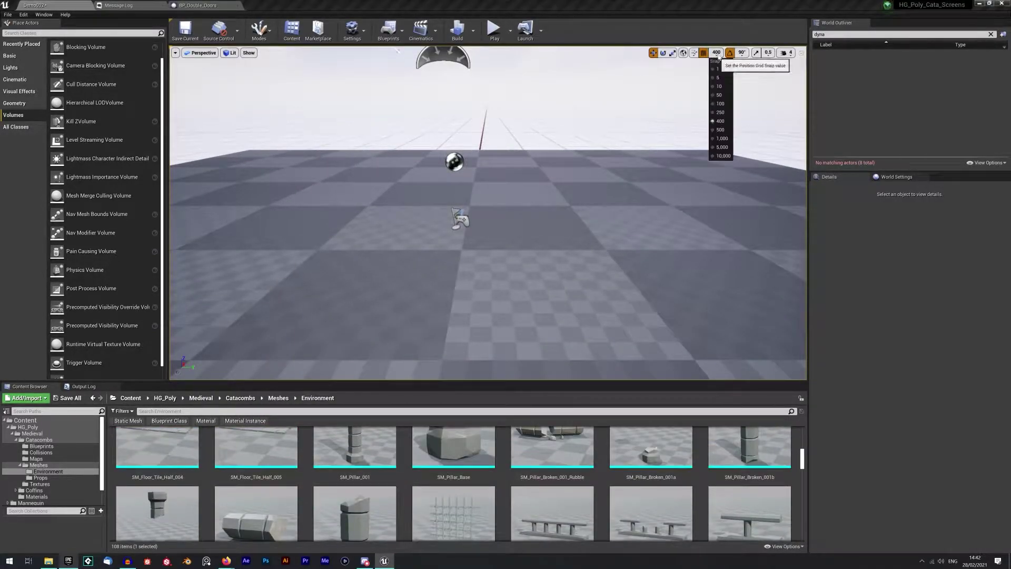
{"action": "left_click", "coordinate": [723, 129]}
{"action": "mouse_move", "coordinate": [648, 174]}
{"action": "right_mouse_down"}
{"action": "mouse_move", "coordinate": [642, 184]}
{"action": "mouse_move", "coordinate": [642, 176]}
{"action": "right_mouse_up"}
Step: Search the Catacombs folder for "wall" assets
{"action": "scroll", "coordinate": [364, 474], "scroll_direction": "down", "scroll_amount": 2}
{"action": "scroll", "coordinate": [359, 477], "scroll_direction": "up", "scroll_amount": 3}
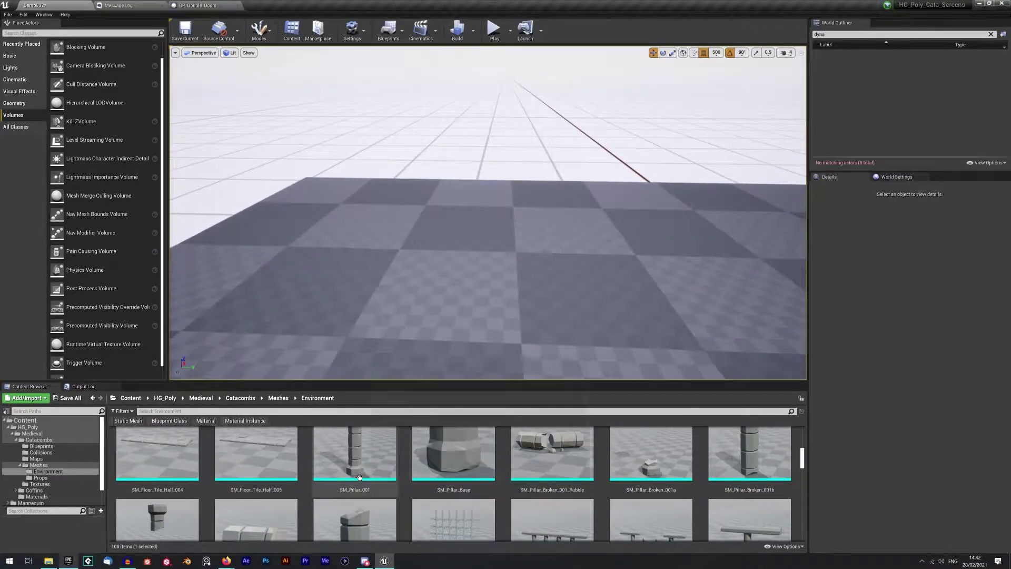
{"action": "scroll", "coordinate": [359, 477], "scroll_direction": "up", "scroll_amount": 1}
{"action": "left_click", "coordinate": [50, 460]}
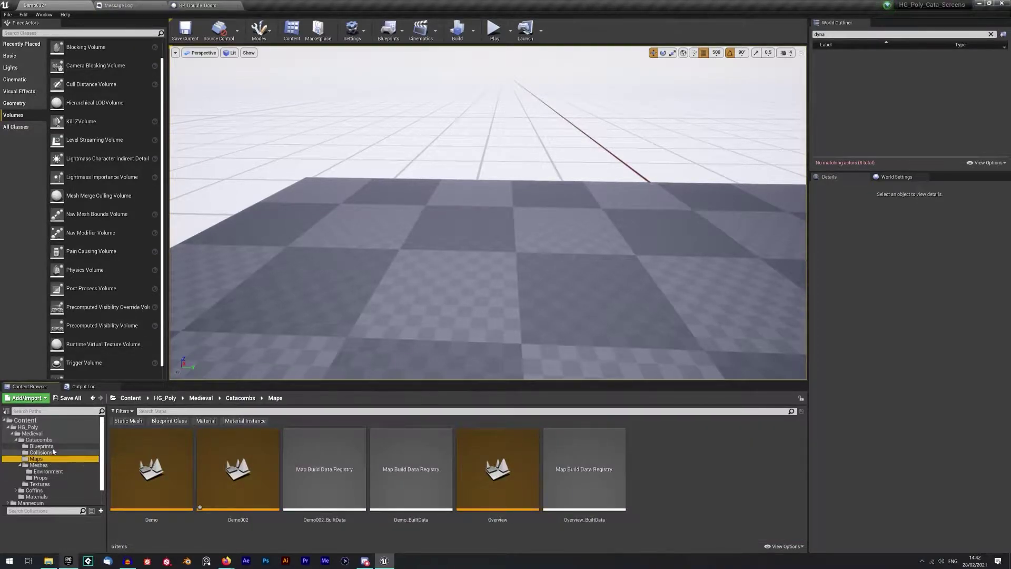
{"action": "left_click", "coordinate": [54, 454]}
{"action": "left_click", "coordinate": [195, 411]}
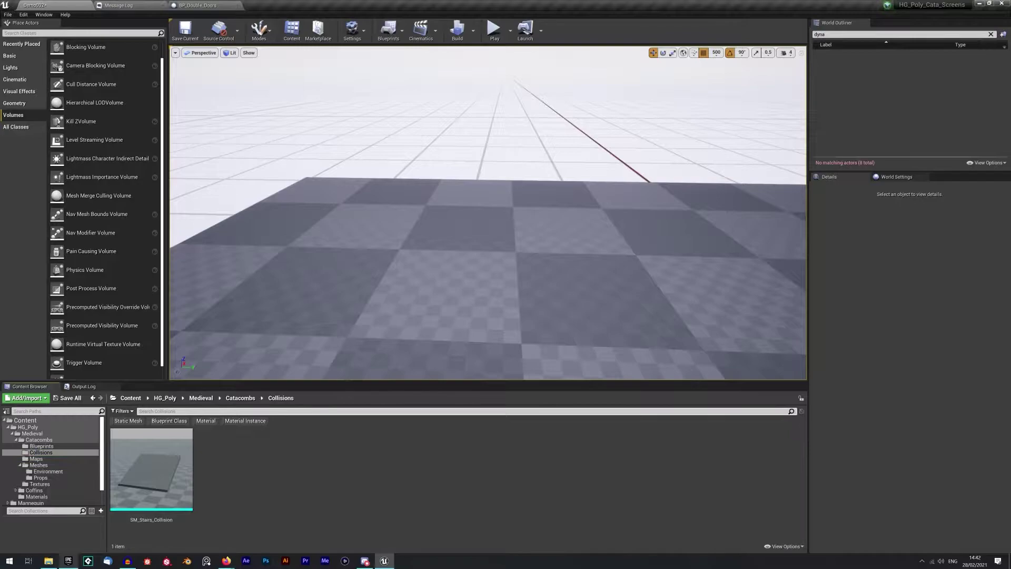
{"action": "type", "text": "w"}
{"action": "left_click", "coordinate": [60, 441]}
{"action": "left_click", "coordinate": [190, 411]}
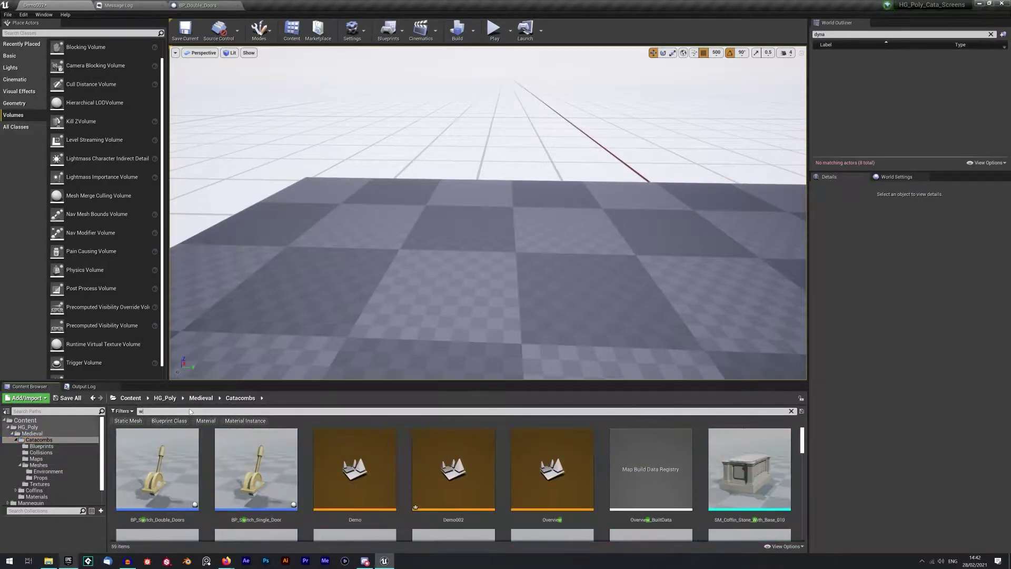
{"action": "type", "text": "all"}
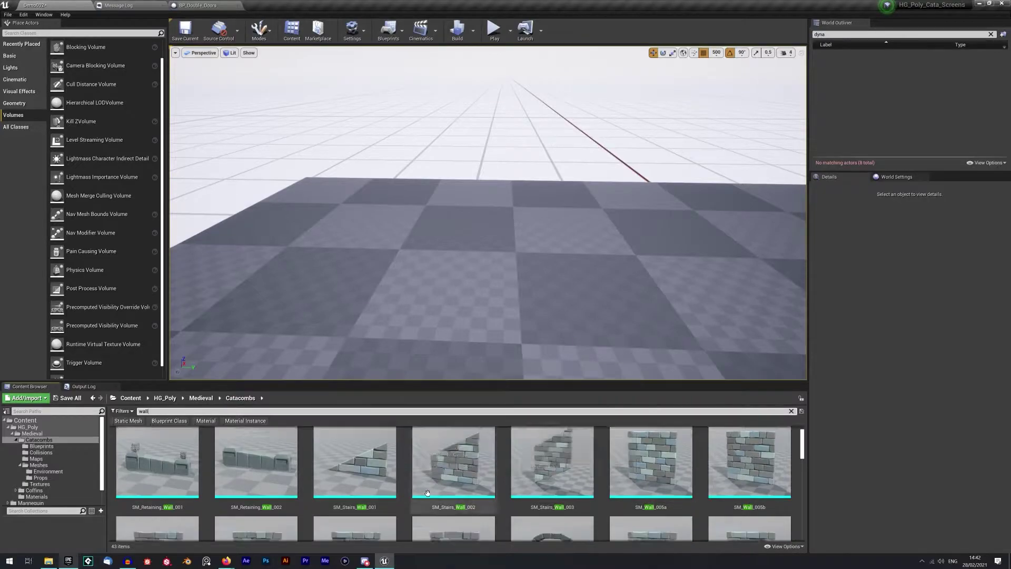
Step: Place the SM_Wall_005c mesh in the level at X 1500, Y -1500, Z 0
{"action": "scroll", "coordinate": [427, 493], "scroll_direction": "down", "scroll_amount": 2}
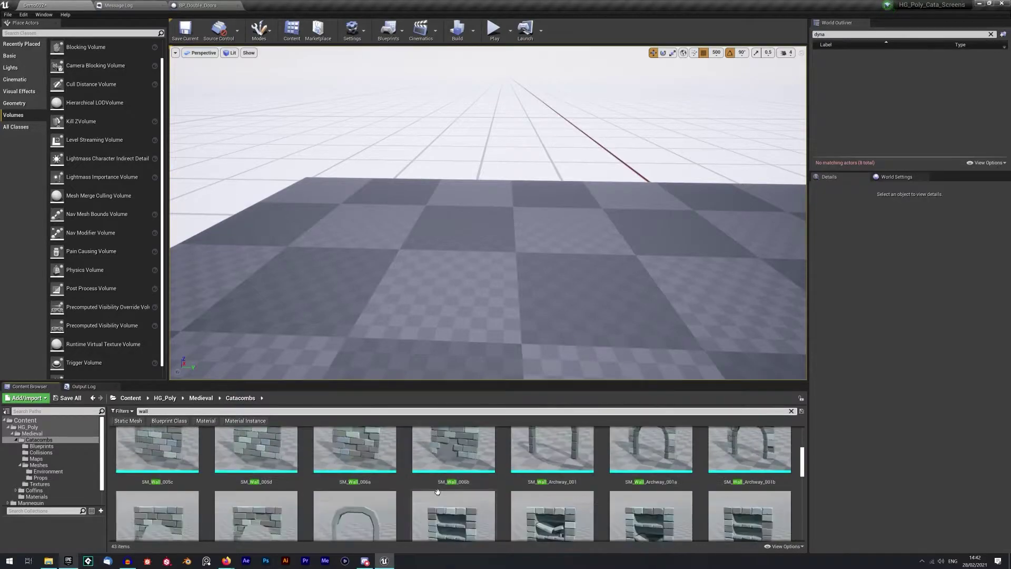
{"action": "left_click_drag", "start_coordinate": [156, 453], "coordinate": [348, 230]}
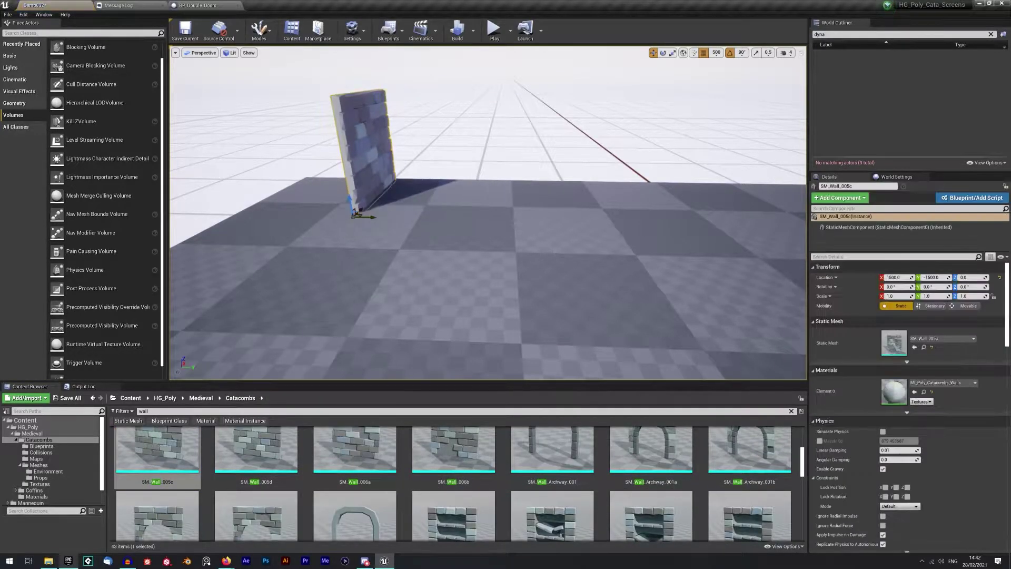
{"action": "right_click_drag", "start_coordinate": [349, 231], "coordinate": [368, 223]}
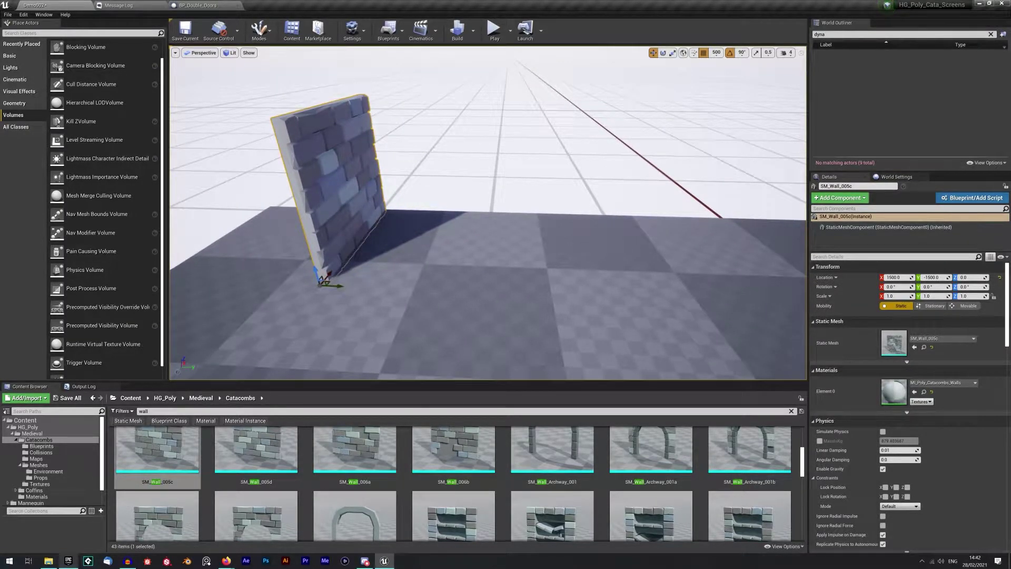
Step: Try moving the wall off the grid with position snapping turned off, and undo the move
{"action": "left_click", "coordinate": [704, 53]}
{"action": "left_click_drag", "start_coordinate": [315, 268], "coordinate": [339, 248]}
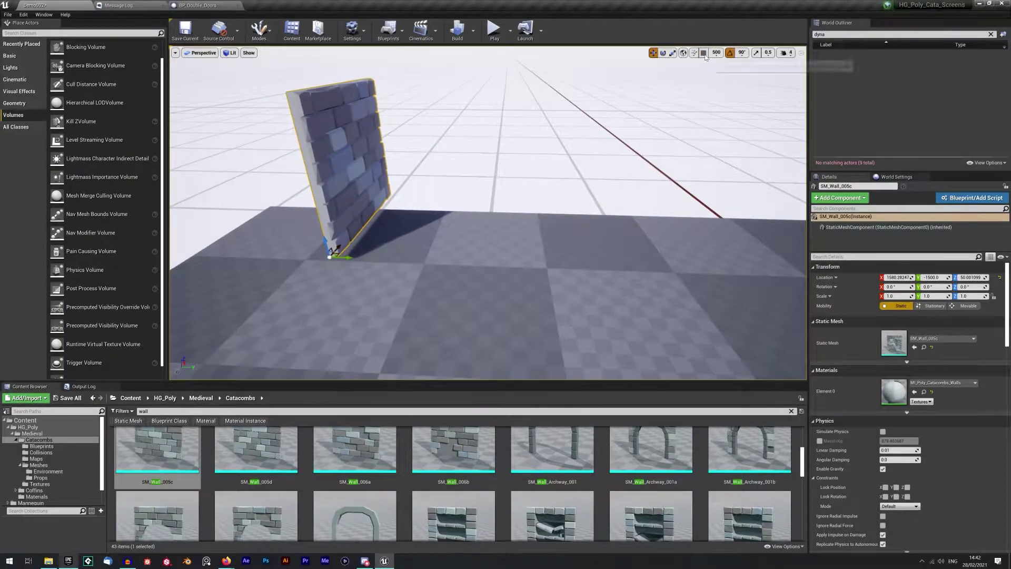
{"action": "left_click", "coordinate": [703, 53]}
{"action": "left_click_drag", "start_coordinate": [348, 258], "coordinate": [296, 242]}
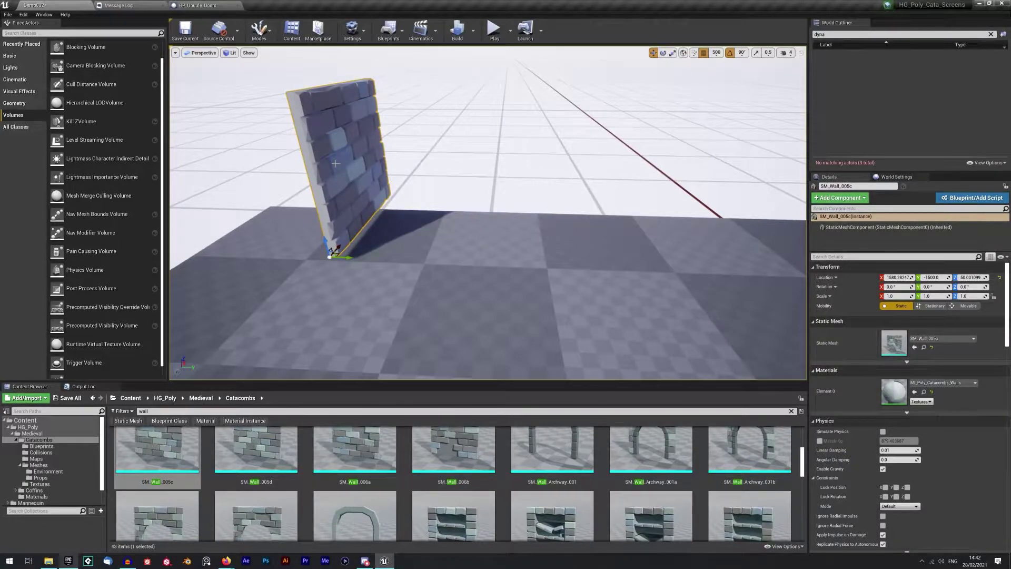
{"action": "key", "text": "ctrl+z"}
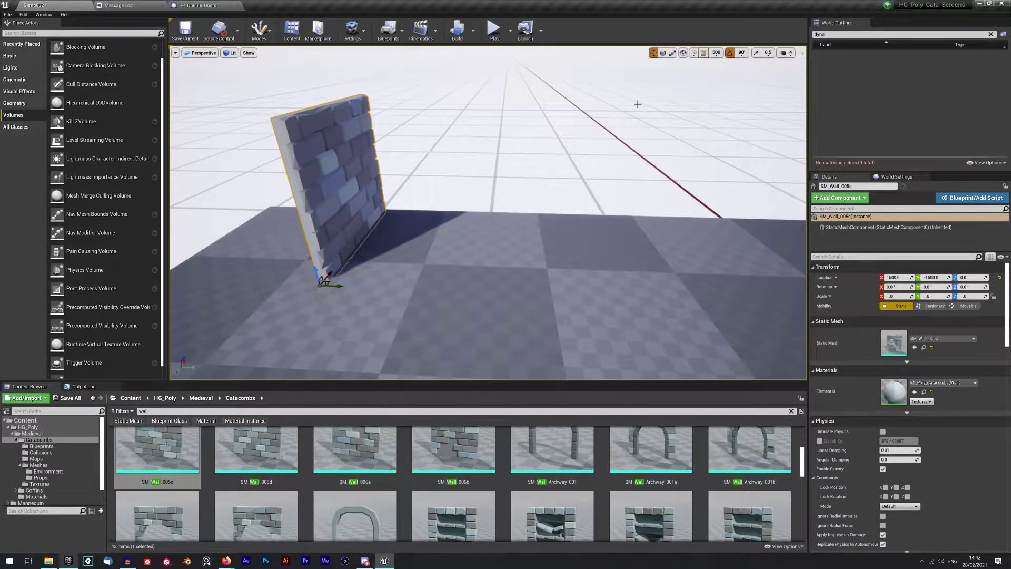
Step: Move the wall freely off the grid to about X 1574, Z 67, and hide the floor
{"action": "left_click_drag", "start_coordinate": [318, 274], "coordinate": [343, 229]}
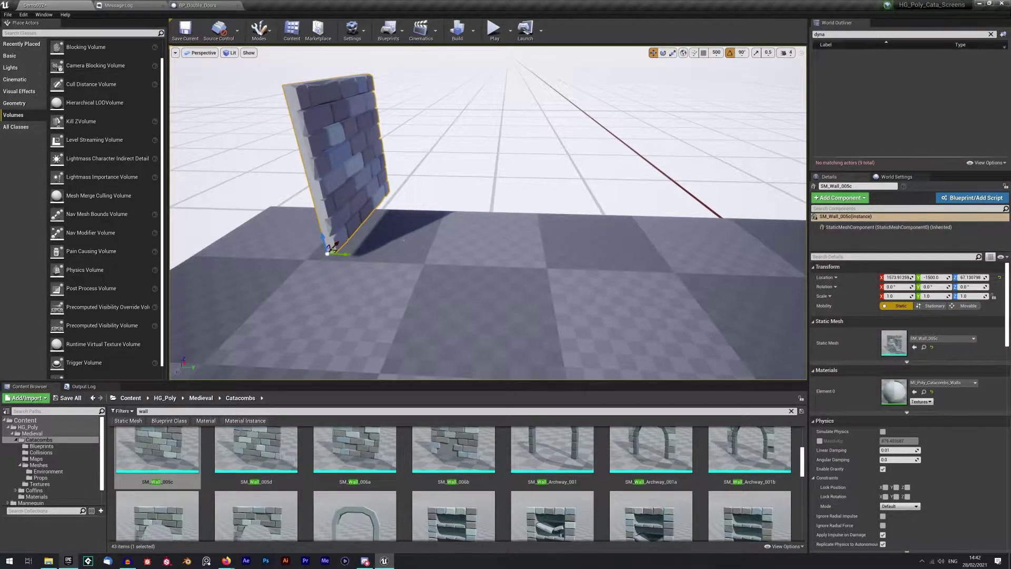
{"action": "left_click", "coordinate": [404, 240]}
{"action": "key", "text": "Delete"}
{"action": "key", "text": "w"}
{"action": "right_click_drag", "start_coordinate": [685, 70], "coordinate": [685, 70]}
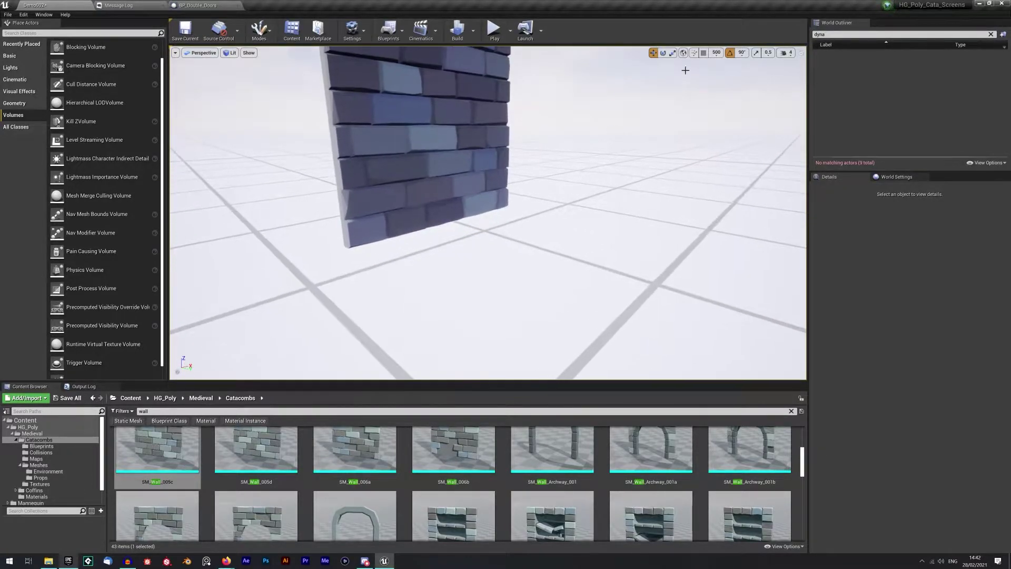
Step: Turn position snapping on and snap the wall's origin to the 500-unit grid
{"action": "left_click", "coordinate": [383, 203]}
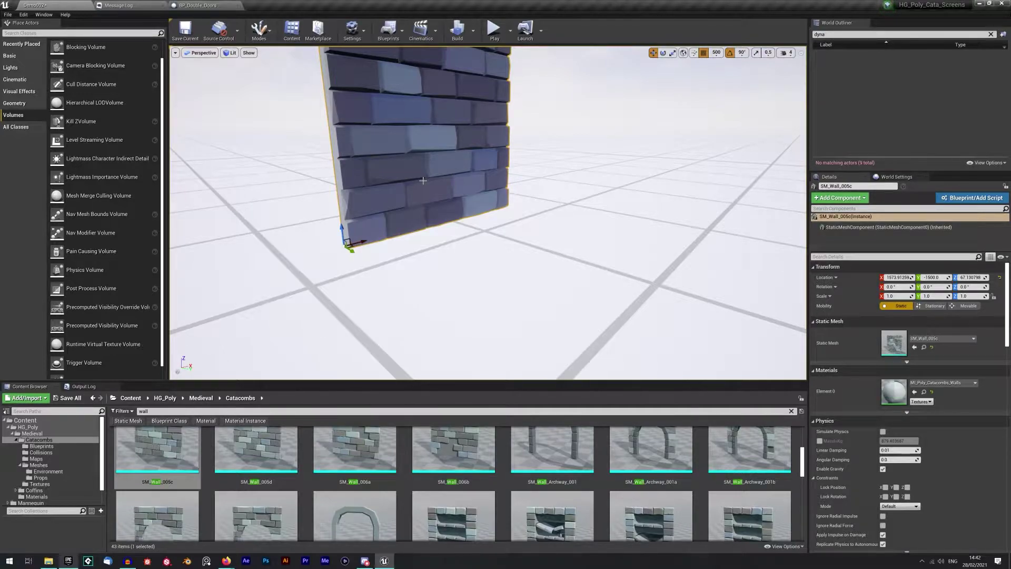
{"action": "key", "text": "ctrl+End"}
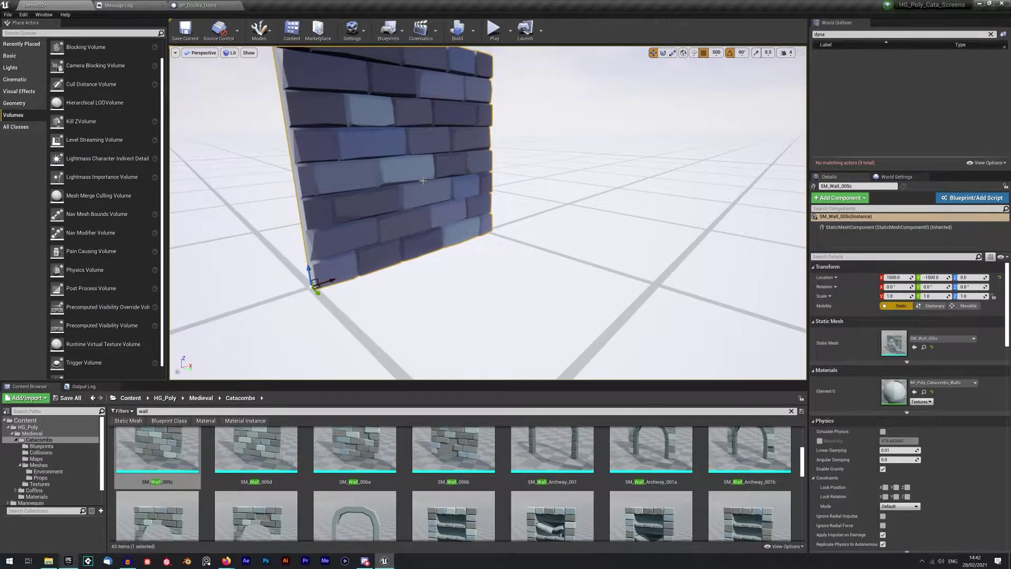
Step: Rotate the wall 90 degrees about its vertical axis and unhide the floor
{"action": "key", "text": "e"}
{"action": "left_click_drag", "start_coordinate": [318, 298], "coordinate": [348, 285]}
{"action": "right_click_drag", "start_coordinate": [348, 285], "coordinate": [416, 287]}
{"action": "key", "text": "f"}
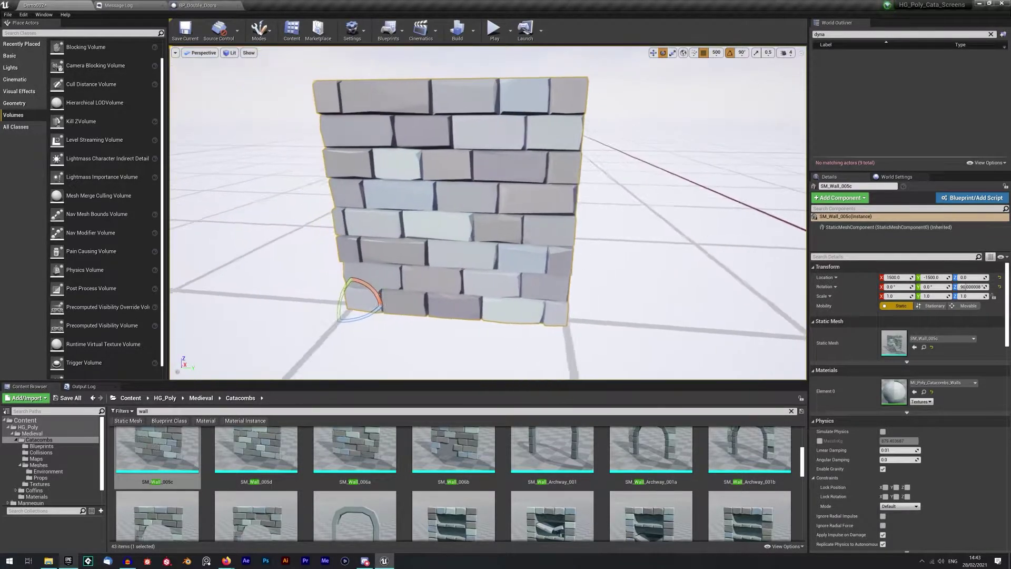
{"action": "key", "text": "w"}
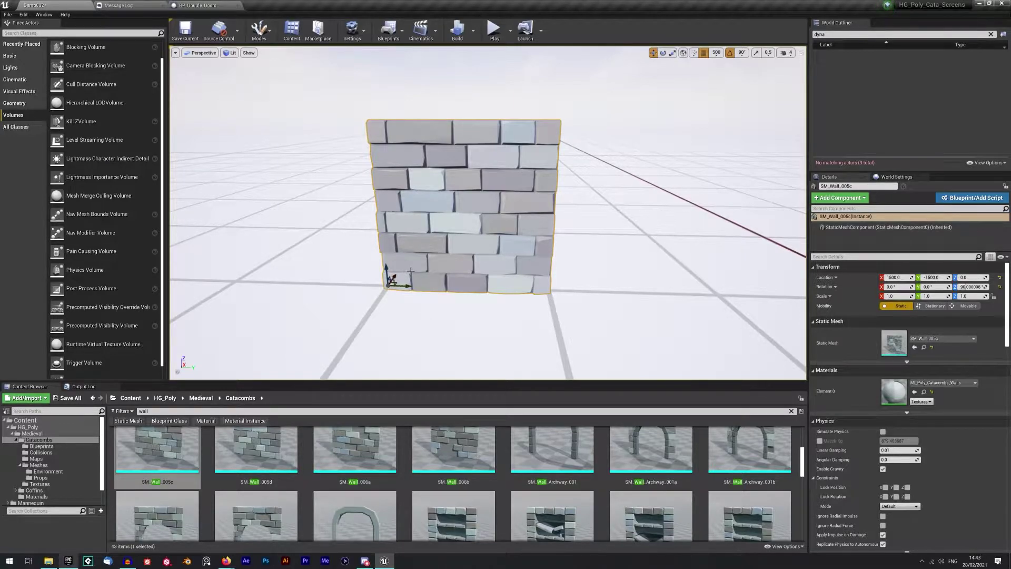
{"action": "key", "text": "ctrl+h"}
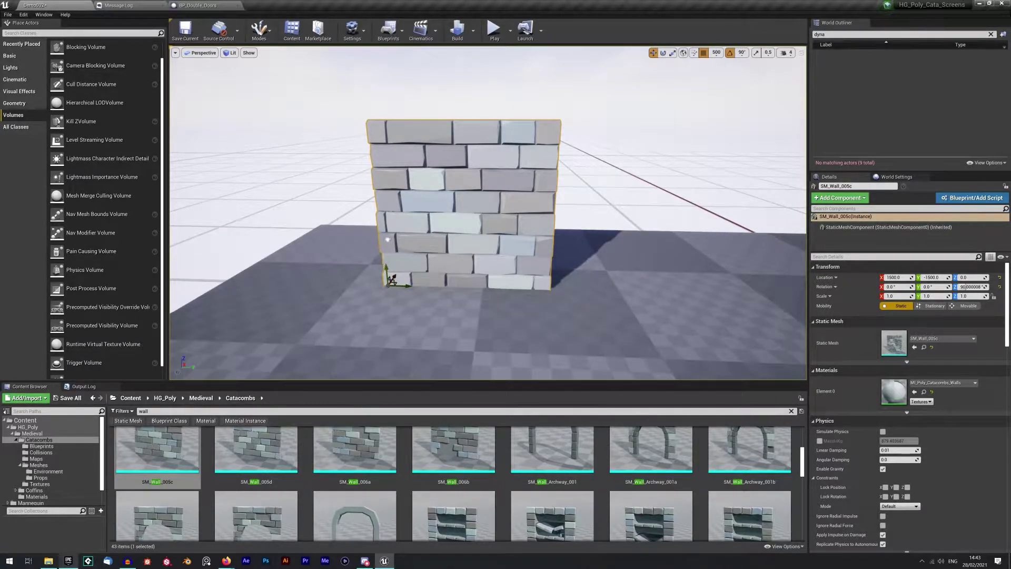
Step: Raise the wall to Z 500, drop it onto the floor surface, and snap it to the grid
{"action": "left_click_drag", "start_coordinate": [387, 265], "coordinate": [432, 189]}
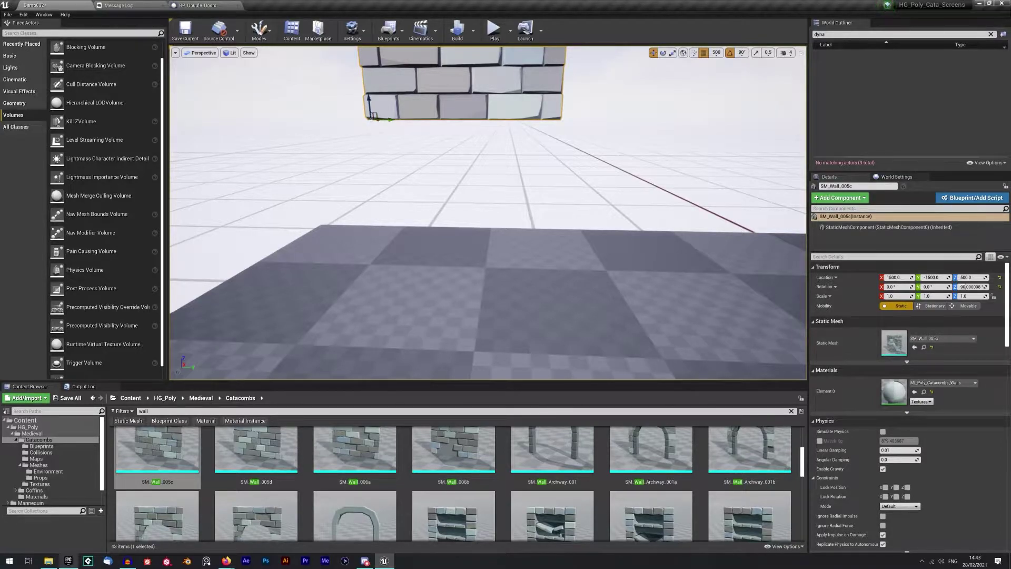
{"action": "key", "text": "End"}
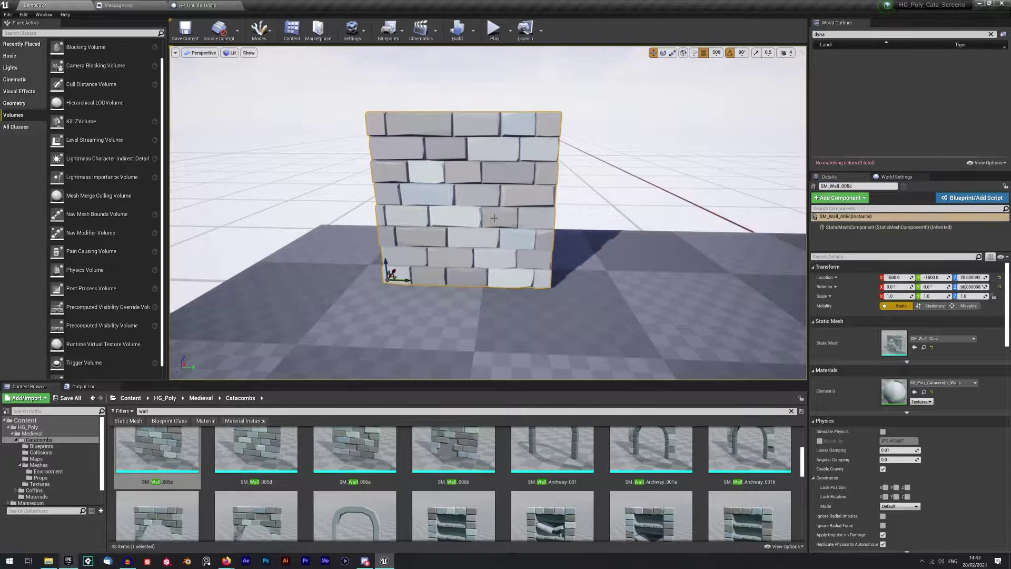
{"action": "key", "text": "ctrl+End"}
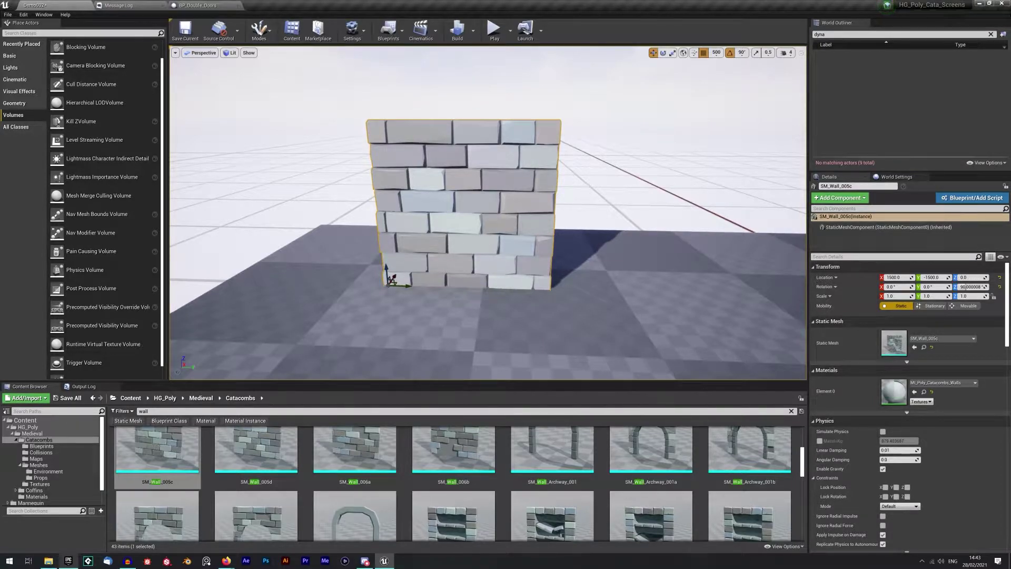
Step: Set the floor's Z location to 0 and delete the floor from the level
{"action": "left_click", "coordinate": [528, 316]}
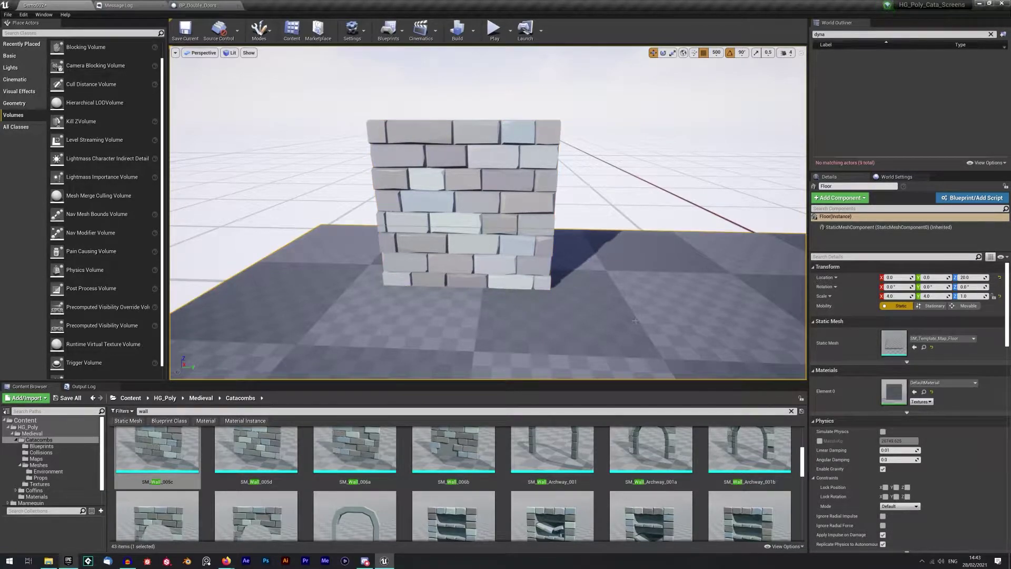
{"action": "left_click", "coordinate": [983, 277]}
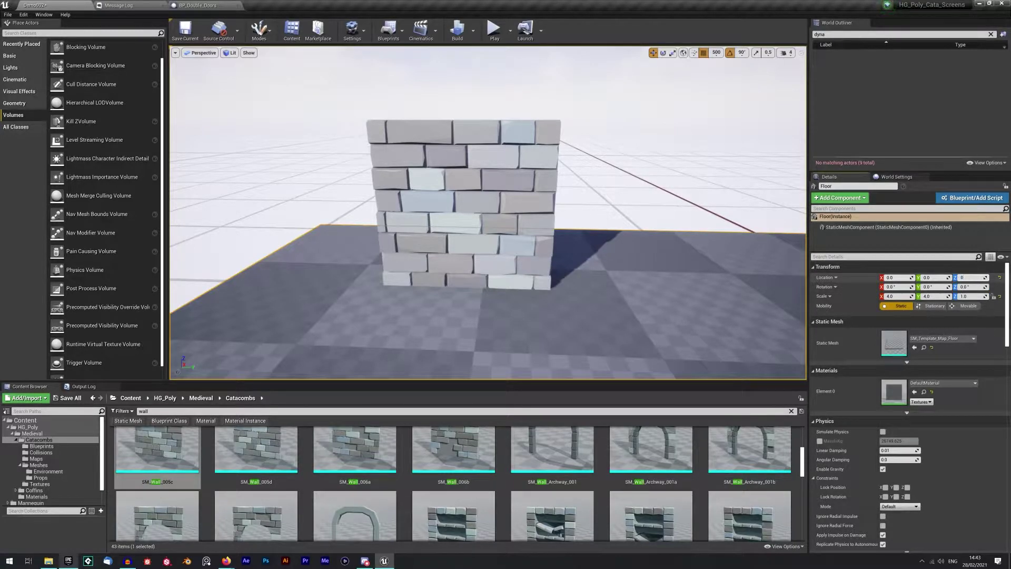
{"action": "key", "text": "Return"}
{"action": "scroll", "coordinate": [487, 210], "scroll_direction": "down", "scroll_amount": 5}
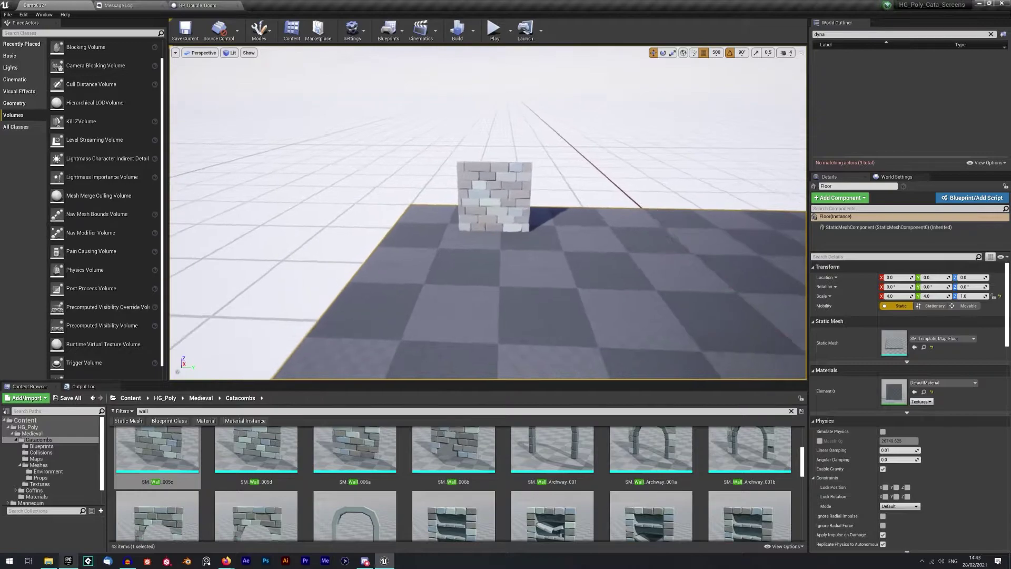
{"action": "key", "text": "Delete"}
{"action": "right_click_drag", "start_coordinate": [479, 183], "coordinate": [500, 162]}
Step: Duplicate the wall along the Y axis in 500-unit grid steps to form a continuous row of six walls
{"action": "left_click", "coordinate": [448, 201]}
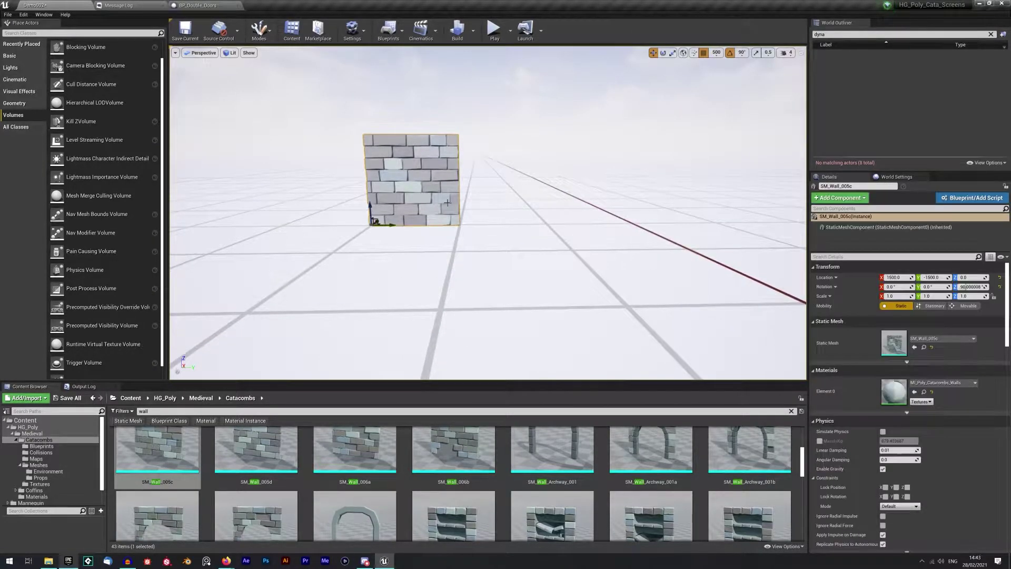
{"action": "left_click_drag", "start_coordinate": [397, 222], "coordinate": [477, 223], "text": "alt"}
{"action": "mouse_move", "coordinate": [476, 223]}
{"action": "right_mouse_down"}
{"action": "mouse_move", "coordinate": [476, 179]}
{"action": "mouse_move", "coordinate": [476, 273]}
{"action": "mouse_move", "coordinate": [477, 221]}
{"action": "right_mouse_up"}
{"action": "key", "text": "w"}
{"action": "scroll", "coordinate": [501, 234], "scroll_direction": "down", "scroll_amount": 8}
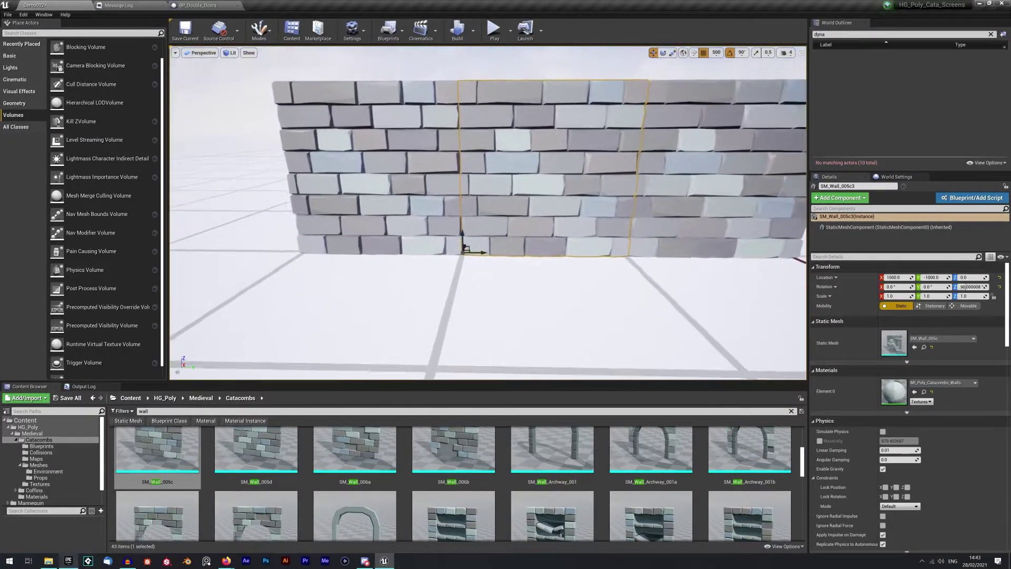
Step: Select all six walls in the row and duplicate them upward to Z 500 as a second row
{"action": "left_click", "coordinate": [449, 196], "text": "ctrl"}
{"action": "left_click", "coordinate": [571, 218], "text": "ctrl"}
{"action": "right_click_drag", "start_coordinate": [597, 221], "coordinate": [536, 195]}
{"action": "left_click", "coordinate": [508, 195], "text": "ctrl"}
{"action": "left_click", "coordinate": [426, 199], "text": "ctrl"}
{"action": "left_click", "coordinate": [370, 202], "text": "ctrl"}
{"action": "left_click_drag", "start_coordinate": [292, 211], "coordinate": [293, 88], "text": "alt"}
{"action": "right_click_drag", "start_coordinate": [647, 237], "coordinate": [609, 264]}
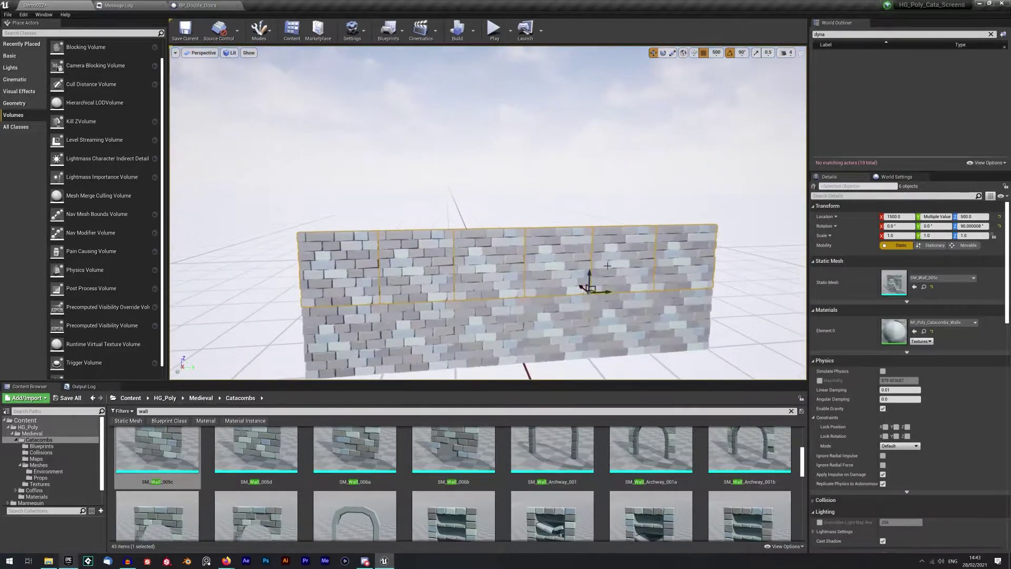
Step: Duplicate the selected row upward twice more so the wall is four rows high, and deselect it
{"action": "left_click_drag", "start_coordinate": [589, 273], "coordinate": [591, 214], "text": "alt"}
{"action": "right_click_drag", "start_coordinate": [591, 214], "coordinate": [580, 226]}
{"action": "left_click", "coordinate": [609, 90]}
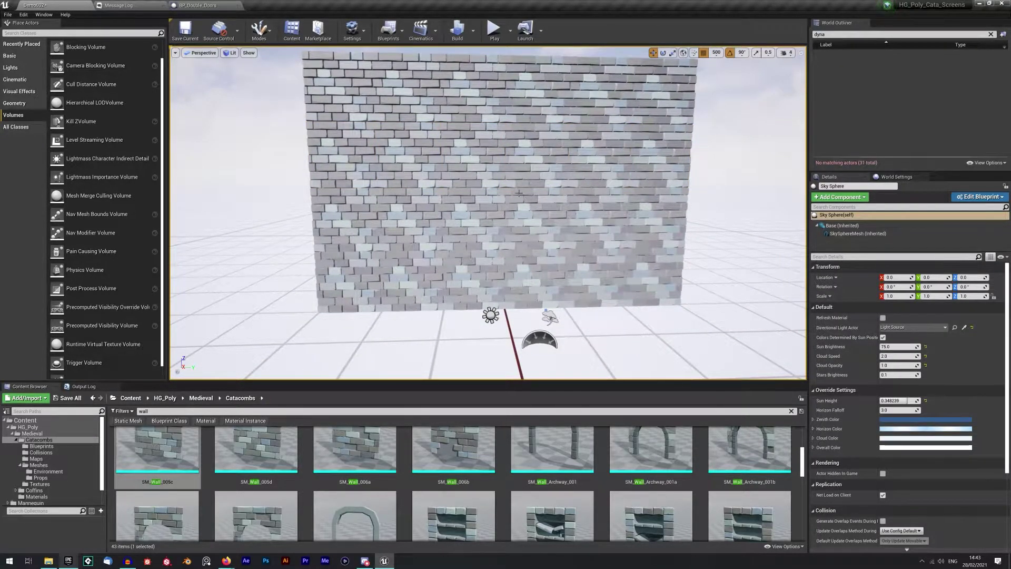
Step: Select five scattered wall pieces and replace them with SM_Wall_005d
{"action": "scroll", "coordinate": [356, 502], "scroll_direction": "up", "scroll_amount": 1}
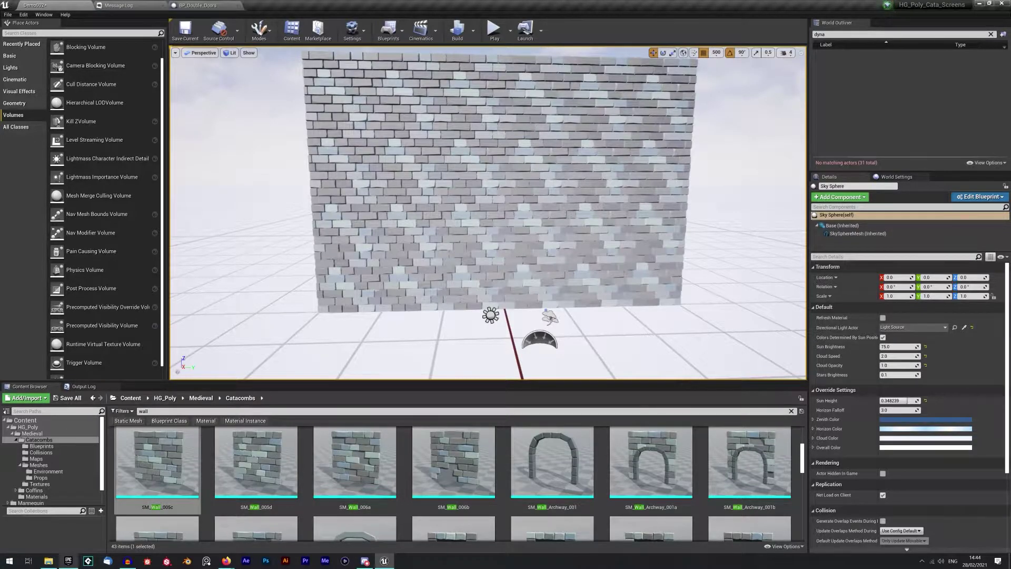
{"action": "left_click", "coordinate": [409, 100]}
{"action": "left_click", "coordinate": [525, 171], "text": "ctrl"}
{"action": "left_click", "coordinate": [651, 263], "text": "ctrl"}
{"action": "left_click", "coordinate": [662, 90], "text": "ctrl"}
{"action": "left_click", "coordinate": [256, 461]}
{"action": "right_click", "coordinate": [682, 268]}
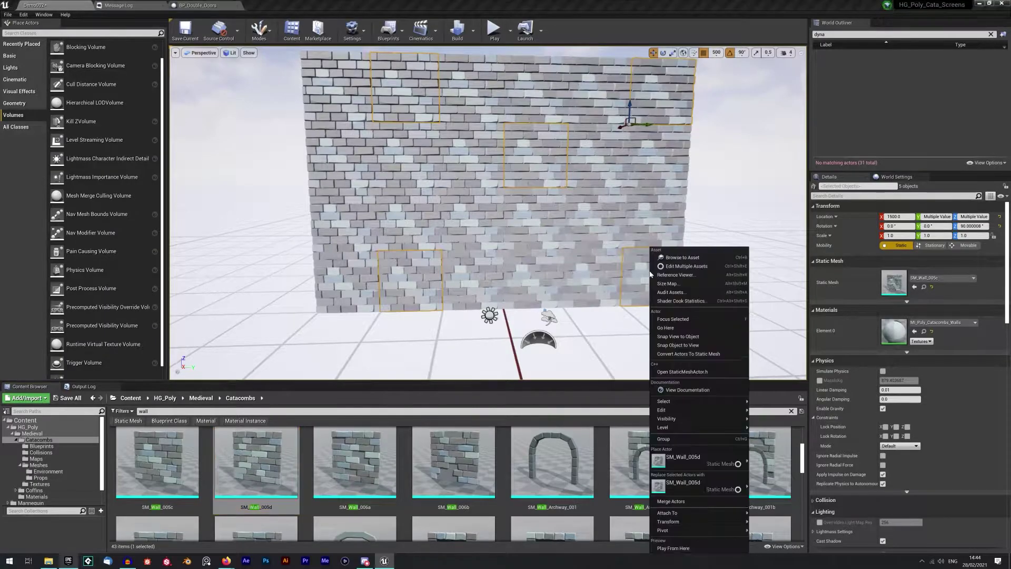
{"action": "left_click", "coordinate": [681, 462]}
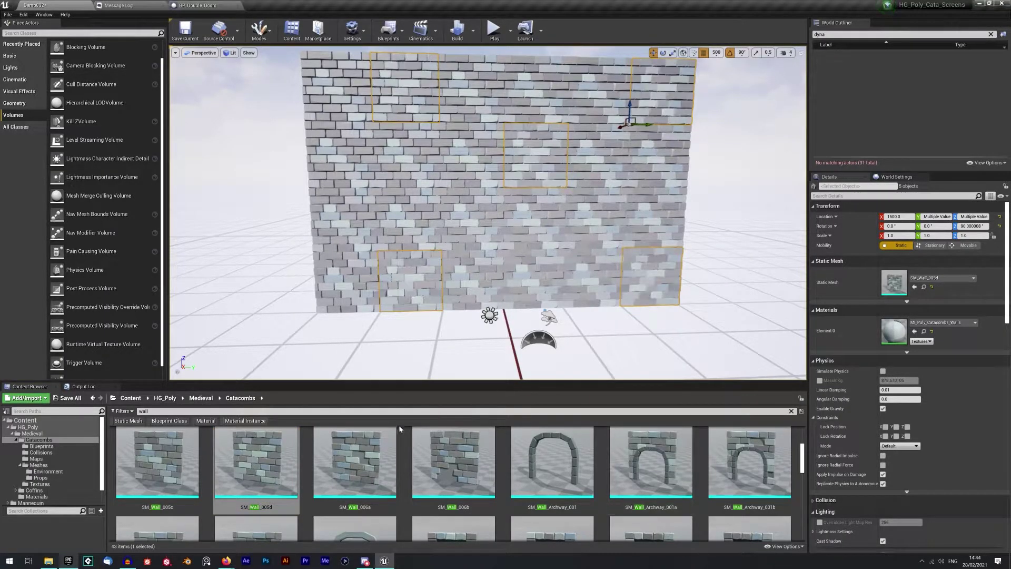
Step: Select five other scattered wall pieces and replace them with SM_Wall_006a
{"action": "left_click", "coordinate": [355, 461]}
{"action": "left_click", "coordinate": [342, 219]}
{"action": "left_click", "coordinate": [508, 87], "text": "ctrl"}
{"action": "left_click", "coordinate": [629, 169], "text": "ctrl"}
{"action": "left_click", "coordinate": [590, 279], "text": "ctrl"}
{"action": "left_click", "coordinate": [437, 286], "text": "ctrl"}
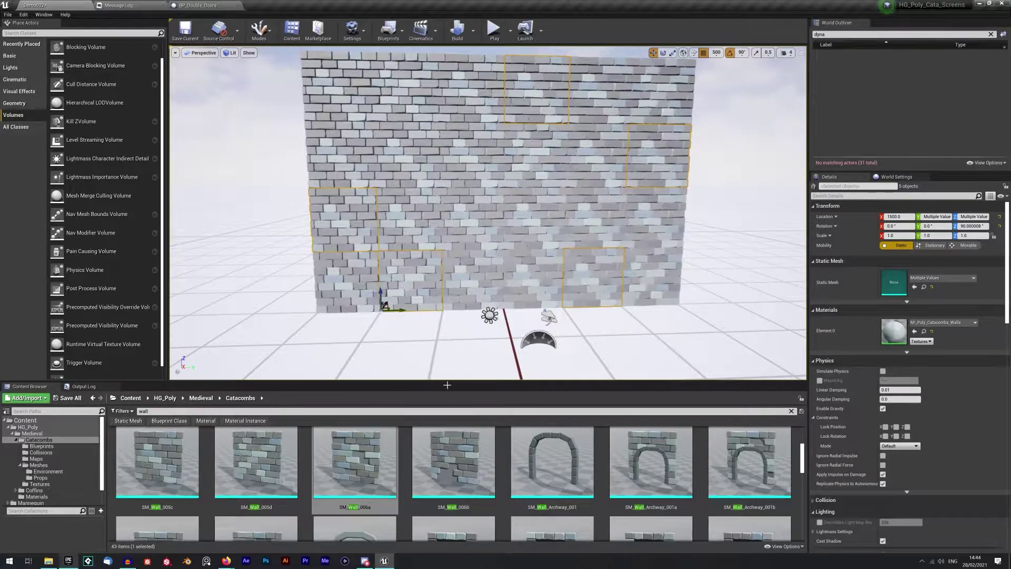
{"action": "right_click", "coordinate": [422, 314]}
{"action": "left_click", "coordinate": [458, 482]}
{"action": "left_click", "coordinate": [458, 482]}
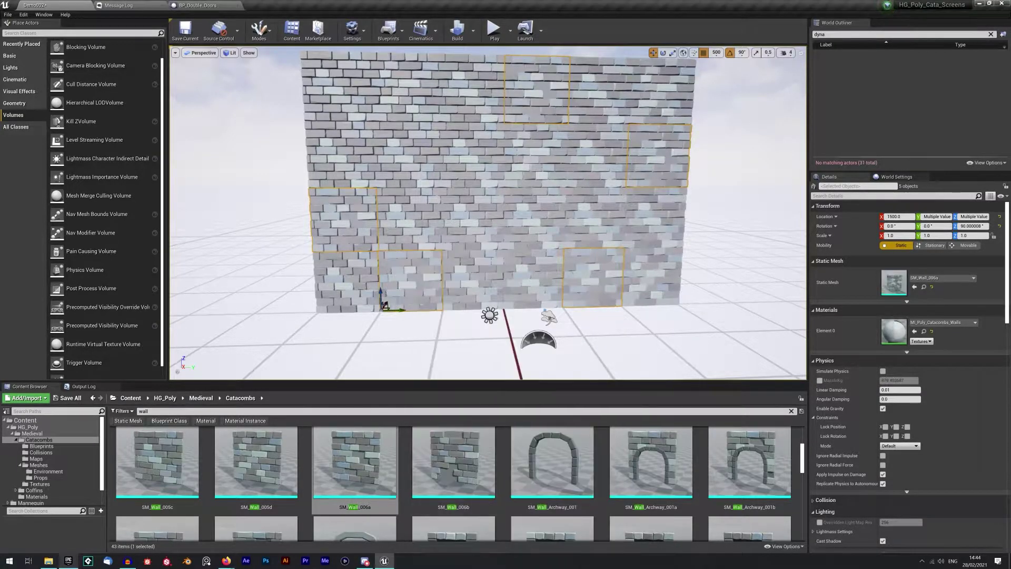
Step: Replace three scattered wall pieces with the broken variant SM_Wall_006b and clear the selection
{"action": "left_click", "coordinate": [342, 156]}
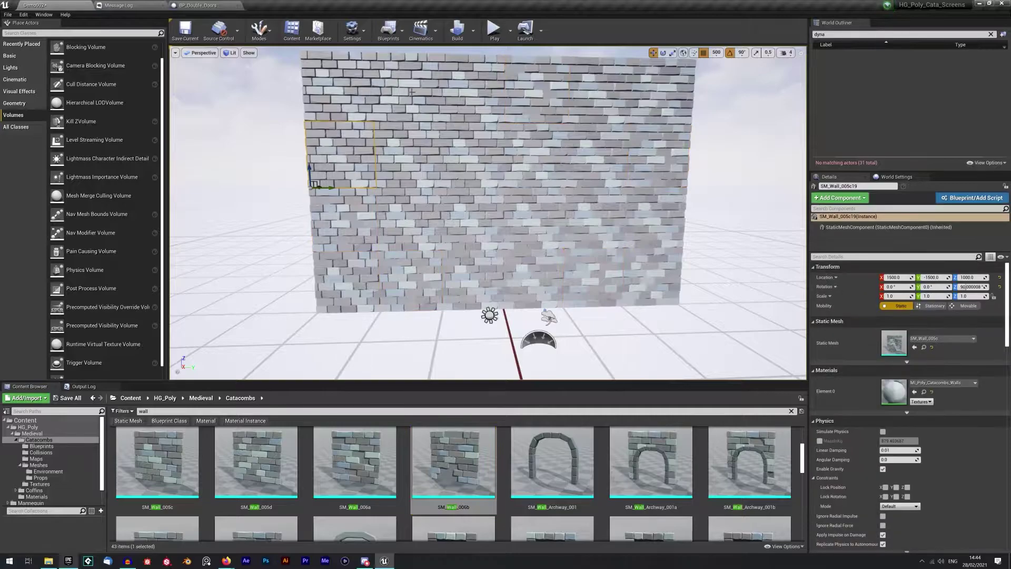
{"action": "left_click", "coordinate": [416, 88], "text": "ctrl"}
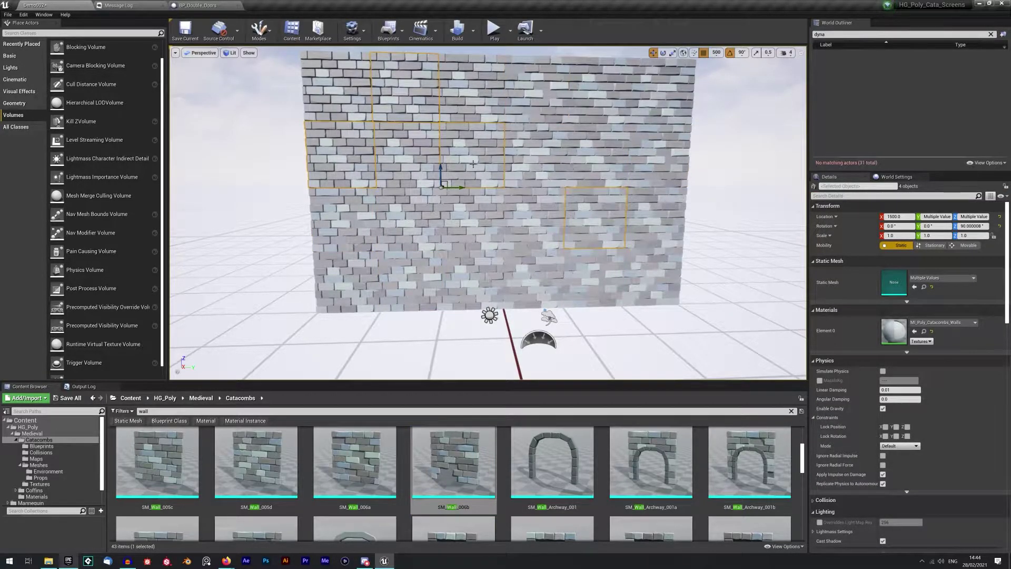
{"action": "right_click", "coordinate": [592, 221]}
{"action": "left_click", "coordinate": [634, 457]}
{"action": "right_click_drag", "start_coordinate": [627, 316], "coordinate": [634, 284]}
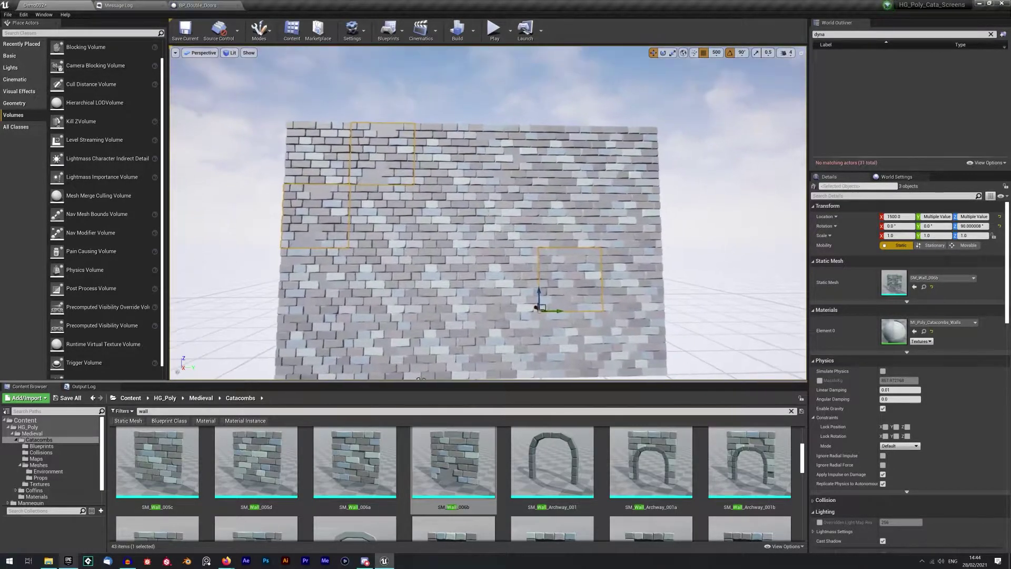
{"action": "left_click", "coordinate": [694, 219]}
{"action": "right_click_drag", "start_coordinate": [695, 219], "coordinate": [695, 255]}
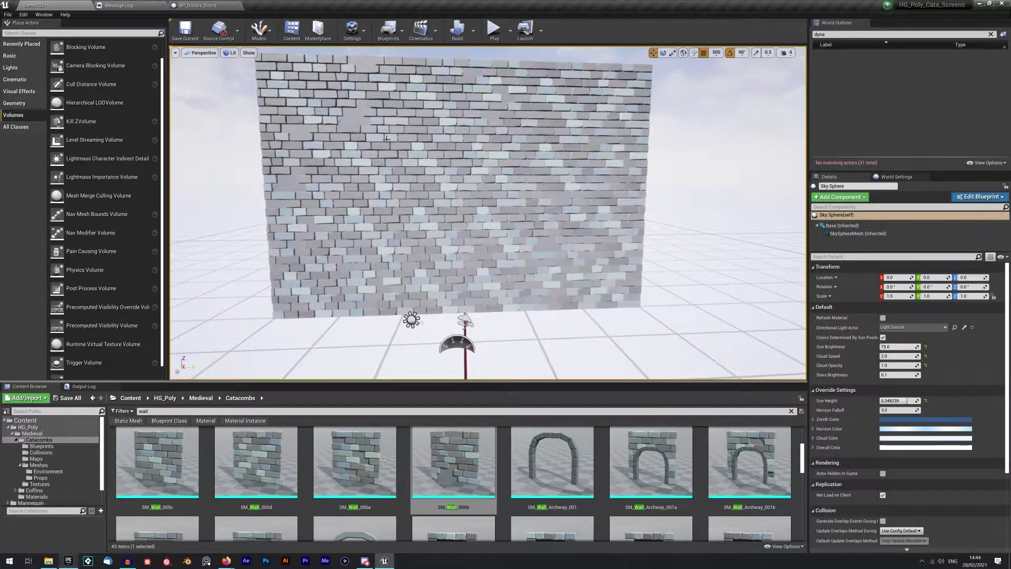
Step: Replace the broken wall piece in the top row with SM_Wall_006a and review the whole wall
{"action": "left_click", "coordinate": [379, 116]}
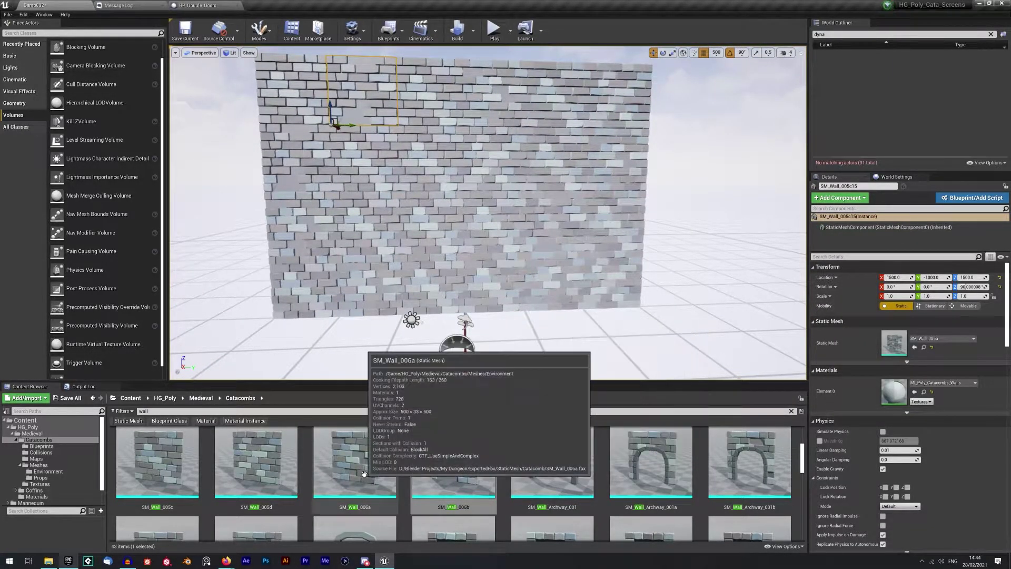
{"action": "left_click", "coordinate": [364, 474]}
{"action": "right_click", "coordinate": [367, 116]}
{"action": "left_click", "coordinate": [411, 347]}
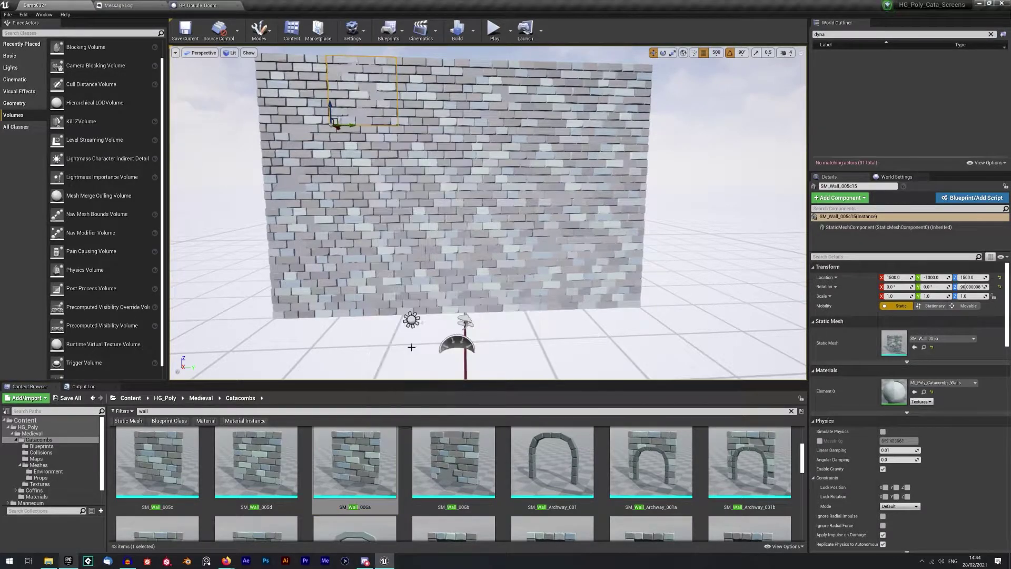
{"action": "right_click_drag", "start_coordinate": [624, 227], "coordinate": [624, 210]}
{"action": "left_click", "coordinate": [696, 193]}
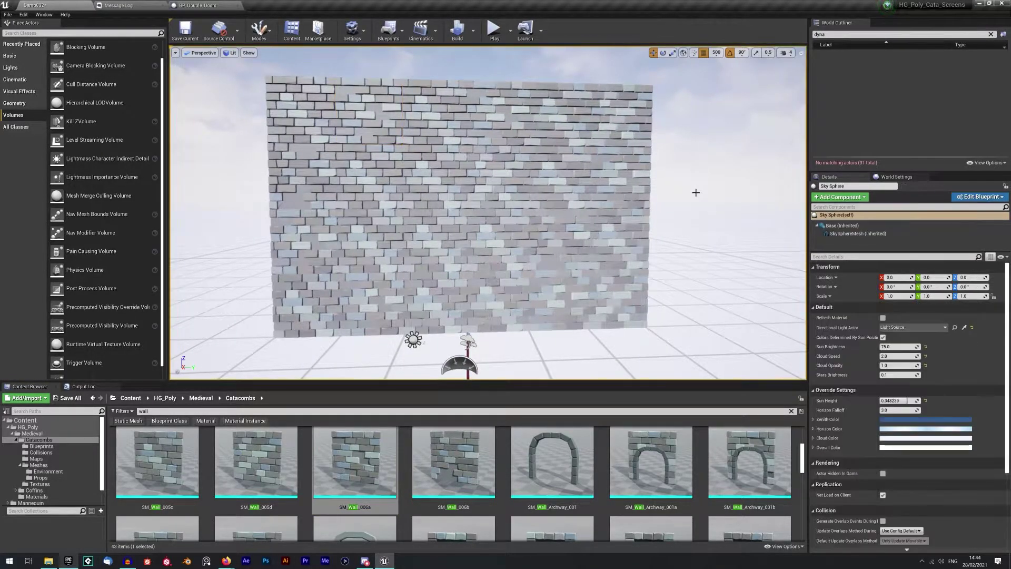
{"action": "right_click_drag", "start_coordinate": [695, 192], "coordinate": [685, 190]}
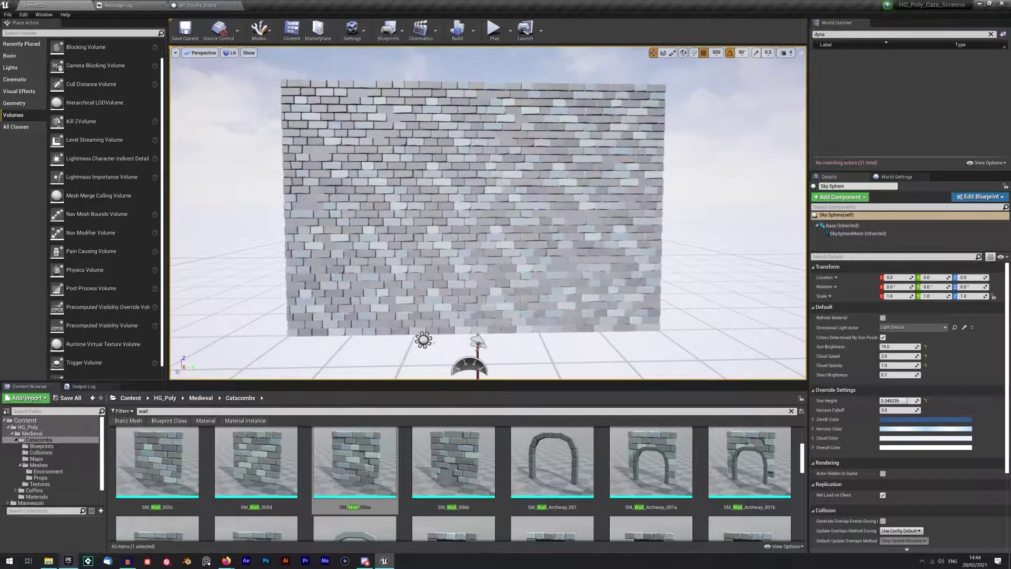
Step: Replace the bottom-row wall piece at Y 0 with the half-height grate SM_Wall_Grate_Half_001
{"action": "left_click", "coordinate": [500, 312]}
{"action": "right_click_drag", "start_coordinate": [497, 317], "coordinate": [490, 332]}
{"action": "key", "text": "s"}
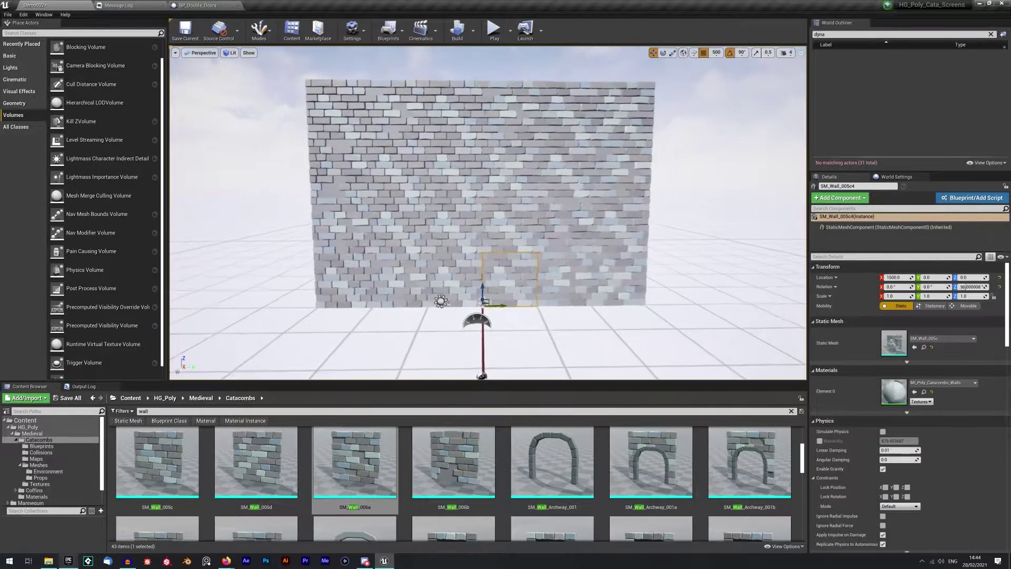
{"action": "scroll", "coordinate": [480, 527], "scroll_direction": "down", "scroll_amount": 5}
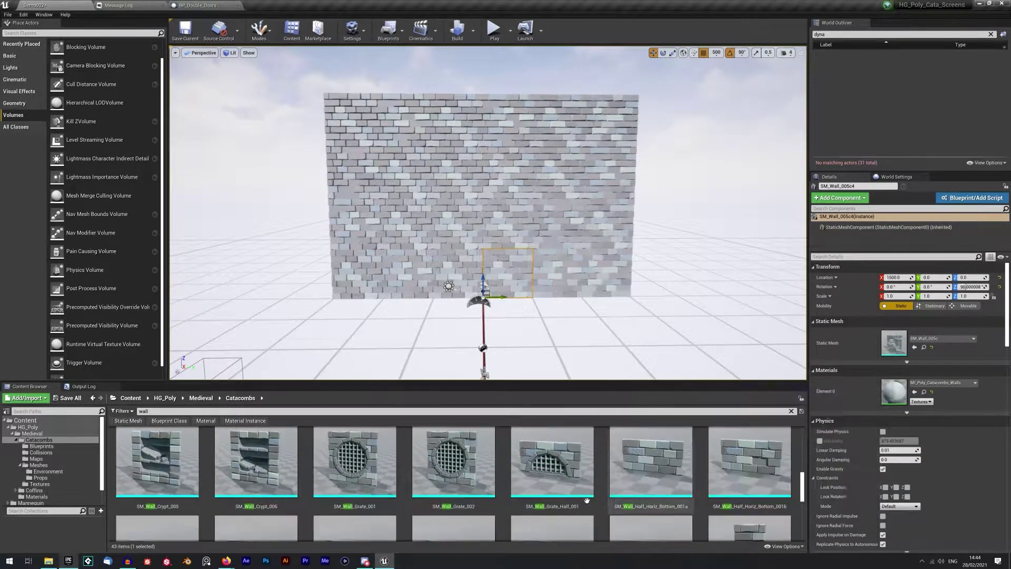
{"action": "right_click", "coordinate": [561, 465]}
{"action": "right_click", "coordinate": [515, 284]}
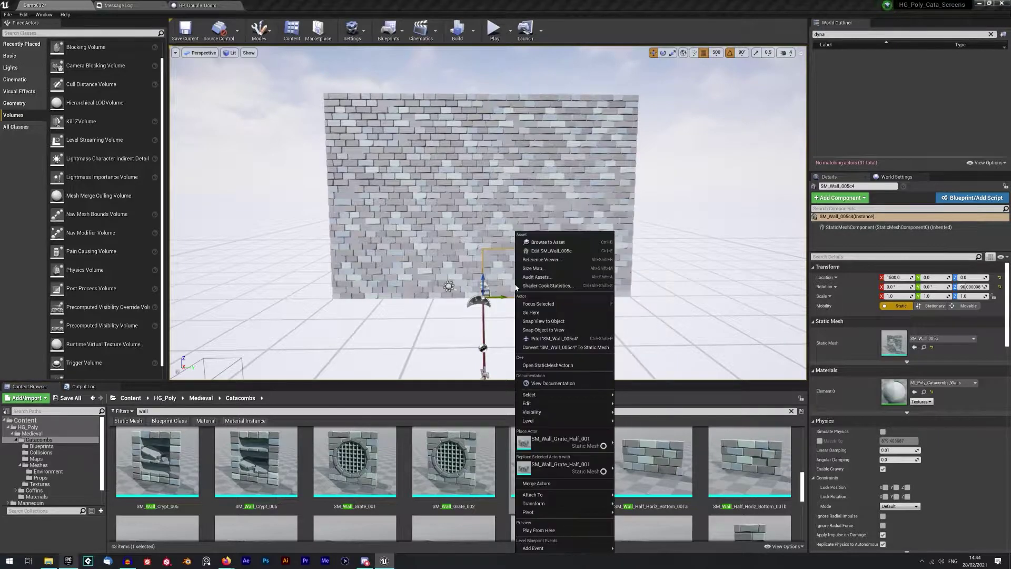
{"action": "left_click", "coordinate": [574, 468]}
{"action": "scroll", "coordinate": [636, 332], "scroll_direction": "up", "scroll_amount": 6}
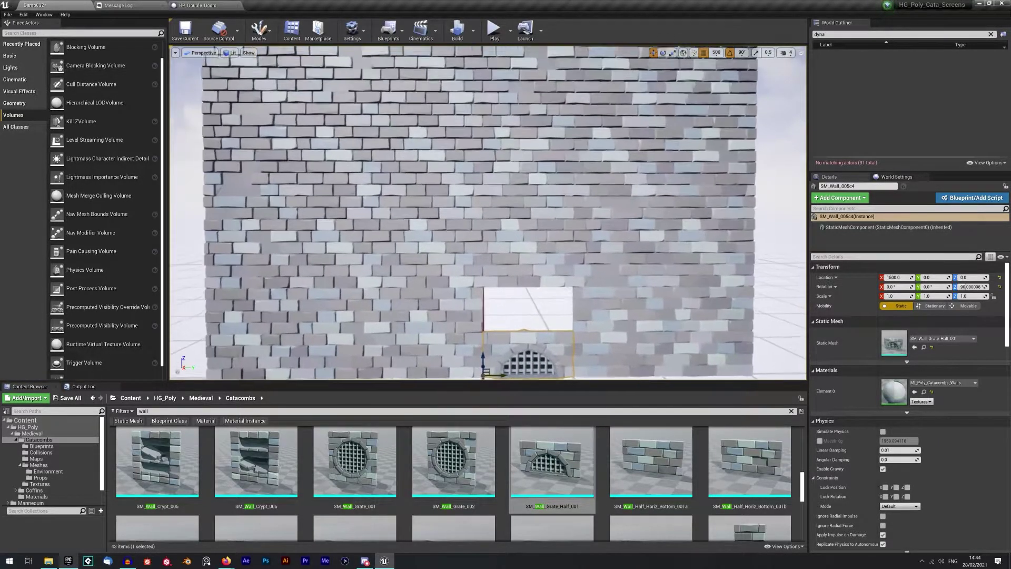
{"action": "scroll", "coordinate": [636, 333], "scroll_direction": "down", "scroll_amount": 8}
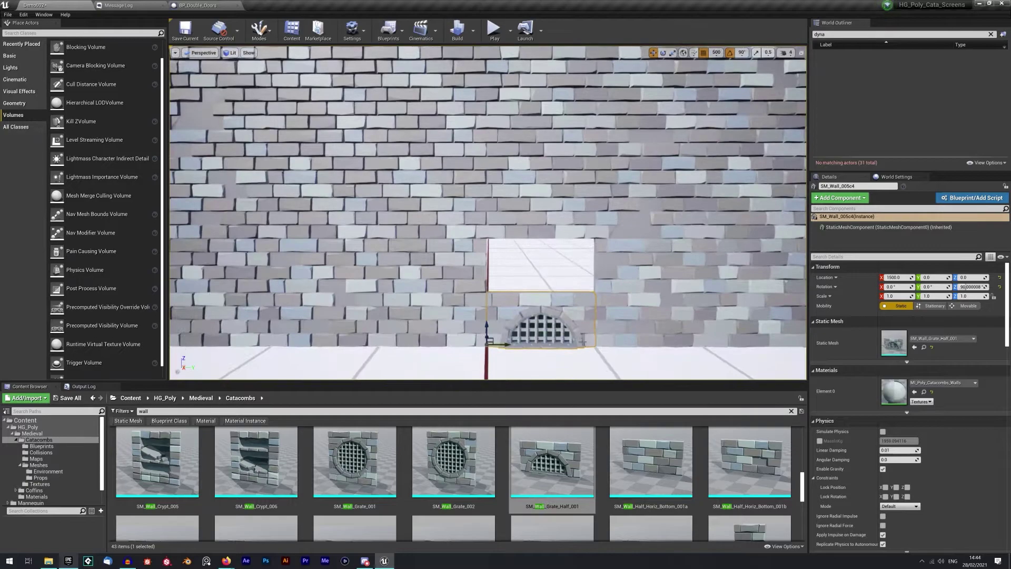
Step: Duplicate the half-height grate upward, set the position snap to 250, and lower the copy to Z 250
{"action": "left_click_drag", "start_coordinate": [492, 269], "coordinate": [494, 251], "text": "alt"}
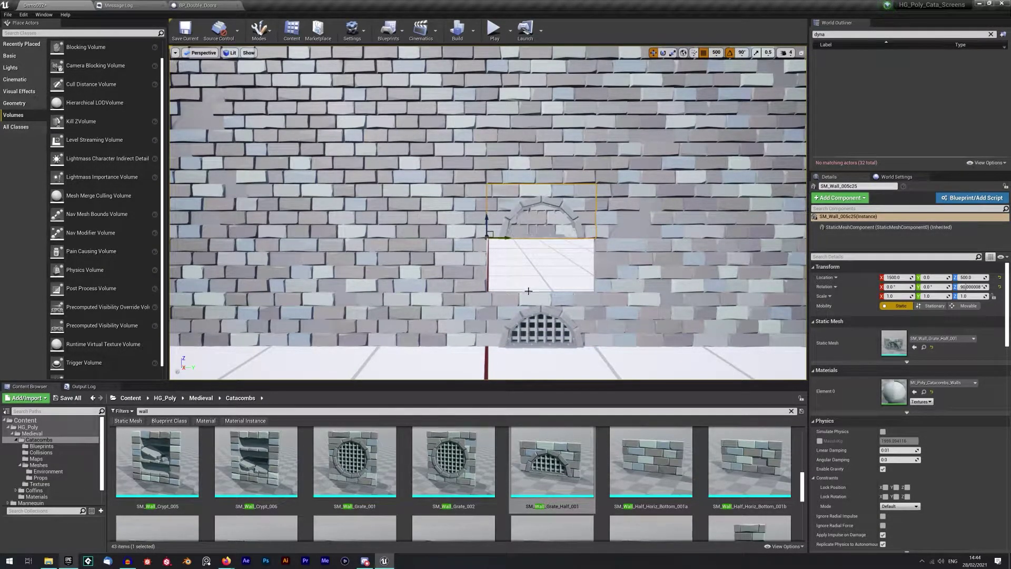
{"action": "left_click", "coordinate": [716, 53]}
{"action": "left_click", "coordinate": [719, 117]}
{"action": "key", "text": "s"}
{"action": "right_click_drag", "start_coordinate": [489, 218], "coordinate": [491, 219]}
{"action": "key", "text": "w"}
{"action": "left_click_drag", "start_coordinate": [493, 220], "coordinate": [495, 273]}
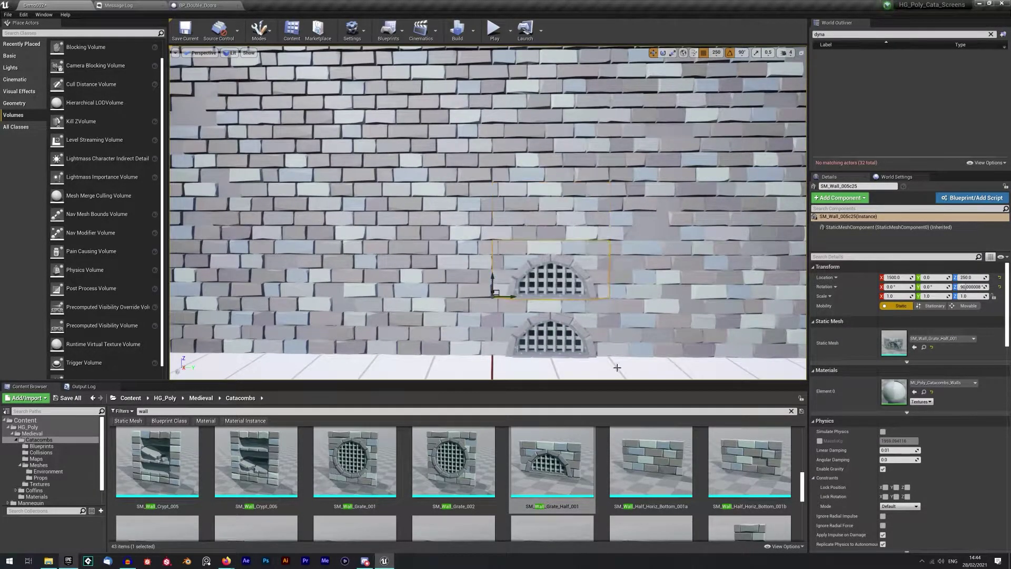
Step: Replace the upper grate copy with the half-height wall SM_Wall_Half_Horiz_Bottom_001a
{"action": "left_click", "coordinate": [651, 463]}
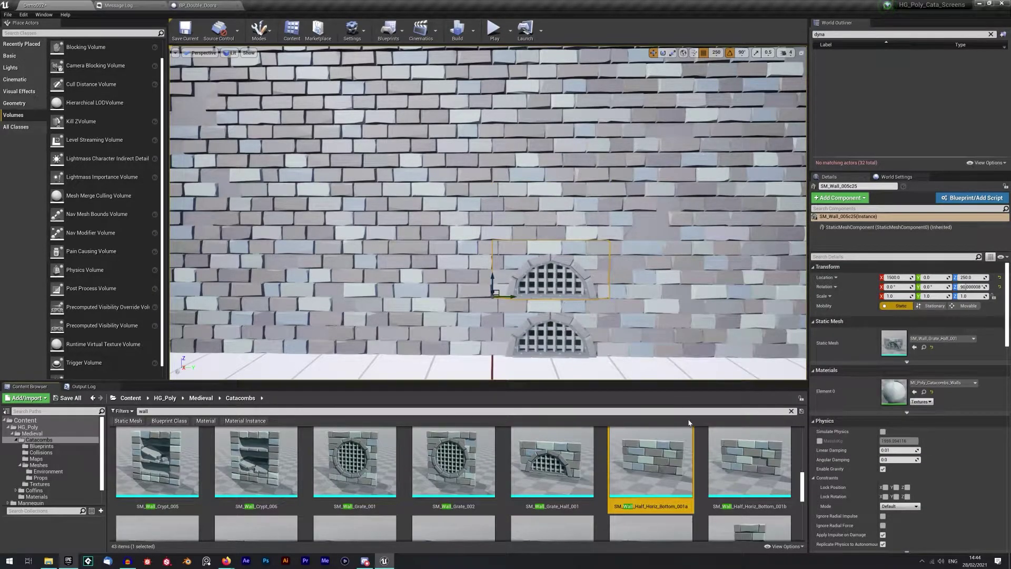
{"action": "right_click", "coordinate": [666, 453]}
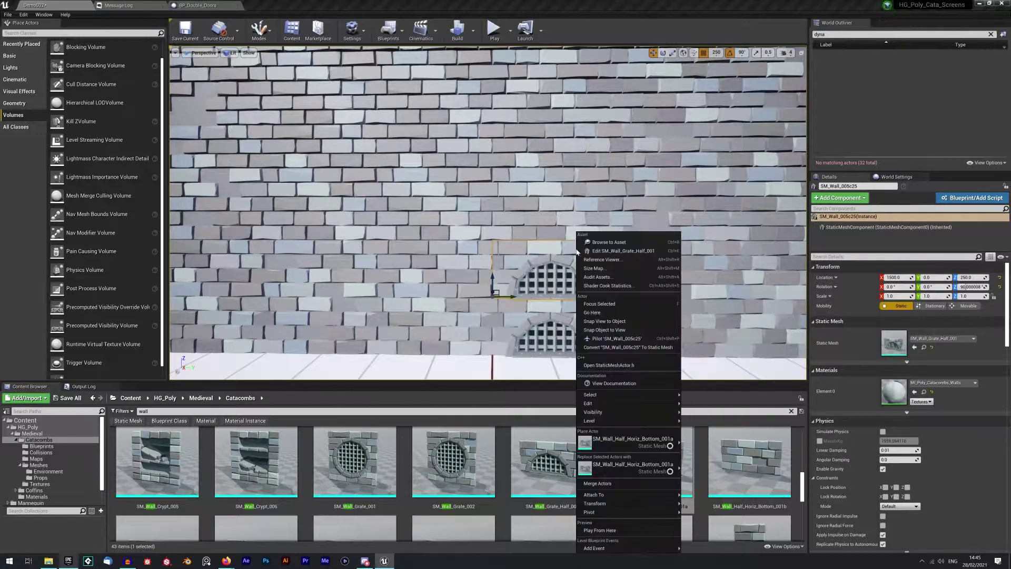
{"action": "left_click", "coordinate": [640, 410]}
{"action": "left_click", "coordinate": [653, 356]}
{"action": "right_click_drag", "start_coordinate": [687, 331], "coordinate": [745, 328]}
{"action": "left_click", "coordinate": [745, 461]}
{"action": "right_click_drag", "start_coordinate": [623, 258], "coordinate": [614, 260]}
Step: Replace the half-height piece above the grate with SM_Wall_Half_Horiz_Top_002a
{"action": "scroll", "coordinate": [573, 455], "scroll_direction": "down", "scroll_amount": 4}
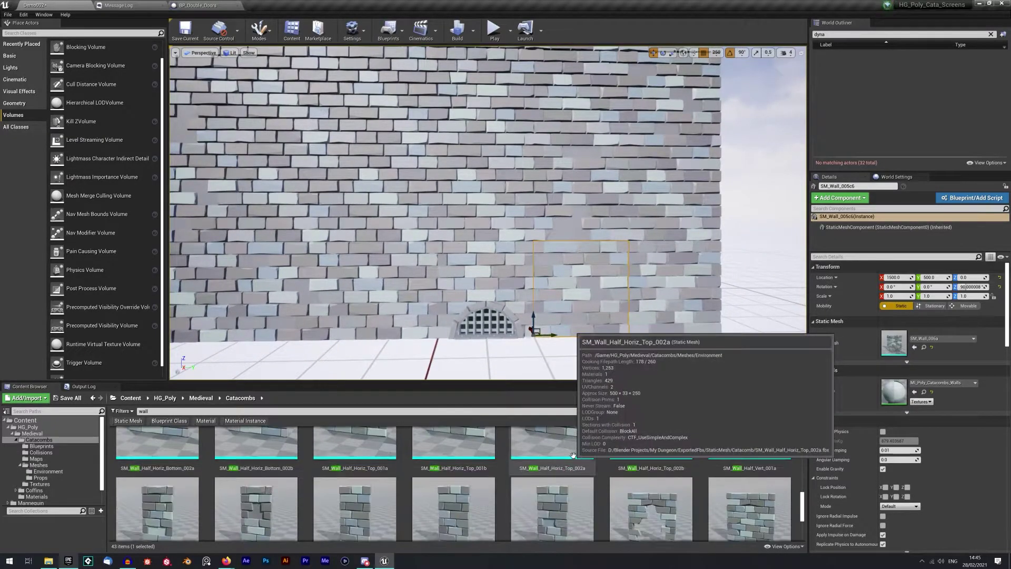
{"action": "scroll", "coordinate": [573, 455], "scroll_direction": "up", "scroll_amount": 1}
{"action": "left_click", "coordinate": [574, 459]}
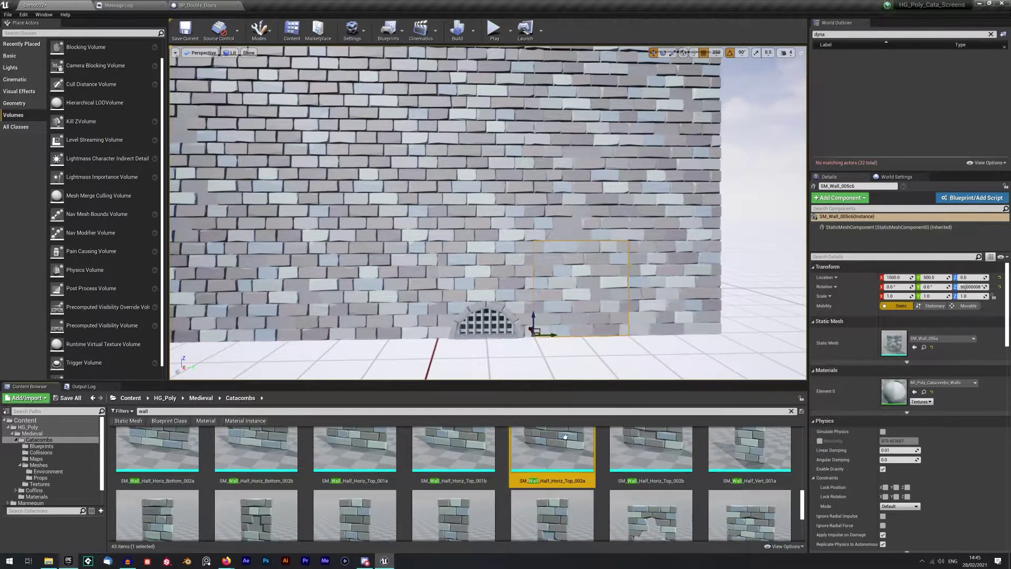
{"action": "key", "text": "w"}
{"action": "right_click_drag", "start_coordinate": [558, 295], "coordinate": [494, 298]}
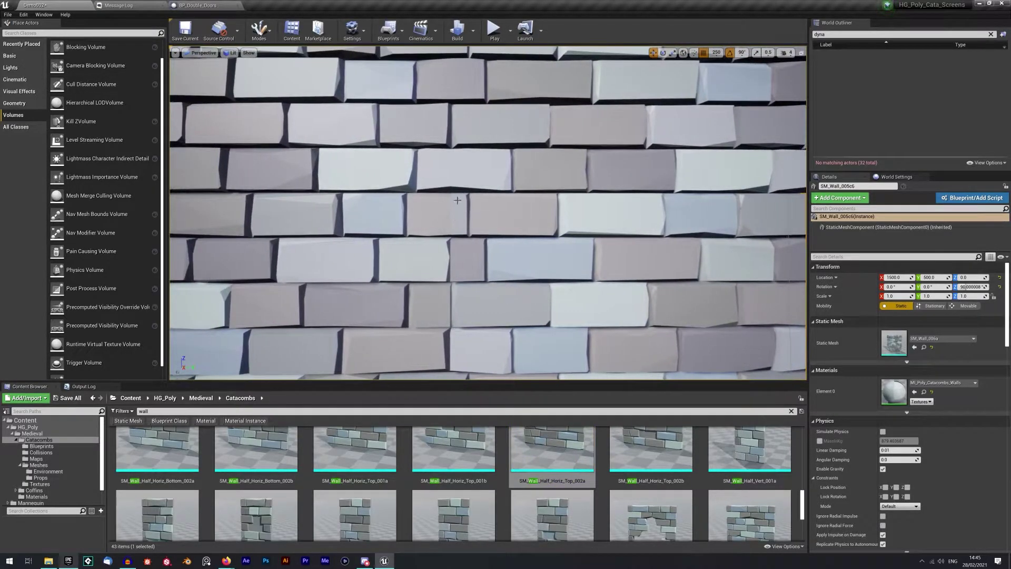
{"action": "right_click", "coordinate": [551, 267]}
{"action": "left_click", "coordinate": [589, 468]}
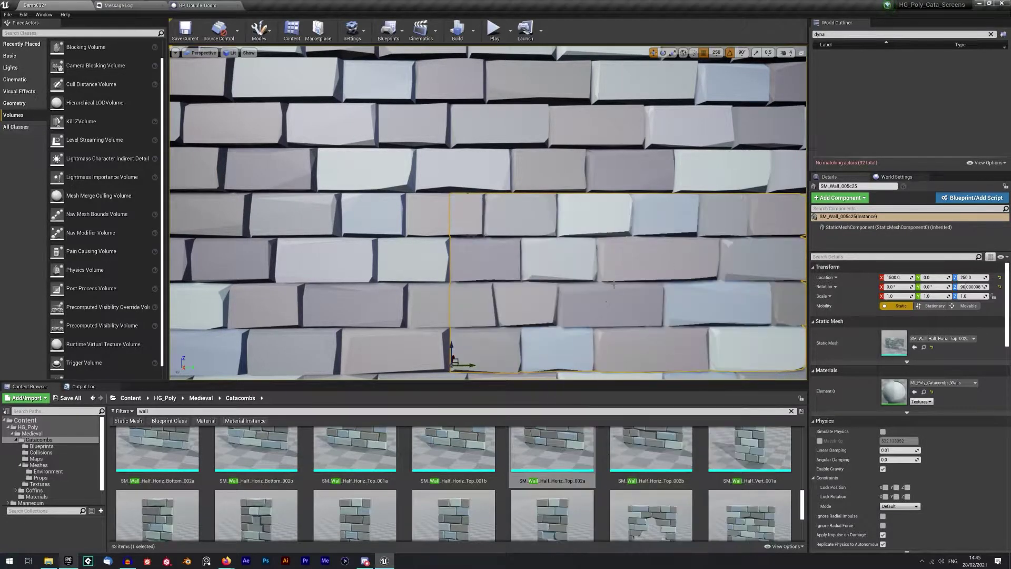
Step: Clear the selection and examine the assembled wall around the grate and at its open end
{"action": "left_click", "coordinate": [610, 167]}
{"action": "key", "text": "s"}
{"action": "right_click_drag", "start_coordinate": [611, 167], "coordinate": [669, 170]}
{"action": "left_click", "coordinate": [711, 179]}
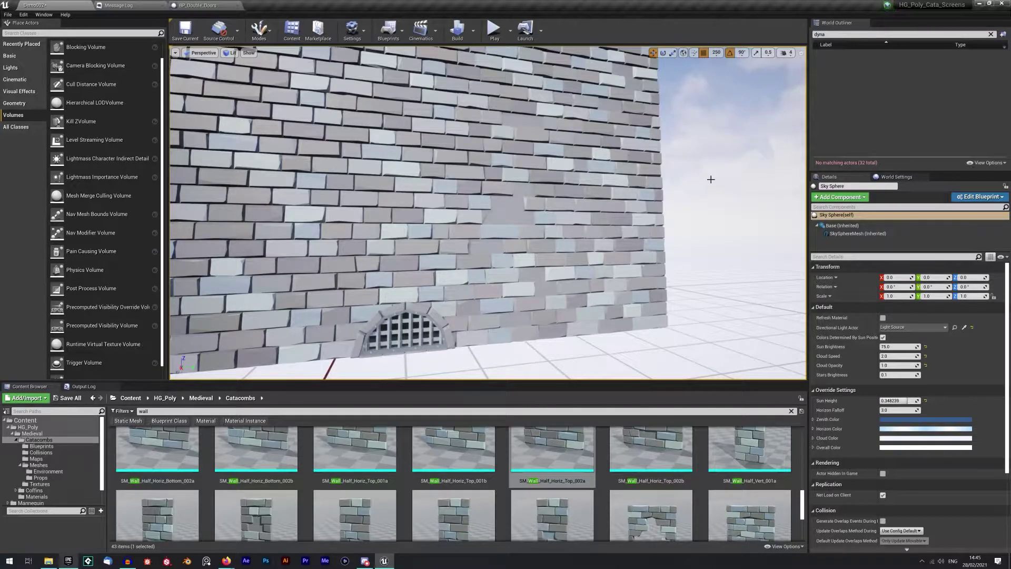
{"action": "key", "text": "w"}
{"action": "mouse_move", "coordinate": [632, 247]}
{"action": "right_mouse_down"}
{"action": "mouse_move", "coordinate": [680, 264]}
{"action": "mouse_move", "coordinate": [674, 250]}
{"action": "mouse_move", "coordinate": [632, 247]}
{"action": "right_mouse_up"}
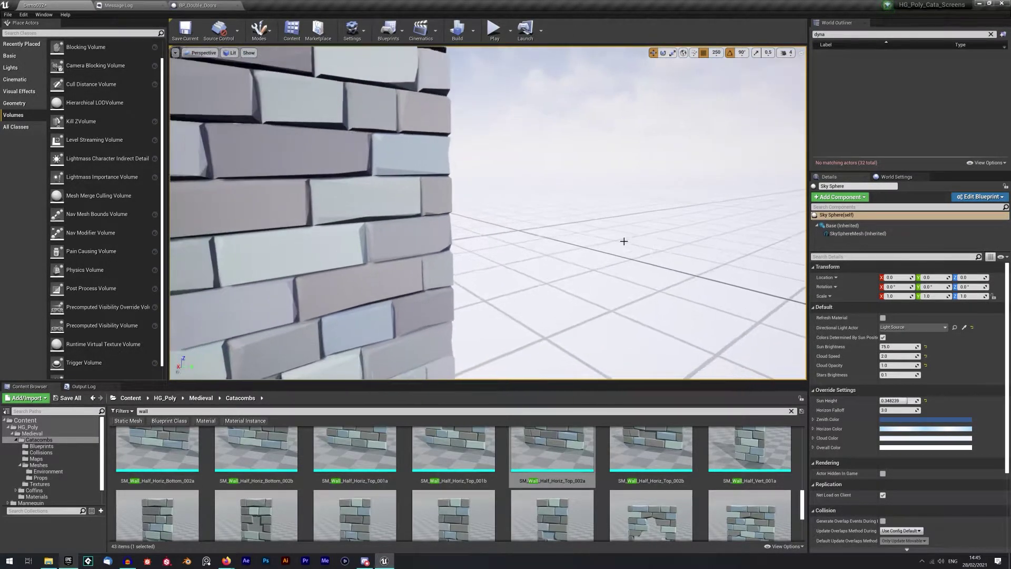
Step: Pick out the stacked wall pieces at the open end, then clear the selection and examine the wall from end to end
{"action": "right_click_drag", "start_coordinate": [466, 314], "coordinate": [416, 315]}
{"action": "key", "text": "s"}
{"action": "key", "text": "s"}
{"action": "left_click", "coordinate": [505, 263]}
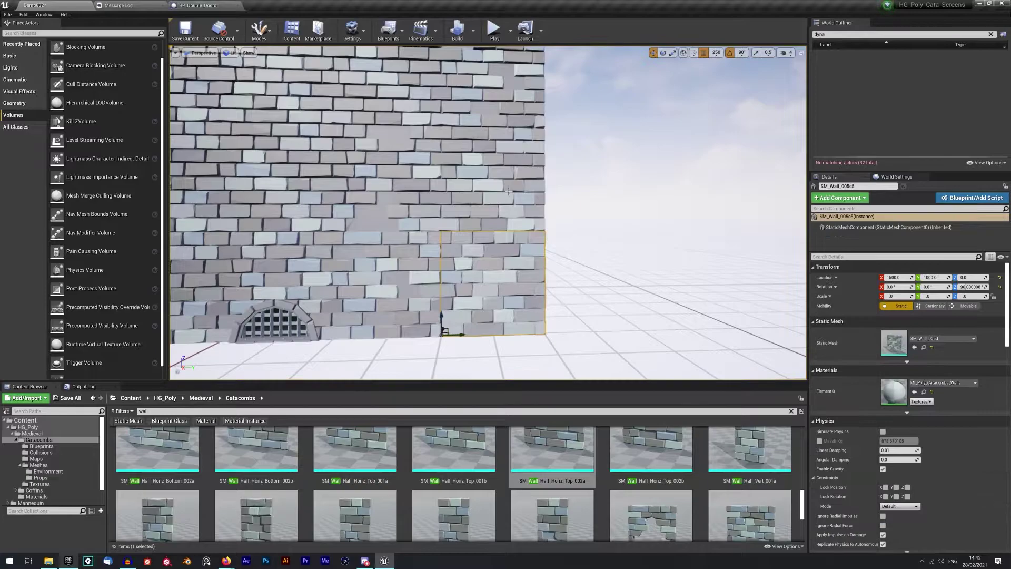
{"action": "left_click", "coordinate": [508, 191], "text": "ctrl"}
{"action": "left_click", "coordinate": [516, 79], "text": "ctrl"}
{"action": "right_click_drag", "start_coordinate": [516, 79], "coordinate": [516, 65]}
{"action": "key", "text": "s"}
{"action": "right_click_drag", "start_coordinate": [579, 140], "coordinate": [564, 149]}
{"action": "key", "text": "s"}
{"action": "key", "text": "w"}
{"action": "key", "text": "a"}
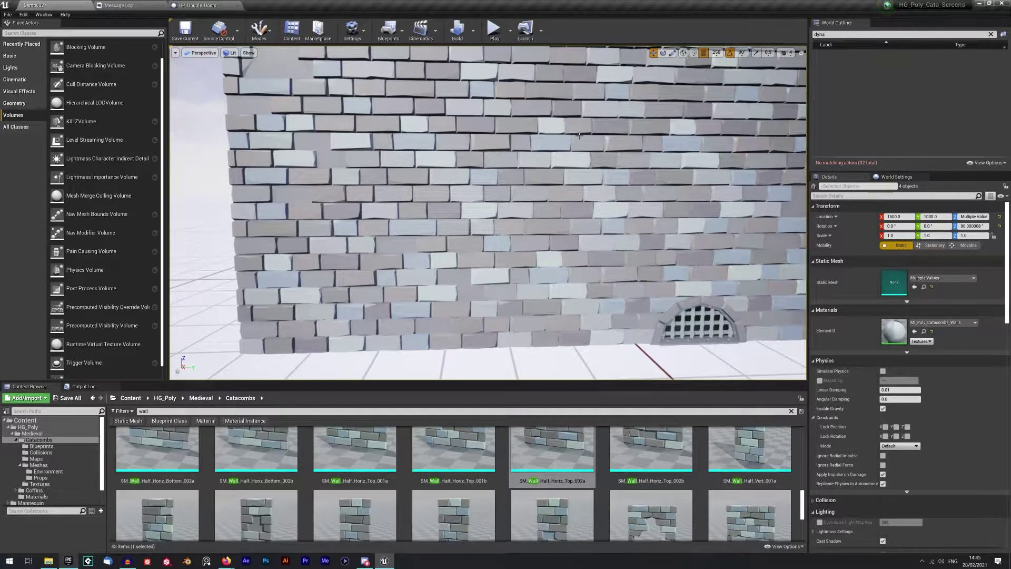
{"action": "right_click_drag", "start_coordinate": [610, 178], "coordinate": [581, 178]}
{"action": "left_click", "coordinate": [686, 163]}
{"action": "mouse_move", "coordinate": [686, 163]}
{"action": "right_mouse_down"}
{"action": "mouse_move", "coordinate": [697, 161]}
{"action": "mouse_move", "coordinate": [676, 164]}
{"action": "right_mouse_up"}
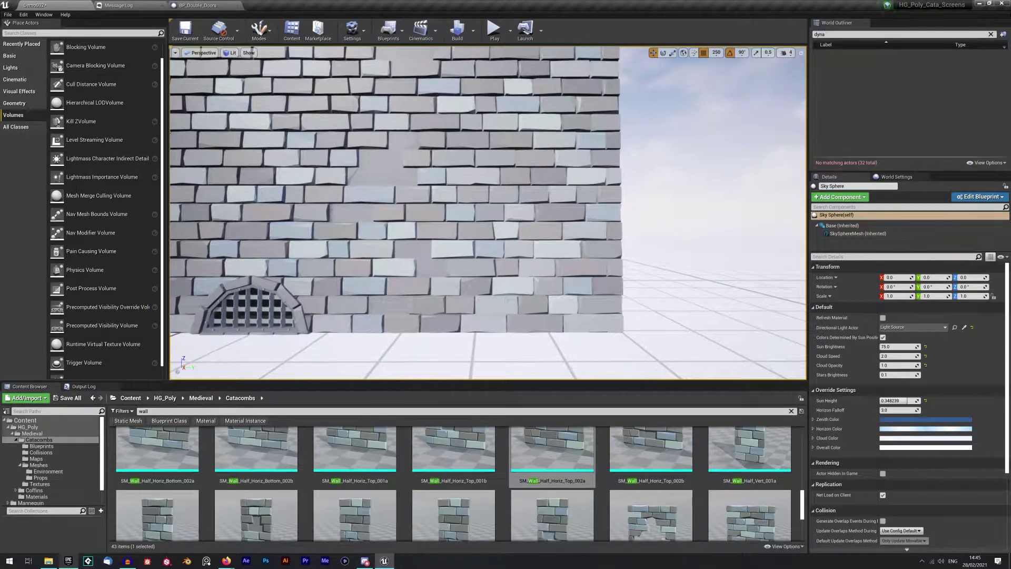
{"action": "scroll", "coordinate": [478, 470], "scroll_direction": "up", "scroll_amount": 2}
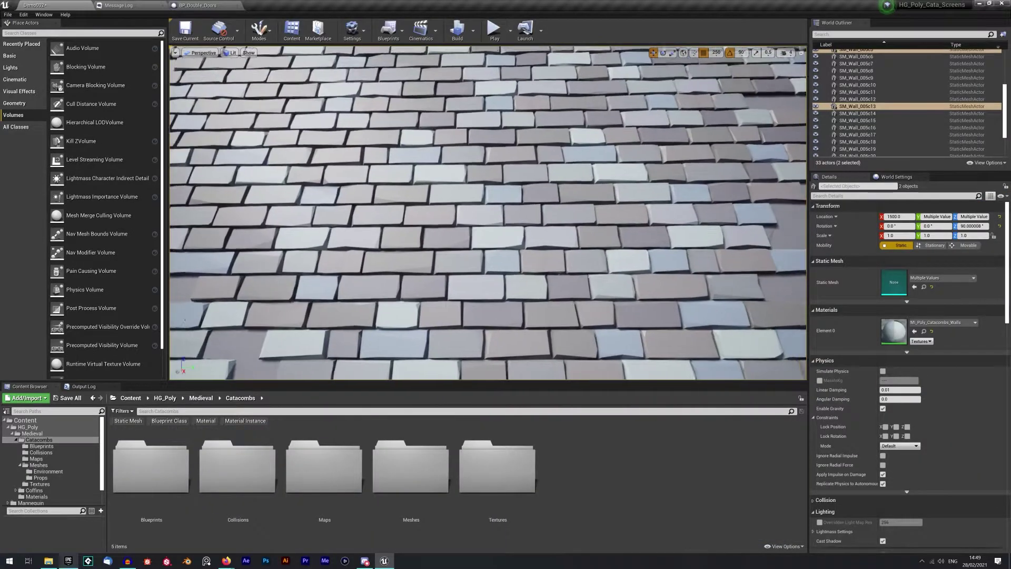
Step: Delete all wall pieces in the upper rows, keeping only the bottom row with the grate
{"action": "right_click_drag", "start_coordinate": [488, 210], "coordinate": [483, 213]}
{"action": "scroll", "coordinate": [487, 213], "scroll_direction": "down", "scroll_amount": 6}
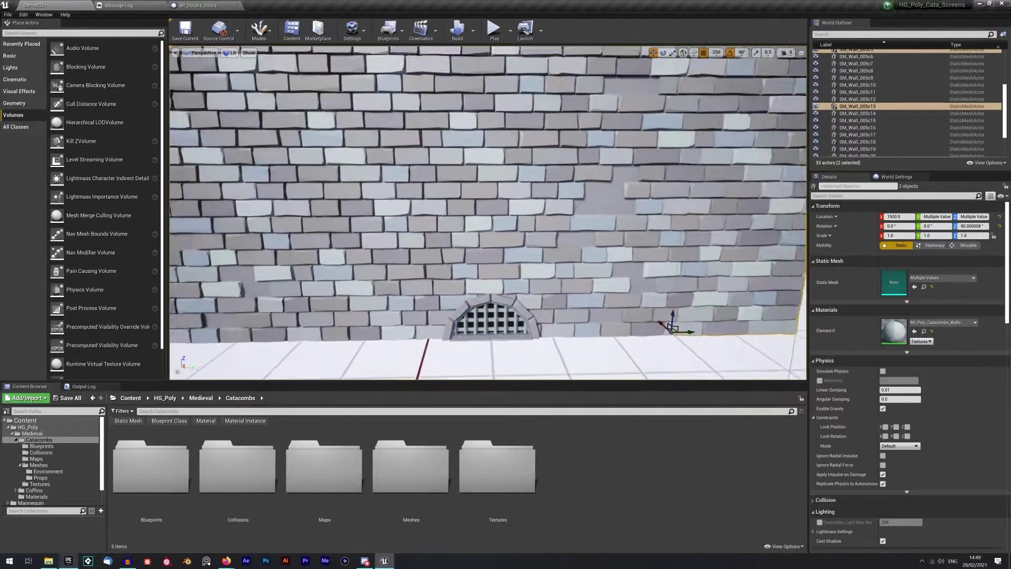
{"action": "right_click_drag", "start_coordinate": [415, 128], "coordinate": [415, 126]}
{"action": "left_click", "coordinate": [415, 127]}
{"action": "left_click", "coordinate": [329, 132], "text": "ctrl"}
{"action": "left_click", "coordinate": [364, 138], "text": "ctrl"}
{"action": "left_click", "coordinate": [465, 142], "text": "ctrl"}
{"action": "left_click", "coordinate": [535, 136], "text": "ctrl"}
{"action": "left_click", "coordinate": [585, 131], "text": "ctrl"}
{"action": "left_click", "coordinate": [584, 135], "text": "ctrl"}
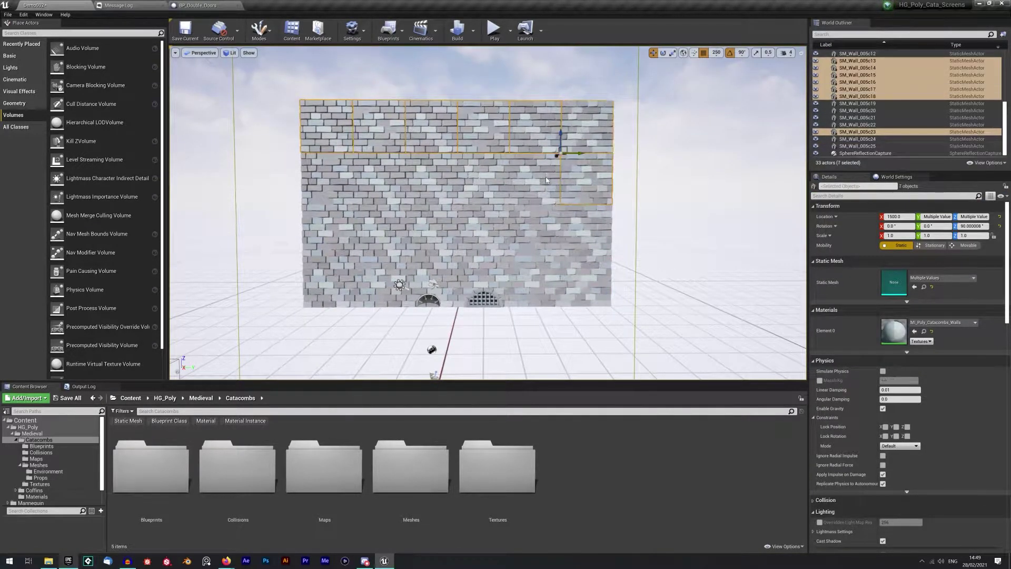
{"action": "left_click", "coordinate": [534, 174], "text": "ctrl"}
{"action": "left_click", "coordinate": [482, 174], "text": "ctrl"}
{"action": "left_click", "coordinate": [432, 173], "text": "ctrl"}
{"action": "left_click", "coordinate": [366, 181], "text": "ctrl"}
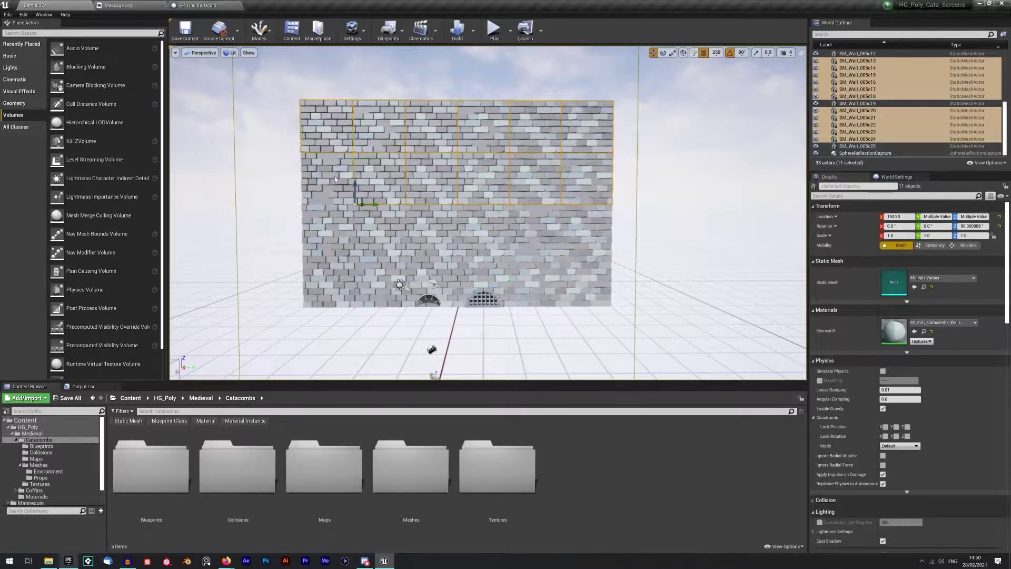
{"action": "left_click", "coordinate": [316, 179], "text": "ctrl"}
{"action": "left_click", "coordinate": [316, 232], "text": "ctrl"}
{"action": "left_click", "coordinate": [395, 229], "text": "ctrl"}
{"action": "left_click", "coordinate": [431, 231], "text": "ctrl"}
{"action": "left_click", "coordinate": [483, 230], "text": "ctrl"}
{"action": "left_click", "coordinate": [533, 232], "text": "ctrl"}
{"action": "left_click", "coordinate": [582, 228], "text": "ctrl"}
{"action": "key", "text": "Delete"}
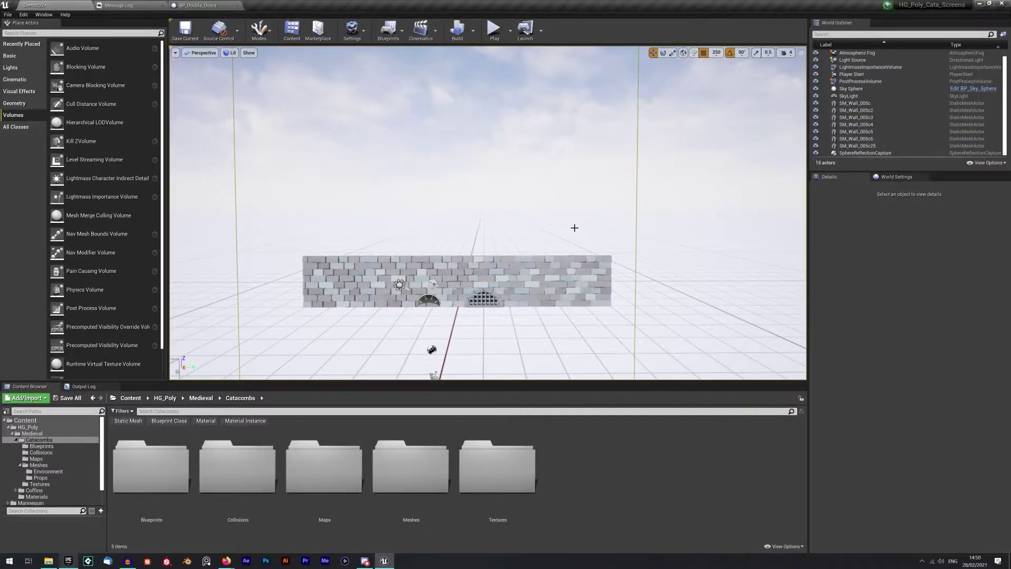
Step: Delete the remaining wall pieces of the bottom row around and above the half-height grate, keeping only the grate
{"action": "left_click", "coordinate": [582, 259]}
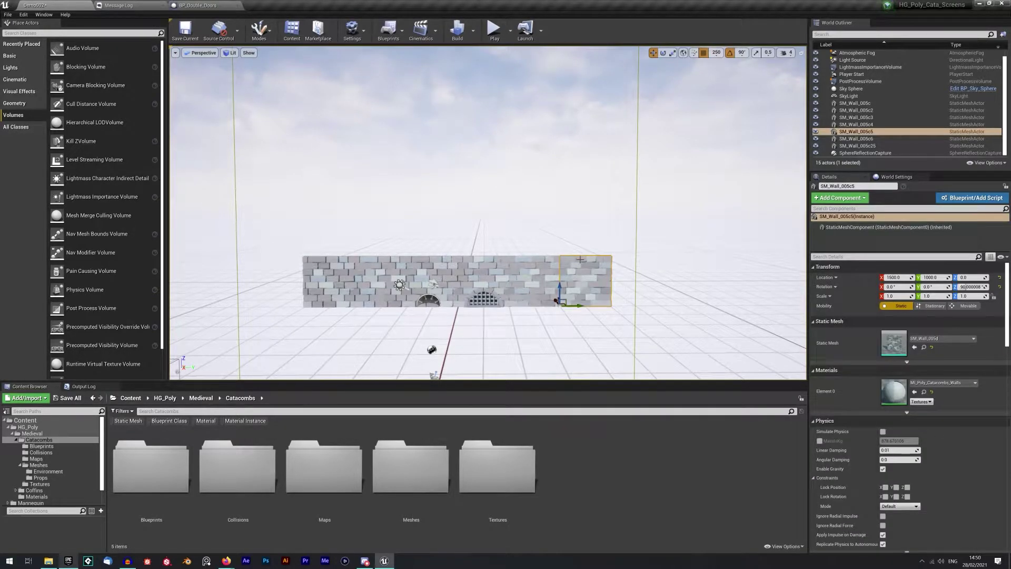
{"action": "right_click_drag", "start_coordinate": [600, 258], "coordinate": [685, 289]}
{"action": "key", "text": "a"}
{"action": "right_click_drag", "start_coordinate": [758, 214], "coordinate": [738, 214]}
{"action": "key", "text": "d"}
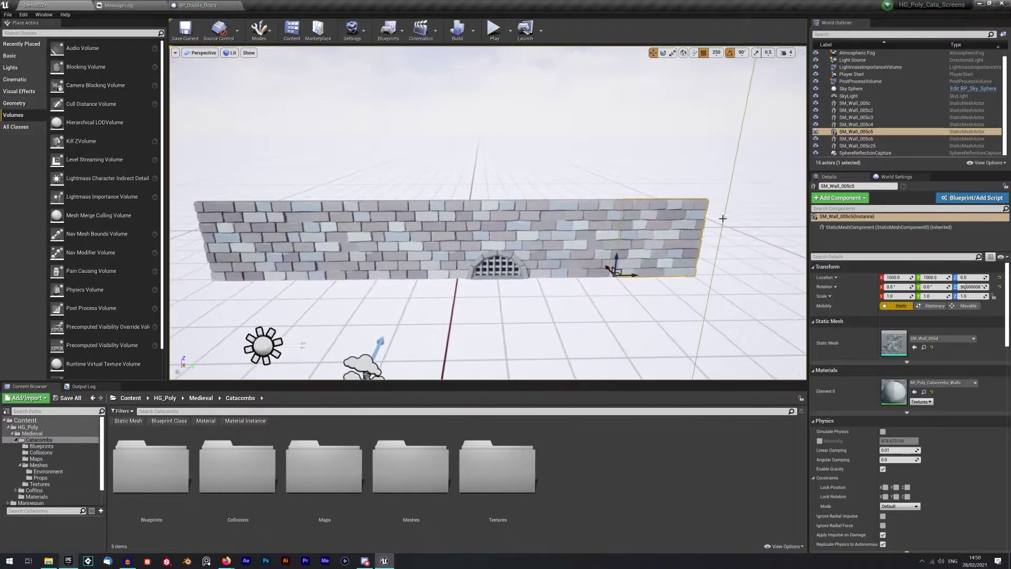
{"action": "left_click", "coordinate": [581, 223], "text": "ctrl"}
{"action": "left_click", "coordinate": [500, 225], "text": "ctrl"}
{"action": "left_click", "coordinate": [415, 232], "text": "ctrl"}
{"action": "left_click", "coordinate": [327, 234], "text": "ctrl"}
{"action": "left_click", "coordinate": [248, 237], "text": "ctrl"}
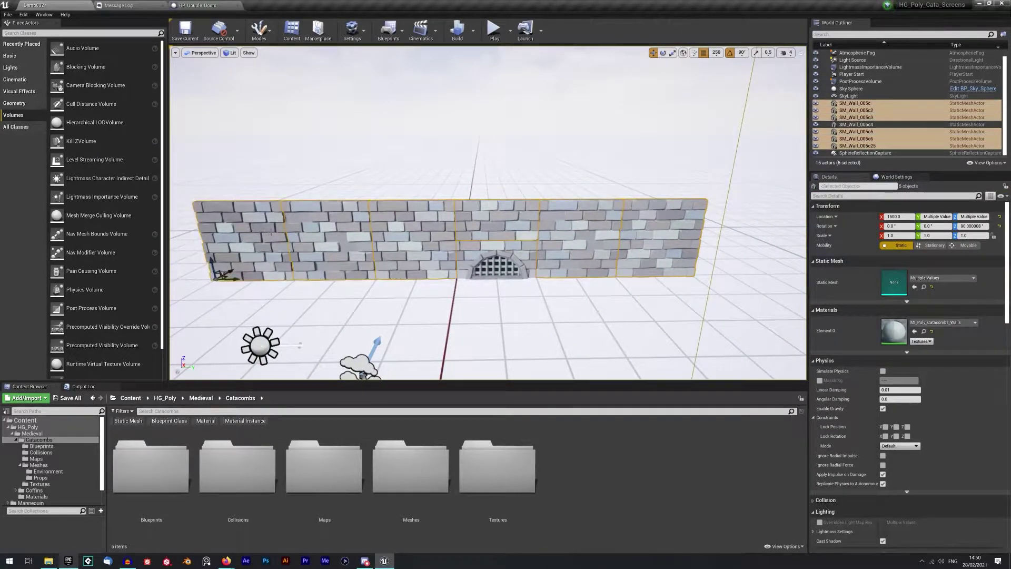
{"action": "key", "text": "Delete"}
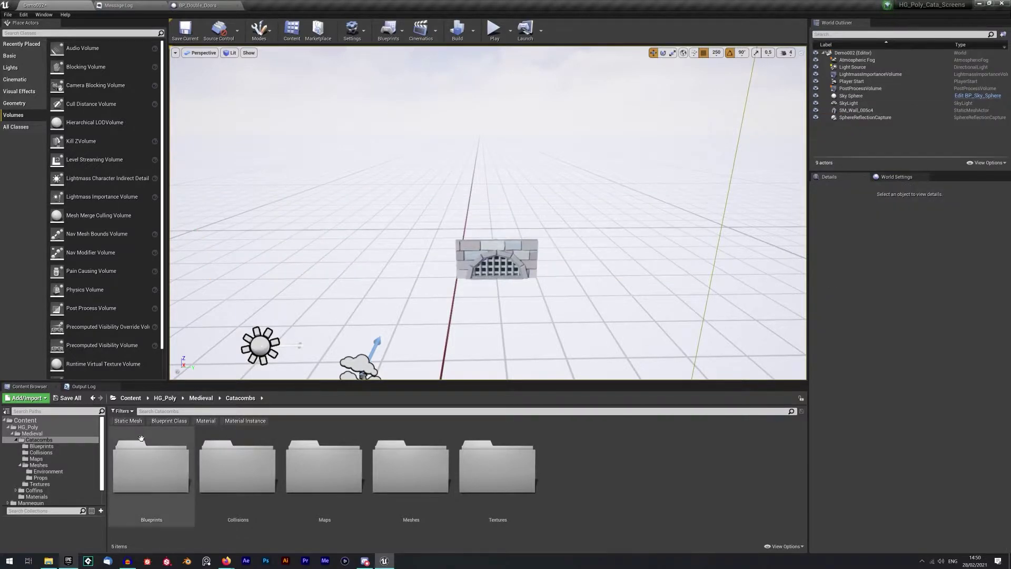
Step: Set the position snap to 500 and duplicate the half-height grate to Y -1500 and Y 1500
{"action": "left_click", "coordinate": [508, 257]}
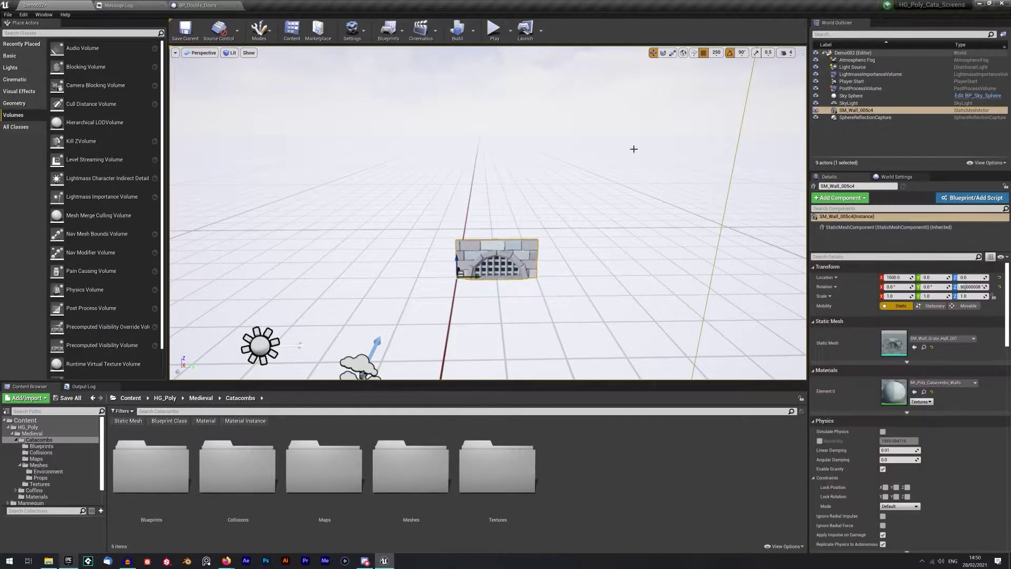
{"action": "left_click", "coordinate": [717, 52]}
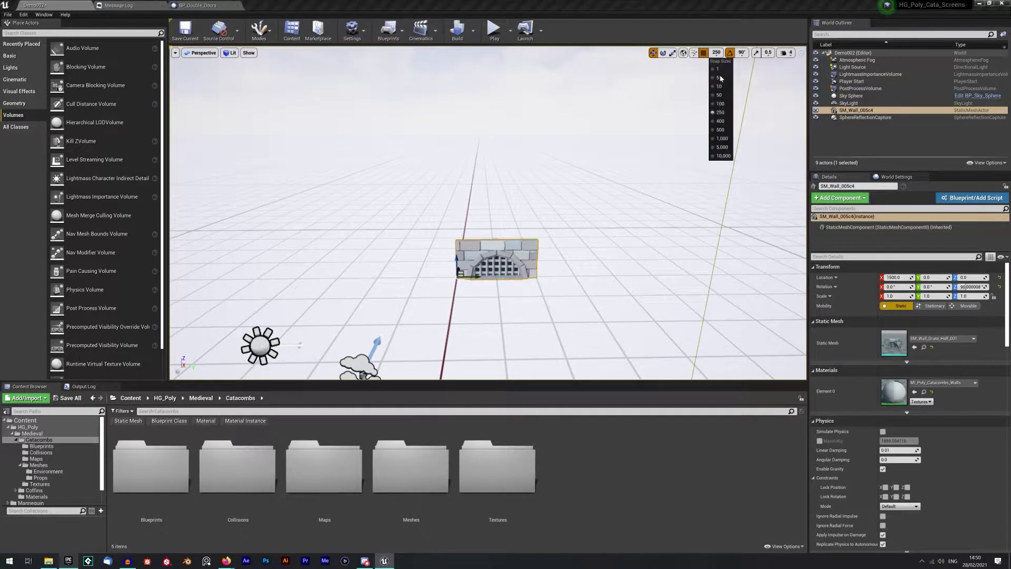
{"action": "left_click", "coordinate": [719, 130]}
{"action": "left_click_drag", "start_coordinate": [476, 276], "coordinate": [232, 274], "text": "alt"}
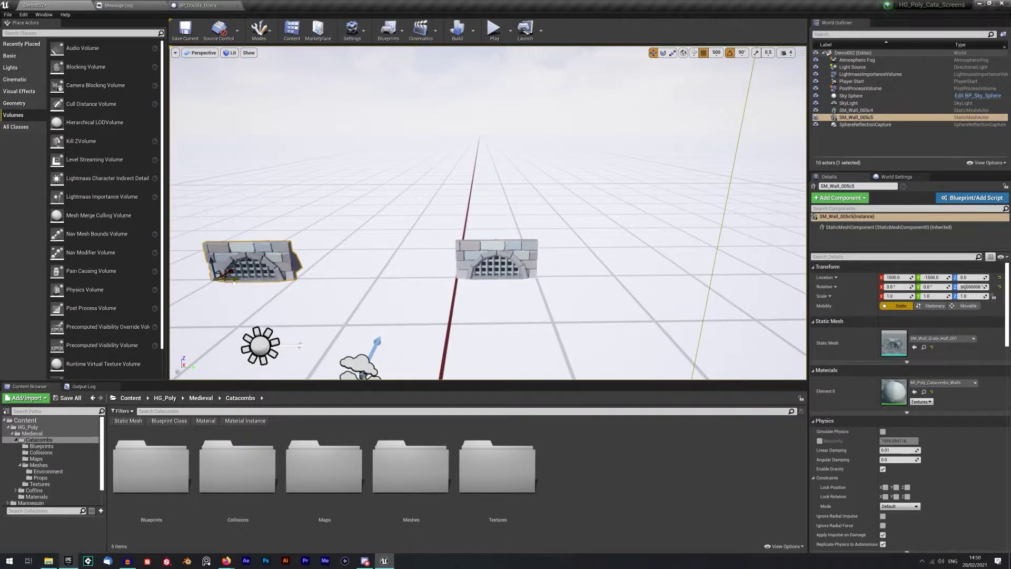
{"action": "left_click", "coordinate": [468, 262]}
{"action": "left_click_drag", "start_coordinate": [476, 276], "coordinate": [711, 274], "text": "alt"}
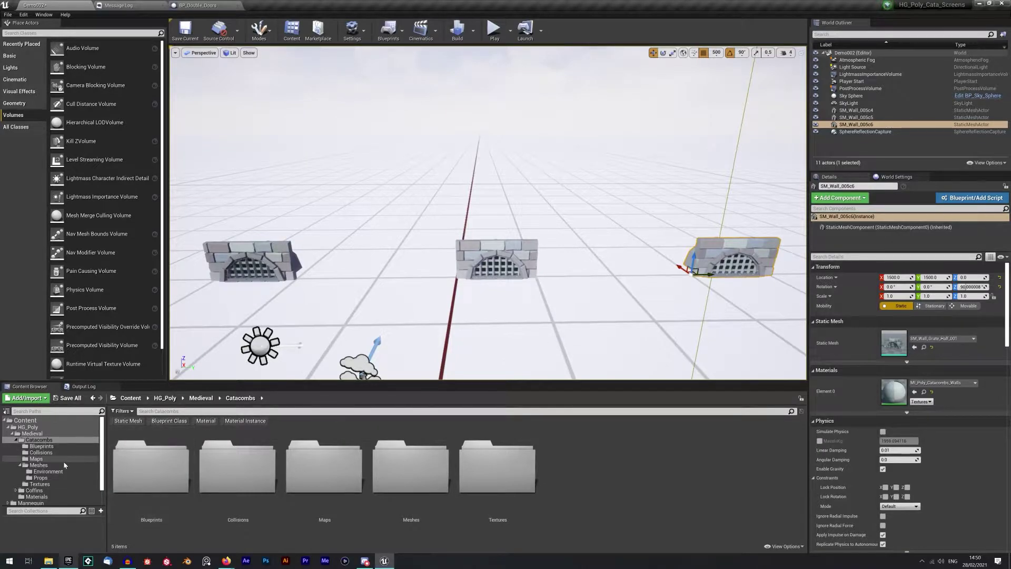
Step: Find SM_Wall_Half_Horiz_Bottom_001a in the Catacombs Environment meshes folder and place it in the level near the middle grate
{"action": "left_click", "coordinate": [38, 464]}
{"action": "left_click", "coordinate": [48, 471]}
{"action": "scroll", "coordinate": [272, 488], "scroll_direction": "down", "scroll_amount": 10}
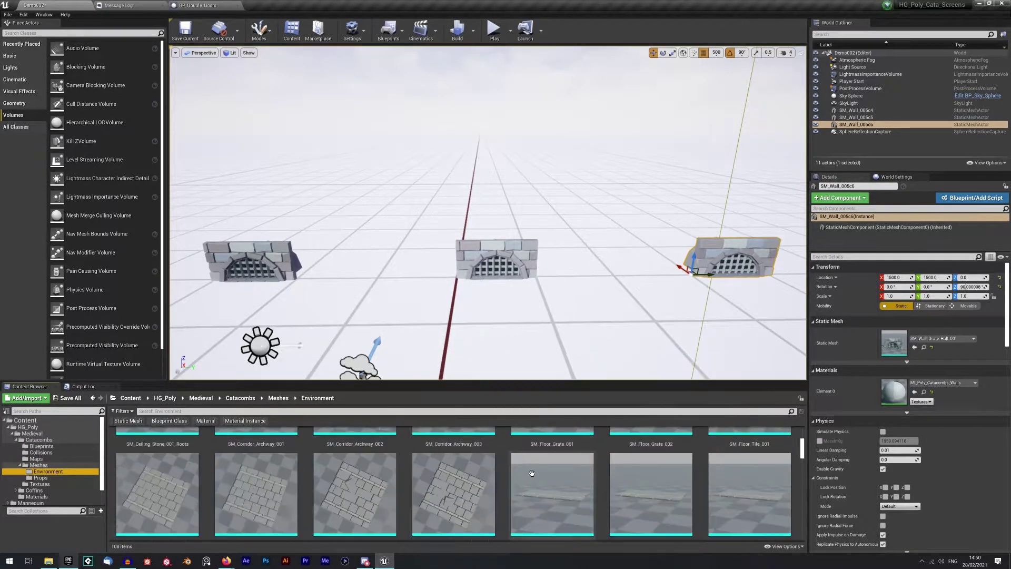
{"action": "scroll", "coordinate": [565, 470], "scroll_direction": "down", "scroll_amount": 6}
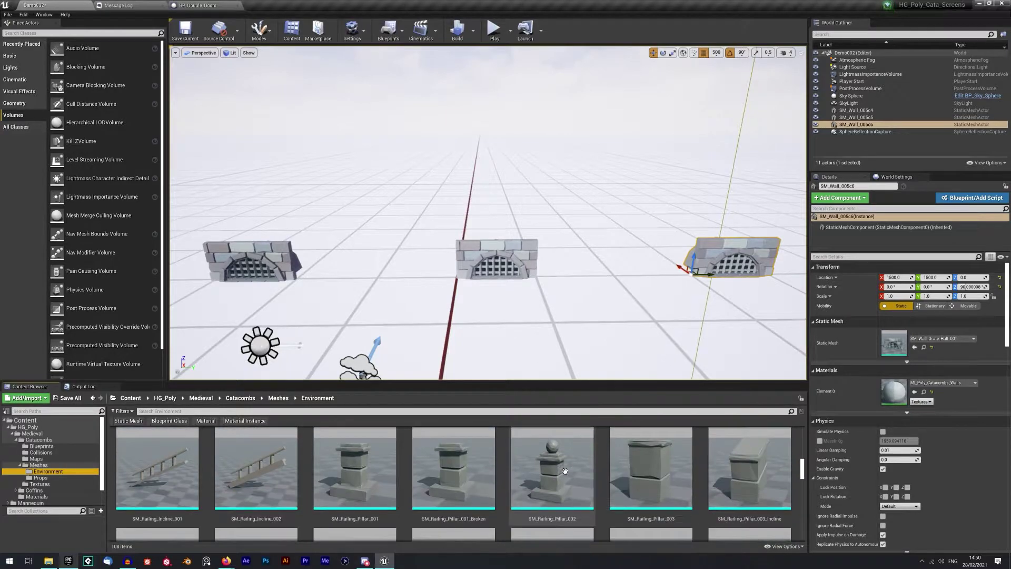
{"action": "scroll", "coordinate": [591, 472], "scroll_direction": "down", "scroll_amount": 6}
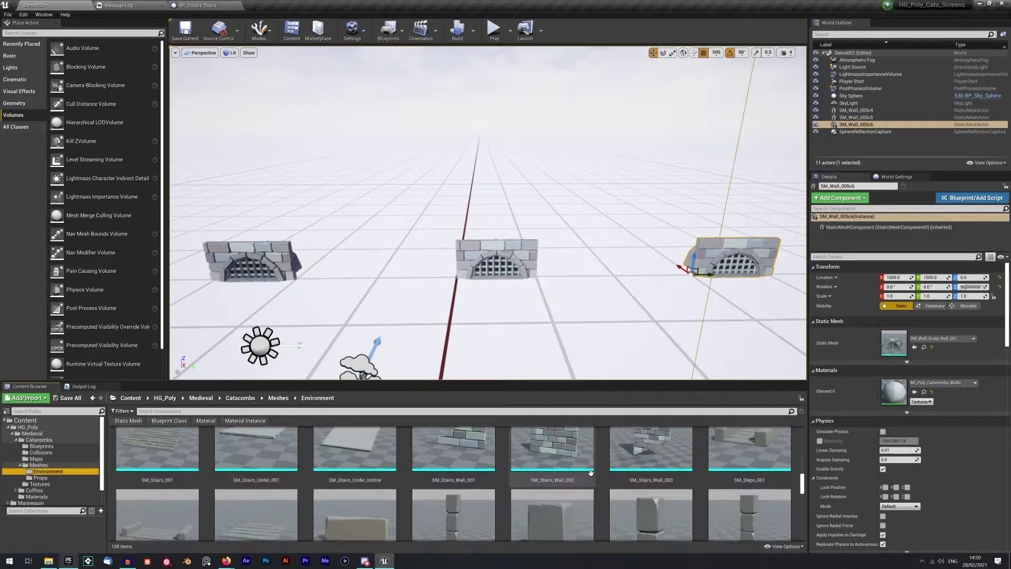
{"action": "scroll", "coordinate": [590, 472], "scroll_direction": "down", "scroll_amount": 6}
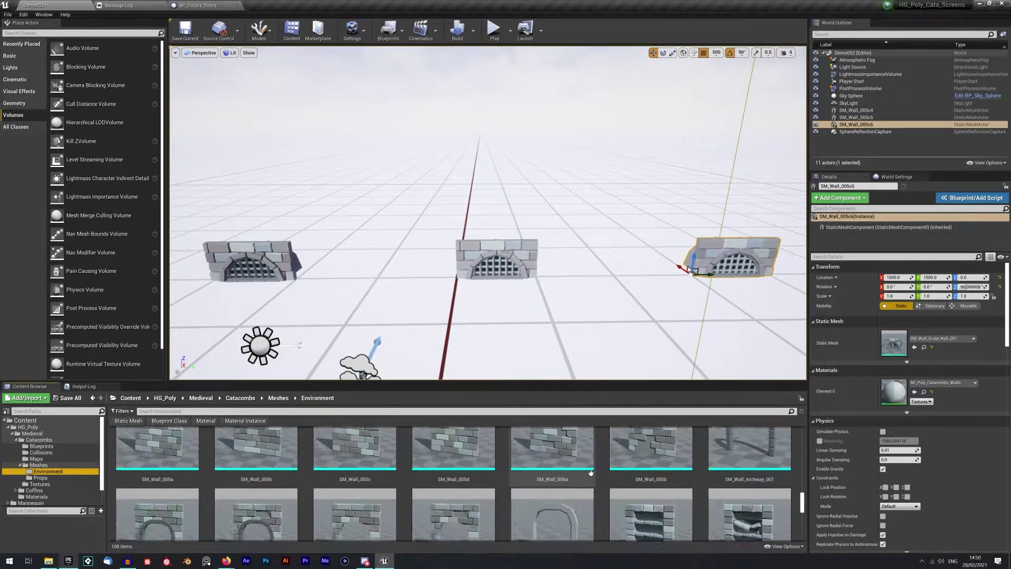
{"action": "scroll", "coordinate": [590, 472], "scroll_direction": "down", "scroll_amount": 2}
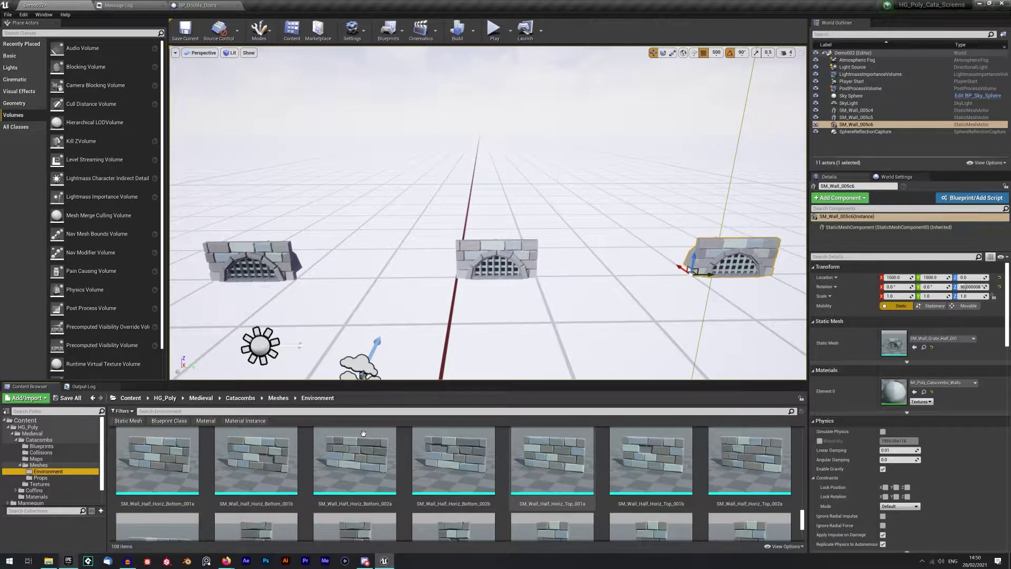
{"action": "left_click", "coordinate": [157, 458]}
{"action": "scroll", "coordinate": [156, 458], "scroll_direction": "down", "scroll_amount": 1}
{"action": "left_click_drag", "start_coordinate": [157, 453], "coordinate": [457, 276]}
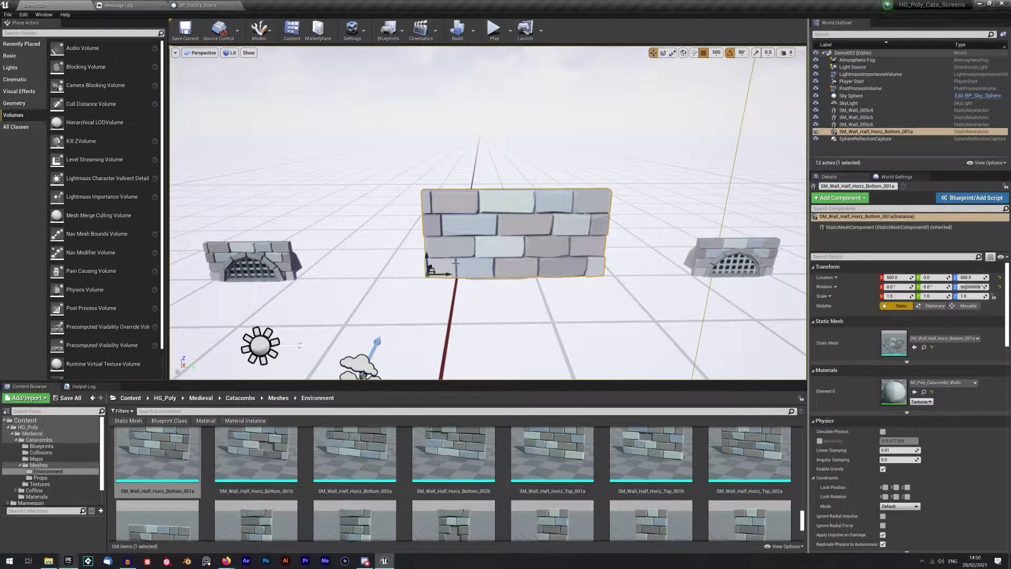
Step: Align the half-height wall piece with the grates and duplicate it to fill the gaps between them, ending at Y 1000
{"action": "left_click_drag", "start_coordinate": [431, 333], "coordinate": [432, 350]}
{"action": "right_click_drag", "start_coordinate": [487, 317], "coordinate": [462, 367]}
{"action": "left_click_drag", "start_coordinate": [494, 262], "coordinate": [697, 173]}
{"action": "right_click_drag", "start_coordinate": [697, 174], "coordinate": [553, 184]}
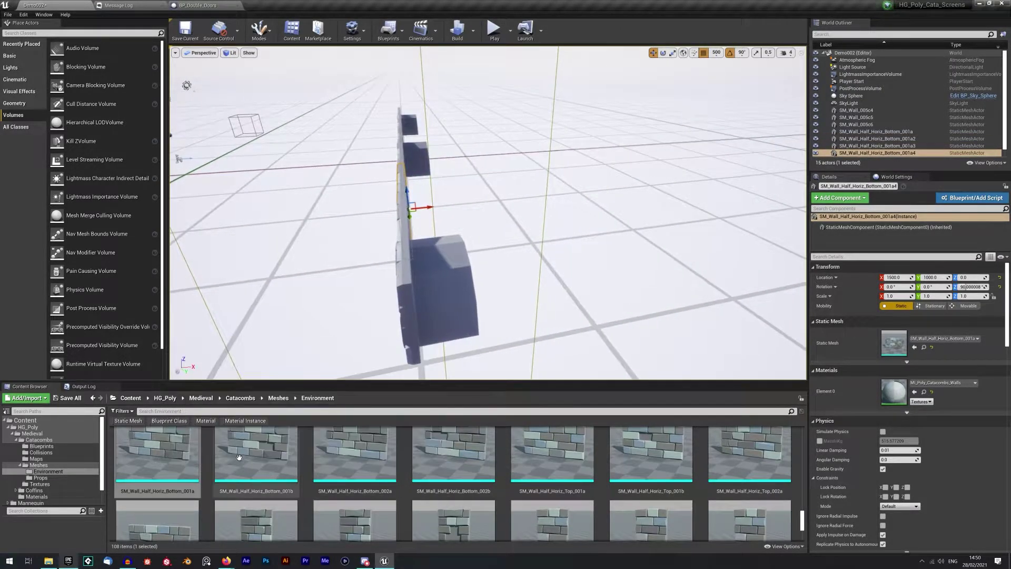
Step: Search the meshes for "floor", place SM_Floor_Tile_Half_001 at X 1500, Y 2000, Z 0, and set the position snap to 250
{"action": "left_click", "coordinate": [206, 411]}
{"action": "type", "text": "f"}
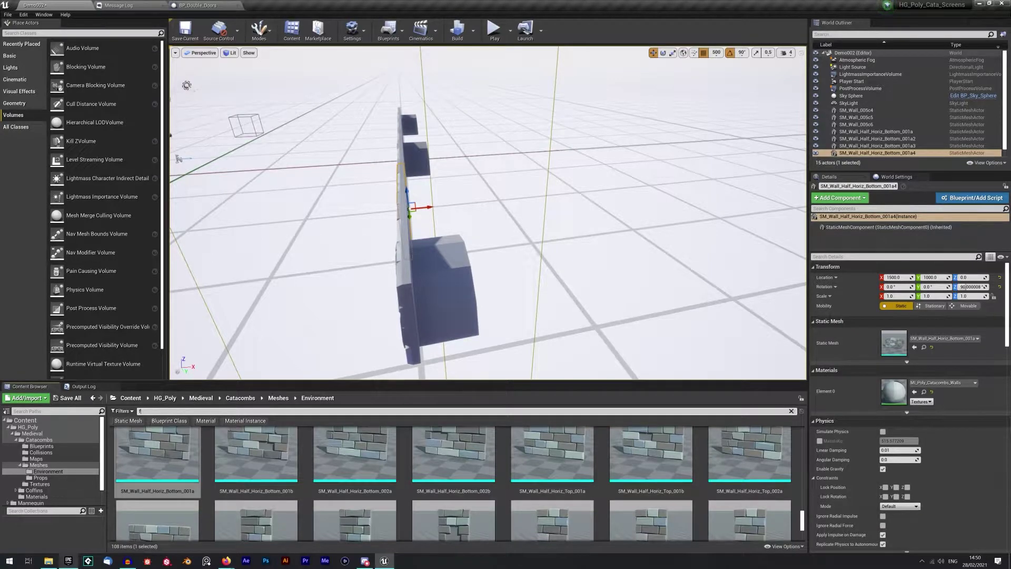
{"action": "type", "text": "loor"}
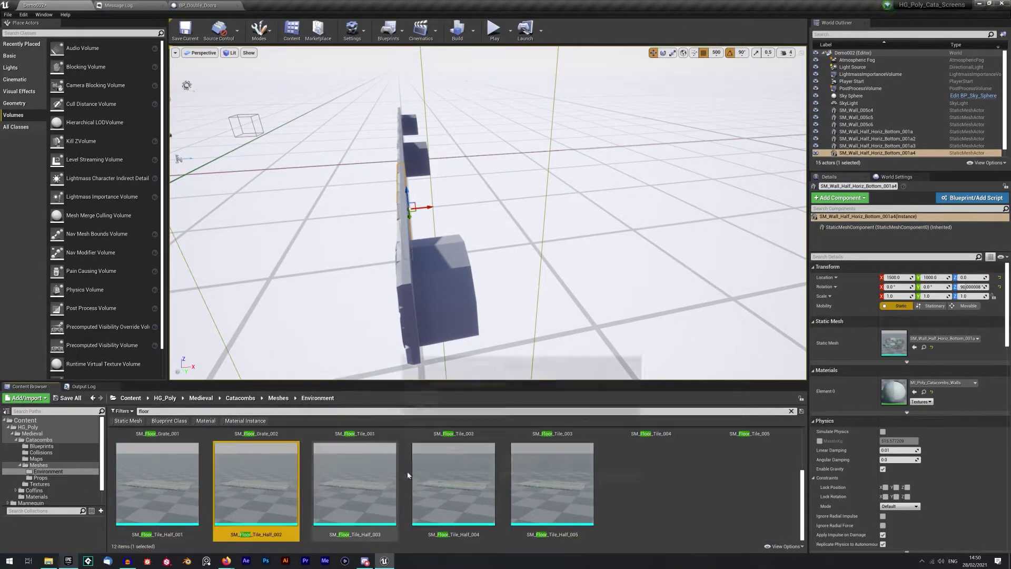
{"action": "left_click", "coordinate": [199, 476]}
{"action": "left_click_drag", "start_coordinate": [198, 477], "coordinate": [484, 346]}
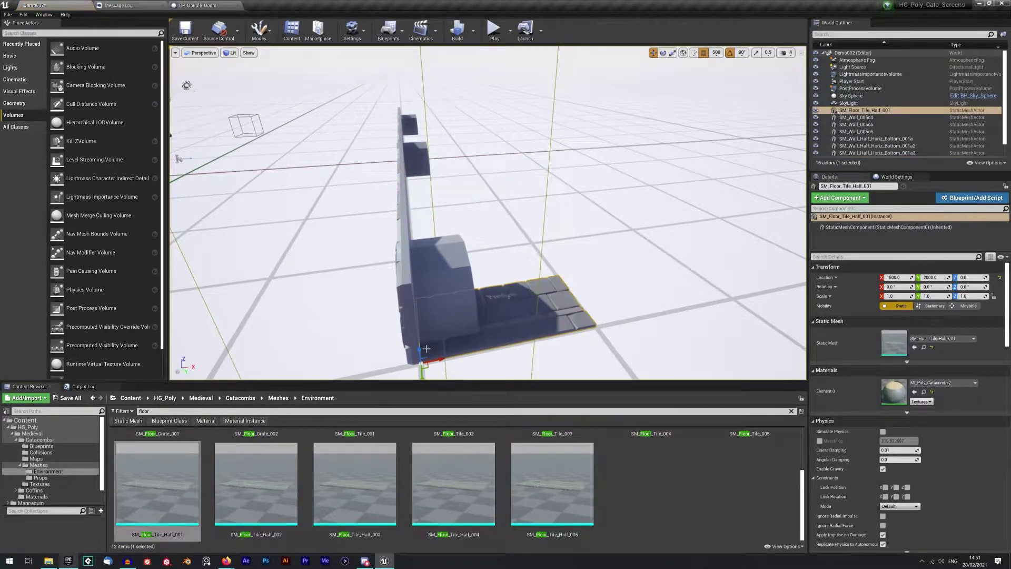
{"action": "left_click", "coordinate": [716, 53]}
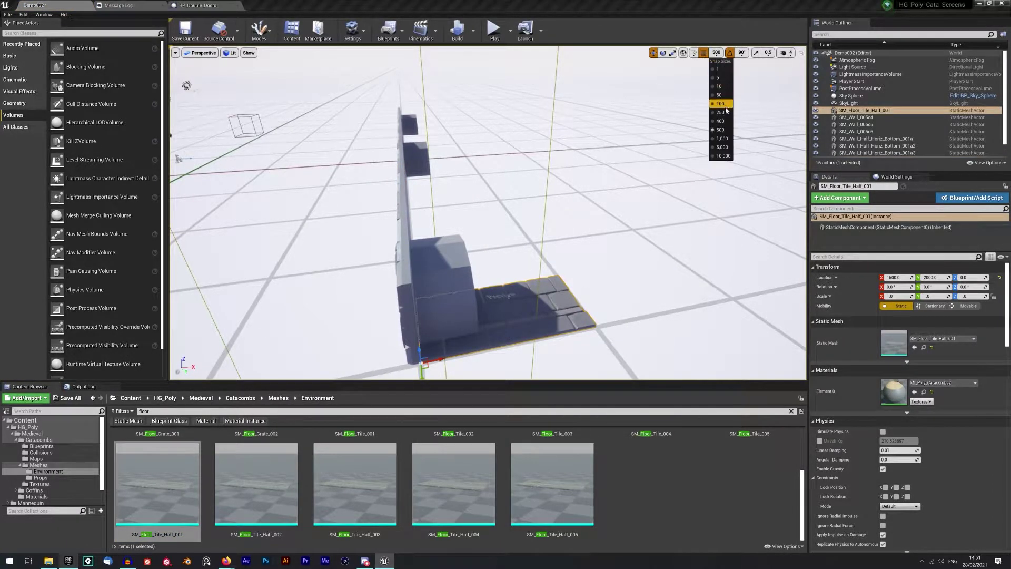
{"action": "left_click", "coordinate": [720, 113]}
Step: Set the mobility of the SkyLight and the directional Light Source to Movable
{"action": "left_click", "coordinate": [848, 103]}
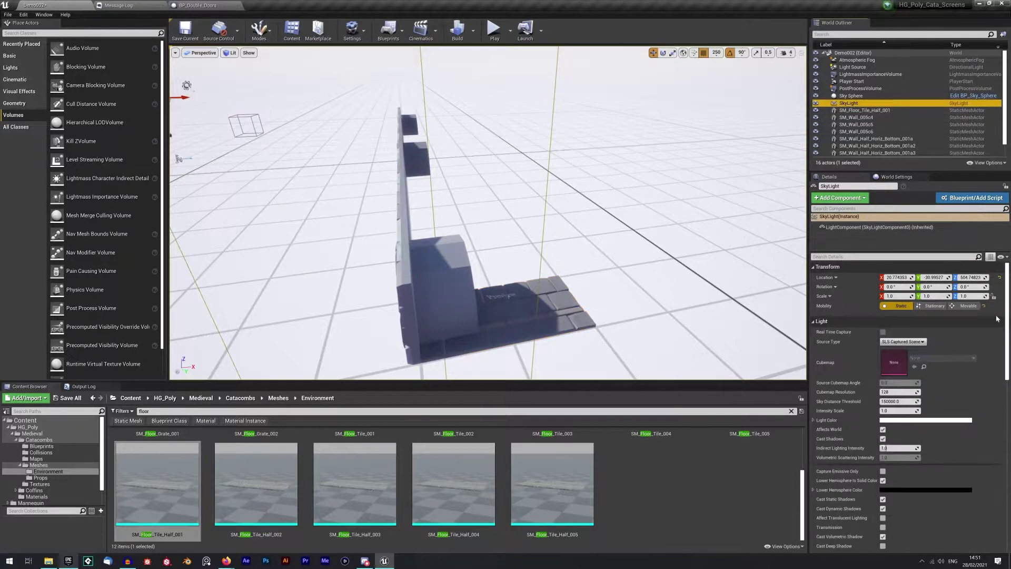
{"action": "left_click", "coordinate": [969, 306]}
{"action": "left_click", "coordinate": [850, 97]}
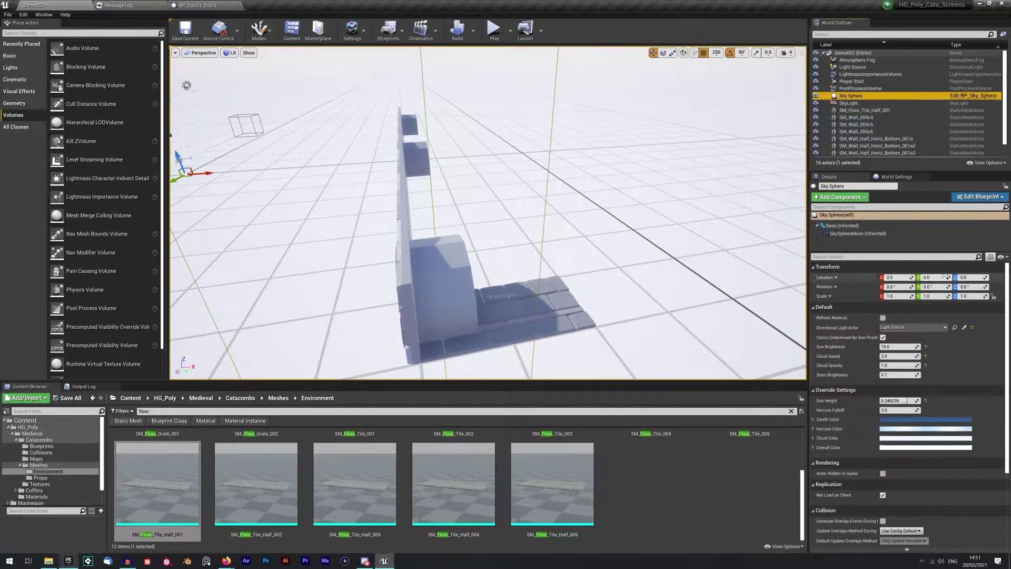
{"action": "left_click", "coordinate": [851, 81]}
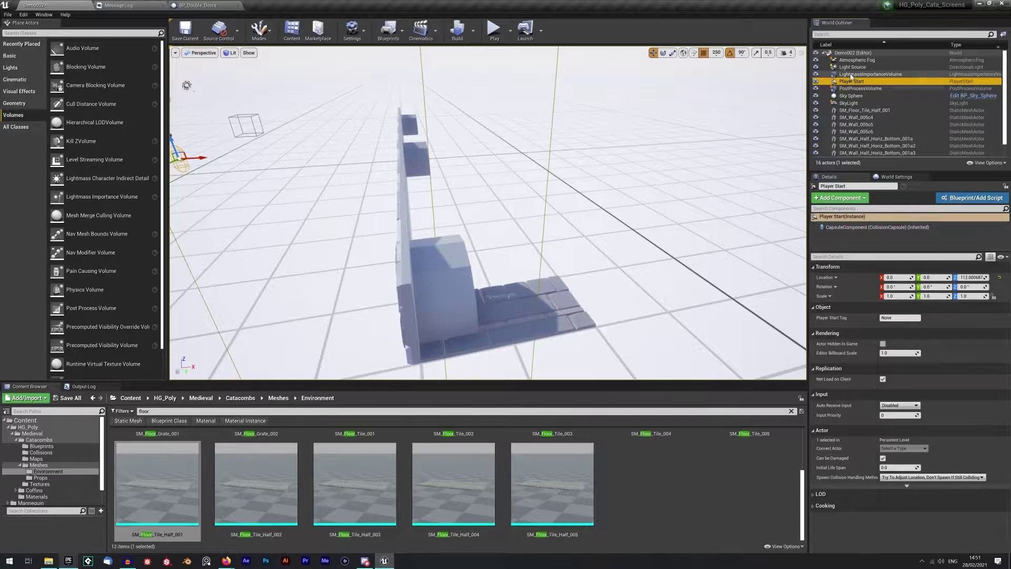
{"action": "left_click", "coordinate": [851, 75]}
{"action": "left_click", "coordinate": [851, 68]}
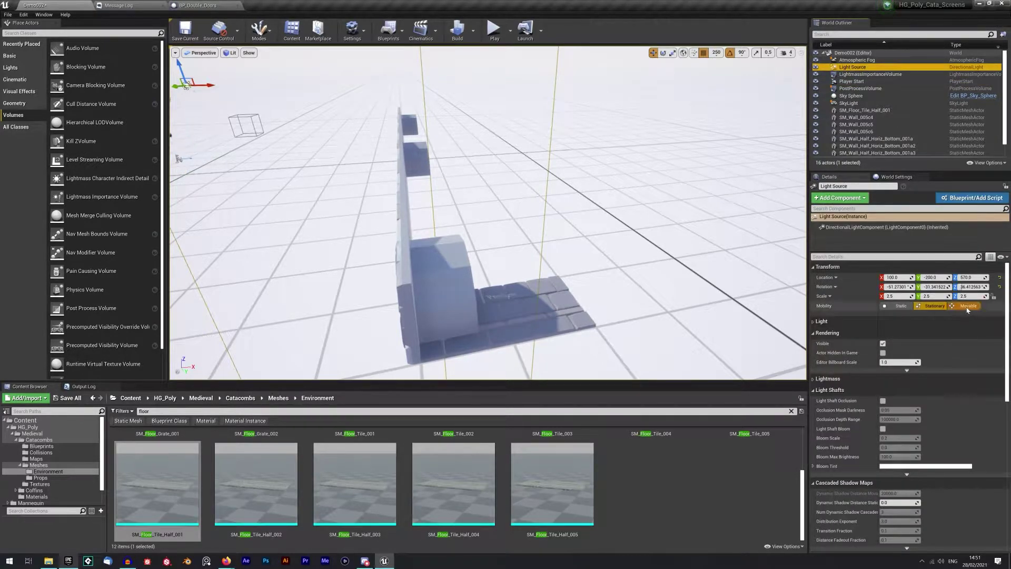
{"action": "left_click", "coordinate": [967, 306]}
{"action": "left_click", "coordinate": [857, 60]}
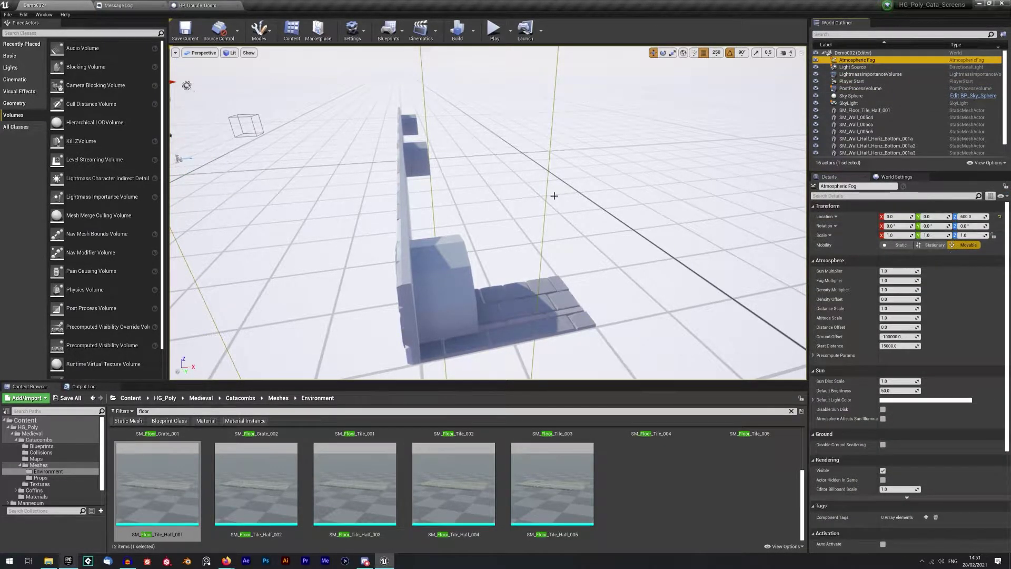
Step: Duplicate the half floor tile up to Z 250 and raise the original tile to the same height
{"action": "left_click", "coordinate": [502, 321]}
{"action": "left_click_drag", "start_coordinate": [420, 350], "coordinate": [411, 283], "text": "alt"}
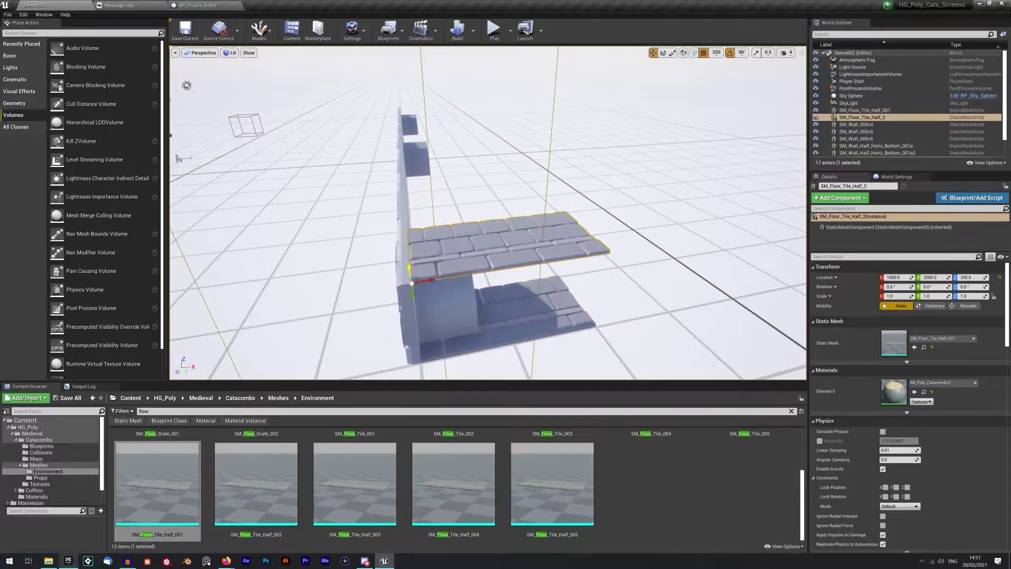
{"action": "left_click", "coordinate": [494, 322]}
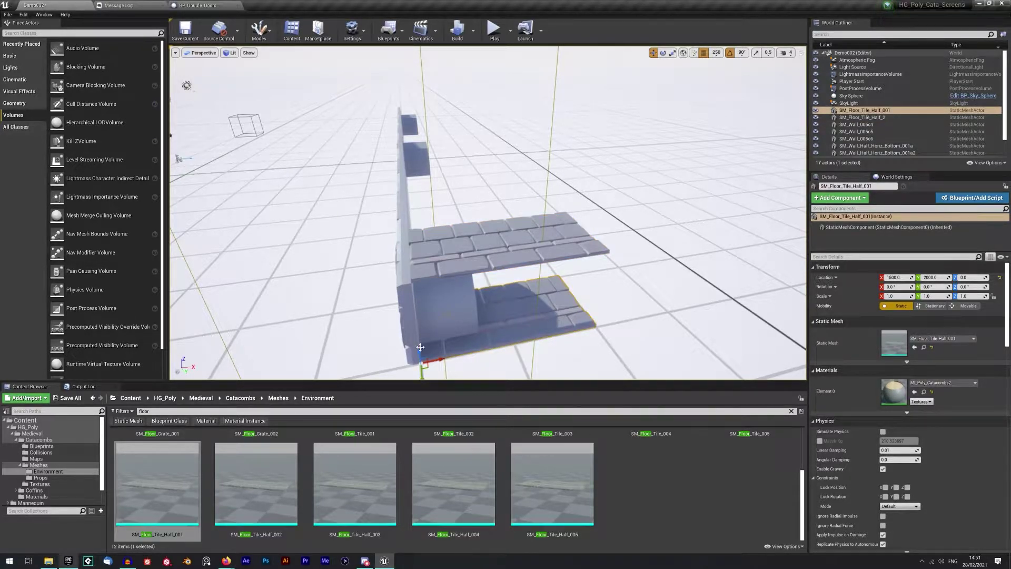
{"action": "left_click_drag", "start_coordinate": [420, 346], "coordinate": [411, 271]}
Step: Rotate the original half floor tile 90° and move it along the top of the low wall to Y 1000
{"action": "right_click_drag", "start_coordinate": [504, 275], "coordinate": [685, 290]}
{"action": "key", "text": "a"}
{"action": "key", "text": "e"}
{"action": "left_click_drag", "start_coordinate": [537, 268], "coordinate": [431, 249]}
{"action": "left_click", "coordinate": [506, 226]}
{"action": "left_click", "coordinate": [640, 214]}
{"action": "left_click_drag", "start_coordinate": [545, 244], "coordinate": [216, 237]}
{"action": "mouse_move", "coordinate": [456, 239]}
{"action": "right_mouse_down"}
{"action": "mouse_move", "coordinate": [400, 237]}
{"action": "mouse_move", "coordinate": [457, 239]}
{"action": "right_mouse_up"}
Step: Set the position snap to 500, re-align the second half floor tile at Y 2000, and slide it against the first tile
{"action": "left_click", "coordinate": [717, 54]}
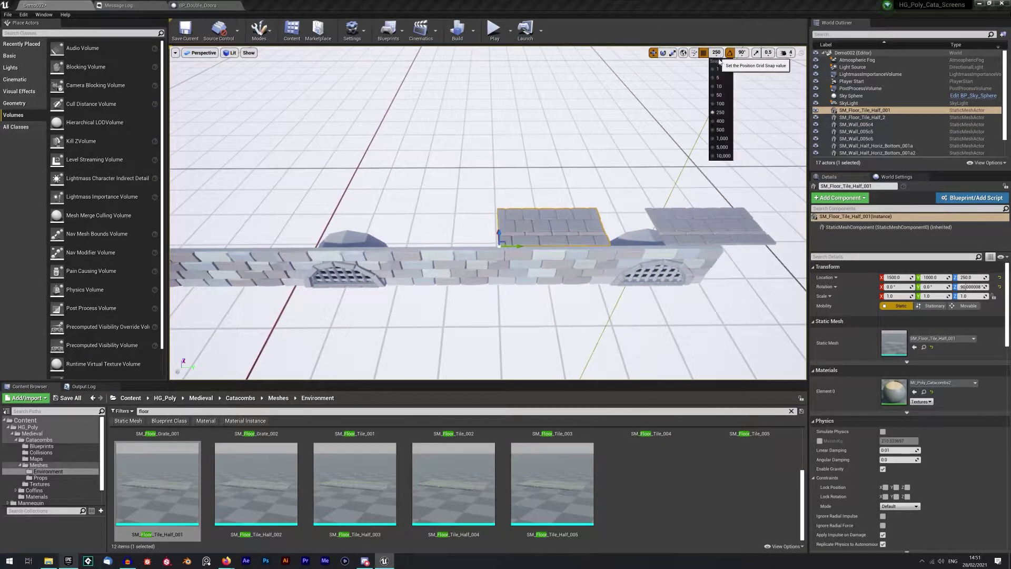
{"action": "left_click", "coordinate": [720, 130]}
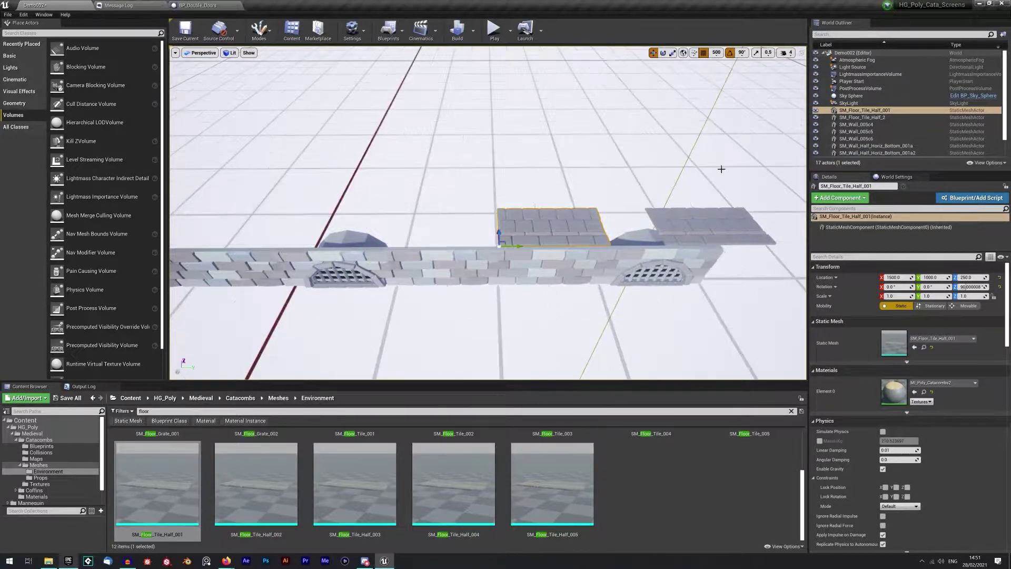
{"action": "left_click", "coordinate": [696, 232]}
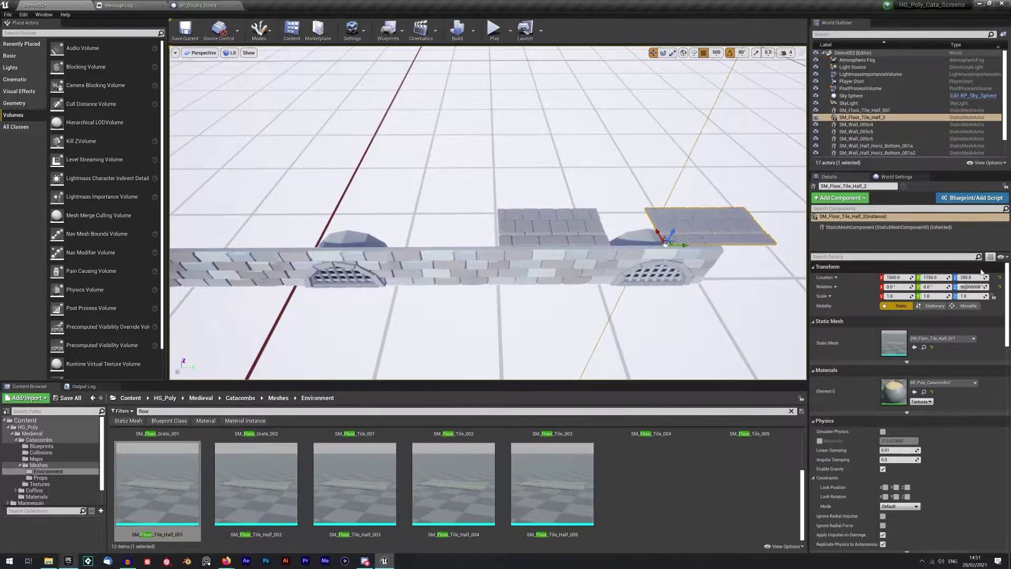
{"action": "left_click", "coordinate": [967, 277]}
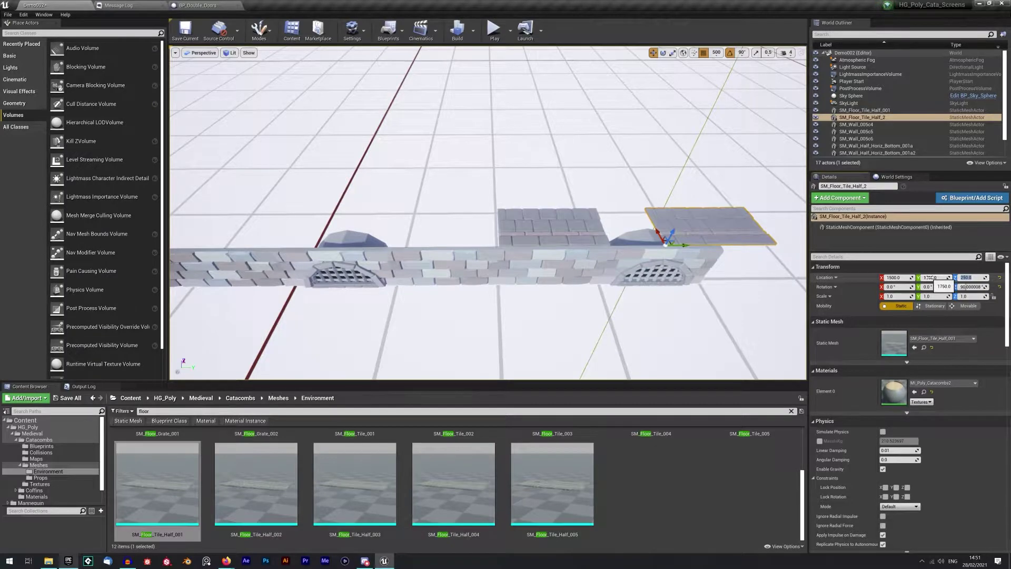
{"action": "type", "text": "2000"}
{"action": "key", "text": "Return"}
{"action": "mouse_move", "coordinate": [725, 236]}
{"action": "right_mouse_down"}
{"action": "mouse_move", "coordinate": [659, 235]}
{"action": "mouse_move", "coordinate": [725, 236]}
{"action": "right_mouse_up"}
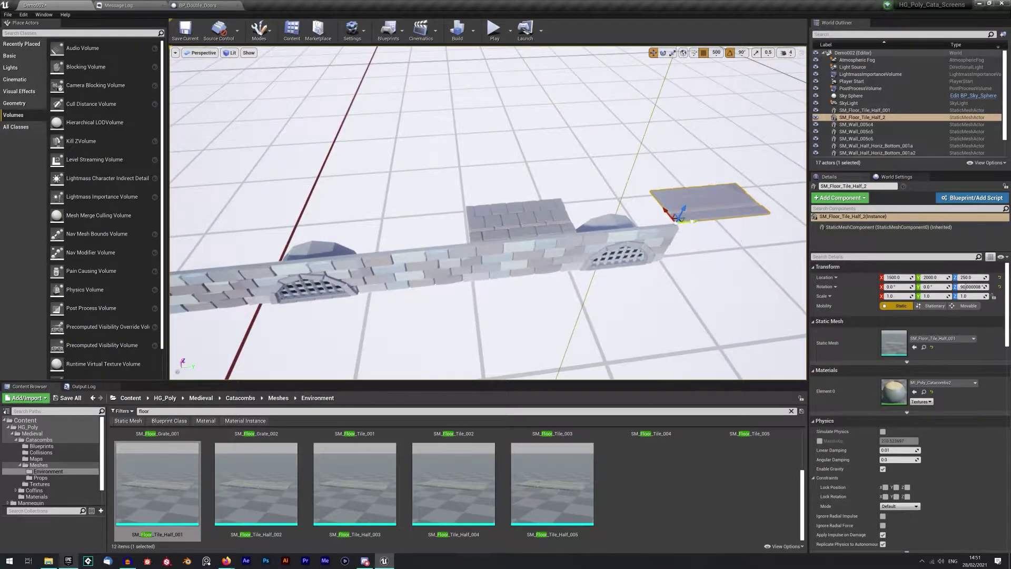
{"action": "left_click_drag", "start_coordinate": [690, 221], "coordinate": [608, 230]}
Step: Duplicate the pair of half floor tiles repeatedly along the low wall to its far end and delete the surplus tile
{"action": "left_click", "coordinate": [571, 232], "text": "ctrl"}
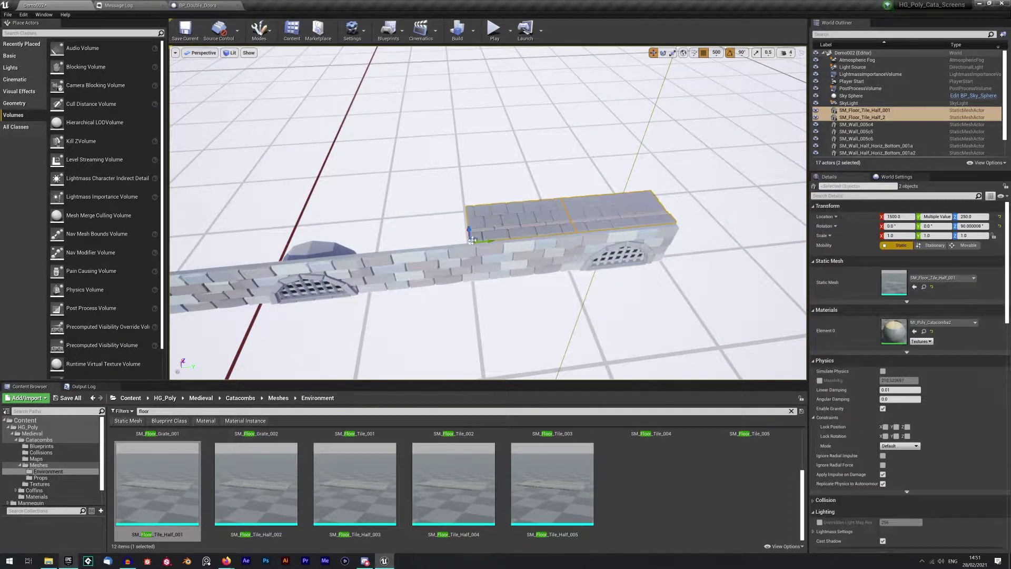
{"action": "left_click_drag", "start_coordinate": [488, 241], "coordinate": [378, 250], "text": "alt"}
{"action": "right_click_drag", "start_coordinate": [378, 250], "coordinate": [347, 247]}
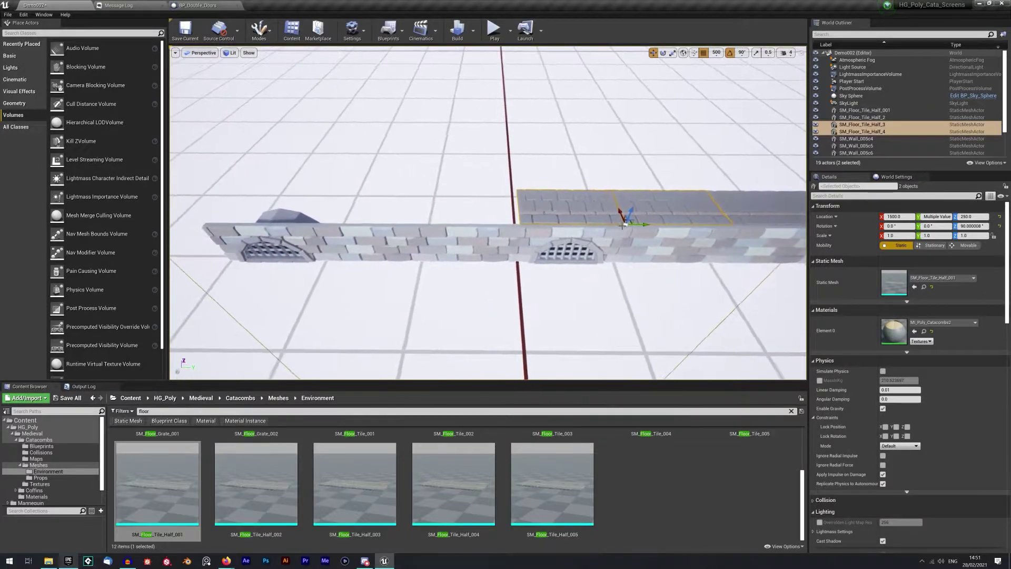
{"action": "left_click_drag", "start_coordinate": [643, 225], "coordinate": [477, 224], "text": "alt"}
{"action": "left_click_drag", "start_coordinate": [395, 221], "coordinate": [212, 211], "text": "alt"}
{"action": "left_click", "coordinate": [346, 204]}
{"action": "left_click", "coordinate": [471, 208]}
{"action": "right_click_drag", "start_coordinate": [512, 213], "coordinate": [332, 192]}
{"action": "key", "text": "Delete"}
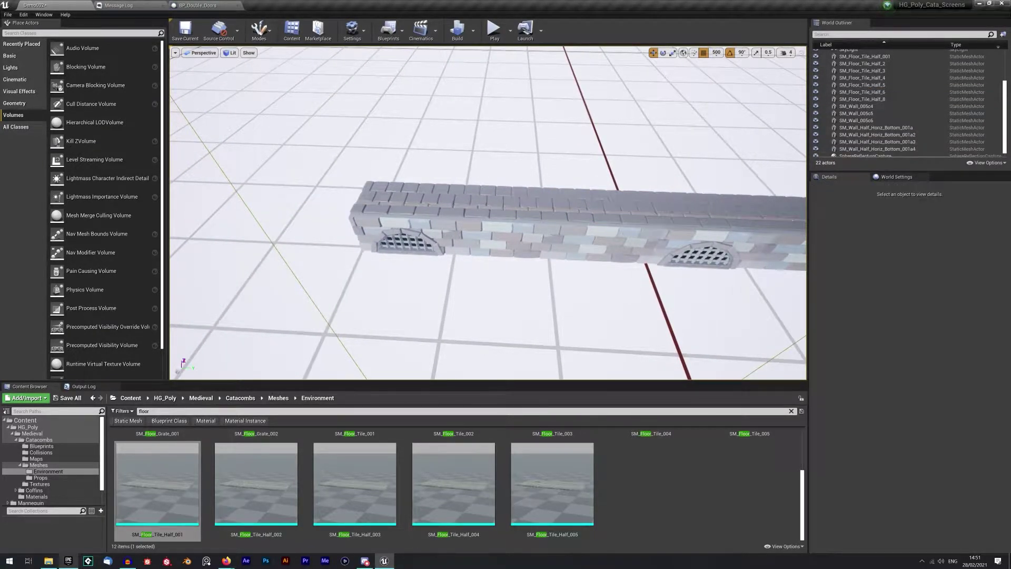
Step: Select all seven half floor tiles on the low wall and duplicate the row across to X 1000
{"action": "right_click_drag", "start_coordinate": [496, 187], "coordinate": [548, 188]}
{"action": "left_click", "coordinate": [347, 224]}
{"action": "left_click", "coordinate": [413, 222], "text": "ctrl"}
{"action": "left_click", "coordinate": [489, 215], "text": "ctrl"}
{"action": "left_click", "coordinate": [537, 214], "text": "ctrl"}
{"action": "left_click", "coordinate": [605, 208], "text": "ctrl"}
{"action": "left_click", "coordinate": [674, 202], "text": "ctrl"}
{"action": "left_click", "coordinate": [738, 202], "text": "ctrl"}
{"action": "left_click_drag", "start_coordinate": [725, 195], "coordinate": [652, 124]}
{"action": "key", "text": "ctrl+z"}
{"action": "right_click_drag", "start_coordinate": [693, 197], "coordinate": [665, 217]}
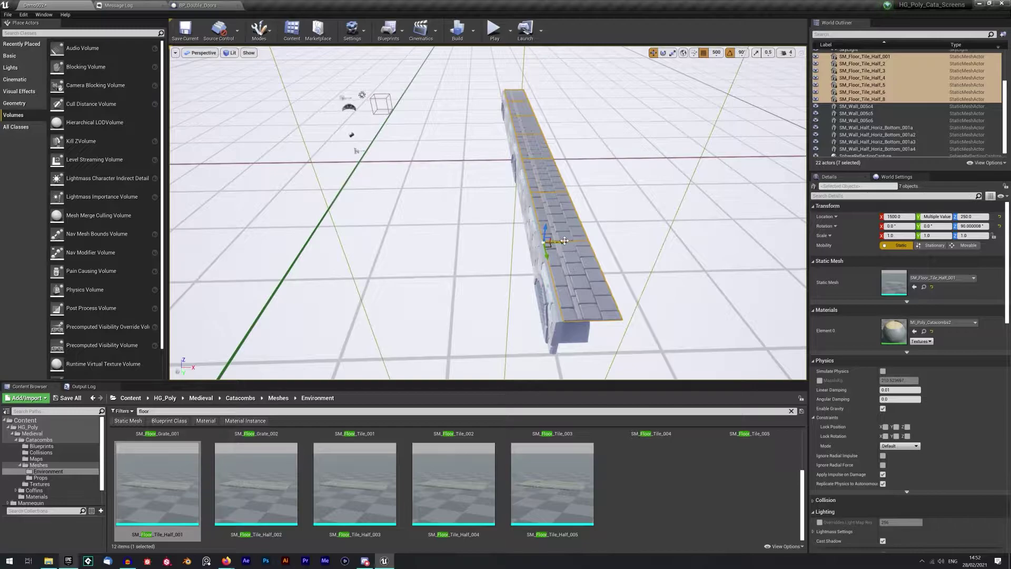
{"action": "left_click_drag", "start_coordinate": [563, 241], "coordinate": [478, 243], "text": "alt"}
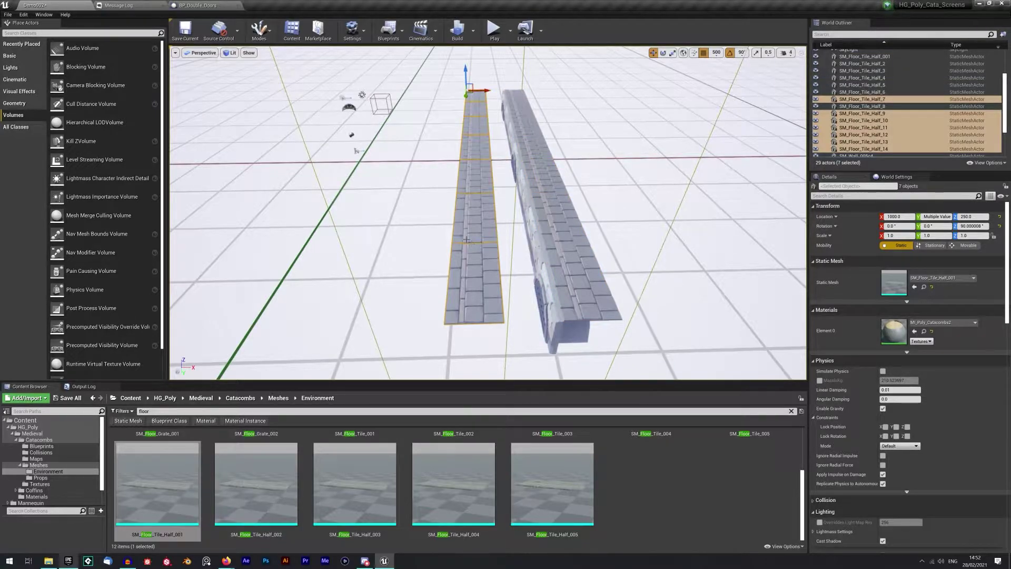
Step: Lower the duplicated tile row to Z 0, changing the position snap to 250
{"action": "left_click_drag", "start_coordinate": [466, 70], "coordinate": [466, 103]}
{"action": "right_click_drag", "start_coordinate": [466, 105], "coordinate": [663, 103]}
{"action": "left_click", "coordinate": [716, 54]}
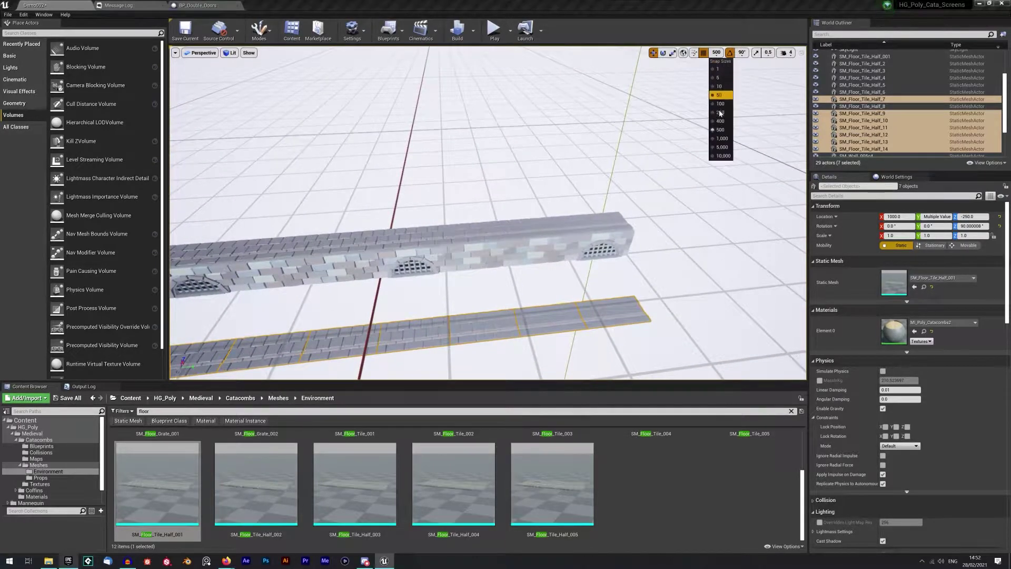
{"action": "left_click", "coordinate": [720, 112]}
{"action": "right_click_drag", "start_coordinate": [352, 163], "coordinate": [352, 162]}
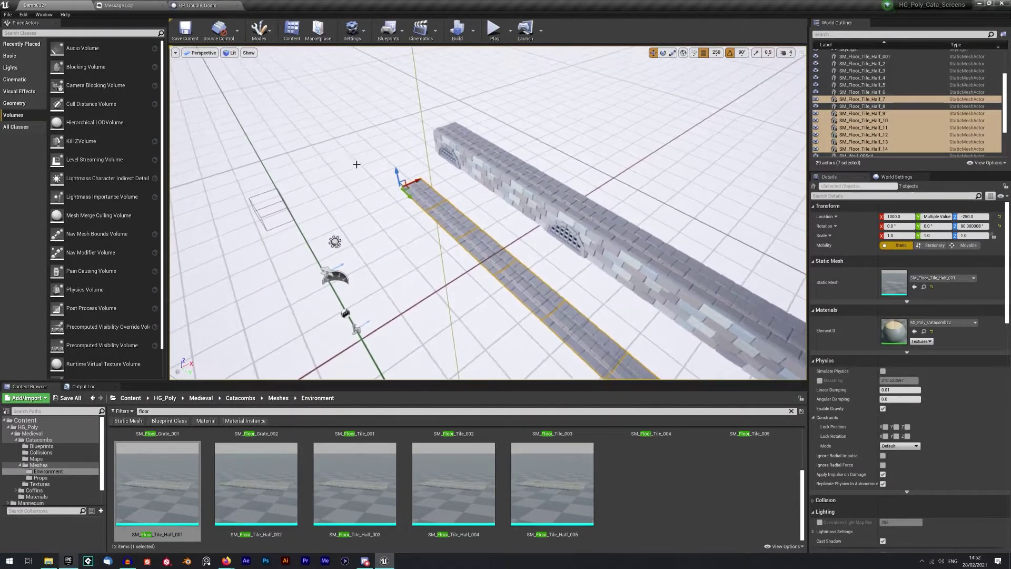
{"action": "left_click_drag", "start_coordinate": [396, 171], "coordinate": [395, 162]}
Step: Replace the lowered row of half tiles with SM_Floor_Tile_001 and duplicate that row beside it to widen the lower floor
{"action": "right_click_drag", "start_coordinate": [482, 321], "coordinate": [483, 322]}
{"action": "scroll", "coordinate": [453, 474], "scroll_direction": "up", "scroll_amount": 2}
{"action": "left_click", "coordinate": [354, 469]}
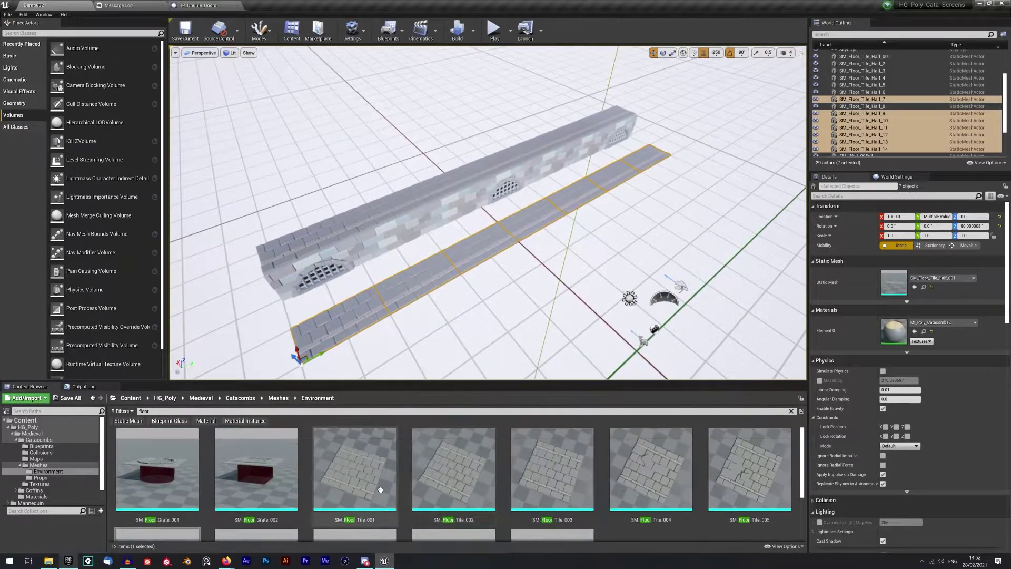
{"action": "right_click", "coordinate": [364, 318]}
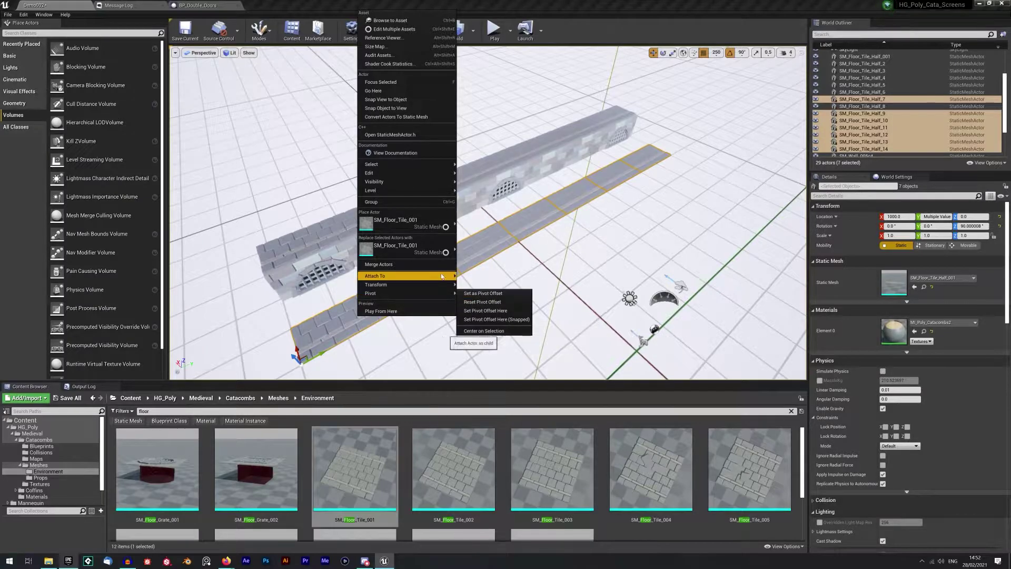
{"action": "left_click", "coordinate": [412, 247]}
{"action": "right_click_drag", "start_coordinate": [479, 283], "coordinate": [623, 271]}
{"action": "scroll", "coordinate": [437, 350], "scroll_direction": "up", "scroll_amount": 3}
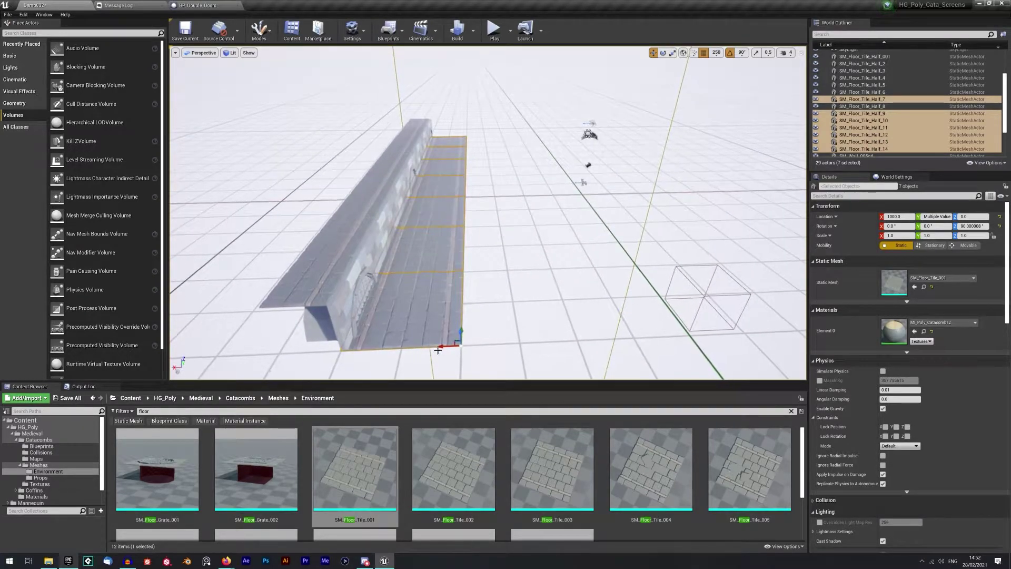
{"action": "left_click_drag", "start_coordinate": [447, 344], "coordinate": [610, 326], "text": "alt"}
Step: Select all the low wall and grate pieces, duplicate them to the opposite side of the lower floor, and turn them to face inward
{"action": "right_click_drag", "start_coordinate": [407, 213], "coordinate": [332, 219]}
{"action": "left_click", "coordinate": [407, 212]}
{"action": "left_click", "coordinate": [393, 211], "text": "ctrl"}
{"action": "left_click", "coordinate": [439, 191], "text": "ctrl"}
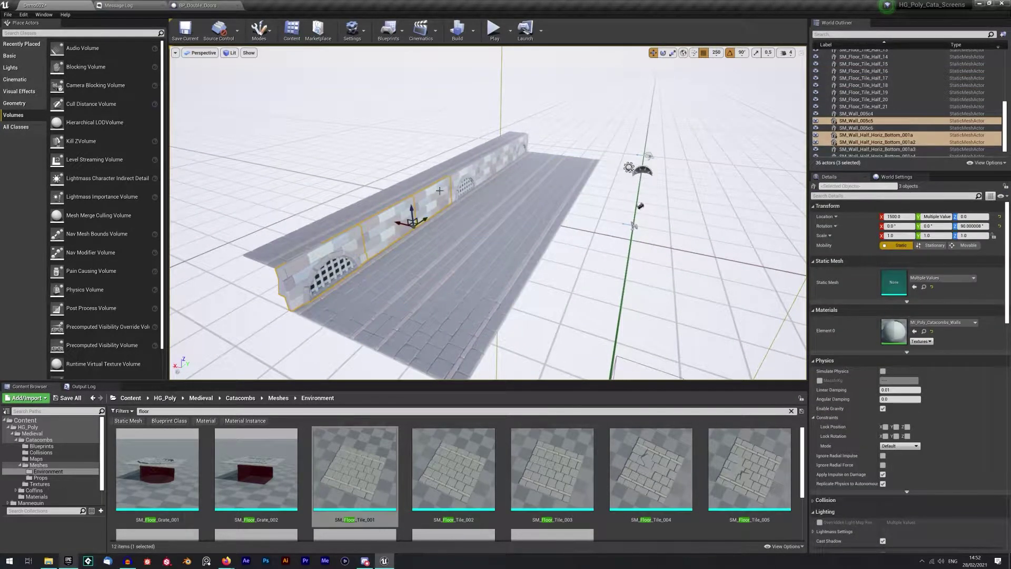
{"action": "left_click", "coordinate": [473, 171], "text": "ctrl"}
{"action": "left_click", "coordinate": [489, 161], "text": "ctrl"}
{"action": "left_click", "coordinate": [507, 151], "text": "ctrl"}
{"action": "left_click", "coordinate": [528, 139], "text": "ctrl"}
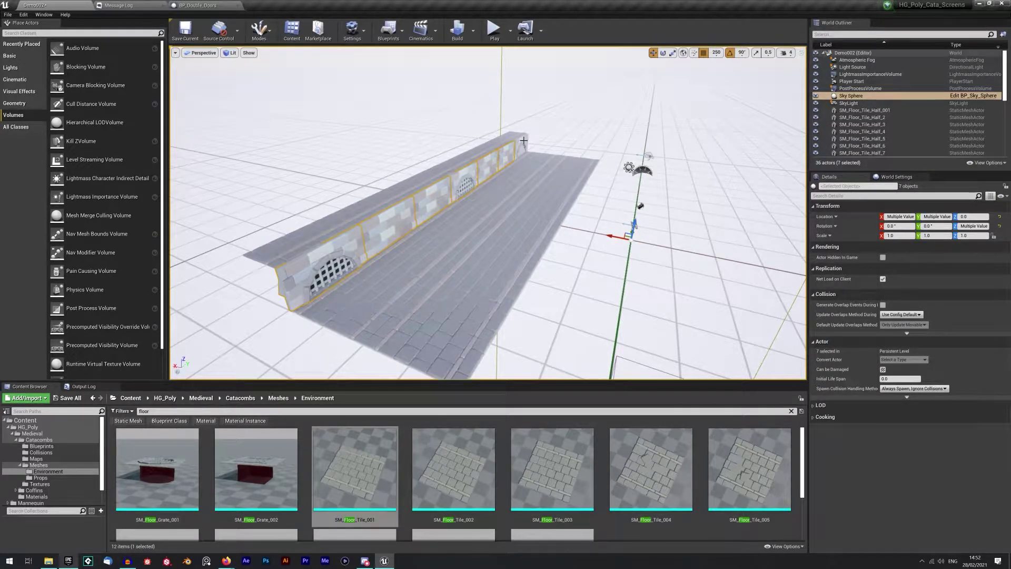
{"action": "key", "text": "ctrl+z"}
{"action": "left_click_drag", "start_coordinate": [497, 158], "coordinate": [543, 251], "text": "alt"}
{"action": "key", "text": "w"}
Step: Duplicate the seven raised half tiles onto the opposite low wall at X 500 and mirror them with a Y scale of -1
{"action": "right_click_drag", "start_coordinate": [545, 252], "coordinate": [616, 263]}
{"action": "key", "text": "f"}
{"action": "left_click", "coordinate": [402, 273]}
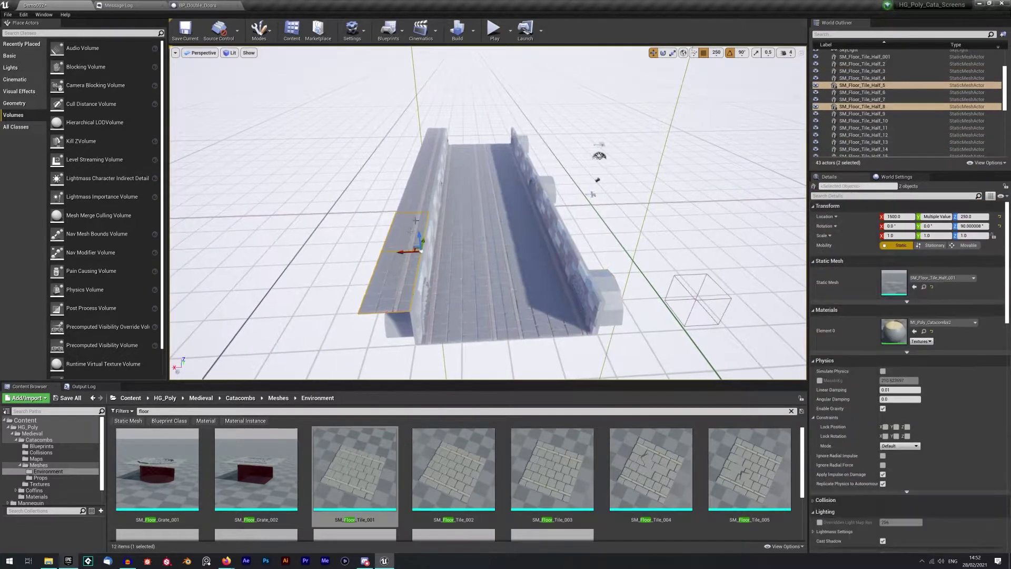
{"action": "left_click", "coordinate": [427, 173], "text": "ctrl"}
{"action": "left_click", "coordinate": [428, 159], "text": "ctrl"}
{"action": "left_click", "coordinate": [432, 145], "text": "ctrl"}
{"action": "left_click", "coordinate": [436, 136], "text": "ctrl"}
{"action": "left_click_drag", "start_coordinate": [428, 138], "coordinate": [684, 296], "text": "alt"}
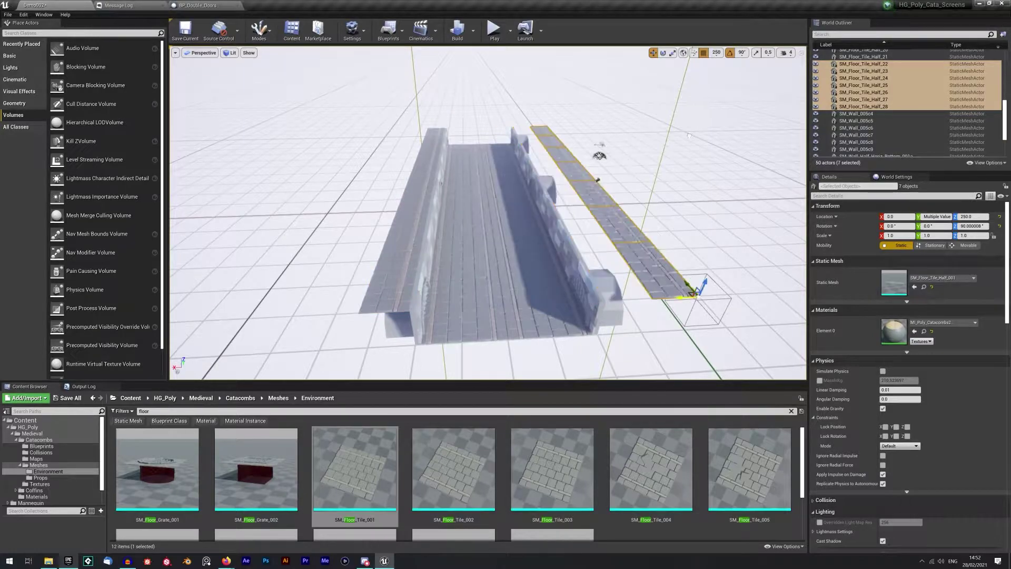
{"action": "key", "text": "e"}
{"action": "key", "text": "w"}
{"action": "left_click_drag", "start_coordinate": [680, 297], "coordinate": [575, 293]}
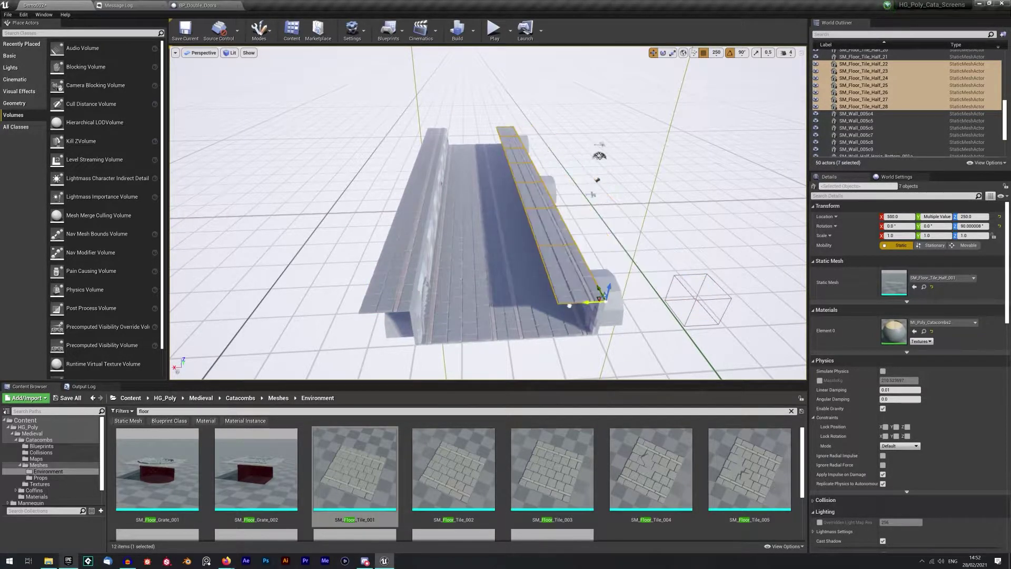
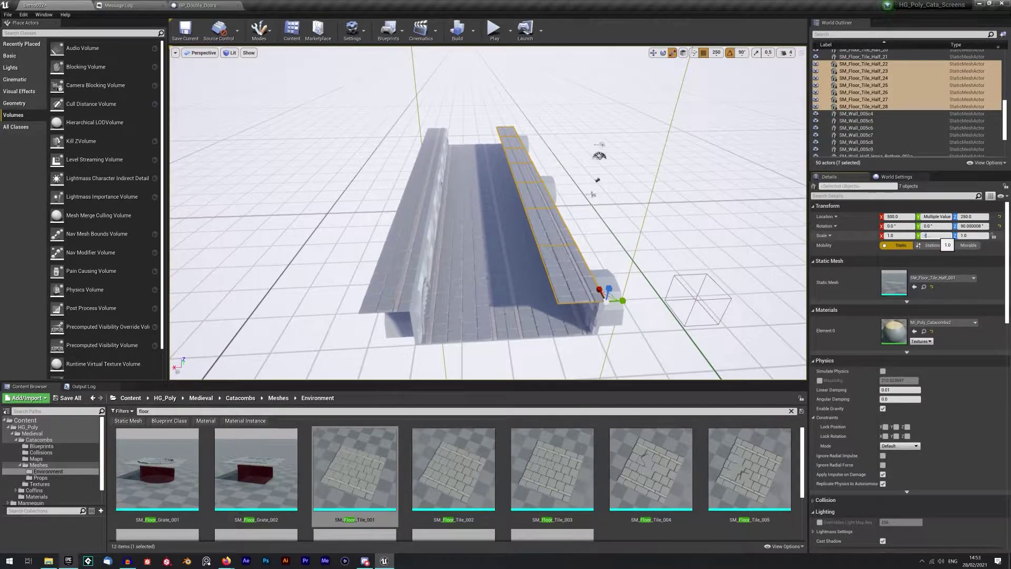
{"action": "key", "text": "Return"}
{"action": "right_click_drag", "start_coordinate": [547, 223], "coordinate": [487, 247]}
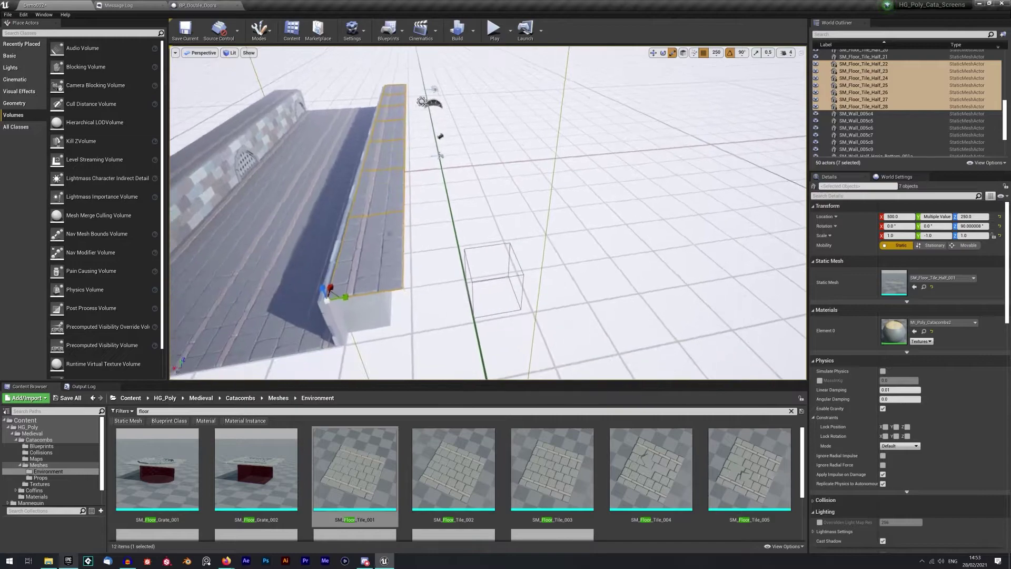
Step: Duplicate the mirrored tile row to X 250 and replace the copies with SM_Floor_Tile_001
{"action": "left_click_drag", "start_coordinate": [315, 302], "coordinate": [392, 298], "text": "alt"}
{"action": "left_click", "coordinate": [339, 468]}
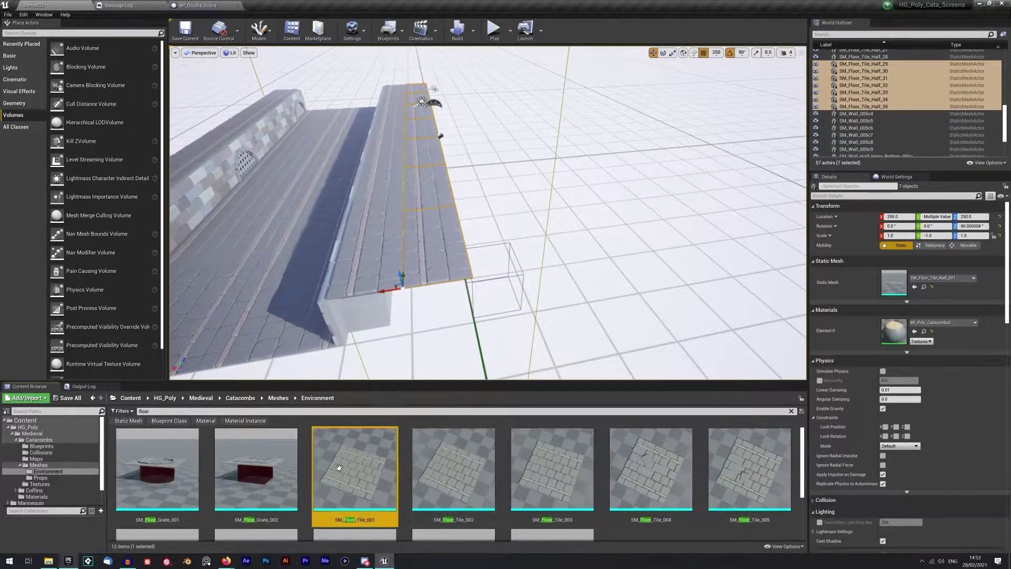
{"action": "right_click", "coordinate": [424, 283]}
{"action": "left_click", "coordinate": [484, 479]}
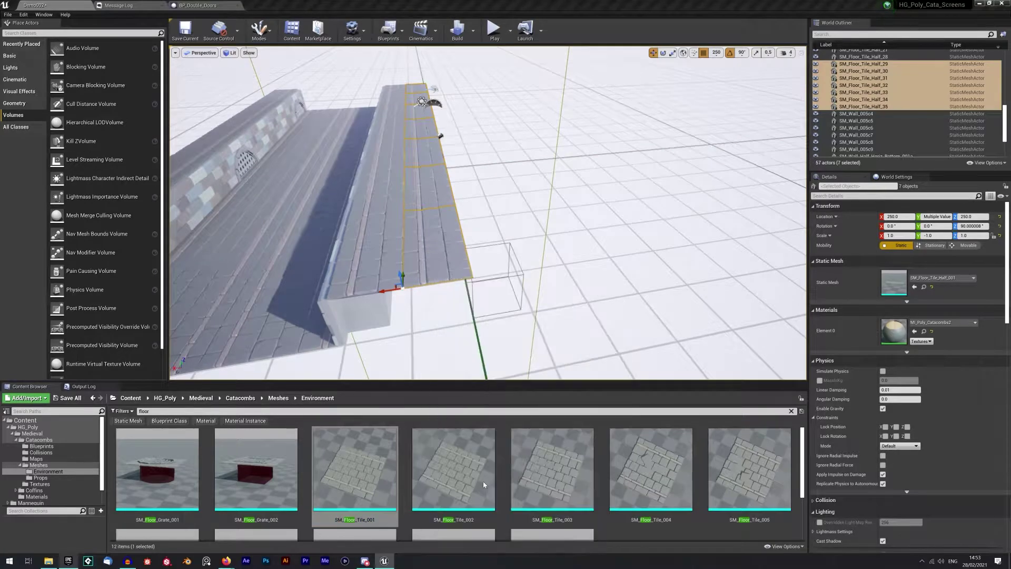
{"action": "right_click_drag", "start_coordinate": [518, 311], "coordinate": [668, 310]}
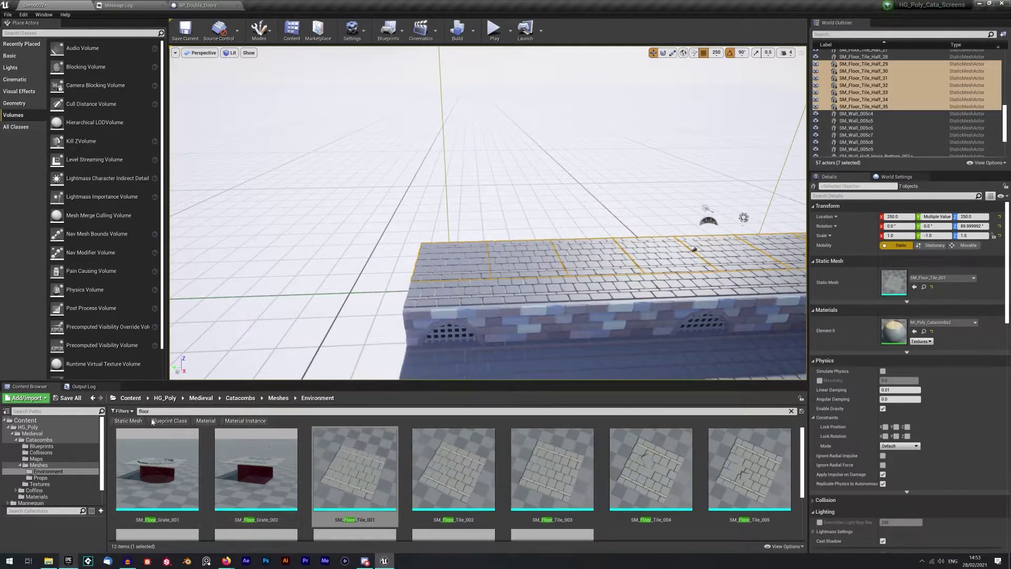
Step: Find SM_Pillar_001 among the environment meshes, place it at the raised floor's end, and duplicate it to X 250, Y 1500, Z 250
{"action": "type", "text": "c"}
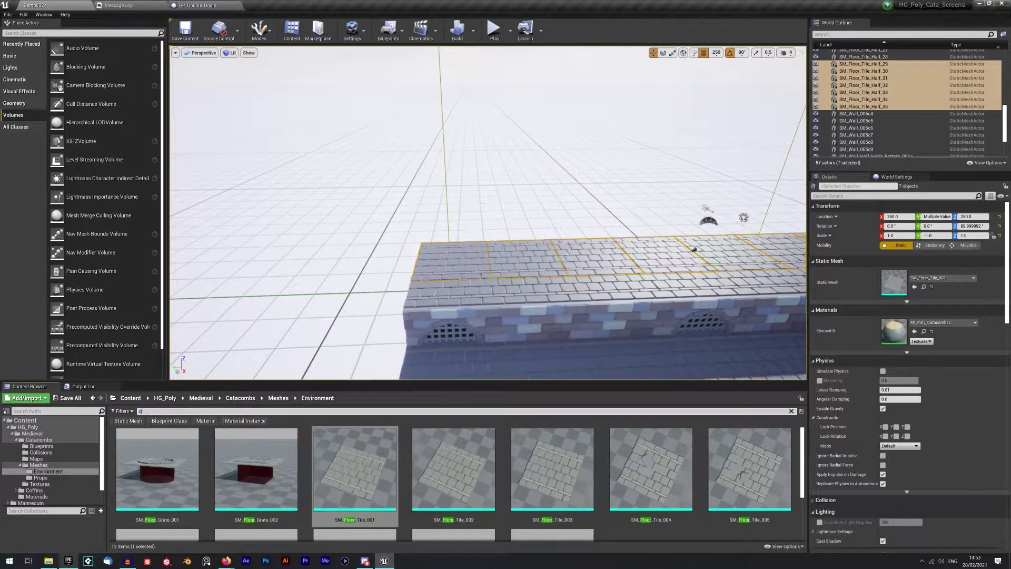
{"action": "type", "text": "olu"}
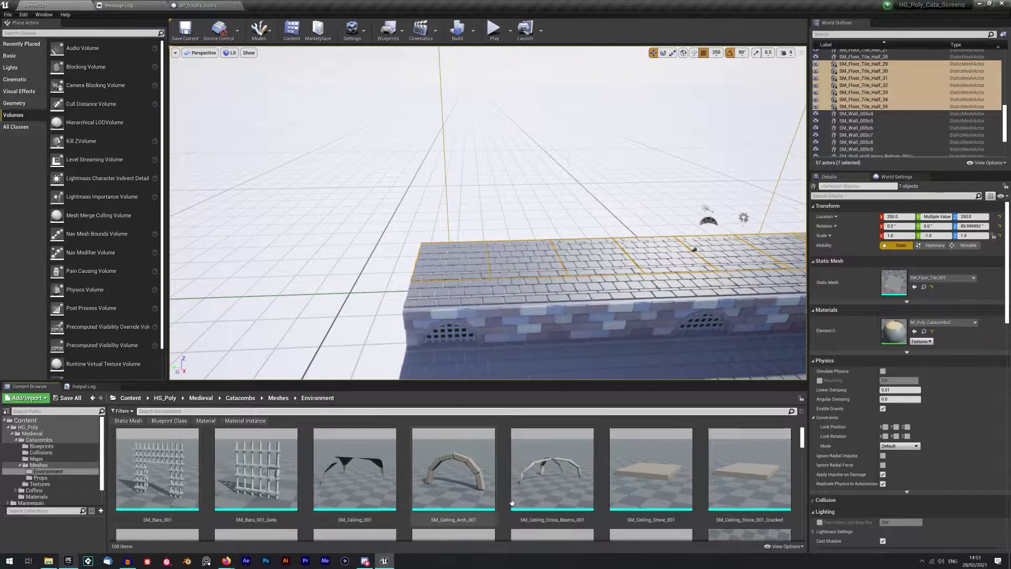
{"action": "scroll", "coordinate": [803, 441], "scroll_direction": "down", "scroll_amount": 5}
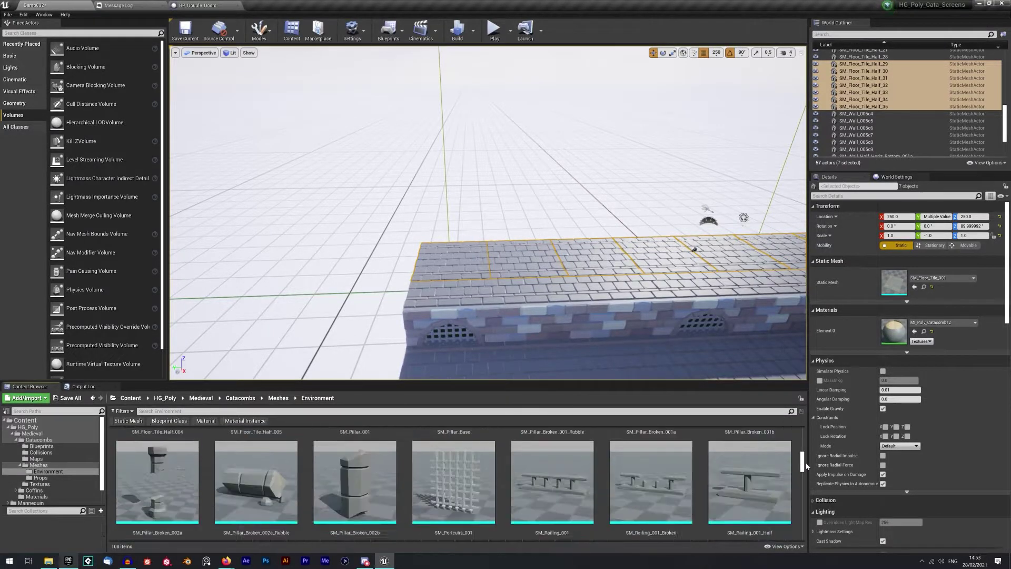
{"action": "scroll", "coordinate": [806, 452], "scroll_direction": "down", "scroll_amount": 2}
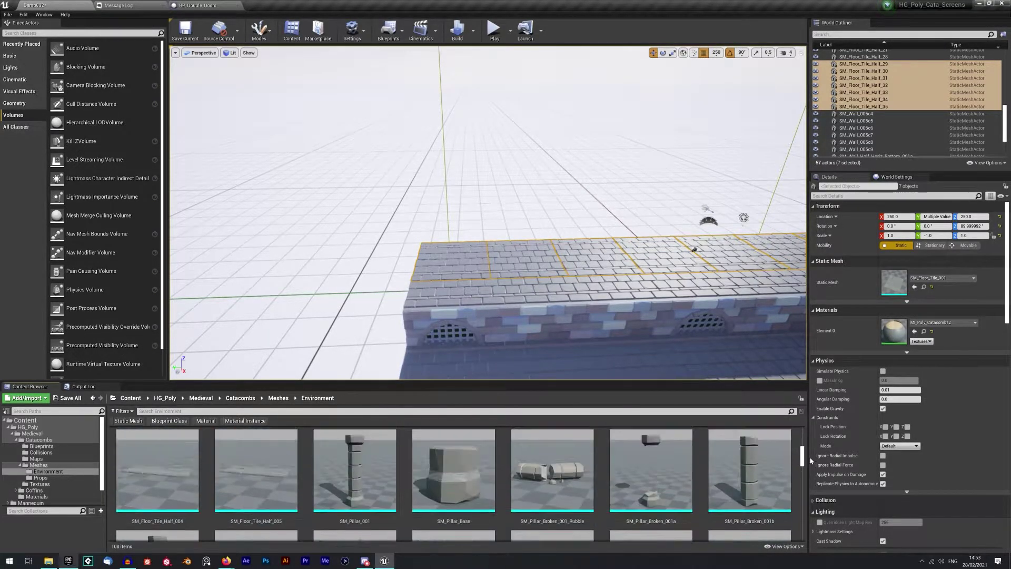
{"action": "left_click_drag", "start_coordinate": [367, 496], "coordinate": [472, 278]}
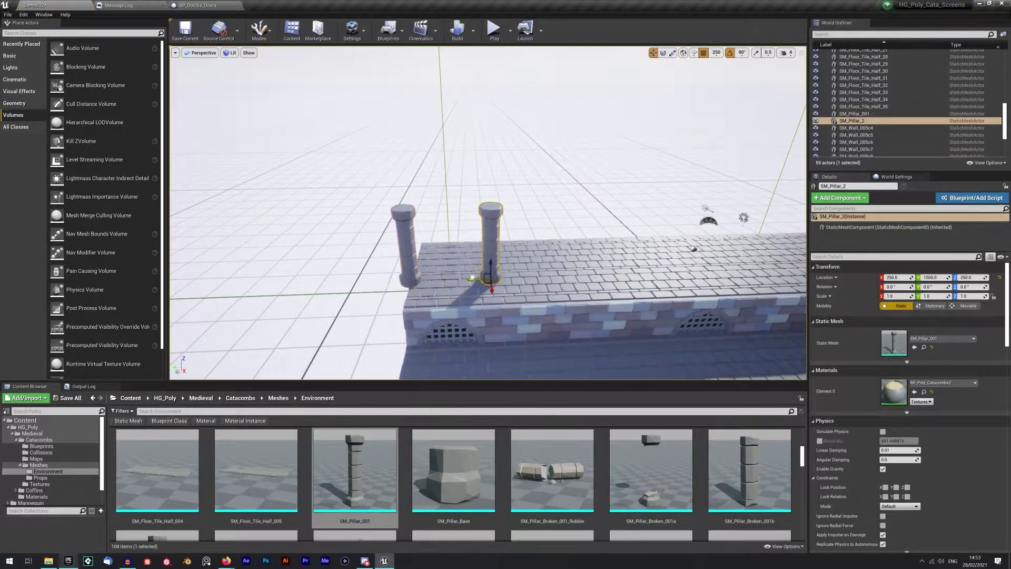
Step: Duplicate the pillar along the raised floor to Y -1500 with a position snap of 500, and select all eight pillars
{"action": "right_click_drag", "start_coordinate": [415, 306], "coordinate": [462, 307]}
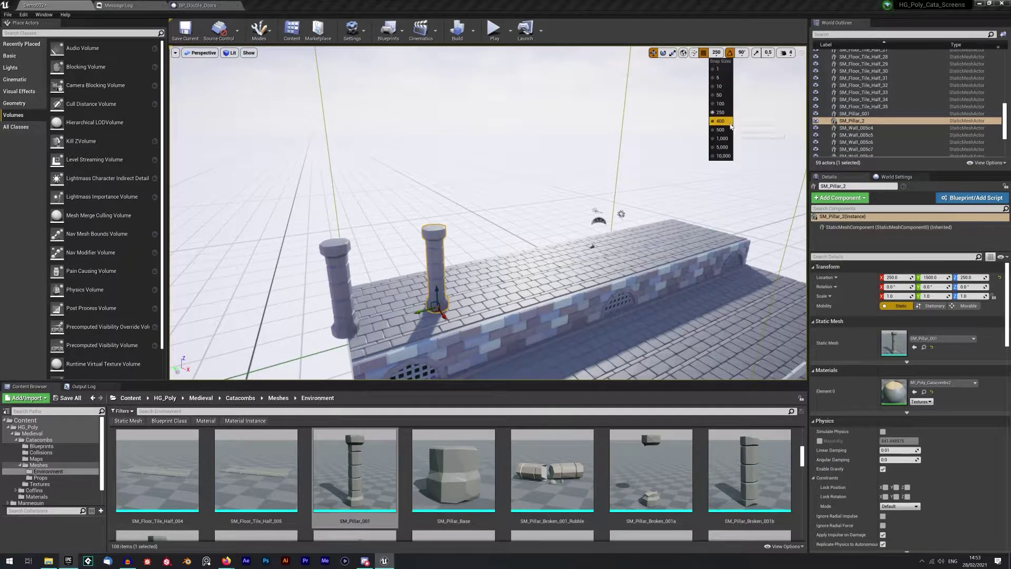
{"action": "left_click", "coordinate": [722, 129]}
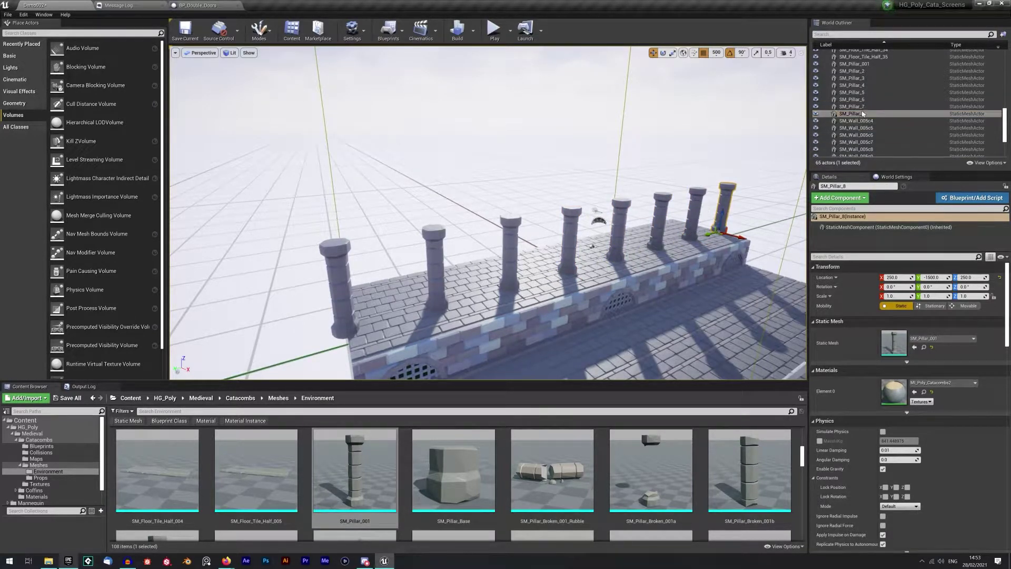
{"action": "left_click", "coordinate": [871, 71], "text": "shift"}
{"action": "right_click_drag", "start_coordinate": [681, 229], "coordinate": [608, 397]}
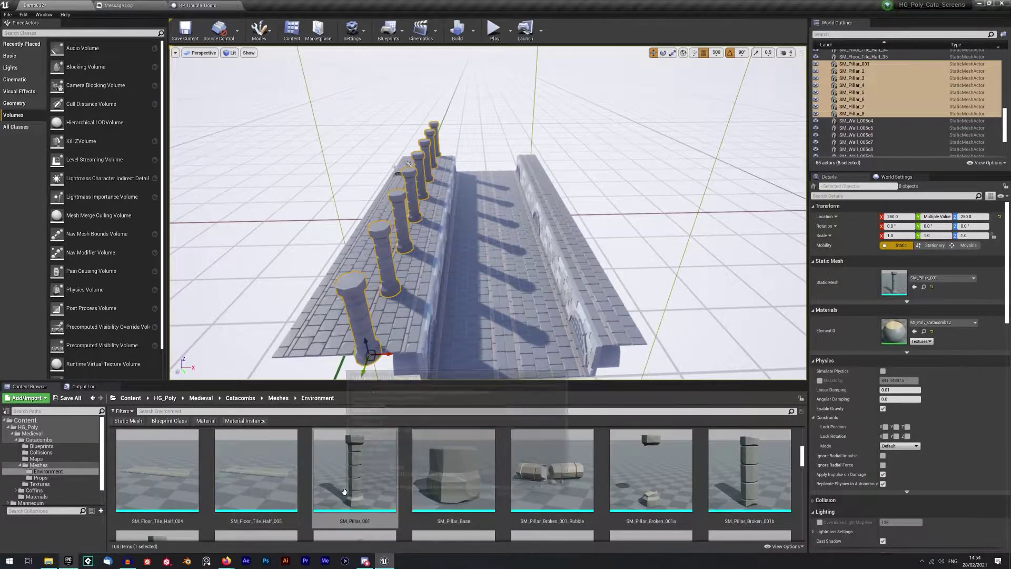
Step: Find the SM_Wall_005c mesh and place it at X 1500, Y 2000, Z 500
{"action": "scroll", "coordinate": [387, 484], "scroll_direction": "down", "scroll_amount": 6}
{"action": "scroll", "coordinate": [387, 484], "scroll_direction": "down", "scroll_amount": 6}
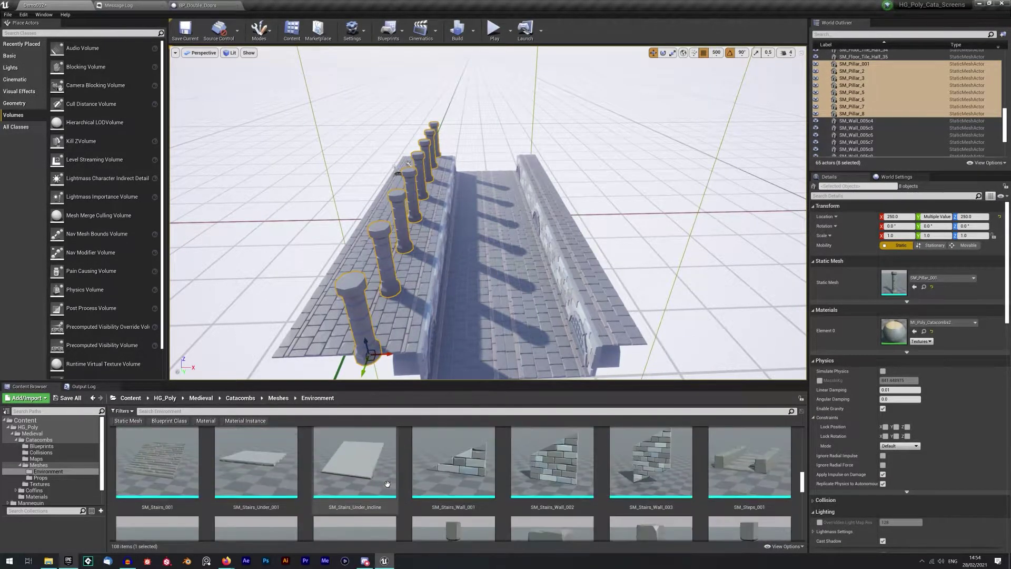
{"action": "scroll", "coordinate": [387, 484], "scroll_direction": "down", "scroll_amount": 6}
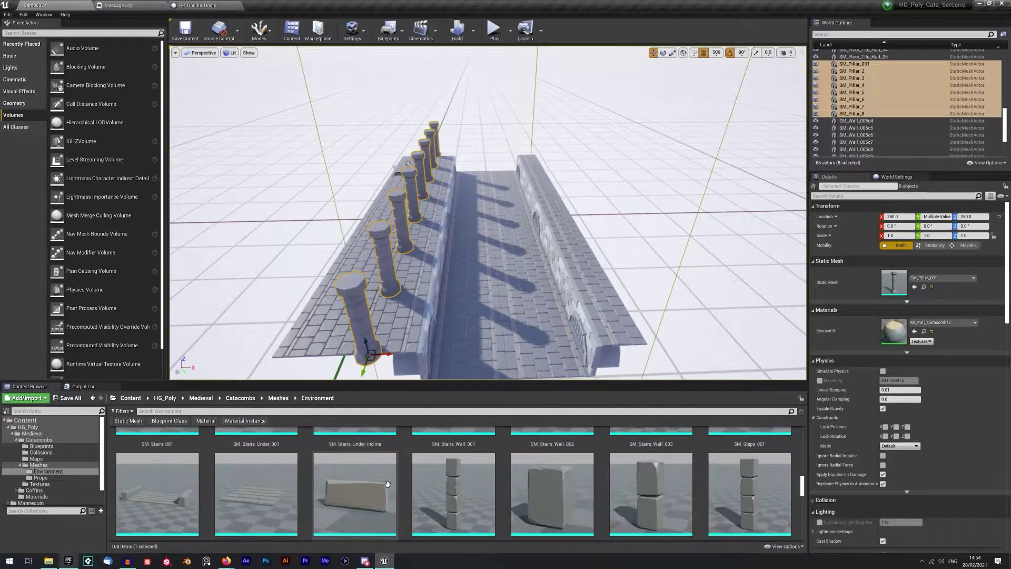
{"action": "left_click_drag", "start_coordinate": [379, 479], "coordinate": [675, 323]}
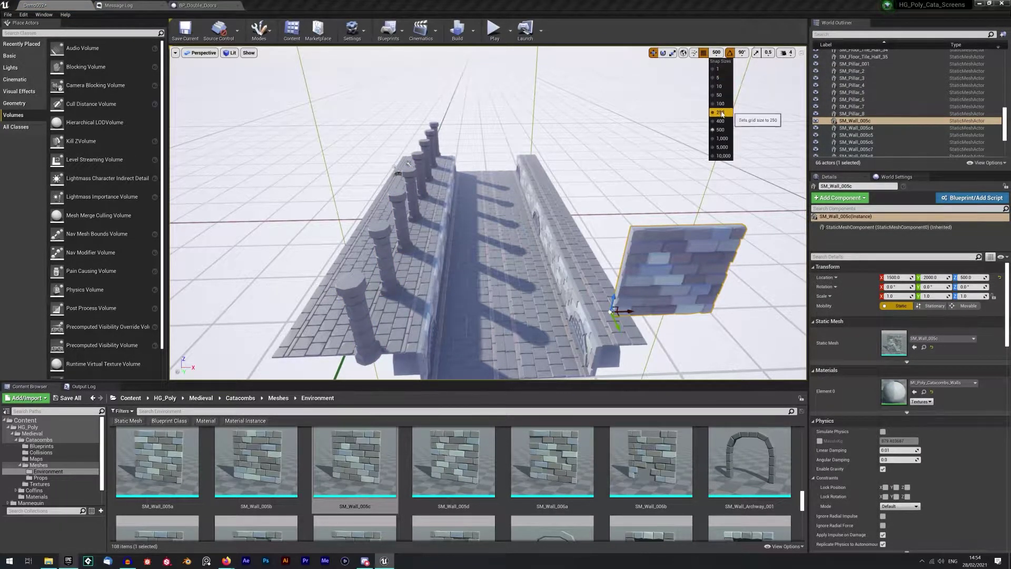
Step: With a position snap of 250, align the wall along the raised floor's outer edge at X 1750, Z 250 and duplicate it to Y 1000
{"action": "left_click", "coordinate": [720, 112]}
{"action": "left_click_drag", "start_coordinate": [629, 311], "coordinate": [573, 313]}
{"action": "mouse_move", "coordinate": [574, 313]}
{"action": "right_mouse_down"}
{"action": "mouse_move", "coordinate": [685, 301]}
{"action": "mouse_move", "coordinate": [737, 258]}
{"action": "mouse_move", "coordinate": [583, 322]}
{"action": "right_mouse_up"}
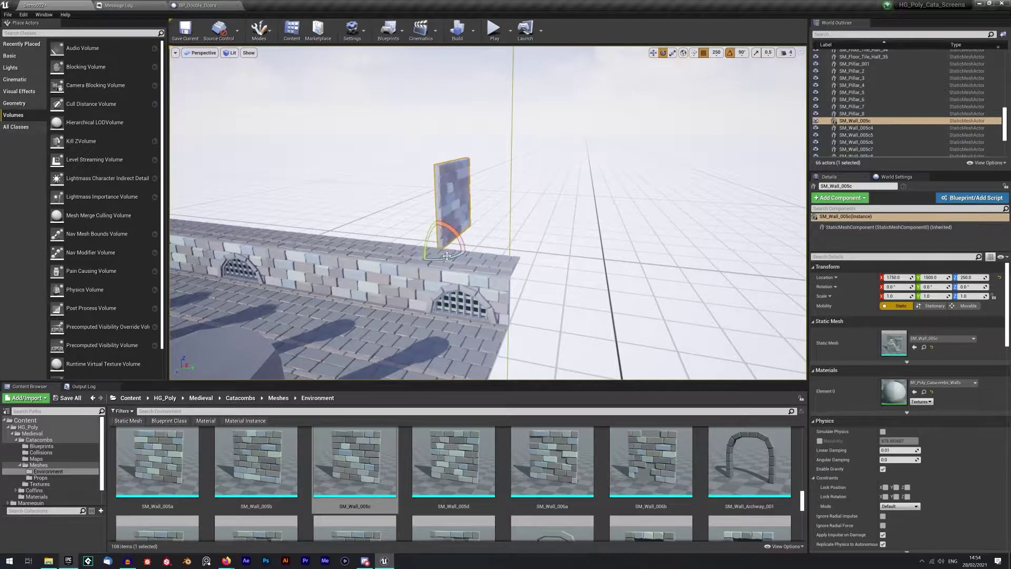
{"action": "right_click_drag", "start_coordinate": [521, 255], "coordinate": [632, 227]}
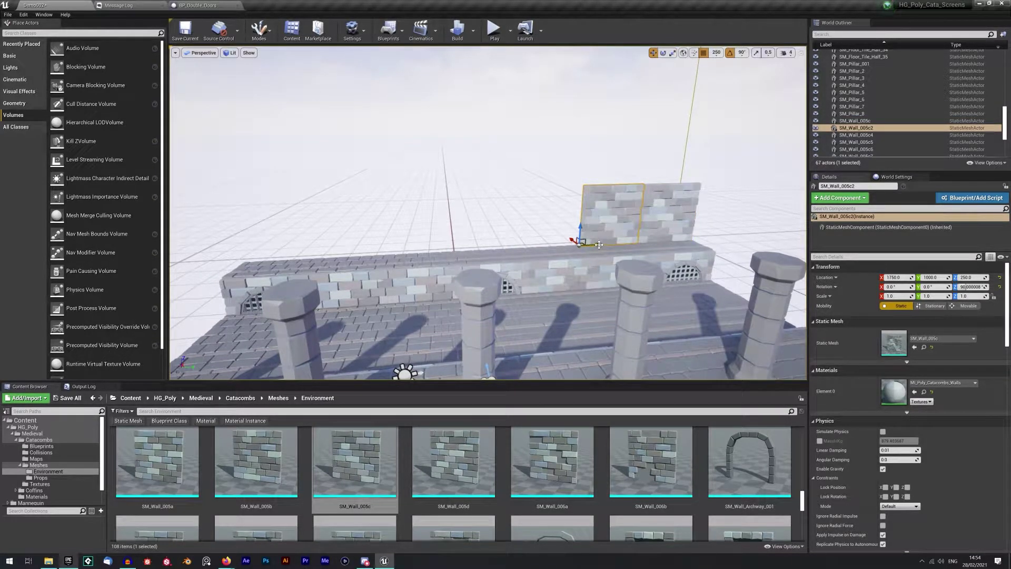
Step: Complete the row of SM_Wall_005c panels along the raised ledge and duplicate the whole row to the opposite side at X -250
{"action": "left_click", "coordinate": [649, 228], "text": "ctrl"}
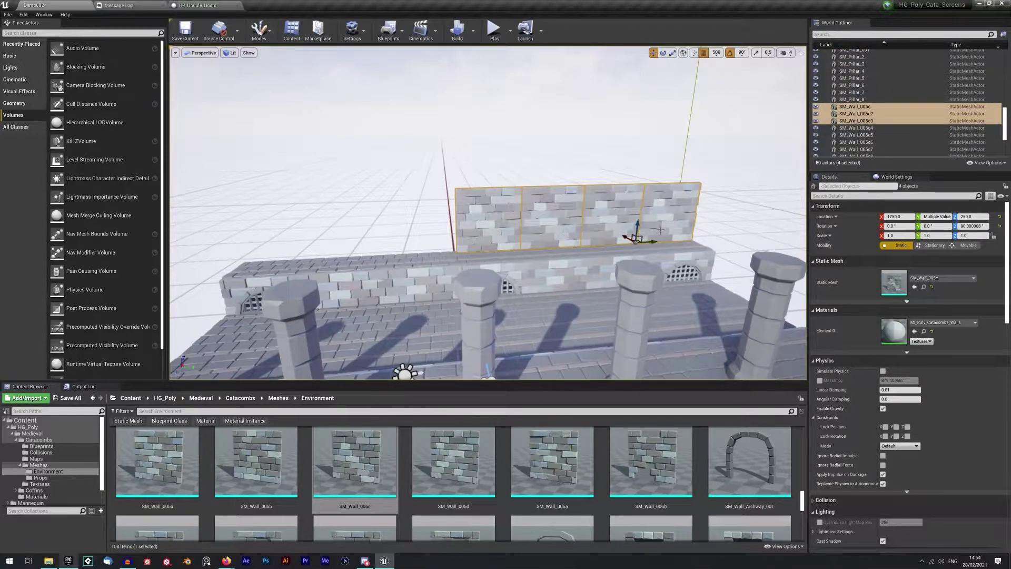
{"action": "left_click_drag", "start_coordinate": [595, 241], "coordinate": [438, 254], "text": "alt"}
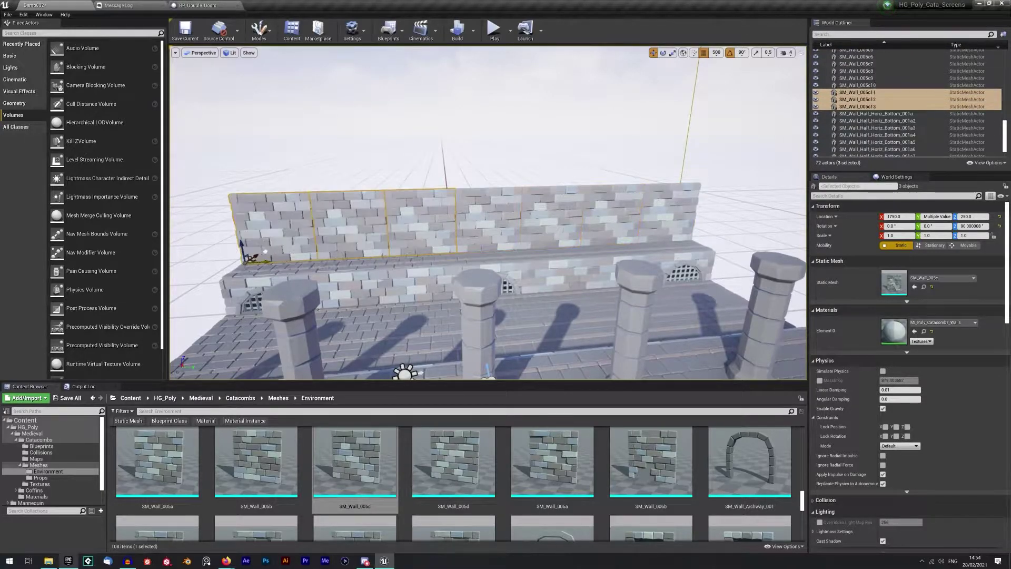
{"action": "right_click_drag", "start_coordinate": [447, 215], "coordinate": [632, 245]}
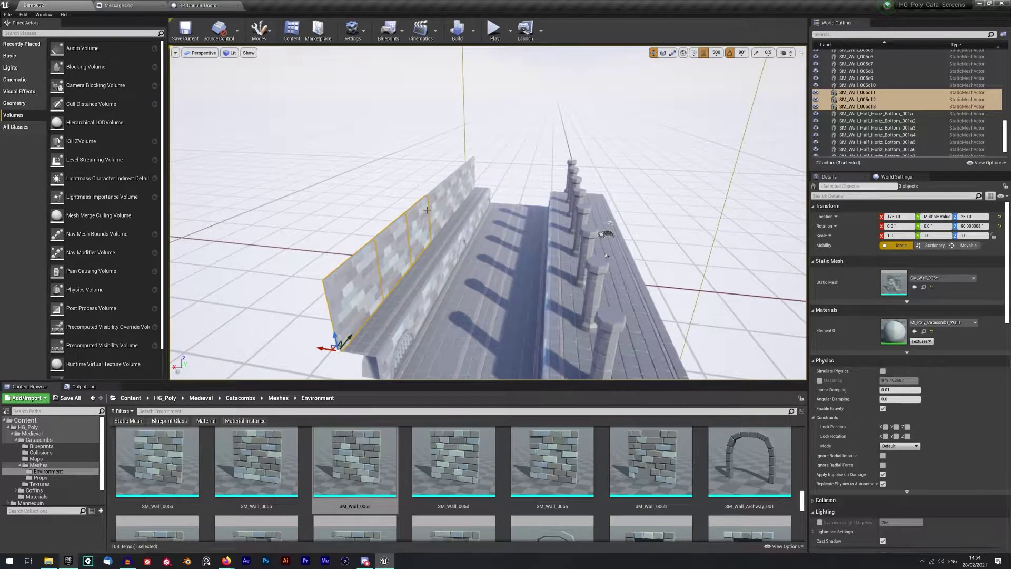
{"action": "scroll", "coordinate": [878, 95], "scroll_direction": "up", "scroll_amount": 3}
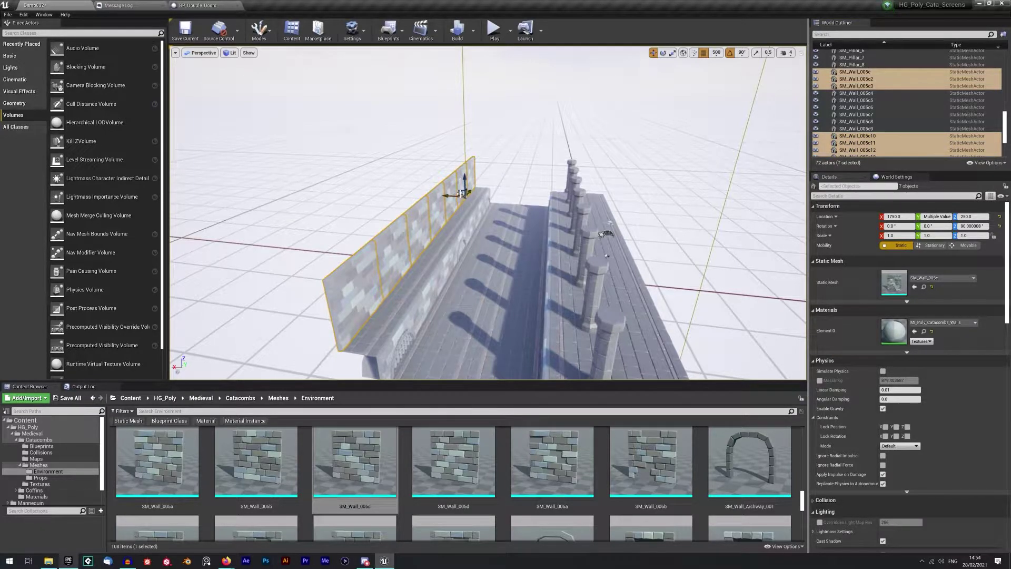
{"action": "left_click_drag", "start_coordinate": [451, 196], "coordinate": [651, 200], "text": "alt"}
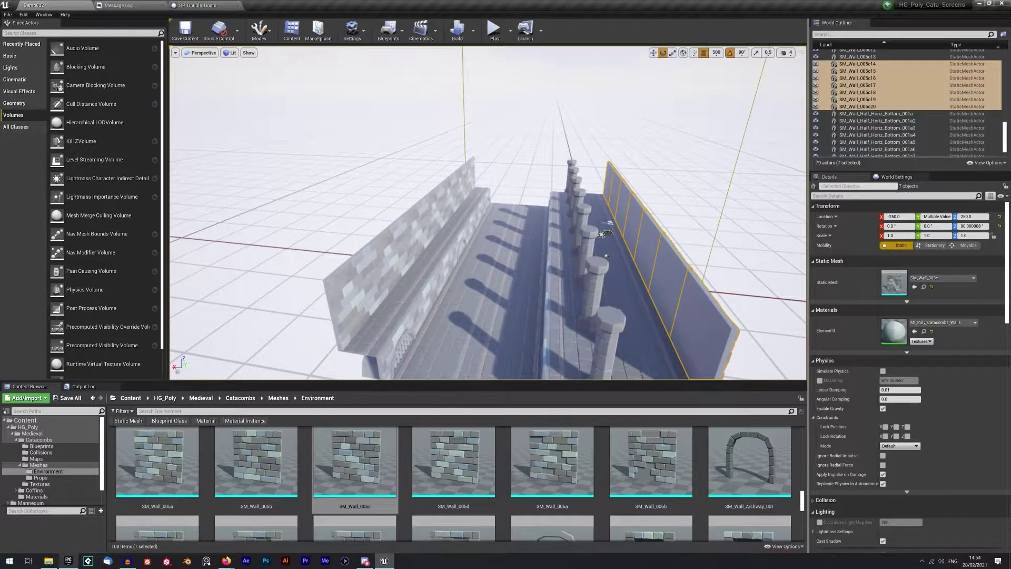
Step: Rotate the duplicated wall row to about -90° so it faces inward and move it back onto the pillar platform's outer edge
{"action": "left_click_drag", "start_coordinate": [607, 233], "coordinate": [630, 258], "text": "alt"}
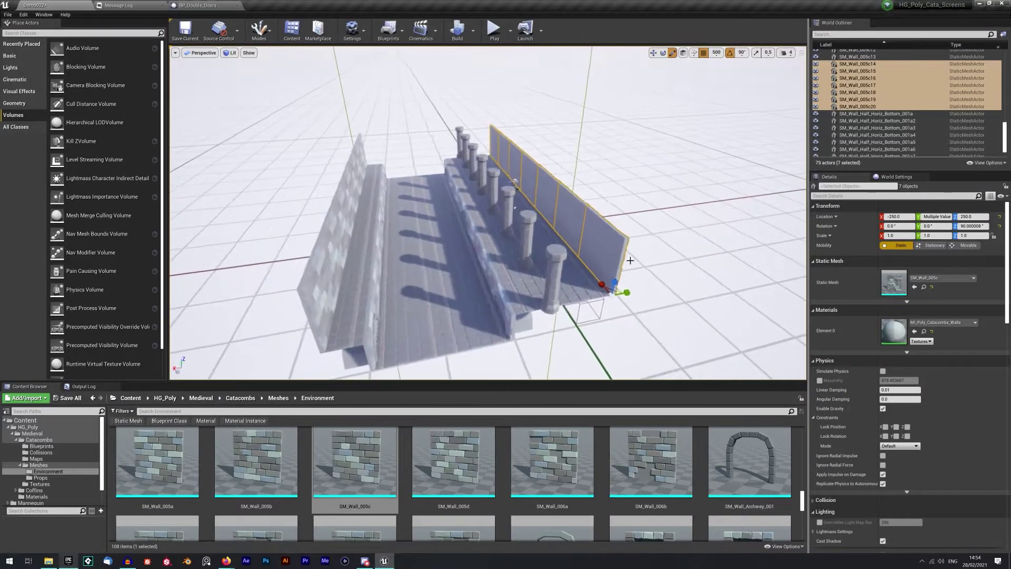
{"action": "mouse_move", "coordinate": [601, 310]}
{"action": "right_mouse_down"}
{"action": "mouse_move", "coordinate": [737, 310]}
{"action": "mouse_move", "coordinate": [601, 310]}
{"action": "right_mouse_up"}
{"action": "left_click_drag", "start_coordinate": [605, 284], "coordinate": [593, 311]}
{"action": "key", "text": "r"}
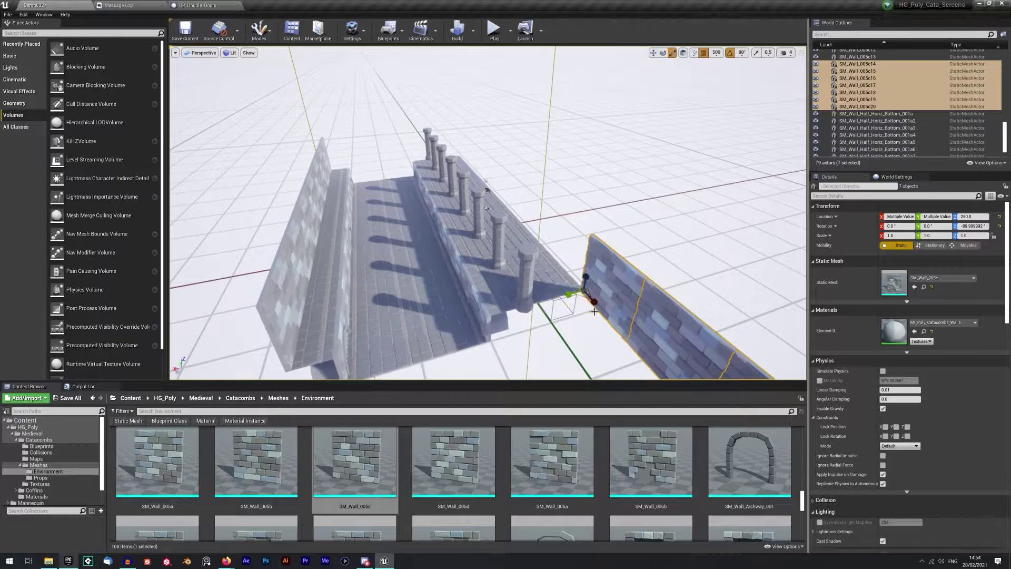
{"action": "left_click_drag", "start_coordinate": [572, 279], "coordinate": [432, 138]}
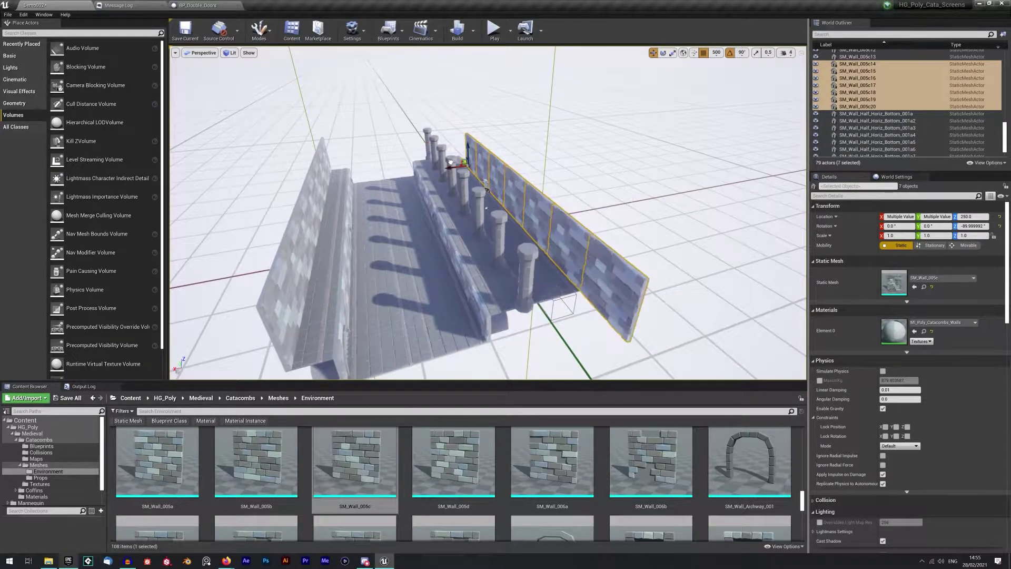
Step: Place SM_Wall_Half_Vert_001c panels across the end of the pillar platform at Y 2000, Z 250
{"action": "right_click_drag", "start_coordinate": [446, 156], "coordinate": [386, 136]}
{"action": "scroll", "coordinate": [476, 479], "scroll_direction": "down", "scroll_amount": 1}
{"action": "scroll", "coordinate": [476, 479], "scroll_direction": "up", "scroll_amount": 15}
{"action": "scroll", "coordinate": [796, 451], "scroll_direction": "down", "scroll_amount": 5}
{"action": "left_click_drag", "start_coordinate": [453, 461], "coordinate": [447, 173]}
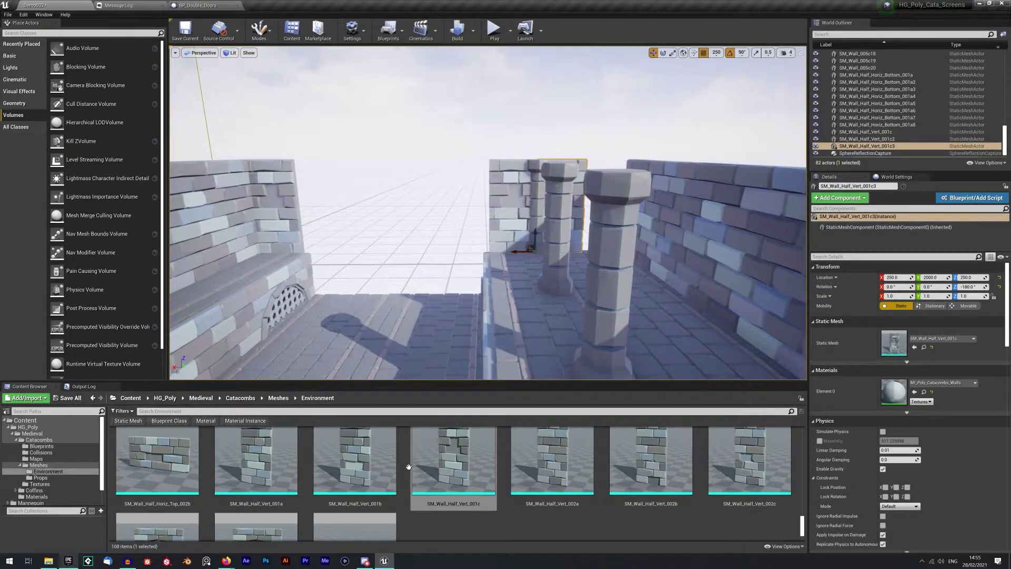
Step: Replace a copied pillar with the SM_Stone_Pillar_002 mesh and undo the last edit
{"action": "scroll", "coordinate": [452, 479], "scroll_direction": "up", "scroll_amount": 3}
{"action": "left_click", "coordinate": [158, 479]}
{"action": "left_click", "coordinate": [536, 209]}
{"action": "right_click_drag", "start_coordinate": [536, 210], "coordinate": [616, 216]}
{"action": "scroll", "coordinate": [521, 467], "scroll_direction": "up", "scroll_amount": 6}
{"action": "scroll", "coordinate": [696, 487], "scroll_direction": "down", "scroll_amount": 3}
{"action": "left_click", "coordinate": [750, 476]}
{"action": "right_click", "coordinate": [457, 216]}
{"action": "left_click", "coordinate": [501, 448]}
{"action": "right_click_drag", "start_coordinate": [474, 253], "coordinate": [395, 252]}
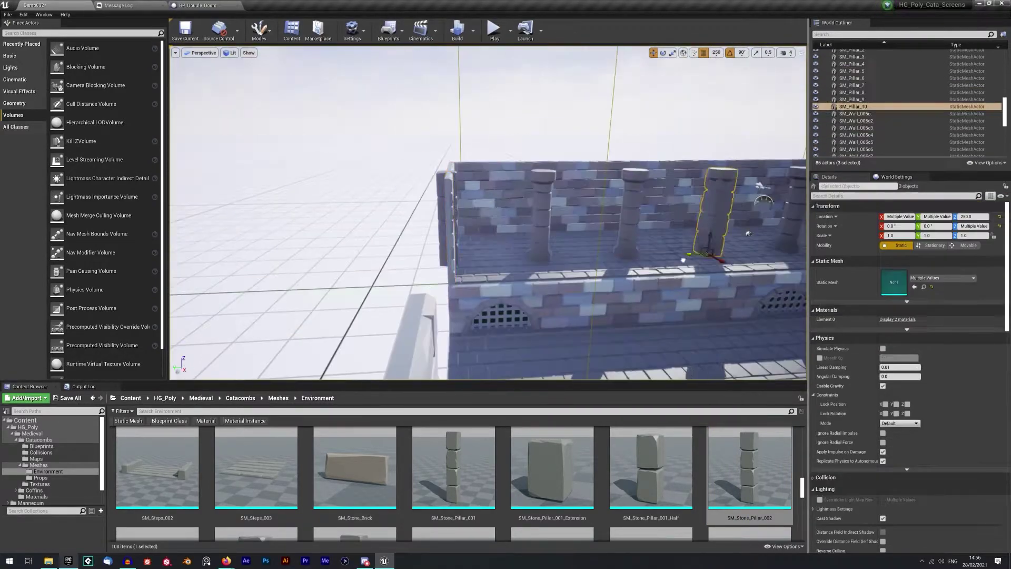
{"action": "key", "text": "ctrl+z"}
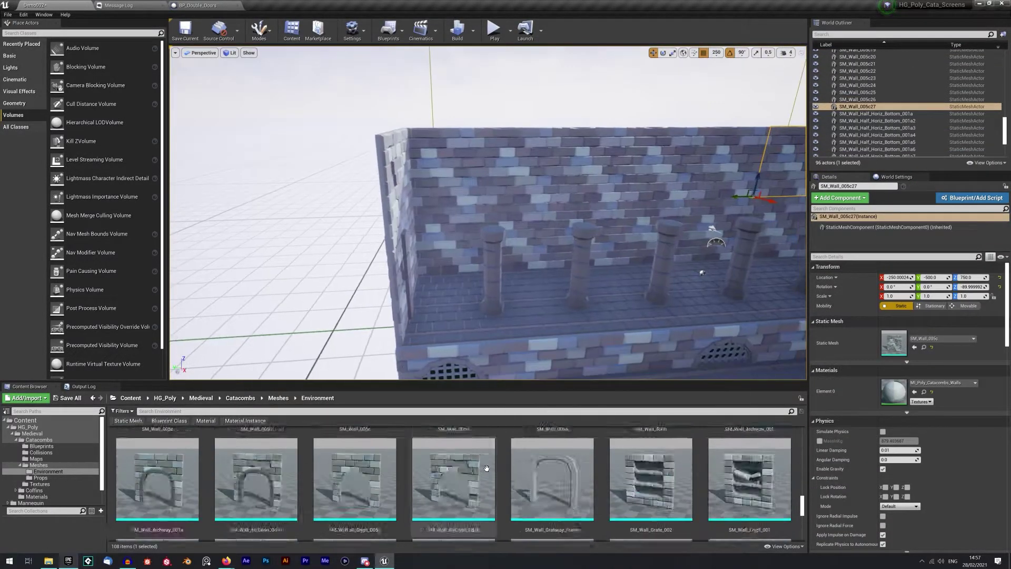
Step: From the meshes filtered by "ce", place SM_Ceiling_Stone_001 at X -250, Y 1750, Z 1250 above the walls and duplicate it
{"action": "mouse_move", "coordinate": [802, 474]}
{"action": "left_mouse_down"}
{"action": "mouse_move", "coordinate": [803, 450]}
{"action": "mouse_move", "coordinate": [802, 469]}
{"action": "left_mouse_up"}
{"action": "left_click", "coordinate": [463, 410]}
{"action": "type", "text": "ce"}
{"action": "left_click", "coordinate": [415, 481]}
{"action": "left_click_drag", "start_coordinate": [415, 476], "coordinate": [402, 141]}
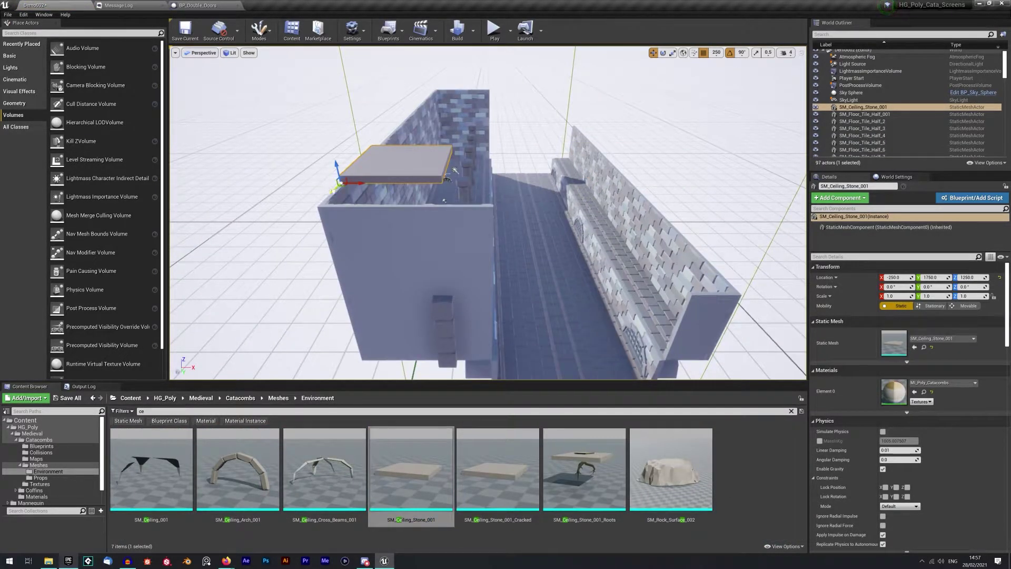
{"action": "right_click_drag", "start_coordinate": [488, 213], "coordinate": [621, 227]}
{"action": "left_click_drag", "start_coordinate": [781, 241], "coordinate": [729, 242], "text": "alt"}
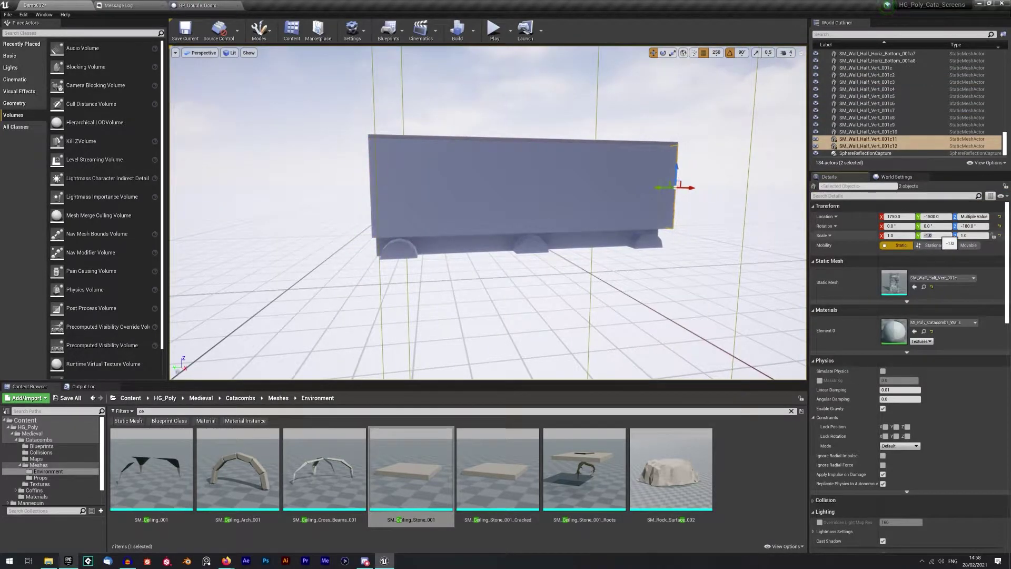
Step: Select the SM_Stone_Pillar_002_Half mesh and the SM_Stone_Pillar_003 mesh among the environment assets
{"action": "mouse_move", "coordinate": [625, 224]}
{"action": "right_mouse_down"}
{"action": "mouse_move", "coordinate": [695, 224]}
{"action": "mouse_move", "coordinate": [626, 224]}
{"action": "right_mouse_up"}
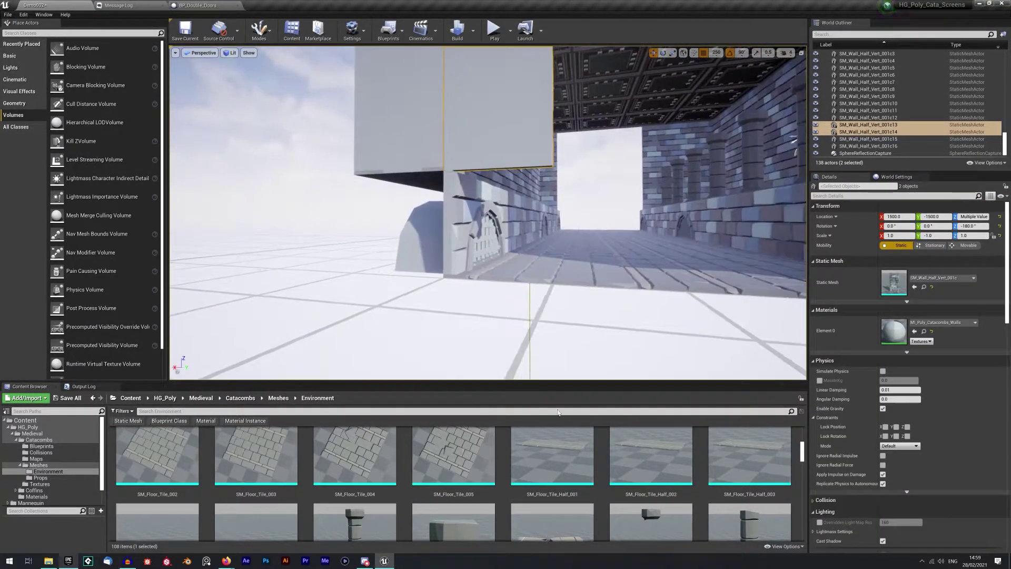
{"action": "scroll", "coordinate": [592, 480], "scroll_direction": "up", "scroll_amount": 3}
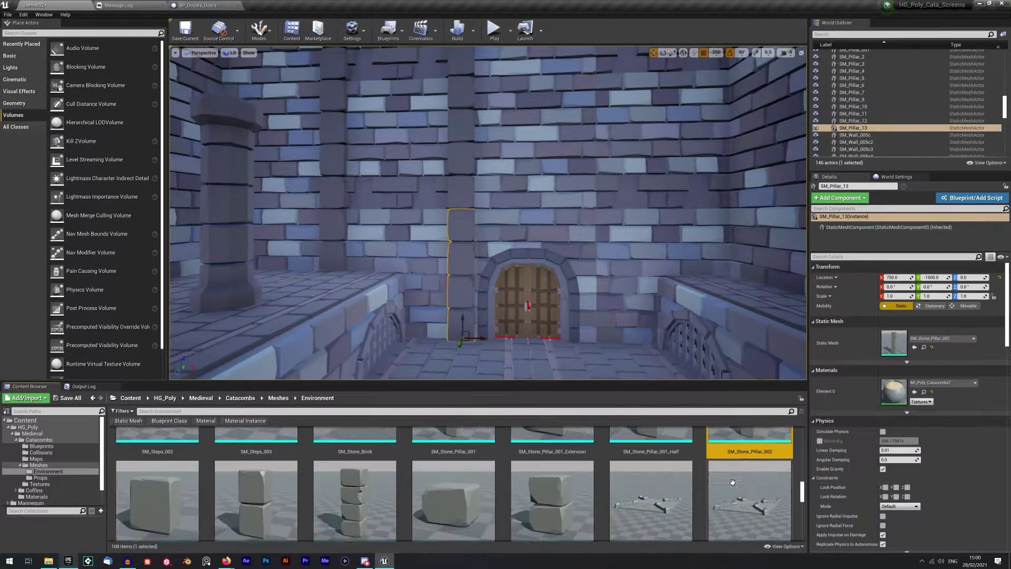
{"action": "left_click_drag", "start_coordinate": [256, 459], "coordinate": [322, 469]}
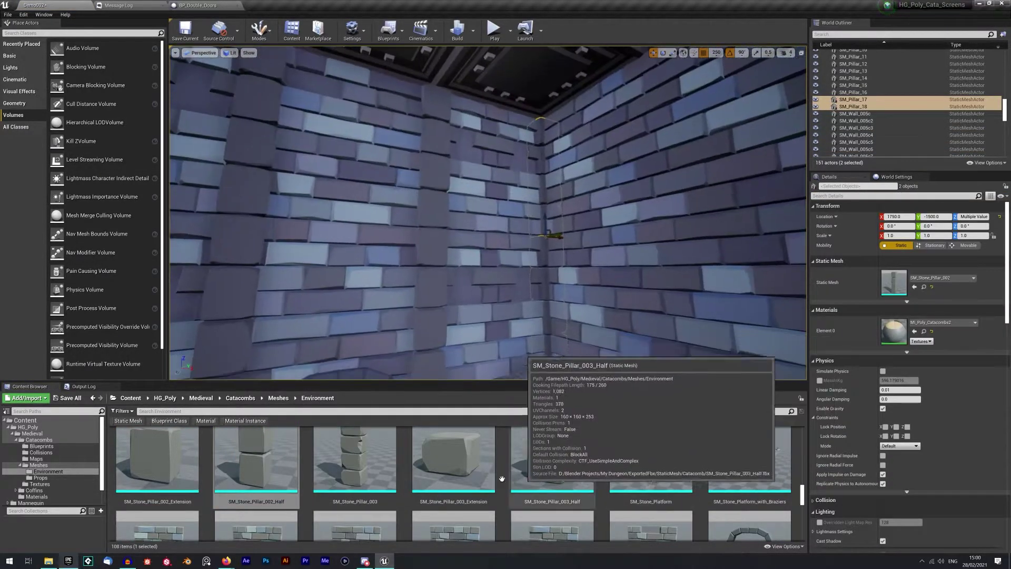
{"action": "left_click", "coordinate": [355, 458]}
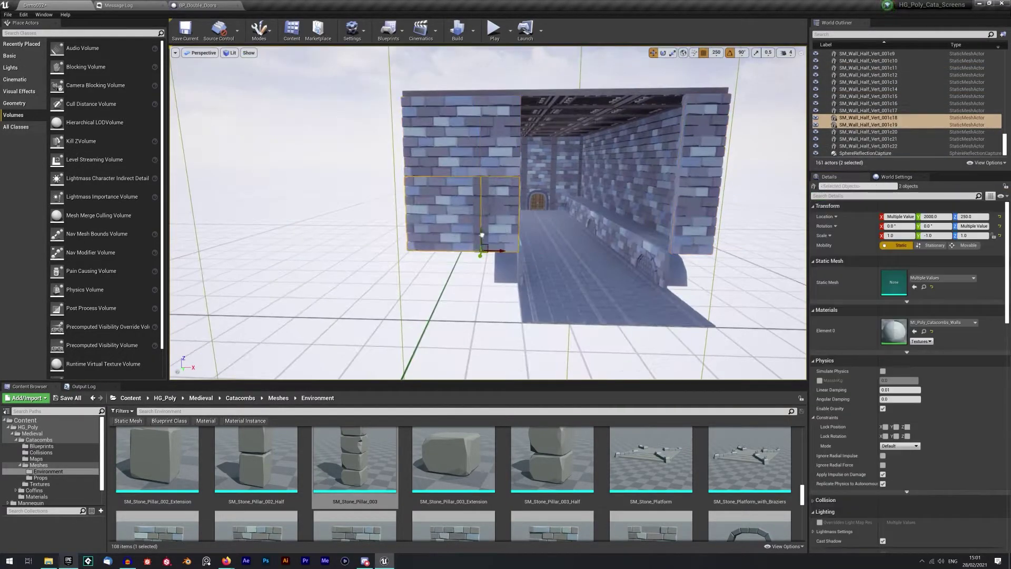
Step: Replace the two selected wall pieces at the hall's open end with SM_Wall_Half_Horiz_Bottom_002b
{"action": "scroll", "coordinate": [602, 473], "scroll_direction": "down", "scroll_amount": 8}
{"action": "left_click", "coordinate": [453, 463]}
{"action": "right_click", "coordinate": [462, 258]}
{"action": "left_click", "coordinate": [514, 485]}
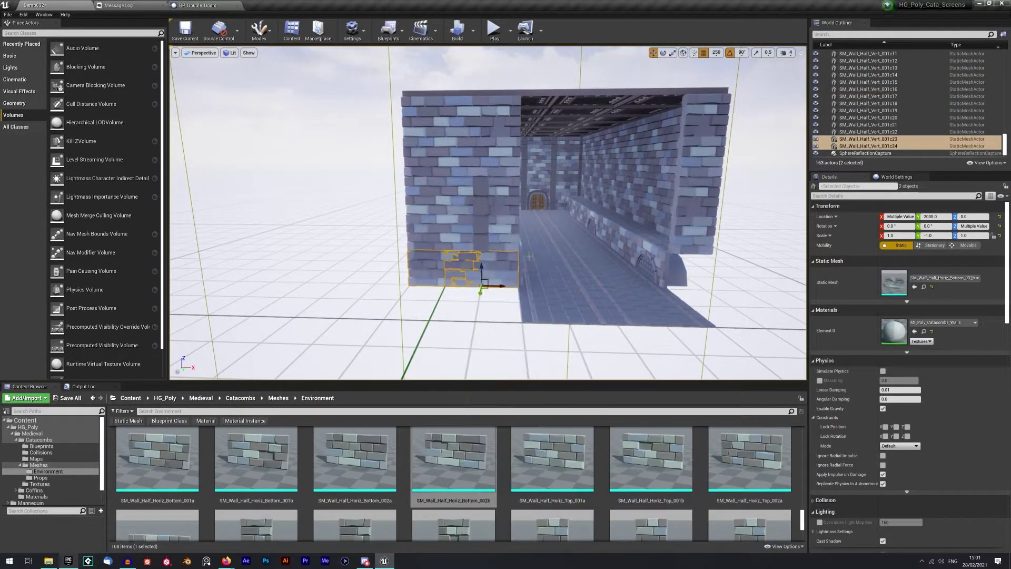
Step: Align one bottom wall piece with its neighbour and duplicate both to the opposite side of the hall opening
{"action": "left_click", "coordinate": [427, 270]}
{"action": "left_click_drag", "start_coordinate": [499, 286], "coordinate": [467, 286]}
{"action": "left_click", "coordinate": [492, 269], "text": "ctrl"}
{"action": "left_click_drag", "start_coordinate": [466, 286], "coordinate": [762, 286], "text": "alt"}
Step: Lower the copied wall piece beside the opening and delete the surplus piece
{"action": "right_click_drag", "start_coordinate": [469, 274], "coordinate": [535, 210]}
{"action": "left_click_drag", "start_coordinate": [517, 229], "coordinate": [518, 341]}
{"action": "right_click_drag", "start_coordinate": [517, 341], "coordinate": [569, 316]}
{"action": "left_click", "coordinate": [608, 323]}
{"action": "key", "text": "Delete"}
Step: Select the two stacked SM_Wall_Half_Vert_001c panels beyond the hall's end and shift them sideways
{"action": "left_click", "coordinate": [418, 236]}
{"action": "left_click", "coordinate": [423, 120], "text": "ctrl"}
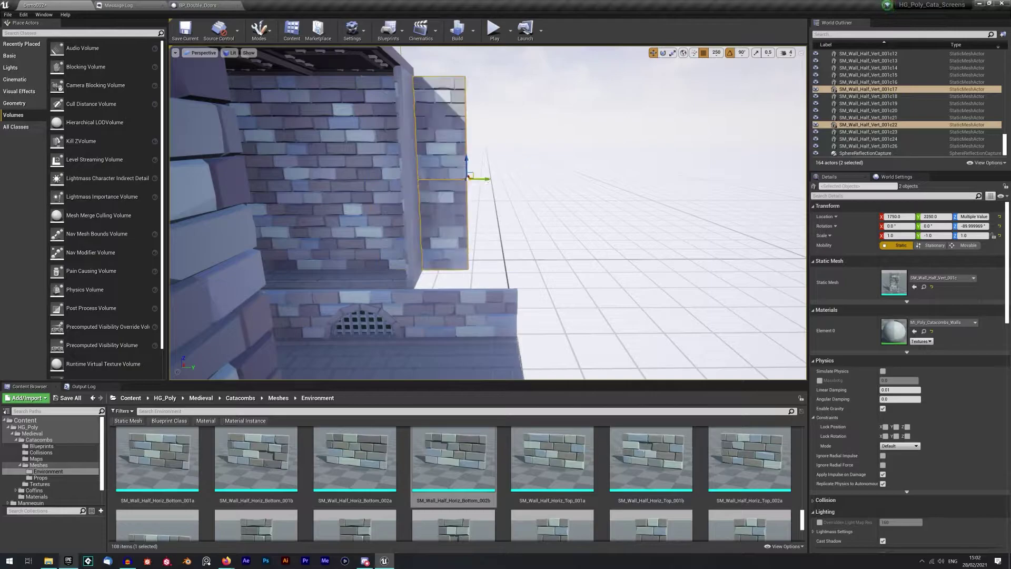
{"action": "right_click_drag", "start_coordinate": [490, 182], "coordinate": [458, 174]}
{"action": "left_click_drag", "start_coordinate": [440, 161], "coordinate": [421, 160]}
Step: Replace the side wall piece at the hall's end with SM_Wall_005c and shift it into line
{"action": "scroll", "coordinate": [431, 479], "scroll_direction": "up", "scroll_amount": 6}
{"action": "left_click", "coordinate": [354, 487]}
{"action": "right_click", "coordinate": [287, 158]}
{"action": "left_click", "coordinate": [379, 474]}
{"action": "left_click_drag", "start_coordinate": [316, 230], "coordinate": [349, 232]}
Step: Select the stacked wall pieces at the hall's end and shift them along the new passage
{"action": "right_click_drag", "start_coordinate": [350, 232], "coordinate": [327, 226]}
{"action": "mouse_move", "coordinate": [447, 258]}
{"action": "right_mouse_down"}
{"action": "mouse_move", "coordinate": [469, 263]}
{"action": "mouse_move", "coordinate": [453, 263]}
{"action": "right_mouse_up"}
{"action": "left_click", "coordinate": [463, 265], "text": "ctrl"}
{"action": "left_click", "coordinate": [492, 153], "text": "ctrl"}
{"action": "left_click_drag", "start_coordinate": [599, 182], "coordinate": [564, 184]}
{"action": "key", "text": "w"}
{"action": "right_click_drag", "start_coordinate": [598, 183], "coordinate": [631, 200]}
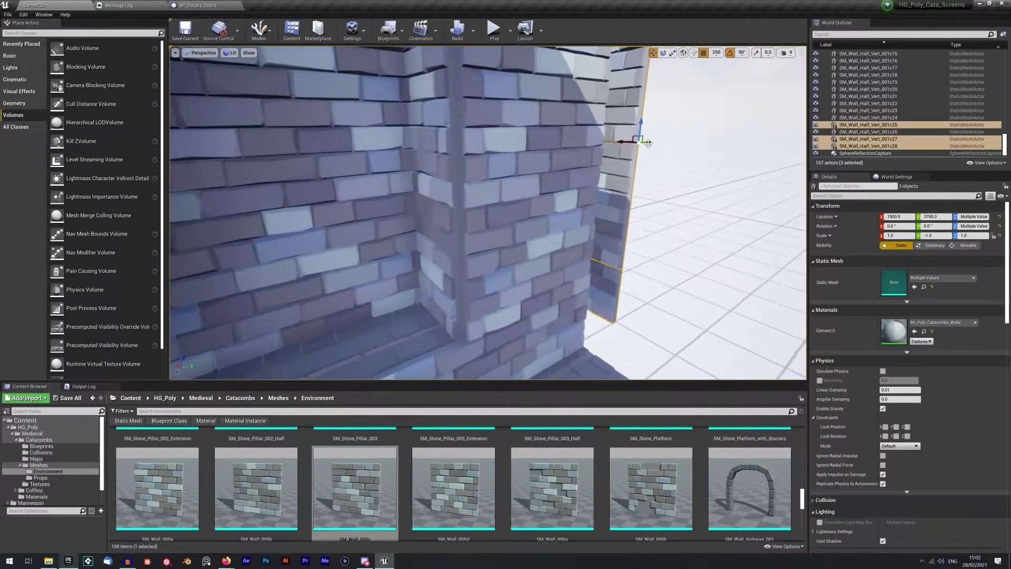
Step: Move the three stacked wall pieces outward and duplicate them further along the passage
{"action": "left_click_drag", "start_coordinate": [634, 140], "coordinate": [737, 169]}
{"action": "right_click_drag", "start_coordinate": [737, 168], "coordinate": [579, 195]}
{"action": "left_click_drag", "start_coordinate": [527, 189], "coordinate": [711, 182], "text": "alt"}
Step: Search the meshes for "stair" and place SM_Stairs_001 outside the passage opening
{"action": "right_click_drag", "start_coordinate": [711, 181], "coordinate": [632, 210]}
{"action": "left_click", "coordinate": [368, 411]}
{"action": "type", "text": "stair"}
{"action": "left_click_drag", "start_coordinate": [152, 469], "coordinate": [532, 342]}
{"action": "left_click", "coordinate": [697, 214]}
{"action": "key", "text": "w"}
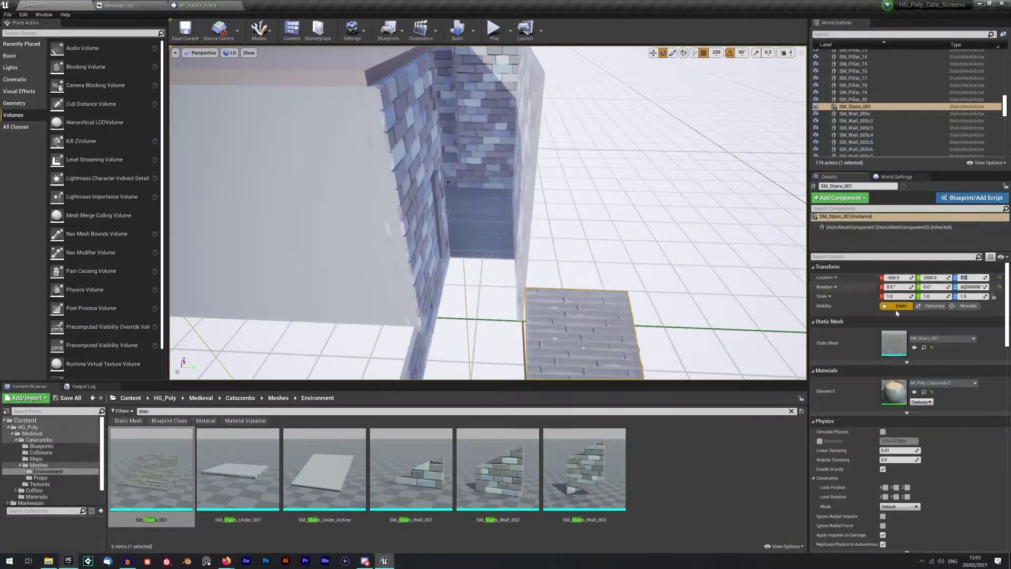
Step: Move the stair segment to X 0, Y 2000, Z -250 so it descends from the passage opening
{"action": "right_click_drag", "start_coordinate": [532, 343], "coordinate": [532, 363]}
{"action": "left_click_drag", "start_coordinate": [527, 298], "coordinate": [440, 296]}
{"action": "right_click_drag", "start_coordinate": [439, 296], "coordinate": [368, 315]}
{"action": "right_click_drag", "start_coordinate": [421, 258], "coordinate": [474, 274]}
{"action": "right_click_drag", "start_coordinate": [438, 327], "coordinate": [316, 279]}
{"action": "left_click_drag", "start_coordinate": [458, 291], "coordinate": [555, 292]}
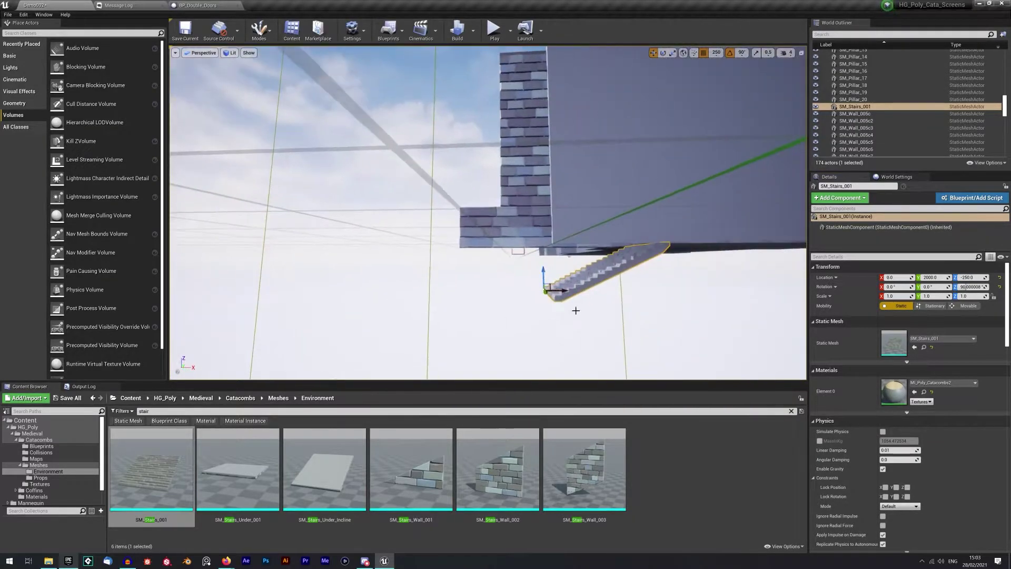
Step: Search the meshes for "floor" and place SM_Floor_Tile_002 as a landing at the foot of the stairs
{"action": "right_click_drag", "start_coordinate": [379, 346], "coordinate": [537, 374]}
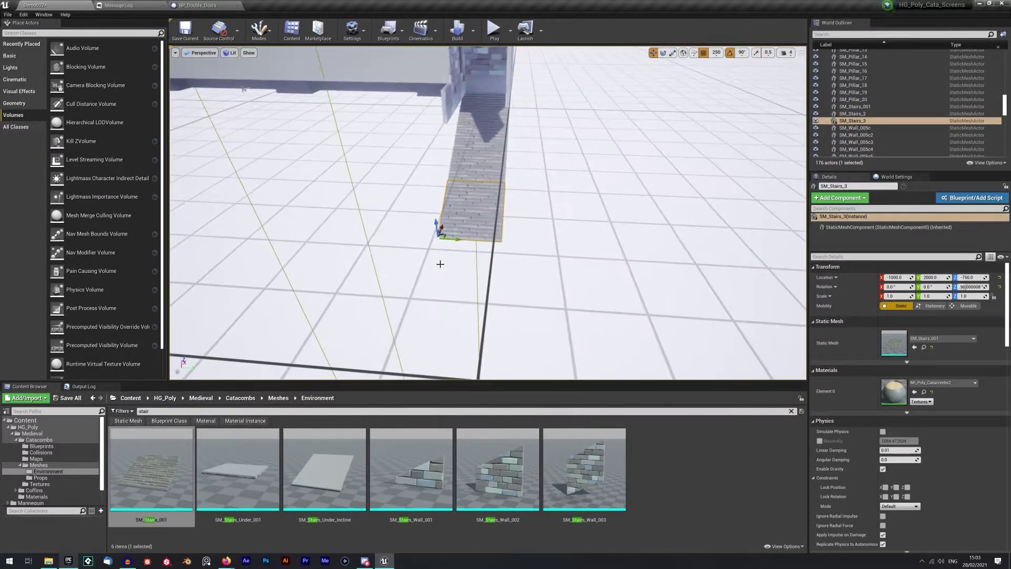
{"action": "left_click", "coordinate": [584, 411]}
{"action": "type", "text": "floor"}
{"action": "scroll", "coordinate": [654, 466], "scroll_direction": "down", "scroll_amount": 3}
{"action": "scroll", "coordinate": [655, 466], "scroll_direction": "up", "scroll_amount": 3}
{"action": "left_click_drag", "start_coordinate": [453, 469], "coordinate": [566, 205]}
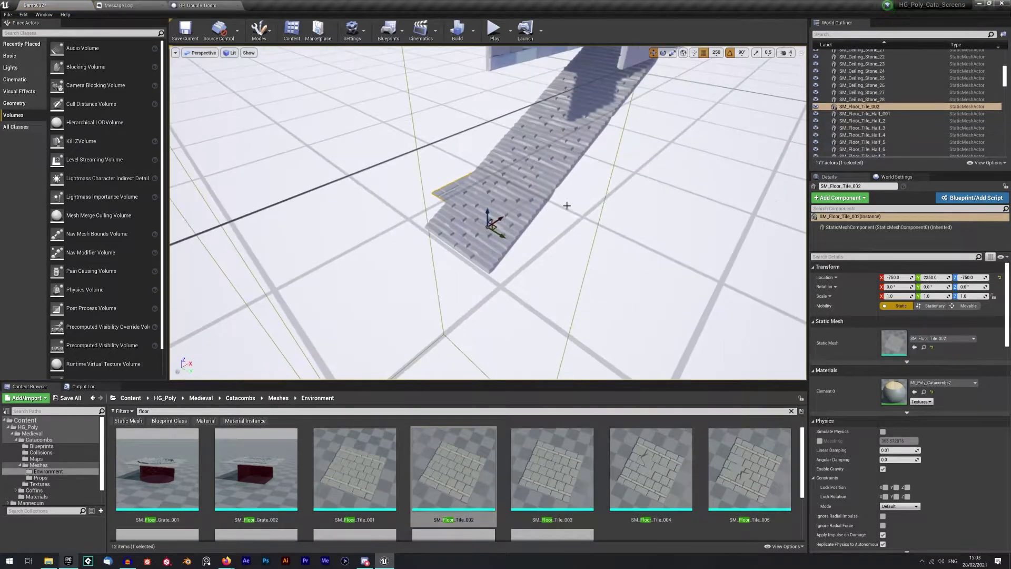
{"action": "left_click_drag", "start_coordinate": [376, 318], "coordinate": [402, 346]}
Step: Select the three descending stair segments and duplicate them beyond the landing
{"action": "right_click_drag", "start_coordinate": [402, 347], "coordinate": [574, 327]}
{"action": "left_click", "coordinate": [429, 231]}
{"action": "left_click", "coordinate": [437, 174], "text": "ctrl"}
{"action": "left_click", "coordinate": [442, 123], "text": "ctrl"}
{"action": "right_click_drag", "start_coordinate": [441, 124], "coordinate": [414, 139]}
{"action": "left_click_drag", "start_coordinate": [413, 153], "coordinate": [278, 278], "text": "alt"}
Step: Rotate the duplicated stair flight to 180° and move it to continue down from the landing
{"action": "right_click_drag", "start_coordinate": [278, 278], "coordinate": [368, 284]}
{"action": "key", "text": "e"}
{"action": "left_click_drag", "start_coordinate": [413, 276], "coordinate": [444, 289]}
{"action": "key", "text": "w"}
{"action": "right_click_drag", "start_coordinate": [400, 274], "coordinate": [337, 237]}
{"action": "left_click_drag", "start_coordinate": [397, 121], "coordinate": [487, 224]}
Step: Duplicate the lower stair flight alongside itself at X -1500 and replace the copies with SM_Stairs_Wall_002
{"action": "right_click_drag", "start_coordinate": [487, 224], "coordinate": [584, 231]}
{"action": "left_click_drag", "start_coordinate": [324, 353], "coordinate": [461, 345], "text": "alt"}
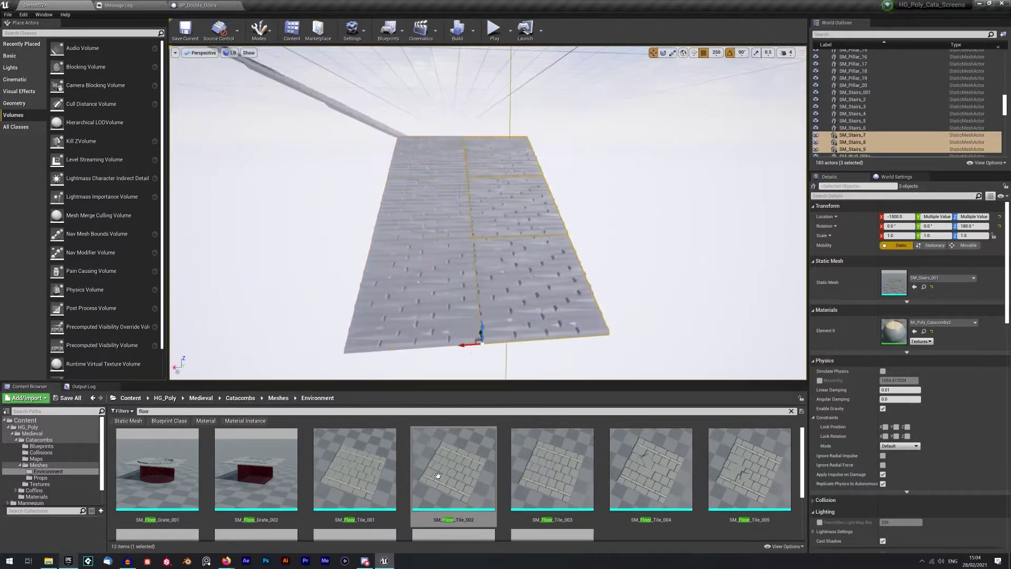
{"action": "key", "text": "ctrl+b"}
{"action": "left_click_drag", "start_coordinate": [518, 496], "coordinate": [483, 337]}
Step: Rotate the SM_Stairs_Wall_002 pieces to -270° and lower them beneath the stair flight's outer edge
{"action": "key", "text": "e"}
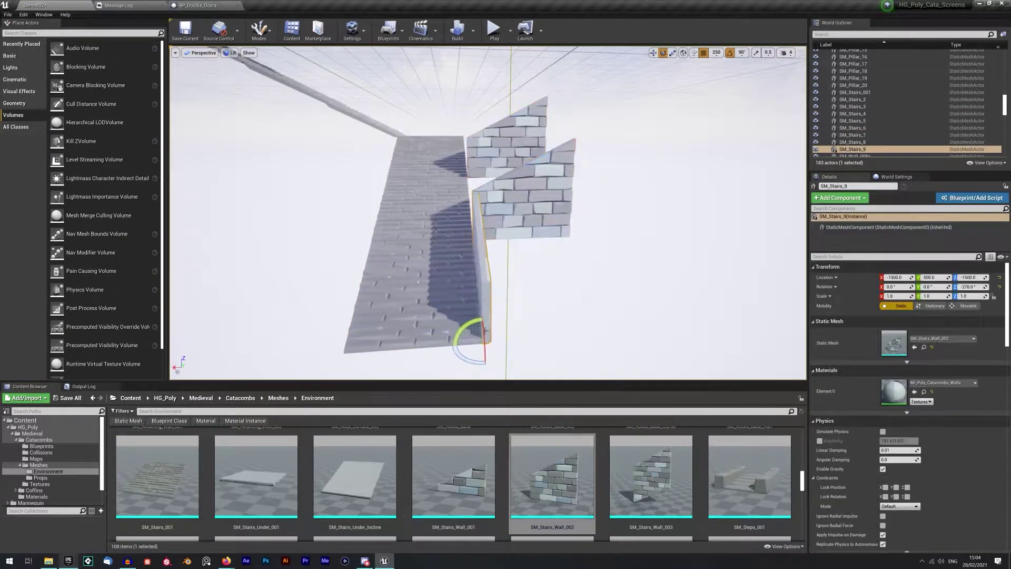
{"action": "left_click_drag", "start_coordinate": [453, 180], "coordinate": [477, 182]}
{"action": "right_click_drag", "start_coordinate": [476, 182], "coordinate": [405, 195]}
{"action": "key", "text": "w"}
{"action": "left_click_drag", "start_coordinate": [490, 174], "coordinate": [490, 219]}
{"action": "left_click", "coordinate": [442, 211]}
{"action": "left_click", "coordinate": [388, 248], "text": "ctrl"}
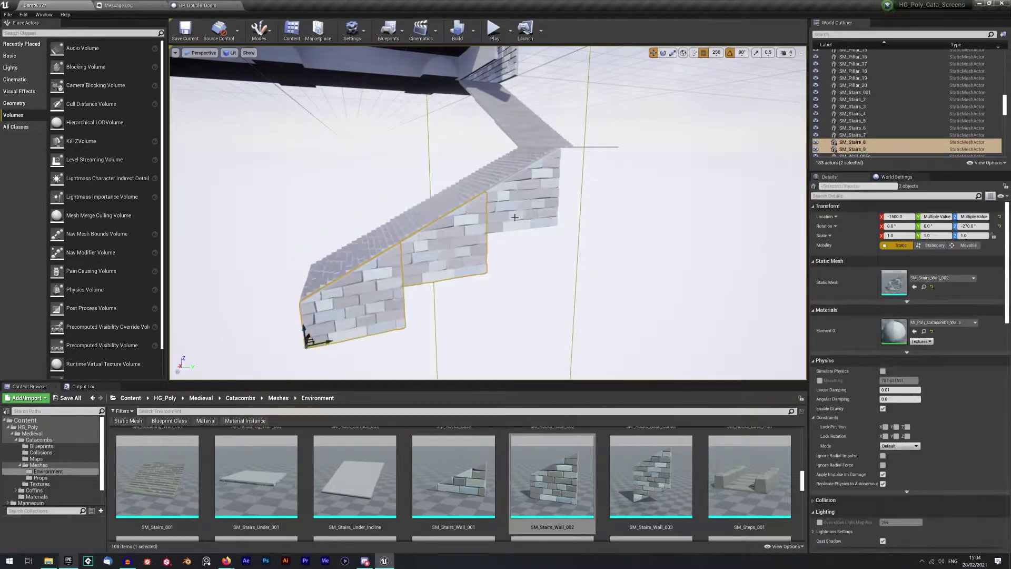
Step: Duplicate the uppermost stair wall piece and position the copy along the lower stair flight
{"action": "right_click_drag", "start_coordinate": [510, 216], "coordinate": [536, 329]}
{"action": "left_click", "coordinate": [566, 264]}
{"action": "right_click_drag", "start_coordinate": [595, 206], "coordinate": [526, 200]}
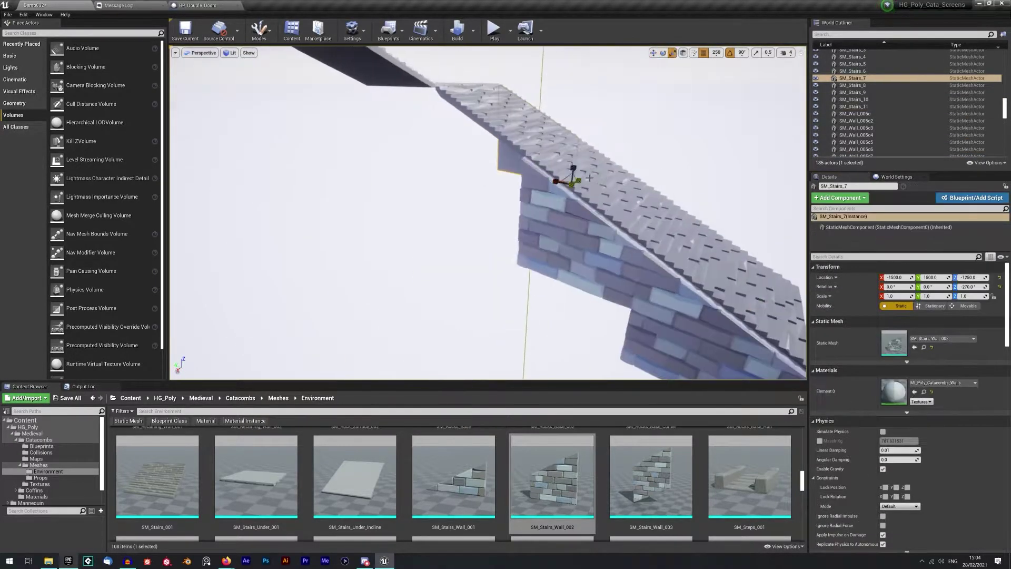
{"action": "key", "text": "w"}
{"action": "left_click_drag", "start_coordinate": [578, 175], "coordinate": [468, 238], "text": "alt"}
{"action": "right_click_drag", "start_coordinate": [479, 235], "coordinate": [522, 231]}
{"action": "left_click_drag", "start_coordinate": [551, 293], "coordinate": [572, 285]}
Step: Mirror the duplicated stair wall piece by setting its Y scale to -1
{"action": "right_click_drag", "start_coordinate": [571, 285], "coordinate": [543, 295]}
{"action": "left_click", "coordinate": [934, 296]}
{"action": "type", "text": "-1"}
{"action": "key", "text": "Return"}
Step: Select the three stair wall pieces below the flight and replace them with SM_Stairs_Wall_001
{"action": "right_click_drag", "start_coordinate": [506, 221], "coordinate": [606, 210]}
{"action": "left_click", "coordinate": [532, 258], "text": "ctrl"}
{"action": "left_click", "coordinate": [601, 285], "text": "ctrl"}
{"action": "right_click_drag", "start_coordinate": [600, 284], "coordinate": [564, 276]}
{"action": "left_click", "coordinate": [454, 477]}
{"action": "right_click", "coordinate": [555, 320]}
{"action": "left_click", "coordinate": [605, 247]}
Step: Rotate the three SM_Stairs_Wall_001 pieces to follow the stair underside and set their Y scale to 1
{"action": "key", "text": "e"}
{"action": "left_click_drag", "start_coordinate": [495, 302], "coordinate": [494, 315]}
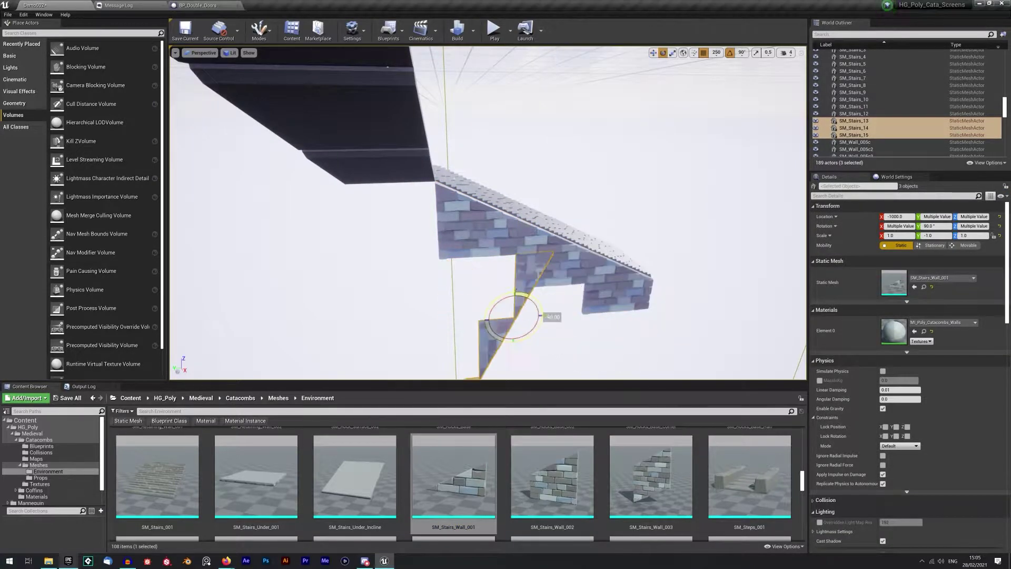
{"action": "right_click_drag", "start_coordinate": [606, 277], "coordinate": [625, 241]}
{"action": "type", "text": "1"}
{"action": "key", "text": "Return"}
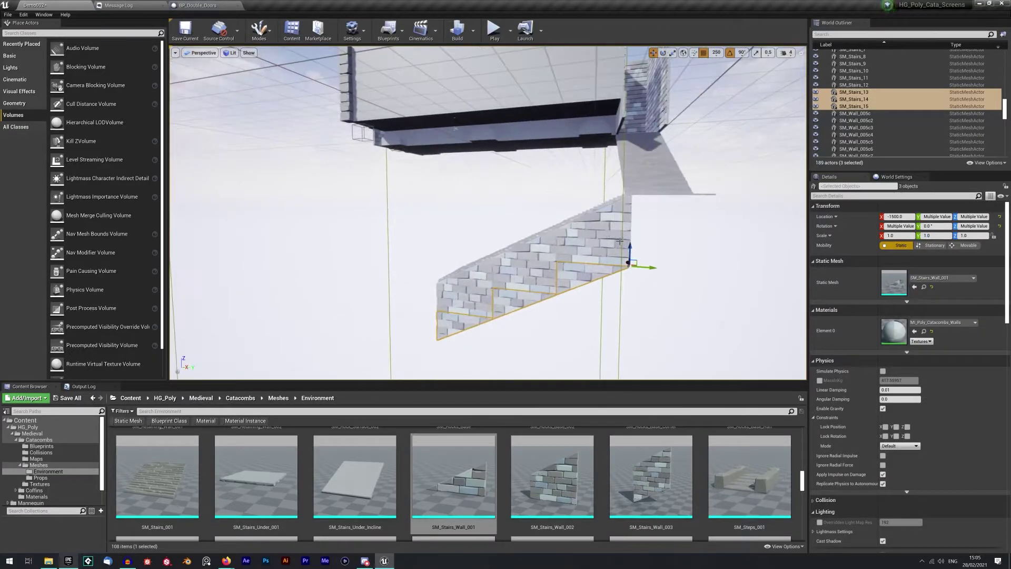
Step: Add SM_Stairs_Wall_003 along the side of the lower stair flight
{"action": "left_click", "coordinate": [651, 477]}
{"action": "left_click_drag", "start_coordinate": [650, 477], "coordinate": [543, 234]}
{"action": "right_click_drag", "start_coordinate": [543, 234], "coordinate": [529, 177]}
{"action": "left_click", "coordinate": [514, 292], "text": "ctrl"}
{"action": "right_click_drag", "start_coordinate": [513, 292], "coordinate": [559, 295]}
Step: Delete the three surplus stair wall pieces along the lower stair flight
{"action": "left_click", "coordinate": [571, 264]}
{"action": "left_click", "coordinate": [556, 216], "text": "ctrl"}
{"action": "left_click", "coordinate": [590, 332], "text": "ctrl"}
{"action": "right_click_drag", "start_coordinate": [590, 332], "coordinate": [566, 329]}
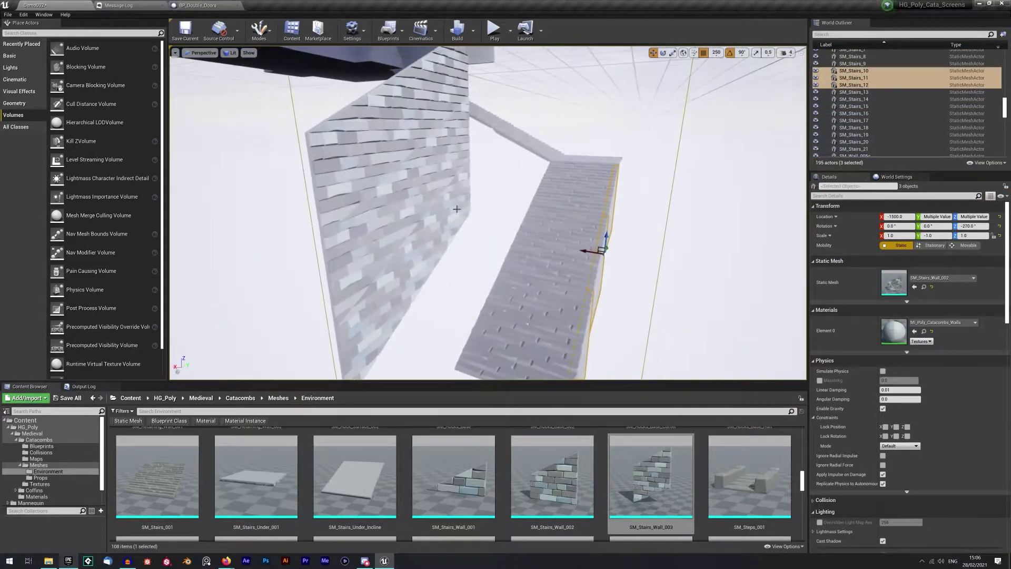
{"action": "right_click_drag", "start_coordinate": [453, 151], "coordinate": [410, 174]}
{"action": "key", "text": "Delete"}
Step: Place SM_Stone_Pillar_002 at the lower end of the stair wall and set the rotation snap to 15°
{"action": "scroll", "coordinate": [454, 459], "scroll_direction": "down", "scroll_amount": 10}
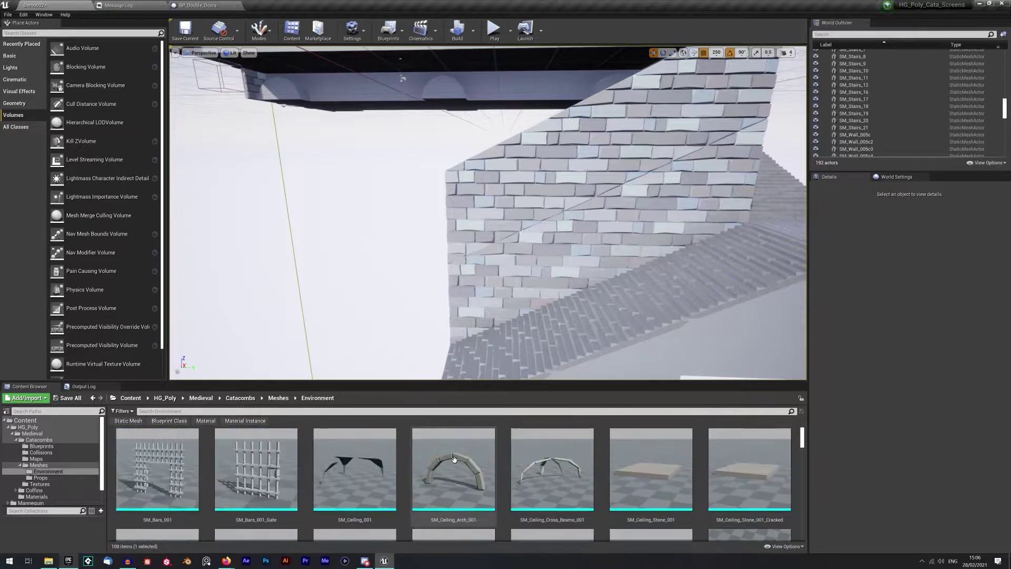
{"action": "scroll", "coordinate": [454, 459], "scroll_direction": "down", "scroll_amount": 5}
{"action": "left_click_drag", "start_coordinate": [749, 466], "coordinate": [463, 248]}
{"action": "left_click", "coordinate": [742, 52]}
{"action": "left_click", "coordinate": [753, 86]}
Step: Set the rotation snap to 2.812° and tilt the three stacked stone pillars to about 62.19° along the stair wall
{"action": "left_click", "coordinate": [446, 248], "text": "ctrl"}
{"action": "key", "text": "e"}
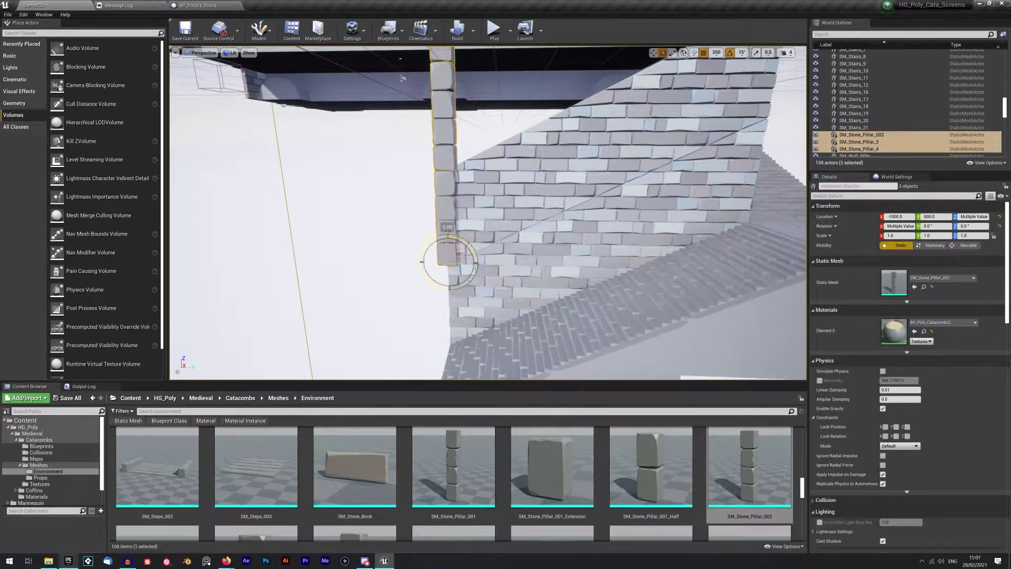
{"action": "left_click", "coordinate": [743, 53]}
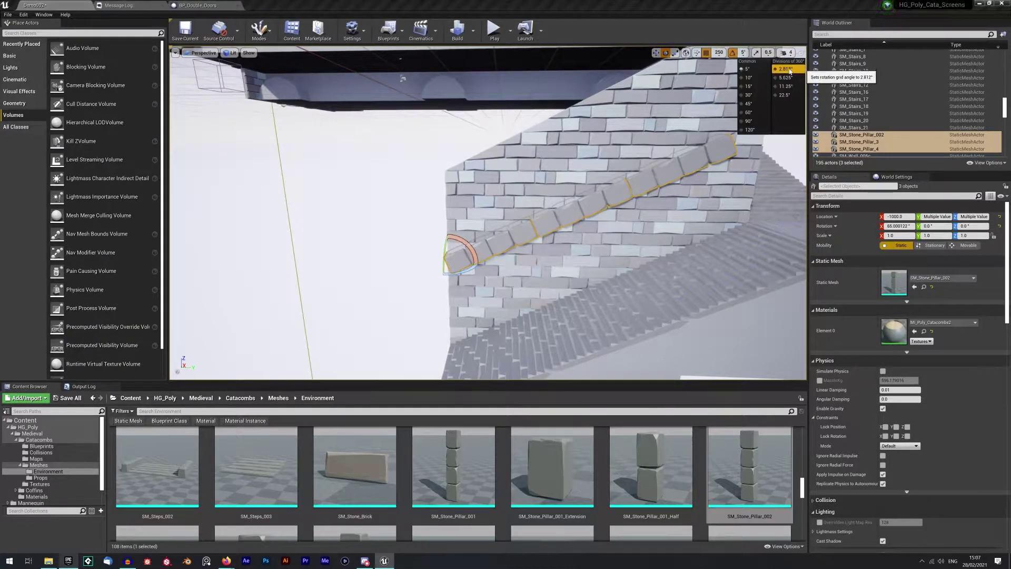
{"action": "left_click", "coordinate": [785, 69]}
{"action": "left_click_drag", "start_coordinate": [471, 248], "coordinate": [463, 239]}
{"action": "right_click_drag", "start_coordinate": [474, 237], "coordinate": [519, 216]}
{"action": "left_click", "coordinate": [347, 308]}
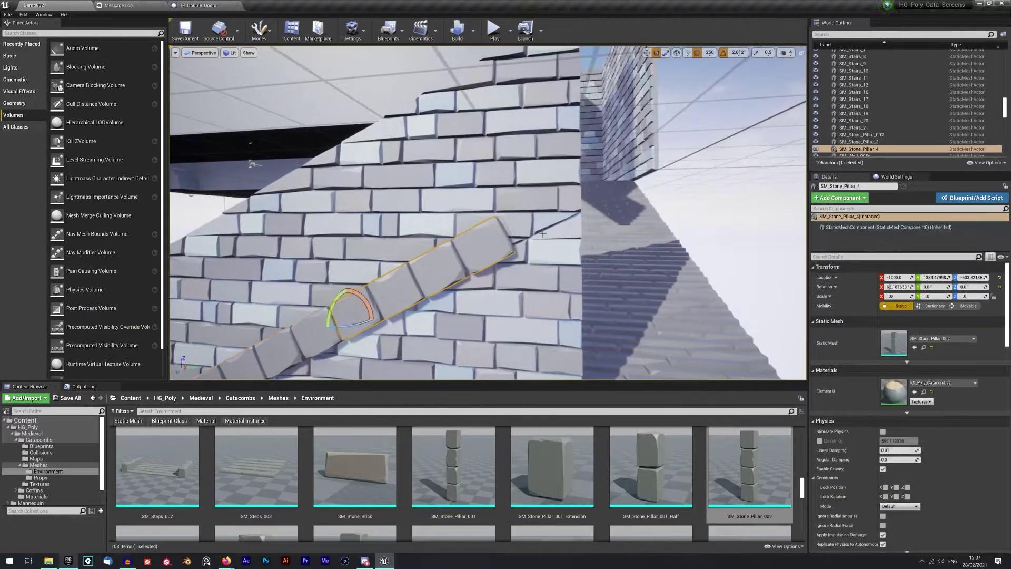
Step: Duplicate the tilted pillar further up the stair wall and swap the copy's mesh to SM_Stone_Pillar_002_Extension
{"action": "left_click_drag", "start_coordinate": [360, 312], "coordinate": [528, 226], "text": "alt"}
{"action": "scroll", "coordinate": [745, 463], "scroll_direction": "down", "scroll_amount": 2}
{"action": "left_click", "coordinate": [157, 466]}
{"action": "right_click_drag", "start_coordinate": [532, 295], "coordinate": [553, 287]}
{"action": "left_click", "coordinate": [914, 347]}
Step: Place SM_Stone_Pillar_003 upright at the upper end of the stair wall and swap its mesh to SM_Stone_Pillar_002
{"action": "mouse_move", "coordinate": [622, 179]}
{"action": "right_mouse_down"}
{"action": "mouse_move", "coordinate": [726, 174]}
{"action": "mouse_move", "coordinate": [632, 174]}
{"action": "right_mouse_up"}
{"action": "left_click_drag", "start_coordinate": [355, 464], "coordinate": [529, 77]}
{"action": "left_click", "coordinate": [271, 464]}
{"action": "scroll", "coordinate": [271, 463], "scroll_direction": "up", "scroll_amount": 2}
{"action": "left_click", "coordinate": [732, 463]}
{"action": "left_click", "coordinate": [914, 347]}
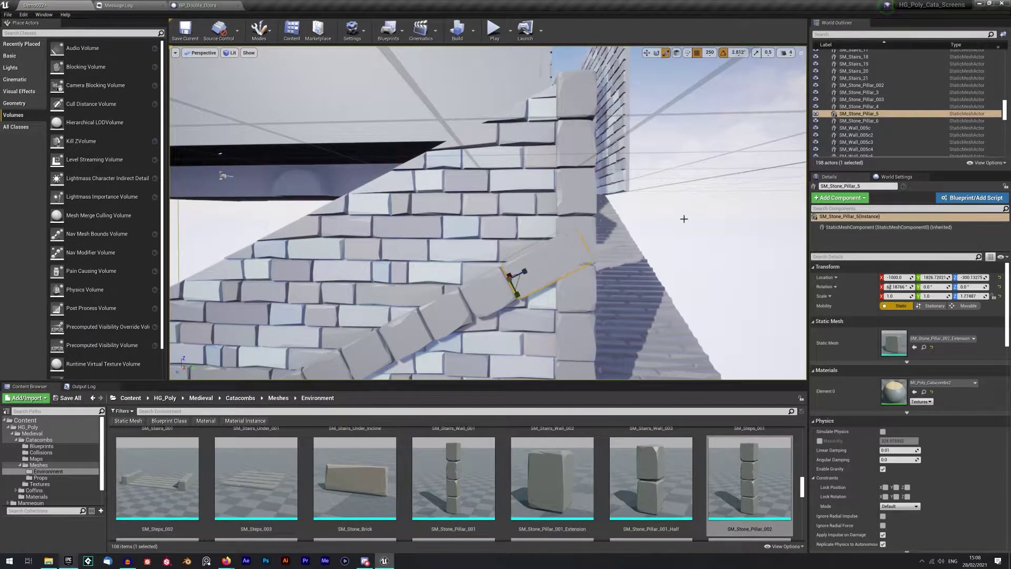
Step: Duplicate the run of tilted pillars upward onto the sloped upper edge of the stair wall
{"action": "left_click", "coordinate": [684, 218]}
{"action": "right_click_drag", "start_coordinate": [684, 218], "coordinate": [626, 234]}
{"action": "left_click", "coordinate": [376, 333]}
{"action": "left_click", "coordinate": [469, 284], "text": "ctrl"}
{"action": "key", "text": "w"}
{"action": "left_click_drag", "start_coordinate": [571, 206], "coordinate": [572, 119], "text": "alt"}
{"action": "right_click_drag", "start_coordinate": [571, 158], "coordinate": [622, 187]}
Step: Try copying the ten stair pillars in top view to the opposite side at X -1500, and delete the copies
{"action": "left_click", "coordinate": [201, 53]}
{"action": "left_click", "coordinate": [199, 88]}
{"action": "scroll", "coordinate": [522, 252], "scroll_direction": "up", "scroll_amount": 3}
{"action": "right_click_drag", "start_coordinate": [522, 253], "coordinate": [622, 64]}
{"action": "left_click_drag", "start_coordinate": [461, 151], "coordinate": [435, 343]}
{"action": "left_click", "coordinate": [462, 153]}
{"action": "left_click_drag", "start_coordinate": [463, 152], "coordinate": [434, 323]}
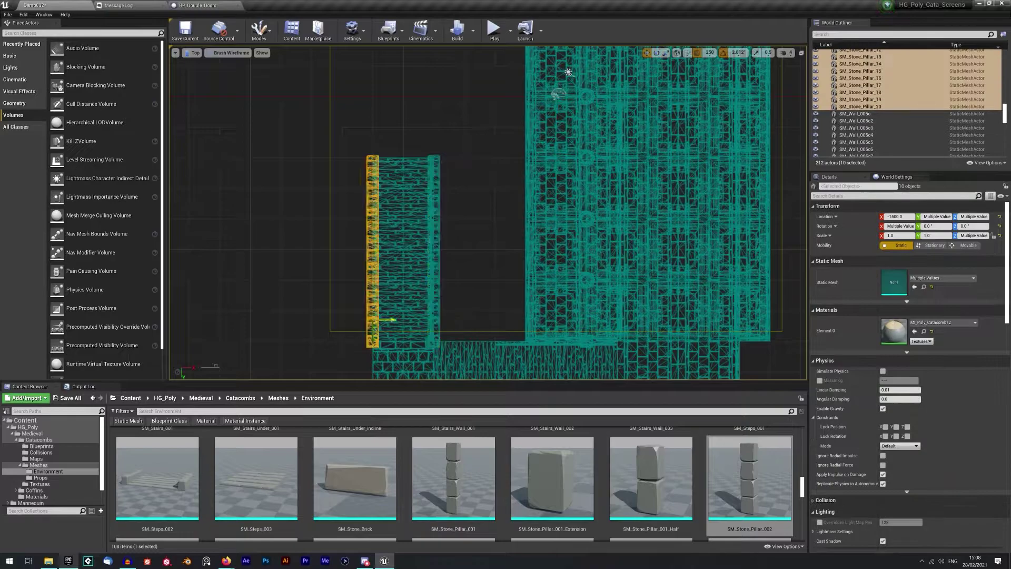
{"action": "left_click", "coordinate": [196, 53]}
{"action": "left_click", "coordinate": [201, 65]}
{"action": "left_click", "coordinate": [202, 52]}
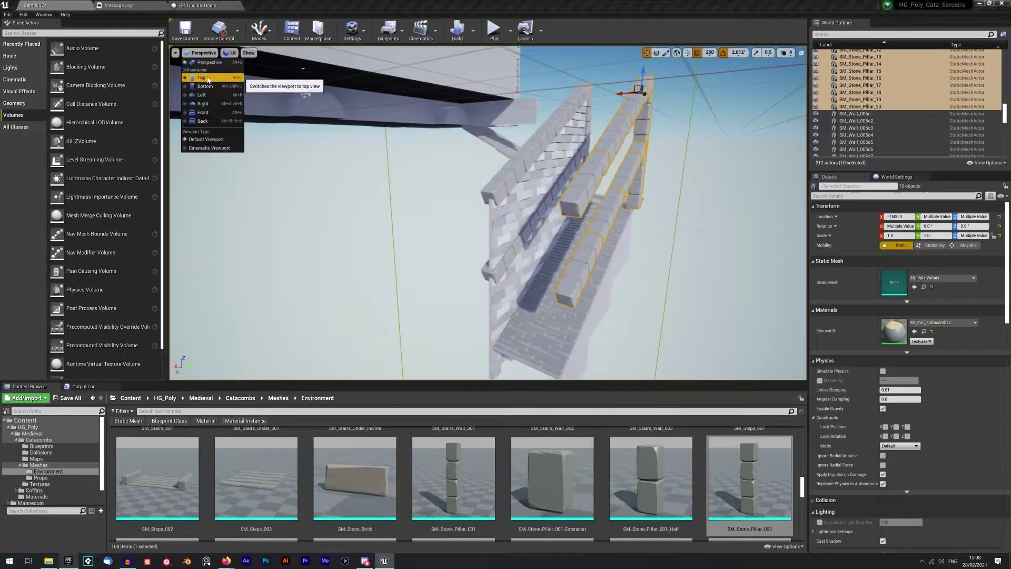
{"action": "left_click", "coordinate": [200, 77]}
{"action": "key", "text": "Delete"}
Step: Delete the plain stair wall pieces on the opposite side of the lower flight
{"action": "left_click_drag", "start_coordinate": [468, 143], "coordinate": [429, 340]}
{"action": "left_click_drag", "start_coordinate": [333, 157], "coordinate": [403, 198]}
{"action": "key", "text": "Delete"}
Step: Copy the 19 wall and pillar pieces at X -1000 to the opposite side at X -1500 and delete the surplus pieces
{"action": "left_click_drag", "start_coordinate": [463, 148], "coordinate": [426, 341]}
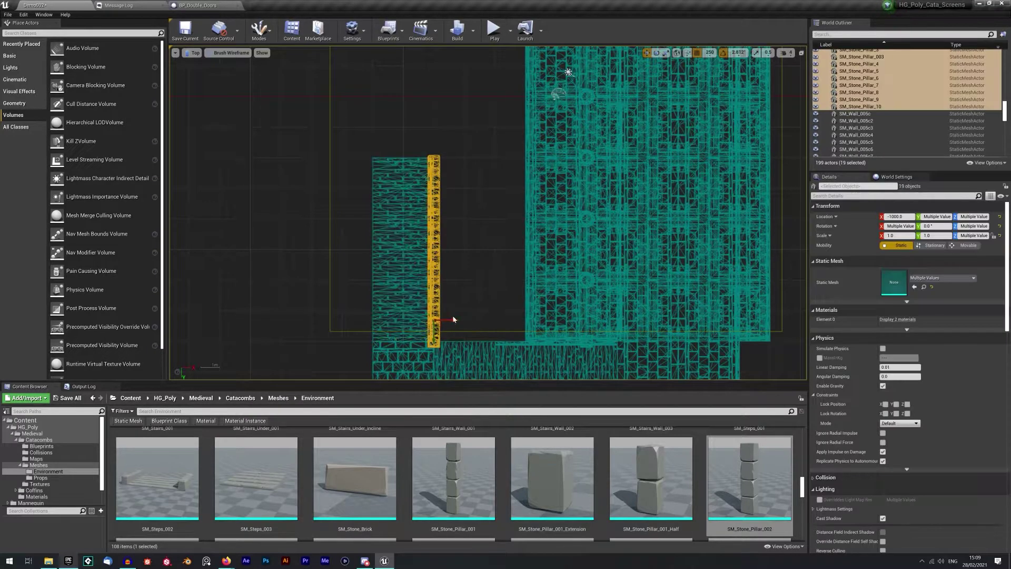
{"action": "left_click", "coordinate": [195, 53]}
{"action": "left_click", "coordinate": [202, 65]}
{"action": "right_click_drag", "start_coordinate": [473, 211], "coordinate": [400, 232]}
{"action": "left_click", "coordinate": [558, 258]}
{"action": "key", "text": "Delete"}
{"action": "left_click", "coordinate": [645, 279]}
{"action": "left_click", "coordinate": [505, 211], "text": "ctrl"}
{"action": "left_click", "coordinate": [387, 142], "text": "ctrl"}
{"action": "key", "text": "Delete"}
Step: Search the meshes for "wall" and place SM_Wall_005c at the stair landing at X -1500, Y 2500, Z -750
{"action": "left_click", "coordinate": [258, 412]}
{"action": "type", "text": "wall"}
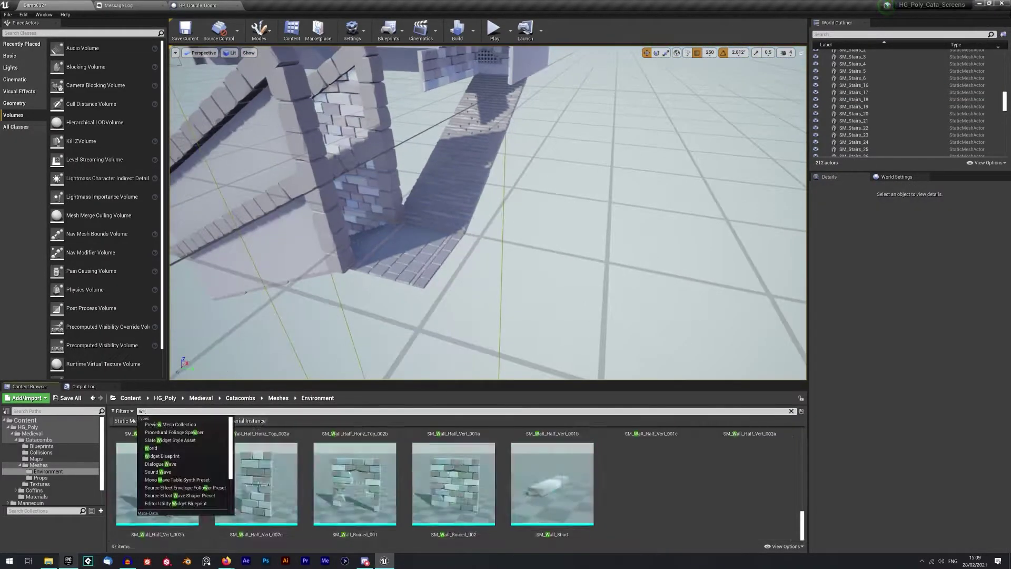
{"action": "scroll", "coordinate": [299, 452], "scroll_direction": "up", "scroll_amount": 3}
{"action": "scroll", "coordinate": [299, 452], "scroll_direction": "up", "scroll_amount": 4}
{"action": "left_click_drag", "start_coordinate": [157, 498], "coordinate": [411, 280]}
{"action": "right_click_drag", "start_coordinate": [474, 210], "coordinate": [464, 221]}
{"action": "left_click_drag", "start_coordinate": [417, 284], "coordinate": [452, 227]}
{"action": "right_click_drag", "start_coordinate": [452, 226], "coordinate": [460, 232]}
{"action": "left_click_drag", "start_coordinate": [442, 223], "coordinate": [393, 263]}
{"action": "right_click_drag", "start_coordinate": [392, 263], "coordinate": [337, 268]}
{"action": "key", "text": "End"}
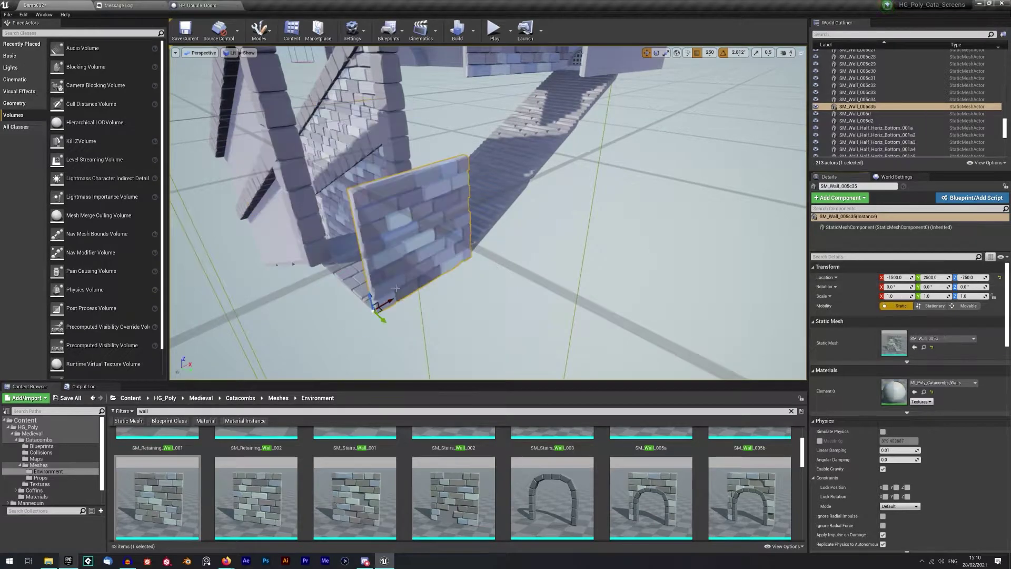
Step: Set the rotation snap to 30° and grid snap to 500, and add a landing wall copy at X -1000 rotated -180°
{"action": "left_click", "coordinate": [738, 53]}
{"action": "left_click", "coordinate": [739, 100]}
{"action": "key", "text": "w"}
{"action": "left_click_drag", "start_coordinate": [368, 330], "coordinate": [394, 287], "text": "alt"}
{"action": "right_click_drag", "start_coordinate": [395, 287], "coordinate": [500, 290]}
{"action": "left_click", "coordinate": [532, 294], "text": "ctrl"}
{"action": "left_click", "coordinate": [716, 53]}
{"action": "left_click", "coordinate": [718, 128]}
{"action": "right_click_drag", "start_coordinate": [569, 211], "coordinate": [516, 237]}
{"action": "left_click", "coordinate": [518, 253]}
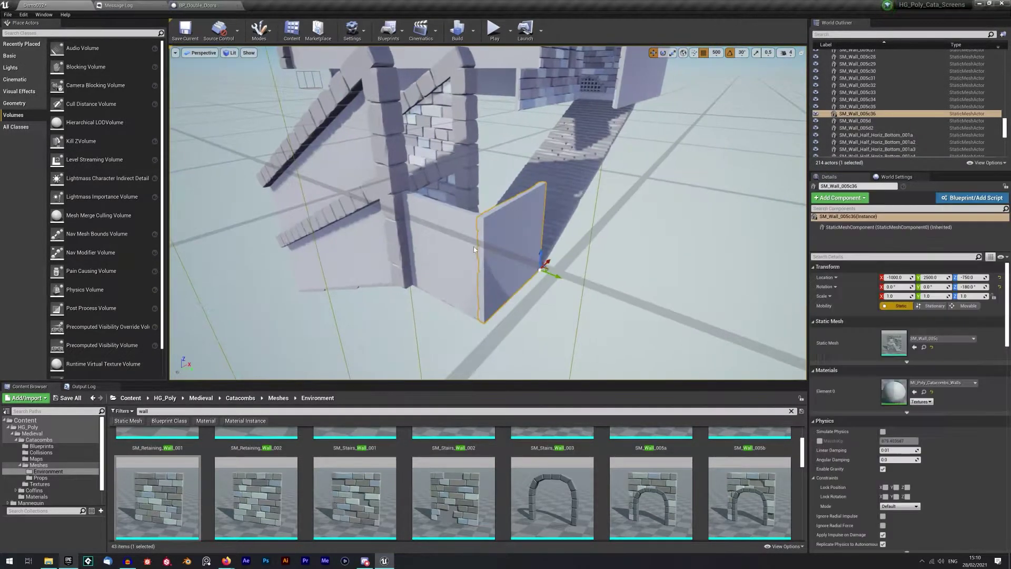
Step: Stack a copy of both landing walls directly above them
{"action": "left_click", "coordinate": [450, 260], "text": "ctrl"}
{"action": "left_click_drag", "start_coordinate": [545, 256], "coordinate": [546, 158], "text": "alt"}
{"action": "mouse_move", "coordinate": [495, 169]}
{"action": "right_mouse_down"}
{"action": "mouse_move", "coordinate": [548, 153]}
{"action": "mouse_move", "coordinate": [495, 158]}
{"action": "right_mouse_up"}
Step: Copy the lower flight's outer stair wall with its tilted pillars across to the far side of the landing
{"action": "left_click", "coordinate": [406, 257]}
{"action": "left_click", "coordinate": [471, 225], "text": "ctrl"}
{"action": "left_click", "coordinate": [542, 191], "text": "ctrl"}
{"action": "left_click", "coordinate": [599, 162], "text": "ctrl"}
{"action": "left_click", "coordinate": [416, 287], "text": "ctrl"}
{"action": "left_click", "coordinate": [484, 253], "text": "ctrl"}
{"action": "left_click", "coordinate": [558, 300], "text": "ctrl"}
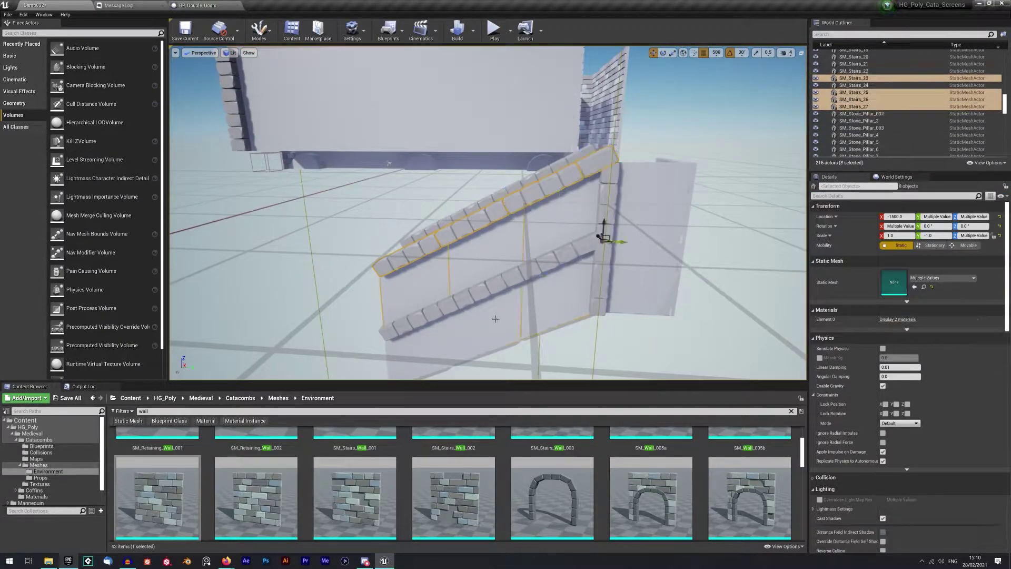
{"action": "left_click", "coordinate": [574, 252], "text": "ctrl"}
{"action": "left_click_drag", "start_coordinate": [624, 169], "coordinate": [795, 169], "text": "alt"}
Step: Rotate the copied stair wall by 90° and move it along the outer side of the upper flight at Y 2500
{"action": "right_click_drag", "start_coordinate": [527, 210], "coordinate": [606, 221]}
{"action": "key", "text": "e"}
{"action": "left_click_drag", "start_coordinate": [408, 184], "coordinate": [638, 195]}
{"action": "key", "text": "w"}
{"action": "right_click_drag", "start_coordinate": [527, 211], "coordinate": [400, 211]}
{"action": "left_click_drag", "start_coordinate": [554, 133], "coordinate": [593, 136]}
{"action": "mouse_move", "coordinate": [592, 136]}
{"action": "right_mouse_down"}
{"action": "mouse_move", "coordinate": [558, 174]}
{"action": "mouse_move", "coordinate": [474, 147]}
{"action": "mouse_move", "coordinate": [559, 179]}
{"action": "mouse_move", "coordinate": [585, 152]}
{"action": "right_mouse_up"}
Step: Set the grid snap to 50 and delete the surplus stair wall piece and two tilted pillars at the upper end
{"action": "left_click", "coordinate": [716, 53]}
{"action": "left_click", "coordinate": [720, 102]}
{"action": "right_click_drag", "start_coordinate": [645, 79], "coordinate": [589, 108]}
{"action": "left_click", "coordinate": [630, 100], "text": "ctrl"}
{"action": "left_click", "coordinate": [519, 193], "text": "ctrl"}
{"action": "right_click_drag", "start_coordinate": [519, 193], "coordinate": [558, 200]}
{"action": "left_click", "coordinate": [506, 187]}
{"action": "left_click", "coordinate": [507, 237], "text": "ctrl"}
{"action": "left_click", "coordinate": [506, 308], "text": "ctrl"}
{"action": "left_click", "coordinate": [549, 287], "text": "ctrl"}
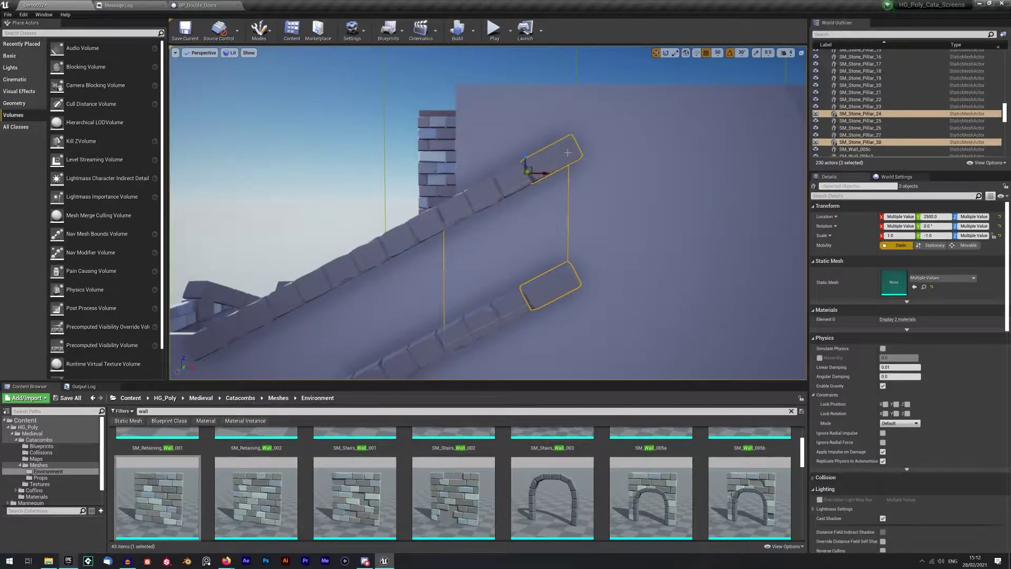
{"action": "key", "text": "Delete"}
{"action": "left_click", "coordinate": [469, 223]}
{"action": "right_click_drag", "start_coordinate": [469, 224], "coordinate": [409, 294]}
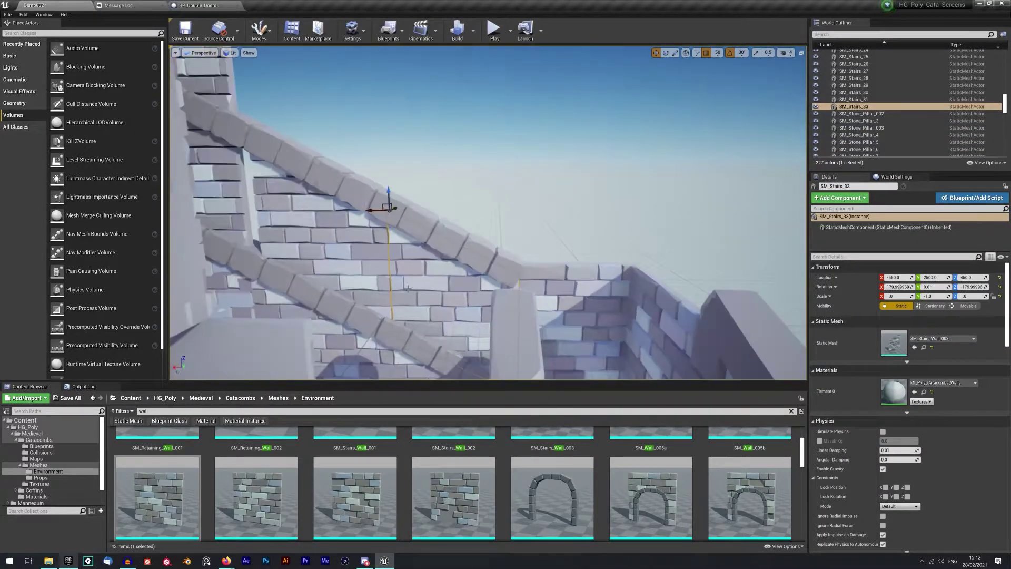
{"action": "left_click", "coordinate": [327, 237], "text": "ctrl"}
{"action": "left_click", "coordinate": [463, 244], "text": "ctrl"}
{"action": "left_click", "coordinate": [321, 171], "text": "ctrl"}
{"action": "left_click", "coordinate": [422, 345], "text": "ctrl"}
{"action": "left_click", "coordinate": [327, 305], "text": "ctrl"}
{"action": "right_click_drag", "start_coordinate": [326, 305], "coordinate": [453, 295]}
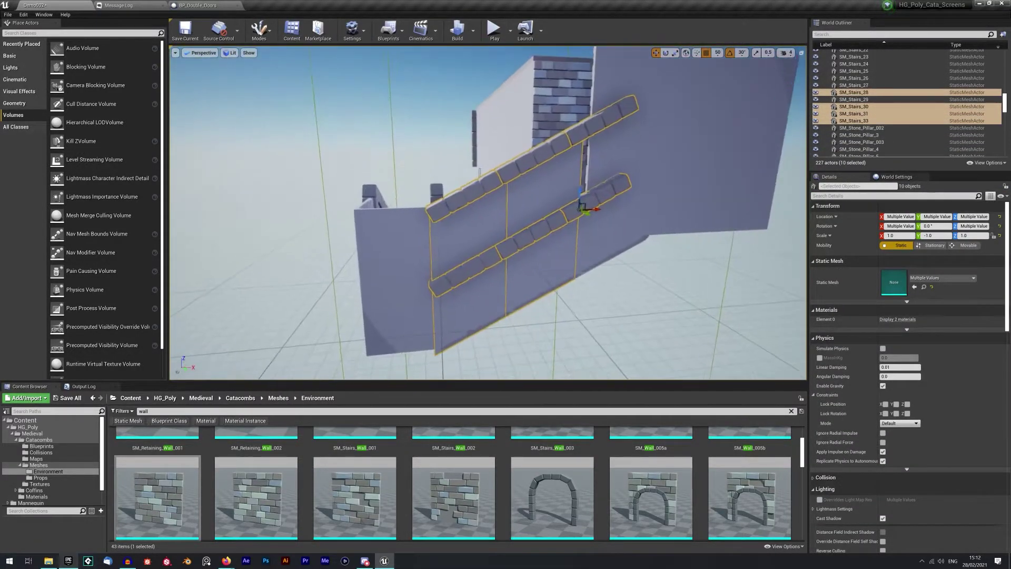
Step: Swap the two uppermost tilted pillars beside the upper flight to SM_Stone_Pillar_002_Extension and delete the surplus piece
{"action": "right_click_drag", "start_coordinate": [603, 190], "coordinate": [616, 294]}
{"action": "left_click", "coordinate": [653, 311]}
{"action": "left_click", "coordinate": [590, 358], "text": "ctrl"}
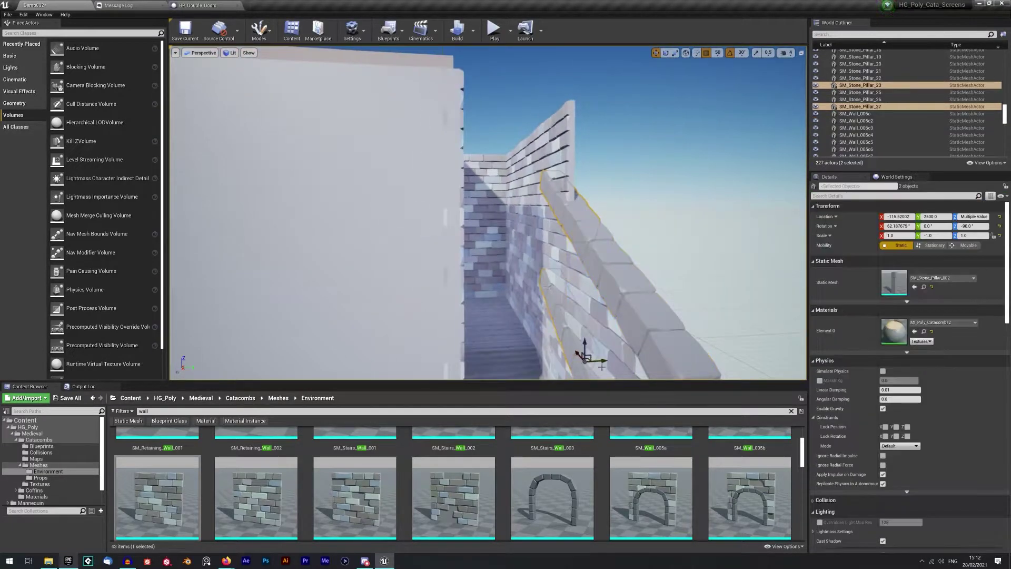
{"action": "right_click_drag", "start_coordinate": [589, 358], "coordinate": [618, 445]}
{"action": "left_click", "coordinate": [791, 411]}
{"action": "scroll", "coordinate": [500, 469], "scroll_direction": "down", "scroll_amount": 8}
{"action": "left_click", "coordinate": [163, 474]}
{"action": "left_click", "coordinate": [914, 287]}
{"action": "right_click_drag", "start_coordinate": [568, 295], "coordinate": [495, 258]}
{"action": "left_click", "coordinate": [495, 258]}
{"action": "key", "text": "Delete"}
Step: Move the ten wall and pillar pieces to the inner side of the upper flight and set their Y scale to 1
{"action": "right_click_drag", "start_coordinate": [537, 165], "coordinate": [443, 258]}
{"action": "left_click", "coordinate": [443, 258]}
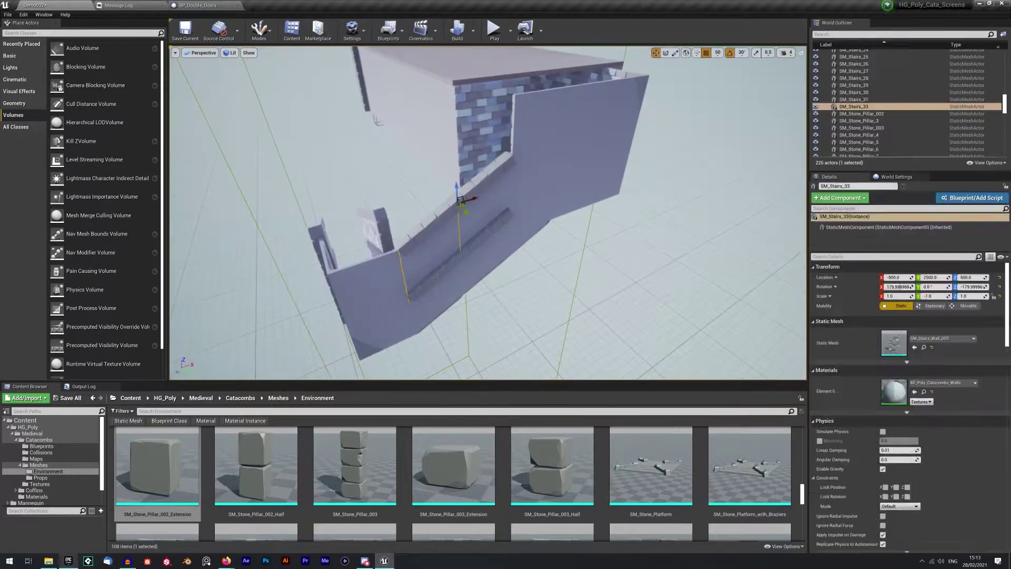
{"action": "left_click", "coordinate": [484, 258], "text": "ctrl"}
{"action": "left_click", "coordinate": [442, 271], "text": "ctrl"}
{"action": "left_click", "coordinate": [484, 239], "text": "ctrl"}
{"action": "left_click", "coordinate": [506, 162], "text": "ctrl"}
{"action": "right_click_drag", "start_coordinate": [505, 162], "coordinate": [557, 182]}
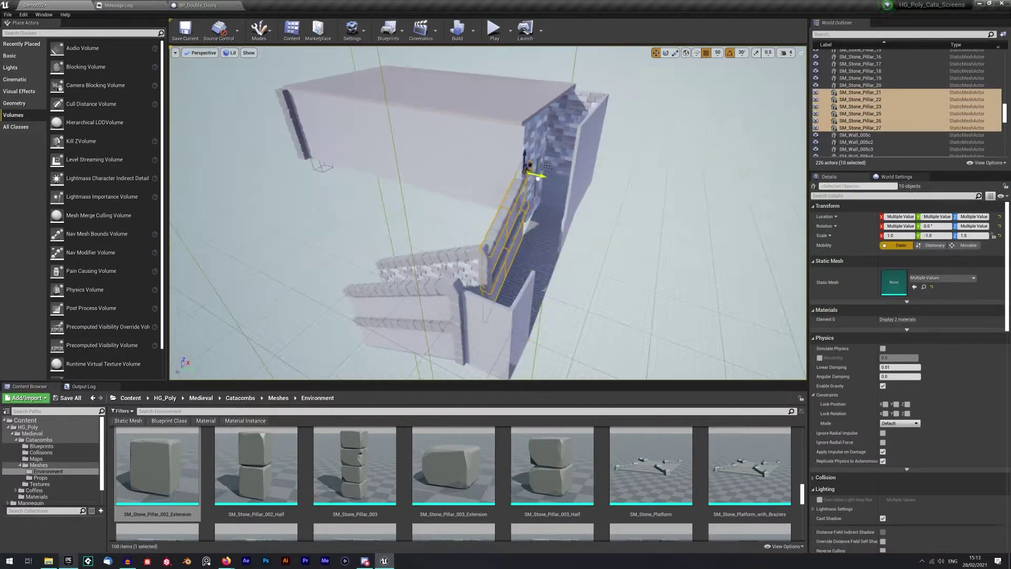
{"action": "type", "text": "1"}
{"action": "key", "text": "Return"}
Step: Stack a copy of the inner corner pillar above it at Z 250 and locate its mesh in the content folder
{"action": "right_click_drag", "start_coordinate": [685, 227], "coordinate": [472, 311]}
{"action": "key", "text": "Escape"}
{"action": "left_click", "coordinate": [471, 287]}
{"action": "left_click_drag", "start_coordinate": [474, 327], "coordinate": [473, 200], "text": "alt"}
{"action": "key", "text": "ctrl+b"}
{"action": "scroll", "coordinate": [711, 495], "scroll_direction": "down", "scroll_amount": 3}
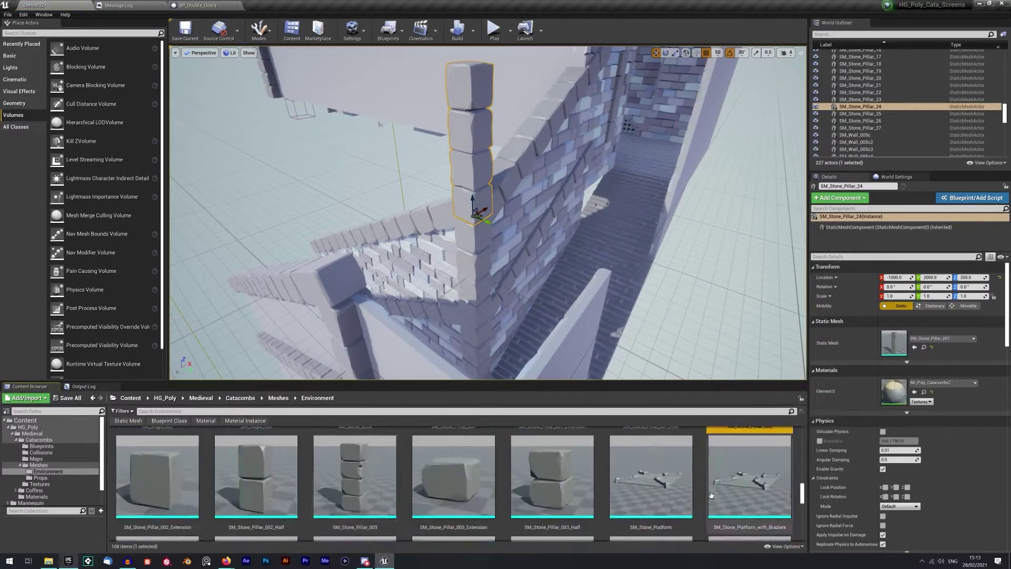
Step: Copy the inner wall and pillar pieces to the outer side of the upper flight and set their Y scale to -1
{"action": "right_click_drag", "start_coordinate": [542, 253], "coordinate": [421, 237]}
{"action": "left_click", "coordinate": [338, 221], "text": "ctrl"}
{"action": "left_click", "coordinate": [418, 174], "text": "ctrl"}
{"action": "left_click", "coordinate": [428, 226], "text": "ctrl"}
{"action": "left_click", "coordinate": [338, 282], "text": "ctrl"}
{"action": "right_click_drag", "start_coordinate": [339, 282], "coordinate": [424, 264]}
{"action": "left_click_drag", "start_coordinate": [424, 264], "coordinate": [515, 273], "text": "alt"}
{"action": "type", "text": "-1"}
{"action": "key", "text": "Return"}
Step: Copy the two stacked corner pillars to the outer side of the landing at X -1000, Y 2500
{"action": "left_click", "coordinate": [529, 210]}
{"action": "right_click_drag", "start_coordinate": [579, 227], "coordinate": [540, 284]}
{"action": "left_click", "coordinate": [539, 284], "text": "ctrl"}
{"action": "left_click_drag", "start_coordinate": [537, 324], "coordinate": [616, 293], "text": "alt"}
{"action": "right_click_drag", "start_coordinate": [616, 292], "coordinate": [527, 226]}
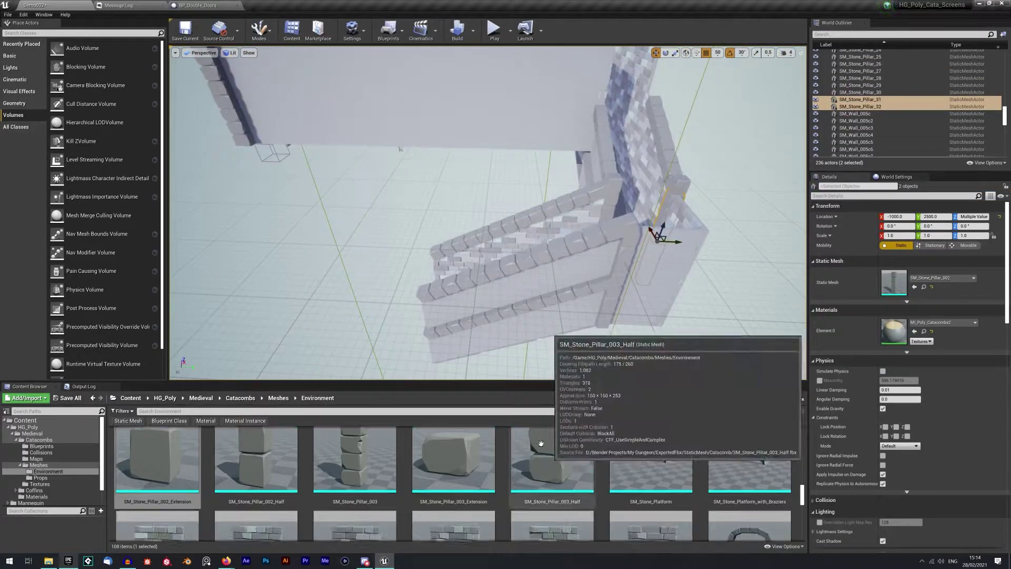
Step: Search for "stair", place SM_Stairs_Under_Incline near the lower end of the lower flight, and set the grid snap to 250
{"action": "type", "text": "stair"}
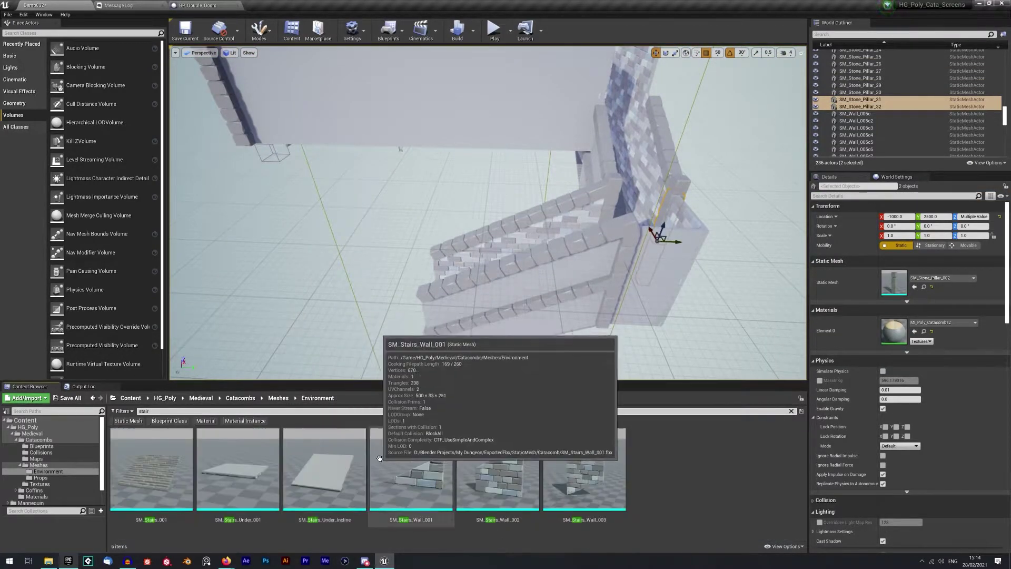
{"action": "left_click_drag", "start_coordinate": [342, 465], "coordinate": [452, 278]}
{"action": "left_click", "coordinate": [717, 52]}
{"action": "left_click", "coordinate": [716, 120]}
{"action": "right_click_drag", "start_coordinate": [579, 210], "coordinate": [642, 142]}
{"action": "key", "text": "f"}
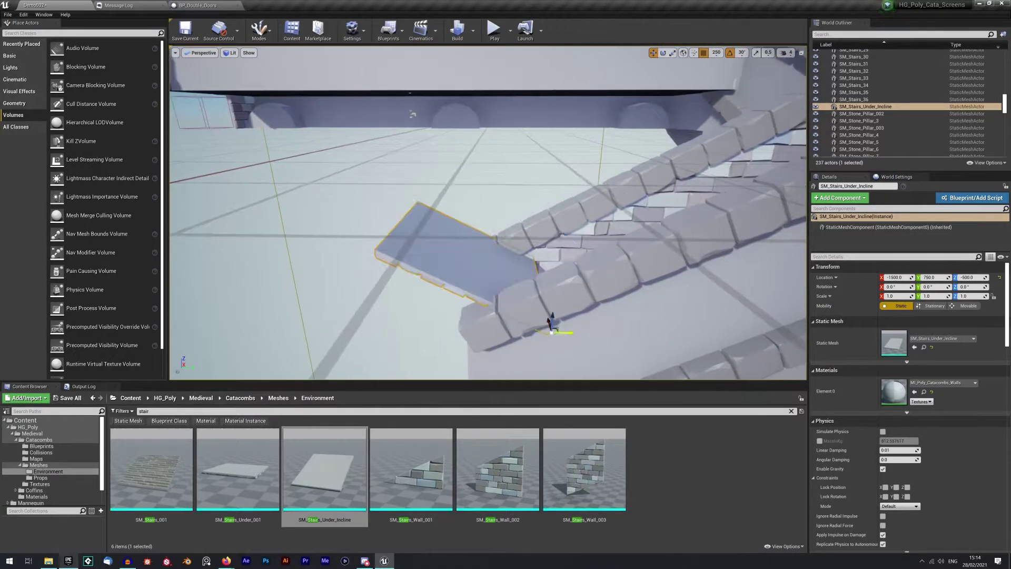
Step: Copy the SM_Stairs_Under_Incline slab up the slope to form the ceiling over the lower flight
{"action": "right_click_drag", "start_coordinate": [579, 237], "coordinate": [548, 274]}
{"action": "left_click_drag", "start_coordinate": [430, 295], "coordinate": [582, 261], "text": "alt"}
{"action": "right_click_drag", "start_coordinate": [582, 262], "coordinate": [568, 247]}
{"action": "left_click_drag", "start_coordinate": [572, 270], "coordinate": [577, 219], "text": "alt"}
{"action": "left_click_drag", "start_coordinate": [599, 239], "coordinate": [659, 242]}
{"action": "left_click", "coordinate": [603, 269]}
{"action": "right_click_drag", "start_coordinate": [659, 243], "coordinate": [705, 294]}
Step: Copy the incline slabs over the upper flight, rotate them to match its direction, and delete the surplus slab
{"action": "left_click", "coordinate": [664, 224]}
{"action": "left_click", "coordinate": [371, 316], "text": "ctrl"}
{"action": "left_click", "coordinate": [311, 334], "text": "ctrl"}
{"action": "right_click_drag", "start_coordinate": [326, 340], "coordinate": [342, 363]}
{"action": "left_click_drag", "start_coordinate": [364, 348], "coordinate": [642, 287], "text": "alt"}
{"action": "key", "text": "e"}
{"action": "right_click_drag", "start_coordinate": [642, 287], "coordinate": [490, 237]}
{"action": "left_click_drag", "start_coordinate": [489, 226], "coordinate": [632, 207]}
{"action": "left_click", "coordinate": [642, 173]}
{"action": "key", "text": "Delete"}
{"action": "right_click_drag", "start_coordinate": [642, 173], "coordinate": [566, 216]}
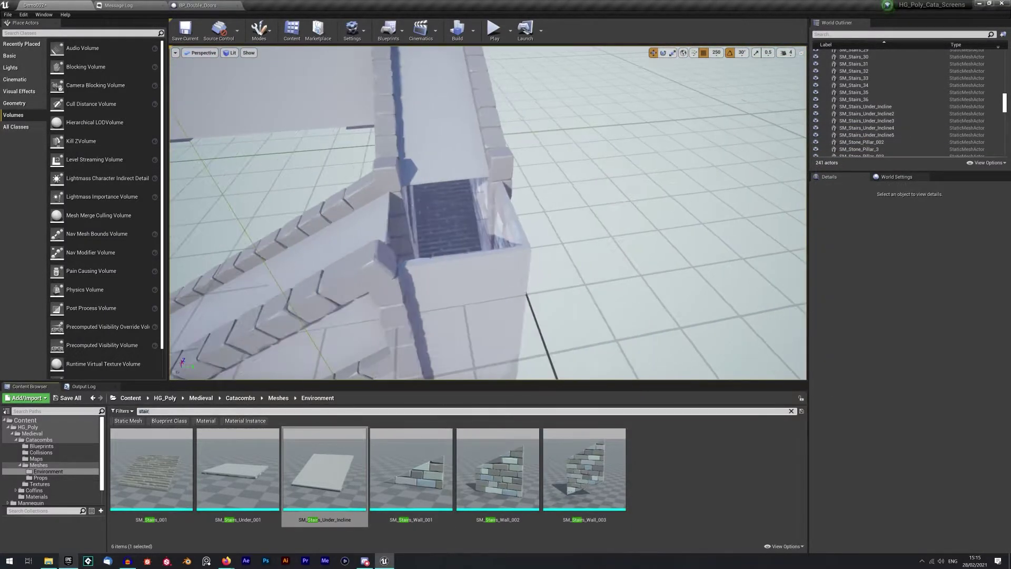
Step: Search for "ceilin" and place SM_Ceiling_Cross_Beams_001 above the landing between the two flights
{"action": "left_click", "coordinate": [149, 411]}
{"action": "type", "text": "ceilin"}
{"action": "left_click_drag", "start_coordinate": [334, 472], "coordinate": [573, 234]}
{"action": "right_click_drag", "start_coordinate": [573, 233], "coordinate": [653, 226]}
{"action": "left_click_drag", "start_coordinate": [596, 200], "coordinate": [594, 248]}
{"action": "right_click_drag", "start_coordinate": [490, 236], "coordinate": [506, 273]}
Step: Place SM_Ceiling_001 over the landing and give it the cross beams' location, X -1500, Y 2500, Z 250
{"action": "right_click", "coordinate": [826, 278]}
{"action": "left_click", "coordinate": [844, 281]}
{"action": "left_click_drag", "start_coordinate": [151, 471], "coordinate": [467, 282]}
{"action": "right_click", "coordinate": [827, 277]}
{"action": "left_click", "coordinate": [844, 288]}
{"action": "right_click_drag", "start_coordinate": [527, 264], "coordinate": [587, 295]}
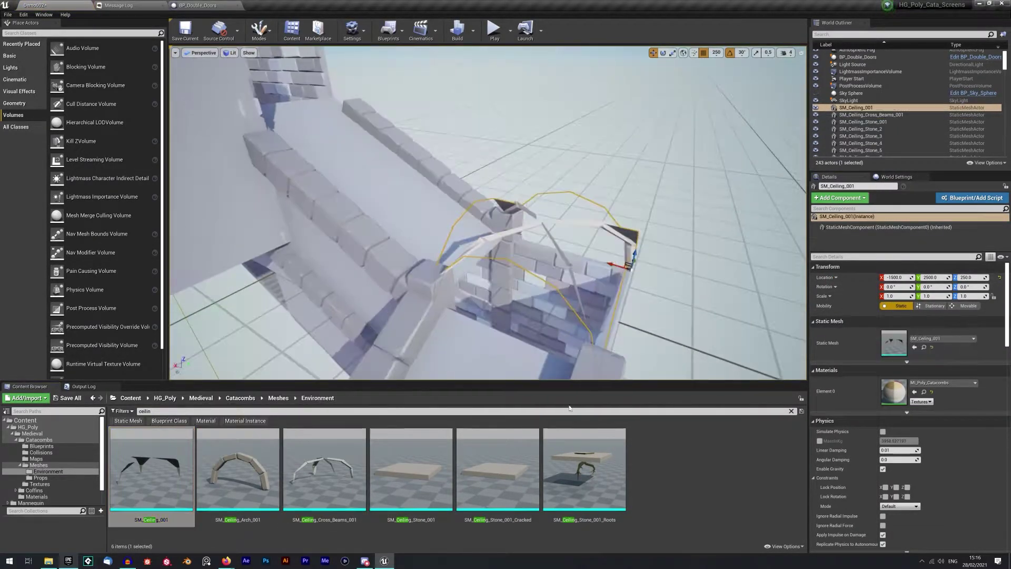
Step: Place SM_Ceiling_Arch_001 at the cross beams' location and copy and rotate it around all four sides of the landing
{"action": "left_click_drag", "start_coordinate": [238, 468], "coordinate": [498, 368]}
{"action": "right_click_drag", "start_coordinate": [645, 305], "coordinate": [547, 264]}
{"action": "right_click", "coordinate": [826, 278]}
{"action": "left_click", "coordinate": [844, 288]}
{"action": "key", "text": "e"}
{"action": "left_click_drag", "start_coordinate": [585, 247], "coordinate": [537, 252], "text": "alt"}
{"action": "key", "text": "w"}
{"action": "right_click_drag", "start_coordinate": [537, 252], "coordinate": [490, 237]}
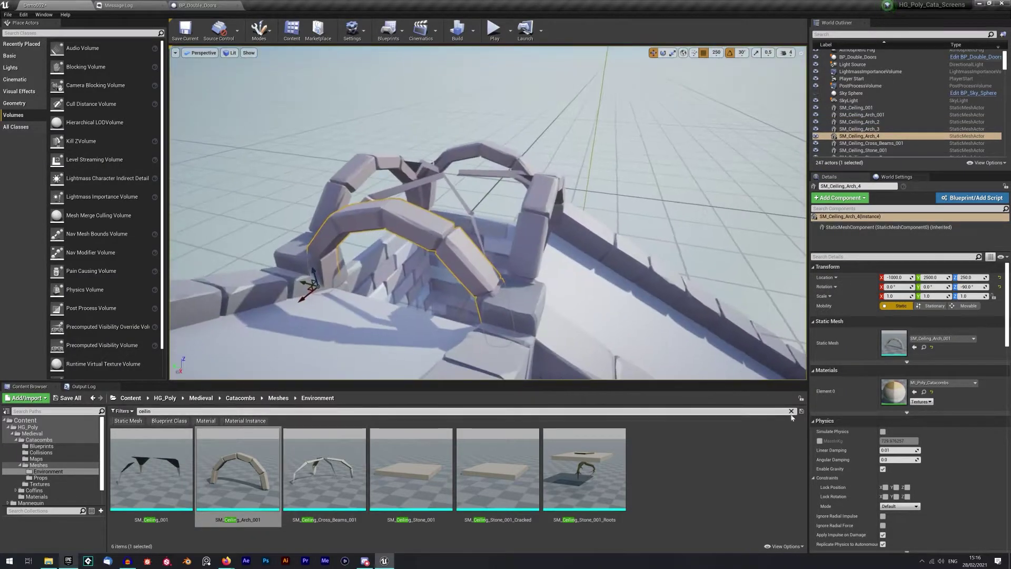
Step: Place two SM_Wall_Half_Horiz_Bottom_002b walls behind opposite landing arches at Y 2000, Z 250, one with Y scale -1
{"action": "left_click", "coordinate": [791, 411]}
{"action": "scroll", "coordinate": [554, 476], "scroll_direction": "down", "scroll_amount": 20}
{"action": "left_click_drag", "start_coordinate": [453, 466], "coordinate": [494, 323]}
{"action": "type", "text": "-1"}
{"action": "key", "text": "Return"}
{"action": "left_click", "coordinate": [508, 266], "text": "ctrl"}
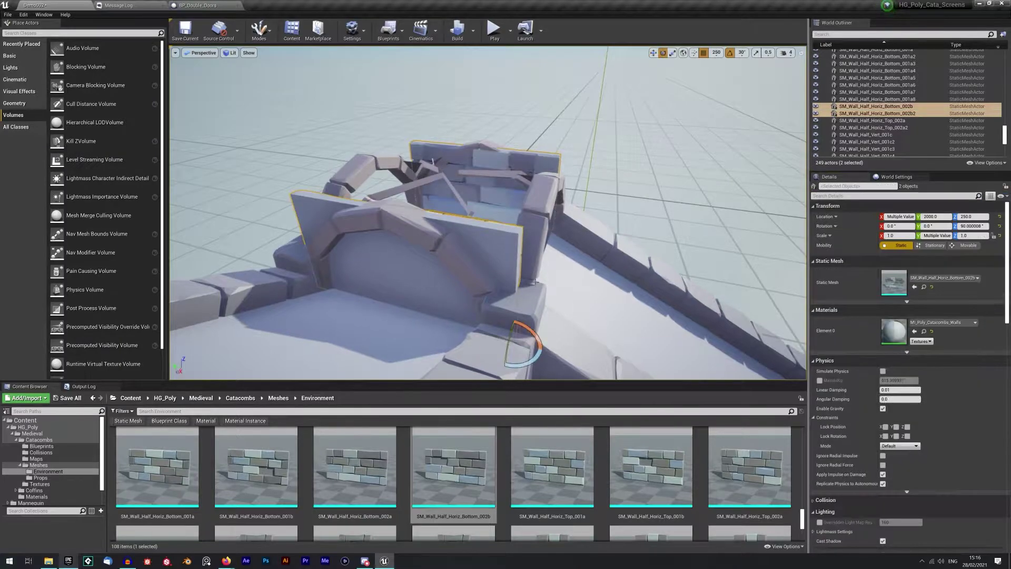
Step: Copy and rotate the half walls to close the remaining sides above the landing
{"action": "left_click_drag", "start_coordinate": [568, 240], "coordinate": [579, 268], "text": "alt"}
{"action": "key", "text": "w"}
{"action": "right_click_drag", "start_coordinate": [579, 269], "coordinate": [505, 226]}
{"action": "key", "text": "s"}
{"action": "left_click", "coordinate": [419, 216]}
{"action": "left_click", "coordinate": [462, 220]}
{"action": "left_click", "coordinate": [508, 224], "text": "ctrl"}
{"action": "right_click_drag", "start_coordinate": [554, 298], "coordinate": [495, 279]}
Step: Place SM_Wall_Grate_001 above the passage entrance at X -250, Y 2000, Z 750 and rotate it about Z
{"action": "left_click", "coordinate": [519, 253]}
{"action": "scroll", "coordinate": [564, 478], "scroll_direction": "down", "scroll_amount": 3}
{"action": "scroll", "coordinate": [561, 478], "scroll_direction": "up", "scroll_amount": 6}
{"action": "left_click_drag", "start_coordinate": [560, 477], "coordinate": [398, 246]}
{"action": "key", "text": "e"}
{"action": "left_click_drag", "start_coordinate": [376, 254], "coordinate": [408, 256]}
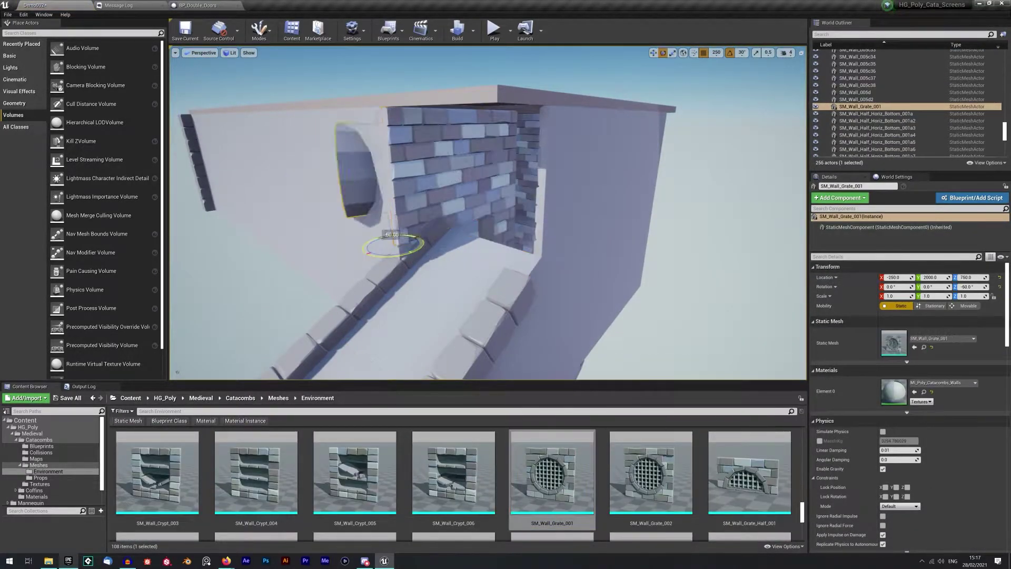
Step: Delete the surplus ceiling stone overhanging the outer edge of the hall roof
{"action": "right_click_drag", "start_coordinate": [505, 282], "coordinate": [474, 253]}
{"action": "left_click", "coordinate": [337, 201]}
{"action": "left_click", "coordinate": [429, 201], "text": "ctrl"}
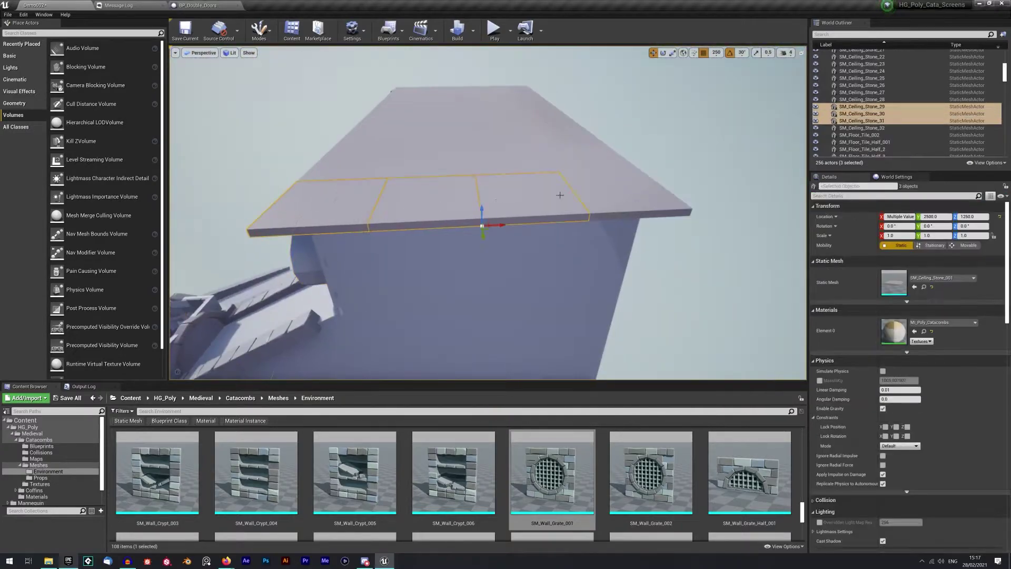
{"action": "left_click", "coordinate": [691, 211]}
{"action": "key", "text": "Delete"}
Step: Select several scattered ceiling stones in the hall and replace them with SM_Ceiling_Stone_001_Cracked
{"action": "right_click_drag", "start_coordinate": [690, 212], "coordinate": [680, 227]}
{"action": "right_click_drag", "start_coordinate": [506, 252], "coordinate": [495, 237]}
{"action": "left_click", "coordinate": [484, 309]}
{"action": "left_click", "coordinate": [405, 272], "text": "ctrl"}
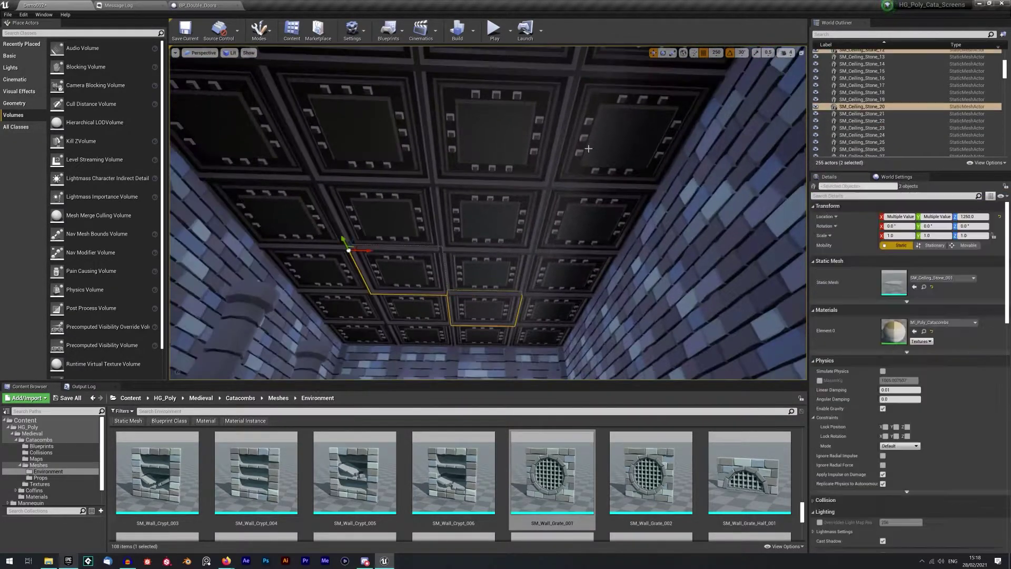
{"action": "scroll", "coordinate": [652, 474], "scroll_direction": "up", "scroll_amount": 15}
{"action": "left_click", "coordinate": [749, 474]}
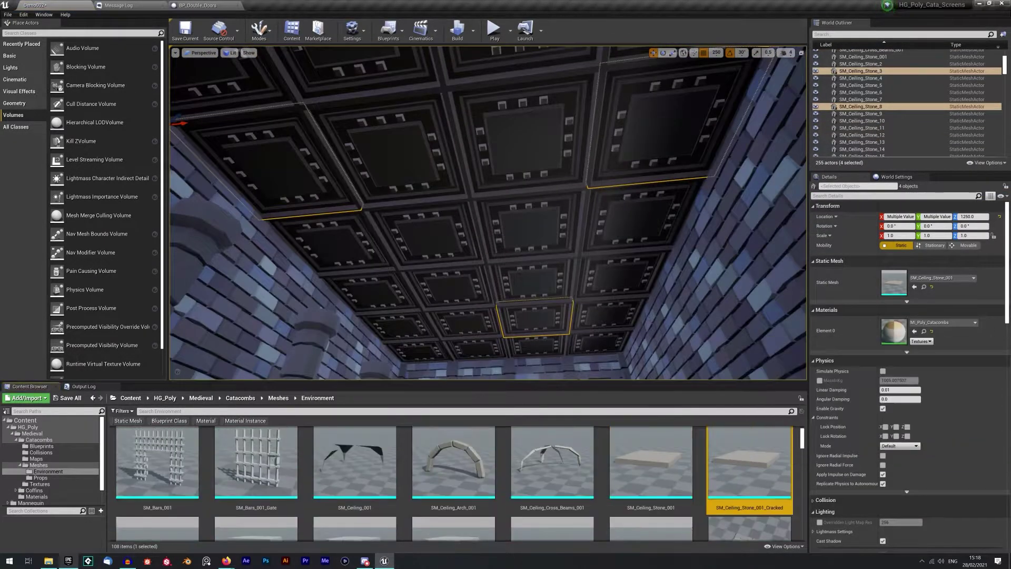
Step: Replace two other ceiling stones with SM_Ceiling_Stone_001_Roots
{"action": "left_click", "coordinate": [379, 168]}
{"action": "left_click", "coordinate": [505, 173], "text": "ctrl"}
{"action": "left_click", "coordinate": [157, 508]}
{"action": "right_click", "coordinate": [529, 182]}
{"action": "left_click", "coordinate": [574, 418]}
{"action": "right_click_drag", "start_coordinate": [527, 211], "coordinate": [516, 174]}
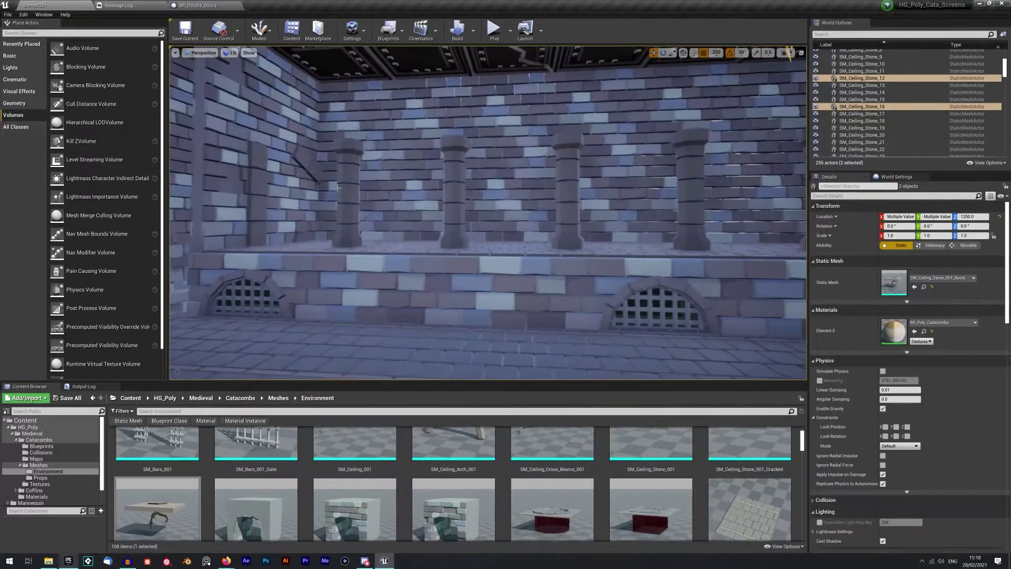
Step: Try to set the X scale of the sloped trim pieces at the wall corner to 0.5
{"action": "left_click", "coordinate": [342, 187]}
{"action": "right_click_drag", "start_coordinate": [343, 187], "coordinate": [377, 210]}
{"action": "right_click_drag", "start_coordinate": [457, 235], "coordinate": [421, 232]}
{"action": "left_click", "coordinate": [316, 184], "text": "ctrl"}
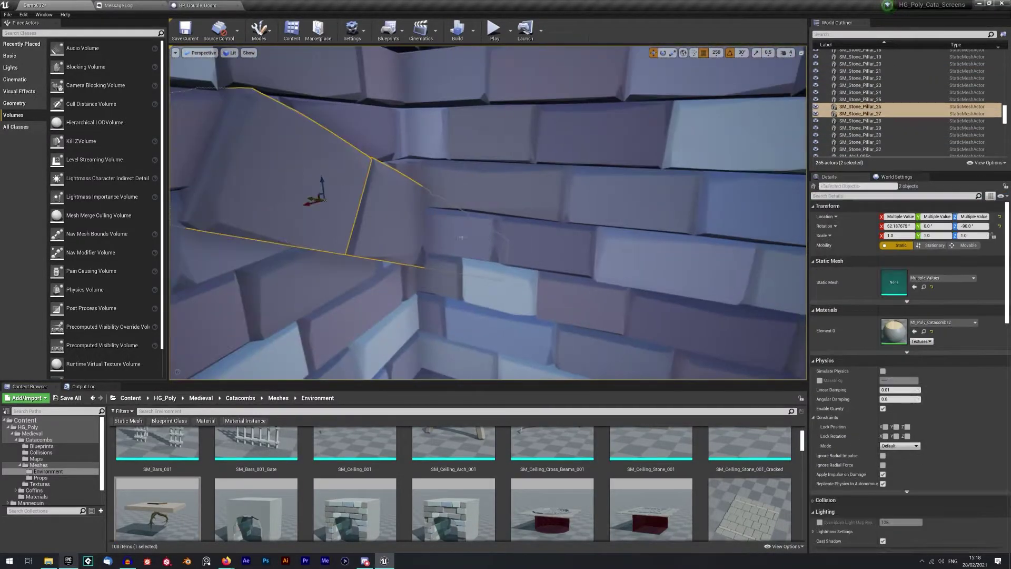
{"action": "left_click", "coordinate": [571, 258]}
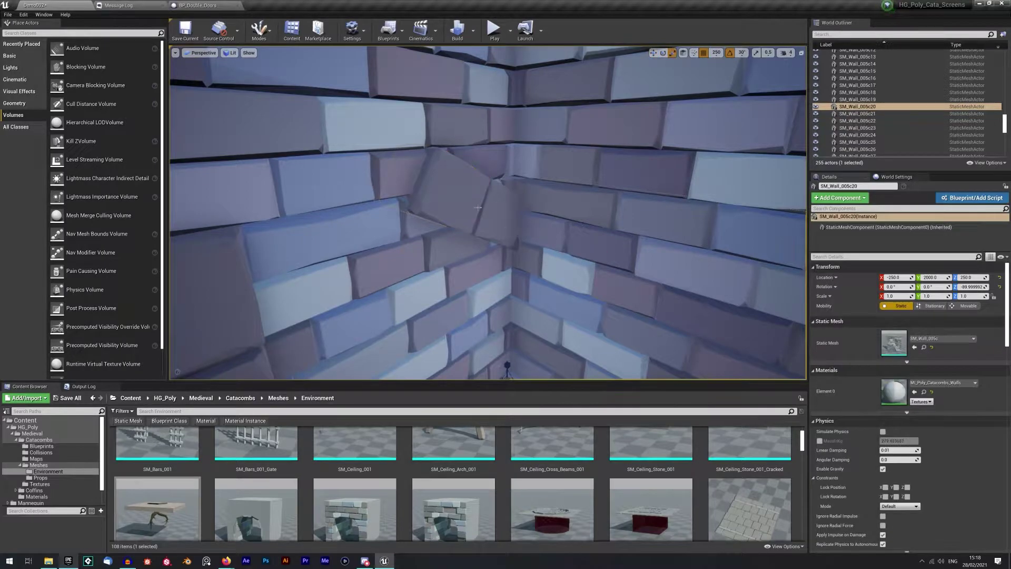
{"action": "key", "text": "ctrl+z"}
{"action": "left_click", "coordinate": [900, 236]}
{"action": "type", "text": "0.5"}
{"action": "key", "text": "Return"}
Step: Copy the three sloped trim pieces to the opposite stair wall at Y 2500, using a grid snap of 500
{"action": "right_click_drag", "start_coordinate": [527, 237], "coordinate": [539, 275]}
{"action": "key", "text": "["}
{"action": "right_click_drag", "start_coordinate": [476, 256], "coordinate": [558, 237]}
{"action": "left_click", "coordinate": [631, 203]}
{"action": "left_click", "coordinate": [571, 207], "text": "shift"}
{"action": "left_click", "coordinate": [498, 213], "text": "shift"}
{"action": "left_click_drag", "start_coordinate": [505, 210], "coordinate": [200, 242], "text": "alt"}
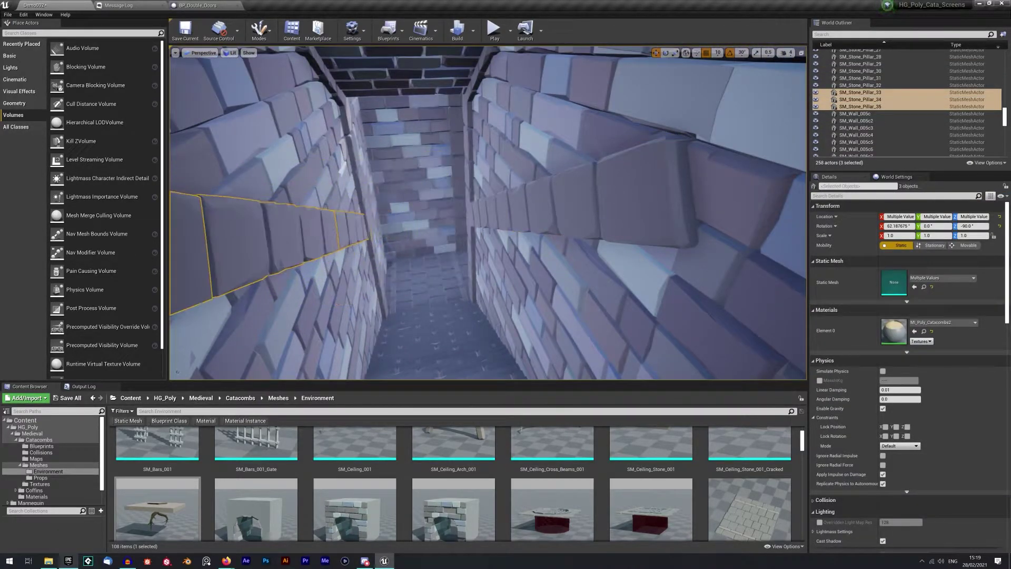
{"action": "key", "text": "ctrl+z"}
{"action": "key", "text": "]"}
{"action": "key", "text": "]"}
{"action": "key", "text": "]"}
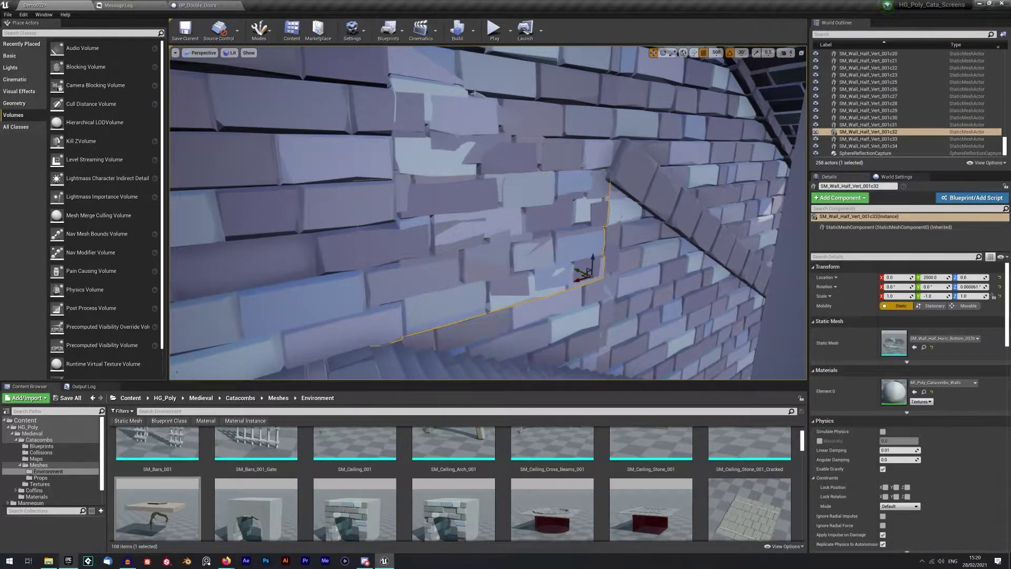
Step: Delete the overlapping stair wall piece and copy the adjacent half wall down to X 0, Y 2500, Z -250
{"action": "left_click", "coordinate": [474, 94]}
{"action": "key", "text": "Delete"}
{"action": "left_click", "coordinate": [574, 237]}
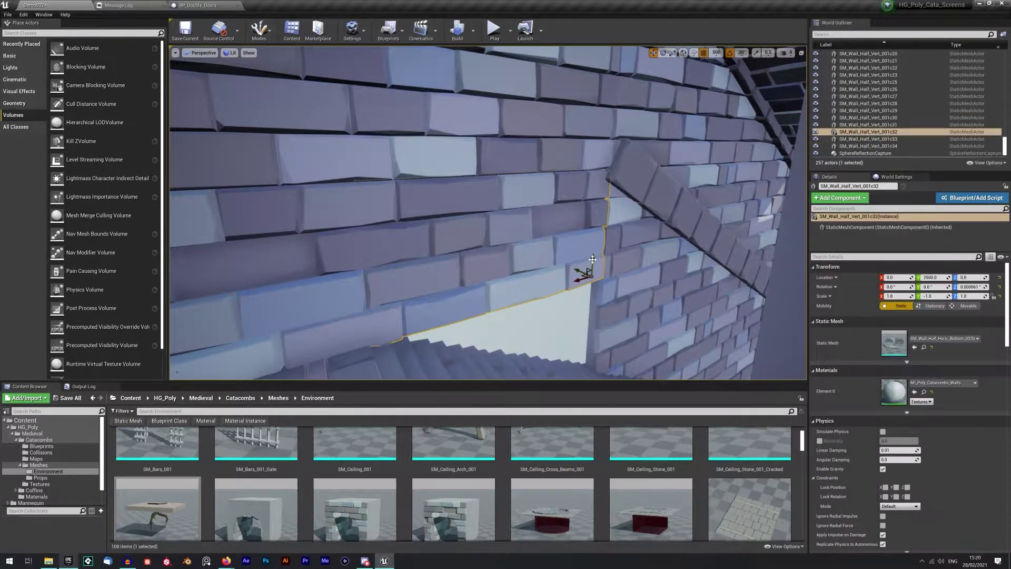
{"action": "left_click_drag", "start_coordinate": [592, 259], "coordinate": [594, 326], "text": "alt"}
{"action": "right_click_drag", "start_coordinate": [681, 214], "coordinate": [684, 258]}
{"action": "key", "text": "["}
{"action": "left_click_drag", "start_coordinate": [590, 336], "coordinate": [602, 270]}
Step: Swap the copied half wall's mesh for SM_Stairs_Wall_001
{"action": "scroll", "coordinate": [790, 474], "scroll_direction": "down", "scroll_amount": 5}
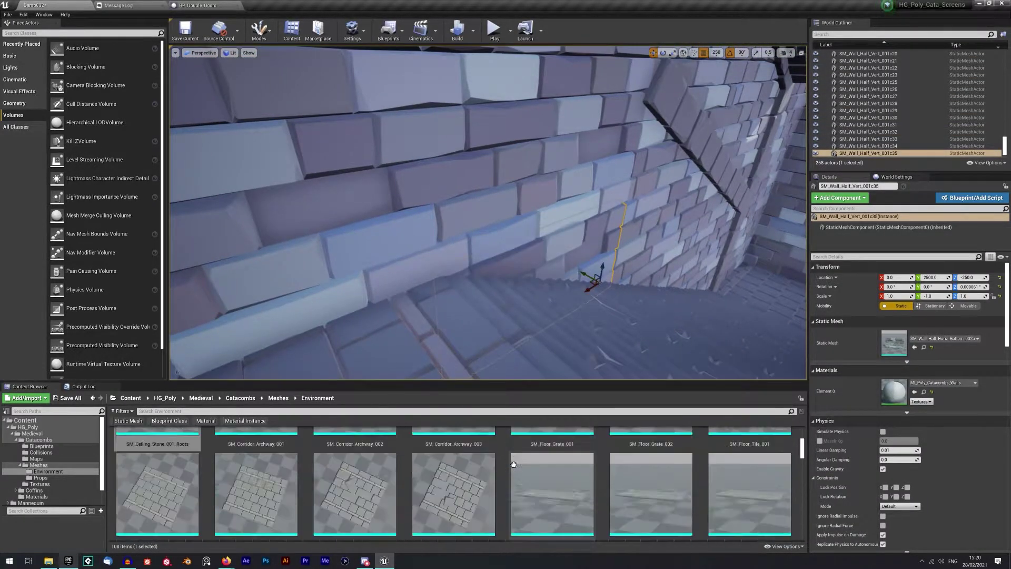
{"action": "scroll", "coordinate": [789, 473], "scroll_direction": "down", "scroll_amount": 6}
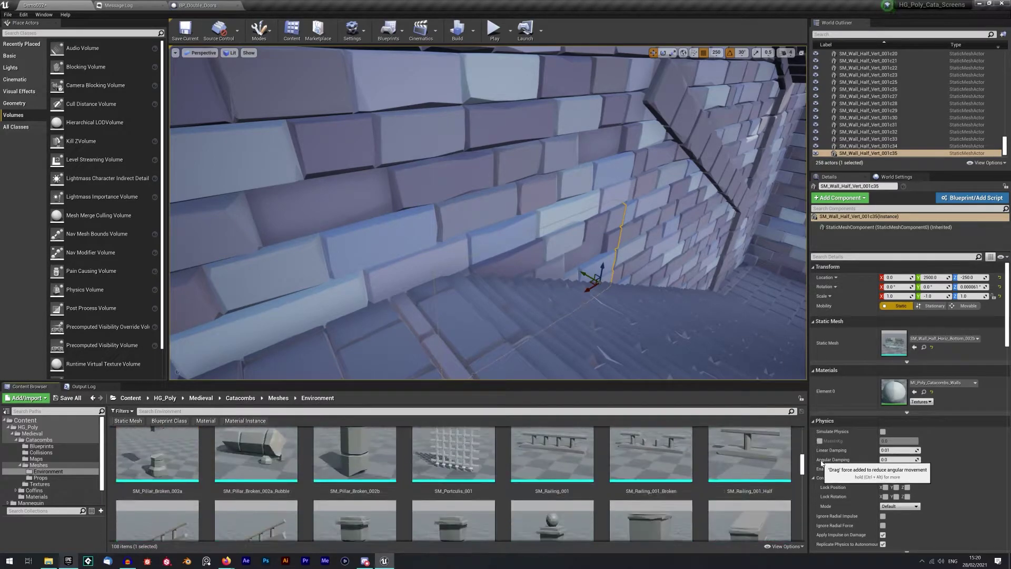
{"action": "left_click", "coordinate": [454, 458]}
{"action": "left_click", "coordinate": [914, 347]}
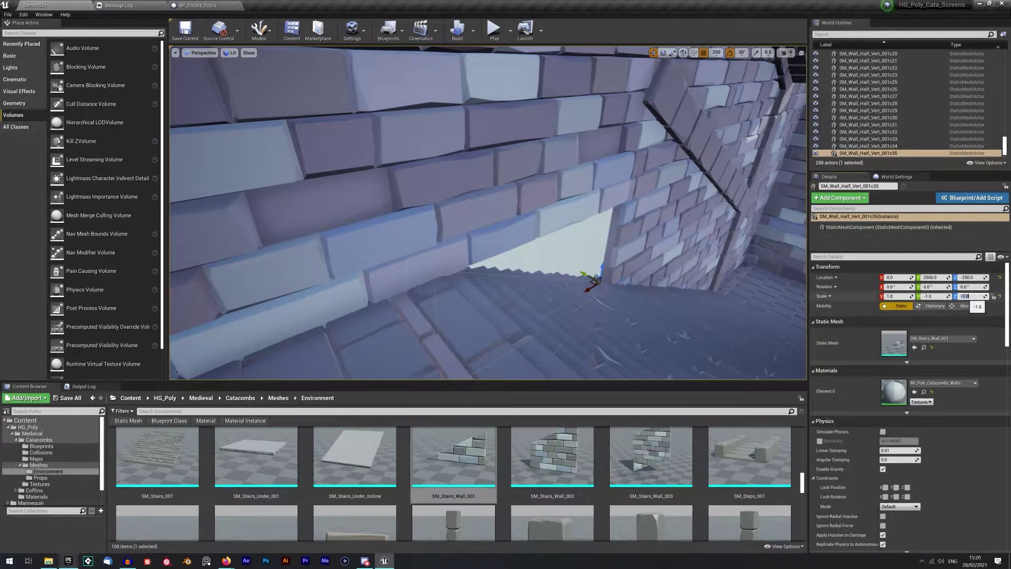
Step: Rotate the stair wall piece 180° and move it to X 500, Y 2500, Z 0 beside the steps
{"action": "left_click_drag", "start_coordinate": [601, 265], "coordinate": [629, 216]}
{"action": "key", "text": "e"}
{"action": "left_click", "coordinate": [386, 345]}
{"action": "right_click_drag", "start_coordinate": [386, 345], "coordinate": [547, 345]}
{"action": "left_click", "coordinate": [285, 237]}
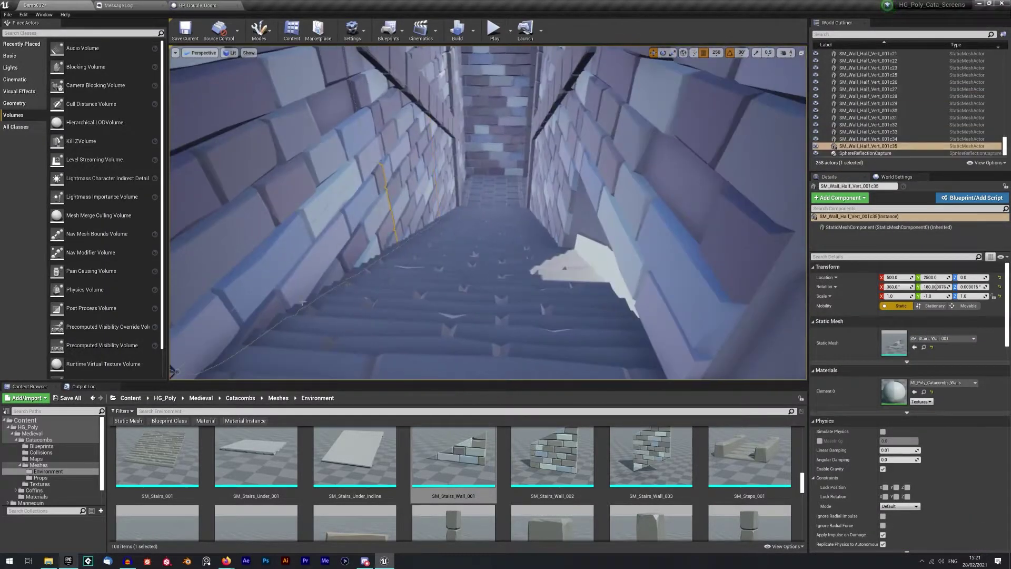
Step: Copy the stair wall piece to the opposite side of the flight to close the gap beside the steps
{"action": "right_click_drag", "start_coordinate": [337, 263], "coordinate": [295, 264]}
{"action": "left_click_drag", "start_coordinate": [195, 354], "coordinate": [694, 355], "text": "alt"}
{"action": "key", "text": "Return"}
Step: Lay a copied stone pillar horizontally at X 0, Y 2000, Z 250 to continue the sloped trim along the wall
{"action": "right_click_drag", "start_coordinate": [506, 211], "coordinate": [337, 211]}
{"action": "left_click", "coordinate": [511, 194]}
{"action": "key", "text": "e"}
{"action": "left_click_drag", "start_coordinate": [526, 226], "coordinate": [535, 244], "text": "alt"}
{"action": "key", "text": "w"}
{"action": "right_click_drag", "start_coordinate": [535, 245], "coordinate": [510, 245]}
{"action": "left_click_drag", "start_coordinate": [572, 238], "coordinate": [388, 237]}
{"action": "right_click_drag", "start_coordinate": [496, 232], "coordinate": [458, 232]}
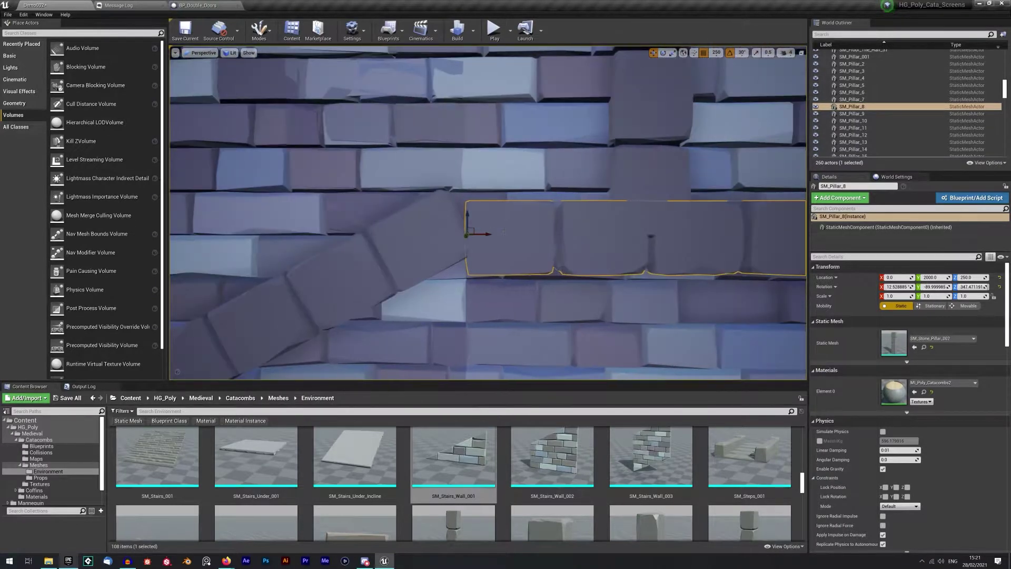
{"action": "left_click_drag", "start_coordinate": [483, 234], "coordinate": [458, 234]}
{"action": "right_click_drag", "start_coordinate": [458, 234], "coordinate": [500, 216]}
Step: Swap the mesh of the wall piece at X 250, Y 2000, Z 250 for a half vertical wall
{"action": "left_click", "coordinate": [453, 210]}
{"action": "right_click_drag", "start_coordinate": [372, 207], "coordinate": [405, 211]}
{"action": "scroll", "coordinate": [617, 476], "scroll_direction": "down", "scroll_amount": 3}
{"action": "right_click_drag", "start_coordinate": [617, 477], "coordinate": [617, 429]}
{"action": "left_click_drag", "start_coordinate": [552, 468], "coordinate": [894, 342]}
Step: Place SM_Stone_Pillar_003 in the hall corner, replace it with SM_Stone_Pillar_002, and position it at X 1500, Y 2000, Z 0
{"action": "right_click_drag", "start_coordinate": [527, 221], "coordinate": [505, 231]}
{"action": "scroll", "coordinate": [527, 474], "scroll_direction": "up", "scroll_amount": 5}
{"action": "left_click_drag", "start_coordinate": [355, 464], "coordinate": [433, 306]}
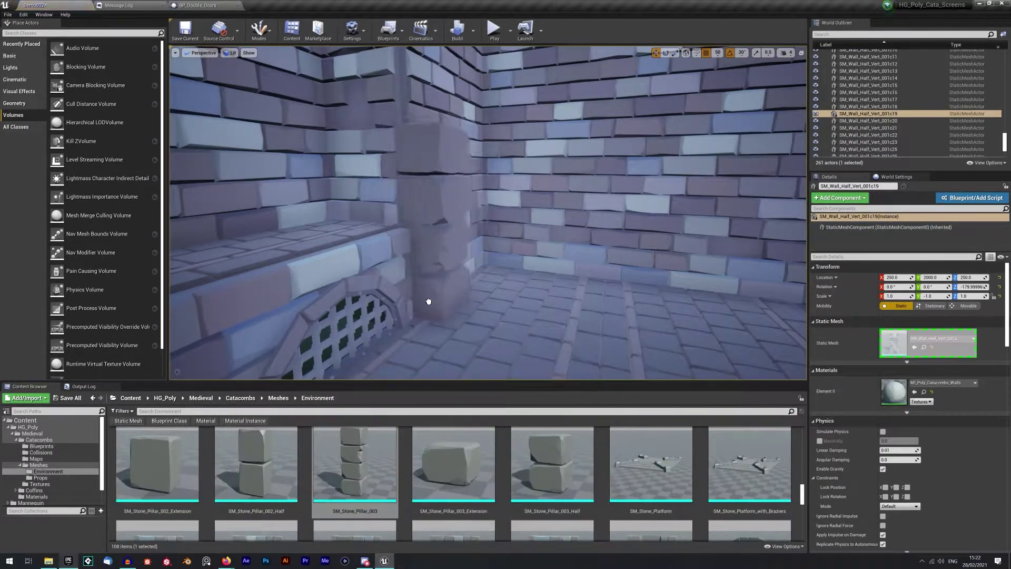
{"action": "right_click_drag", "start_coordinate": [448, 253], "coordinate": [448, 284]}
{"action": "scroll", "coordinate": [382, 468], "scroll_direction": "up", "scroll_amount": 2}
{"action": "left_click", "coordinate": [758, 468]}
{"action": "right_click", "coordinate": [387, 169]}
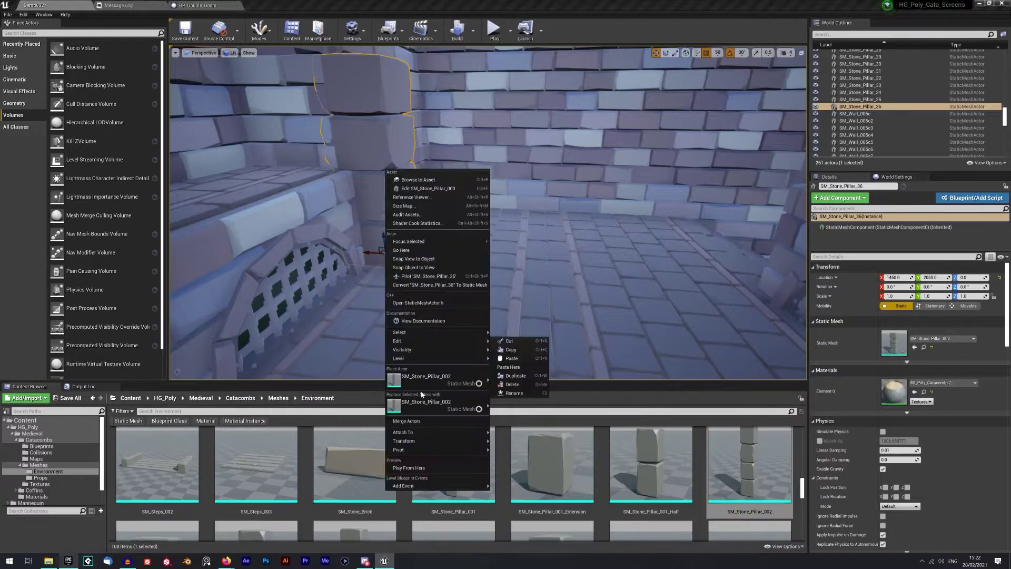
{"action": "left_click", "coordinate": [437, 380]}
{"action": "right_click_drag", "start_coordinate": [697, 224], "coordinate": [648, 223]}
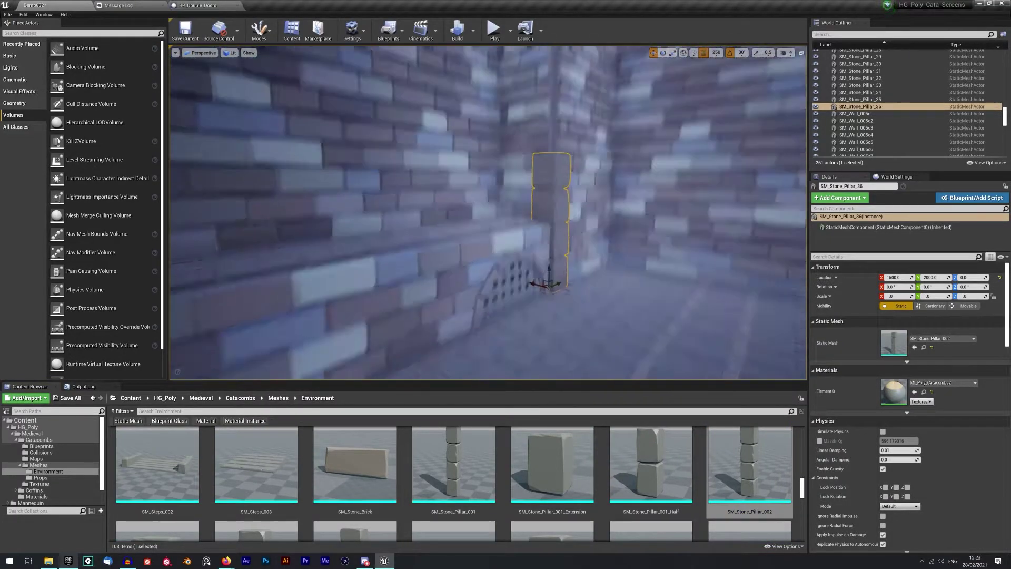
Step: Stack pillar pieces up to the ceiling in the hall corner, adding SM_Stone_Pillar_002_Half at Z 1000 and raising the top piece
{"action": "left_click", "coordinate": [651, 474]}
{"action": "scroll", "coordinate": [258, 466], "scroll_direction": "down", "scroll_amount": 1}
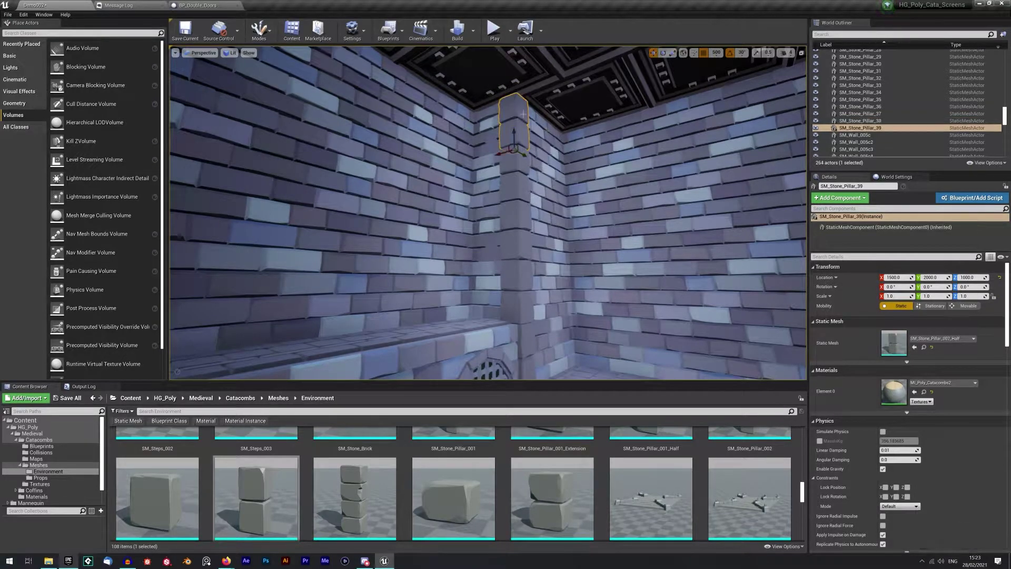
{"action": "left_click_drag", "start_coordinate": [515, 131], "coordinate": [514, 83]}
{"action": "left_click", "coordinate": [169, 492]}
Step: Copy the four-piece corner column to X -250, Y 2000 beside the stair passage and delete its two upper pieces
{"action": "left_click", "coordinate": [859, 106], "text": "shift"}
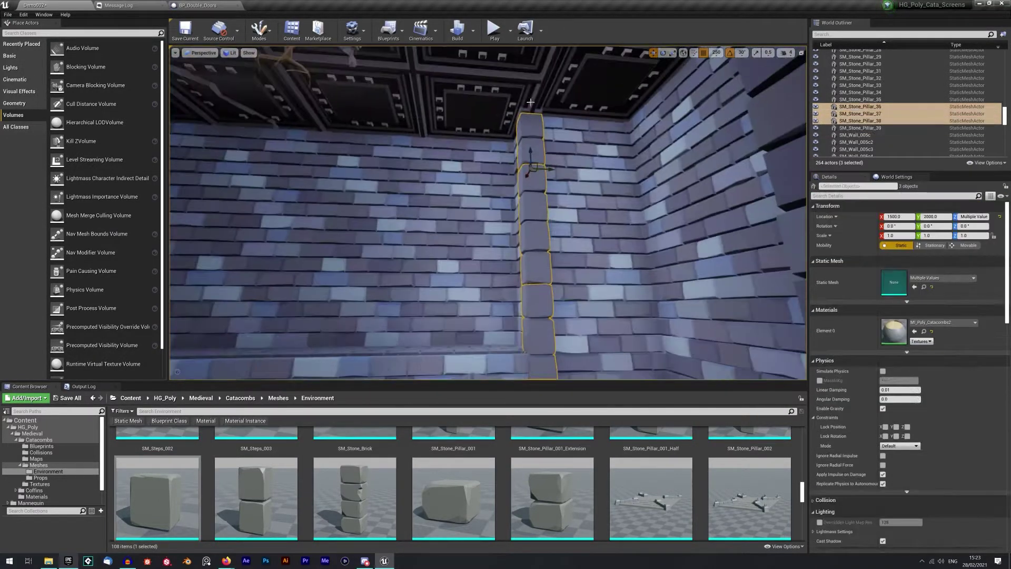
{"action": "right_click_drag", "start_coordinate": [527, 226], "coordinate": [490, 208]}
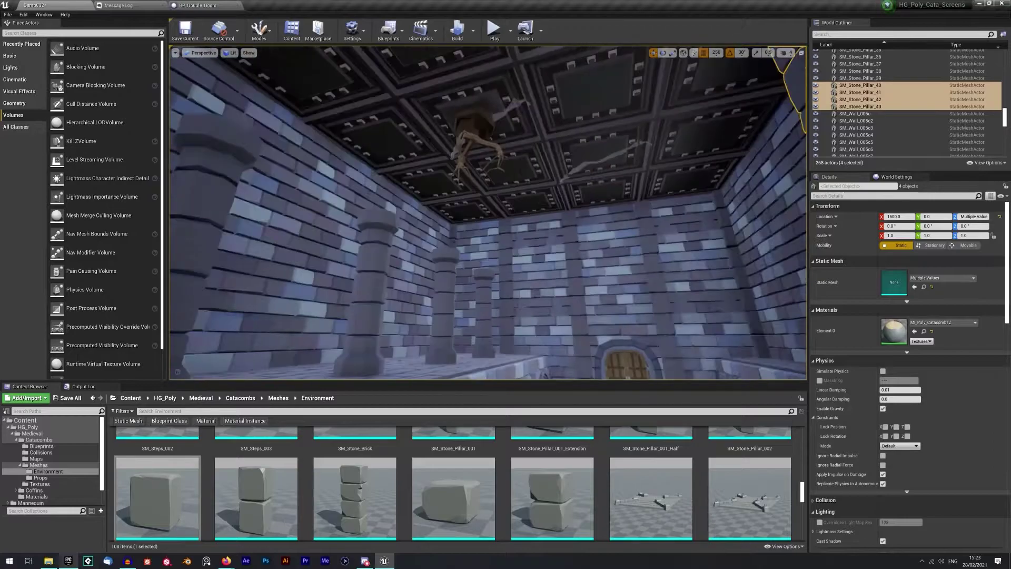
{"action": "left_click_drag", "start_coordinate": [587, 111], "coordinate": [316, 110], "text": "alt"}
{"action": "right_click_drag", "start_coordinate": [316, 109], "coordinate": [269, 97]}
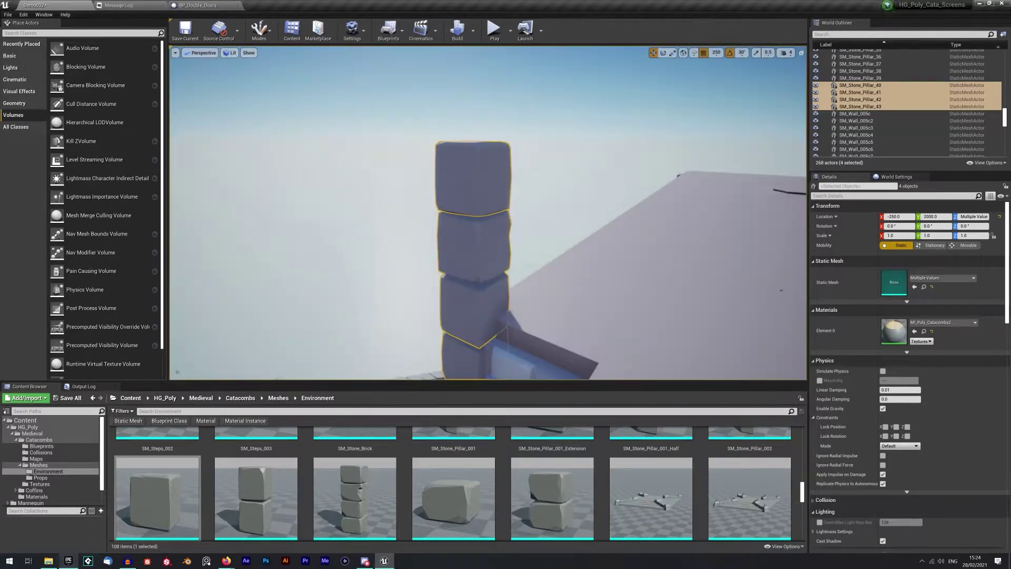
{"action": "key", "text": "Delete"}
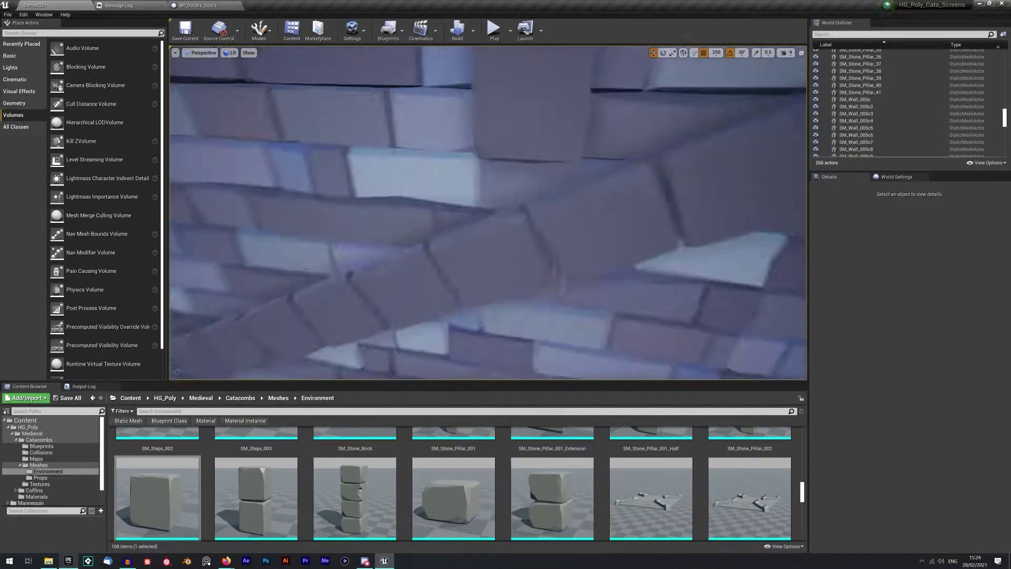
Step: Replace a pillar piece beside the sloped trim with SM_Stone_Pillar_002_Extension and move it up
{"action": "left_click", "coordinate": [490, 265]}
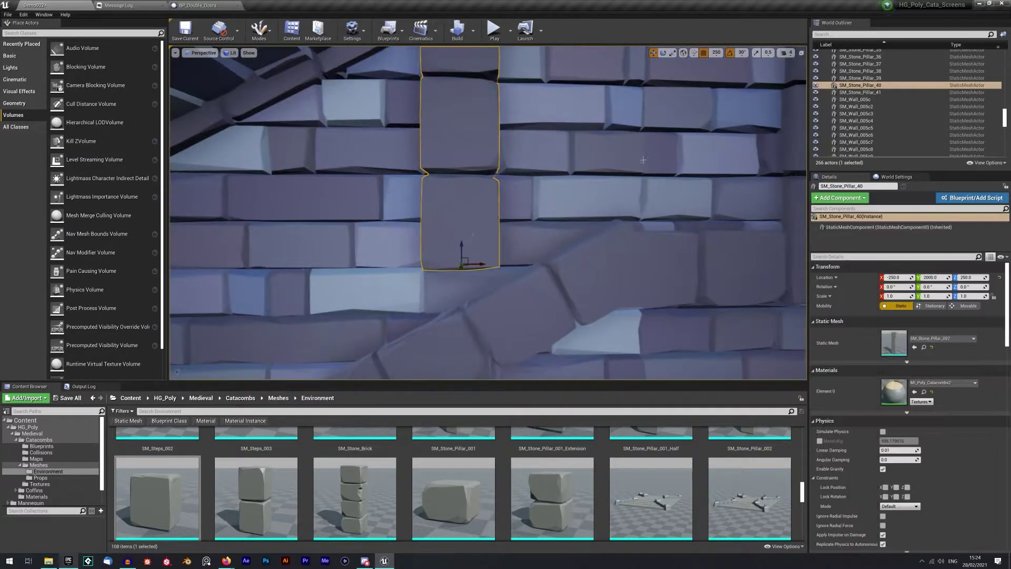
{"action": "right_click_drag", "start_coordinate": [477, 373], "coordinate": [532, 380]}
{"action": "left_click", "coordinate": [457, 494]}
{"action": "left_click", "coordinate": [158, 497]}
{"action": "right_click", "coordinate": [553, 273]}
{"action": "left_click", "coordinate": [586, 466]}
{"action": "left_click_drag", "start_coordinate": [541, 298], "coordinate": [541, 158]}
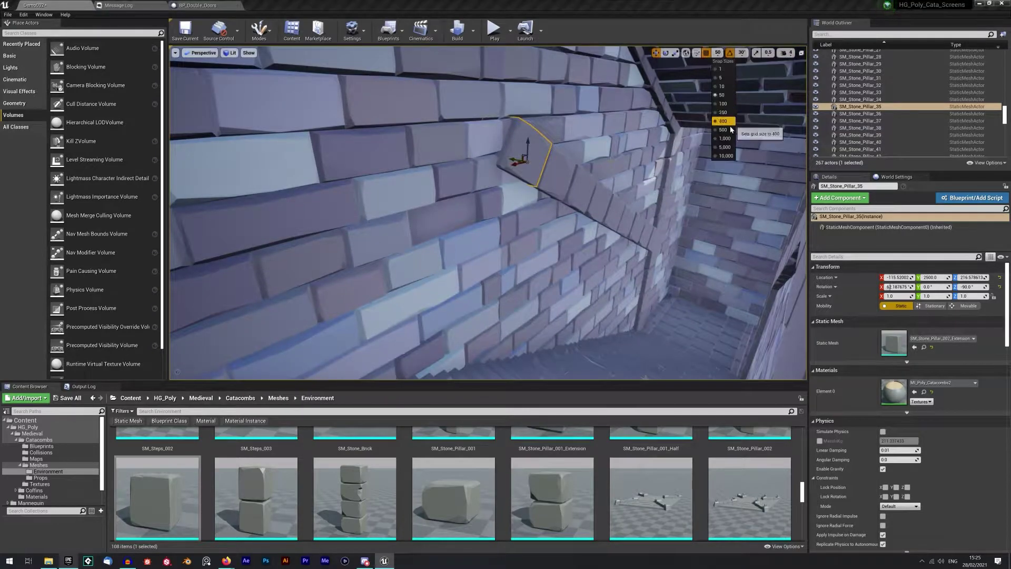
Step: Set the grid snap to 500 and undo the last edit to the sloped trim's upper end piece
{"action": "left_click", "coordinate": [731, 129]}
{"action": "key", "text": "ctrl+z"}
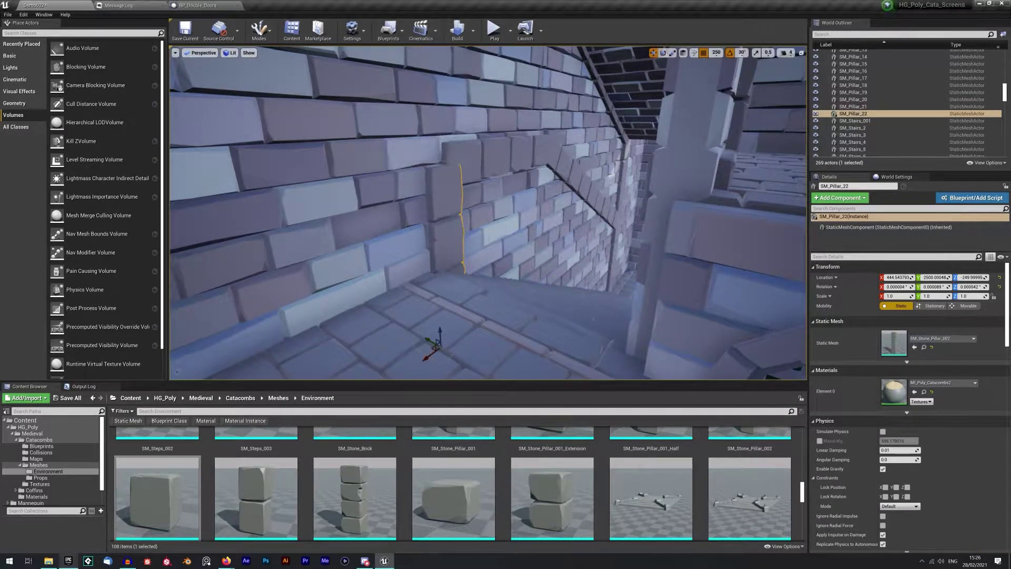
{"action": "right_click_drag", "start_coordinate": [572, 200], "coordinate": [552, 117]}
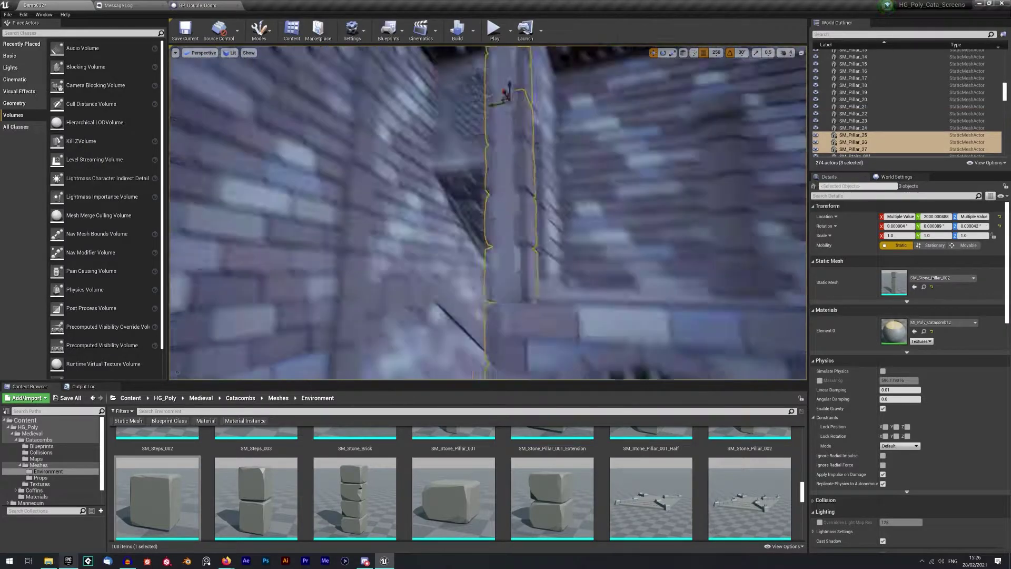
Step: Swap the three selected pillar pieces beside the stair passage for the SM_Stone_Pillar_003 mesh
{"action": "scroll", "coordinate": [542, 482], "scroll_direction": "down", "scroll_amount": 3}
{"action": "left_click", "coordinate": [356, 460]}
{"action": "left_click", "coordinate": [914, 287]}
{"action": "right_click_drag", "start_coordinate": [558, 221], "coordinate": [632, 216]}
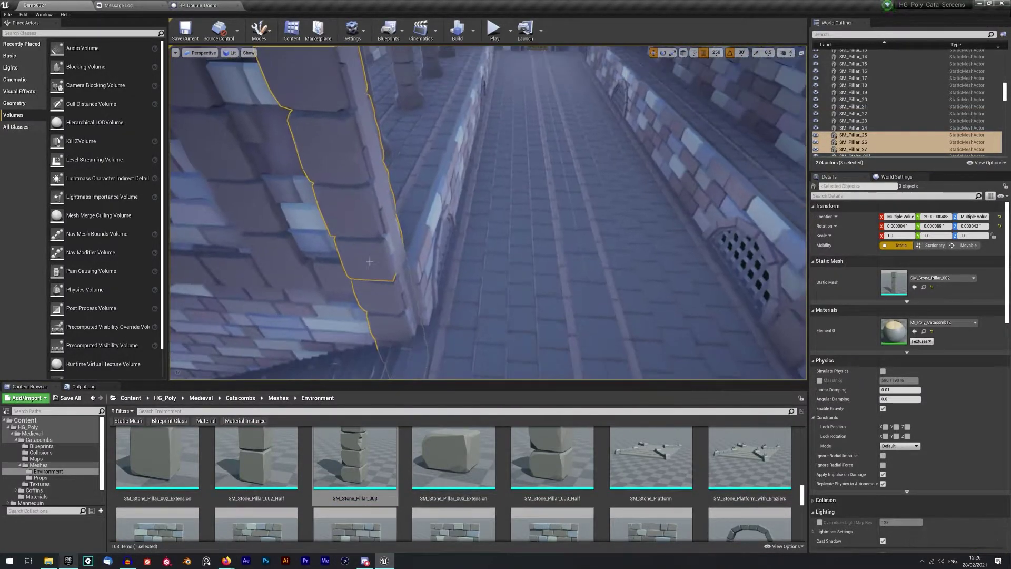
{"action": "right_click_drag", "start_coordinate": [491, 263], "coordinate": [474, 273]}
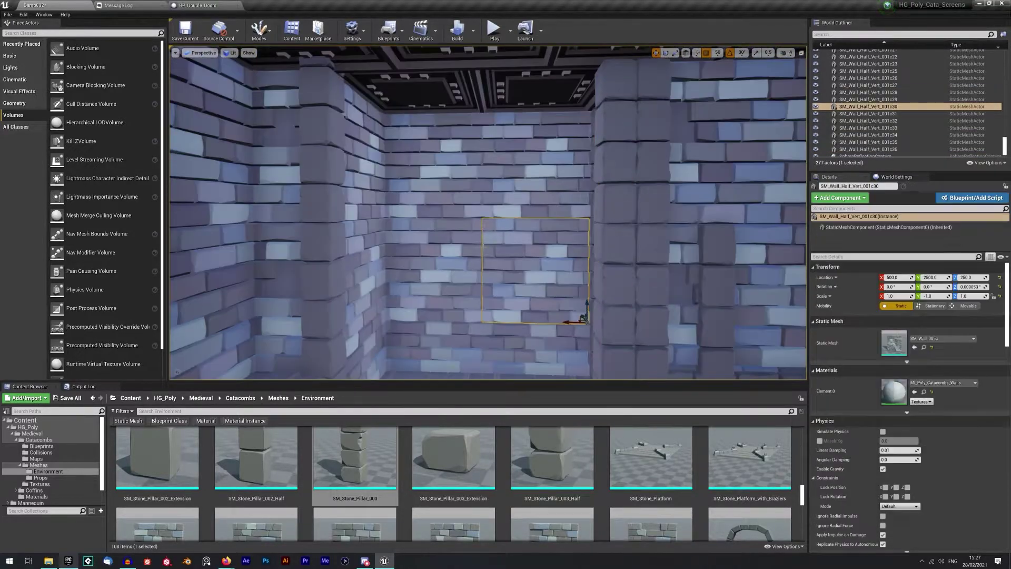
Step: Set the grid snap to 1 and rotate the SM_Pillar_Broken_002a_Rubble piece lying beside the broken pillar
{"action": "right_click_drag", "start_coordinate": [542, 279], "coordinate": [550, 283]}
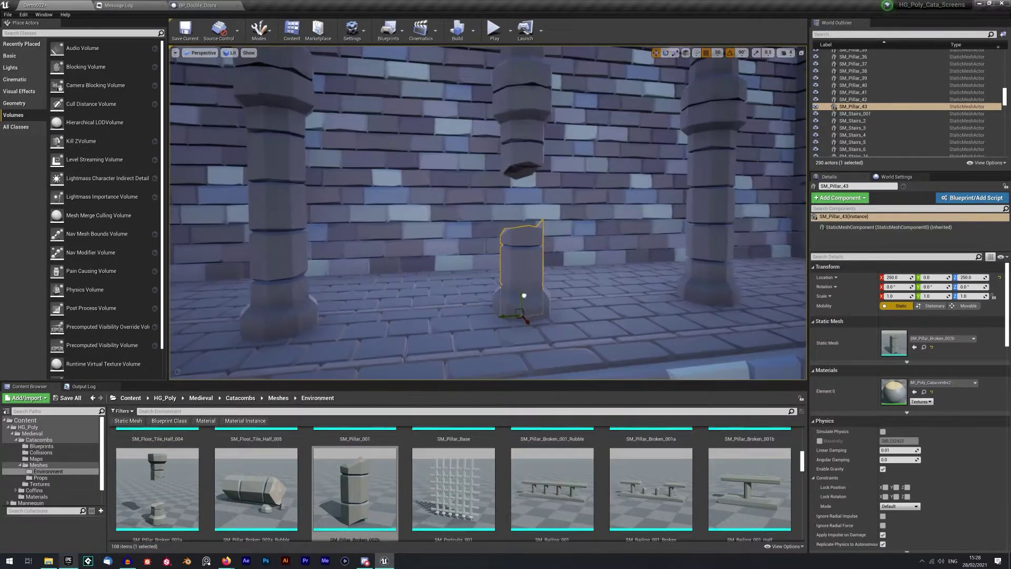
{"action": "left_click", "coordinate": [717, 52]}
{"action": "left_click", "coordinate": [722, 86]}
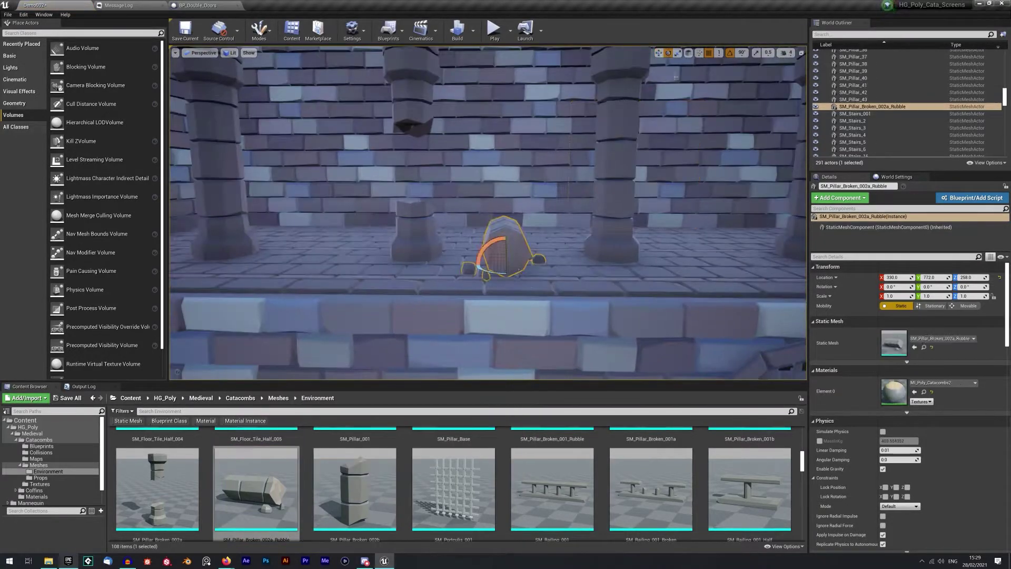
{"action": "left_click_drag", "start_coordinate": [494, 272], "coordinate": [524, 269]}
{"action": "right_click_drag", "start_coordinate": [524, 257], "coordinate": [626, 221]}
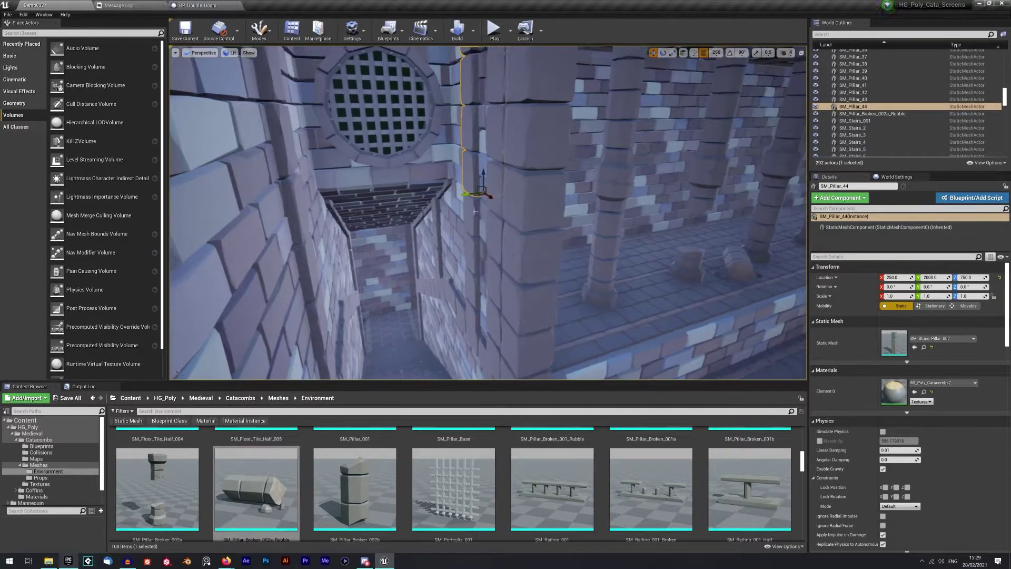
Step: Thin the pillar trim along the stair passage wall to a scale of 0.5 and shift it against the wall
{"action": "left_click", "coordinate": [500, 268], "text": "ctrl"}
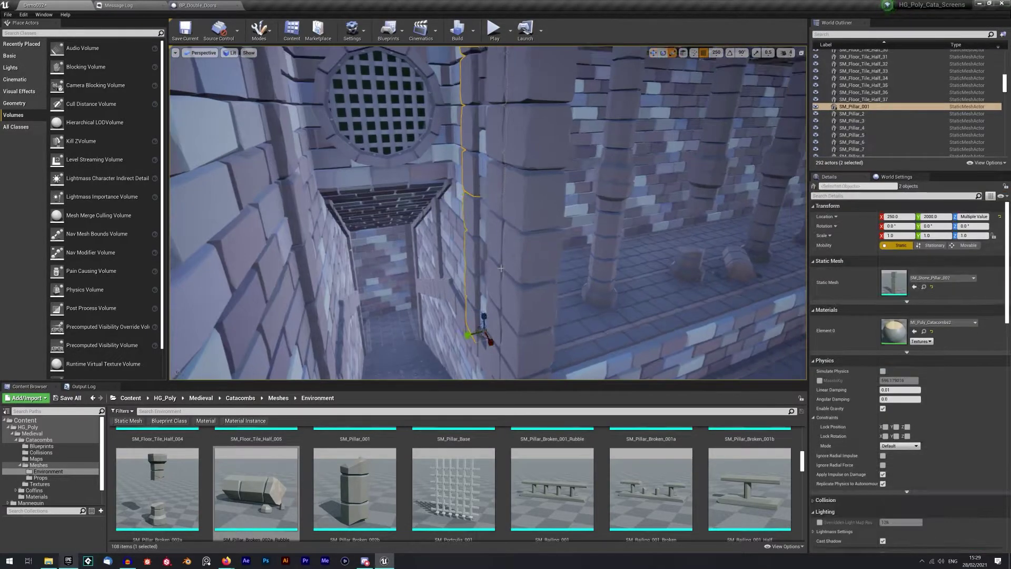
{"action": "right_click_drag", "start_coordinate": [461, 336], "coordinate": [584, 337]}
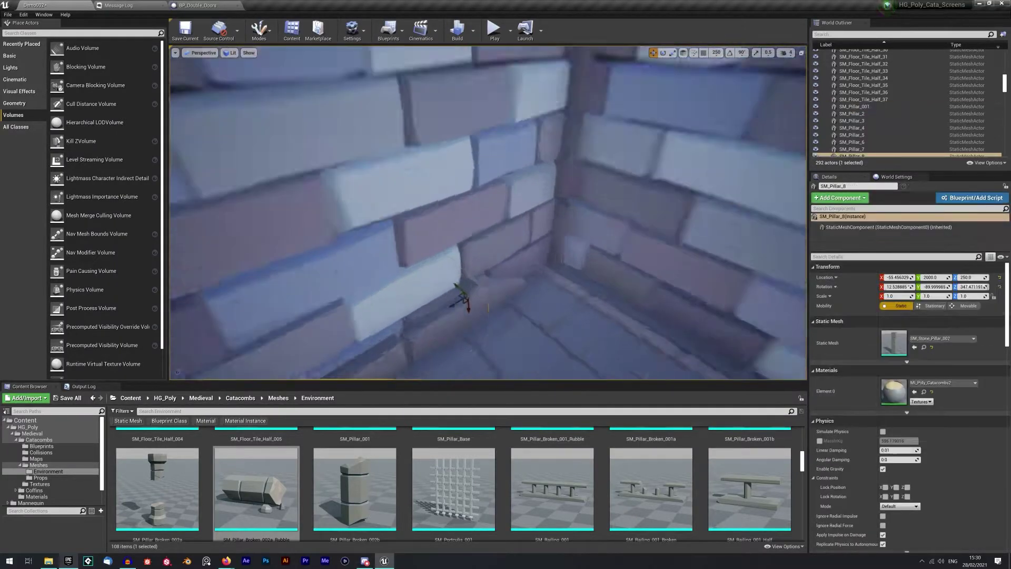
{"action": "right_click_drag", "start_coordinate": [585, 337], "coordinate": [615, 286]}
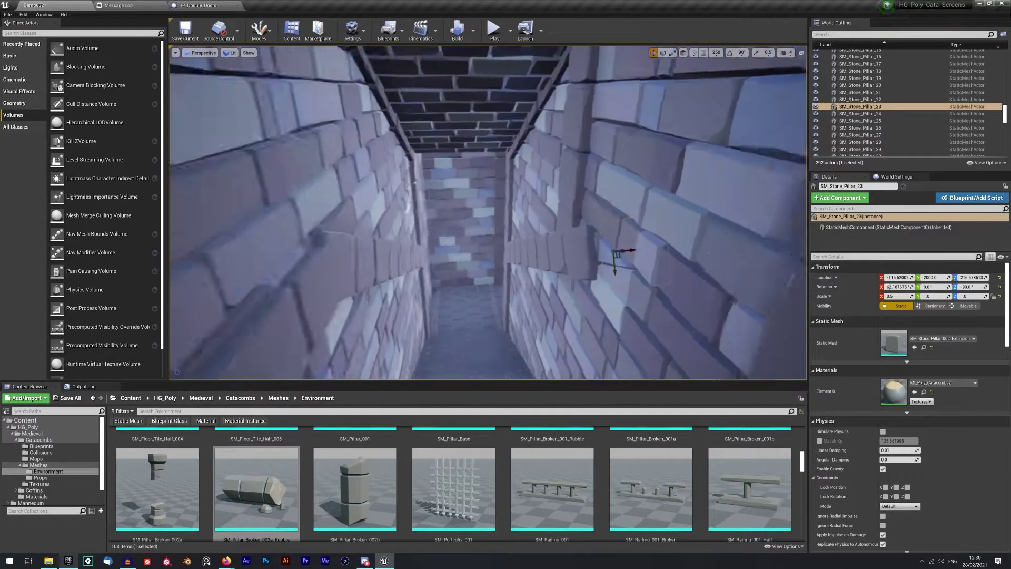
{"action": "left_click", "coordinate": [598, 244], "text": "ctrl"}
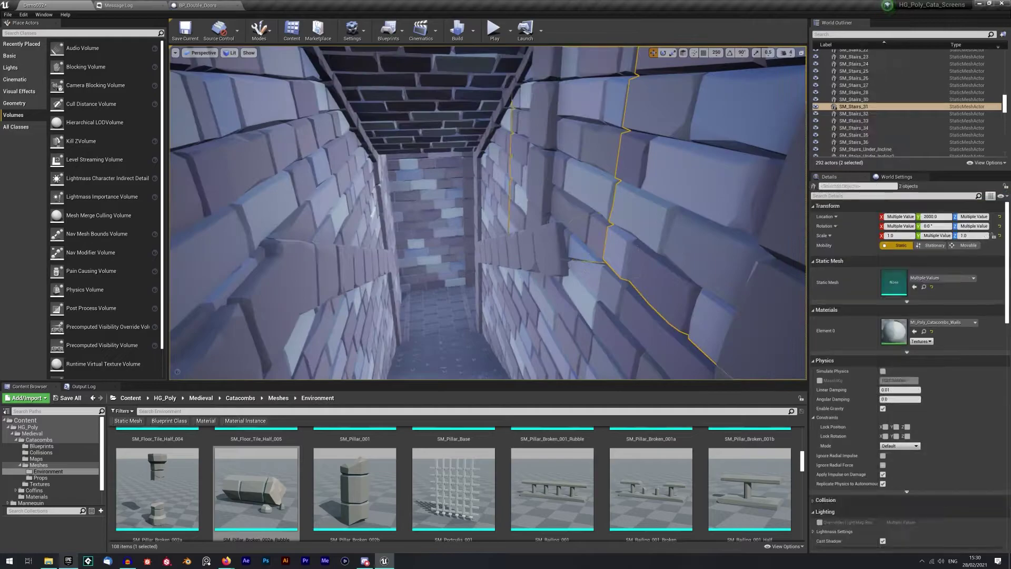
{"action": "right_click_drag", "start_coordinate": [592, 226], "coordinate": [616, 219]}
{"action": "left_click", "coordinate": [660, 209]}
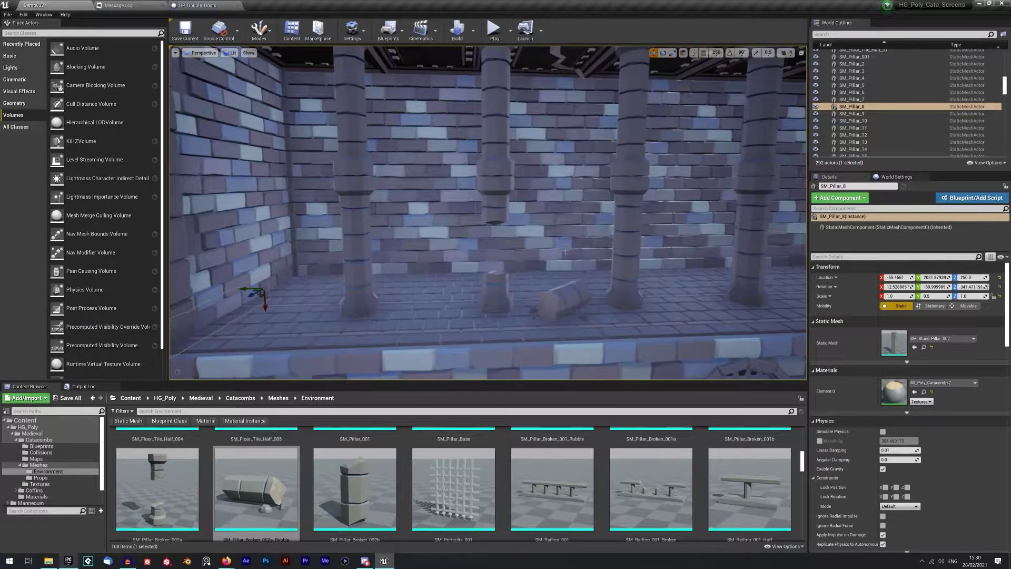
Step: Replace three alternating wall sections behind the columns with SM_Wall_Crypt_002
{"action": "left_click", "coordinate": [424, 226], "text": "ctrl"}
{"action": "left_click", "coordinate": [613, 226], "text": "ctrl"}
{"action": "scroll", "coordinate": [598, 481], "scroll_direction": "up", "scroll_amount": 2}
{"action": "scroll", "coordinate": [598, 481], "scroll_direction": "down", "scroll_amount": 3}
{"action": "right_click", "coordinate": [642, 220]}
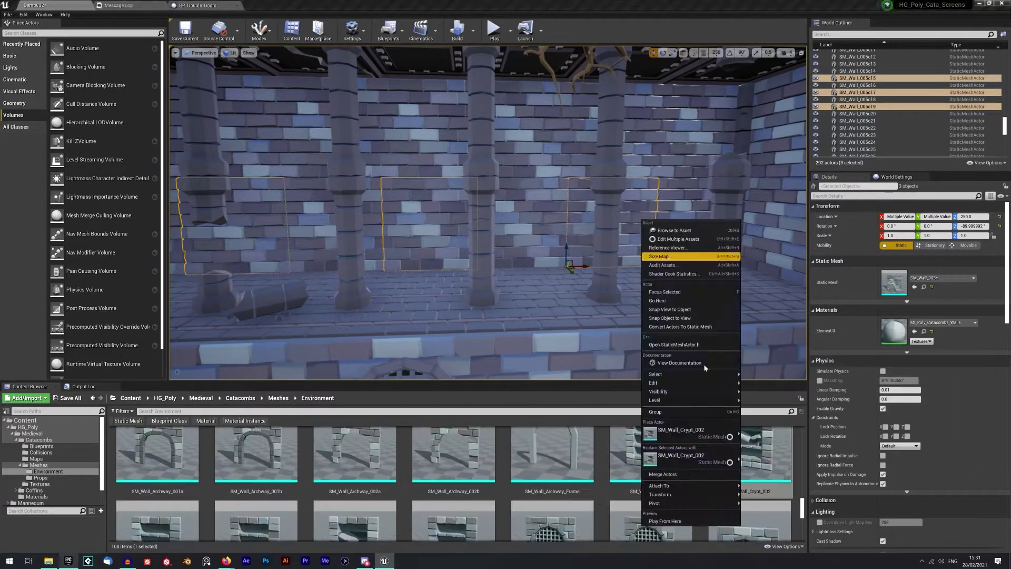
{"action": "left_click", "coordinate": [685, 427]}
Step: Replace further wall sections behind the columns with crypt wall variants
{"action": "left_click", "coordinate": [615, 127]}
{"action": "left_click", "coordinate": [428, 127], "text": "ctrl"}
{"action": "right_click_drag", "start_coordinate": [428, 126], "coordinate": [424, 142]}
{"action": "right_click", "coordinate": [424, 142]}
{"action": "left_click", "coordinate": [465, 375]}
{"action": "right_click_drag", "start_coordinate": [466, 263], "coordinate": [422, 237]}
{"action": "left_click", "coordinate": [324, 224]}
{"action": "left_click", "coordinate": [378, 460]}
{"action": "right_click_drag", "start_coordinate": [400, 274], "coordinate": [126, 264]}
Step: Replace the wall section at X 1750, Y 0 on the opposite side of the hall with BP_Double_Doors
{"action": "left_click", "coordinate": [476, 273]}
{"action": "scroll", "coordinate": [494, 491], "scroll_direction": "down", "scroll_amount": 3}
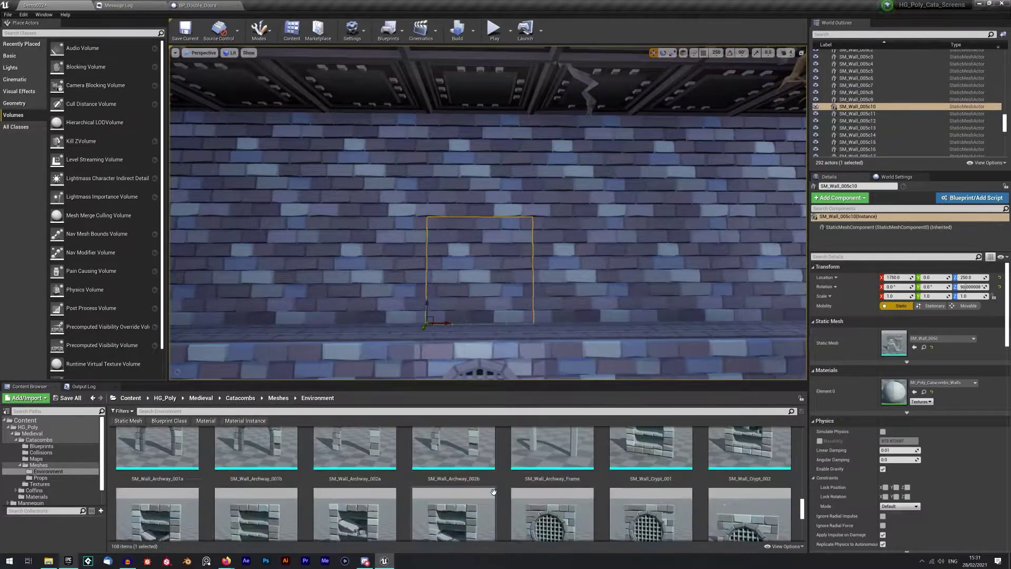
{"action": "left_click", "coordinate": [42, 446]}
{"action": "left_click", "coordinate": [454, 474]}
{"action": "right_click", "coordinate": [494, 277]}
{"action": "left_click", "coordinate": [626, 461]}
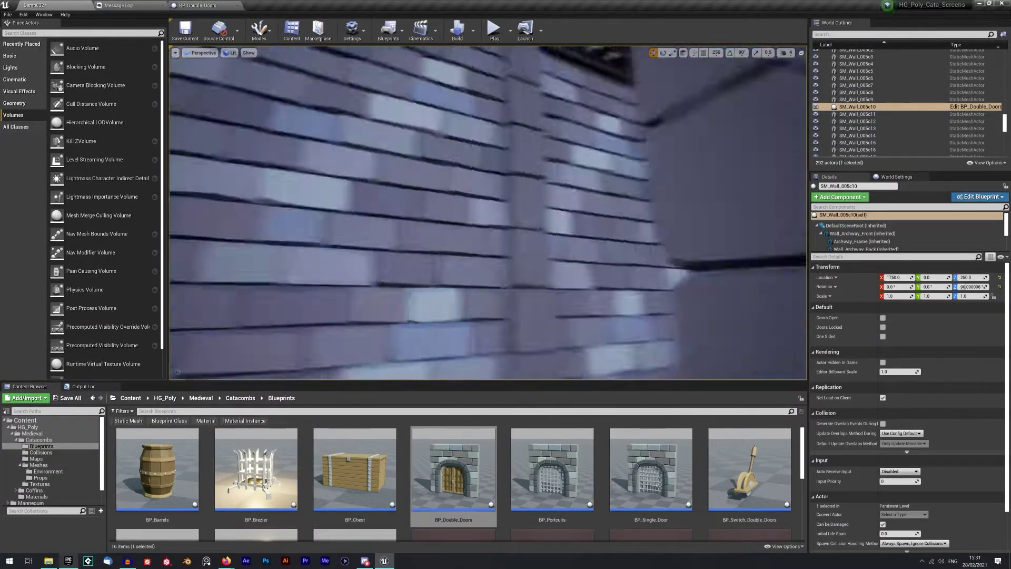
Step: Copy the two half wall pieces above the stair landing to Y 2000, above the horizontal stone beam
{"action": "right_click_drag", "start_coordinate": [526, 210], "coordinate": [567, 163]}
{"action": "left_click", "coordinate": [566, 158]}
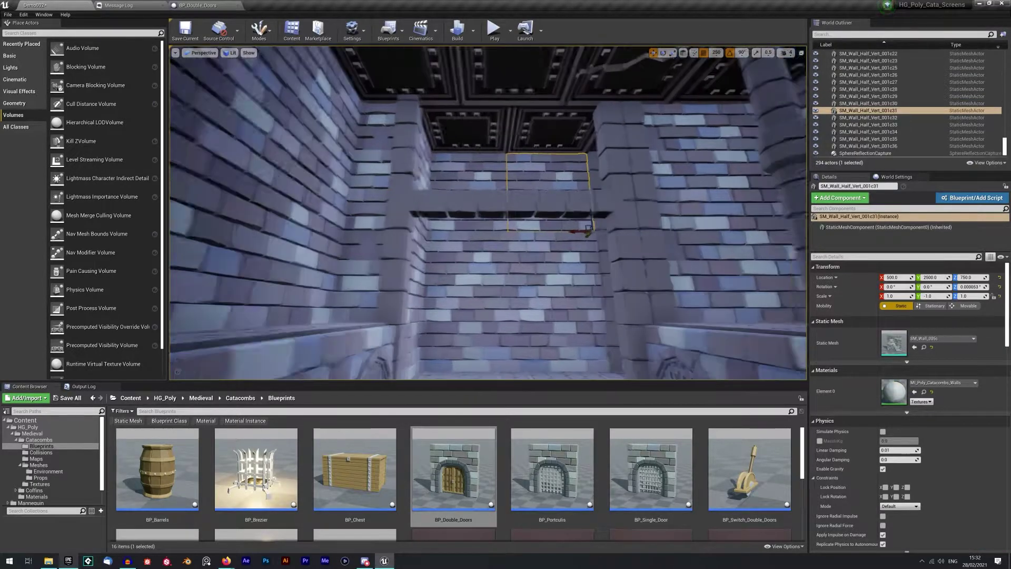
{"action": "left_click", "coordinate": [466, 177], "text": "ctrl"}
{"action": "right_click_drag", "start_coordinate": [466, 177], "coordinate": [553, 148]}
{"action": "left_click_drag", "start_coordinate": [421, 264], "coordinate": [591, 214], "text": "alt"}
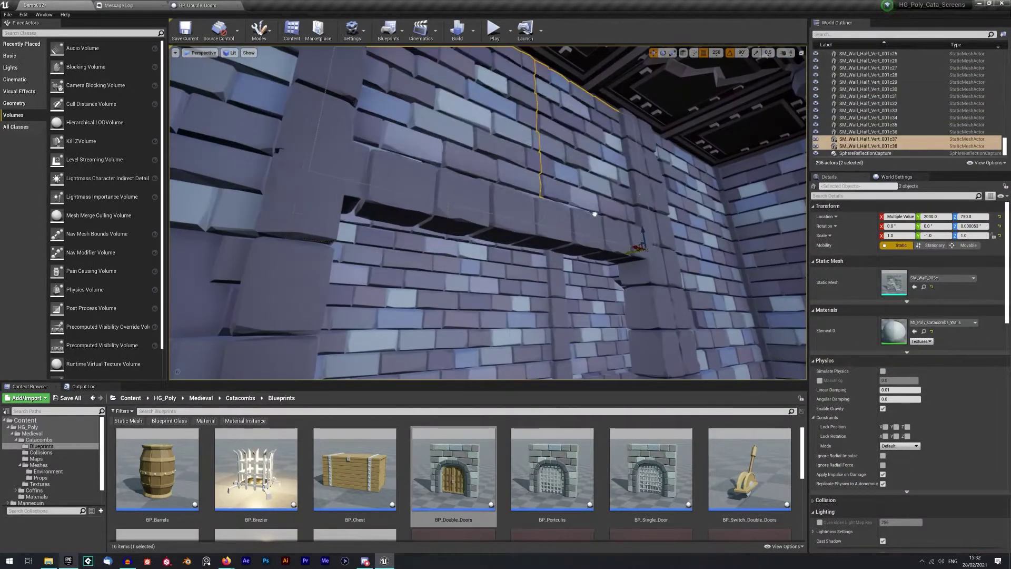
{"action": "right_click_drag", "start_coordinate": [628, 219], "coordinate": [748, 223]}
{"action": "right_click_drag", "start_coordinate": [526, 221], "coordinate": [516, 253]}
{"action": "left_click_drag", "start_coordinate": [256, 471], "coordinate": [653, 263]}
{"action": "right_click_drag", "start_coordinate": [653, 263], "coordinate": [710, 258]}
{"action": "right_click_drag", "start_coordinate": [527, 221], "coordinate": [484, 226]}
{"action": "key", "text": "ctrl+z"}
Step: Turn off grid snapping and place four BP_Brezier braziers in the corners of the raised hall floors
{"action": "left_click", "coordinate": [703, 52]}
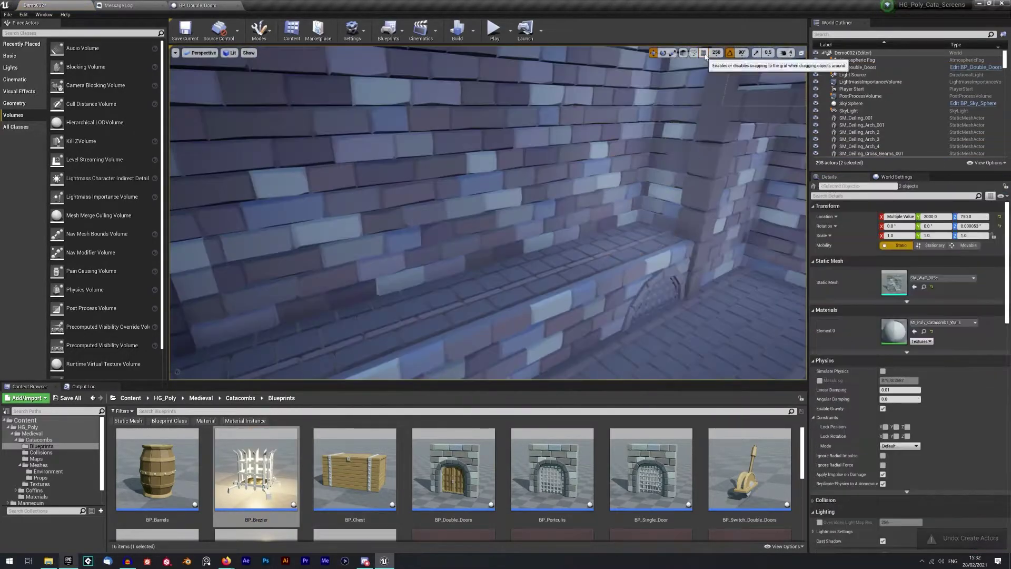
{"action": "left_click_drag", "start_coordinate": [257, 471], "coordinate": [637, 263]}
{"action": "right_click_drag", "start_coordinate": [527, 221], "coordinate": [632, 221]}
{"action": "left_click_drag", "start_coordinate": [258, 474], "coordinate": [524, 277]}
{"action": "right_click_drag", "start_coordinate": [527, 222], "coordinate": [632, 221]}
{"action": "left_click_drag", "start_coordinate": [258, 474], "coordinate": [545, 270]}
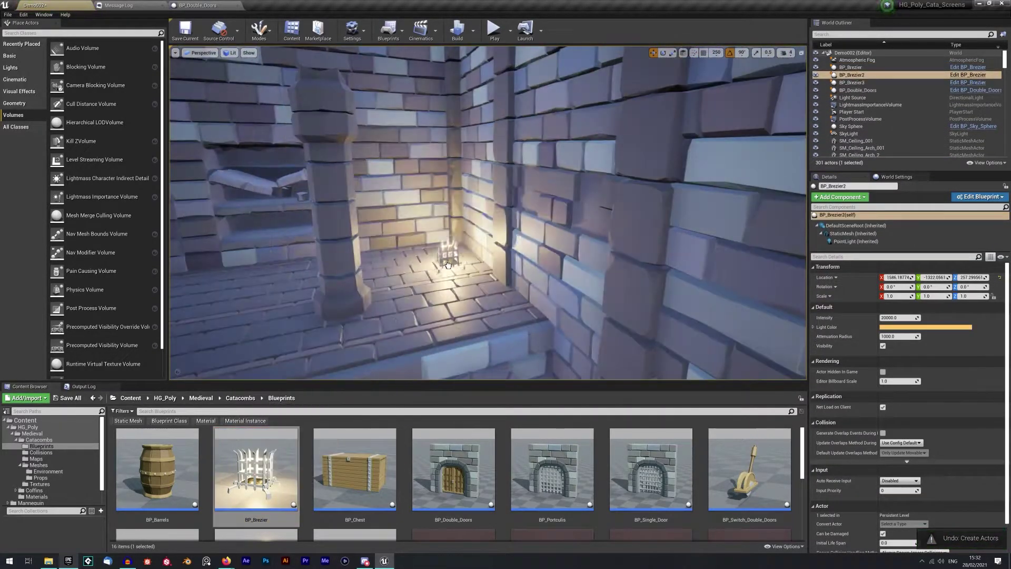
{"action": "left_click_drag", "start_coordinate": [448, 265], "coordinate": [450, 264]}
{"action": "right_click_drag", "start_coordinate": [473, 237], "coordinate": [605, 231]}
{"action": "left_click_drag", "start_coordinate": [259, 474], "coordinate": [266, 478]}
Step: Rotate the BP_Chest beside the corner brazier so it stands at an angle facing into the hall
{"action": "key", "text": "e"}
{"action": "mouse_move", "coordinate": [513, 257]}
{"action": "left_mouse_down"}
{"action": "mouse_move", "coordinate": [495, 239]}
{"action": "mouse_move", "coordinate": [519, 240]}
{"action": "left_mouse_up"}
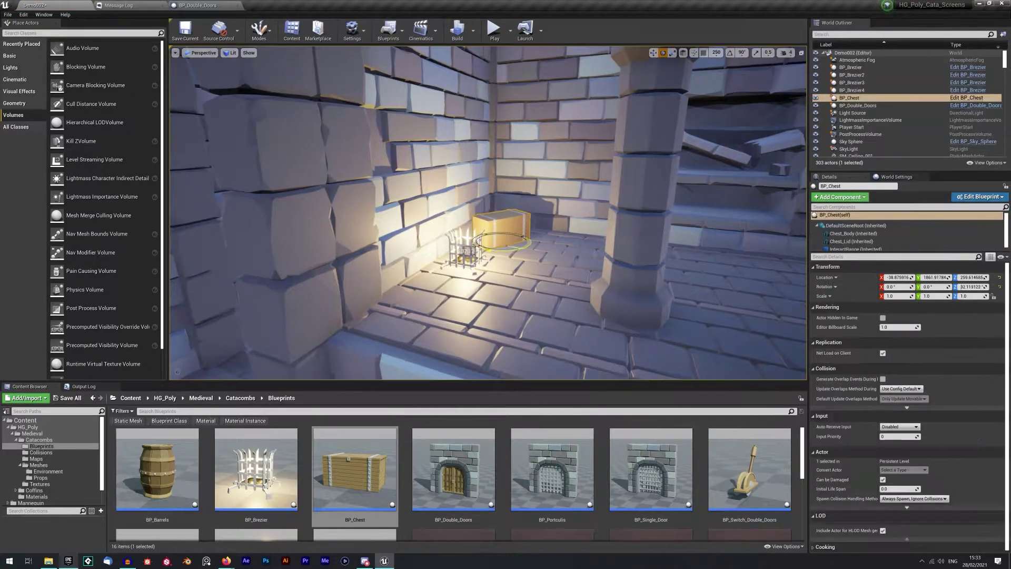
{"action": "right_click_drag", "start_coordinate": [500, 232], "coordinate": [527, 258]}
{"action": "left_click_drag", "start_coordinate": [164, 473], "coordinate": [296, 497]}
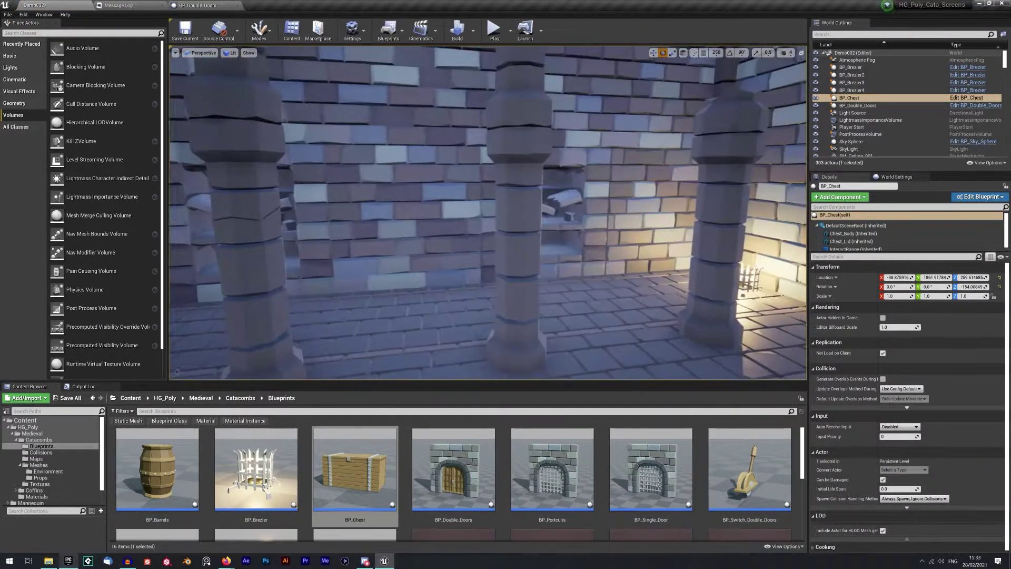
Step: Hang SM_Banner_001_Large on the crypt wall between two columns, rotated 90°, and raise it towards the ceiling
{"action": "left_click", "coordinate": [40, 477]}
{"action": "left_click_drag", "start_coordinate": [157, 468], "coordinate": [359, 82]}
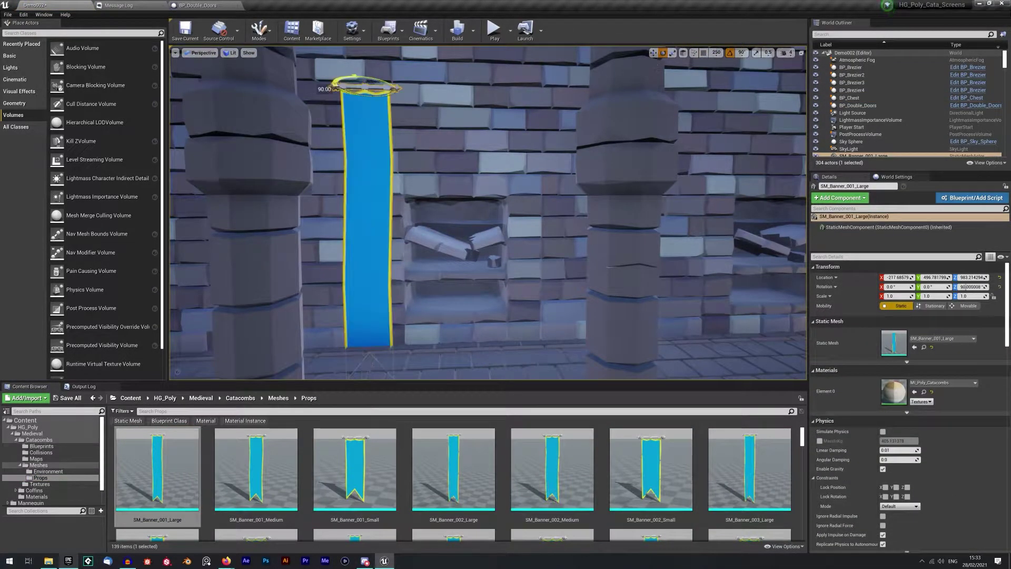
{"action": "key", "text": "w"}
{"action": "right_click_drag", "start_coordinate": [474, 221], "coordinate": [532, 195]}
{"action": "left_click_drag", "start_coordinate": [502, 92], "coordinate": [503, 61]}
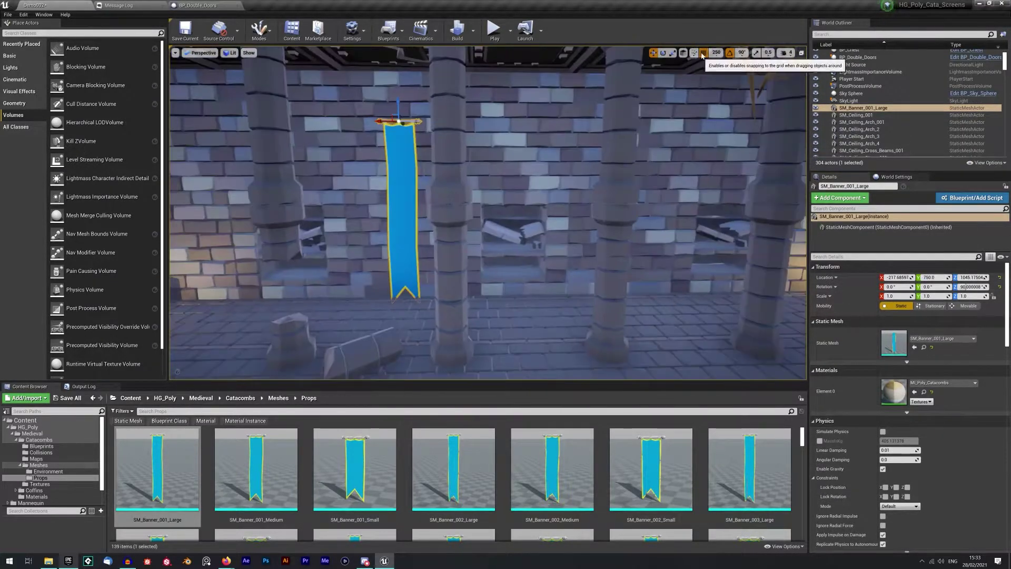
Step: Copy the large banner along the crypt wall to make a row of four between the columns
{"action": "left_click_drag", "start_coordinate": [537, 99], "coordinate": [583, 99], "text": "alt"}
{"action": "right_click_drag", "start_coordinate": [489, 210], "coordinate": [532, 211]}
{"action": "left_click_drag", "start_coordinate": [387, 98], "coordinate": [213, 98], "text": "alt"}
{"action": "right_click_drag", "start_coordinate": [490, 210], "coordinate": [447, 211]}
Step: Replace one banner in the row with SM_Banner_002_Large and another with SM_Banner_003_Large
{"action": "left_click", "coordinate": [458, 472]}
{"action": "right_click", "coordinate": [256, 152]}
{"action": "left_click", "coordinate": [295, 390]}
{"action": "left_click", "coordinate": [749, 466]}
{"action": "right_click", "coordinate": [685, 161]}
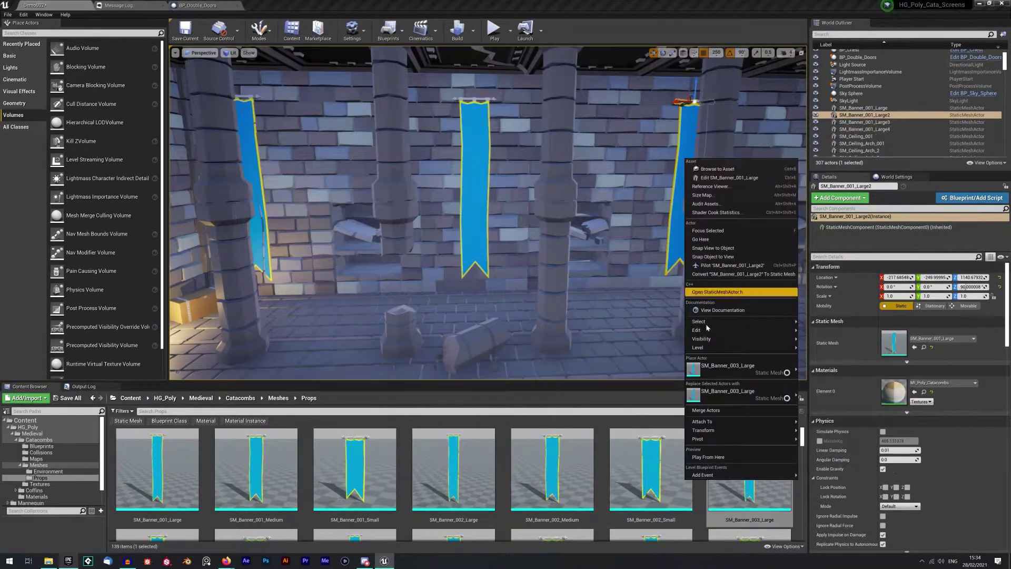
{"action": "left_click", "coordinate": [724, 395]}
Step: Select all four banners on the crypt wall and copy them across the hall to the opposite wall
{"action": "left_click", "coordinate": [233, 153]}
{"action": "left_click", "coordinate": [419, 150], "text": "ctrl"}
{"action": "left_click", "coordinate": [609, 149], "text": "ctrl"}
{"action": "left_click", "coordinate": [792, 158], "text": "ctrl"}
{"action": "right_click_drag", "start_coordinate": [632, 211], "coordinate": [769, 211]}
{"action": "left_click_drag", "start_coordinate": [337, 153], "coordinate": [567, 153], "text": "alt"}
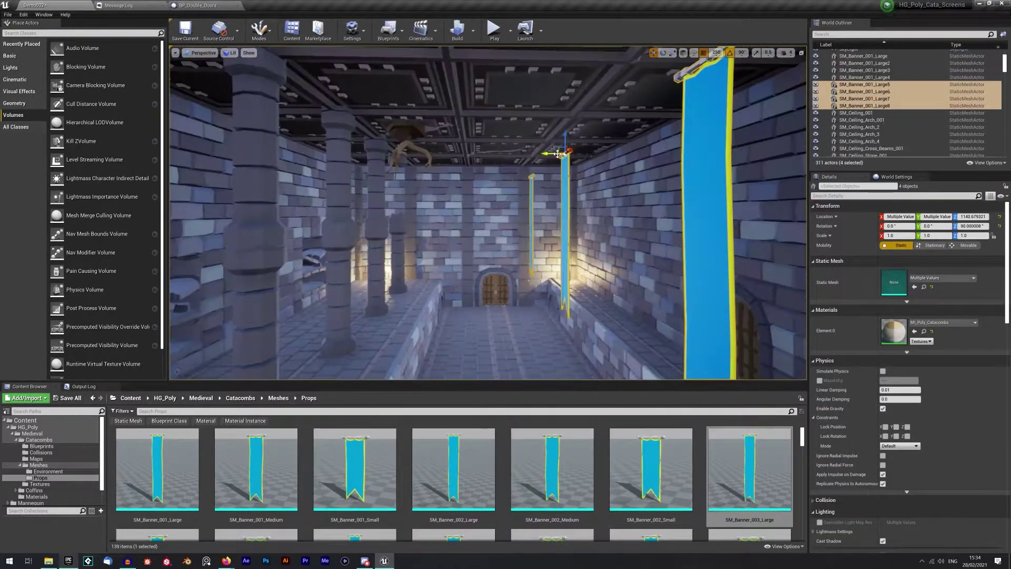
Step: Move the four copied banners close against the opposite wall using a finer grid snap
{"action": "key", "text": "f"}
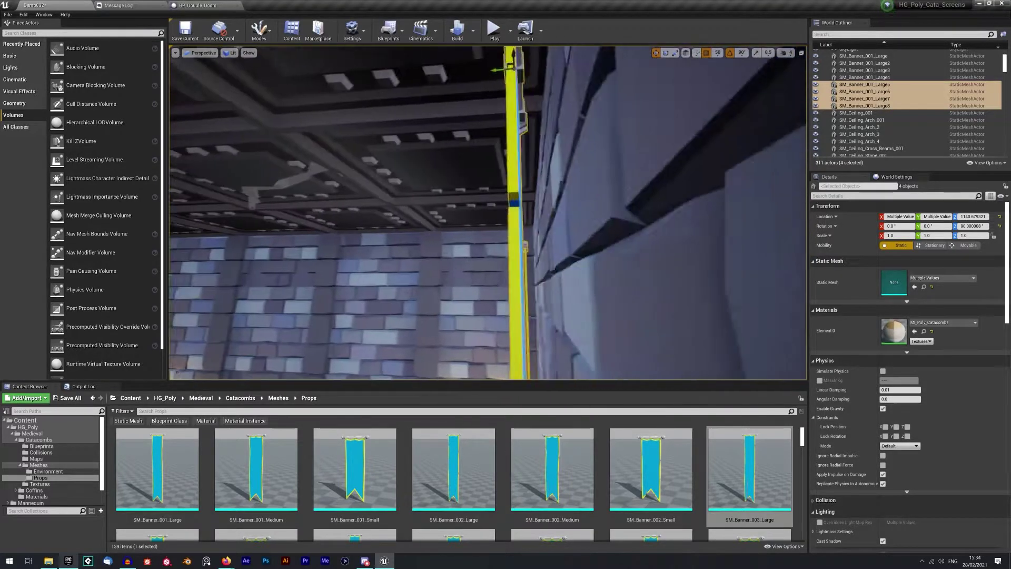
{"action": "left_click", "coordinate": [706, 52]}
{"action": "left_click_drag", "start_coordinate": [508, 193], "coordinate": [517, 193]}
{"action": "right_click_drag", "start_coordinate": [489, 221], "coordinate": [387, 232]}
Step: Select the four original banners along the crypt wall
{"action": "left_click", "coordinate": [388, 242]}
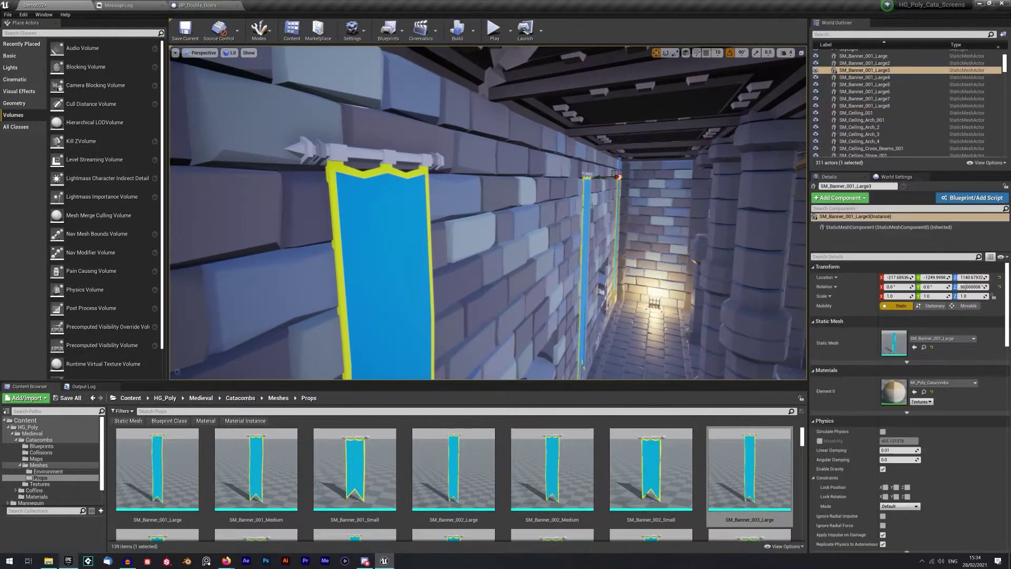
{"action": "left_click", "coordinate": [591, 221], "text": "ctrl"}
{"action": "left_click", "coordinate": [620, 208], "text": "ctrl"}
{"action": "left_click", "coordinate": [425, 184], "text": "ctrl"}
{"action": "right_click_drag", "start_coordinate": [403, 163], "coordinate": [605, 176]}
Step: Replace the wall section at X 1750, Y -1000 between two banners with SM_Wall_Ruined_001
{"action": "left_click", "coordinate": [452, 221]}
{"action": "scroll", "coordinate": [453, 474], "scroll_direction": "down", "scroll_amount": 5}
{"action": "left_click", "coordinate": [55, 472]}
{"action": "scroll", "coordinate": [163, 479], "scroll_direction": "down", "scroll_amount": 15}
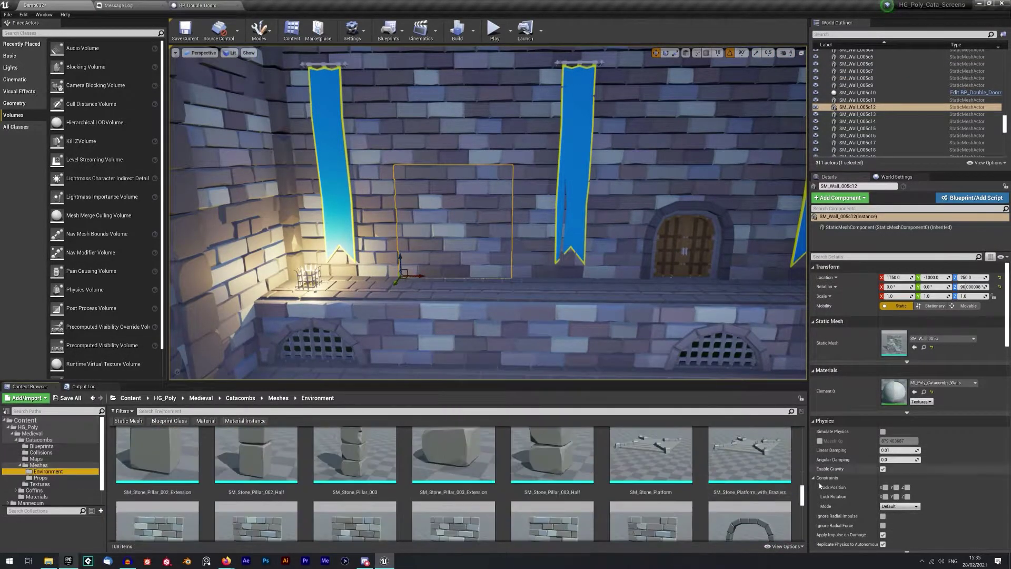
{"action": "left_click_drag", "start_coordinate": [158, 484], "coordinate": [893, 342]}
Step: Extend the floor outward behind the ruined wall opening by copying floor tiles and swapping in different tile meshes
{"action": "left_click", "coordinate": [445, 289]}
{"action": "left_click_drag", "start_coordinate": [445, 289], "coordinate": [718, 59]}
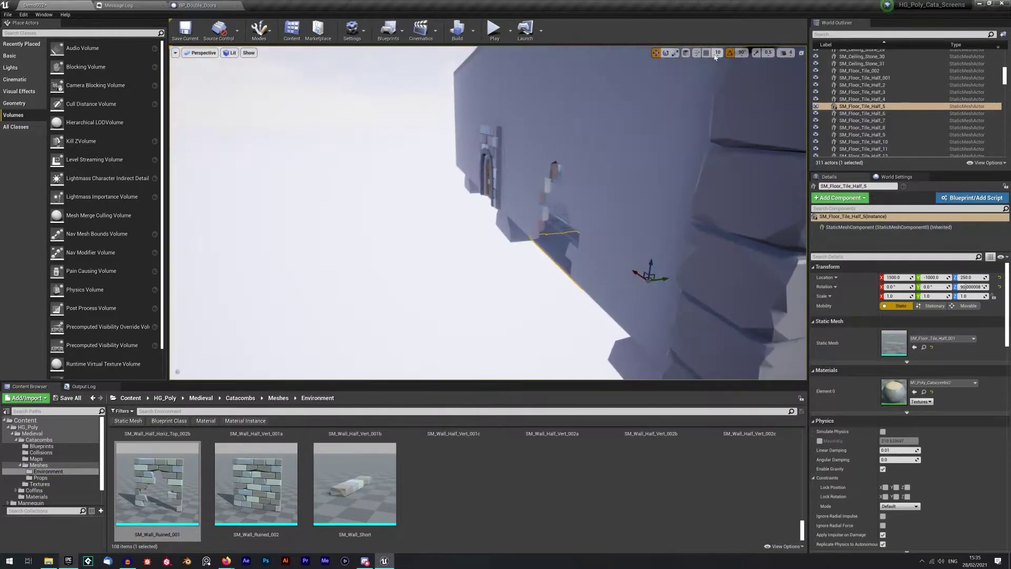
{"action": "scroll", "coordinate": [369, 485], "scroll_direction": "up", "scroll_amount": 15}
{"action": "right_click", "coordinate": [533, 268]}
{"action": "left_click", "coordinate": [577, 467]}
{"action": "left_click_drag", "start_coordinate": [598, 288], "coordinate": [452, 307], "text": "alt"}
{"action": "left_click", "coordinate": [256, 514]}
{"action": "right_click", "coordinate": [336, 280]}
{"action": "left_click", "coordinate": [380, 468]}
{"action": "right_click_drag", "start_coordinate": [400, 273], "coordinate": [474, 264]}
Step: Copy the ruined wall section around the new floor and swap the copies for solid brick walls to enclose the side room
{"action": "left_click", "coordinate": [550, 231]}
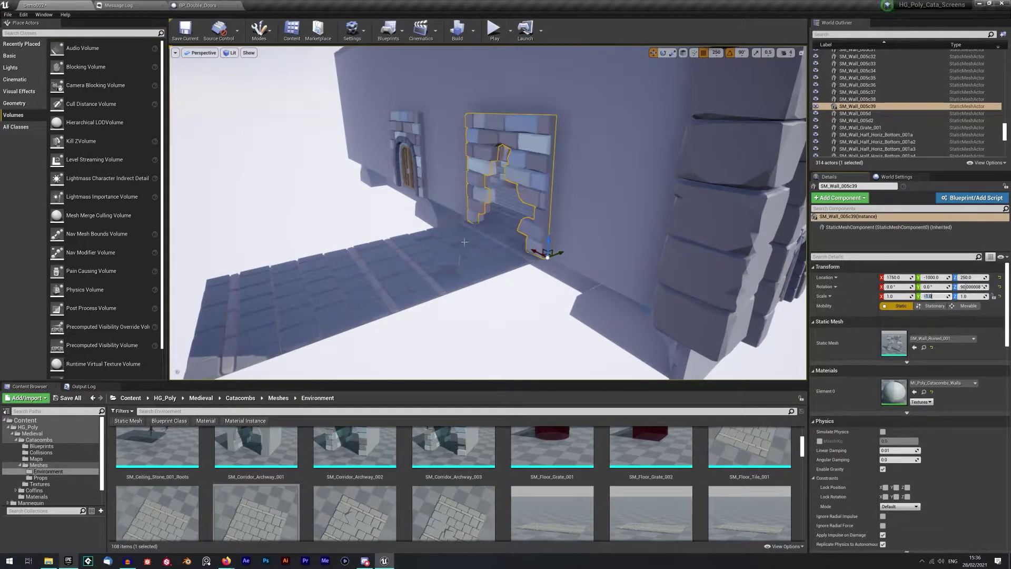
{"action": "left_click_drag", "start_coordinate": [364, 241], "coordinate": [538, 264], "text": "alt"}
{"action": "left_click", "coordinate": [391, 228], "text": "shift"}
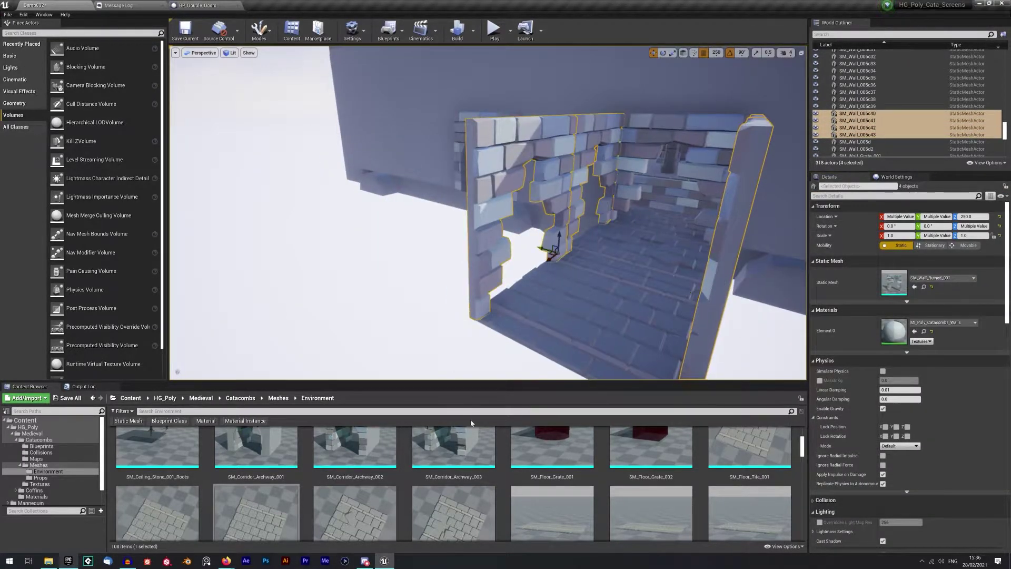
{"action": "scroll", "coordinate": [453, 484], "scroll_direction": "down", "scroll_amount": 10}
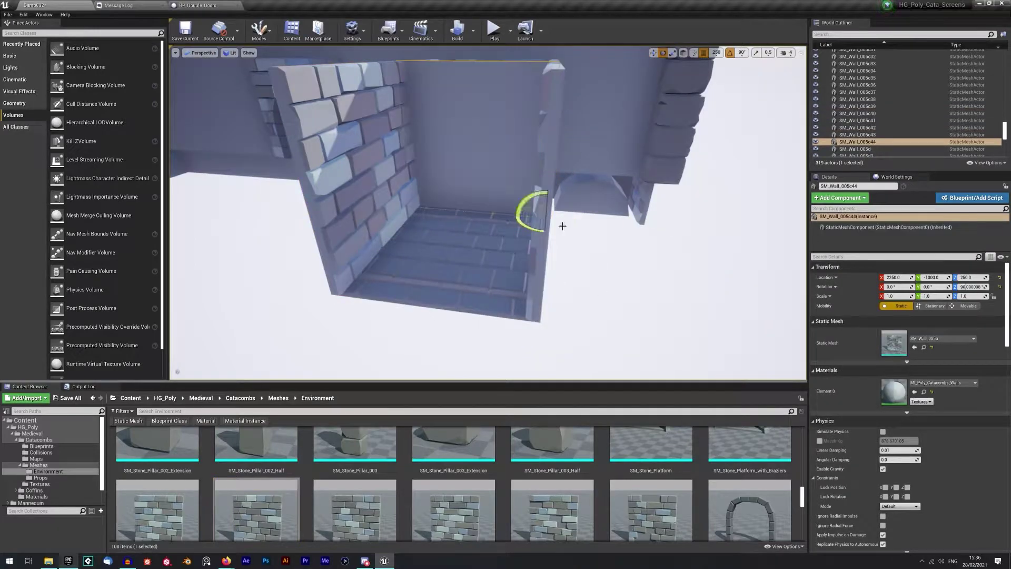
{"action": "right_click_drag", "start_coordinate": [560, 222], "coordinate": [578, 284]}
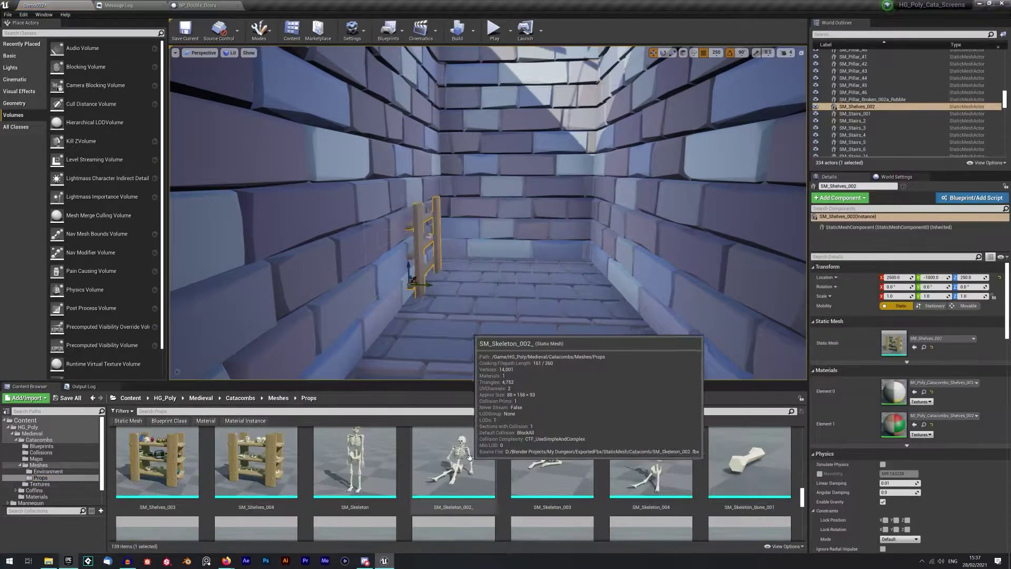
Step: Place SM_Skeleton_002_ against the side room's wall and SM_Vase_001_Base on the floor
{"action": "left_click_drag", "start_coordinate": [470, 457], "coordinate": [579, 262]}
{"action": "scroll", "coordinate": [513, 465], "scroll_direction": "down", "scroll_amount": 8}
{"action": "scroll", "coordinate": [510, 466], "scroll_direction": "up", "scroll_amount": 2}
{"action": "left_click_drag", "start_coordinate": [455, 466], "coordinate": [504, 347]}
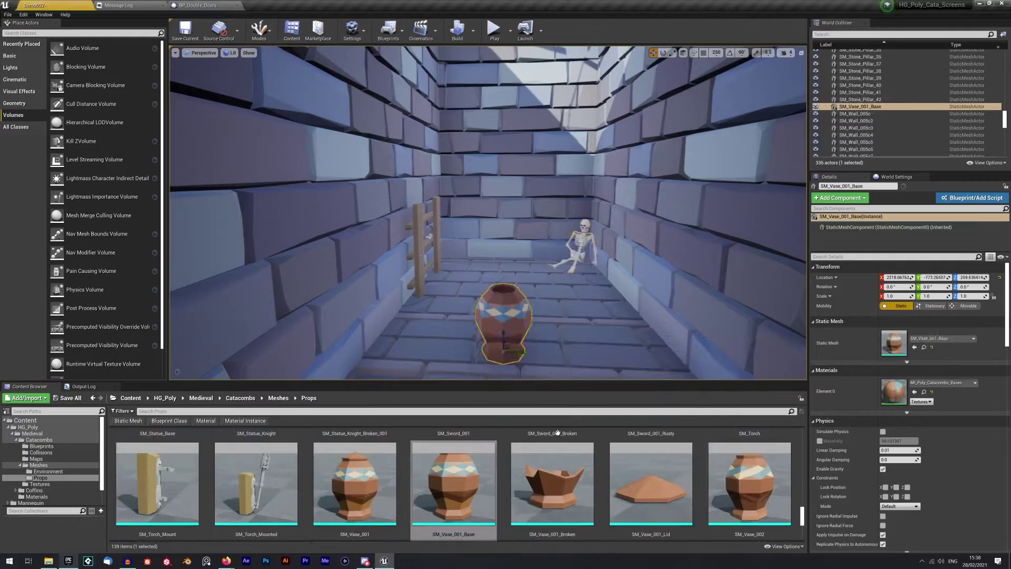
Step: Place SM_Vase_002, SM_Vase_003_Base, SM_Vase_004 and SM_Vase_005 around the first vase
{"action": "left_click_drag", "start_coordinate": [747, 466], "coordinate": [559, 331]}
{"action": "scroll", "coordinate": [459, 480], "scroll_direction": "down", "scroll_amount": 2}
{"action": "left_click_drag", "start_coordinate": [459, 481], "coordinate": [445, 345]}
{"action": "left_click_drag", "start_coordinate": [746, 464], "coordinate": [550, 363]}
{"action": "scroll", "coordinate": [458, 479], "scroll_direction": "down", "scroll_amount": 2}
{"action": "left_click_drag", "start_coordinate": [454, 481], "coordinate": [473, 367]}
Step: Arrange the five vases and the shelves towards the back of the side room, moving and rotating them into place
{"action": "left_click", "coordinate": [859, 106]}
{"action": "left_click", "coordinate": [854, 135], "text": "shift"}
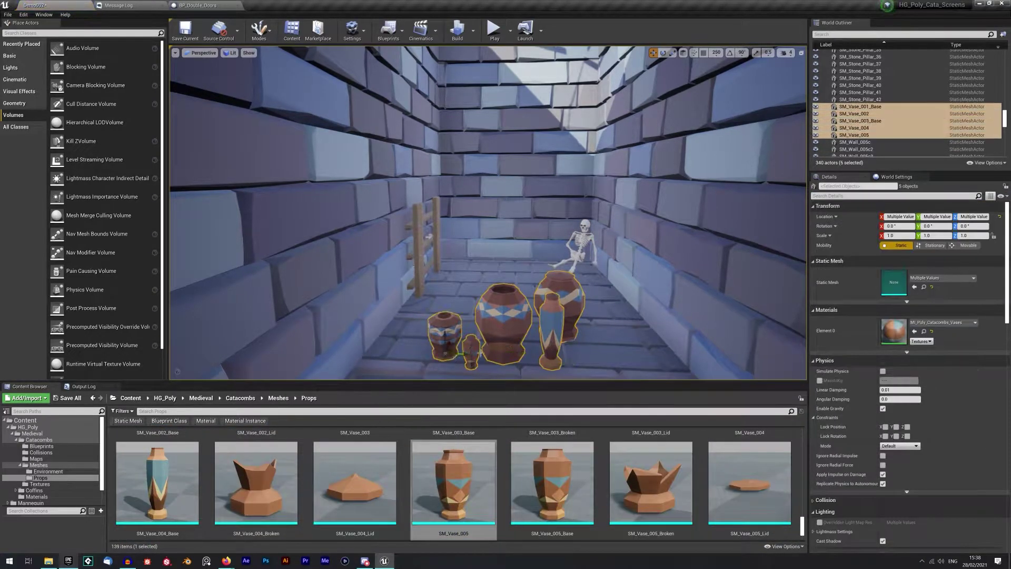
{"action": "right_click_drag", "start_coordinate": [490, 263], "coordinate": [490, 174]}
{"action": "right_click_drag", "start_coordinate": [489, 210], "coordinate": [490, 295]}
{"action": "key", "text": "e"}
{"action": "left_click_drag", "start_coordinate": [457, 267], "coordinate": [468, 270]}
{"action": "right_click_drag", "start_coordinate": [441, 226], "coordinate": [295, 258]}
{"action": "left_click", "coordinate": [500, 340]}
{"action": "left_click_drag", "start_coordinate": [510, 349], "coordinate": [517, 345]}
{"action": "right_click_drag", "start_coordinate": [517, 345], "coordinate": [432, 364]}
Step: Place the stacked barrels prop in the side room and move it along the wall near the skeleton
{"action": "scroll", "coordinate": [524, 480], "scroll_direction": "up", "scroll_amount": 20}
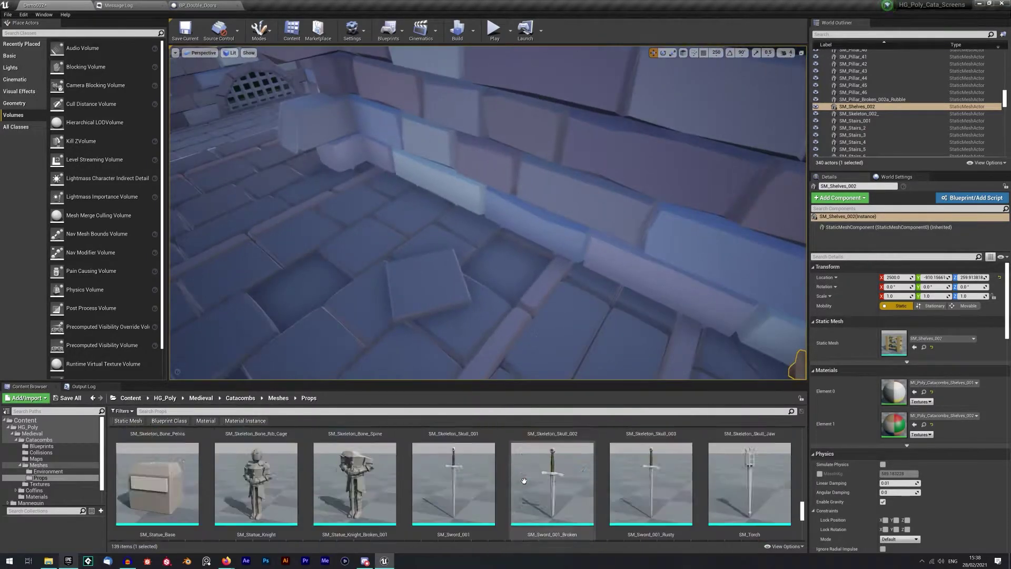
{"action": "right_click_drag", "start_coordinate": [524, 479], "coordinate": [524, 467]}
{"action": "left_click_drag", "start_coordinate": [748, 457], "coordinate": [532, 303]}
{"action": "right_click_drag", "start_coordinate": [532, 302], "coordinate": [632, 300]}
{"action": "left_click_drag", "start_coordinate": [509, 287], "coordinate": [344, 324]}
Step: Place a second BP_Chest in the side room and rotate it to about 166°
{"action": "scroll", "coordinate": [369, 476], "scroll_direction": "down", "scroll_amount": 6}
{"action": "left_click", "coordinate": [41, 446]}
{"action": "left_click_drag", "start_coordinate": [355, 470], "coordinate": [585, 243]}
{"action": "key", "text": "e"}
{"action": "left_click_drag", "start_coordinate": [558, 250], "coordinate": [612, 244]}
{"action": "right_click_drag", "start_coordinate": [786, 217], "coordinate": [605, 221]}
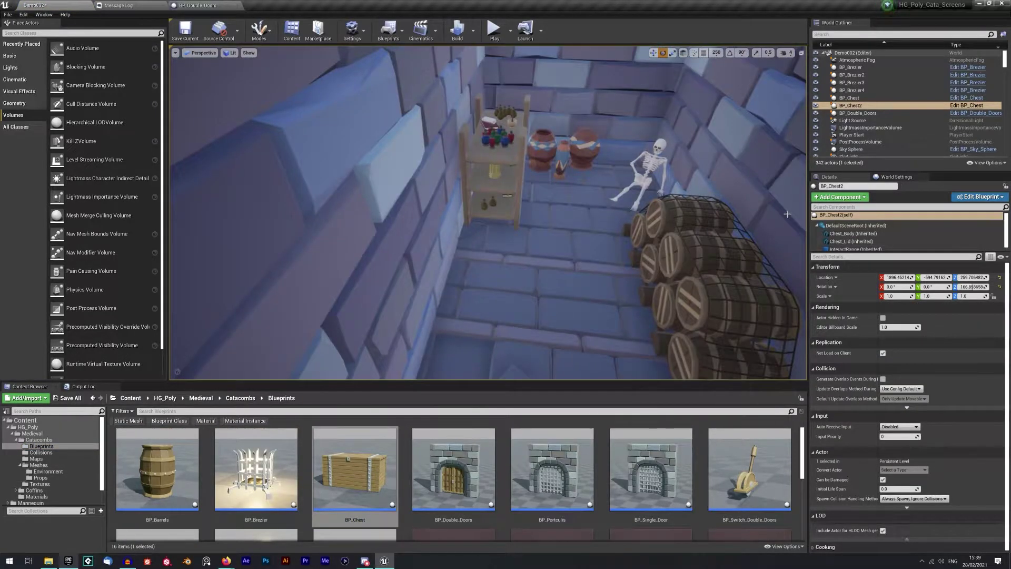
Step: Move the second chest against the side room's wall and rotate it to about -1.3°
{"action": "right_click_drag", "start_coordinate": [787, 213], "coordinate": [690, 293]}
{"action": "key", "text": "w"}
{"action": "left_click_drag", "start_coordinate": [690, 294], "coordinate": [458, 318]}
{"action": "key", "text": "e"}
{"action": "left_click_drag", "start_coordinate": [458, 337], "coordinate": [532, 316]}
{"action": "right_click_drag", "start_coordinate": [532, 316], "coordinate": [448, 311]}
{"action": "left_click_drag", "start_coordinate": [322, 308], "coordinate": [358, 304]}
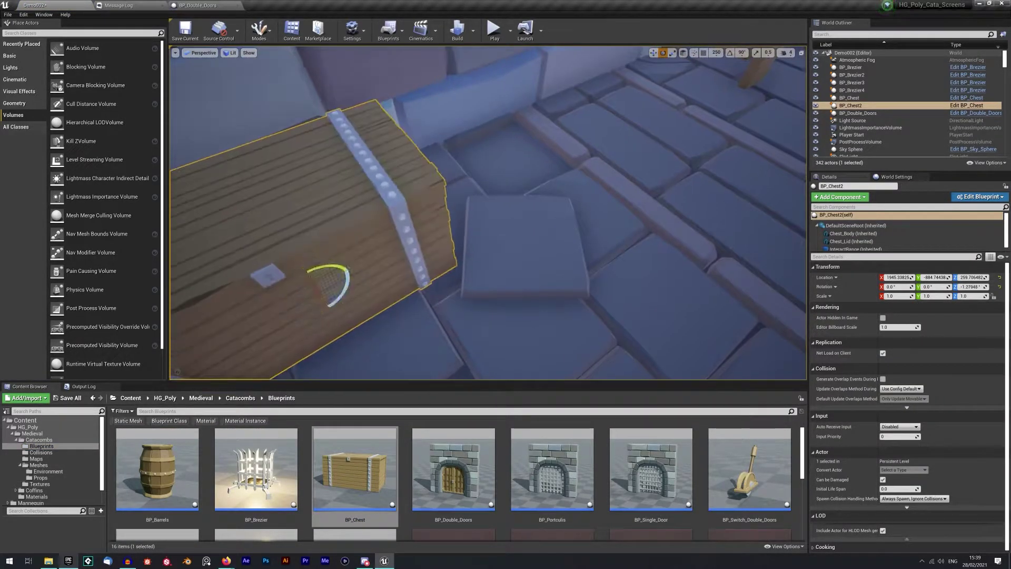
Step: Mount a BP_Torch on the side room's wall near the shelves, rotated to 90°
{"action": "scroll", "coordinate": [358, 304], "scroll_direction": "down", "scroll_amount": 3}
{"action": "right_click_drag", "start_coordinate": [359, 304], "coordinate": [526, 295]}
{"action": "scroll", "coordinate": [453, 485], "scroll_direction": "down", "scroll_amount": 1}
{"action": "left_click_drag", "start_coordinate": [255, 508], "coordinate": [371, 264]}
{"action": "left_click", "coordinate": [745, 103]}
{"action": "key", "text": "w"}
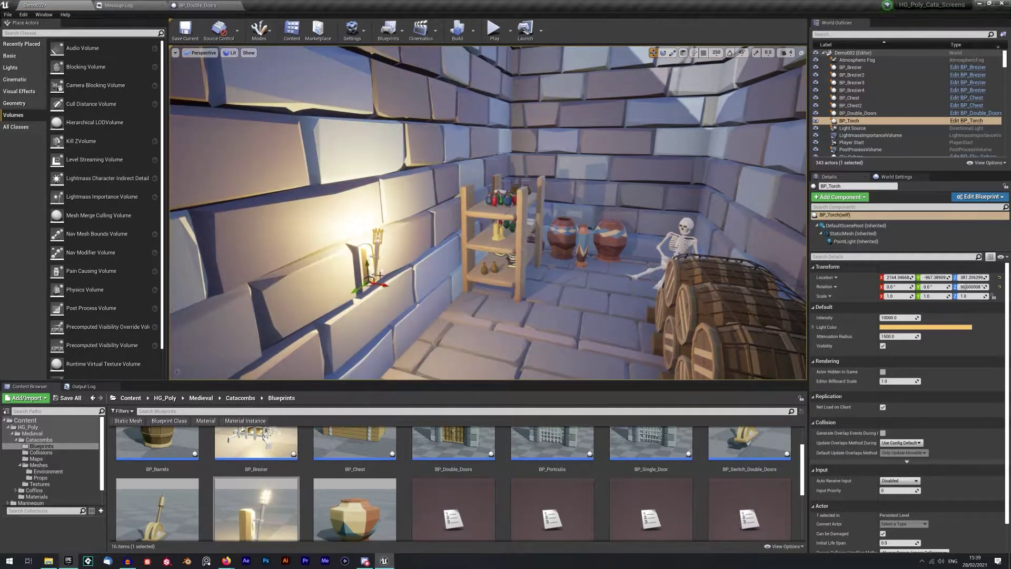
Step: Search the Props folder for "statue" and place SM_Statue_Base on the raised ledge between the two blue banners
{"action": "right_click_drag", "start_coordinate": [380, 260], "coordinate": [484, 253]}
{"action": "scroll", "coordinate": [290, 474], "scroll_direction": "up", "scroll_amount": 1}
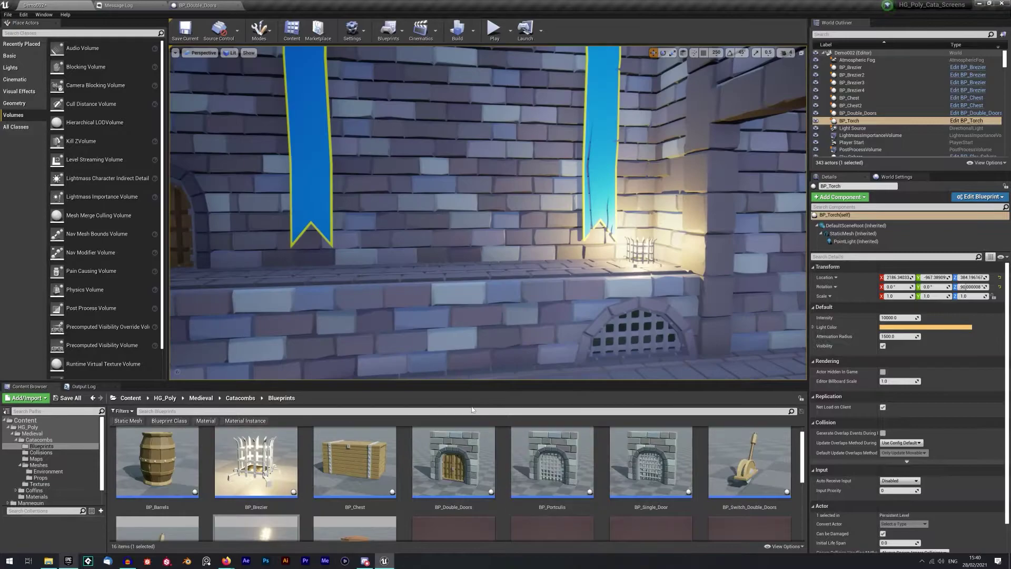
{"action": "left_click", "coordinate": [287, 411]}
{"action": "type", "text": "stat"}
{"action": "left_click", "coordinate": [40, 477]}
{"action": "type", "text": "ue"}
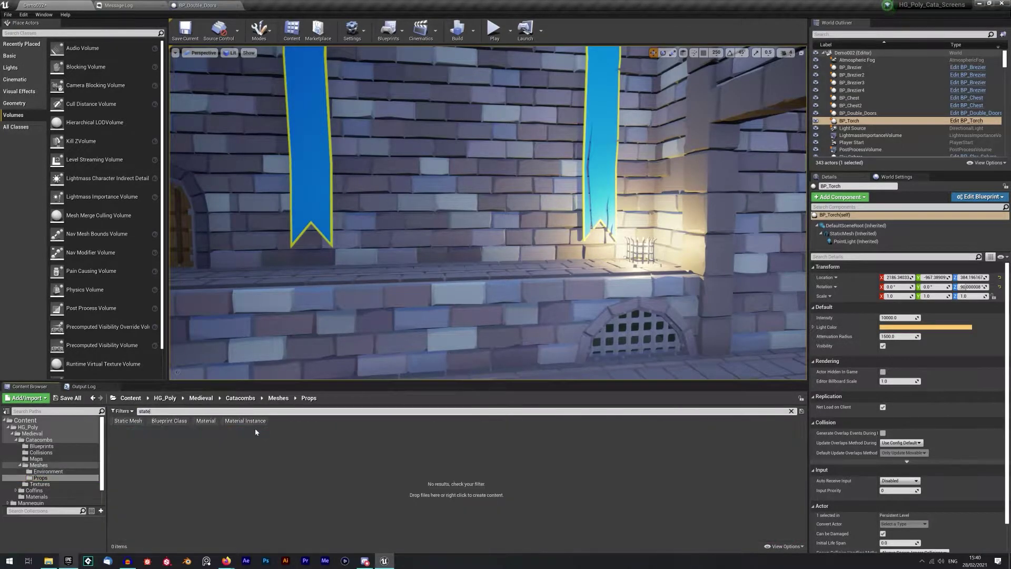
{"action": "left_click", "coordinate": [730, 54]}
{"action": "left_click_drag", "start_coordinate": [238, 471], "coordinate": [500, 278]}
{"action": "key", "text": "e"}
{"action": "key", "text": "w"}
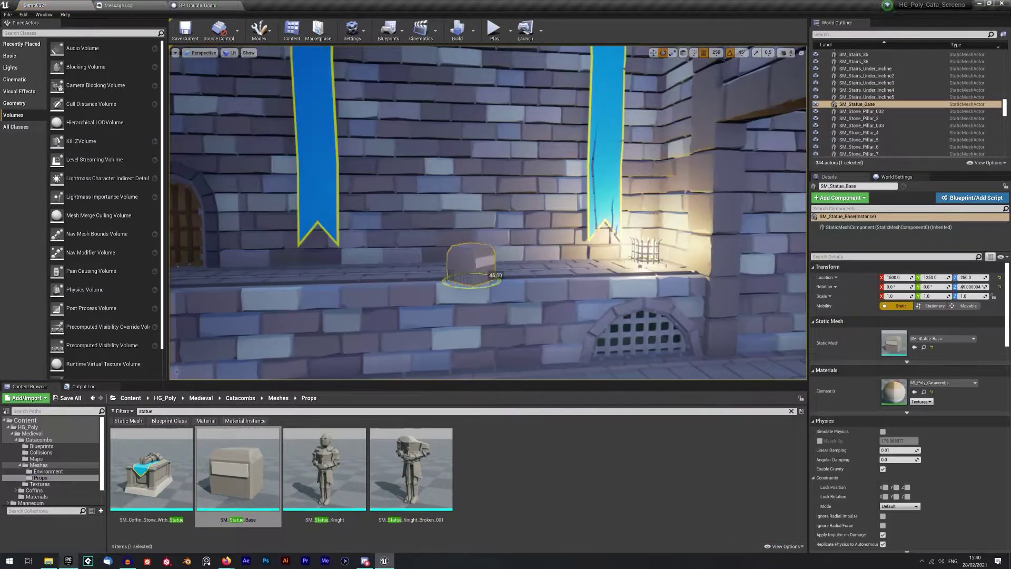
Step: Add SM_Statue_Knight at the base with both pieces rotated to 90°, and scale both to 2.0
{"action": "right_click_drag", "start_coordinate": [448, 274], "coordinate": [461, 304]}
{"action": "key", "text": "e"}
{"action": "left_click_drag", "start_coordinate": [380, 236], "coordinate": [413, 237]}
{"action": "right_click_drag", "start_coordinate": [414, 237], "coordinate": [305, 226]}
{"action": "left_click", "coordinate": [448, 261], "text": "ctrl"}
{"action": "left_click", "coordinate": [994, 235]}
{"action": "left_click", "coordinate": [903, 235]}
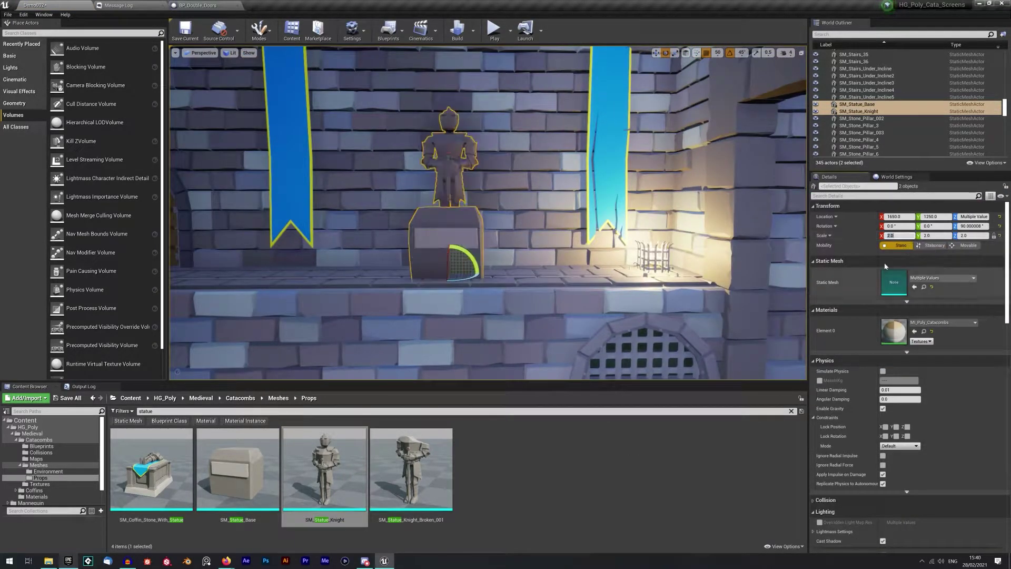
Step: Raise the knight statue so that it stands on top of its base
{"action": "left_click", "coordinate": [448, 158]}
{"action": "key", "text": "w"}
{"action": "left_click_drag", "start_coordinate": [448, 215], "coordinate": [449, 163]}
{"action": "right_click_drag", "start_coordinate": [448, 163], "coordinate": [523, 185]}
{"action": "left_click", "coordinate": [387, 263]}
{"action": "left_click", "coordinate": [363, 148]}
Step: Delete the wall and floor pieces of the raised walkway beside the column to open a gap
{"action": "right_click_drag", "start_coordinate": [363, 148], "coordinate": [463, 235]}
{"action": "left_click", "coordinate": [416, 224]}
{"action": "left_click", "coordinate": [316, 226], "text": "ctrl"}
{"action": "right_click_drag", "start_coordinate": [315, 227], "coordinate": [358, 232]}
{"action": "left_click", "coordinate": [573, 242], "text": "ctrl"}
{"action": "key", "text": "Delete"}
Step: Place SM_Stairs_001 from the Environment meshes in the walkway gap and rotate it to -90°
{"action": "right_click_drag", "start_coordinate": [561, 242], "coordinate": [448, 211]}
{"action": "left_click", "coordinate": [41, 452]}
{"action": "left_click", "coordinate": [62, 459]}
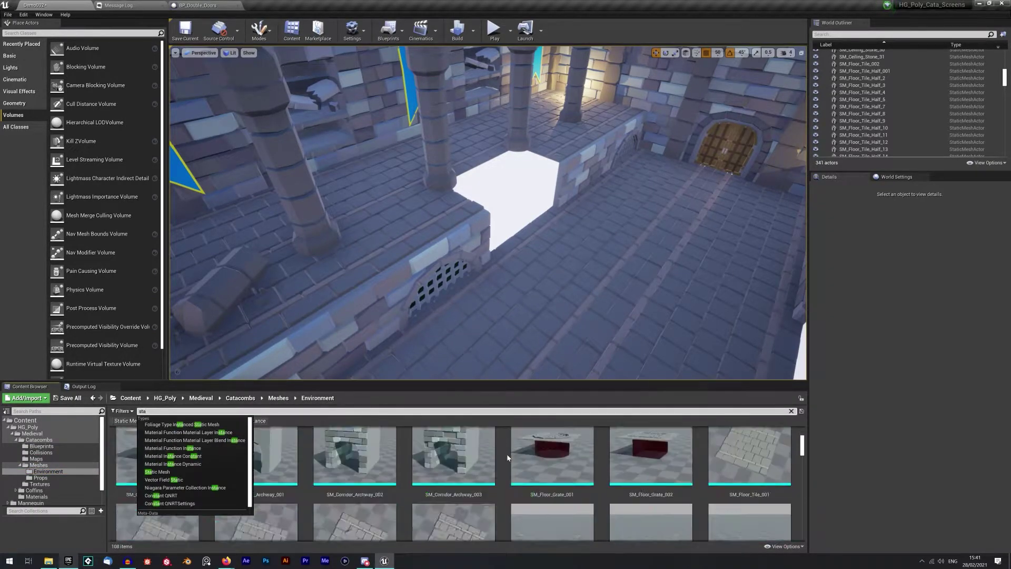
{"action": "scroll", "coordinate": [452, 474], "scroll_direction": "down", "scroll_amount": 3}
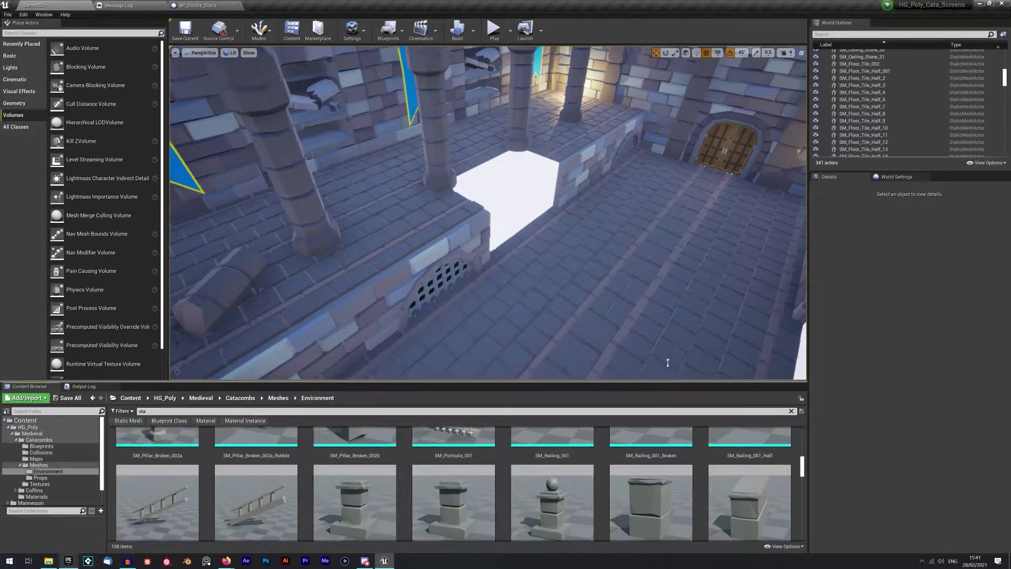
{"action": "left_click_drag", "start_coordinate": [653, 382], "coordinate": [653, 298]}
{"action": "scroll", "coordinate": [656, 428], "scroll_direction": "down", "scroll_amount": 2}
{"action": "left_click_drag", "start_coordinate": [30, 302], "coordinate": [2, 306]}
{"action": "left_click_drag", "start_coordinate": [214, 298], "coordinate": [214, 427]}
{"action": "left_click_drag", "start_coordinate": [1, 263], "coordinate": [579, 274]}
{"action": "key", "text": "e"}
{"action": "right_click_drag", "start_coordinate": [579, 237], "coordinate": [631, 217]}
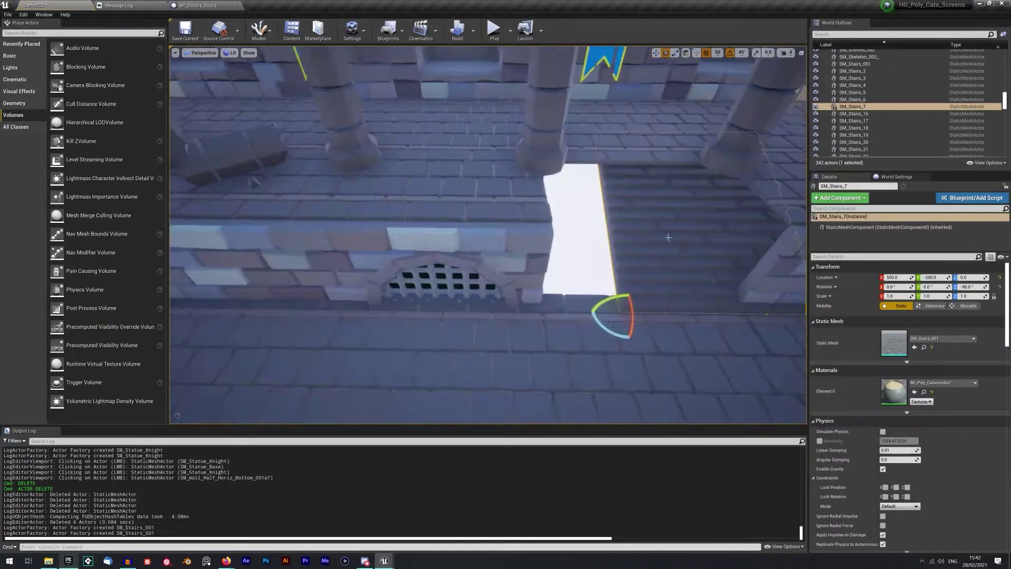
{"action": "right_click_drag", "start_coordinate": [659, 272], "coordinate": [763, 258]}
Step: Select the walkway floor tile behind the column and dock the Content Browser below the viewport again
{"action": "left_click", "coordinate": [558, 253]}
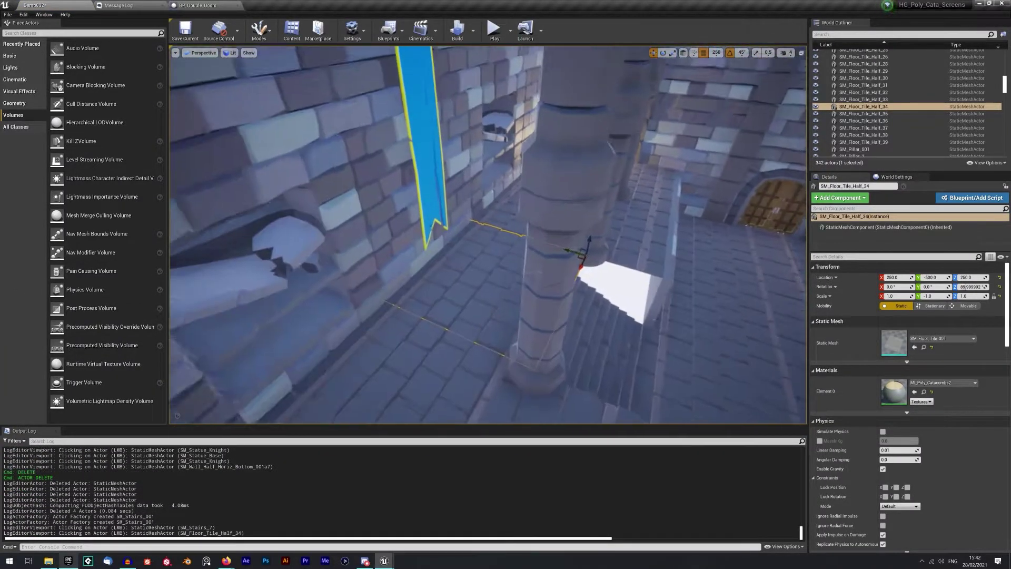
{"action": "right_click_drag", "start_coordinate": [558, 252], "coordinate": [595, 258]}
{"action": "left_click_drag", "start_coordinate": [1, 432], "coordinate": [381, 436]}
{"action": "left_click_drag", "start_coordinate": [43, 463], "coordinate": [121, 432]}
{"action": "left_click", "coordinate": [30, 431]}
{"action": "left_click_drag", "start_coordinate": [207, 413], "coordinate": [207, 346]}
Step: Swap the selected floor tile's static mesh for another environment mesh and rotate it to fit beside the stairs
{"action": "left_click", "coordinate": [923, 347]}
{"action": "scroll", "coordinate": [589, 464], "scroll_direction": "up", "scroll_amount": 1}
{"action": "left_click", "coordinate": [585, 463]}
{"action": "left_click", "coordinate": [914, 347]}
{"action": "right_click_drag", "start_coordinate": [506, 210], "coordinate": [558, 221]}
{"action": "key", "text": "e"}
{"action": "left_click_drag", "start_coordinate": [519, 219], "coordinate": [553, 205]}
{"action": "key", "text": "w"}
{"action": "mouse_move", "coordinate": [488, 195]}
{"action": "right_mouse_down"}
{"action": "mouse_move", "coordinate": [400, 232]}
{"action": "mouse_move", "coordinate": [484, 210]}
{"action": "right_mouse_up"}
Step: Duplicate the low wall next to the stairs and replace the copy's mesh with SM_Stairs_Wall_001
{"action": "left_click", "coordinate": [538, 174]}
{"action": "key", "text": "e"}
{"action": "left_click_drag", "start_coordinate": [553, 226], "coordinate": [342, 273], "text": "alt"}
{"action": "key", "text": "w"}
{"action": "left_click", "coordinate": [924, 347]}
{"action": "scroll", "coordinate": [535, 421], "scroll_direction": "up", "scroll_amount": 5}
{"action": "left_click_drag", "start_coordinate": [453, 421], "coordinate": [584, 222]}
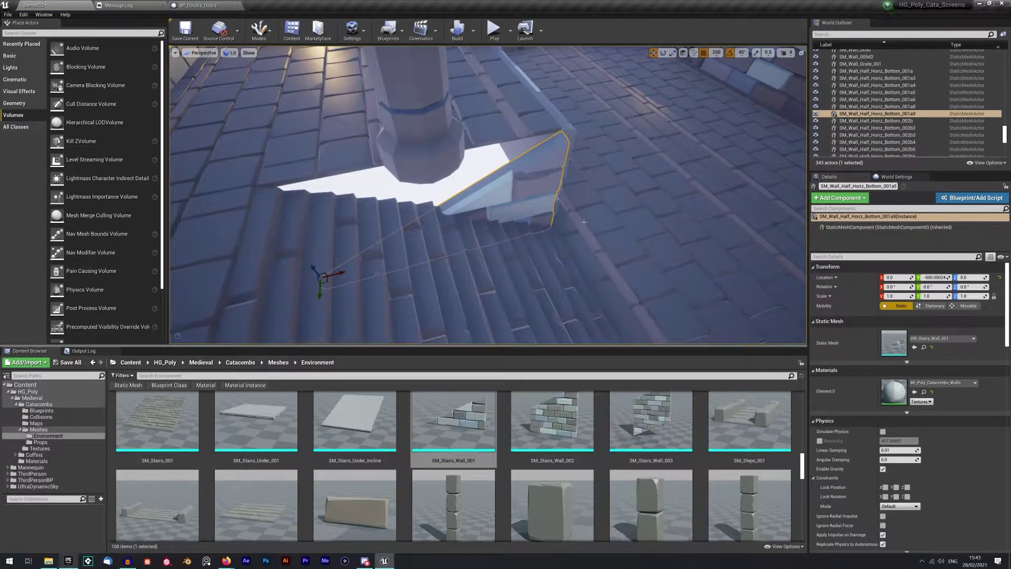
Step: Flip the stair wall with a Z scale of -1 and duplicate it to the other side of the stairs
{"action": "left_click", "coordinate": [976, 297]}
{"action": "type", "text": "-1"}
{"action": "key", "text": "Return"}
{"action": "right_click_drag", "start_coordinate": [526, 210], "coordinate": [505, 231]}
{"action": "left_click_drag", "start_coordinate": [363, 251], "coordinate": [632, 279], "text": "alt"}
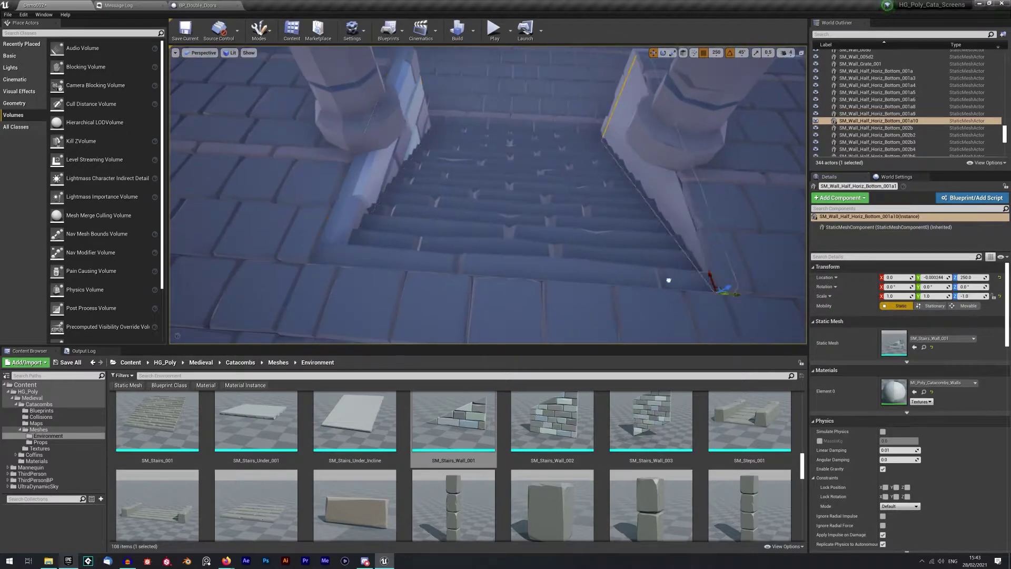
Step: Duplicate the stairs with both side walls and fit the copy into the walkway on the hall's opposite side
{"action": "right_click_drag", "start_coordinate": [579, 211], "coordinate": [684, 210]}
{"action": "left_click", "coordinate": [542, 153], "text": "ctrl"}
{"action": "left_click", "coordinate": [737, 179], "text": "ctrl"}
{"action": "right_click_drag", "start_coordinate": [385, 163], "coordinate": [474, 174]}
{"action": "right_click_drag", "start_coordinate": [658, 196], "coordinate": [579, 216]}
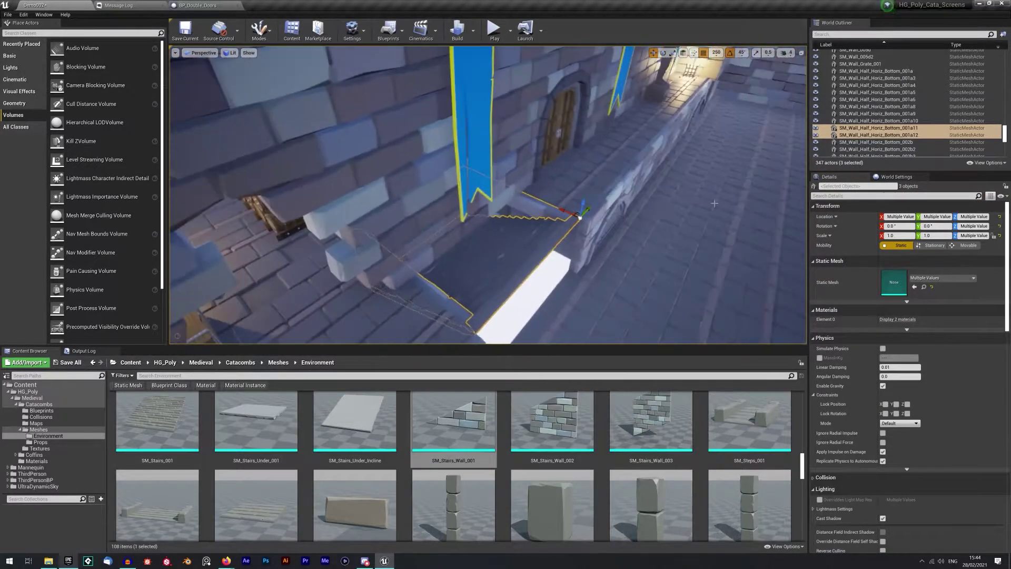
{"action": "right_click_drag", "start_coordinate": [443, 231], "coordinate": [480, 285]}
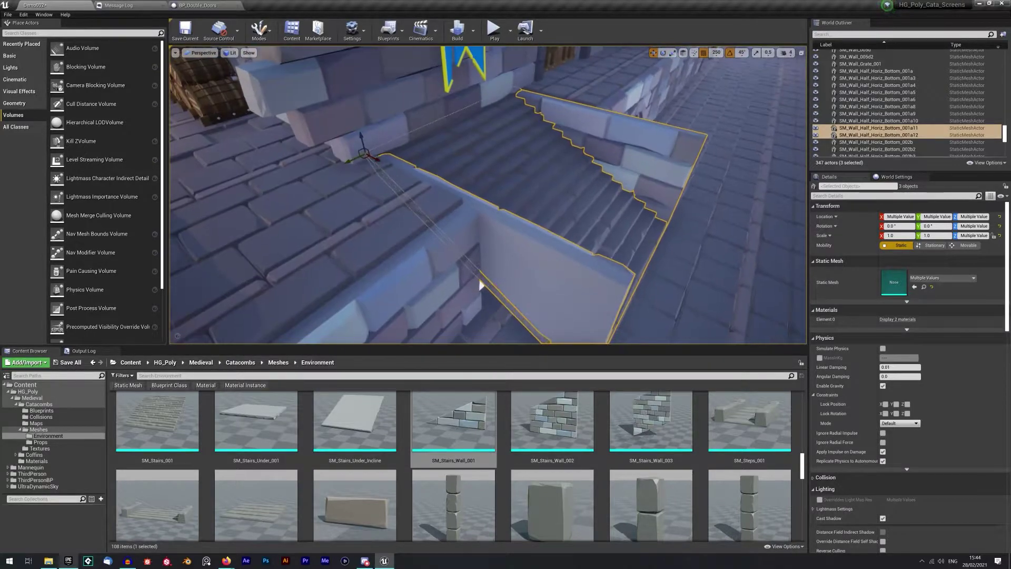
Step: Try scaling the duplicated staircase and its side walls to 0.5 on X, and undo it
{"action": "left_click", "coordinate": [902, 236]}
{"action": "type", "text": "0.5"}
{"action": "key", "text": "Return"}
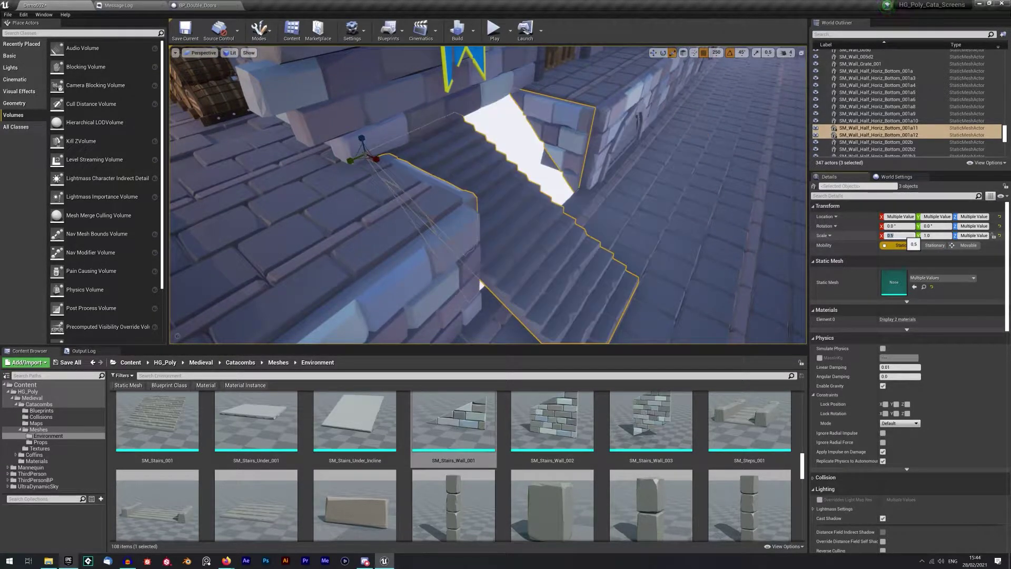
{"action": "left_click", "coordinate": [530, 238]}
{"action": "mouse_move", "coordinate": [556, 236]}
{"action": "right_mouse_down"}
{"action": "mouse_move", "coordinate": [521, 240]}
{"action": "mouse_move", "coordinate": [526, 263]}
{"action": "mouse_move", "coordinate": [547, 211]}
{"action": "mouse_move", "coordinate": [579, 222]}
{"action": "mouse_move", "coordinate": [558, 228]}
{"action": "right_mouse_up"}
{"action": "key", "text": "ctrl+z"}
{"action": "key", "text": "ctrl+z"}
{"action": "key", "text": "ctrl+z"}
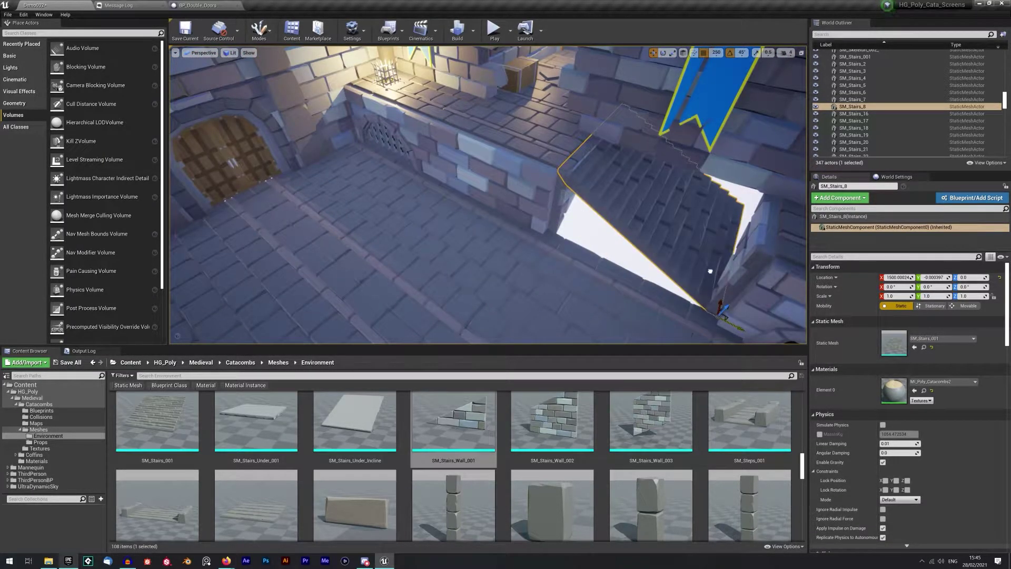
Step: Adjust the duplicated stair side wall along the front of the second staircase
{"action": "left_click", "coordinate": [710, 271]}
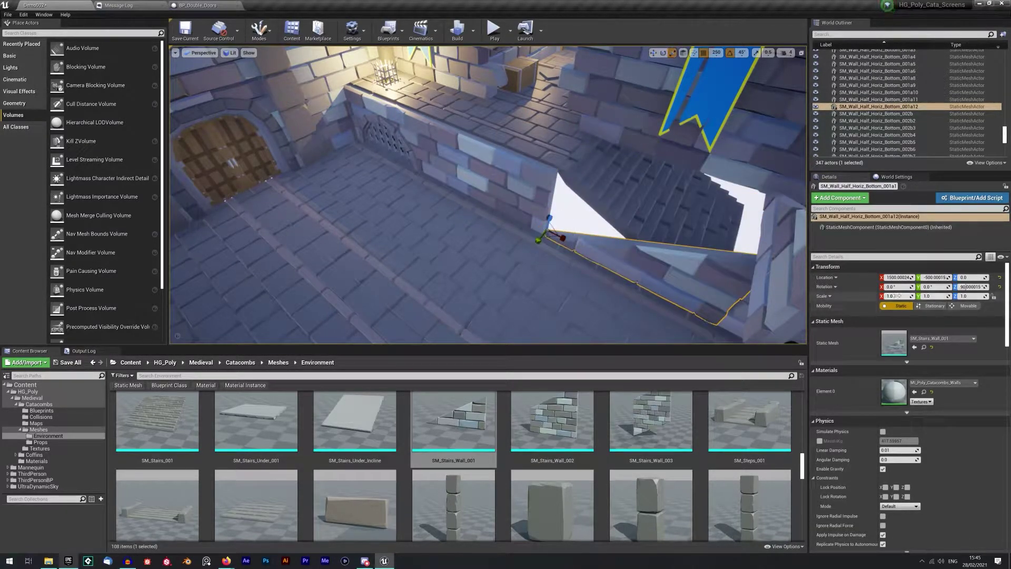
{"action": "right_click_drag", "start_coordinate": [720, 297], "coordinate": [758, 295]}
{"action": "left_click", "coordinate": [684, 213]}
{"action": "key", "text": "ctrl+z"}
Step: Try adding and duplicating a brick wall piece from the Environment meshes beside the second staircase
{"action": "right_click_drag", "start_coordinate": [473, 244], "coordinate": [558, 253]}
{"action": "left_click", "coordinate": [473, 244]}
{"action": "scroll", "coordinate": [651, 432], "scroll_direction": "down", "scroll_amount": 10}
{"action": "left_click", "coordinate": [157, 504]}
{"action": "right_click", "coordinate": [555, 214]}
{"action": "left_click", "coordinate": [609, 452]}
{"action": "left_click_drag", "start_coordinate": [448, 270], "coordinate": [507, 254], "text": "alt"}
{"action": "key", "text": "Delete"}
Step: Delete the knight statue and its base from the raised ledge
{"action": "right_click_drag", "start_coordinate": [456, 264], "coordinate": [526, 237]}
{"action": "left_click", "coordinate": [609, 108]}
{"action": "left_click", "coordinate": [611, 147], "text": "ctrl"}
{"action": "key", "text": "Delete"}
Step: Delete the walkway's wall and floor pieces between the door and the brazier
{"action": "right_click_drag", "start_coordinate": [610, 148], "coordinate": [516, 142]}
{"action": "left_click", "coordinate": [382, 229]}
{"action": "left_click", "coordinate": [363, 258], "text": "ctrl"}
{"action": "key", "text": "ctrl+z"}
{"action": "right_click_drag", "start_coordinate": [632, 258], "coordinate": [679, 266]}
{"action": "left_click", "coordinate": [575, 239], "text": "ctrl"}
{"action": "key", "text": "Delete"}
Step: Move the second staircase with its side walls into the gap between the door and the brazier
{"action": "left_click", "coordinate": [253, 253], "text": "ctrl"}
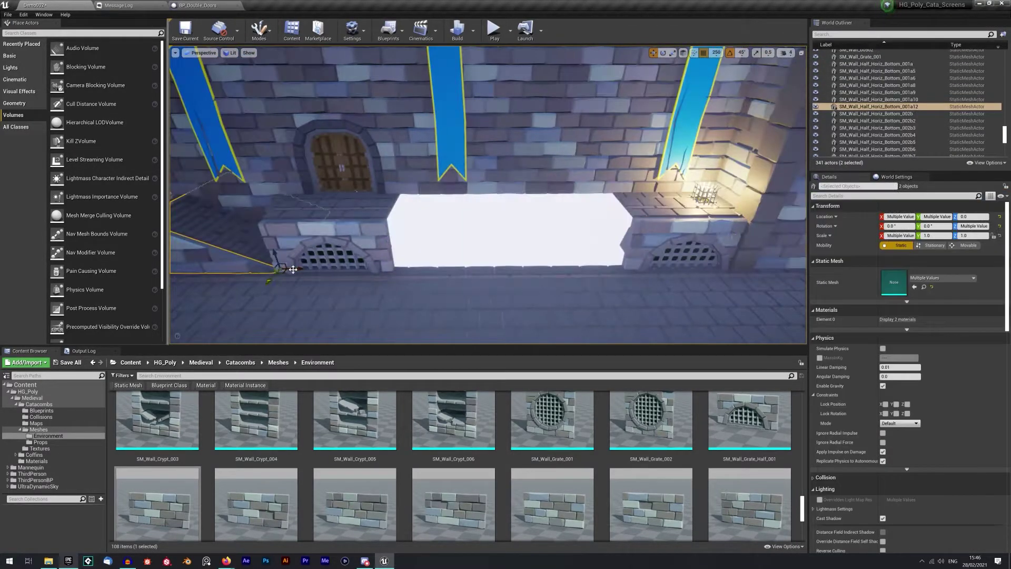
{"action": "left_click_drag", "start_coordinate": [289, 269], "coordinate": [501, 267]}
Step: Try deleting pieces around the relocated staircase and undo the last deletion
{"action": "left_click", "coordinate": [518, 244]}
{"action": "right_click_drag", "start_coordinate": [519, 245], "coordinate": [474, 252]}
{"action": "key", "text": "Delete"}
{"action": "left_click", "coordinate": [538, 283]}
{"action": "key", "text": "Delete"}
{"action": "key", "text": "ctrl+z"}
Step: Duplicate the ledge's floor and wall pieces to fill the openings left around the relocated staircase
{"action": "left_click", "coordinate": [390, 214]}
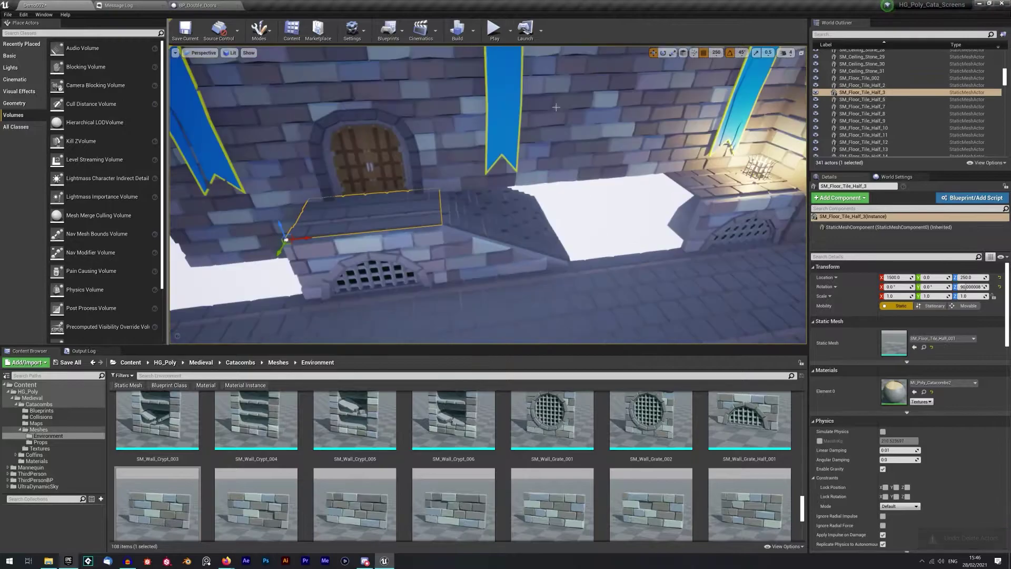
{"action": "left_click_drag", "start_coordinate": [581, 196], "coordinate": [581, 250]}
{"action": "right_click_drag", "start_coordinate": [582, 250], "coordinate": [648, 248]}
{"action": "left_click", "coordinate": [779, 198]}
{"action": "right_click_drag", "start_coordinate": [780, 197], "coordinate": [821, 200]}
{"action": "left_click_drag", "start_coordinate": [695, 232], "coordinate": [528, 227], "text": "alt"}
{"action": "right_click_drag", "start_coordinate": [509, 235], "coordinate": [534, 235]}
Step: Playtest the hall by walking and jumping the character along the floor near the stairs
{"action": "key", "text": "e"}
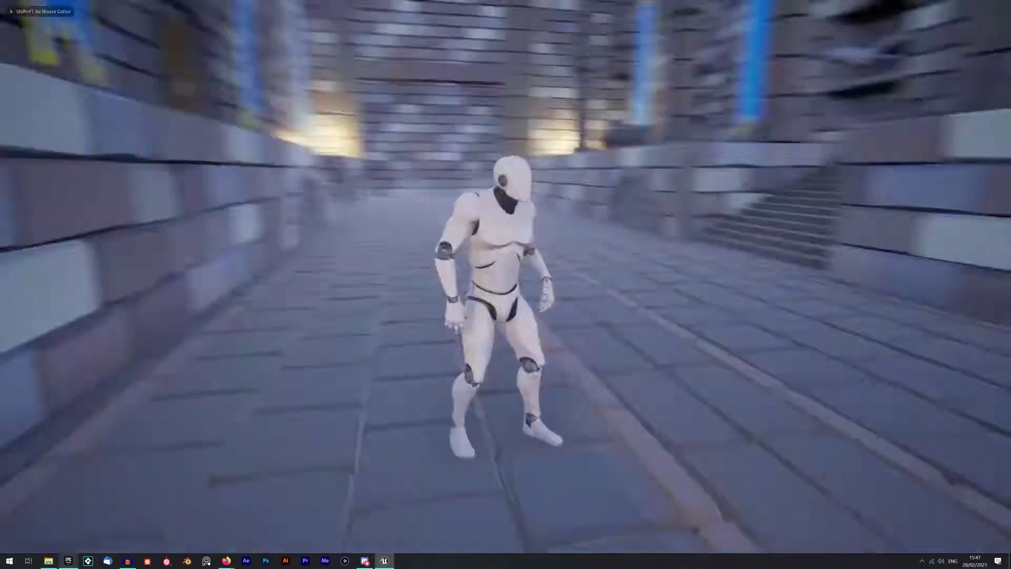
{"action": "key", "text": "w"}
{"action": "key", "text": "space"}
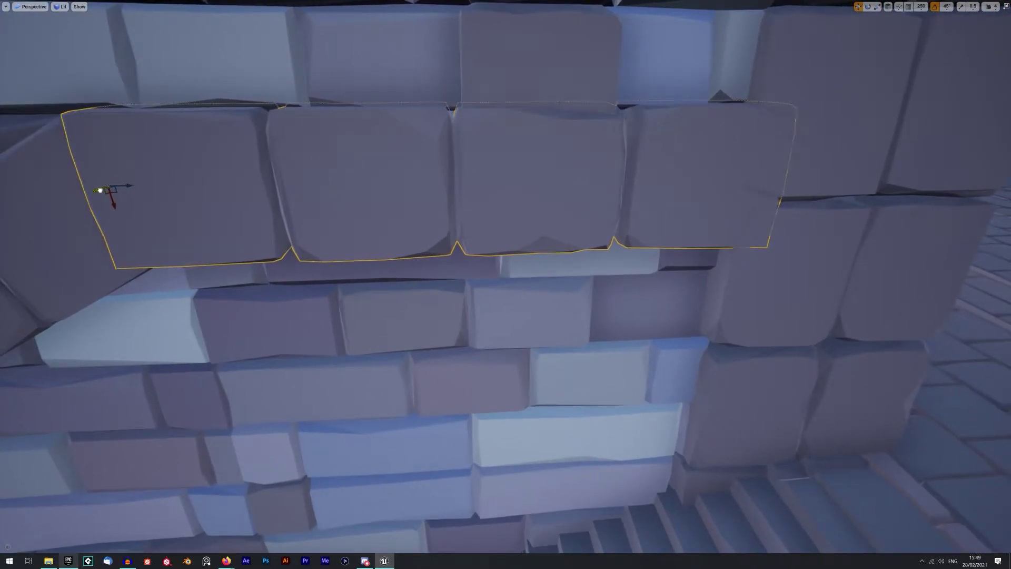
Step: Scale the horizontal stone trim above the stairs slightly and nudge the vertical stone pillar that meets it
{"action": "right_click_drag", "start_coordinate": [97, 191], "coordinate": [122, 171]}
{"action": "key", "text": "r"}
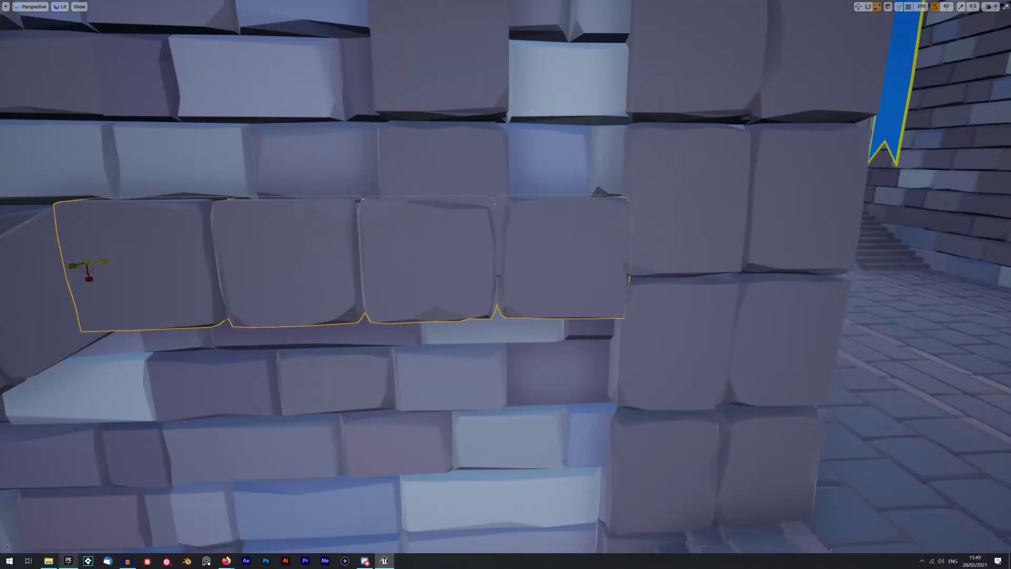
{"action": "mouse_move", "coordinate": [109, 262]}
{"action": "left_mouse_down"}
{"action": "mouse_move", "coordinate": [124, 265]}
{"action": "mouse_move", "coordinate": [100, 270]}
{"action": "left_mouse_up"}
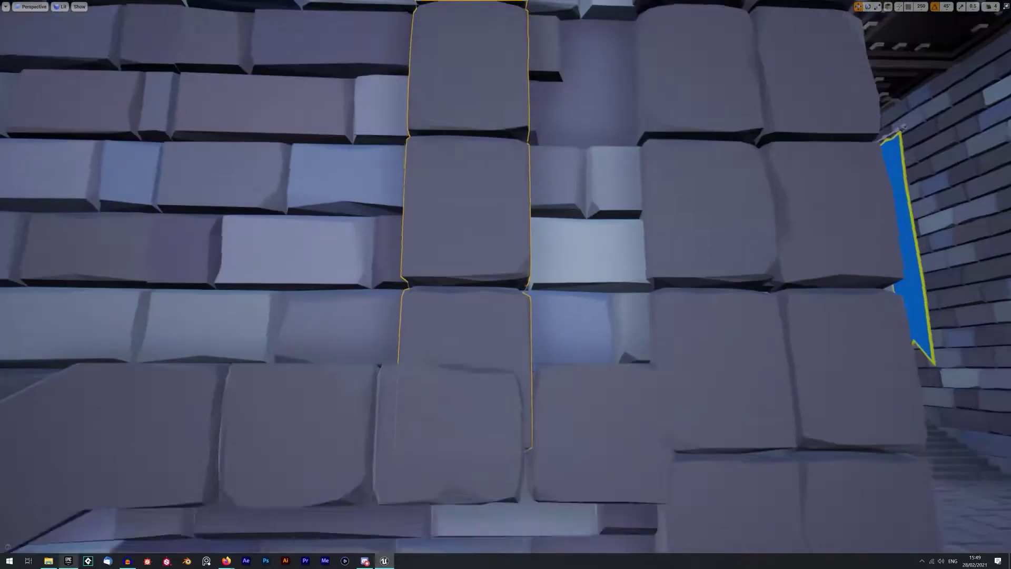
{"action": "right_click_drag", "start_coordinate": [474, 495], "coordinate": [474, 511]}
{"action": "left_click_drag", "start_coordinate": [478, 519], "coordinate": [464, 518]}
{"action": "right_click_drag", "start_coordinate": [464, 518], "coordinate": [1000, 263]}
{"action": "left_click", "coordinate": [801, 270]}
{"action": "left_click", "coordinate": [804, 260]}
{"action": "right_click_drag", "start_coordinate": [803, 261], "coordinate": [874, 284]}
{"action": "key", "text": "w"}
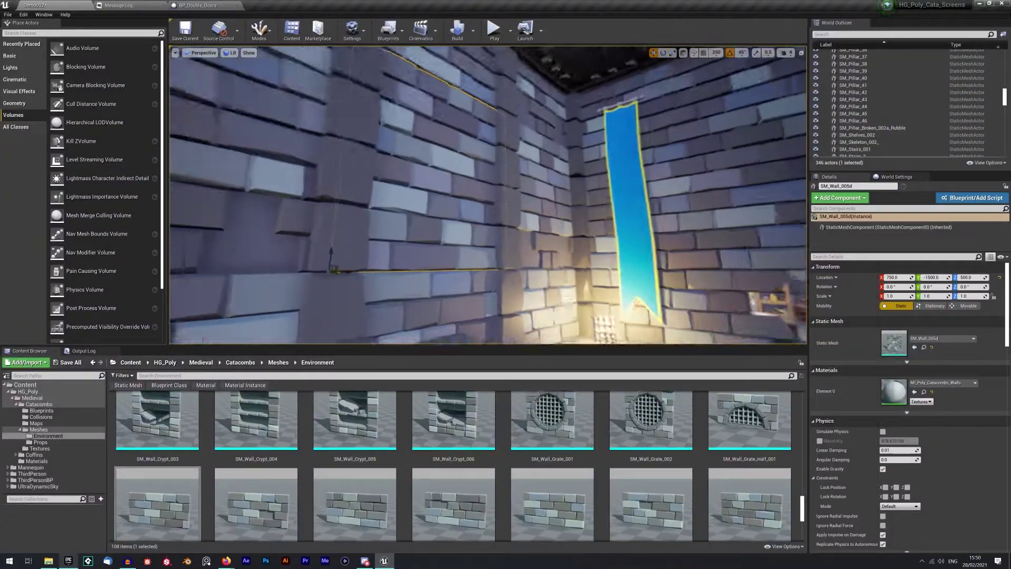
{"action": "right_click_drag", "start_coordinate": [487, 194], "coordinate": [498, 225]}
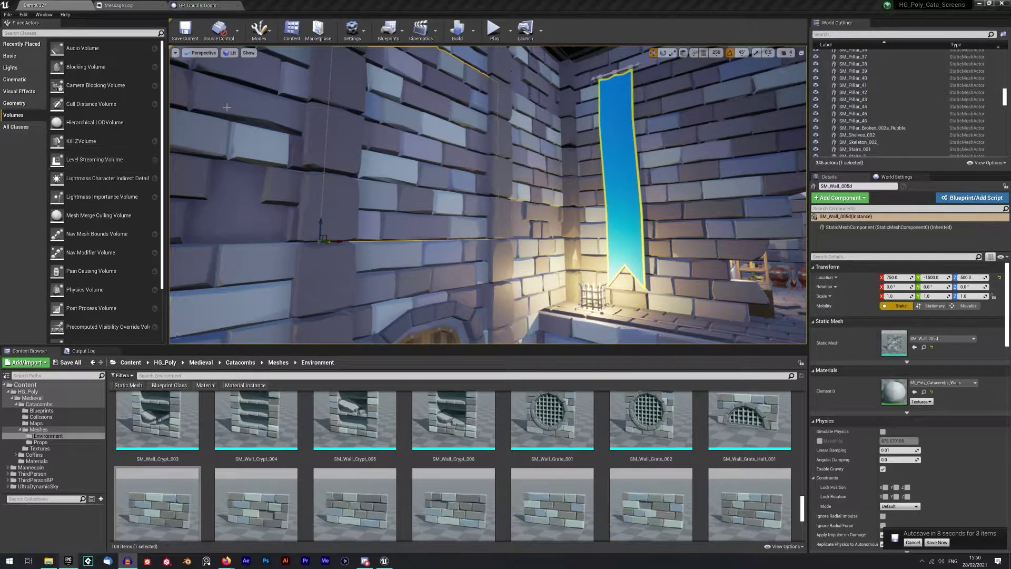
{"action": "right_click_drag", "start_coordinate": [493, 173], "coordinate": [573, 165]}
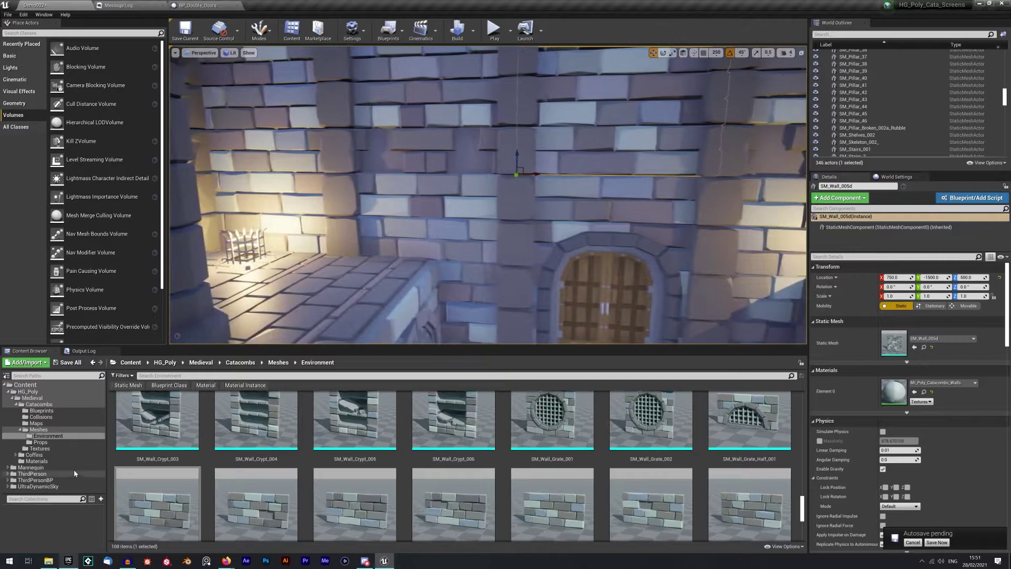
Step: Place SM_Shelves_004 from the Props folder on the raised ledge near the brazier
{"action": "left_click", "coordinate": [59, 443]}
{"action": "scroll", "coordinate": [358, 473], "scroll_direction": "up", "scroll_amount": 1}
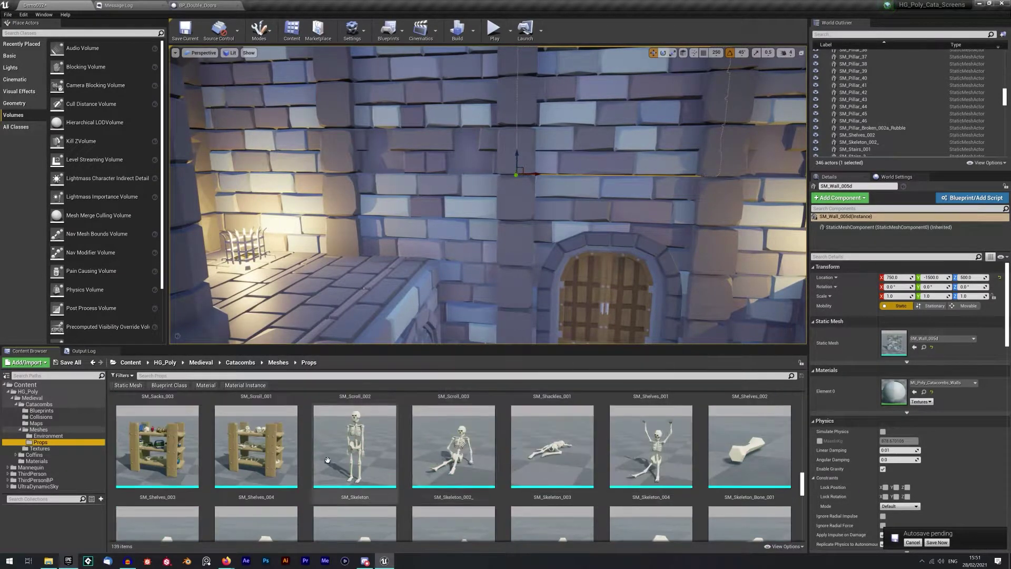
{"action": "left_click_drag", "start_coordinate": [256, 446], "coordinate": [367, 273]}
Step: Place SM_Sacks_003 on the ledge beside the door and move it closer to the wall under the banner
{"action": "right_click_drag", "start_coordinate": [393, 268], "coordinate": [474, 319]}
{"action": "scroll", "coordinate": [335, 457], "scroll_direction": "up", "scroll_amount": 8}
{"action": "left_click_drag", "start_coordinate": [190, 503], "coordinate": [453, 213]}
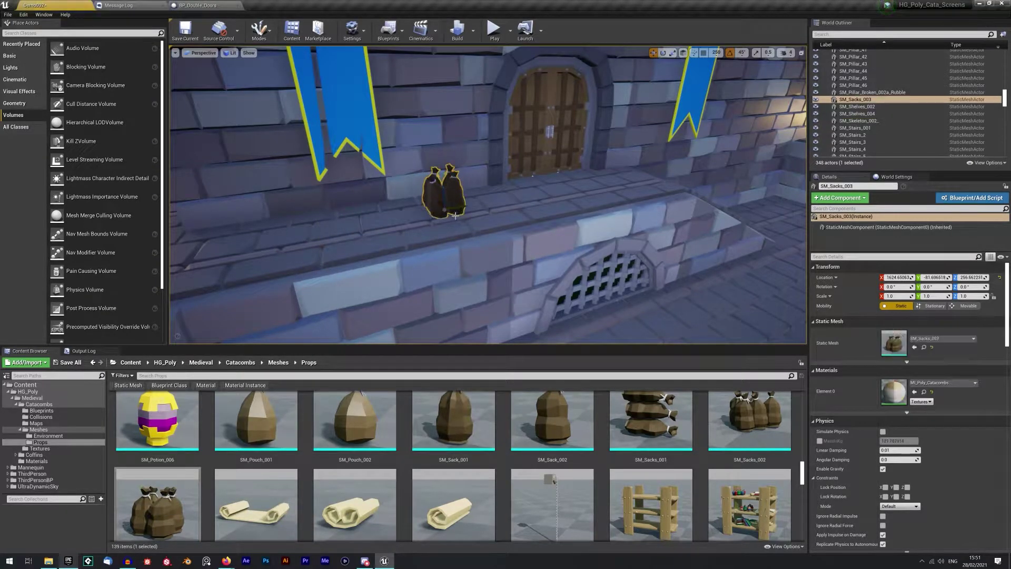
{"action": "right_click_drag", "start_coordinate": [440, 225], "coordinate": [528, 267]}
{"action": "left_click_drag", "start_coordinate": [465, 275], "coordinate": [435, 228]}
Step: Place SM_Sack_002 and SM_Sack_001 on the floor in the corner beside the brazier's ledge
{"action": "right_click_drag", "start_coordinate": [515, 248], "coordinate": [632, 240]}
{"action": "left_click_drag", "start_coordinate": [552, 421], "coordinate": [473, 246]}
{"action": "left_click_drag", "start_coordinate": [453, 421], "coordinate": [472, 295]}
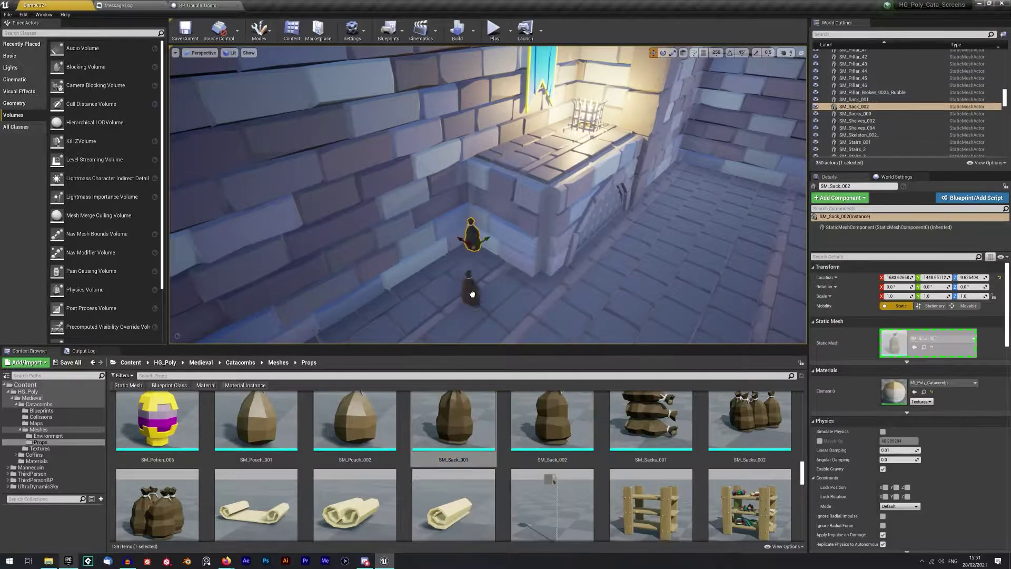
Step: Rotate SM_Sack_001 and move it up against the other sack in the corner beside the brazier's ledge
{"action": "left_click_drag", "start_coordinate": [490, 257], "coordinate": [489, 256]}
{"action": "key", "text": "e"}
{"action": "mouse_move", "coordinate": [492, 277]}
{"action": "right_mouse_down"}
{"action": "mouse_move", "coordinate": [445, 277]}
{"action": "mouse_move", "coordinate": [489, 277]}
{"action": "right_mouse_up"}
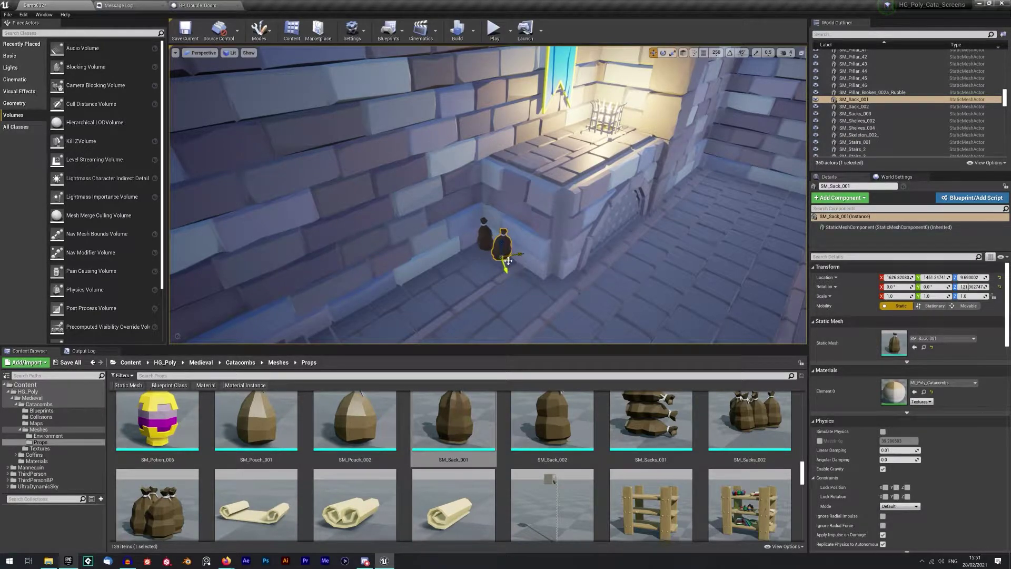
{"action": "scroll", "coordinate": [474, 421], "scroll_direction": "down", "scroll_amount": 2}
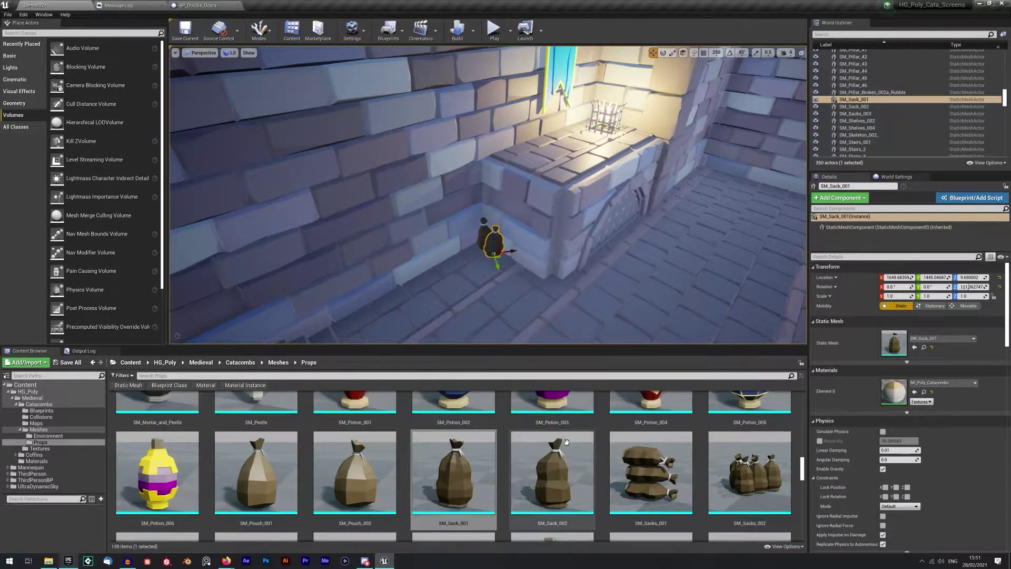
Step: Replace the broken crypt wall between the two columns with SM_Wall_Crypt_003 from the Environment folder
{"action": "right_click_drag", "start_coordinate": [487, 237], "coordinate": [327, 213]}
{"action": "right_click_drag", "start_coordinate": [487, 211], "coordinate": [580, 216]}
{"action": "scroll", "coordinate": [615, 448], "scroll_direction": "up", "scroll_amount": 2}
{"action": "scroll", "coordinate": [569, 448], "scroll_direction": "up", "scroll_amount": 5}
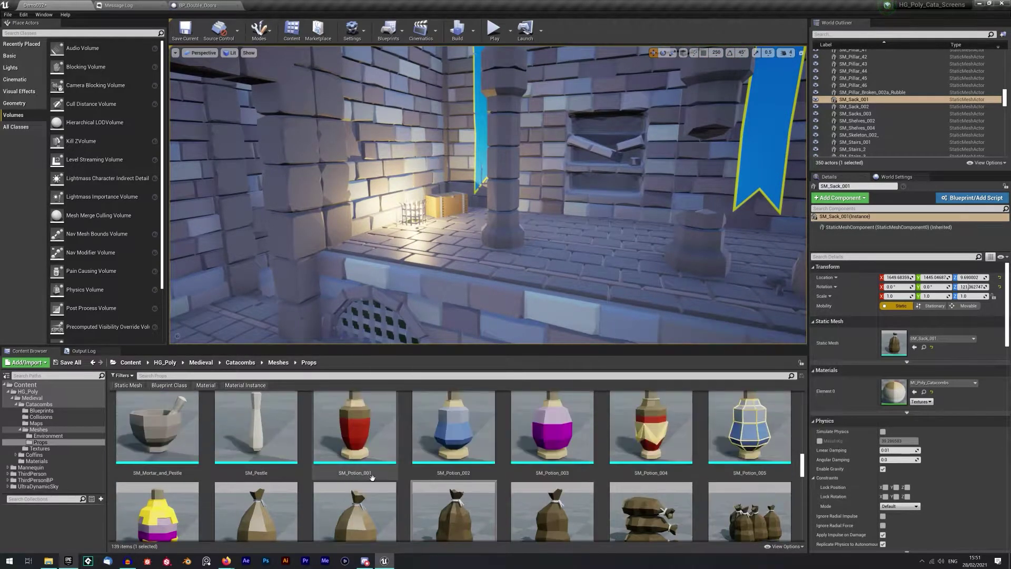
{"action": "scroll", "coordinate": [471, 479], "scroll_direction": "up", "scroll_amount": 2}
{"action": "right_click_drag", "start_coordinate": [474, 210], "coordinate": [579, 216]}
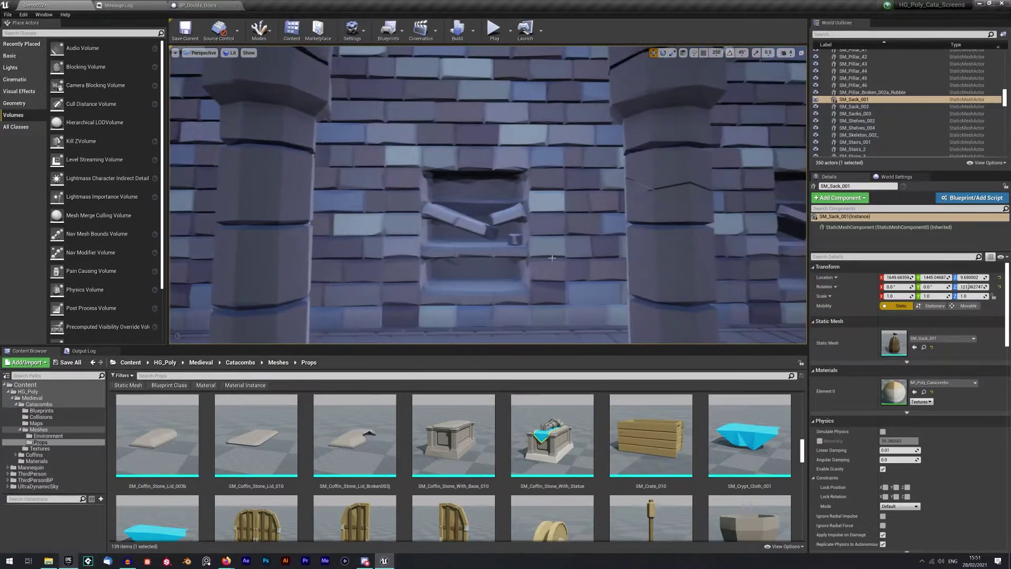
{"action": "left_click", "coordinate": [502, 238]}
{"action": "key", "text": "ctrl+b"}
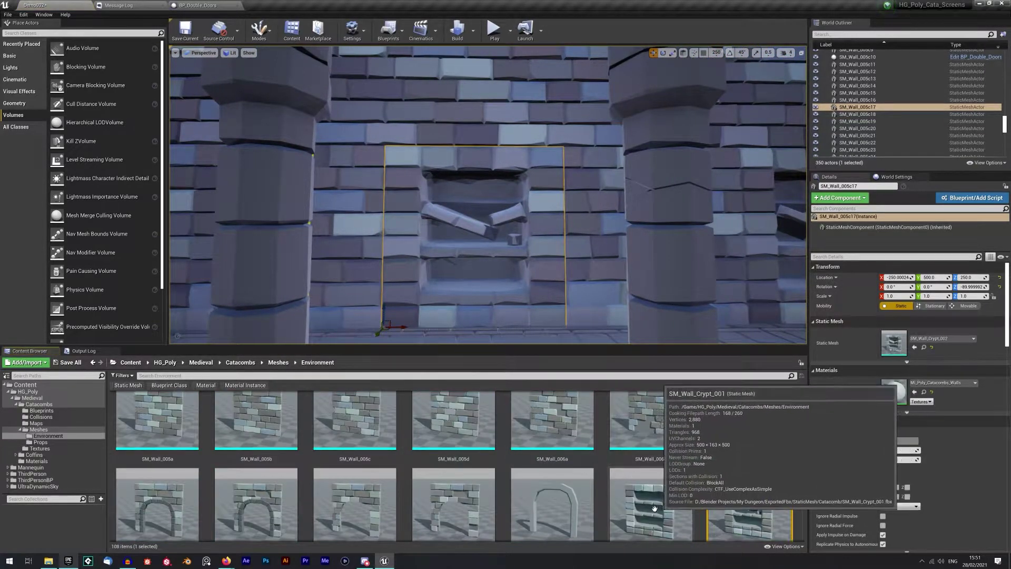
{"action": "scroll", "coordinate": [629, 466], "scroll_direction": "down", "scroll_amount": 3}
{"action": "left_click", "coordinate": [157, 495]}
{"action": "right_click", "coordinate": [490, 276]}
{"action": "left_click", "coordinate": [532, 464]}
{"action": "right_click_drag", "start_coordinate": [532, 273], "coordinate": [605, 269]}
Step: Replace the next crypt wall along, between the two blue banners, with SM_Wall_Crypt_006
{"action": "left_click", "coordinate": [355, 495]}
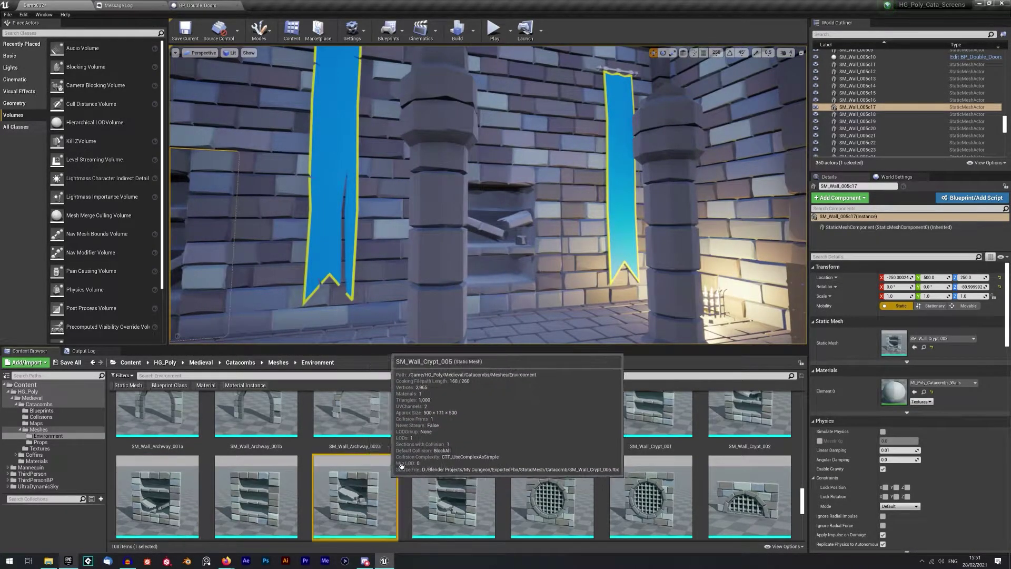
{"action": "right_click", "coordinate": [515, 270]}
{"action": "left_click", "coordinate": [553, 464]}
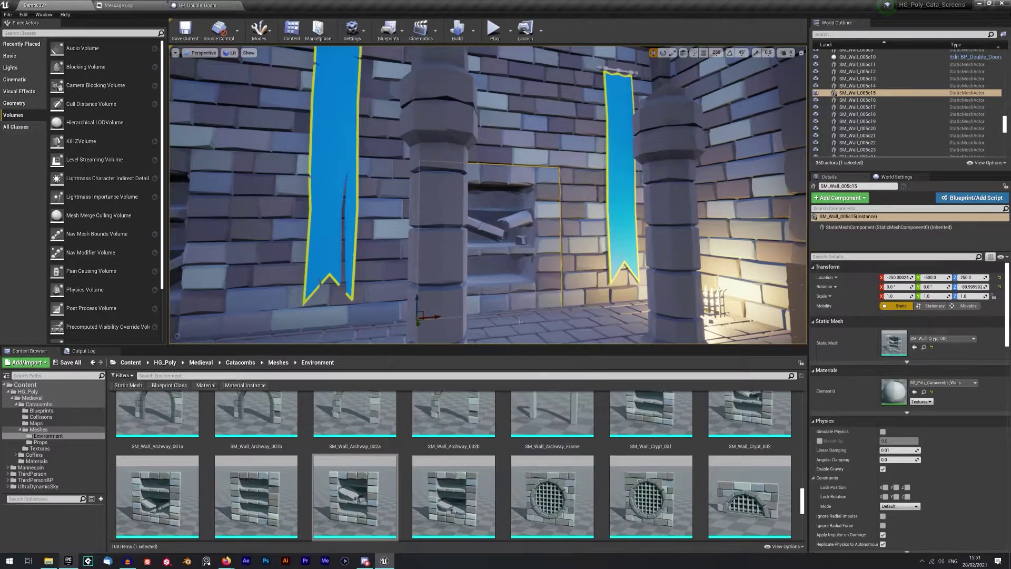
{"action": "left_click", "coordinate": [453, 495]}
{"action": "right_click", "coordinate": [532, 232]}
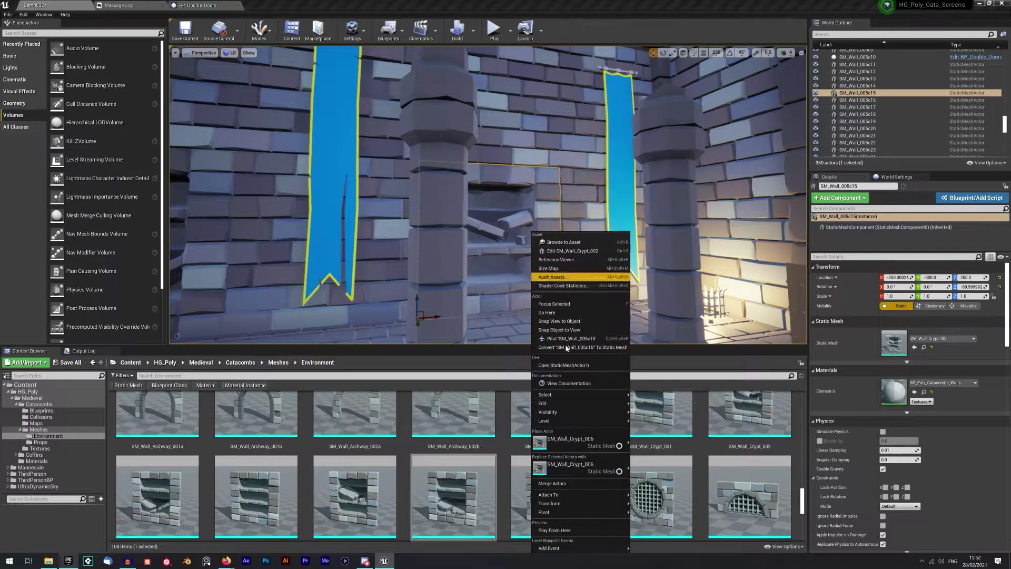
{"action": "left_click", "coordinate": [579, 466]}
Step: Place SM_Crypt_Cloth_001 from the Props folder in the upper niche of the replaced crypt wall and adjust its fit
{"action": "key", "text": "w"}
{"action": "right_click_drag", "start_coordinate": [610, 271], "coordinate": [537, 269]}
{"action": "left_click", "coordinate": [40, 442]}
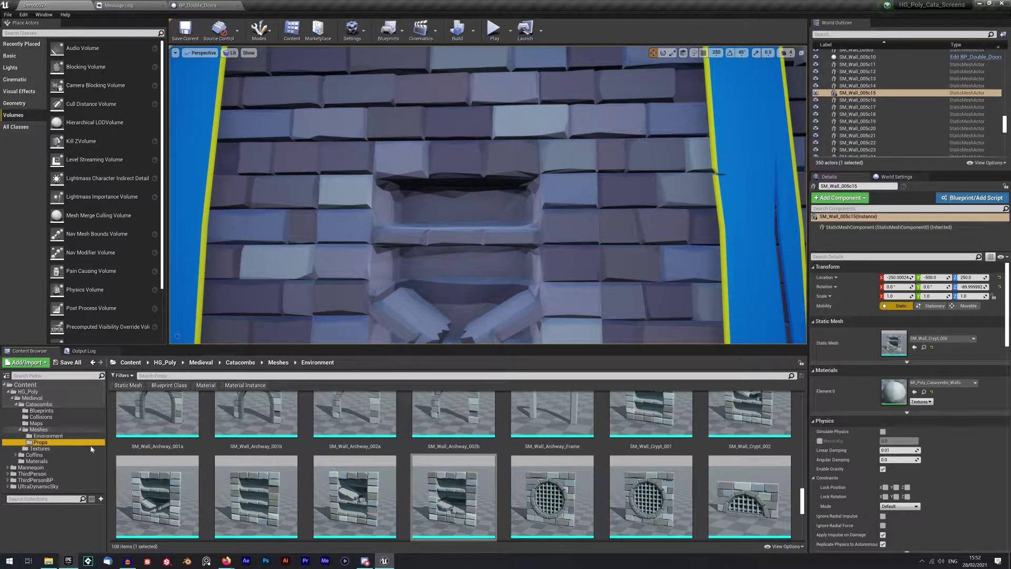
{"action": "scroll", "coordinate": [525, 472], "scroll_direction": "down", "scroll_amount": 3}
{"action": "scroll", "coordinate": [524, 473], "scroll_direction": "down", "scroll_amount": 3}
{"action": "scroll", "coordinate": [524, 471], "scroll_direction": "up", "scroll_amount": 6}
{"action": "scroll", "coordinate": [523, 470], "scroll_direction": "up", "scroll_amount": 8}
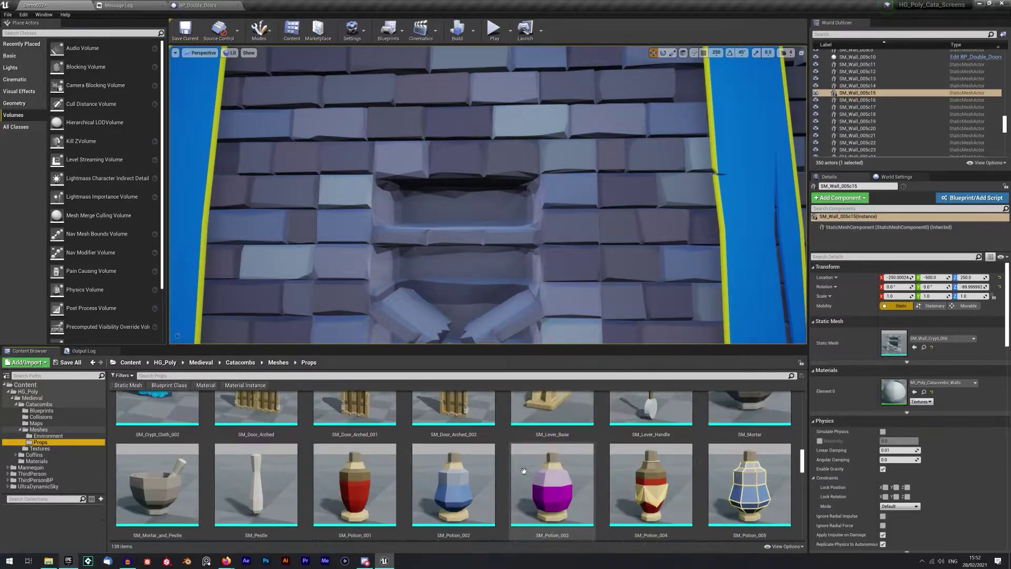
{"action": "left_click_drag", "start_coordinate": [748, 428], "coordinate": [487, 230]}
{"action": "right_click_drag", "start_coordinate": [487, 231], "coordinate": [547, 258]}
{"action": "key", "text": "r"}
{"action": "left_click_drag", "start_coordinate": [427, 242], "coordinate": [486, 248]}
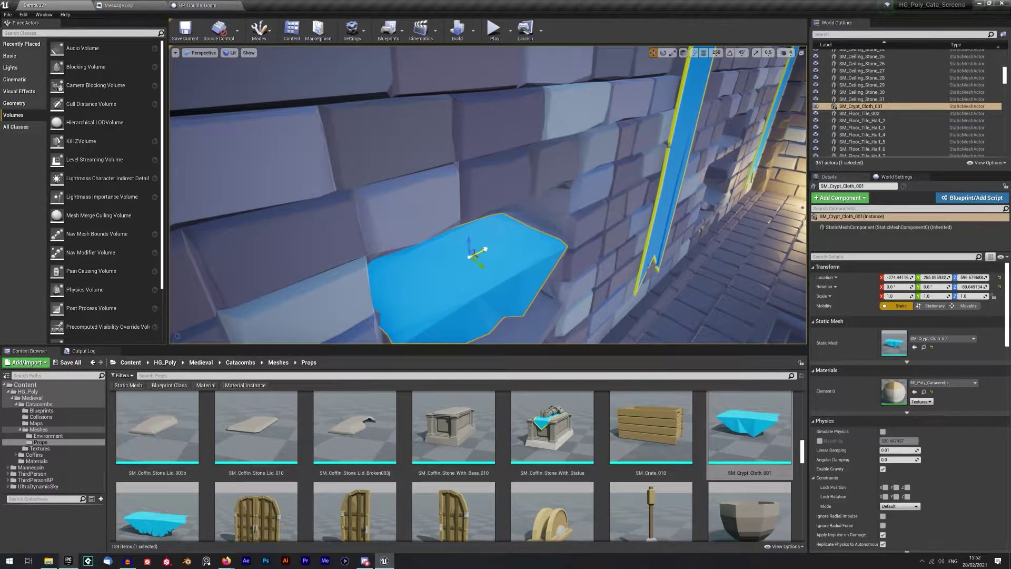
{"action": "left_click_drag", "start_coordinate": [486, 249], "coordinate": [488, 248]}
{"action": "right_click_drag", "start_coordinate": [488, 248], "coordinate": [464, 168]}
Step: Place SM_Coffin_Stone_Body_Broken_003b on the lower shelf of the crypt wall with the collapsed upper slab
{"action": "mouse_move", "coordinate": [544, 327]}
{"action": "right_mouse_down"}
{"action": "mouse_move", "coordinate": [516, 328]}
{"action": "mouse_move", "coordinate": [544, 328]}
{"action": "right_mouse_up"}
{"action": "scroll", "coordinate": [642, 432], "scroll_direction": "up", "scroll_amount": 3}
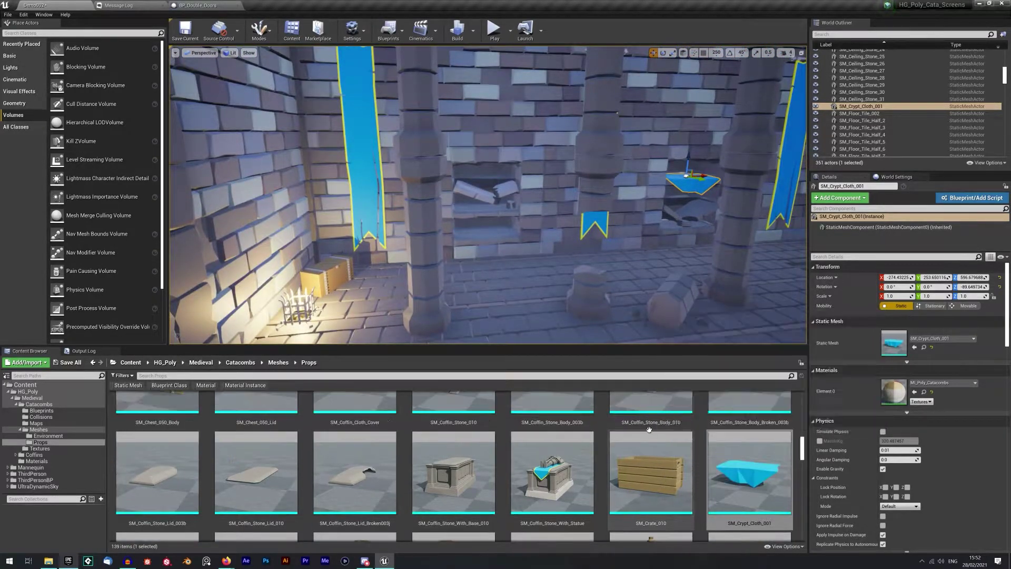
{"action": "scroll", "coordinate": [641, 432], "scroll_direction": "up", "scroll_amount": 1}
{"action": "right_click_drag", "start_coordinate": [527, 237], "coordinate": [453, 235]}
{"action": "left_click_drag", "start_coordinate": [752, 476], "coordinate": [411, 255]}
{"action": "mouse_move", "coordinate": [410, 255]}
{"action": "right_mouse_down"}
{"action": "mouse_move", "coordinate": [387, 258]}
{"action": "mouse_move", "coordinate": [408, 256]}
{"action": "right_mouse_up"}
Step: Place SM_Skeleton at the broken stone coffin, lay it on its back and move it inside
{"action": "scroll", "coordinate": [451, 421], "scroll_direction": "up", "scroll_amount": 3}
{"action": "scroll", "coordinate": [451, 422], "scroll_direction": "up", "scroll_amount": 5}
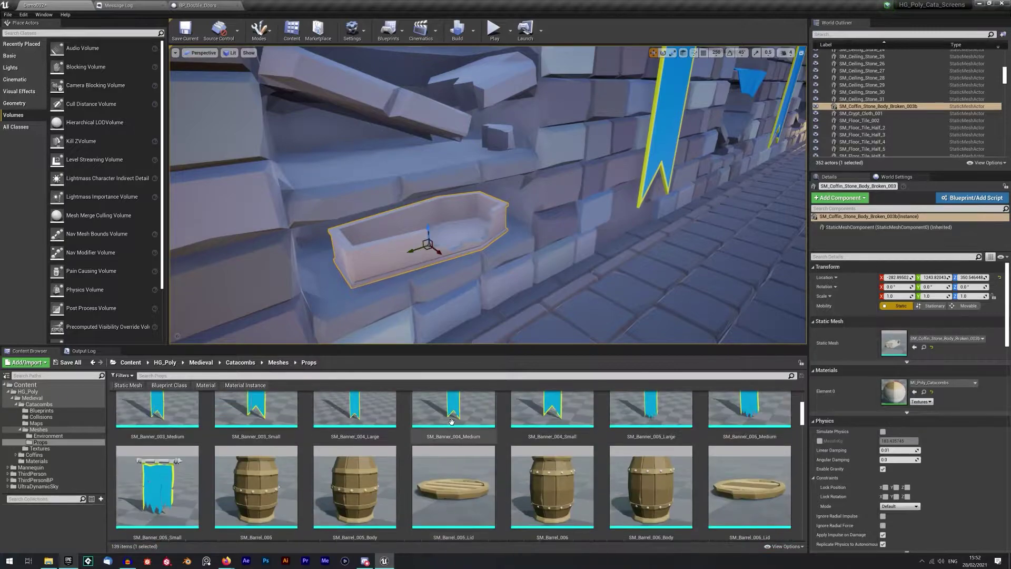
{"action": "scroll", "coordinate": [451, 421], "scroll_direction": "down", "scroll_amount": 10}
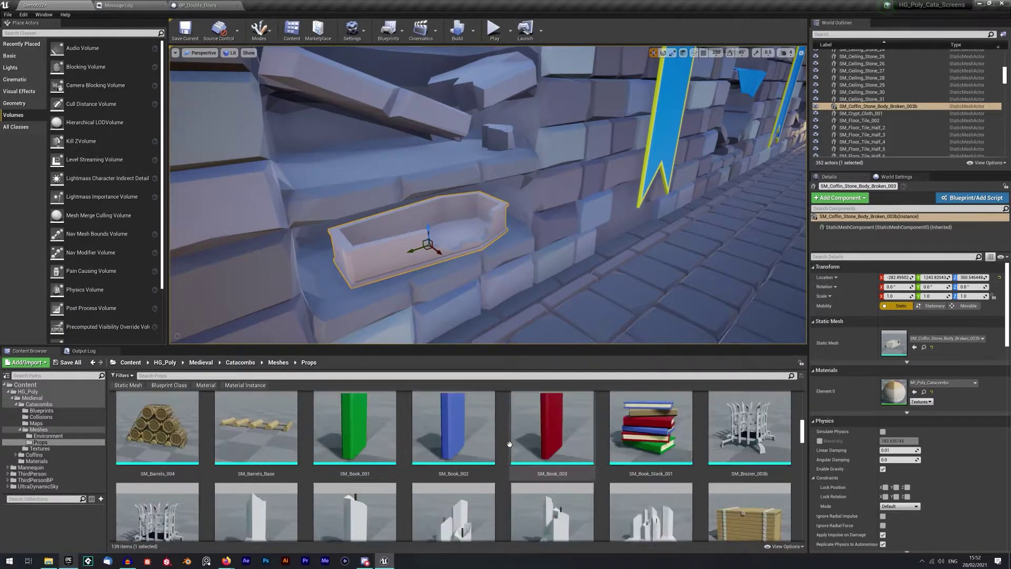
{"action": "scroll", "coordinate": [509, 444], "scroll_direction": "down", "scroll_amount": 10}
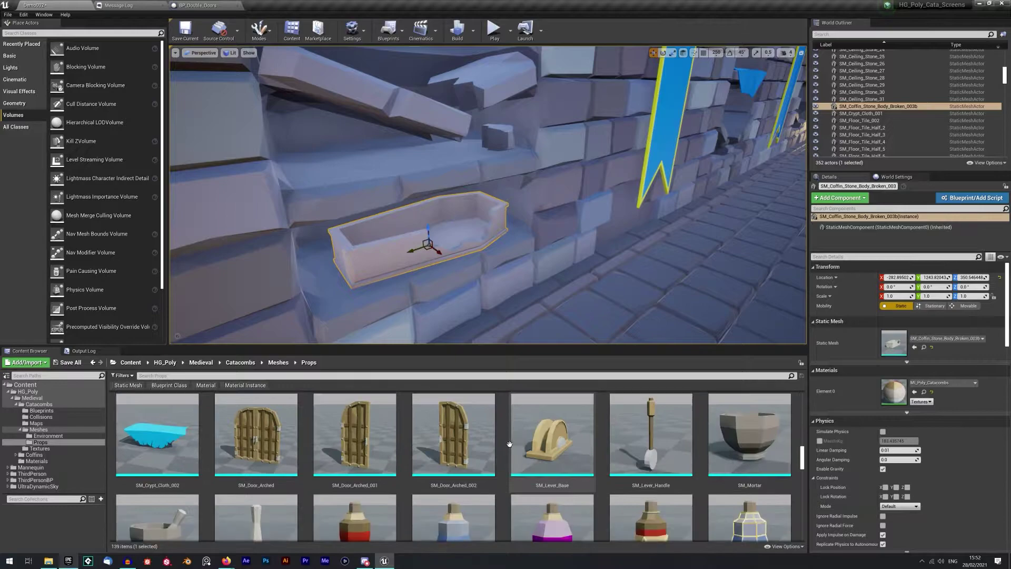
{"action": "scroll", "coordinate": [509, 444], "scroll_direction": "down", "scroll_amount": 5}
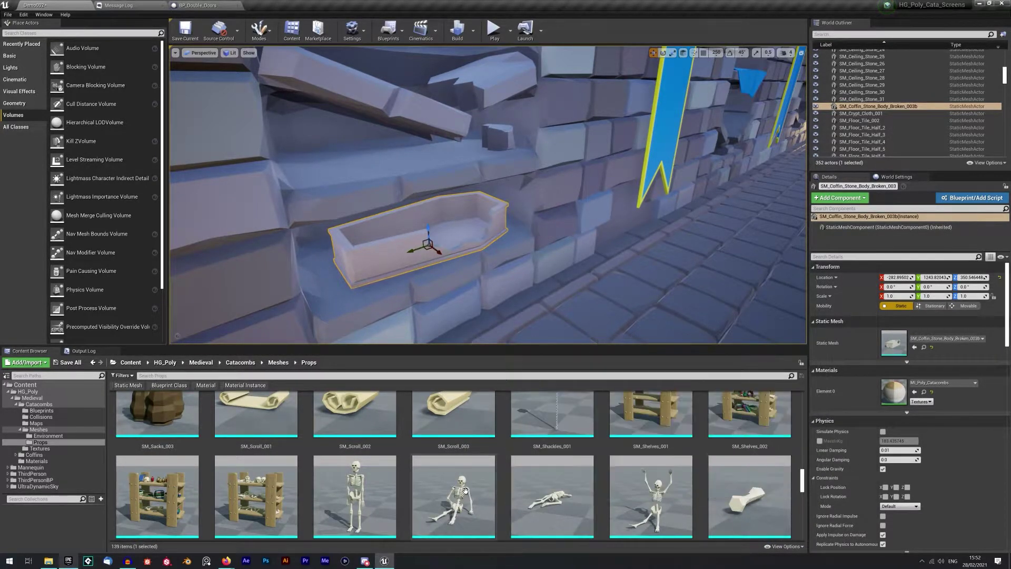
{"action": "left_click_drag", "start_coordinate": [354, 495], "coordinate": [437, 208]}
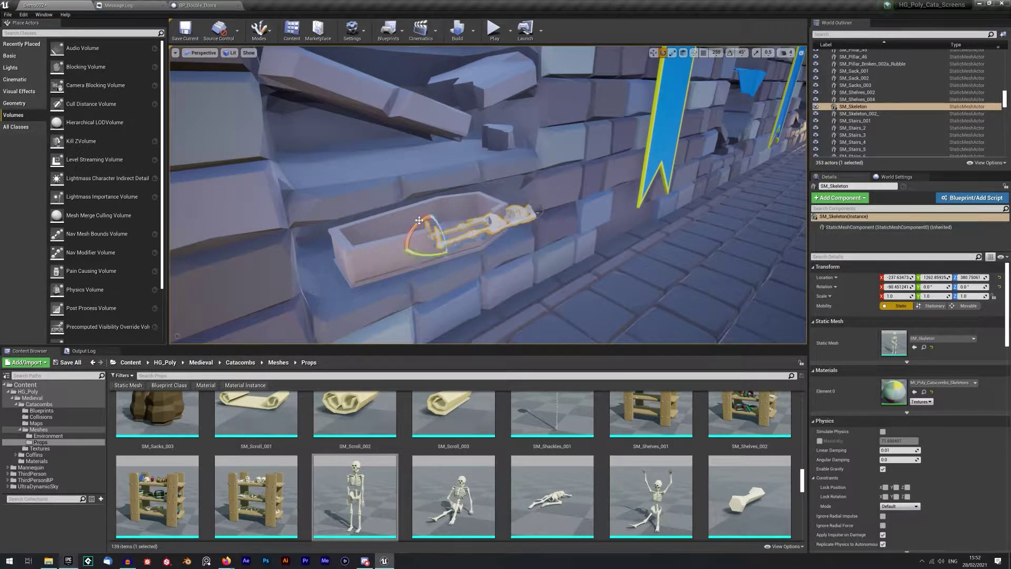
{"action": "left_click_drag", "start_coordinate": [438, 240], "coordinate": [388, 236]}
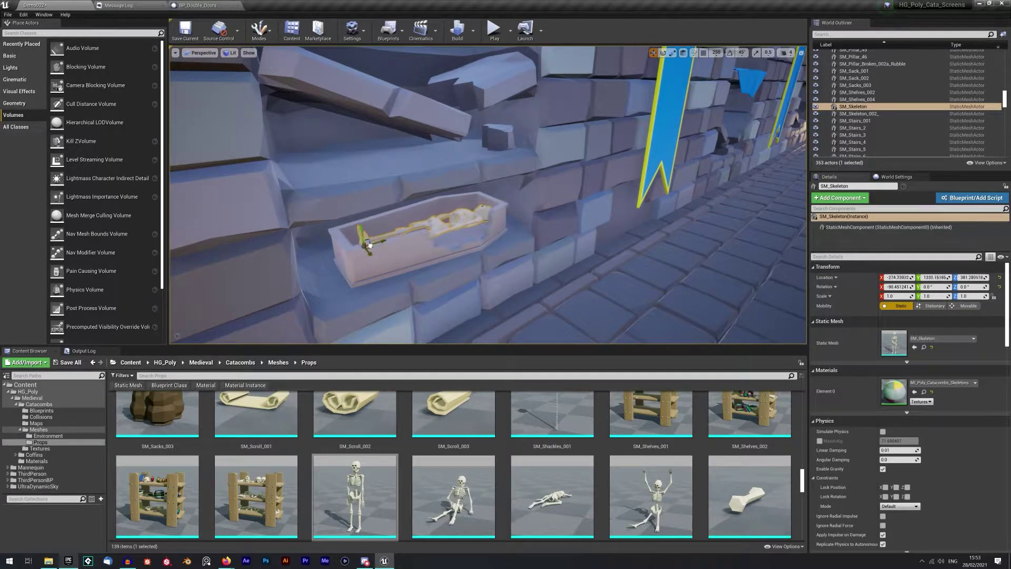
Step: Lower the skeleton so that it rests on the floor of the broken stone coffin
{"action": "right_click_drag", "start_coordinate": [359, 248], "coordinate": [384, 171]}
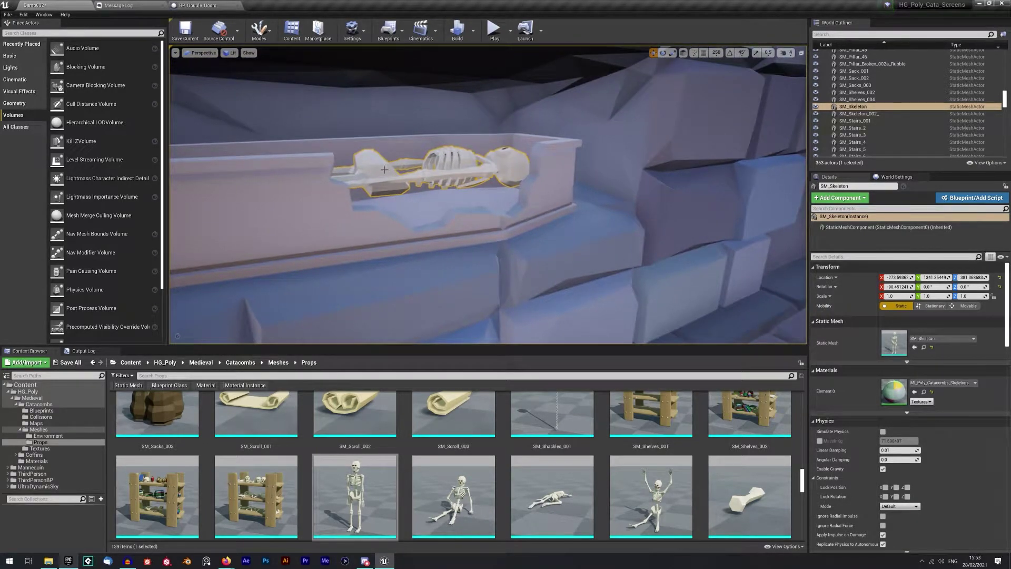
{"action": "key", "text": "alt+g"}
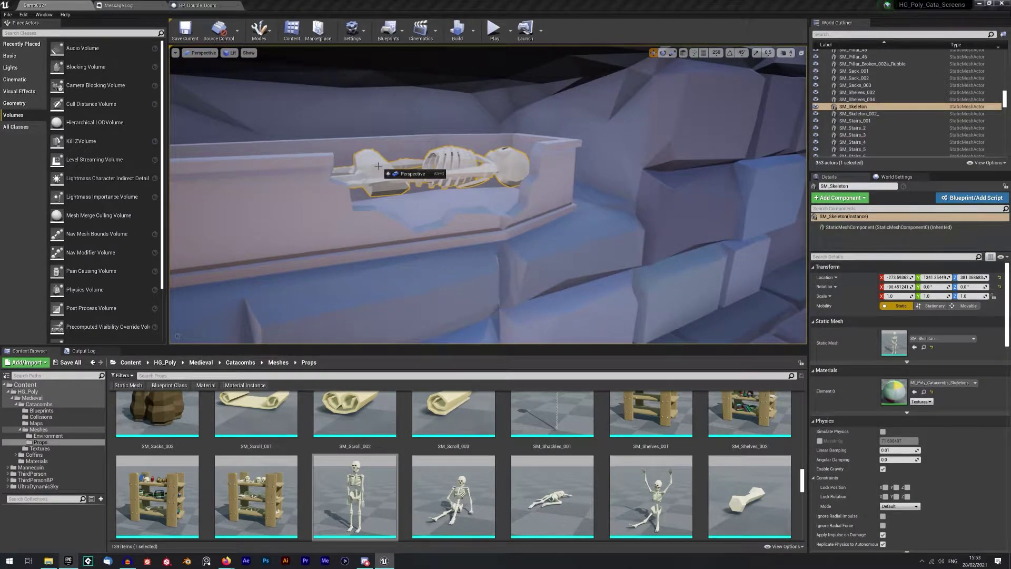
{"action": "left_click_drag", "start_coordinate": [378, 153], "coordinate": [386, 174]}
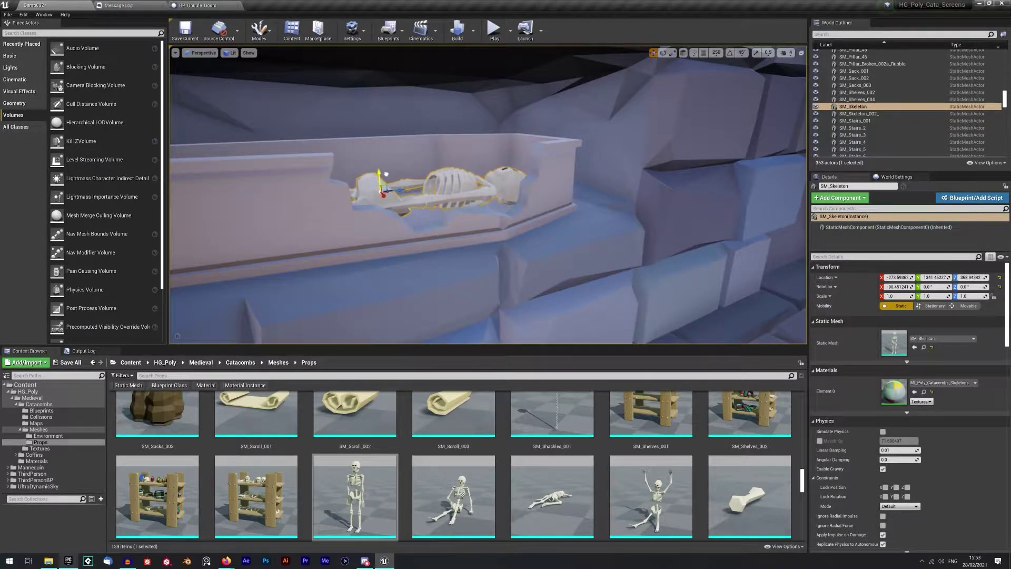
{"action": "right_click_drag", "start_coordinate": [386, 174], "coordinate": [523, 215]}
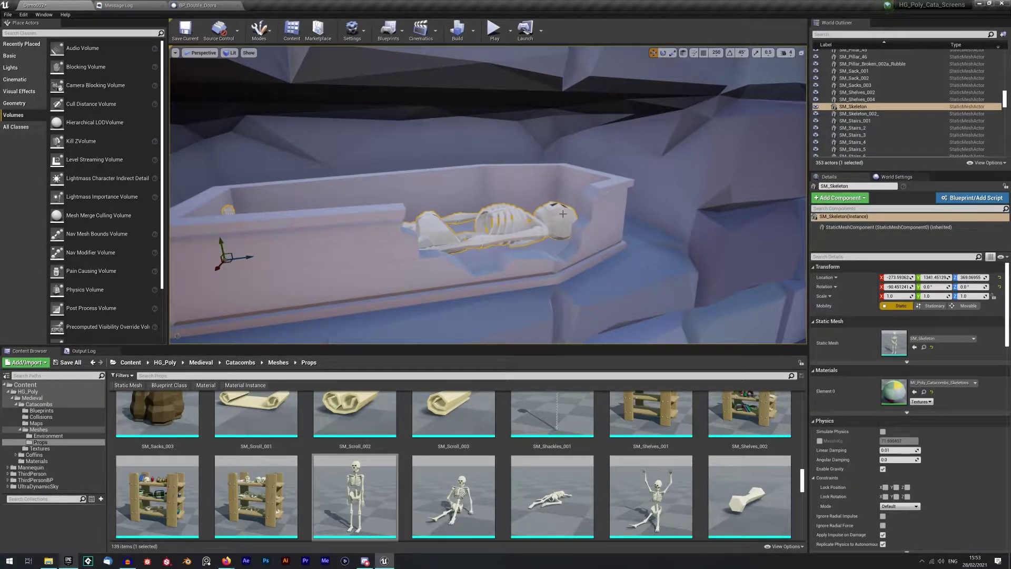
{"action": "right_click_drag", "start_coordinate": [574, 215], "coordinate": [581, 215]}
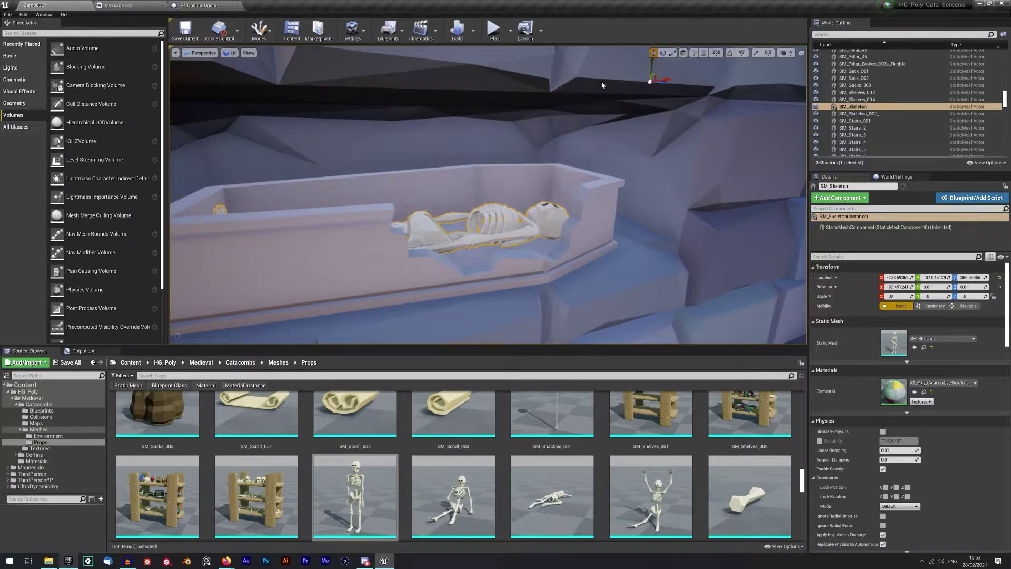
Step: Place BP_Double_Doors from the Blueprints folder at the open end of the staircase passage
{"action": "mouse_move", "coordinate": [349, 71]}
{"action": "right_mouse_down"}
{"action": "mouse_move", "coordinate": [371, 71]}
{"action": "mouse_move", "coordinate": [353, 72]}
{"action": "mouse_move", "coordinate": [361, 64]}
{"action": "right_mouse_up"}
{"action": "right_click_drag", "start_coordinate": [642, 224], "coordinate": [619, 208]}
{"action": "scroll", "coordinate": [435, 471], "scroll_direction": "up", "scroll_amount": 3}
{"action": "scroll", "coordinate": [369, 474], "scroll_direction": "up", "scroll_amount": 2}
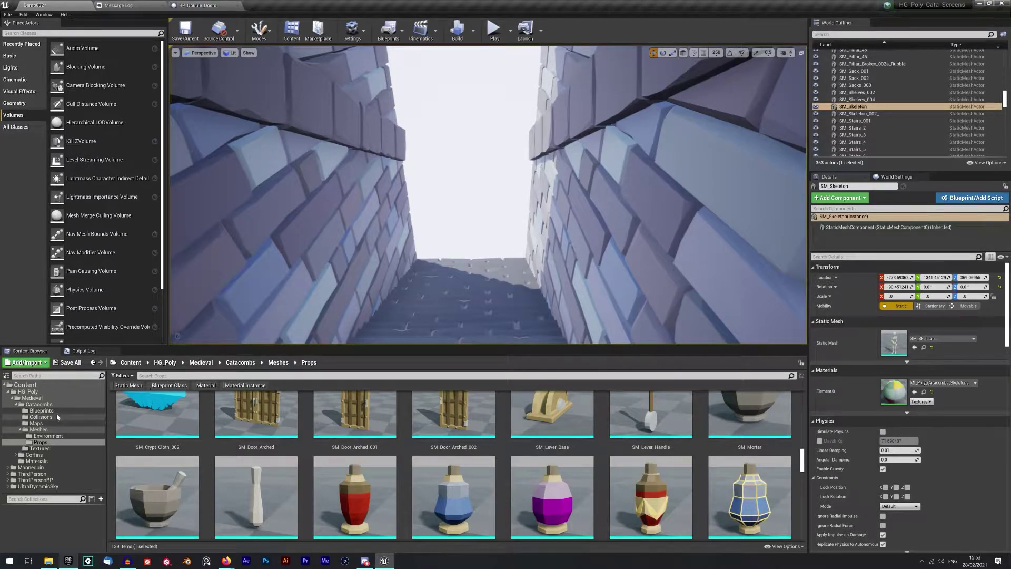
{"action": "left_click", "coordinate": [52, 435]}
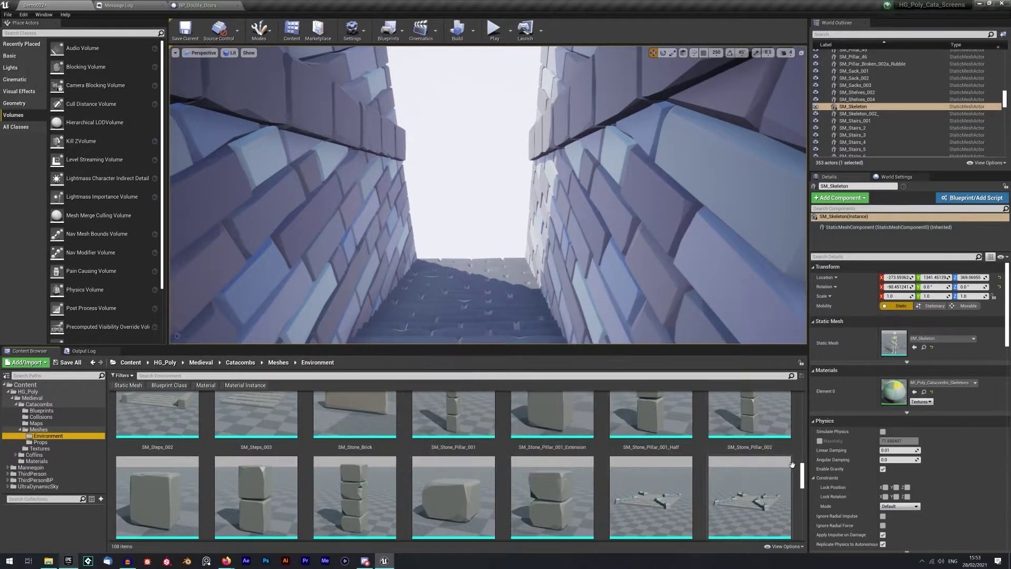
{"action": "left_click_drag", "start_coordinate": [801, 475], "coordinate": [810, 391]}
{"action": "scroll", "coordinate": [145, 457], "scroll_direction": "down", "scroll_amount": 10}
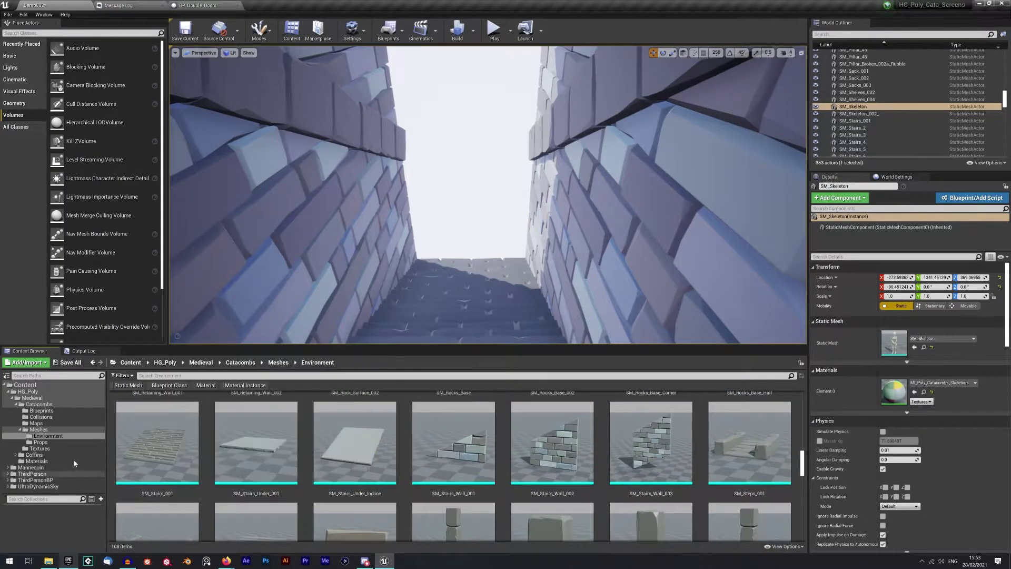
{"action": "left_click", "coordinate": [41, 410]}
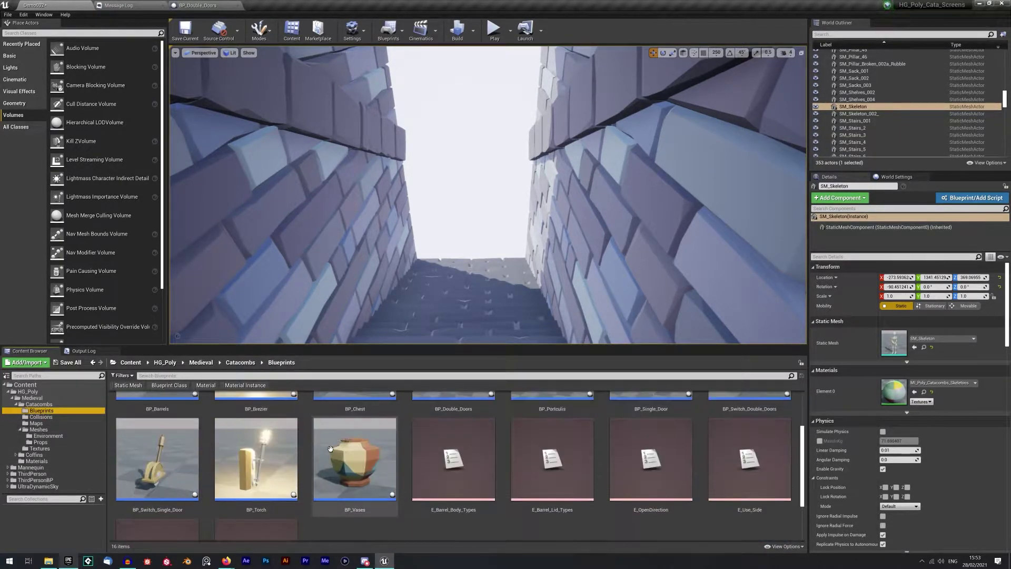
{"action": "left_click_drag", "start_coordinate": [453, 437], "coordinate": [445, 283]}
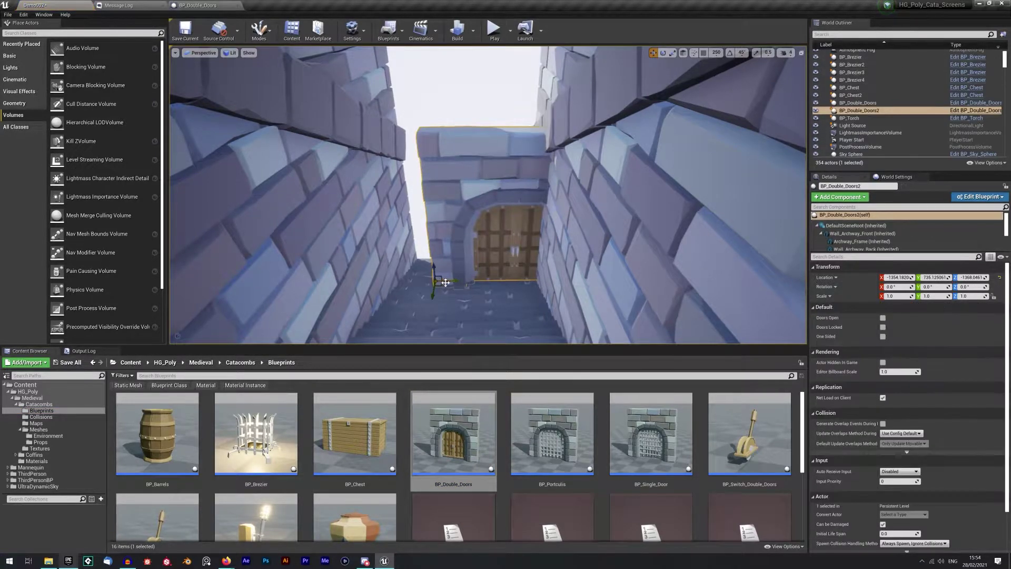
Step: Set the position grid snap to 500 and snap the double doors to the grid at the passage's end
{"action": "left_click", "coordinate": [715, 53]}
{"action": "left_click", "coordinate": [720, 130]}
{"action": "key", "text": "ctrl+End"}
{"action": "mouse_move", "coordinate": [440, 305]}
{"action": "right_mouse_down"}
{"action": "mouse_move", "coordinate": [436, 267]}
{"action": "mouse_move", "coordinate": [434, 286]}
{"action": "right_mouse_up"}
Step: Duplicate the double doors upward by one wall height and replace the copy with SM_Wall_005d
{"action": "left_click_drag", "start_coordinate": [421, 315], "coordinate": [414, 182], "text": "alt"}
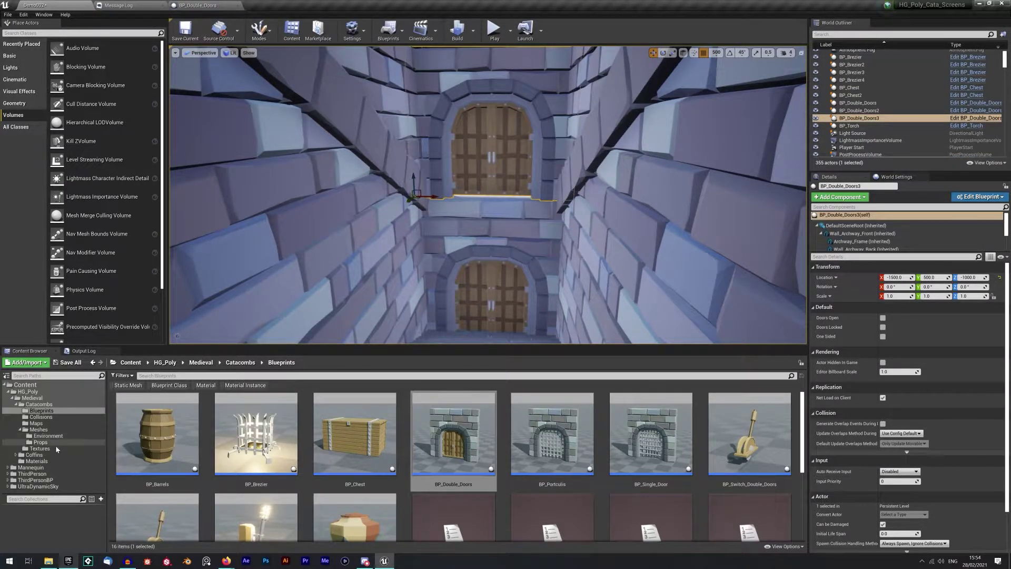
{"action": "left_click", "coordinate": [49, 436]}
{"action": "scroll", "coordinate": [429, 470], "scroll_direction": "down", "scroll_amount": 3}
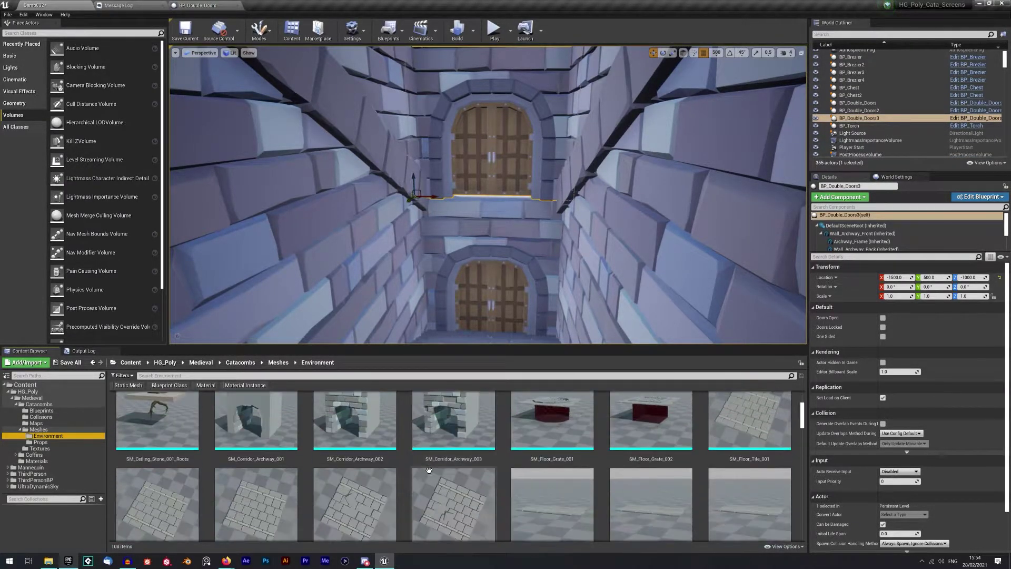
{"action": "left_click_drag", "start_coordinate": [802, 419], "coordinate": [803, 489]}
{"action": "left_click", "coordinate": [453, 485]}
{"action": "right_click", "coordinate": [551, 155]}
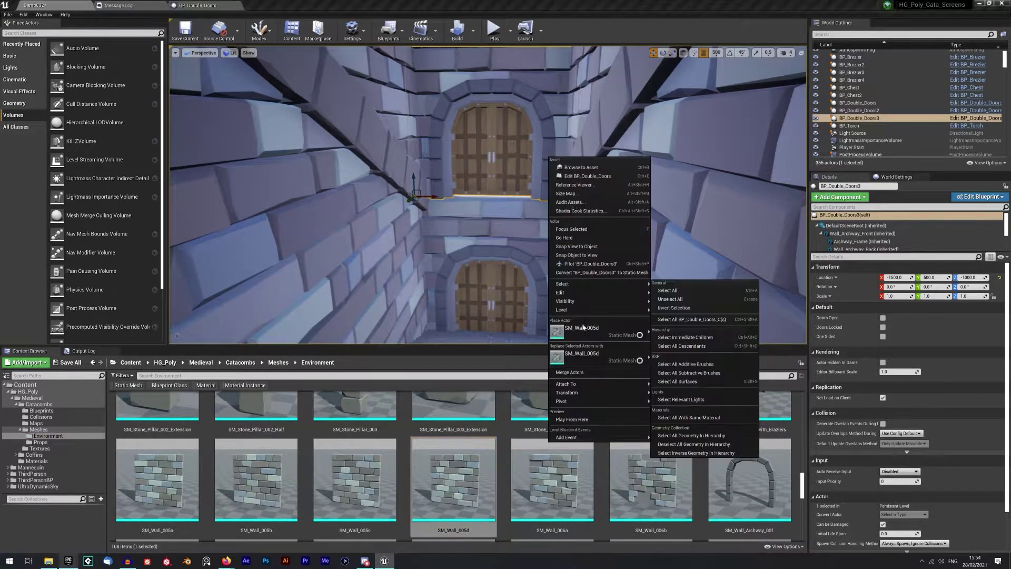
{"action": "left_click", "coordinate": [583, 352]}
Step: Place SM_Stone_Pillar_002 from the Environment meshes at the end wall of the staircase passage, beside the existing pillar
{"action": "right_click_drag", "start_coordinate": [569, 253], "coordinate": [556, 206]}
{"action": "key", "text": "s"}
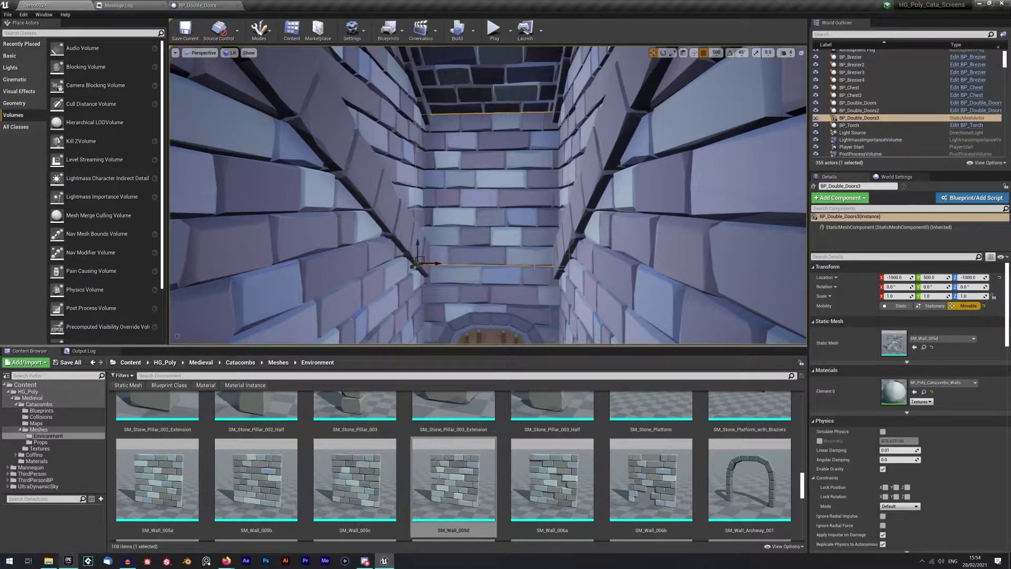
{"action": "mouse_move", "coordinate": [499, 303]}
{"action": "right_mouse_down"}
{"action": "mouse_move", "coordinate": [505, 268]}
{"action": "mouse_move", "coordinate": [507, 312]}
{"action": "mouse_move", "coordinate": [506, 302]}
{"action": "right_mouse_up"}
{"action": "key", "text": "w"}
{"action": "left_click", "coordinate": [294, 262]}
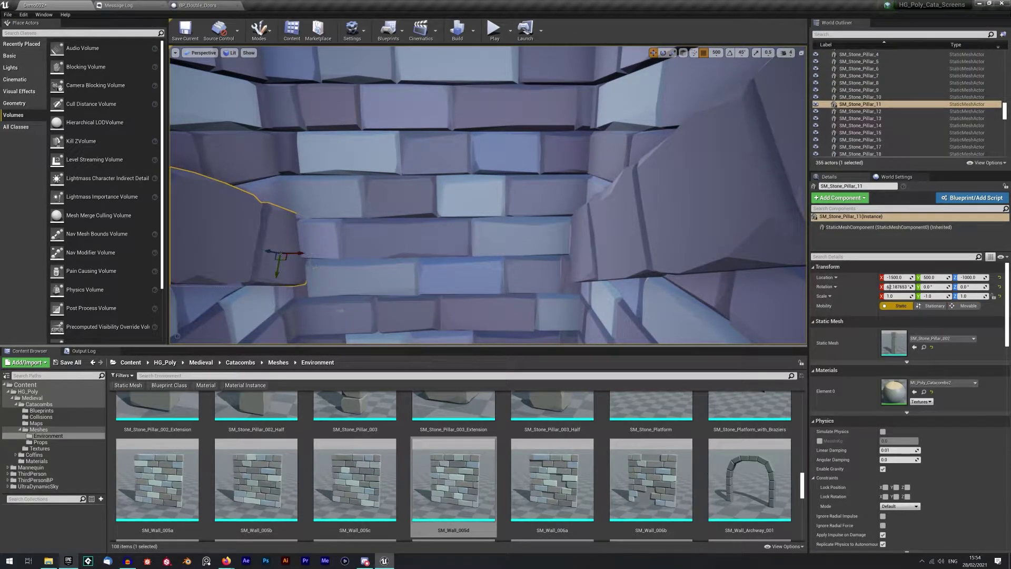
{"action": "scroll", "coordinate": [399, 463], "scroll_direction": "up", "scroll_amount": 3}
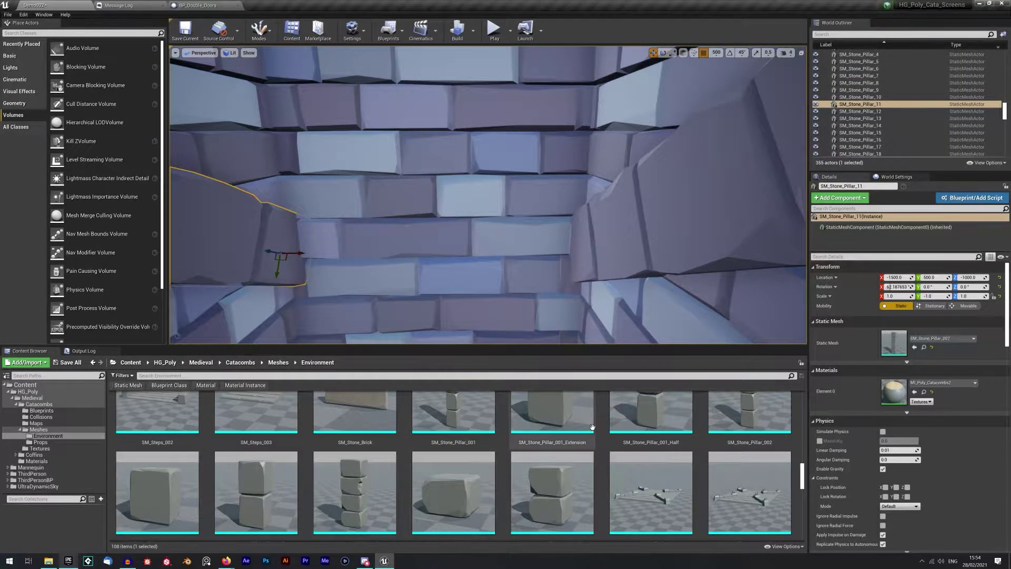
{"action": "left_click_drag", "start_coordinate": [764, 427], "coordinate": [279, 281]}
Step: Set the rotation snap to 90°, rotate the new pillar to lie horizontally across the end wall, and raise it to Z about -975
{"action": "key", "text": "ctrl+z"}
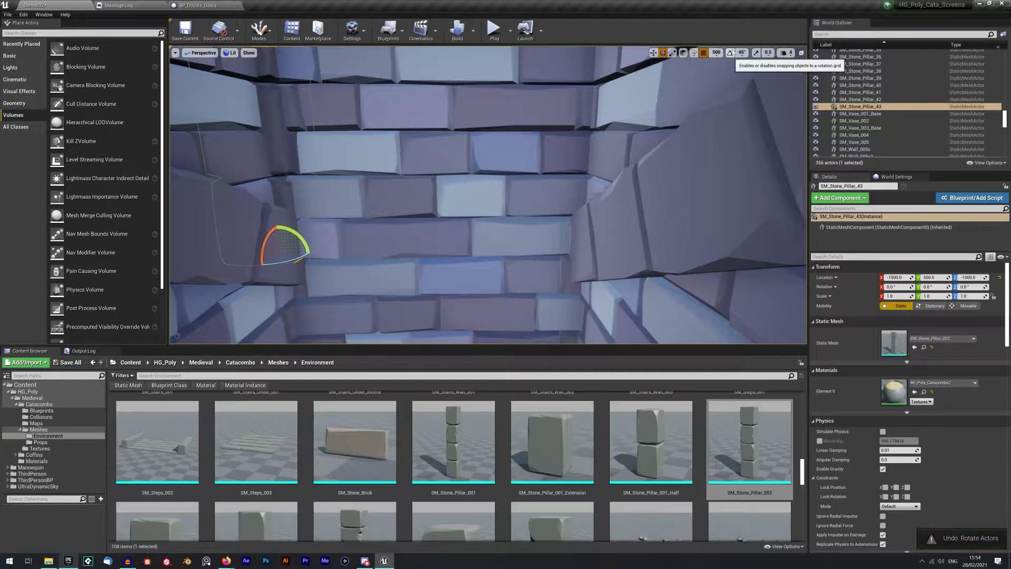
{"action": "left_click", "coordinate": [731, 53]}
{"action": "left_click", "coordinate": [742, 52]}
{"action": "left_click", "coordinate": [753, 121]}
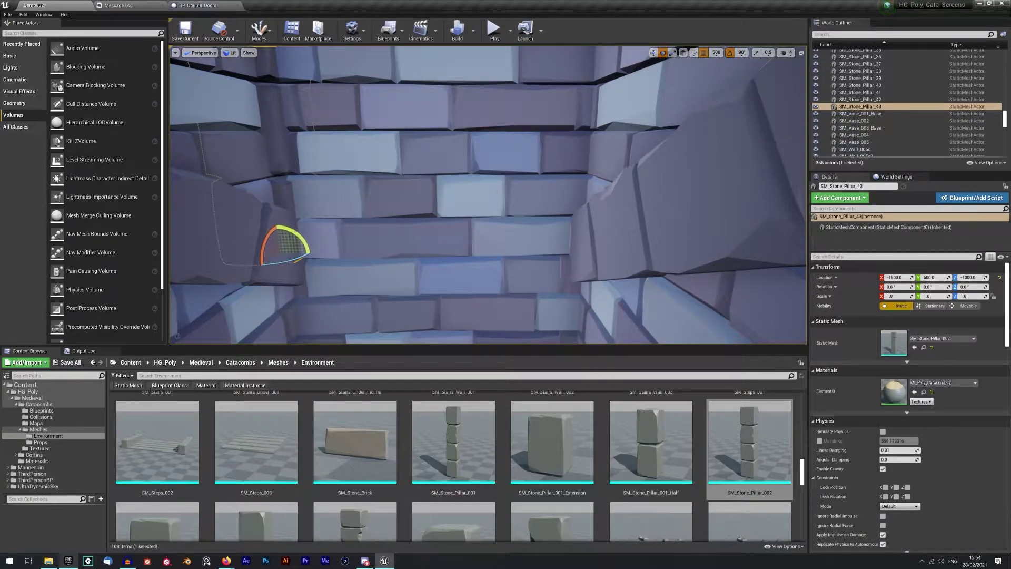
{"action": "left_click_drag", "start_coordinate": [290, 234], "coordinate": [280, 279]}
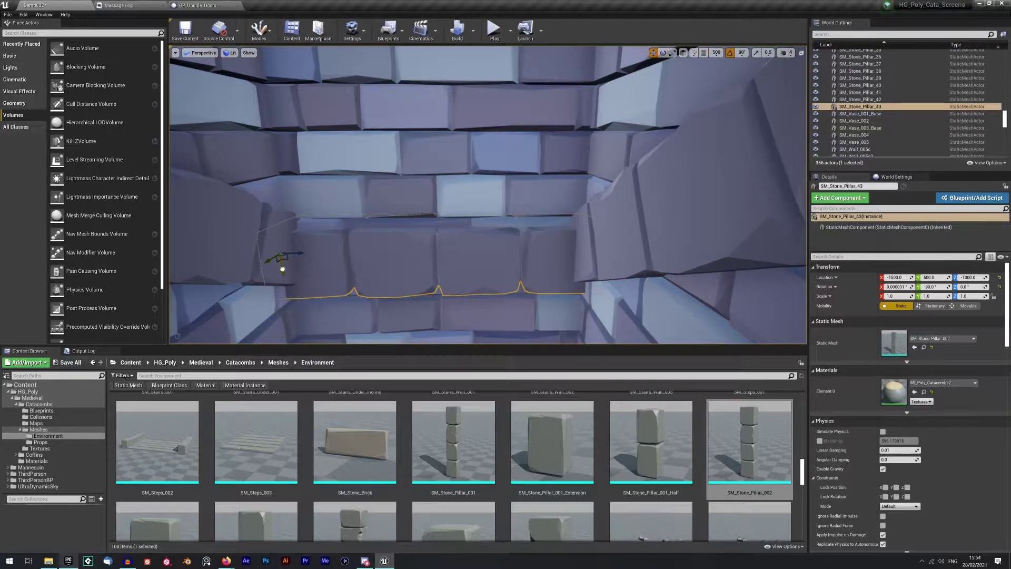
{"action": "left_click_drag", "start_coordinate": [282, 270], "coordinate": [280, 255]}
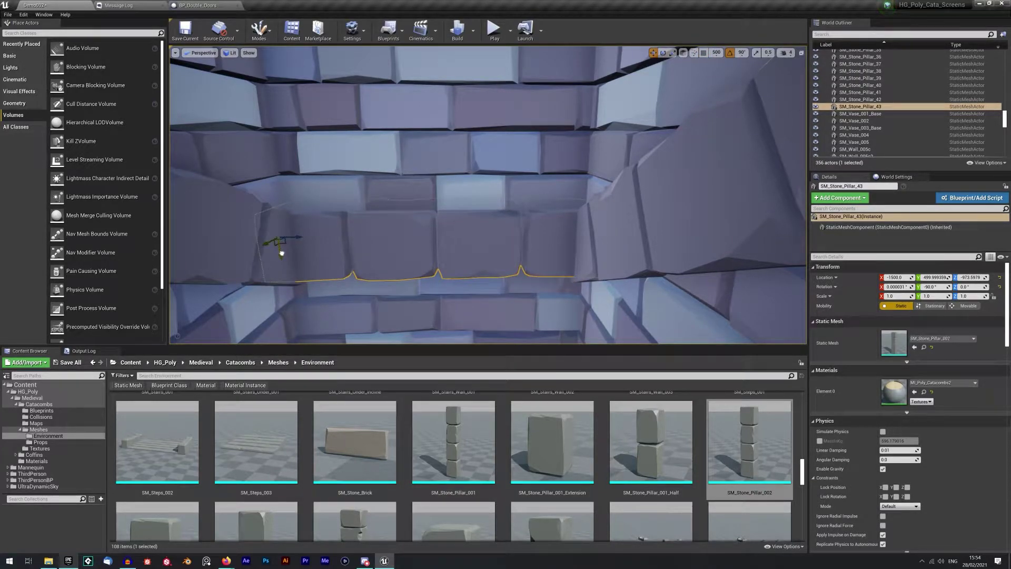
{"action": "right_click_drag", "start_coordinate": [283, 253], "coordinate": [322, 266]}
Step: Place SM_Banner_005_Small from the Props folder high on the end wall of the staircase passage
{"action": "scroll", "coordinate": [252, 448], "scroll_direction": "up", "scroll_amount": 1}
{"action": "left_click_drag", "start_coordinate": [41, 442], "coordinate": [108, 455]}
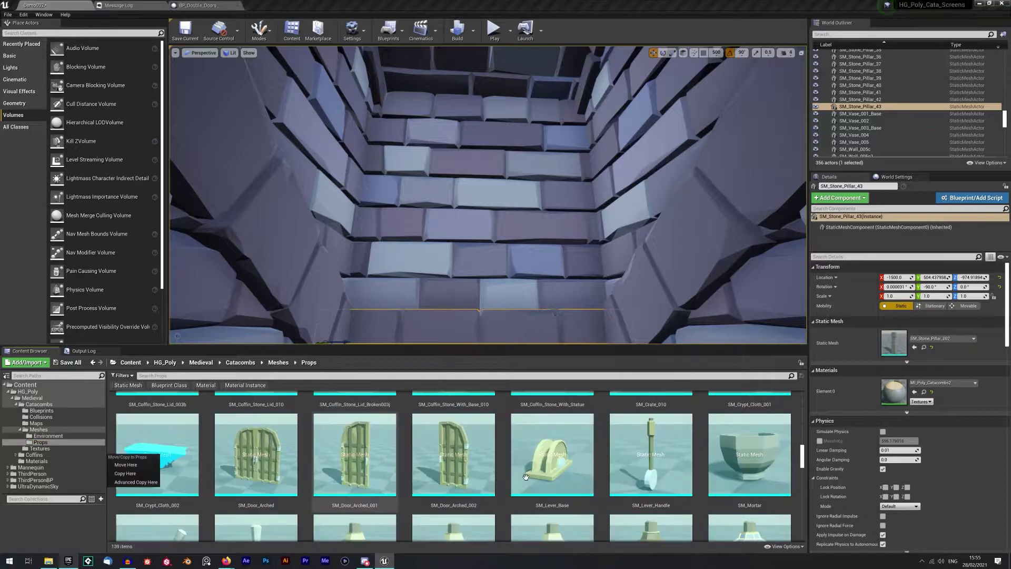
{"action": "scroll", "coordinate": [530, 473], "scroll_direction": "down", "scroll_amount": 4}
{"action": "scroll", "coordinate": [530, 473], "scroll_direction": "up", "scroll_amount": 16}
{"action": "scroll", "coordinate": [531, 473], "scroll_direction": "up", "scroll_amount": 2}
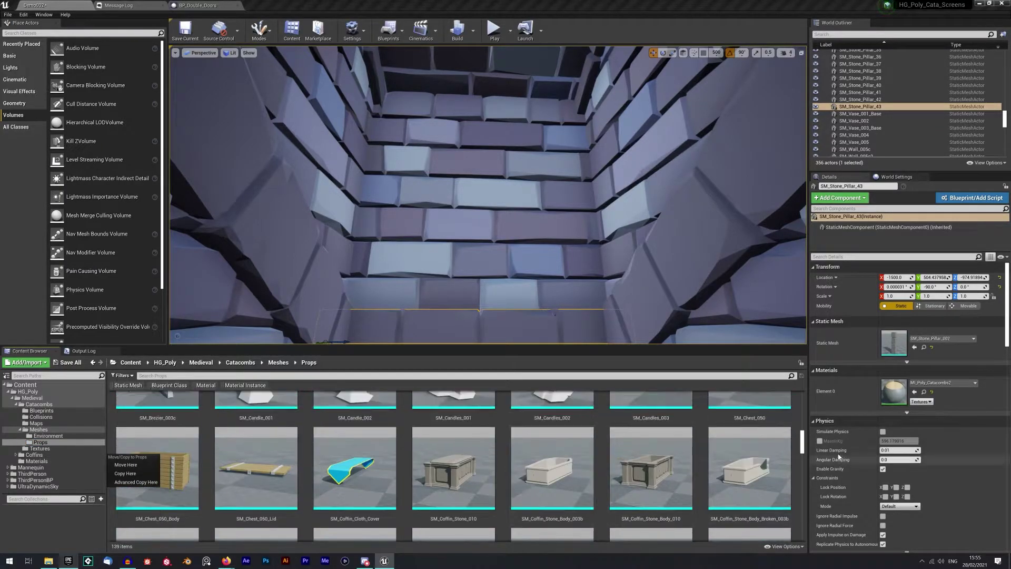
{"action": "left_click_drag", "start_coordinate": [803, 448], "coordinate": [802, 419]}
{"action": "left_click_drag", "start_coordinate": [157, 448], "coordinate": [483, 141]}
{"action": "right_click_drag", "start_coordinate": [483, 141], "coordinate": [528, 180]}
{"action": "key", "text": "w"}
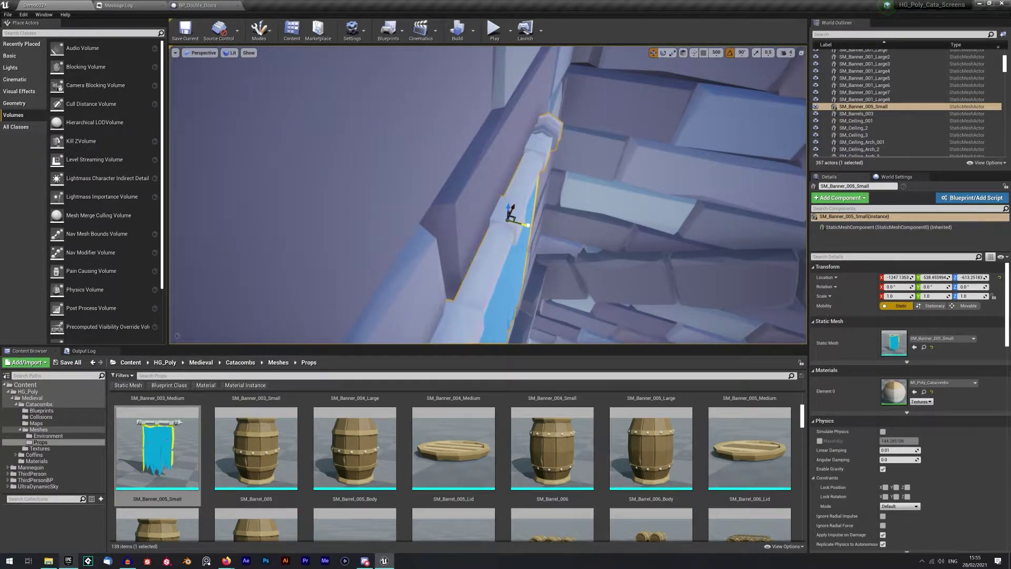
Step: Set the small banner's X location to -1250
{"action": "right_click_drag", "start_coordinate": [518, 205], "coordinate": [521, 209]}
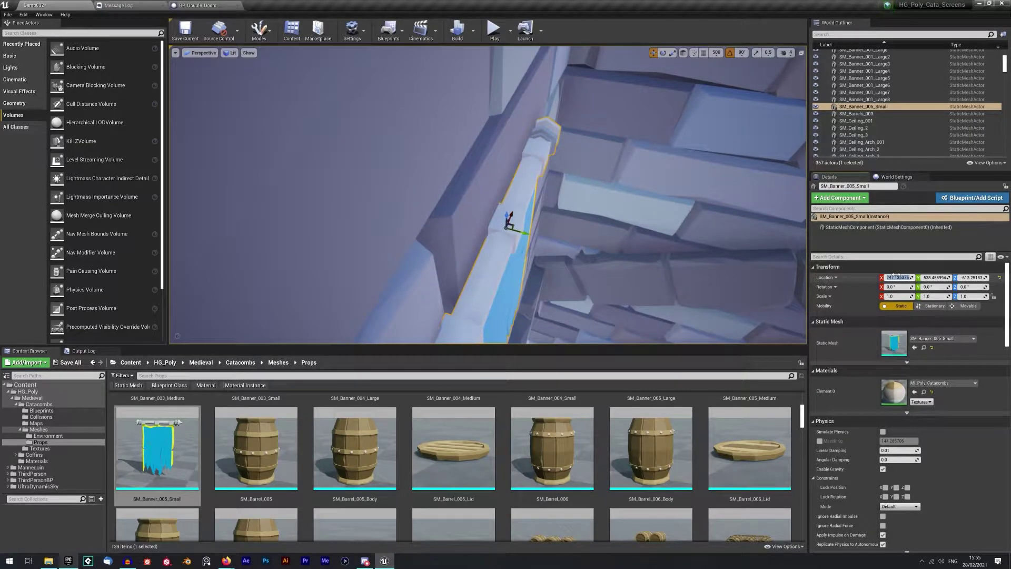
{"action": "right_click_drag", "start_coordinate": [608, 243], "coordinate": [529, 221]}
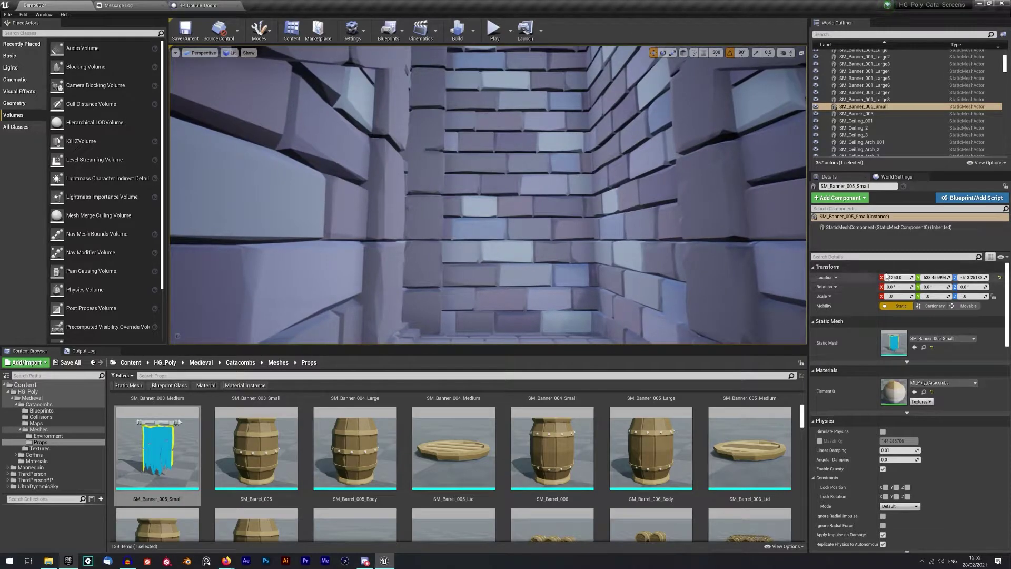
{"action": "right_click_drag", "start_coordinate": [490, 221], "coordinate": [445, 229]}
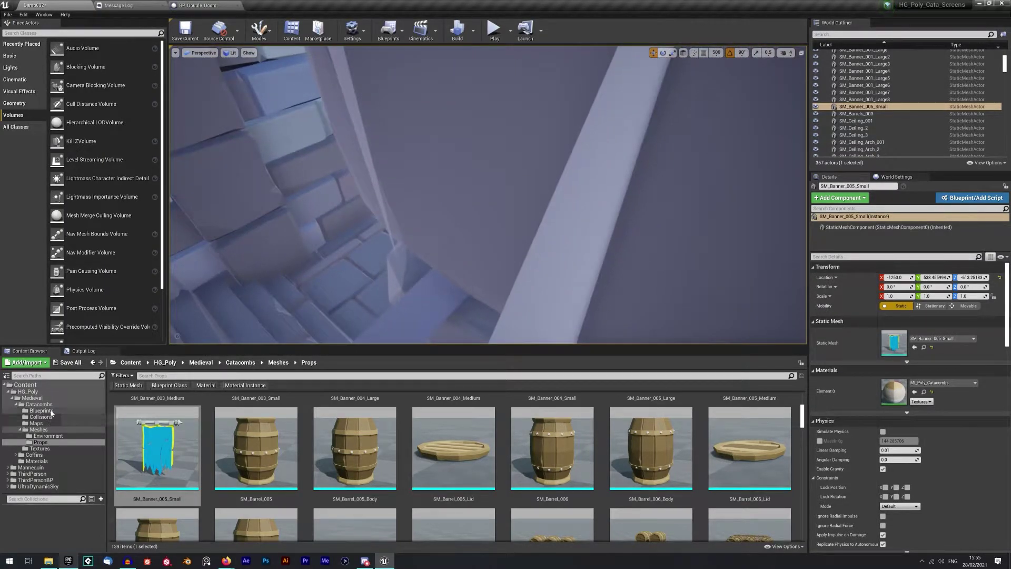
Step: Place BP_Barrels from the Blueprints folder on the floor in the corner of the staircase landing
{"action": "left_click", "coordinate": [51, 411]}
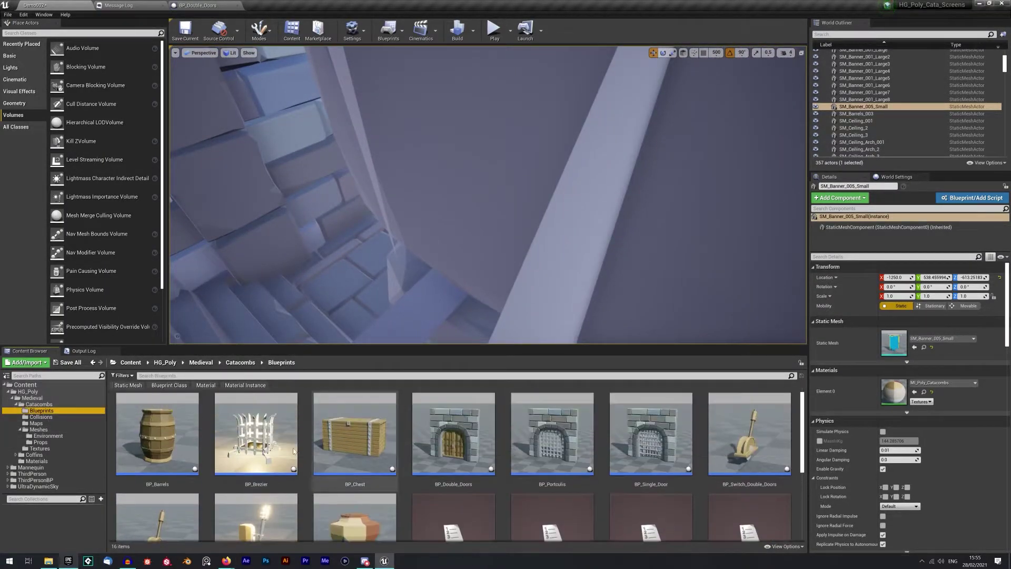
{"action": "left_click_drag", "start_coordinate": [158, 432], "coordinate": [360, 272]}
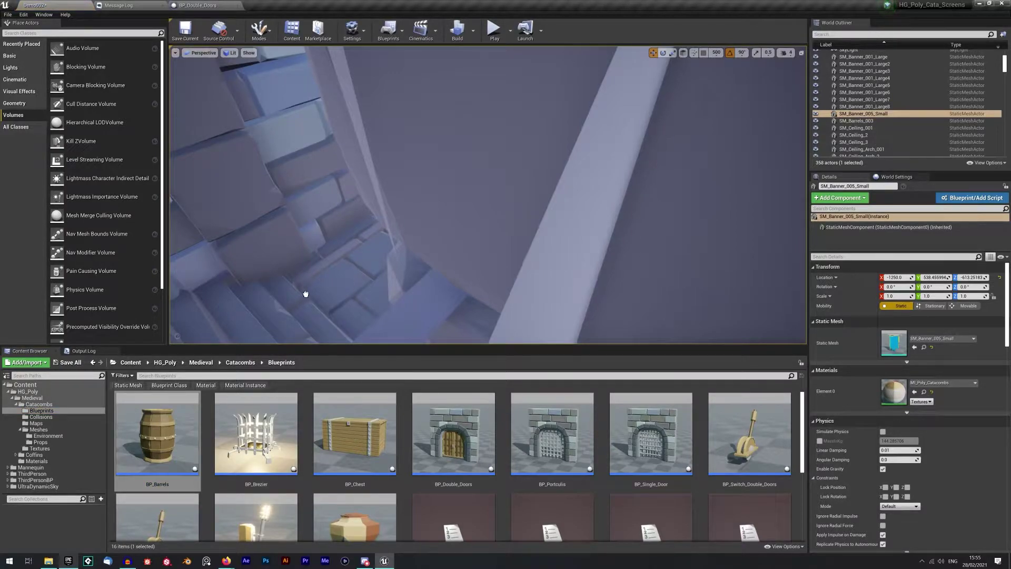
{"action": "left_click_drag", "start_coordinate": [305, 293], "coordinate": [306, 294]}
{"action": "right_click_drag", "start_coordinate": [306, 293], "coordinate": [253, 282]}
{"action": "key", "text": "ctrl+z"}
{"action": "left_click_drag", "start_coordinate": [195, 401], "coordinate": [508, 168]}
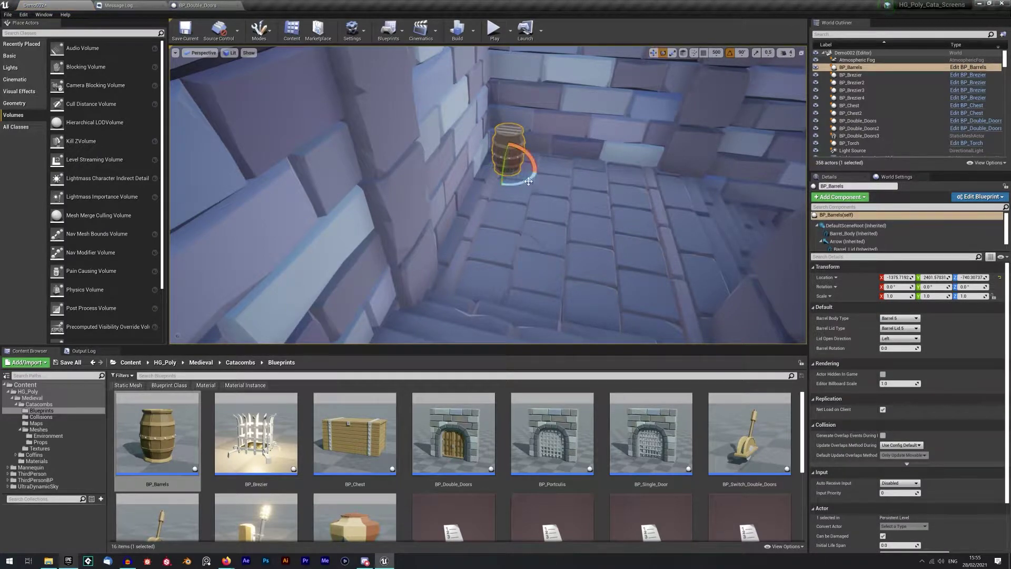
Step: Set the barrel's body type to Barrel 7, its lid type to Barrel Lid 6 and its barrel rotation to about 177
{"action": "key", "text": "f"}
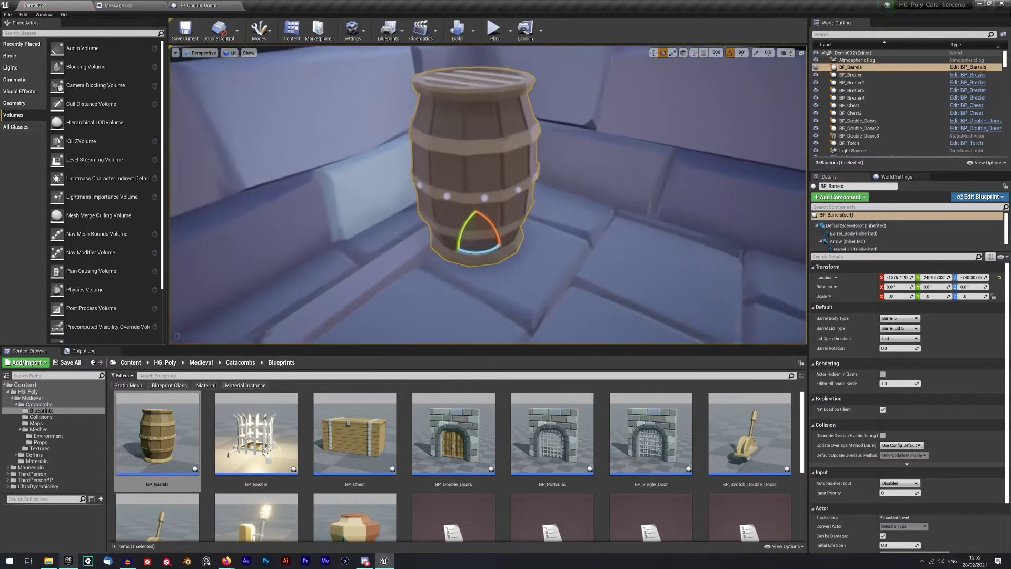
{"action": "key", "text": "s"}
{"action": "right_click_drag", "start_coordinate": [625, 183], "coordinate": [625, 229]}
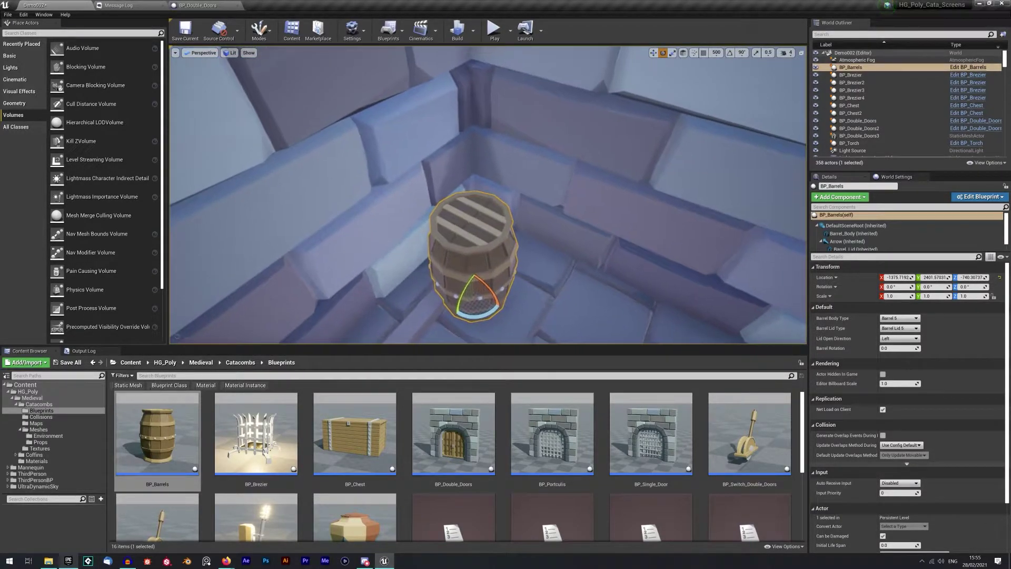
{"action": "key", "text": "f"}
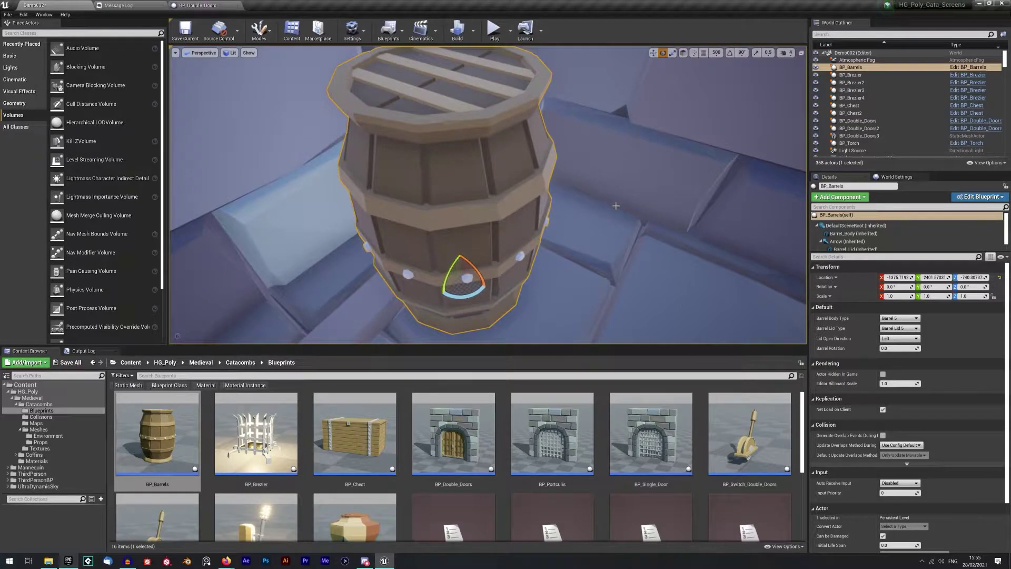
{"action": "scroll", "coordinate": [616, 205], "scroll_direction": "down", "scroll_amount": 5}
{"action": "left_click", "coordinate": [907, 318]}
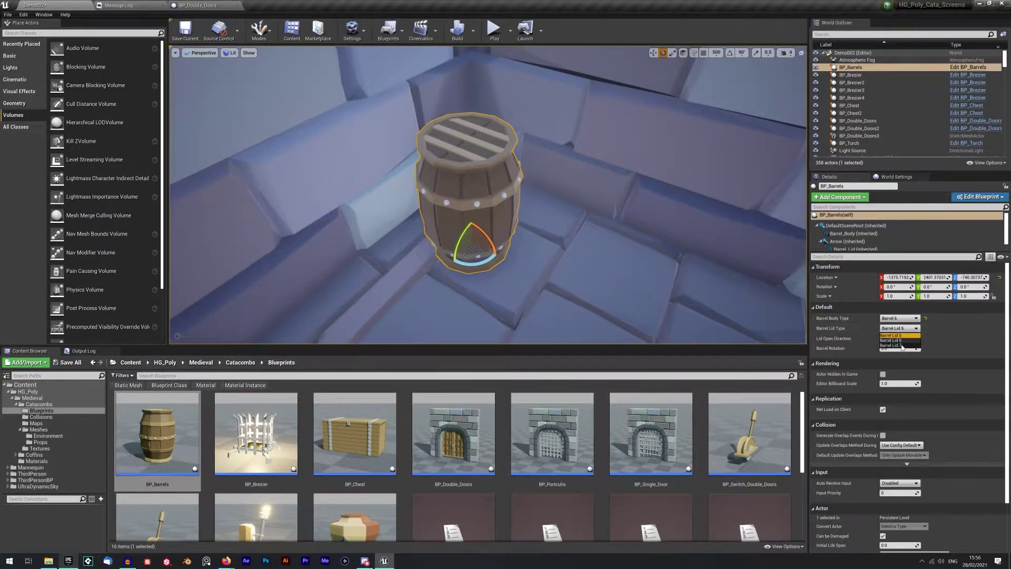
{"action": "left_click", "coordinate": [902, 346]}
{"action": "left_click", "coordinate": [901, 318]}
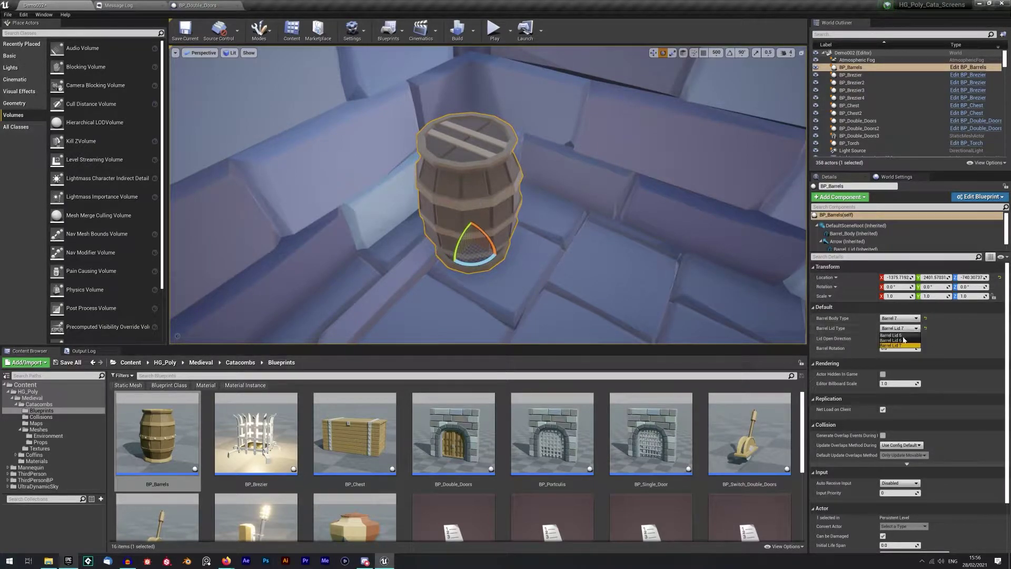
{"action": "left_click", "coordinate": [903, 341]}
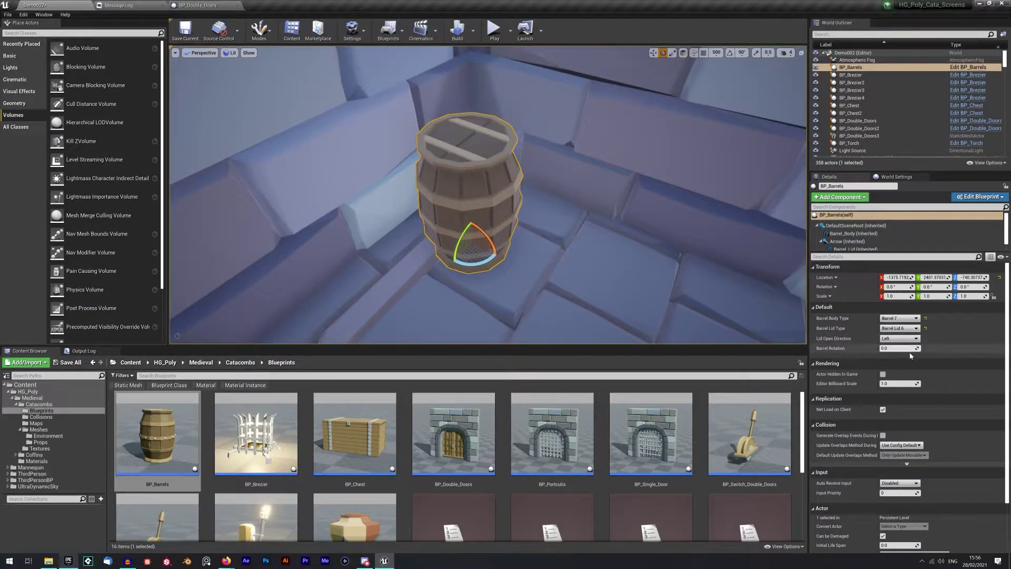
{"action": "left_click_drag", "start_coordinate": [887, 348], "coordinate": [930, 348]}
Step: Place BP_Vases on the floor next to the barrel on the staircase landing
{"action": "right_click_drag", "start_coordinate": [637, 247], "coordinate": [605, 237]}
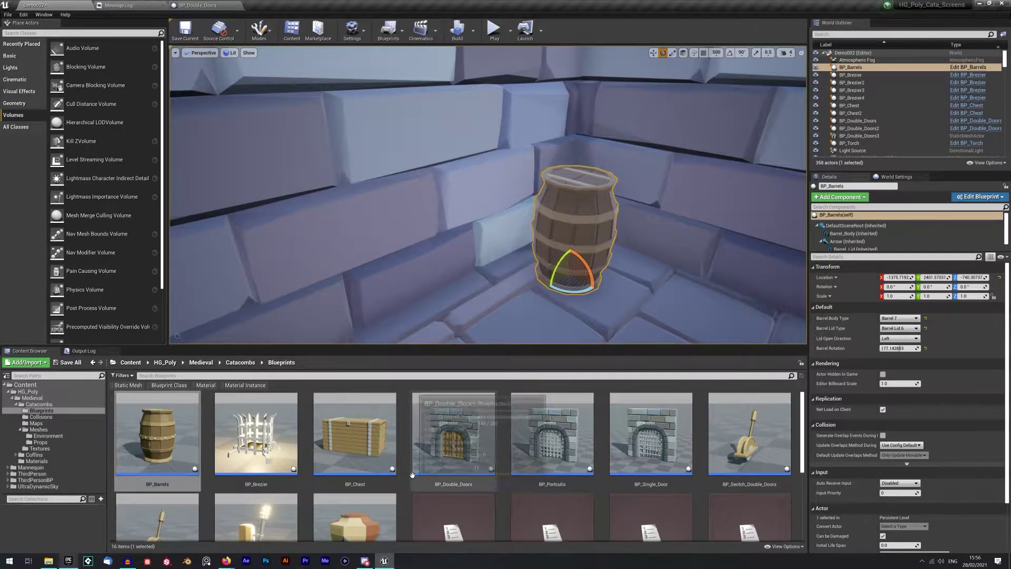
{"action": "scroll", "coordinate": [701, 451], "scroll_direction": "down", "scroll_amount": 1}
{"action": "left_click_drag", "start_coordinate": [354, 495], "coordinate": [490, 301]}
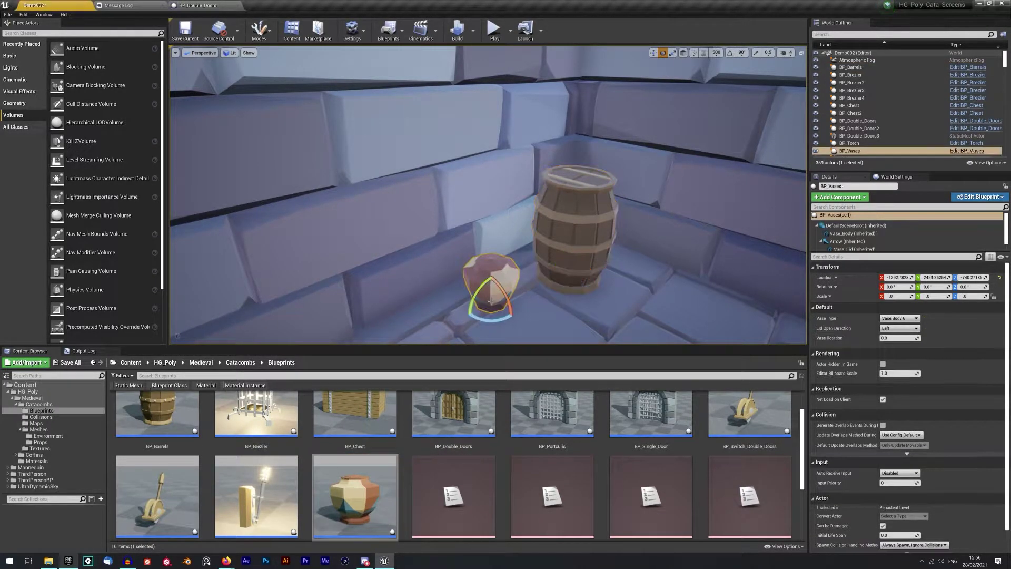
Step: Select the double doors in the main hall and enable their Doors Locked option
{"action": "mouse_move", "coordinate": [592, 276]}
{"action": "right_mouse_down"}
{"action": "mouse_move", "coordinate": [558, 284]}
{"action": "mouse_move", "coordinate": [527, 268]}
{"action": "mouse_move", "coordinate": [480, 270]}
{"action": "mouse_move", "coordinate": [610, 276]}
{"action": "right_mouse_up"}
{"action": "left_click", "coordinate": [610, 277]}
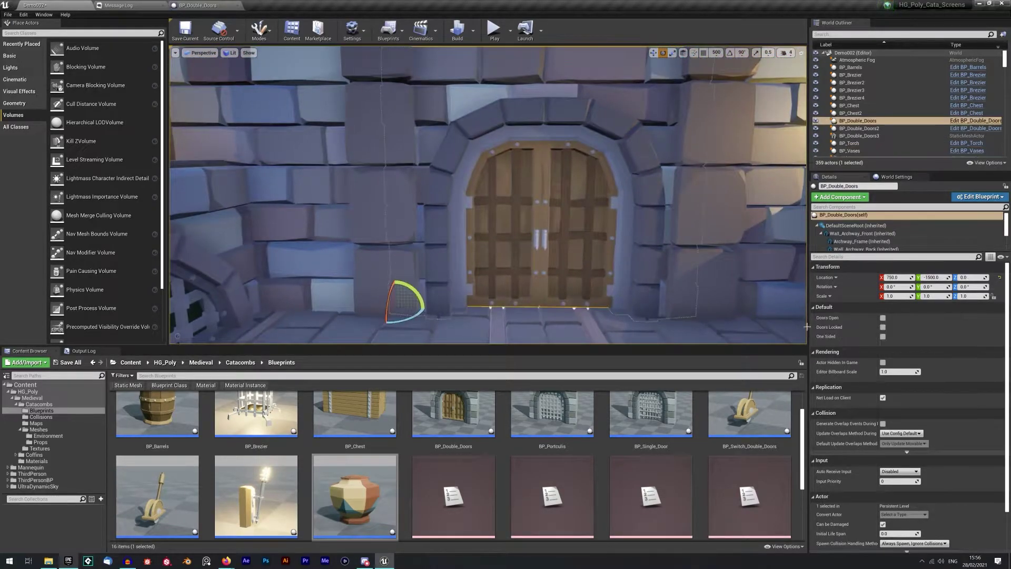
{"action": "left_click", "coordinate": [883, 327]}
Step: Place BP_Switch_Double_Doors on the floor beside the locked doors and assign BP_Double_Doors as its Door To Operate
{"action": "mouse_move", "coordinate": [640, 262]}
{"action": "right_mouse_down"}
{"action": "mouse_move", "coordinate": [643, 275]}
{"action": "mouse_move", "coordinate": [641, 266]}
{"action": "right_mouse_up"}
{"action": "left_click_drag", "start_coordinate": [749, 416], "coordinate": [395, 232]}
{"action": "scroll", "coordinate": [460, 239], "scroll_direction": "up", "scroll_amount": 3}
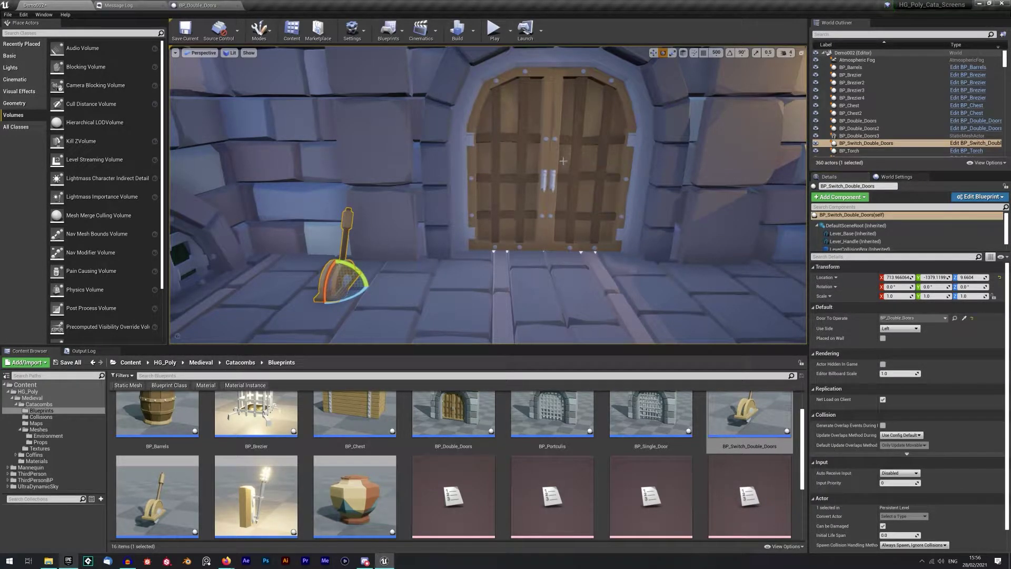
{"action": "mouse_move", "coordinate": [621, 217]}
{"action": "right_mouse_down"}
{"action": "mouse_move", "coordinate": [495, 221]}
{"action": "mouse_move", "coordinate": [629, 211]}
{"action": "right_mouse_up"}
{"action": "right_click_drag", "start_coordinate": [504, 218], "coordinate": [506, 218]}
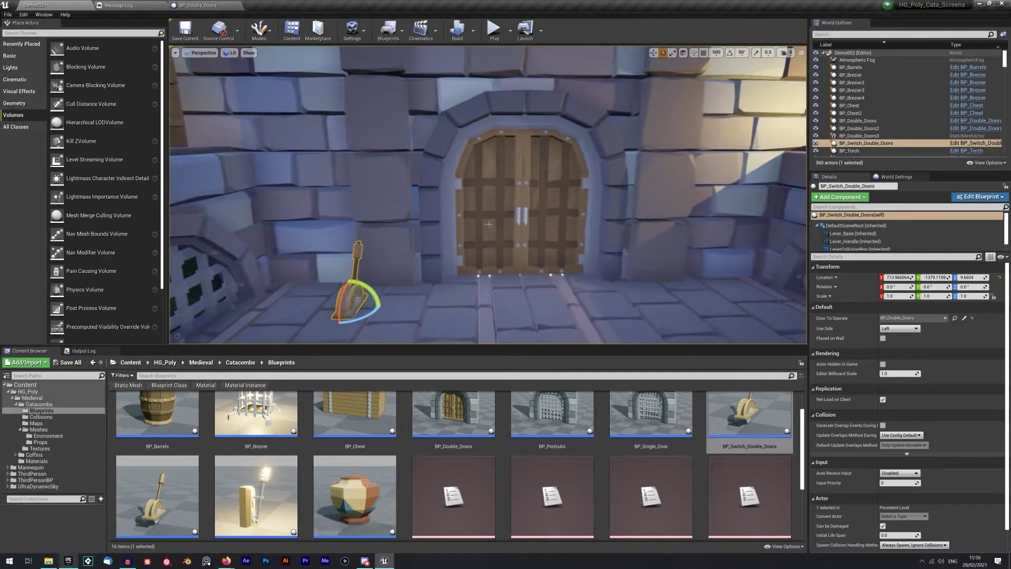
{"action": "scroll", "coordinate": [351, 435], "scroll_direction": "up", "scroll_amount": 2}
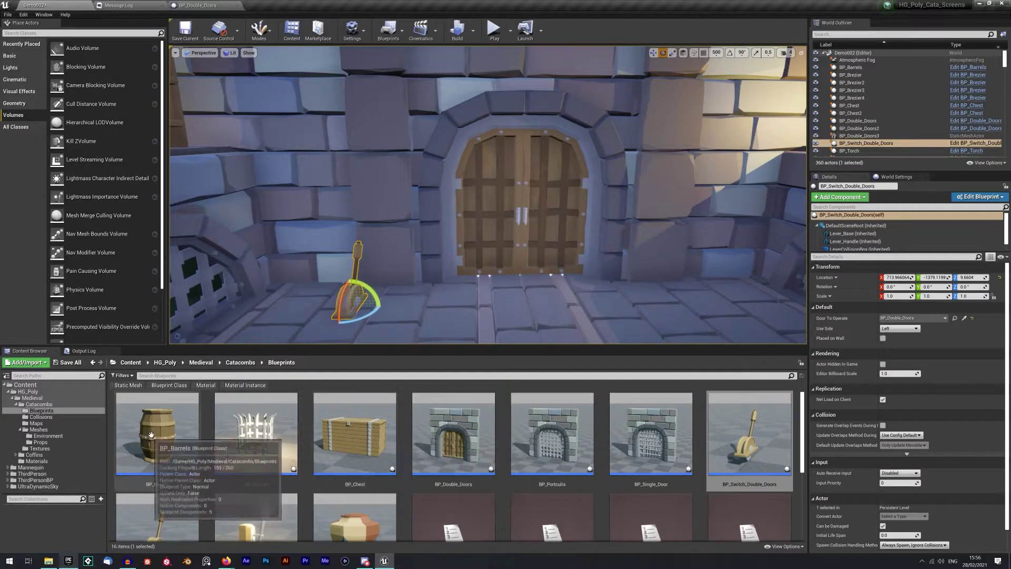
{"action": "right_click_drag", "start_coordinate": [490, 222], "coordinate": [495, 203]}
{"action": "right_click_drag", "start_coordinate": [582, 219], "coordinate": [583, 217]}
{"action": "left_click", "coordinate": [473, 31]}
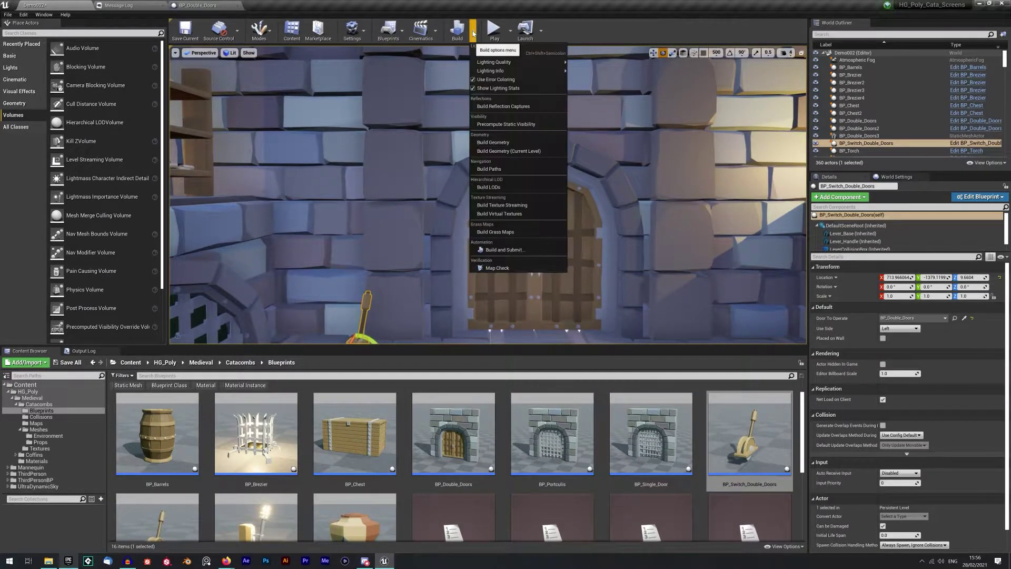
{"action": "left_click", "coordinate": [459, 30]}
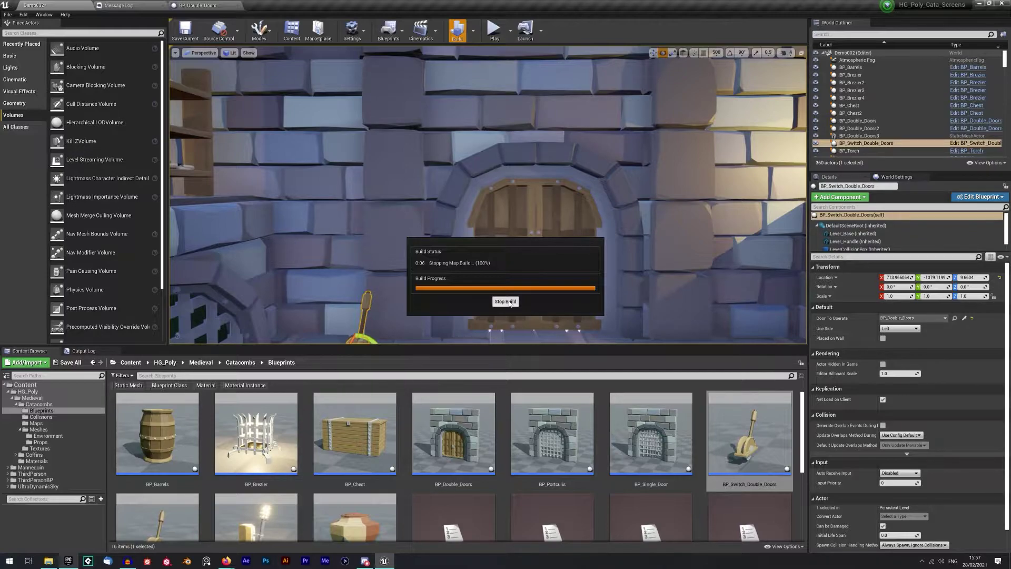
{"action": "double_click", "coordinate": [509, 301]}
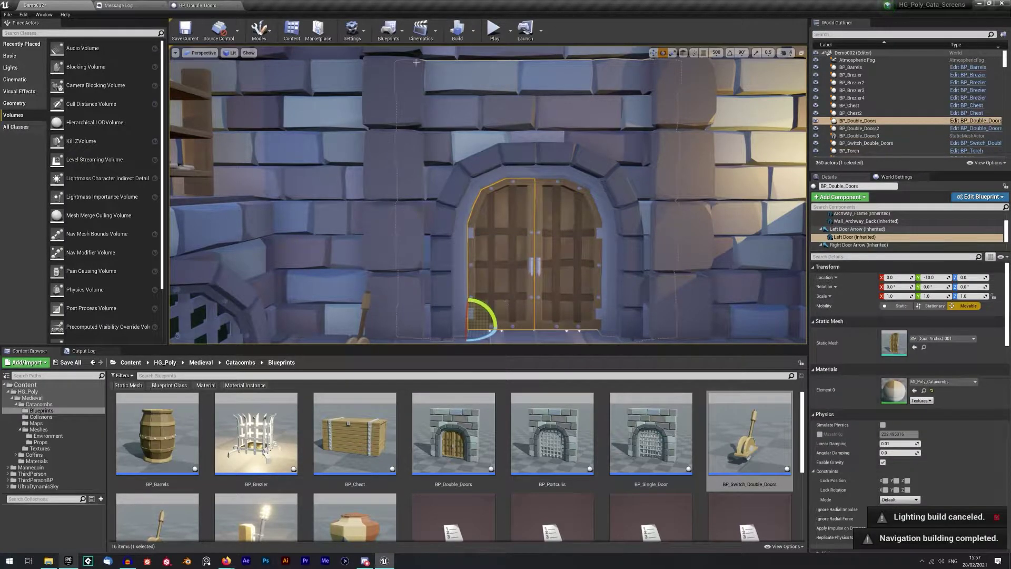
Step: Open the Level Blueprint, look over its event graph and close it again
{"action": "left_click", "coordinate": [390, 29]}
{"action": "mouse_move", "coordinate": [407, 74]}
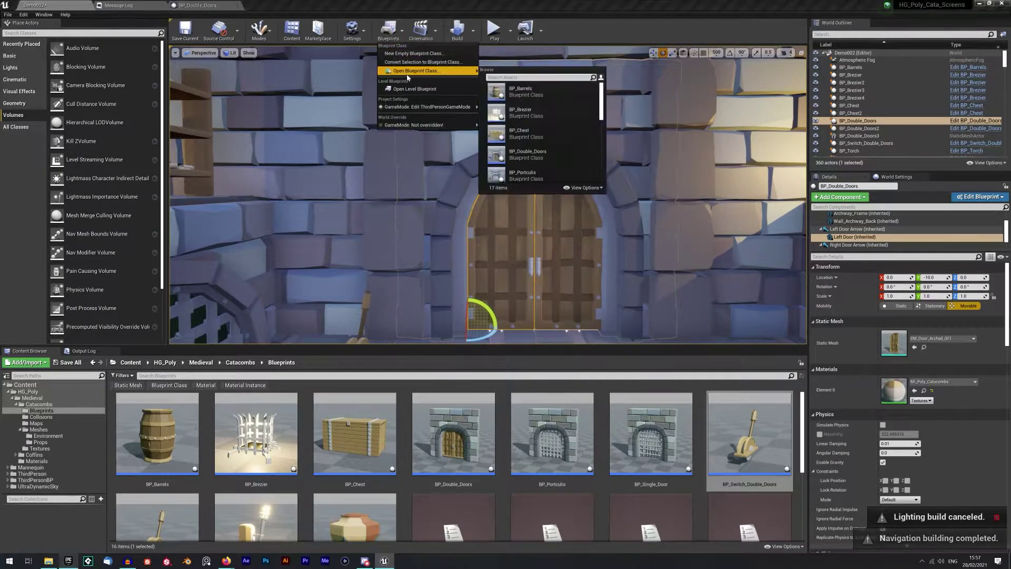
{"action": "key", "text": "ctrl+s"}
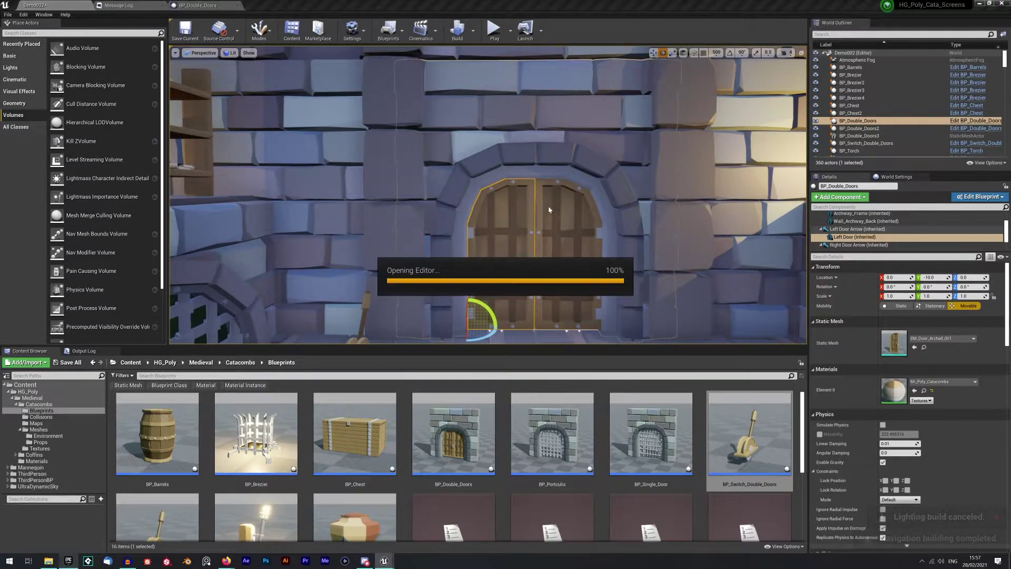
{"action": "scroll", "coordinate": [630, 184], "scroll_direction": "down", "scroll_amount": 5}
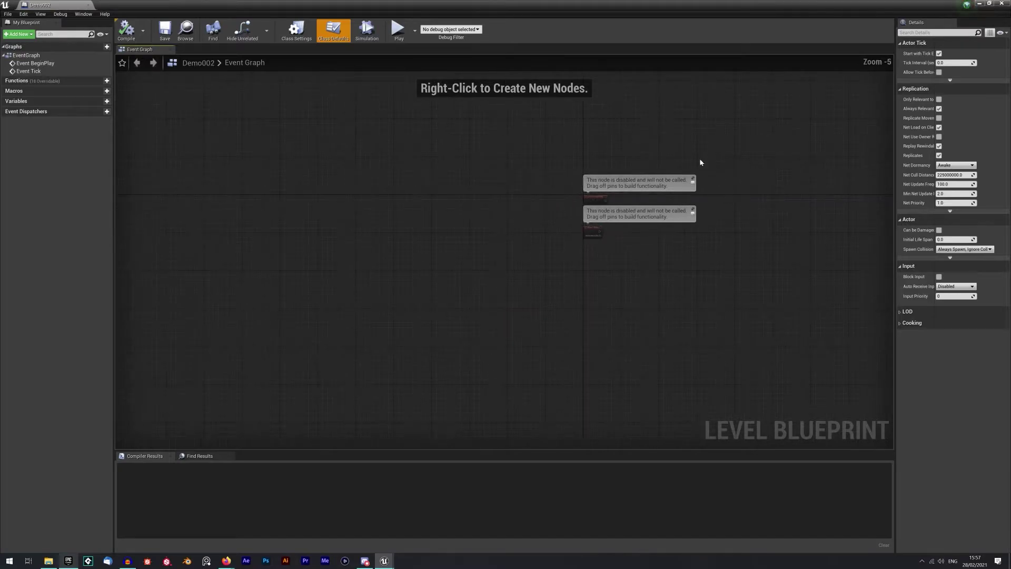
{"action": "left_click", "coordinate": [1004, 4]}
Step: Replace four SM_Wall_005c panels around the double-door side of the hall with the SM_Wall_005d mesh
{"action": "left_click", "coordinate": [555, 317]}
{"action": "right_click_drag", "start_coordinate": [555, 316], "coordinate": [586, 182]}
{"action": "left_click", "coordinate": [633, 164]}
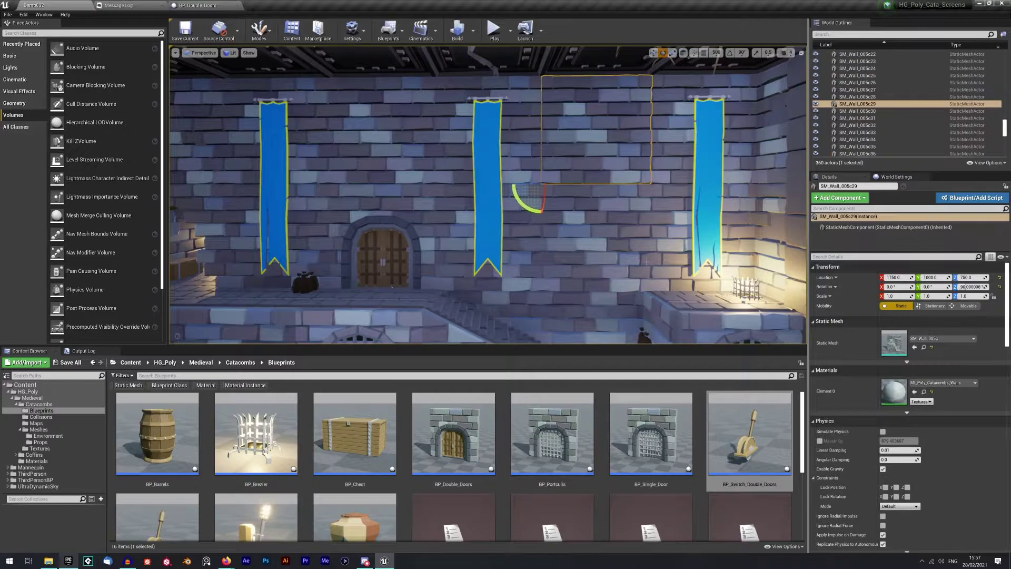
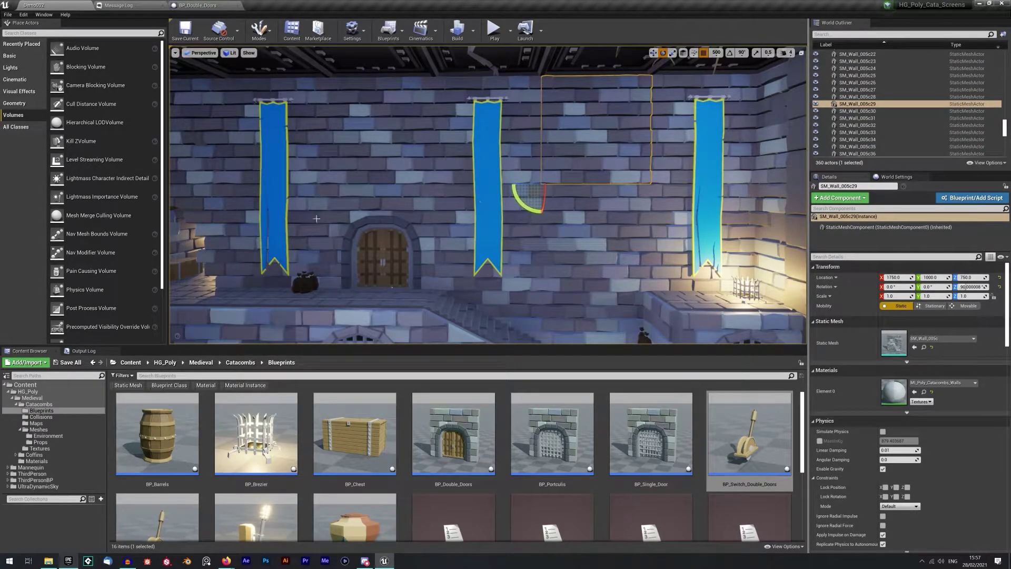
{"action": "left_click", "coordinate": [325, 209], "text": "ctrl"}
{"action": "right_click_drag", "start_coordinate": [420, 196], "coordinate": [364, 196]}
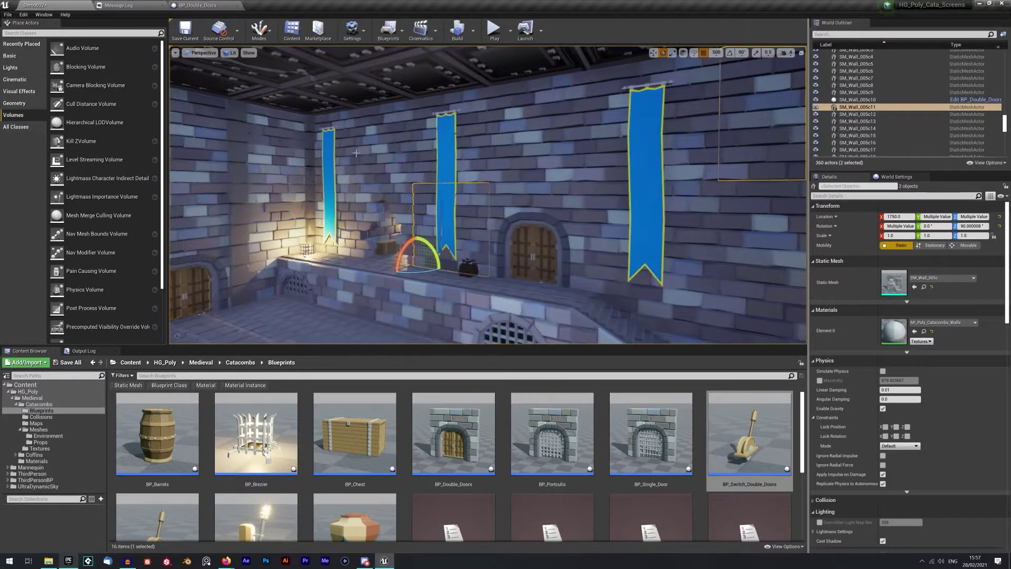
{"action": "left_click", "coordinate": [356, 153], "text": "ctrl"}
{"action": "left_click", "coordinate": [202, 143], "text": "ctrl"}
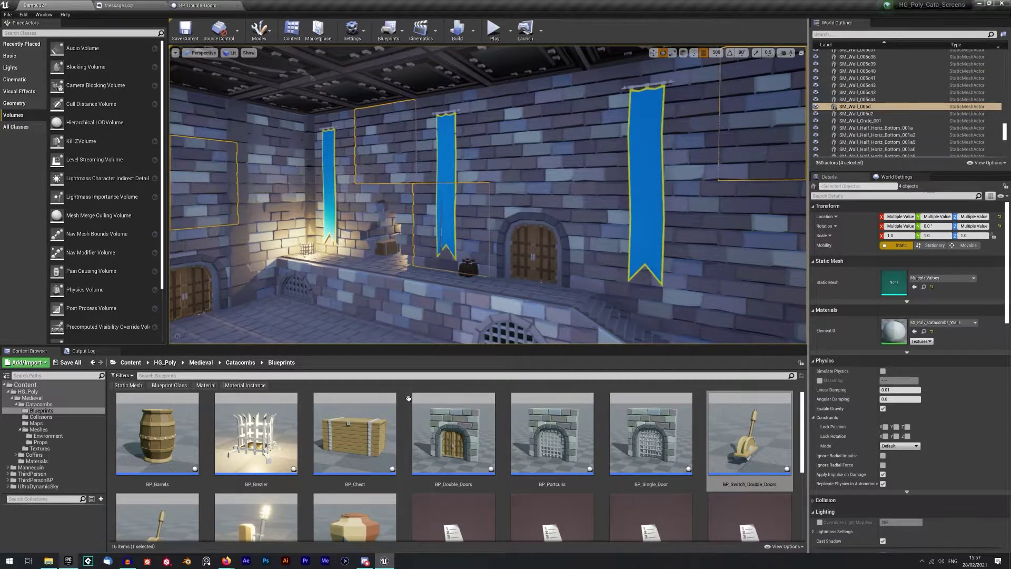
{"action": "key", "text": "ctrl+b"}
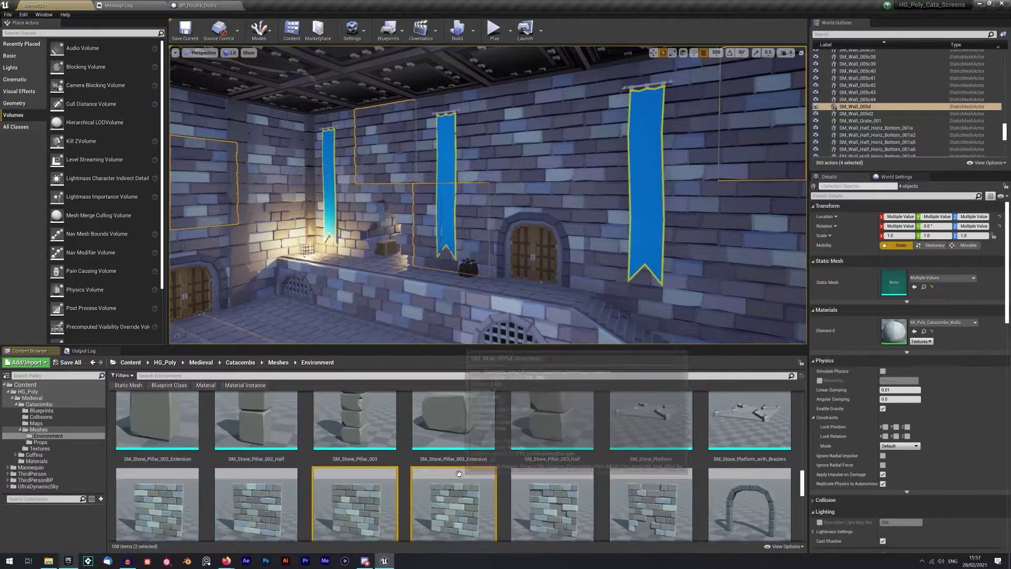
{"action": "left_click", "coordinate": [456, 495]}
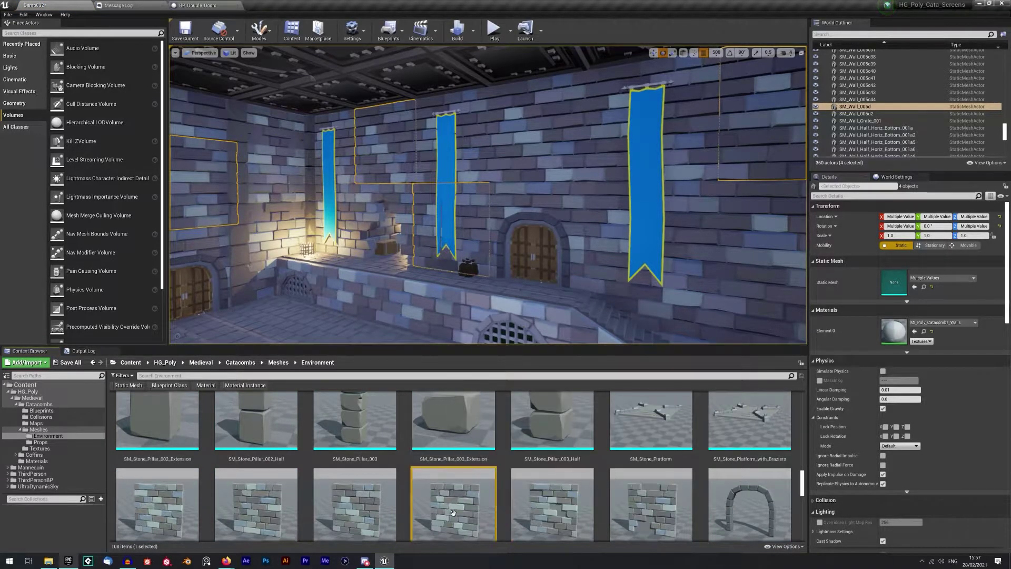
{"action": "right_click", "coordinate": [385, 136]}
{"action": "left_click", "coordinate": [446, 374]}
Step: Replace three upper wall panels behind the pillars on the opposite side with SM_Wall_005d
{"action": "right_click_drag", "start_coordinate": [548, 167], "coordinate": [337, 168]}
{"action": "left_click", "coordinate": [588, 165]}
{"action": "left_click", "coordinate": [387, 163], "text": "ctrl"}
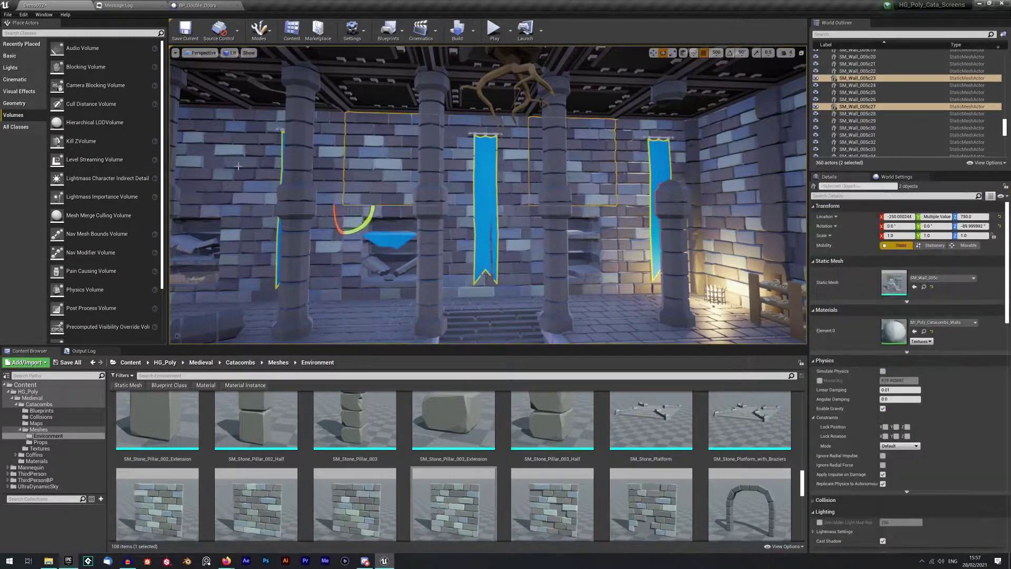
{"action": "left_click", "coordinate": [226, 169], "text": "ctrl"}
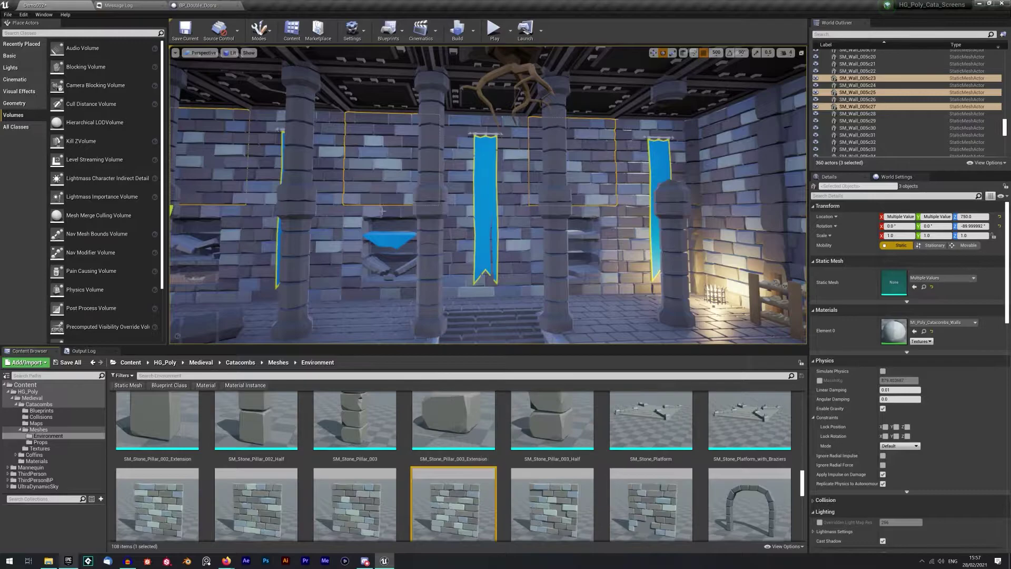
{"action": "right_click", "coordinate": [390, 184]}
{"action": "left_click", "coordinate": [434, 422]}
Step: Playtest the level from its default start point and end the session
{"action": "key", "text": "w"}
{"action": "right_click_drag", "start_coordinate": [584, 220], "coordinate": [458, 224]}
{"action": "right_click_drag", "start_coordinate": [563, 215], "coordinate": [637, 246]}
{"action": "left_click", "coordinate": [495, 30]}
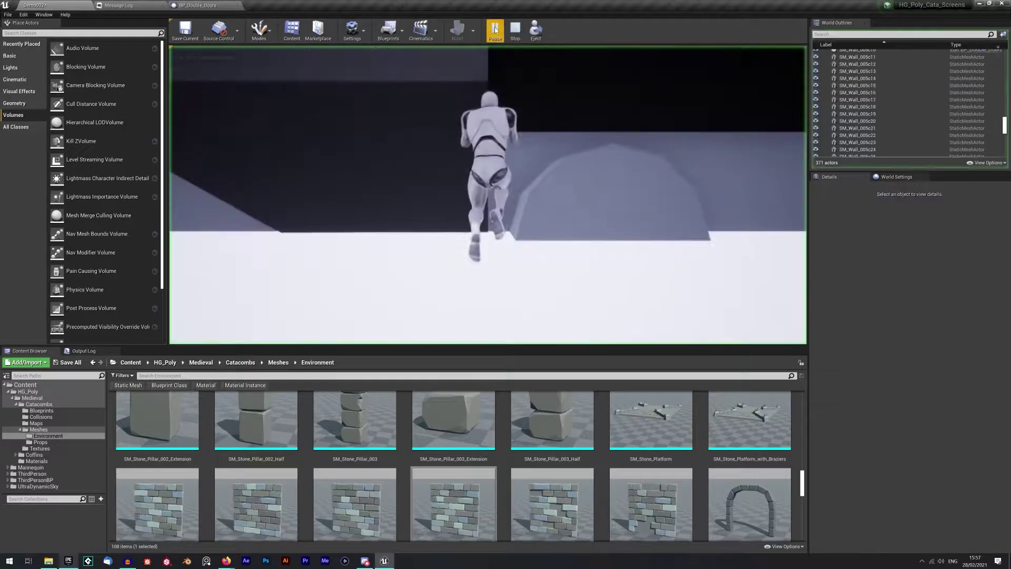
{"action": "left_click", "coordinate": [514, 30]}
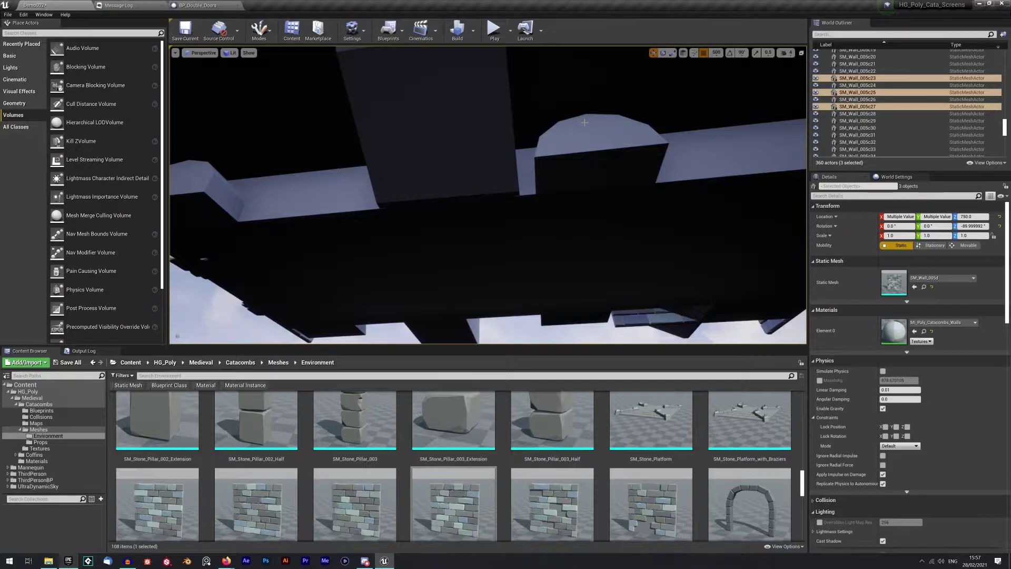
Step: Start a play session from a floor tile in the main hall and show it full screen
{"action": "left_click", "coordinate": [685, 224]}
{"action": "right_click_drag", "start_coordinate": [487, 195], "coordinate": [533, 208]}
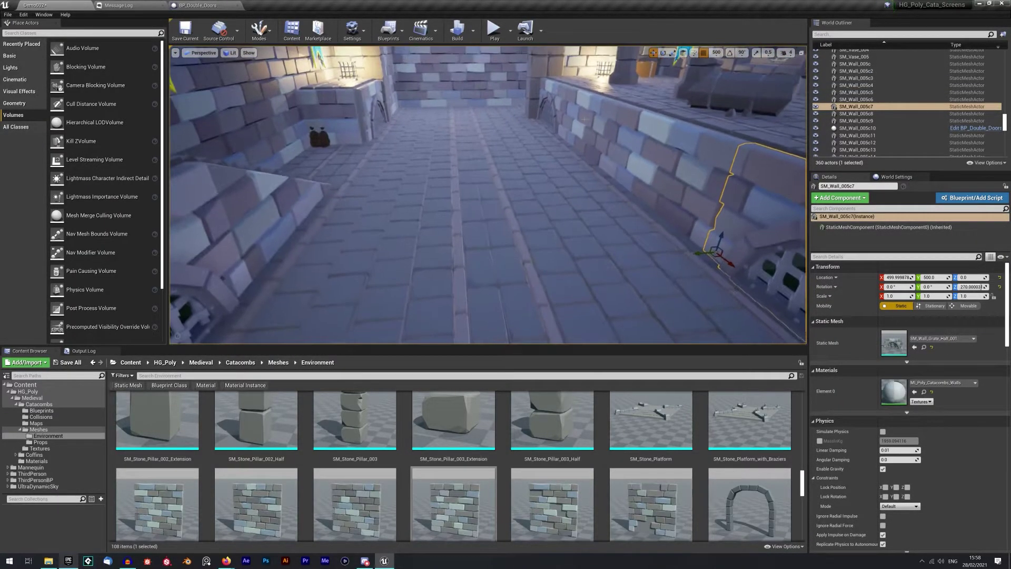
{"action": "left_click", "coordinate": [584, 120]}
{"action": "right_click", "coordinate": [522, 251]}
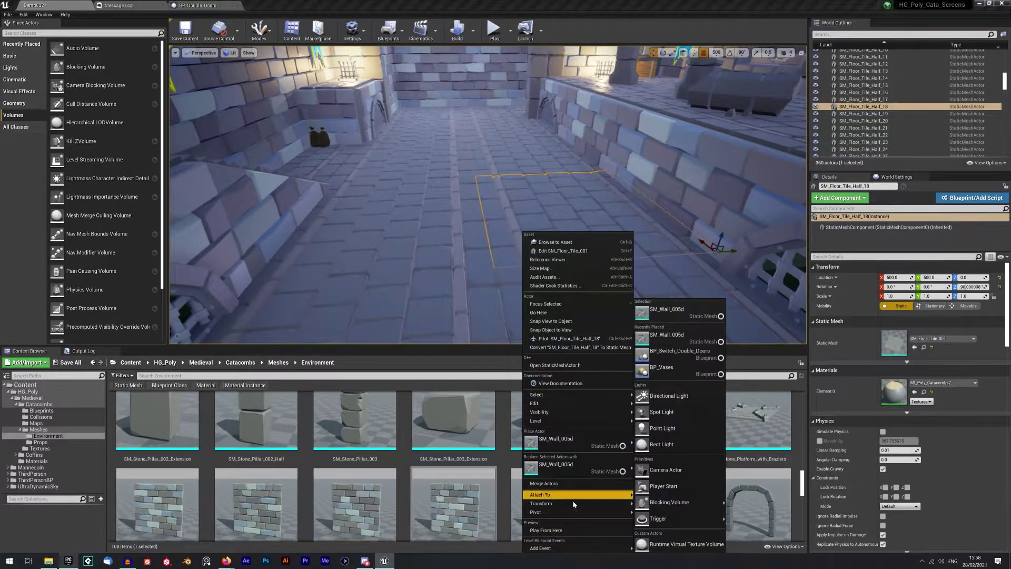
{"action": "left_click", "coordinate": [575, 529]}
{"action": "left_click", "coordinate": [560, 230]}
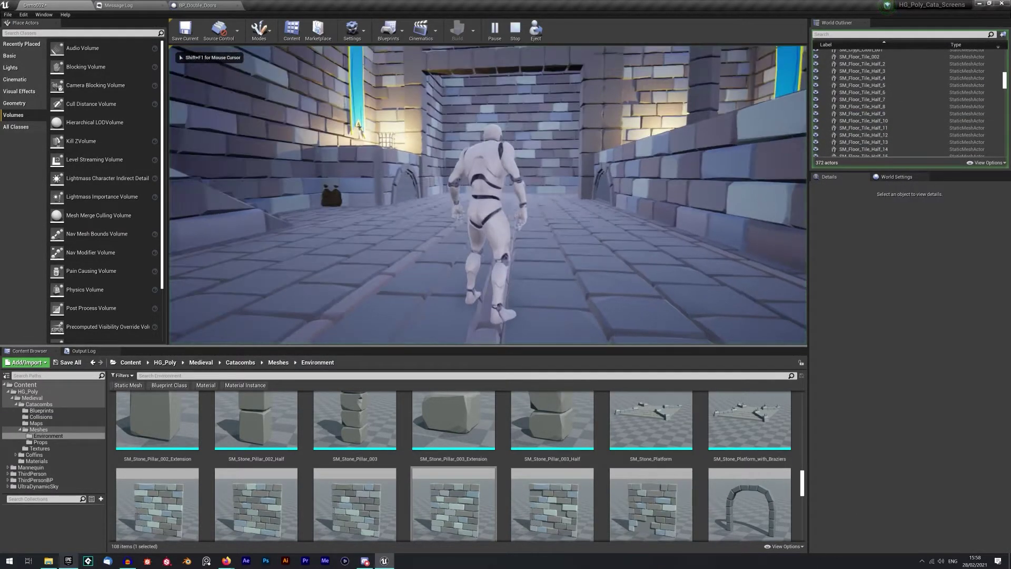
{"action": "key", "text": "F11"}
{"action": "left_click", "coordinate": [560, 230]}
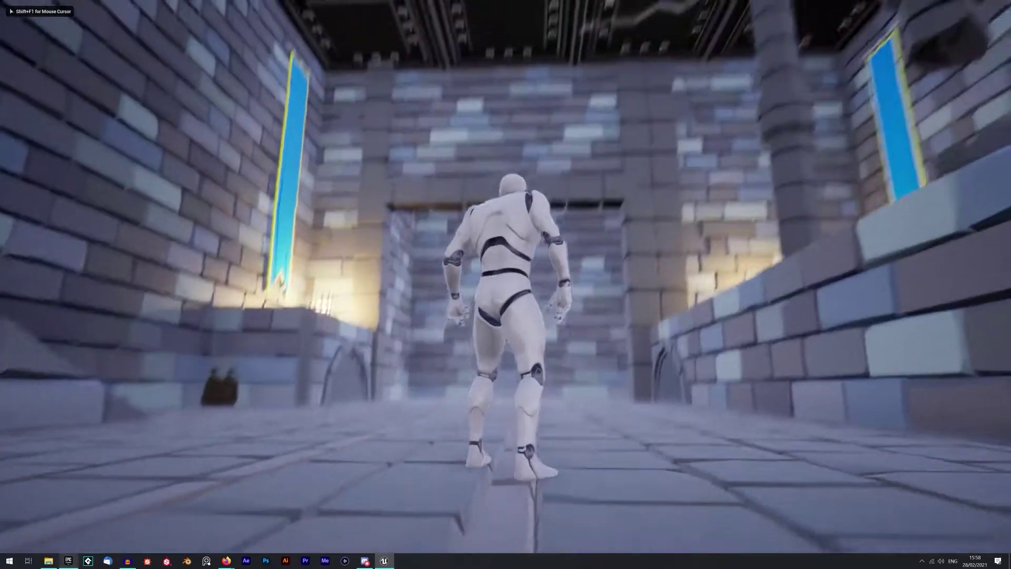
Step: Run the character through the hall, up the staircase to the landing and back down, and end the play session
{"action": "key", "text": "w"}
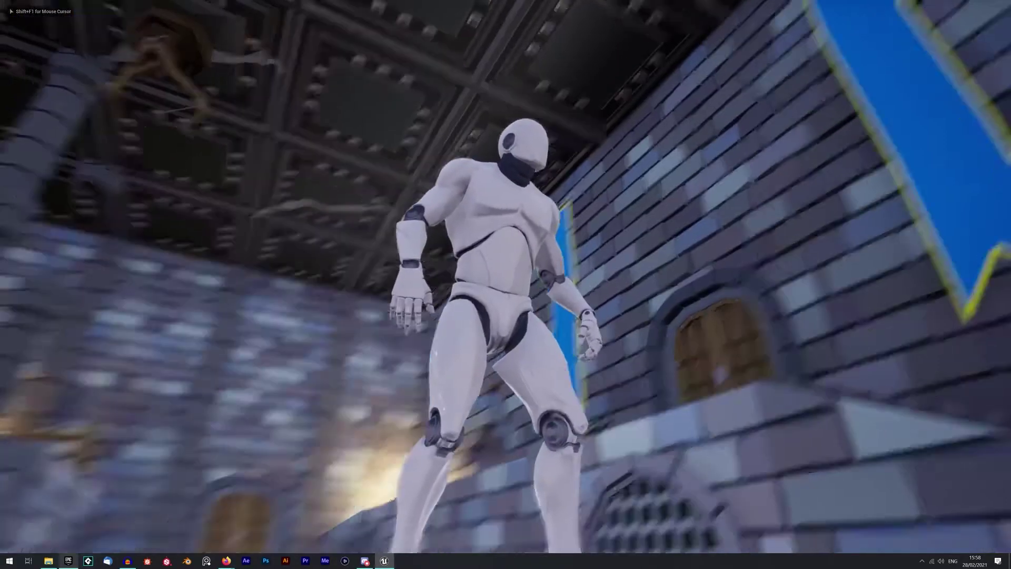
{"action": "key", "text": "w"}
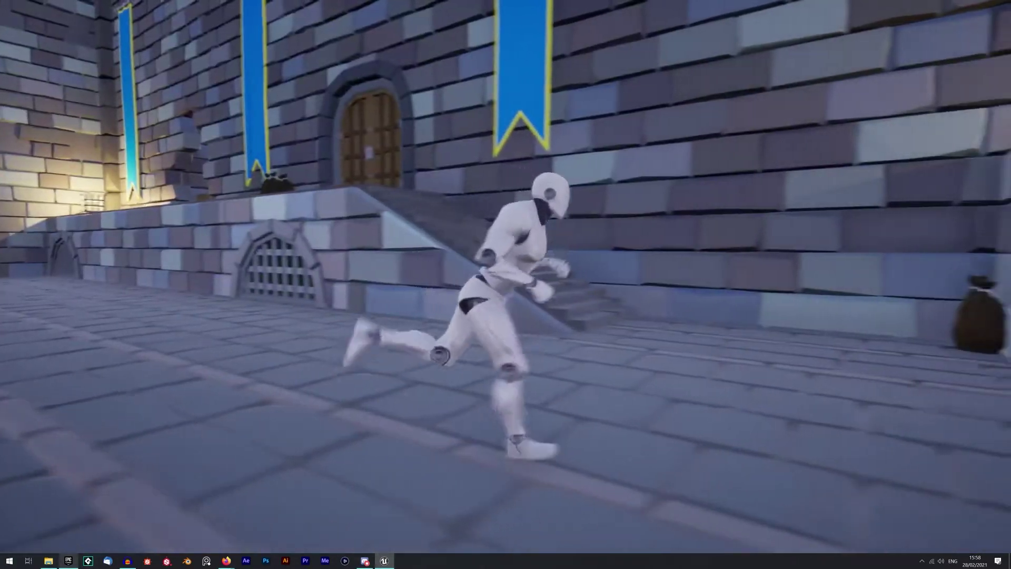
{"action": "key", "text": "w"}
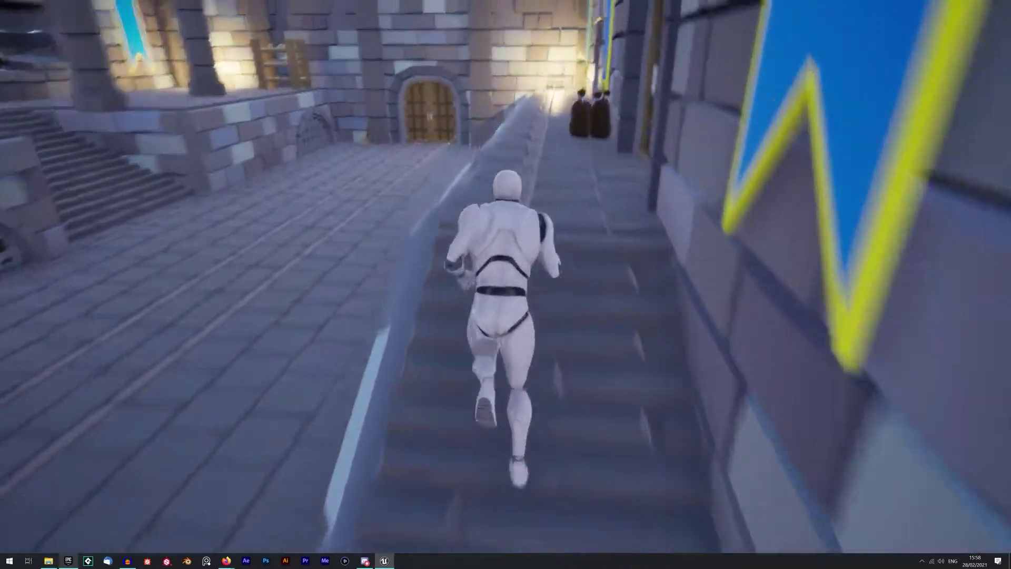
{"action": "key", "text": "w"}
{"action": "key", "text": "a"}
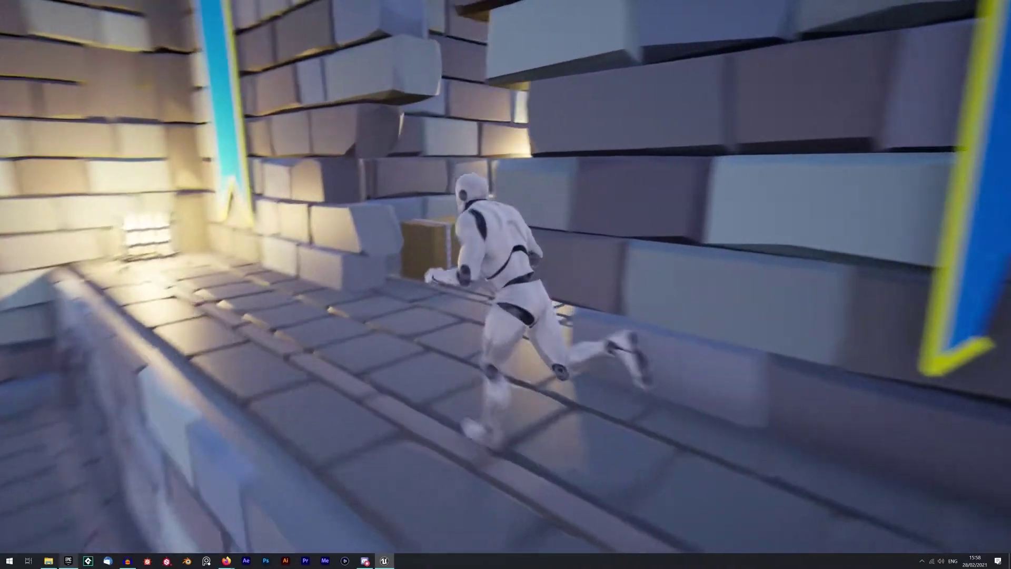
{"action": "key", "text": "w"}
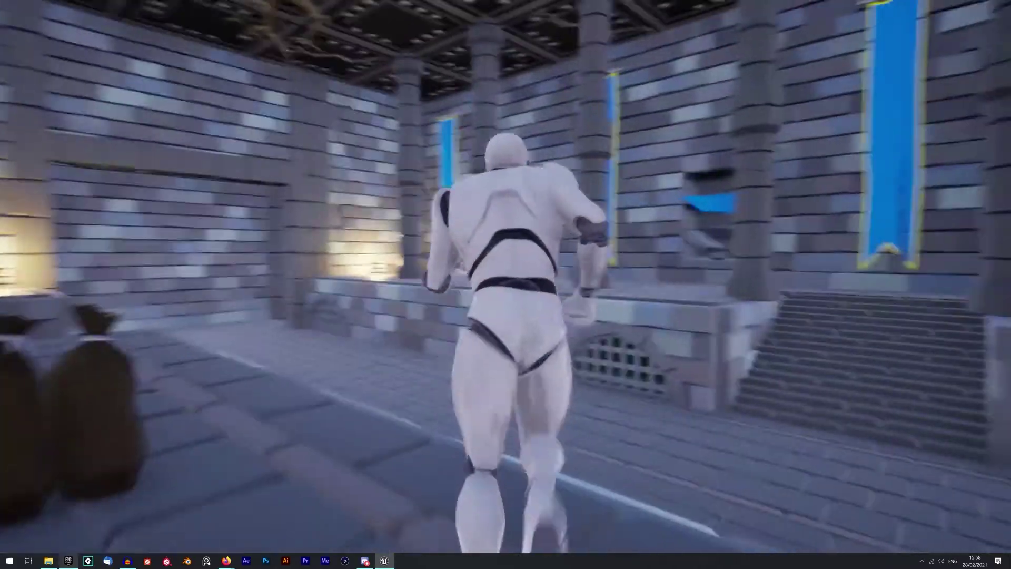
{"action": "key", "text": "space"}
{"action": "key", "text": "s"}
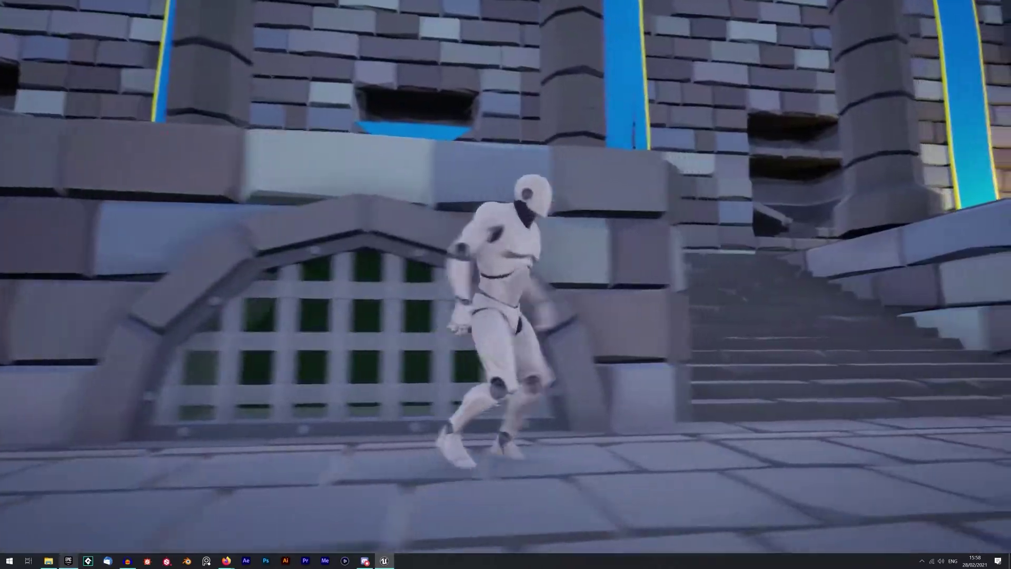
{"action": "key", "text": "d"}
{"action": "key", "text": "Escape"}
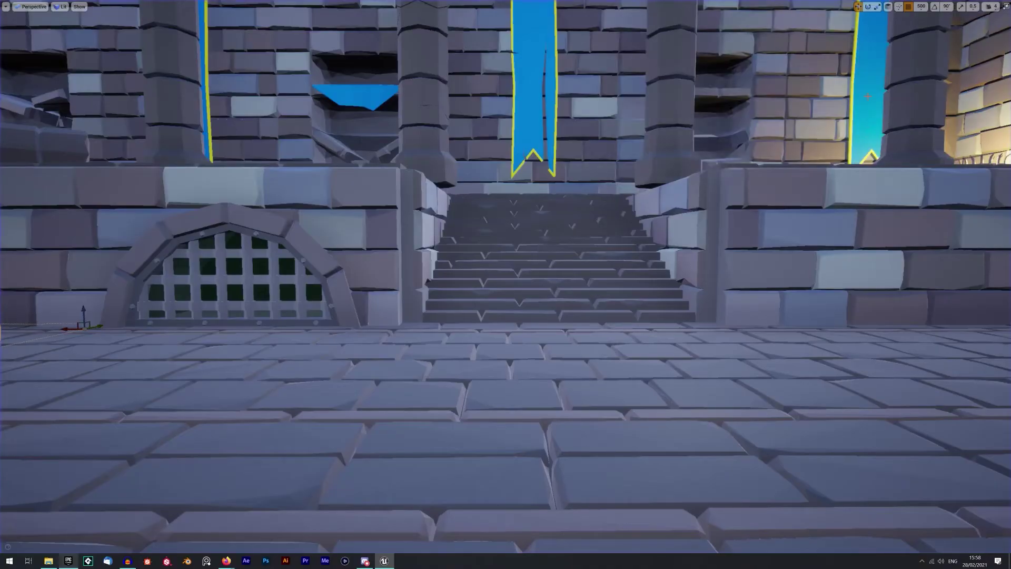
Step: Set the grid snap size to 250 and extend both pillars flanking the central staircase downward with flipped copies
{"action": "key", "text": "e"}
{"action": "mouse_move", "coordinate": [644, 204]}
{"action": "right_mouse_down"}
{"action": "mouse_move", "coordinate": [666, 200]}
{"action": "mouse_move", "coordinate": [644, 226]}
{"action": "mouse_move", "coordinate": [644, 203]}
{"action": "right_mouse_up"}
{"action": "key", "text": "s"}
{"action": "left_click", "coordinate": [644, 204]}
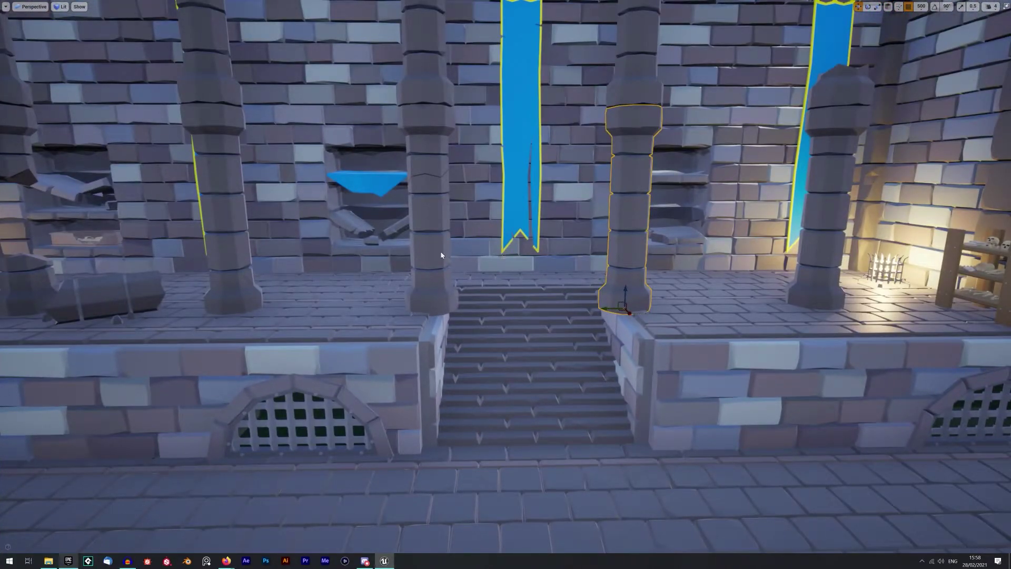
{"action": "left_click", "coordinate": [443, 277]}
{"action": "left_click", "coordinate": [626, 287]}
{"action": "left_click", "coordinate": [920, 8]}
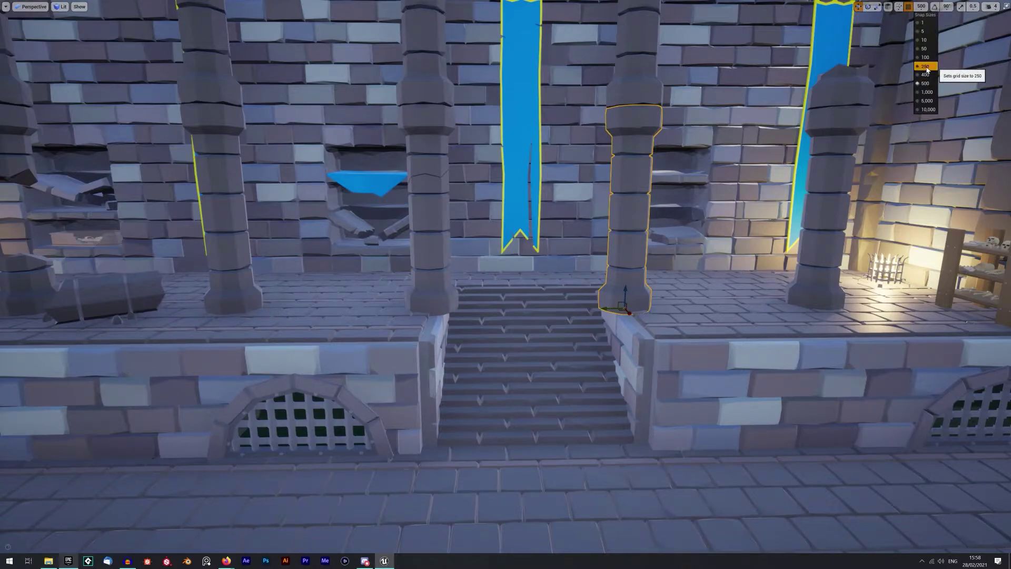
{"action": "left_click", "coordinate": [926, 67]}
{"action": "left_click_drag", "start_coordinate": [629, 312], "coordinate": [629, 391], "text": "alt"}
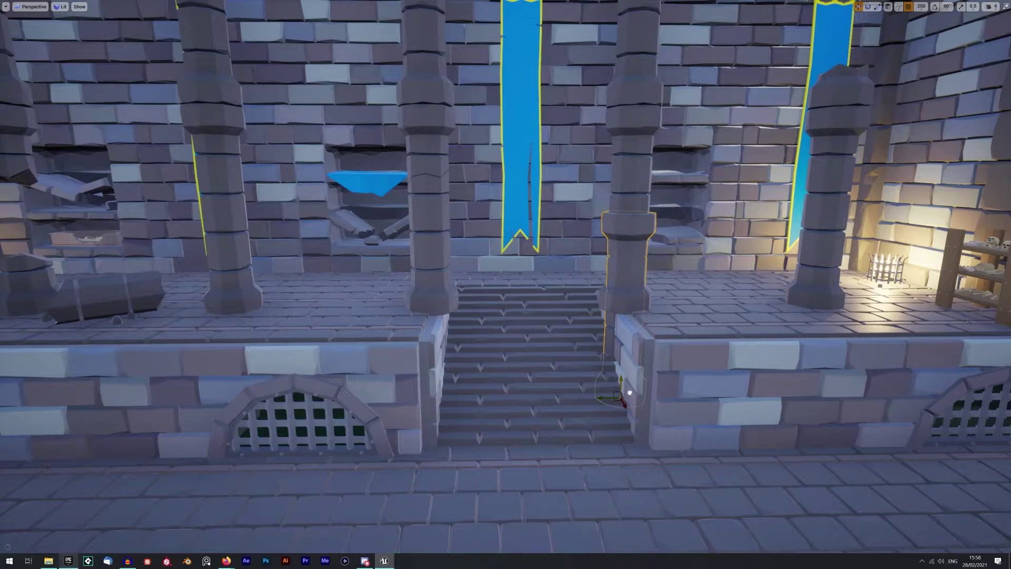
{"action": "left_click_drag", "start_coordinate": [629, 392], "coordinate": [664, 305], "text": "alt"}
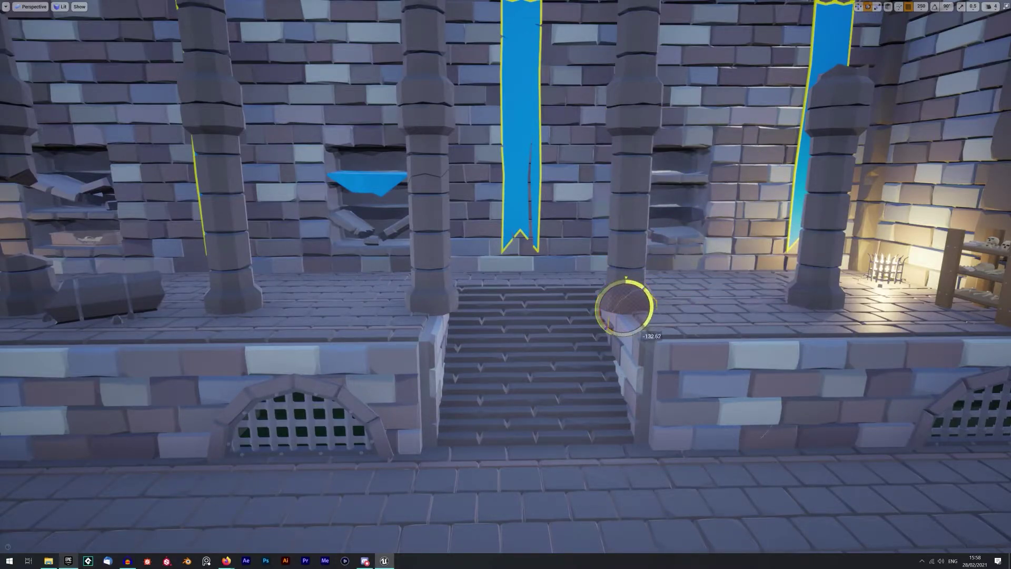
{"action": "key", "text": "ctrl+z"}
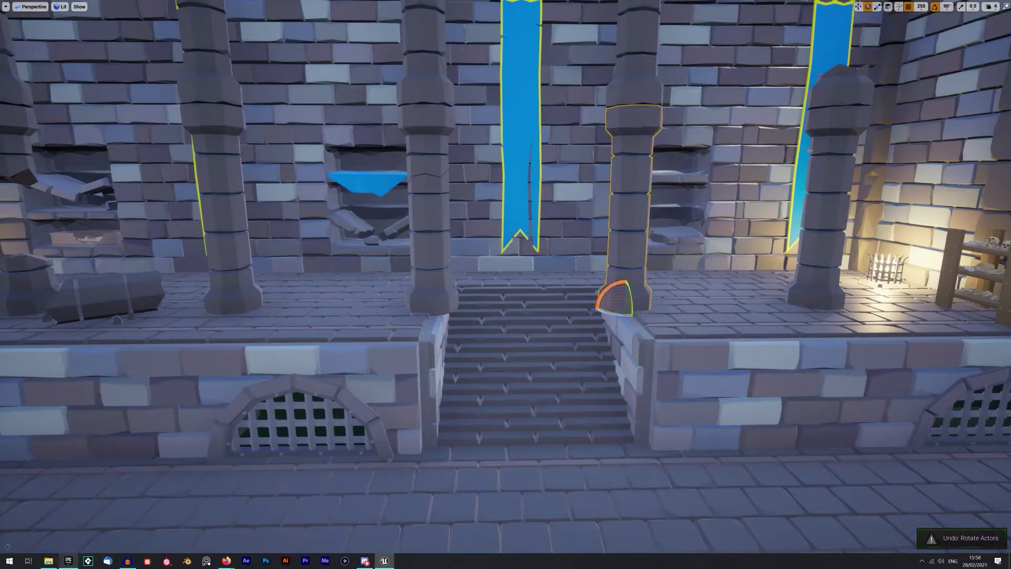
{"action": "left_click_drag", "start_coordinate": [608, 287], "coordinate": [604, 348]}
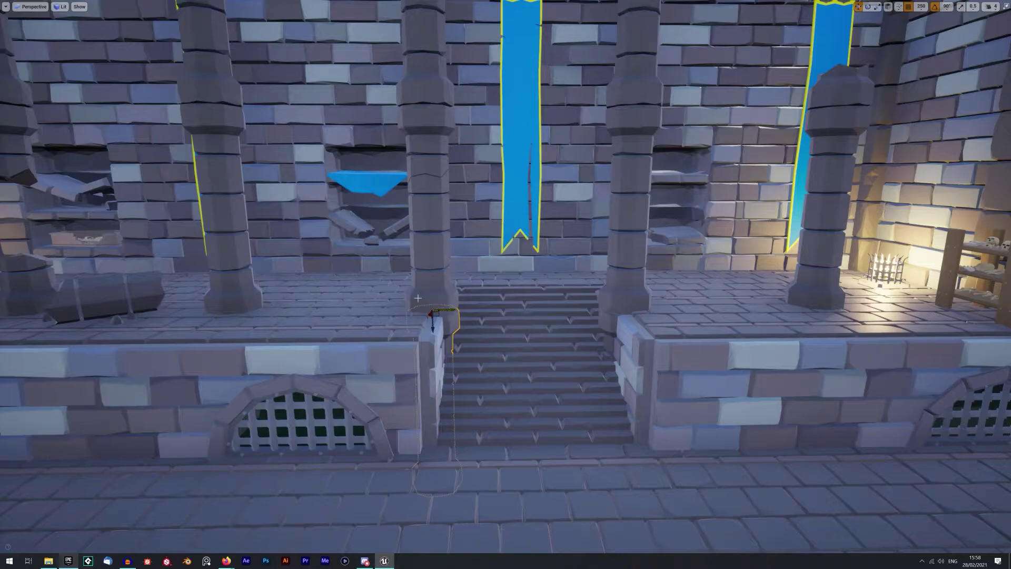
Step: Inspect the extended staircase pillars and the surrounding hall from several angles, including below the floor
{"action": "right_click_drag", "start_coordinate": [402, 300], "coordinate": [437, 303]}
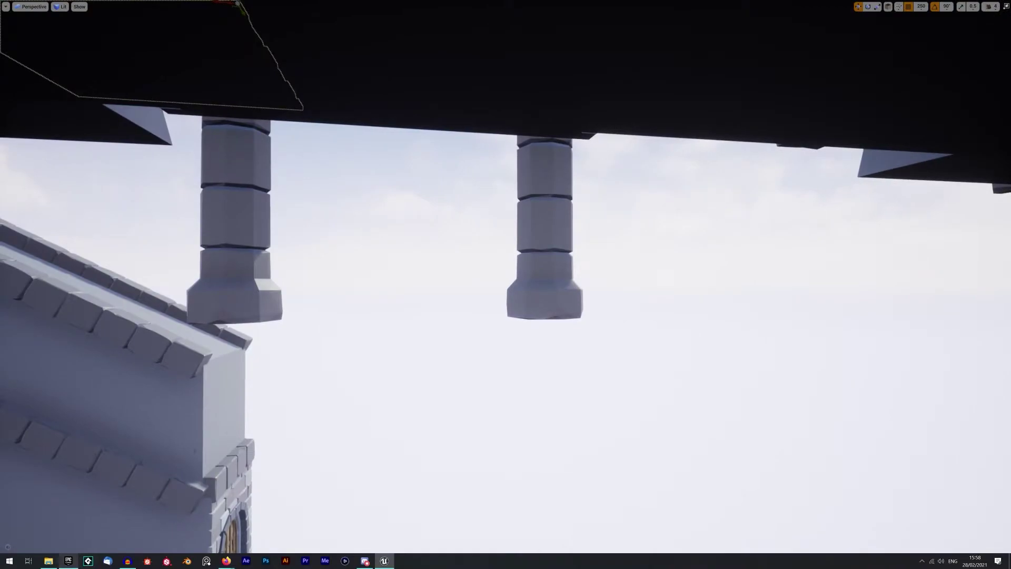
{"action": "mouse_move", "coordinate": [575, 298]}
{"action": "right_mouse_down"}
{"action": "mouse_move", "coordinate": [575, 337]}
{"action": "mouse_move", "coordinate": [575, 298]}
{"action": "right_mouse_up"}
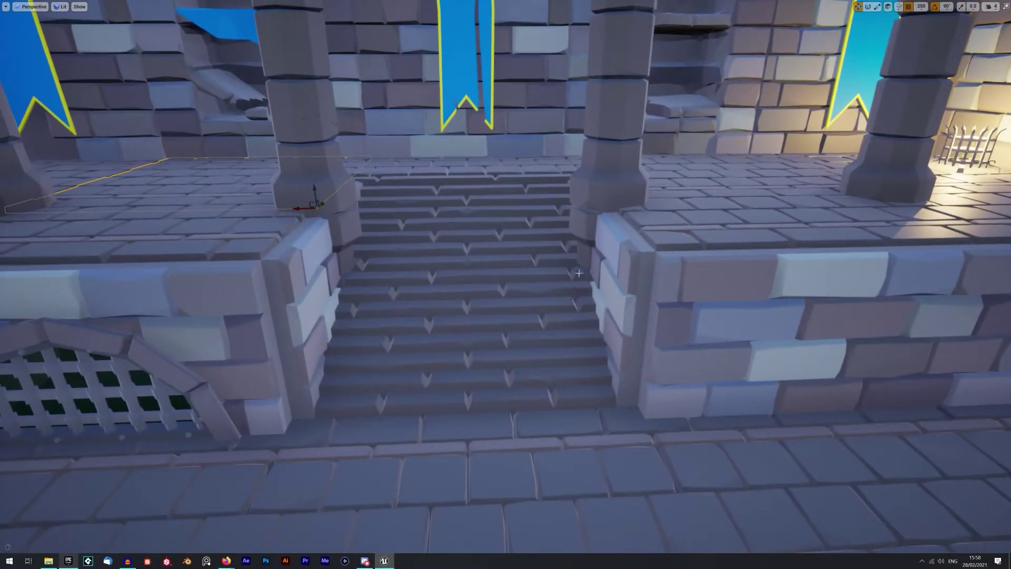
{"action": "mouse_move", "coordinate": [534, 245]}
{"action": "right_mouse_down"}
{"action": "mouse_move", "coordinate": [532, 234]}
{"action": "mouse_move", "coordinate": [547, 237]}
{"action": "right_mouse_up"}
{"action": "mouse_move", "coordinate": [632, 233]}
{"action": "right_mouse_down"}
{"action": "mouse_move", "coordinate": [553, 235]}
{"action": "mouse_move", "coordinate": [632, 233]}
{"action": "right_mouse_up"}
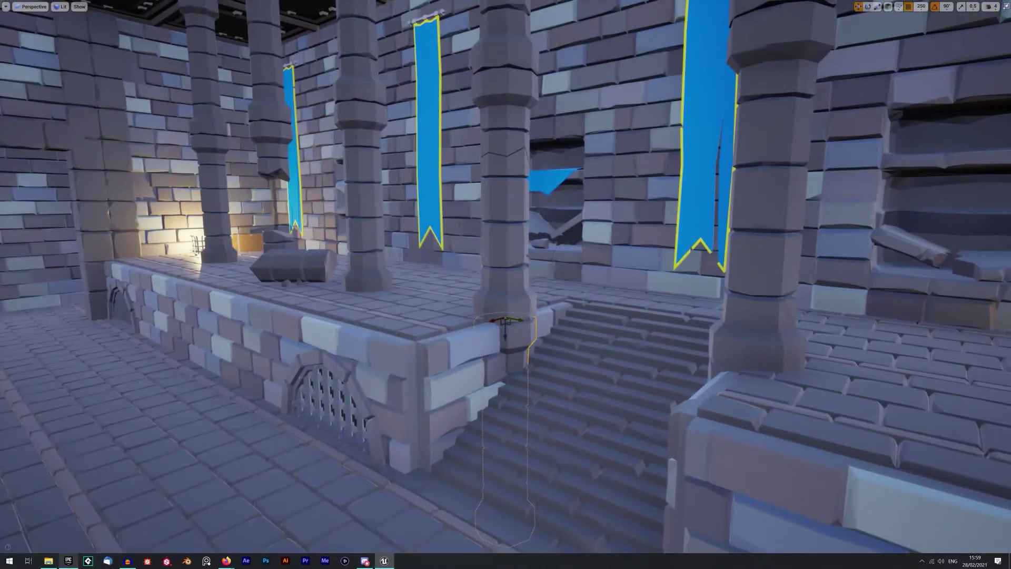
{"action": "right_click_drag", "start_coordinate": [511, 306], "coordinate": [430, 300]}
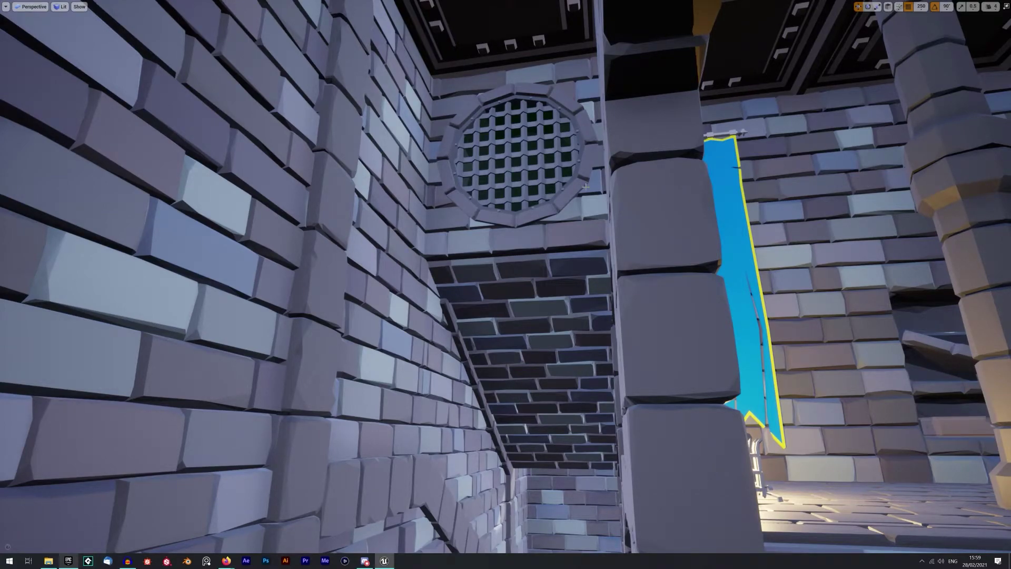
Step: Leave the full-screen view and save the Demo002 level together with Demo002_BuiltData
{"action": "key", "text": "F11"}
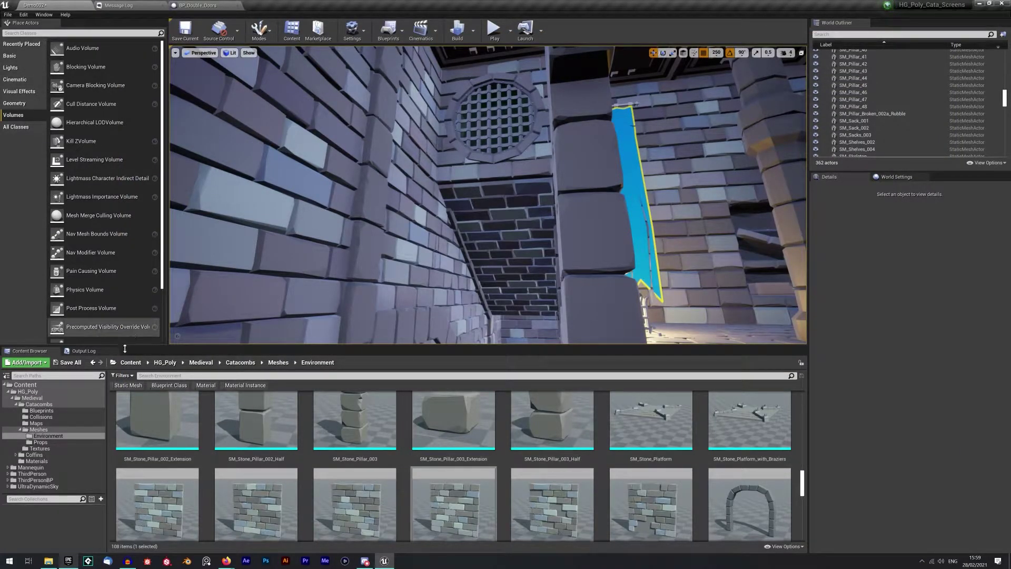
{"action": "left_click", "coordinate": [68, 363]}
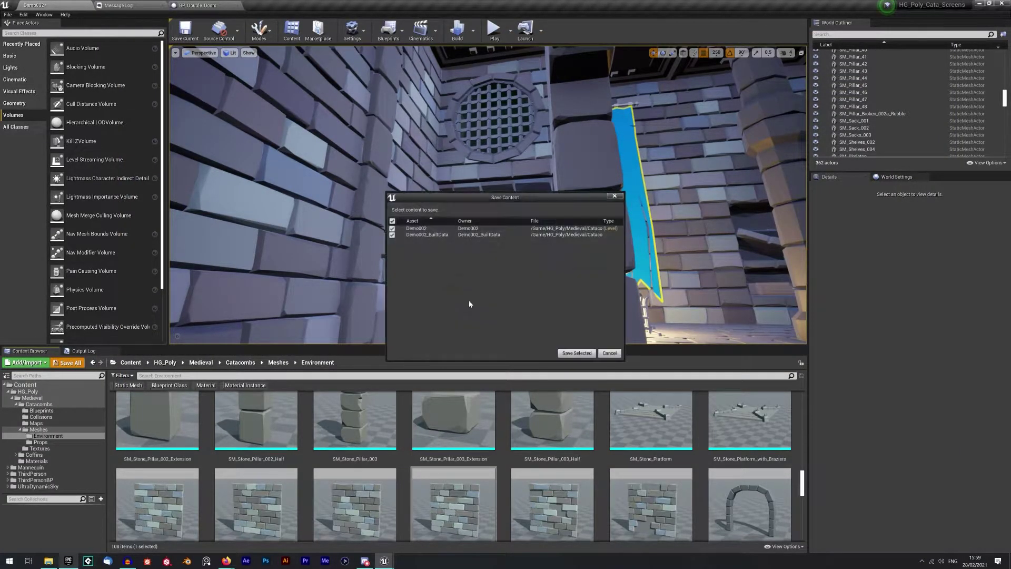
{"action": "left_click", "coordinate": [579, 353]}
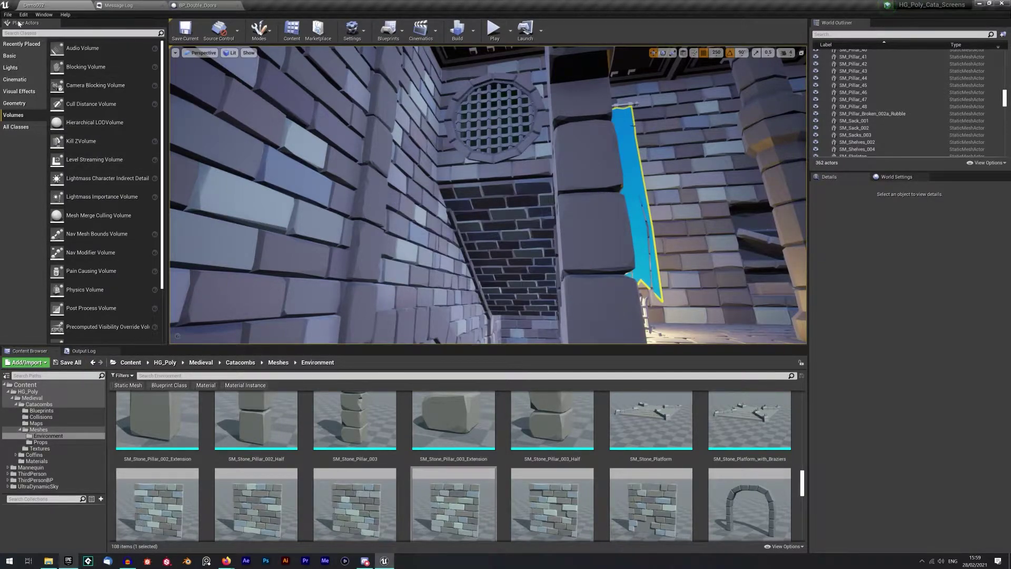
Step: Open the recent Demo level and return to the Demo002 level
{"action": "left_click", "coordinate": [8, 14]}
{"action": "mouse_move", "coordinate": [58, 241]}
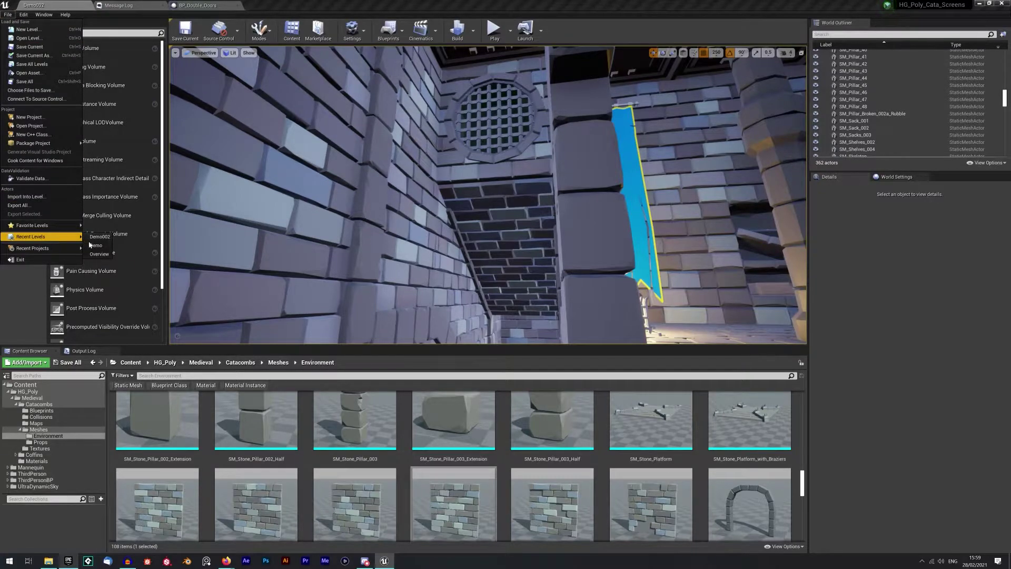
{"action": "left_click", "coordinate": [96, 246]}
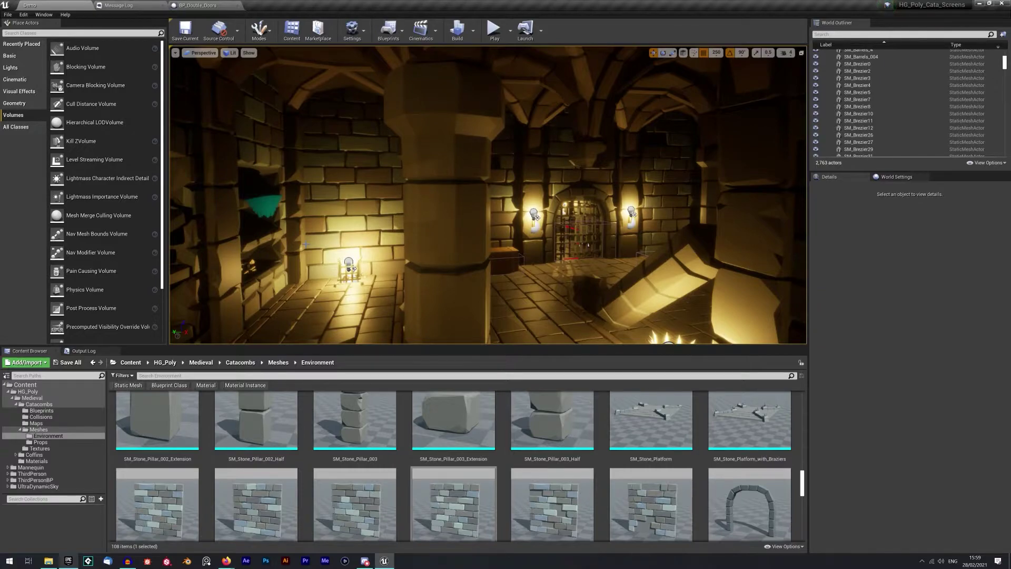
{"action": "left_click", "coordinate": [8, 15]}
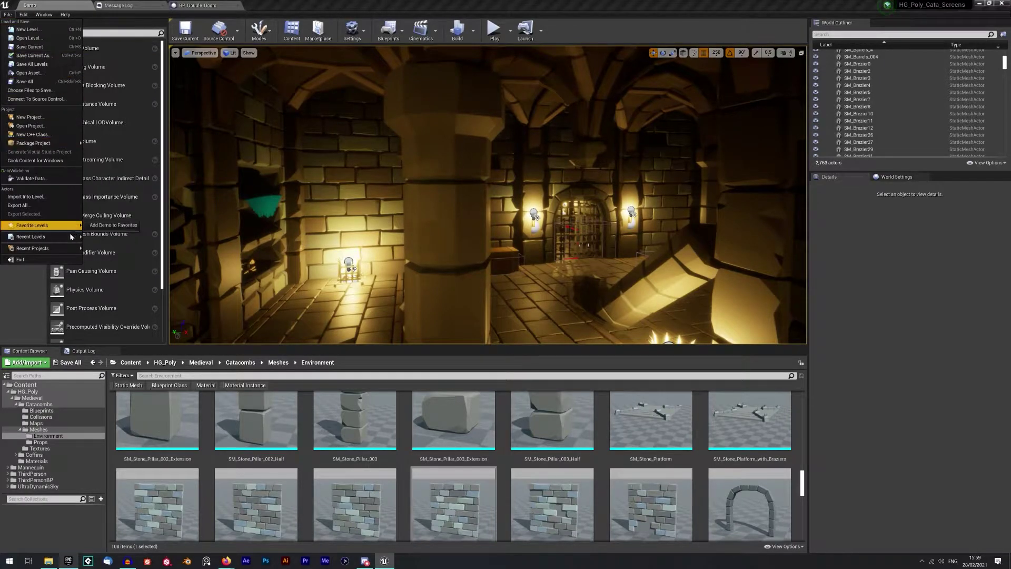
{"action": "mouse_move", "coordinate": [63, 237]}
{"action": "left_click", "coordinate": [100, 246]}
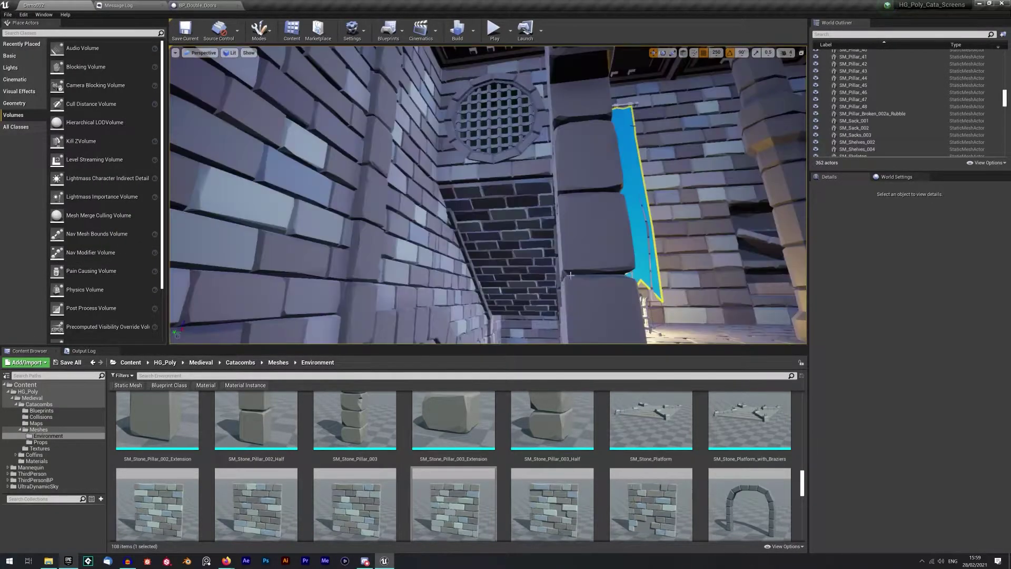
Step: Select the brick wall piece above the wooden double door and open its assigned Catacombs wall material instance beside the level view
{"action": "right_click_drag", "start_coordinate": [604, 205], "coordinate": [790, 222]}
{"action": "key", "text": "w"}
{"action": "mouse_move", "coordinate": [639, 170]}
{"action": "right_mouse_down"}
{"action": "mouse_move", "coordinate": [573, 172]}
{"action": "mouse_move", "coordinate": [639, 170]}
{"action": "right_mouse_up"}
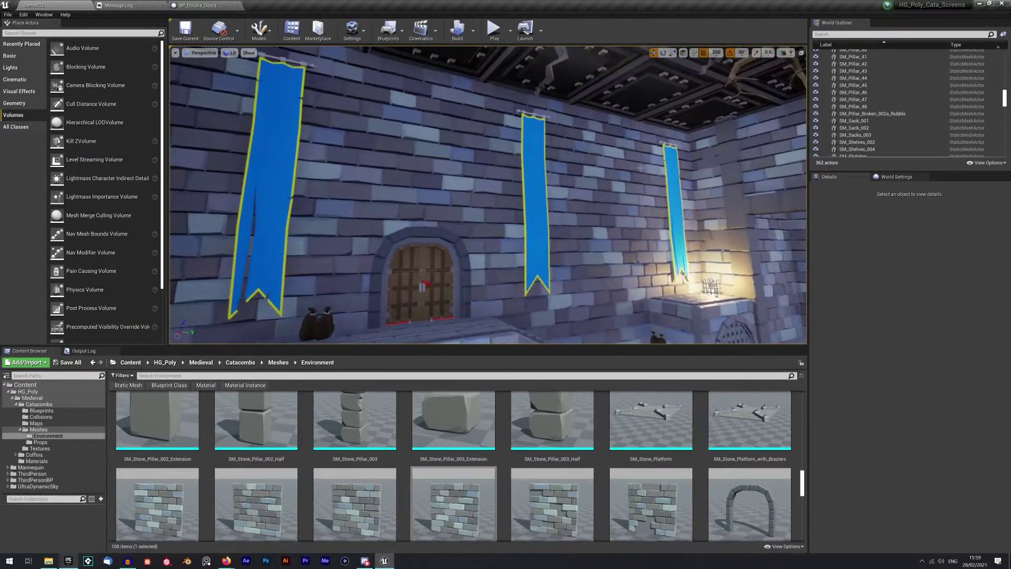
{"action": "scroll", "coordinate": [694, 158], "scroll_direction": "up", "scroll_amount": 5}
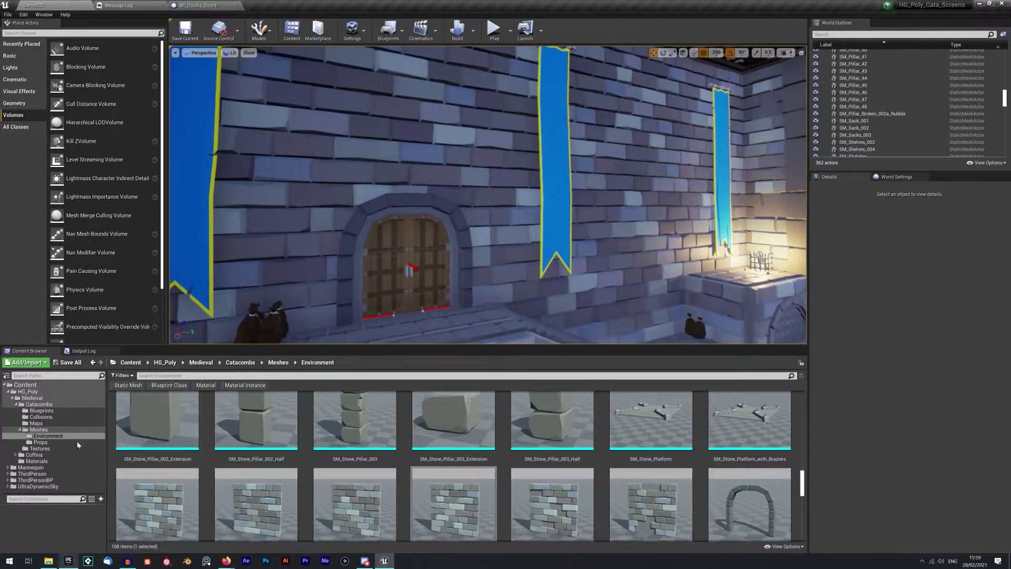
{"action": "left_click", "coordinate": [358, 116]}
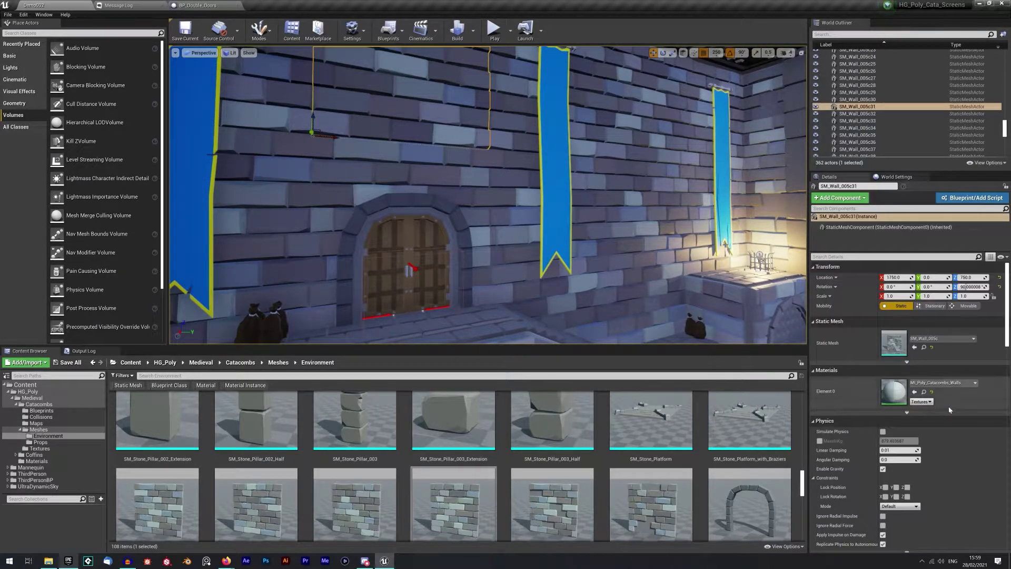
{"action": "left_click", "coordinate": [919, 392]}
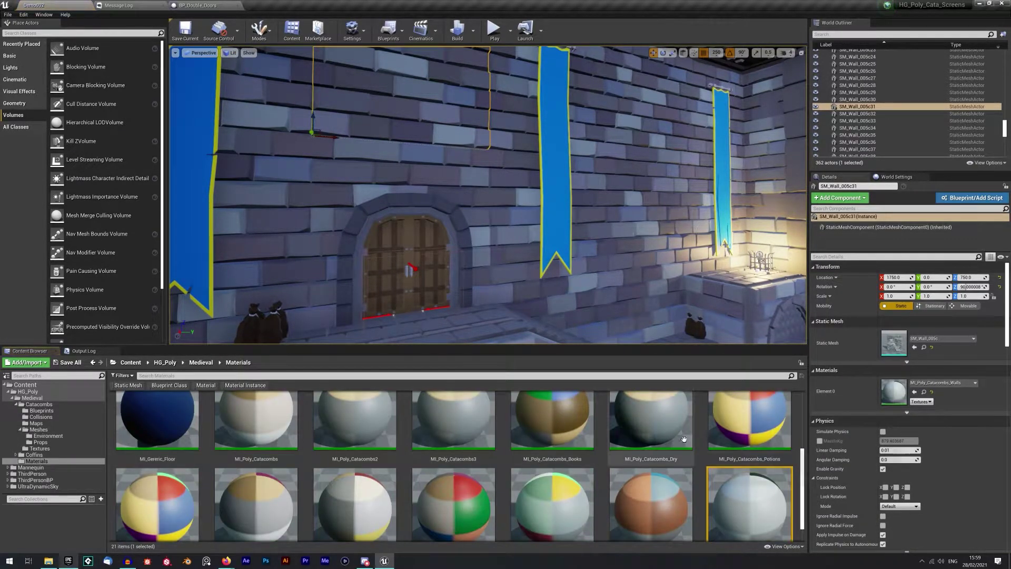
{"action": "scroll", "coordinate": [670, 439], "scroll_direction": "up", "scroll_amount": 1}
{"action": "double_click", "coordinate": [895, 391]}
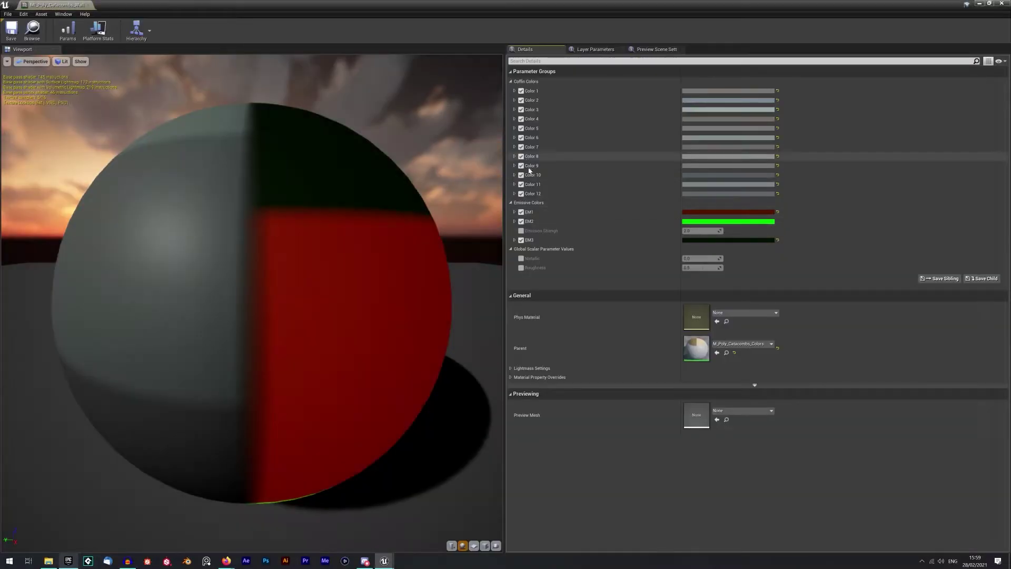
{"action": "left_click_drag", "start_coordinate": [709, 9], "coordinate": [782, 90]}
Step: Examine the bricks and the walls around the door from several angles alongside the wall material's colour parameters
{"action": "right_click_drag", "start_coordinate": [400, 210], "coordinate": [392, 165]}
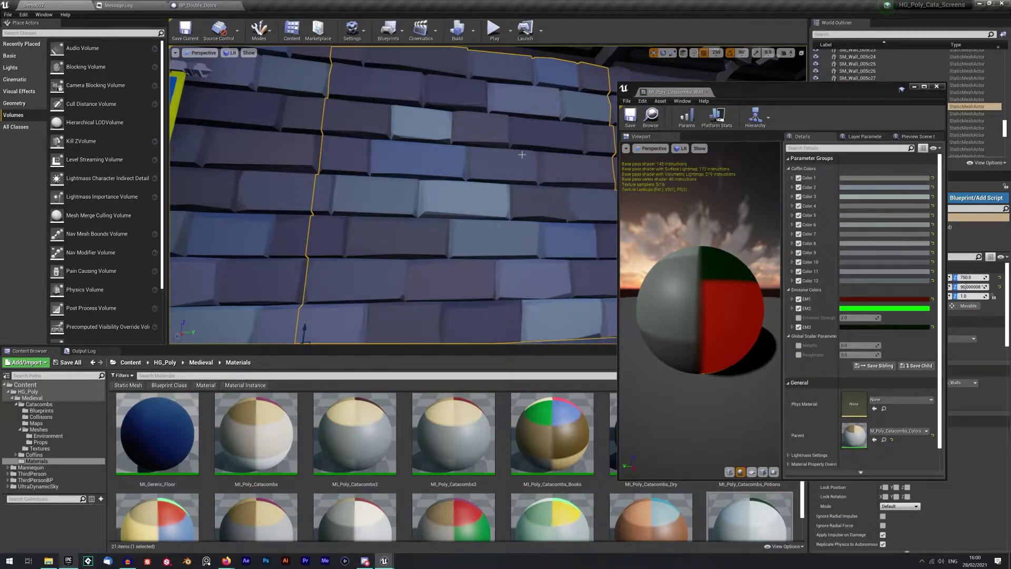
{"action": "scroll", "coordinate": [860, 421], "scroll_direction": "down", "scroll_amount": 3}
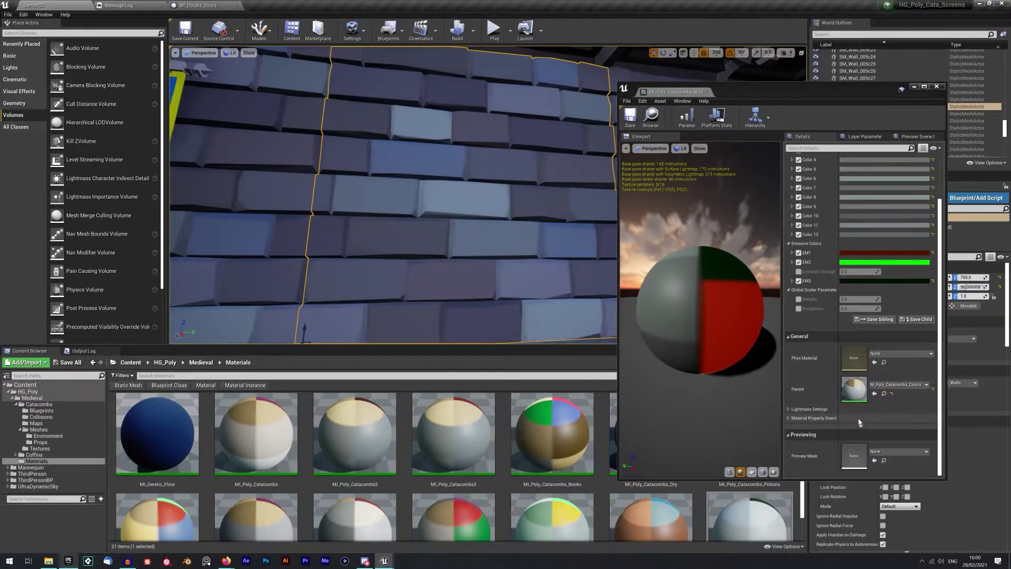
{"action": "scroll", "coordinate": [859, 421], "scroll_direction": "up", "scroll_amount": 3}
{"action": "mouse_move", "coordinate": [519, 158]}
{"action": "right_mouse_down"}
{"action": "mouse_move", "coordinate": [505, 160]}
{"action": "mouse_move", "coordinate": [521, 167]}
{"action": "right_mouse_up"}
{"action": "left_click", "coordinate": [524, 167]}
{"action": "right_click_drag", "start_coordinate": [448, 194], "coordinate": [474, 248]}
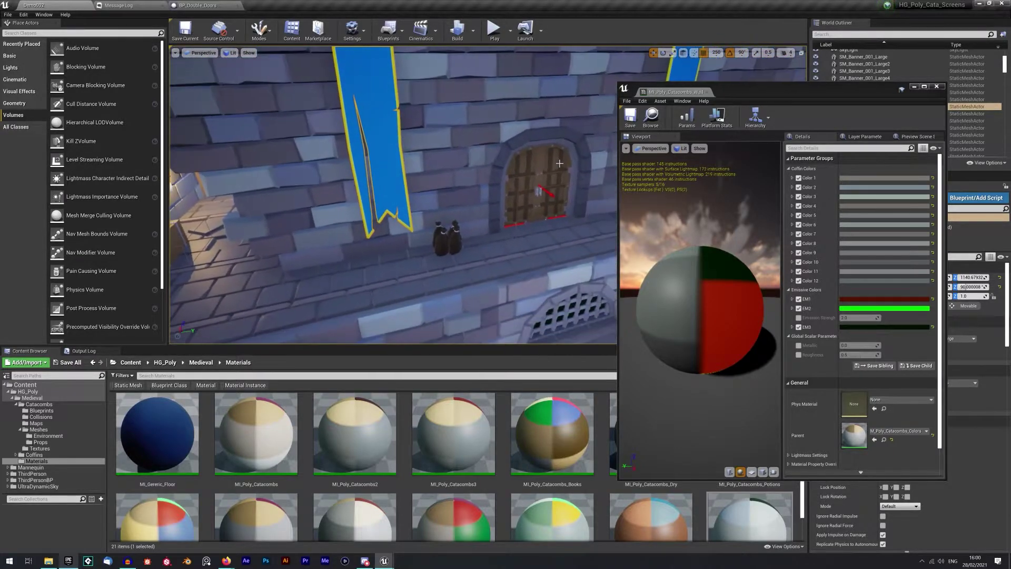
{"action": "left_click", "coordinate": [555, 167]}
{"action": "right_click_drag", "start_coordinate": [552, 170], "coordinate": [600, 171]}
{"action": "right_click_drag", "start_coordinate": [438, 213], "coordinate": [416, 152]}
{"action": "left_click", "coordinate": [416, 150]}
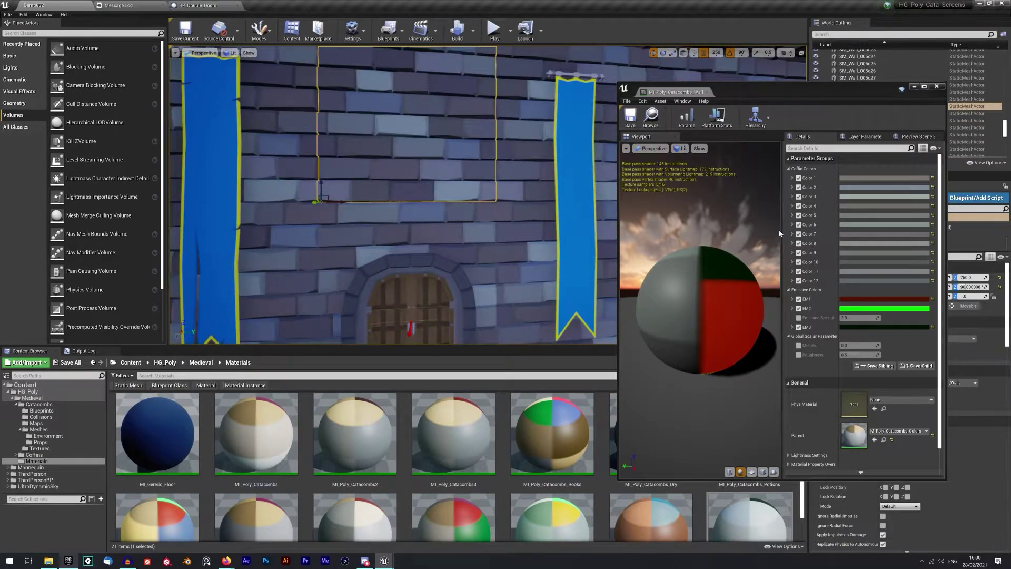
Step: Set the wall material's Color 1 to light blue, Color 2 to muted purple and Color 3 to green
{"action": "left_click", "coordinate": [876, 182]}
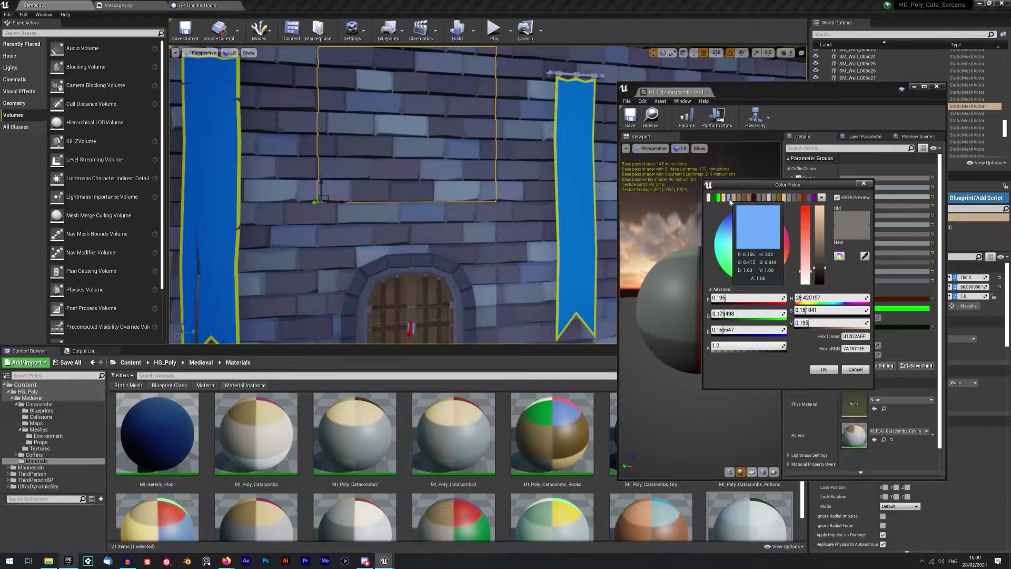
{"action": "left_click", "coordinate": [729, 201]}
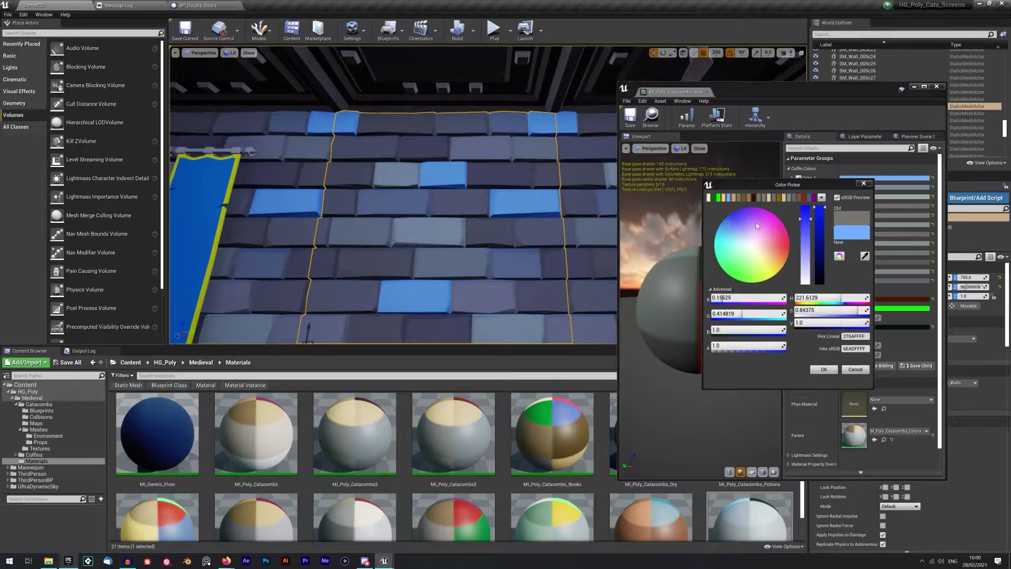
{"action": "left_click", "coordinate": [824, 369]}
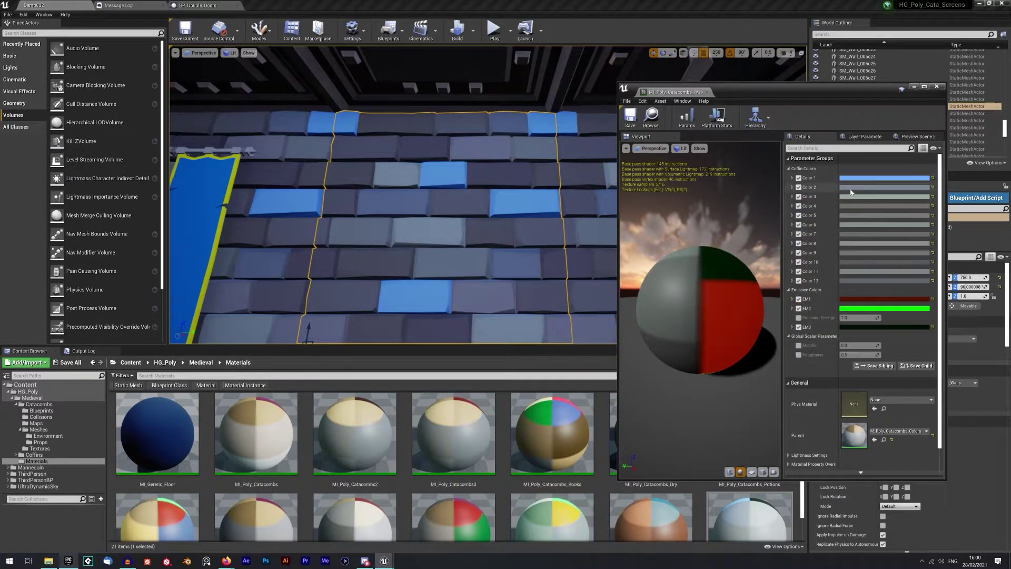
{"action": "left_click", "coordinate": [884, 187]}
{"action": "left_click", "coordinate": [743, 235]}
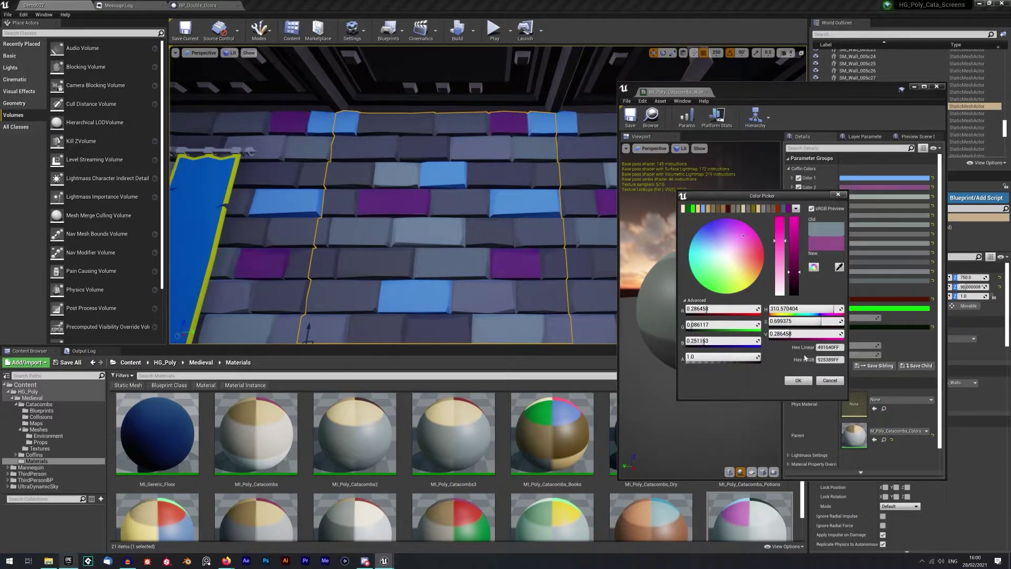
{"action": "left_click", "coordinate": [892, 195]}
{"action": "left_click", "coordinate": [753, 286]}
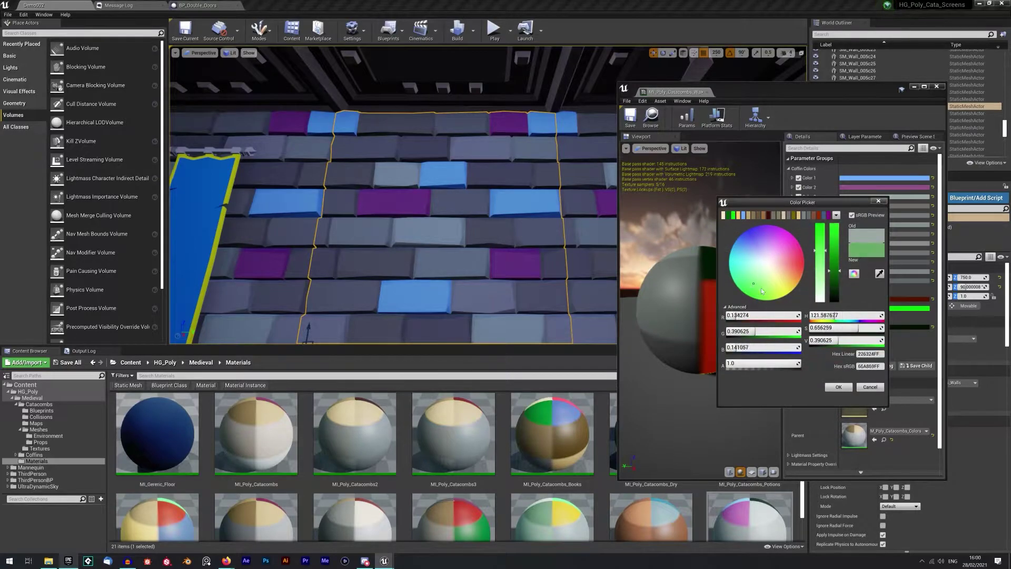
Step: Set the wall material's Color 4 to dark maroon, Color 5 to warm yellow-orange and Color 6 to deep red
{"action": "left_click", "coordinate": [921, 206]}
{"action": "left_click", "coordinate": [820, 267]}
{"action": "left_click", "coordinate": [822, 271]}
{"action": "left_click", "coordinate": [927, 215]}
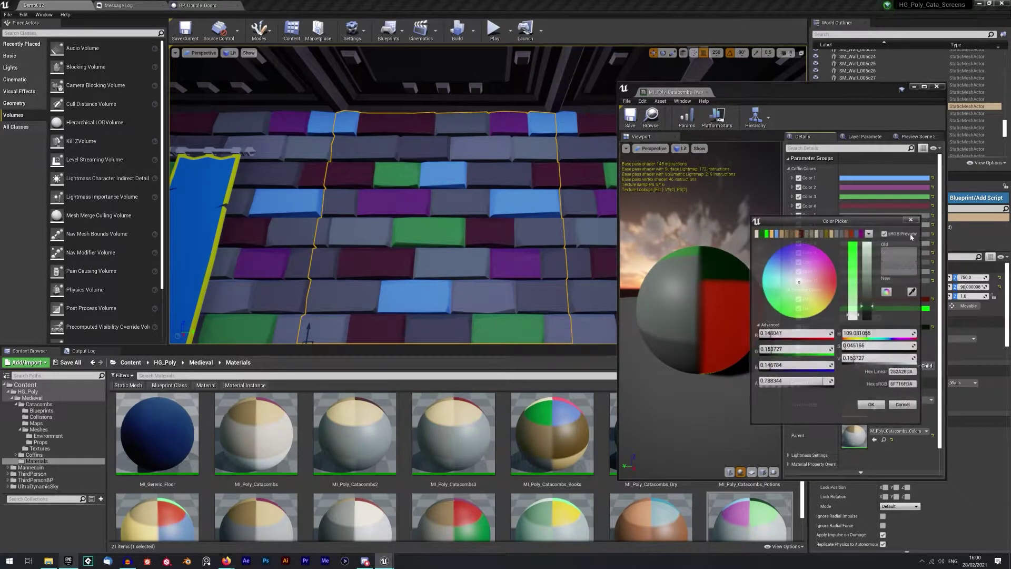
{"action": "left_click", "coordinate": [772, 233]}
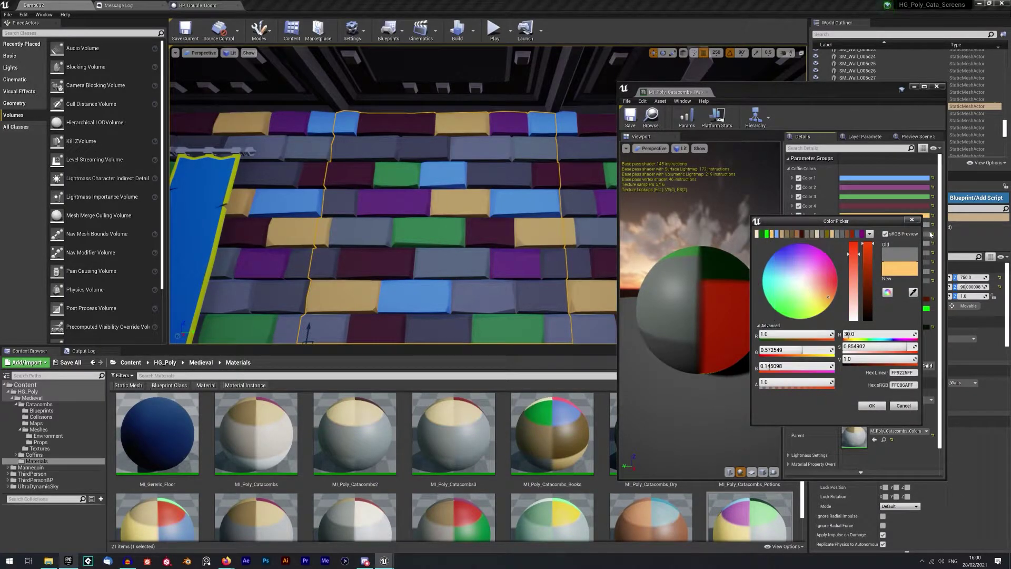
{"action": "left_click", "coordinate": [930, 234]}
{"action": "left_click", "coordinate": [857, 242]}
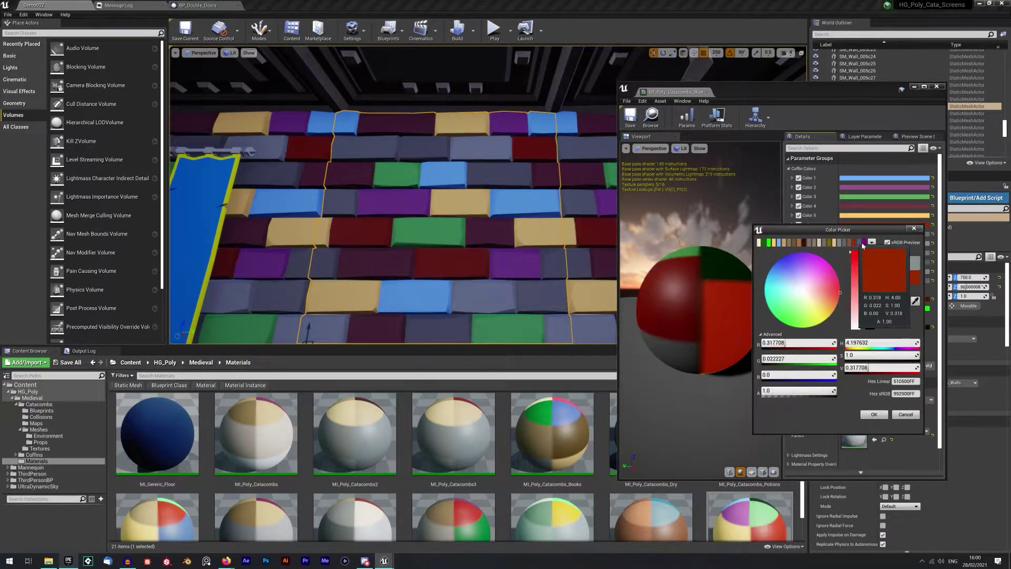
Step: Set the wall material's Color 7 to vivid purple and Color 8 to dark blue
{"action": "left_click", "coordinate": [929, 236]}
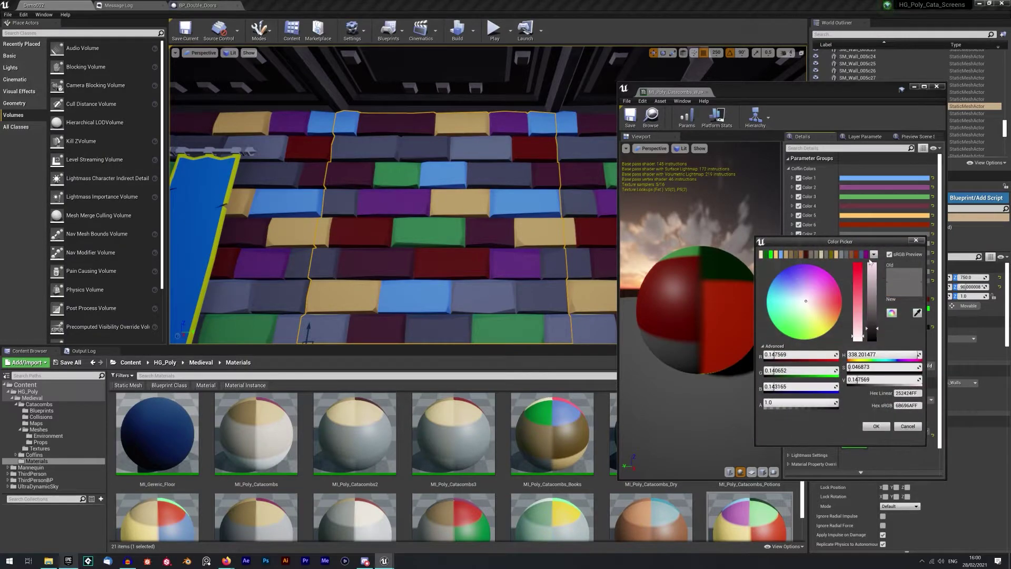
{"action": "left_click", "coordinate": [867, 256]}
{"action": "left_click_drag", "start_coordinate": [842, 242], "coordinate": [694, 270]}
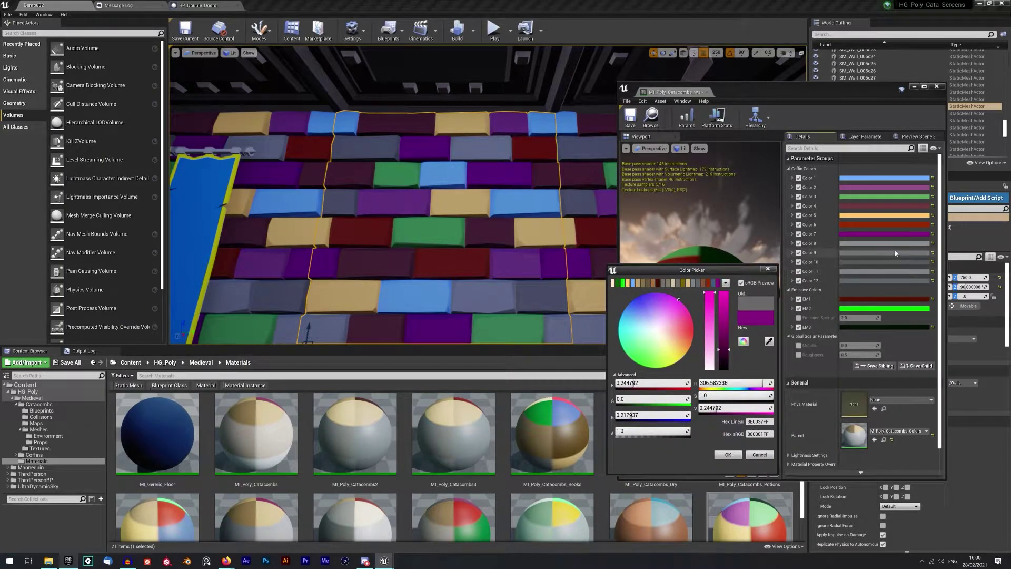
{"action": "left_click", "coordinate": [896, 253]}
{"action": "left_click", "coordinate": [749, 286]}
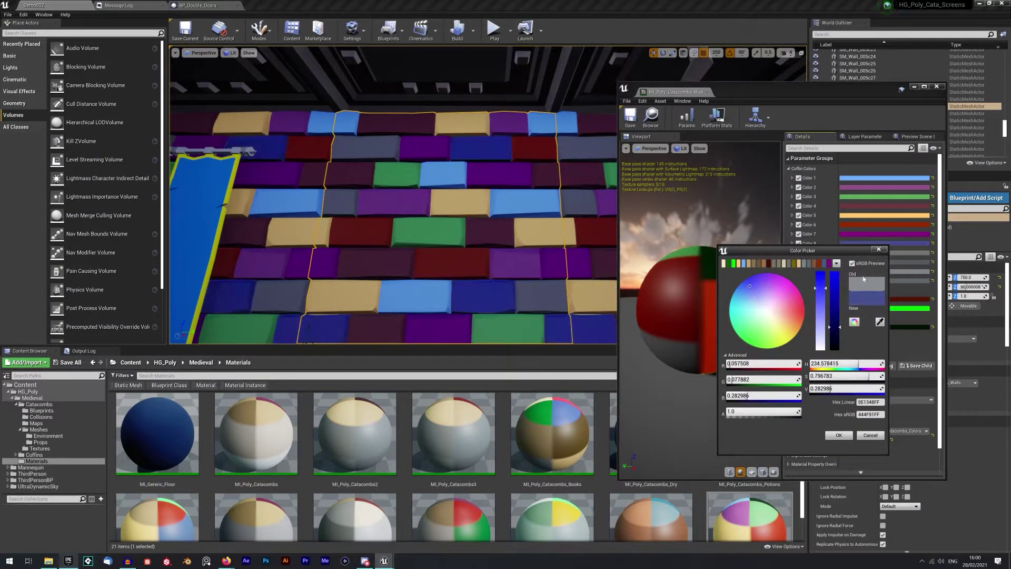
{"action": "left_click", "coordinate": [836, 435]}
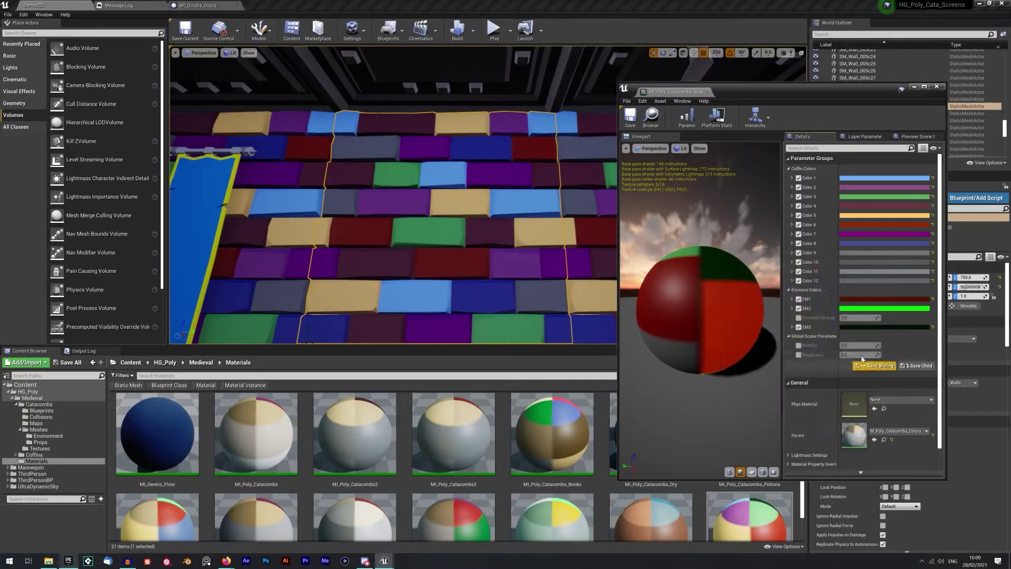
Step: Set the wall material's Color 9 to dark red
{"action": "left_click", "coordinate": [884, 262]}
{"action": "left_click", "coordinate": [871, 328]}
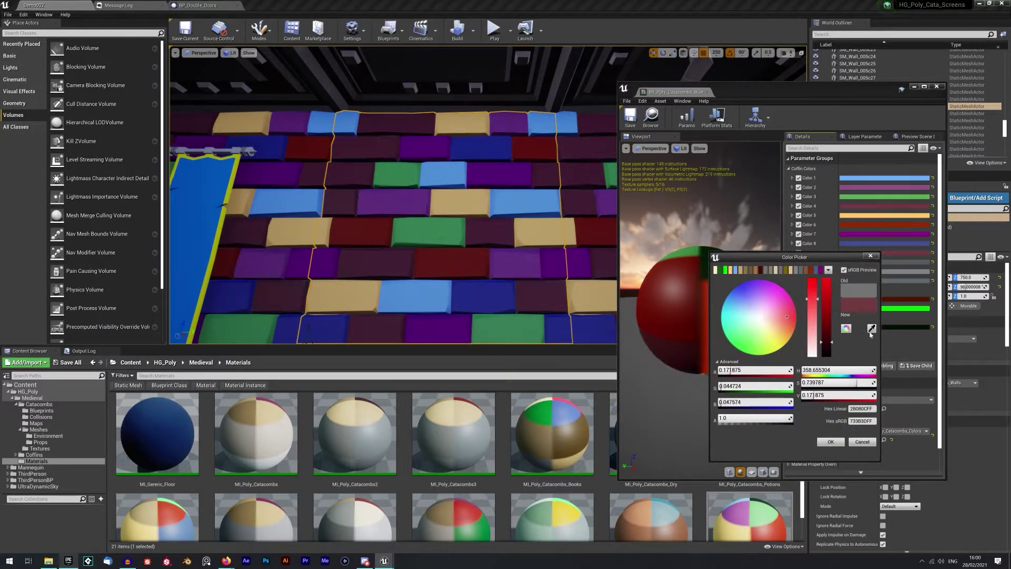
{"action": "left_click", "coordinate": [839, 444]}
Step: Select another wall piece and recolour its material with sandy orange for Color 1, light tan for Color 2 and greyish brown for Color 3
{"action": "mouse_move", "coordinate": [395, 210]}
{"action": "right_mouse_down"}
{"action": "mouse_move", "coordinate": [405, 200]}
{"action": "mouse_move", "coordinate": [424, 208]}
{"action": "mouse_move", "coordinate": [384, 225]}
{"action": "right_mouse_up"}
{"action": "left_click", "coordinate": [384, 226]}
{"action": "left_click", "coordinate": [869, 178]}
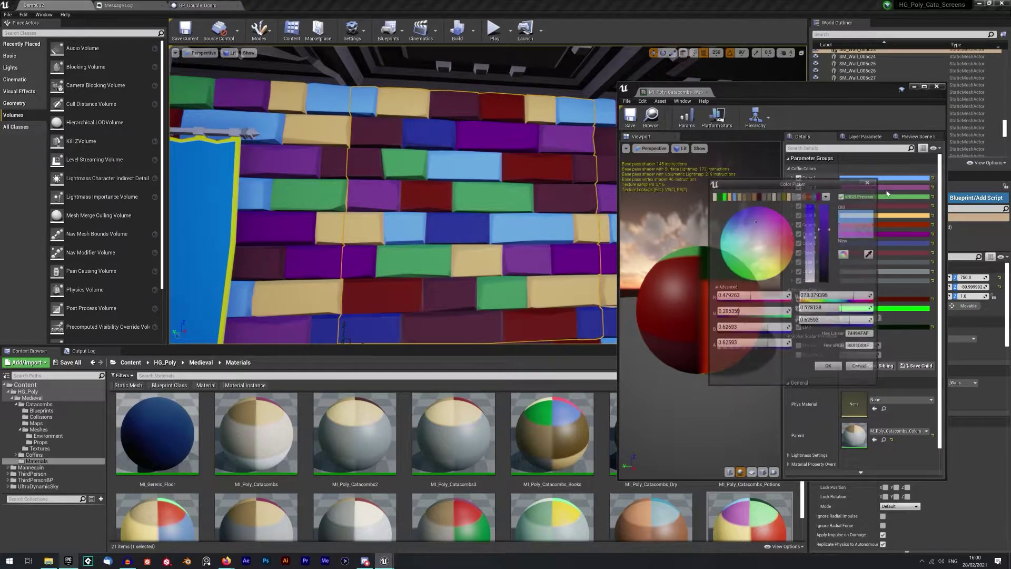
{"action": "left_click", "coordinate": [732, 197]}
{"action": "left_click", "coordinate": [894, 188]}
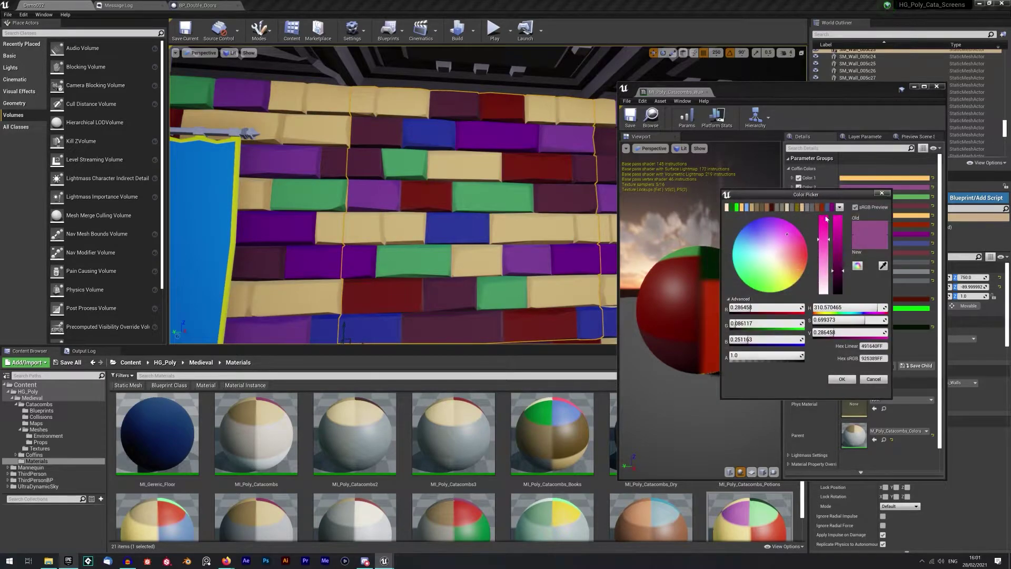
{"action": "left_click", "coordinate": [756, 212]}
{"action": "left_click", "coordinate": [910, 197]}
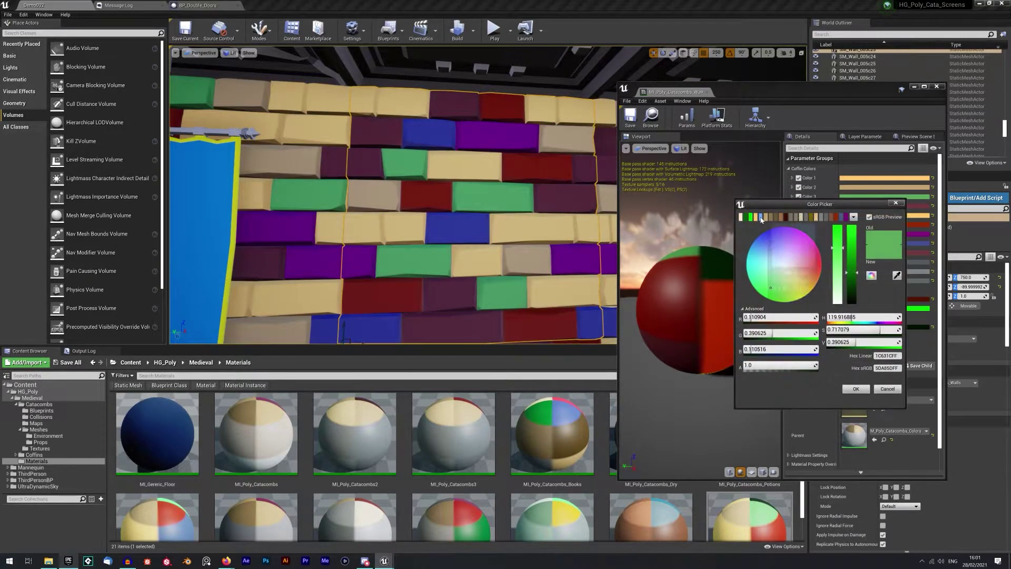
{"action": "left_click", "coordinate": [770, 218]}
Step: Set the wall material's Color 4 to dark greyish brown, Color 5 to olive and Color 6 to reddish brown
{"action": "left_click", "coordinate": [920, 208]}
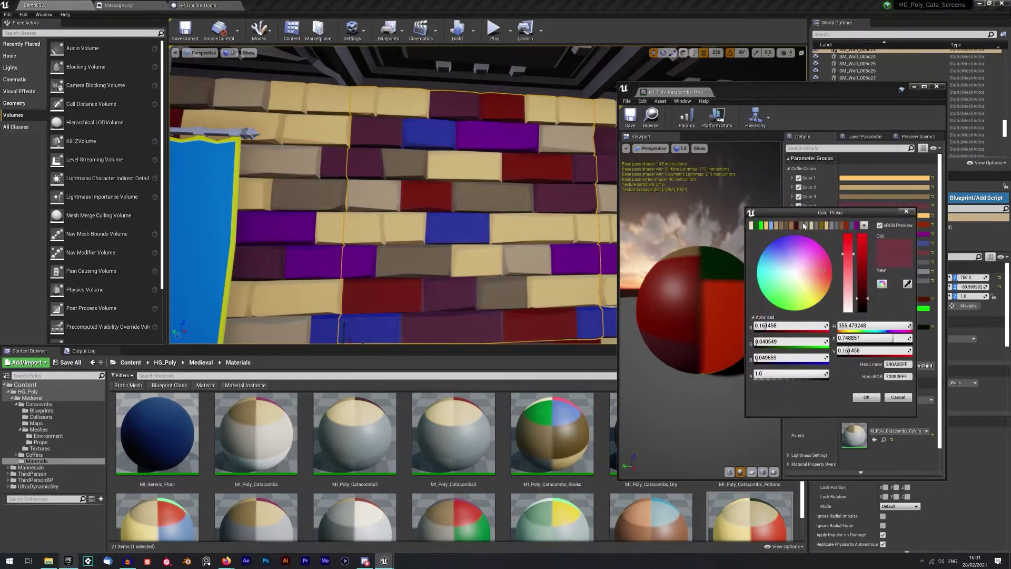
{"action": "left_click", "coordinate": [924, 216]}
{"action": "left_click", "coordinate": [829, 237]}
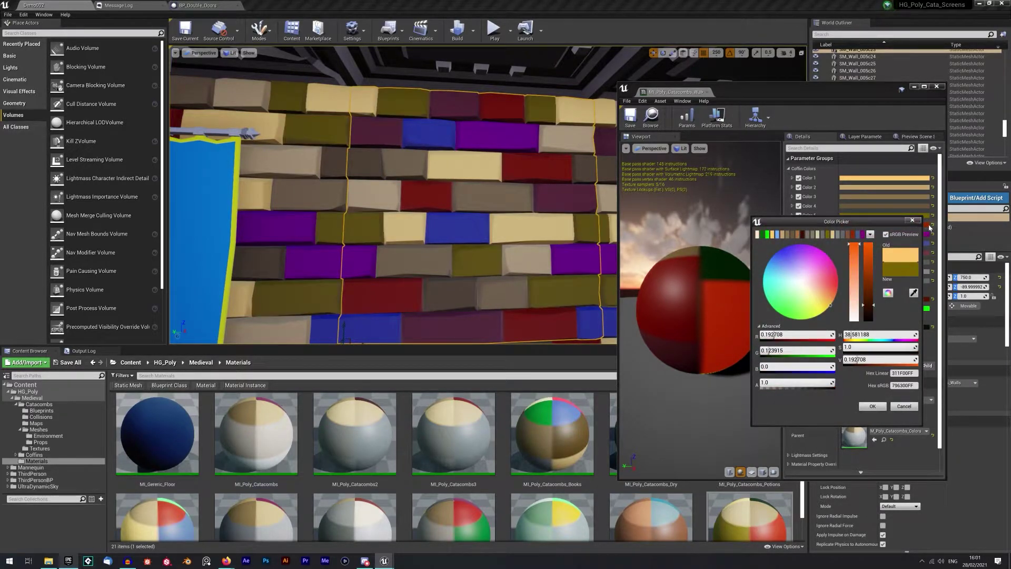
{"action": "left_click", "coordinate": [929, 226]}
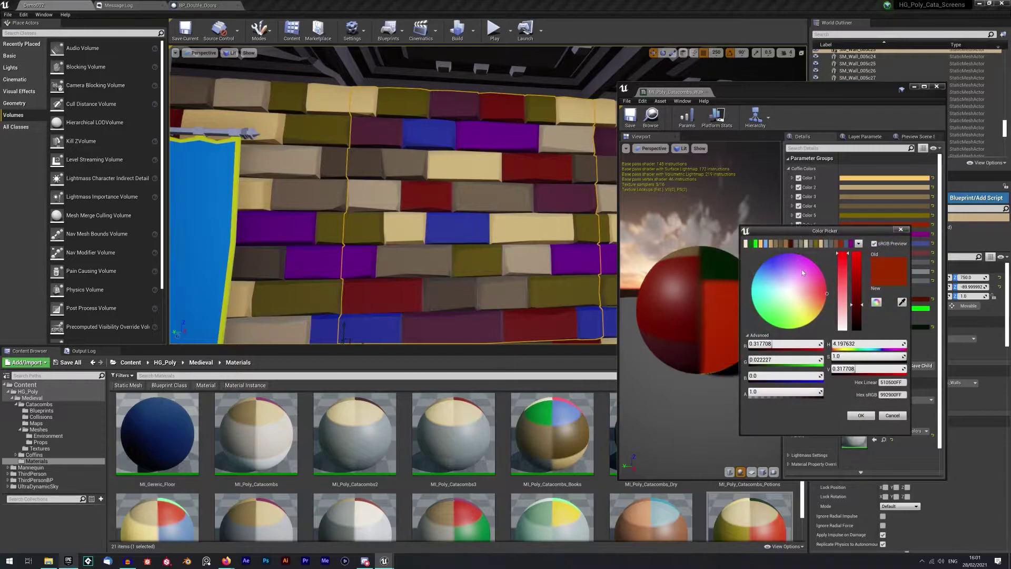
{"action": "left_click", "coordinate": [832, 244]}
Step: Set the wall material's Color 7 to a light brown by picking a saved brown swatch and adjusting its brightness
{"action": "left_click", "coordinate": [925, 235]}
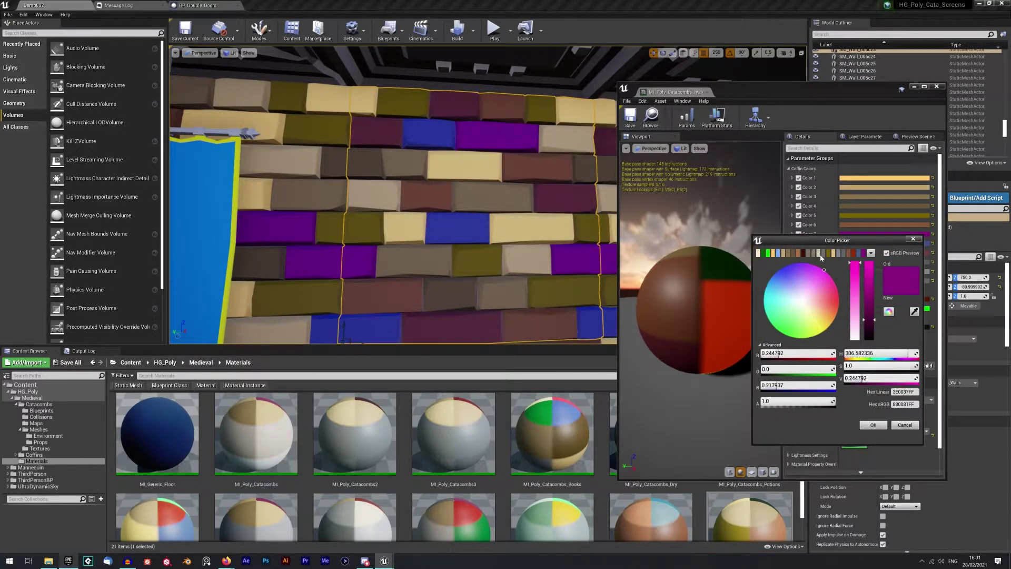
{"action": "left_click", "coordinate": [798, 254]}
{"action": "left_click_drag", "start_coordinate": [870, 331], "coordinate": [869, 312]}
{"action": "left_click", "coordinate": [873, 424]}
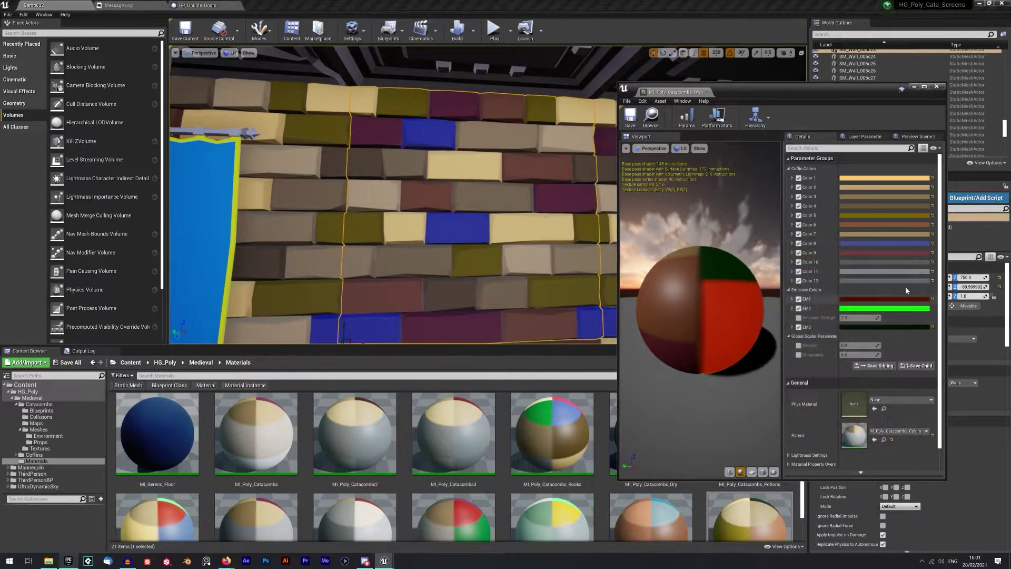
Step: Set the wall material's Color 8 to a light tan from the saved swatches
{"action": "left_click", "coordinate": [886, 243]}
{"action": "mouse_move", "coordinate": [781, 298]}
{"action": "left_mouse_down"}
{"action": "mouse_move", "coordinate": [766, 307]}
{"action": "mouse_move", "coordinate": [786, 295]}
{"action": "left_mouse_up"}
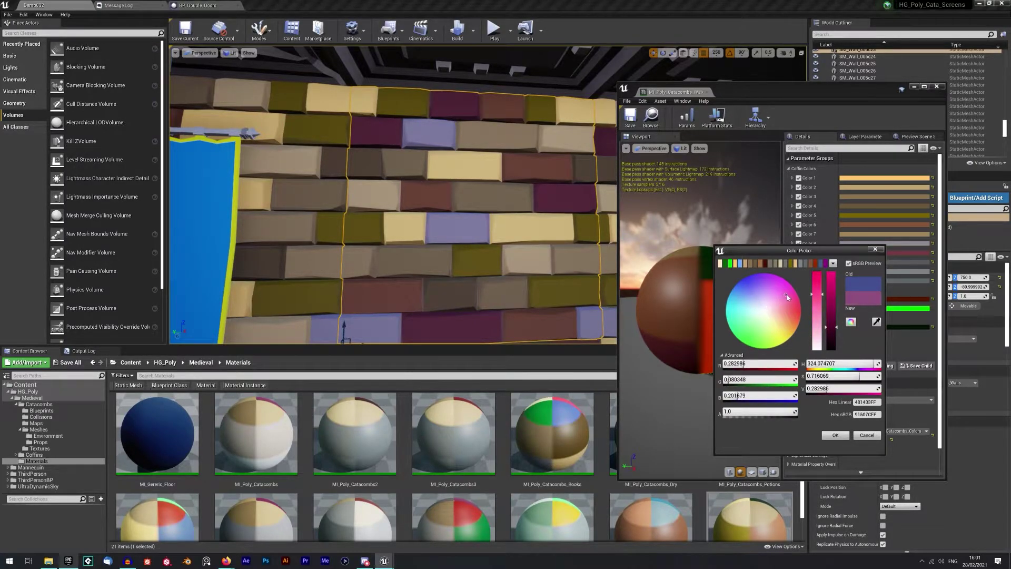
{"action": "left_click", "coordinate": [795, 264]}
{"action": "left_click", "coordinate": [836, 434]}
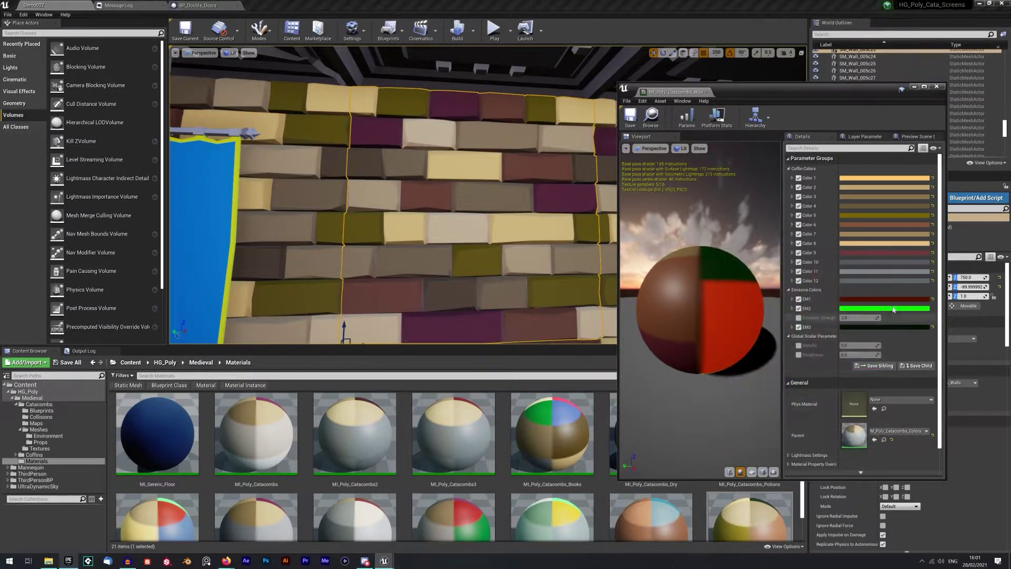
Step: Set the wall material's Color 10 to a saved dark bluish-grey swatch after trying an olive grey and a dark red
{"action": "left_click", "coordinate": [882, 261]}
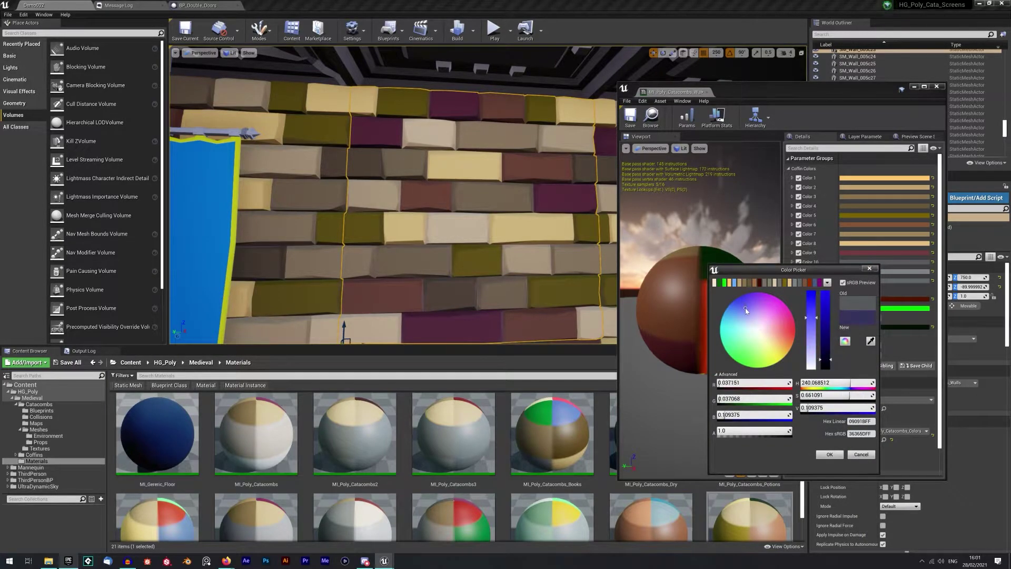
{"action": "left_click", "coordinate": [770, 283]}
{"action": "left_click", "coordinate": [829, 455]}
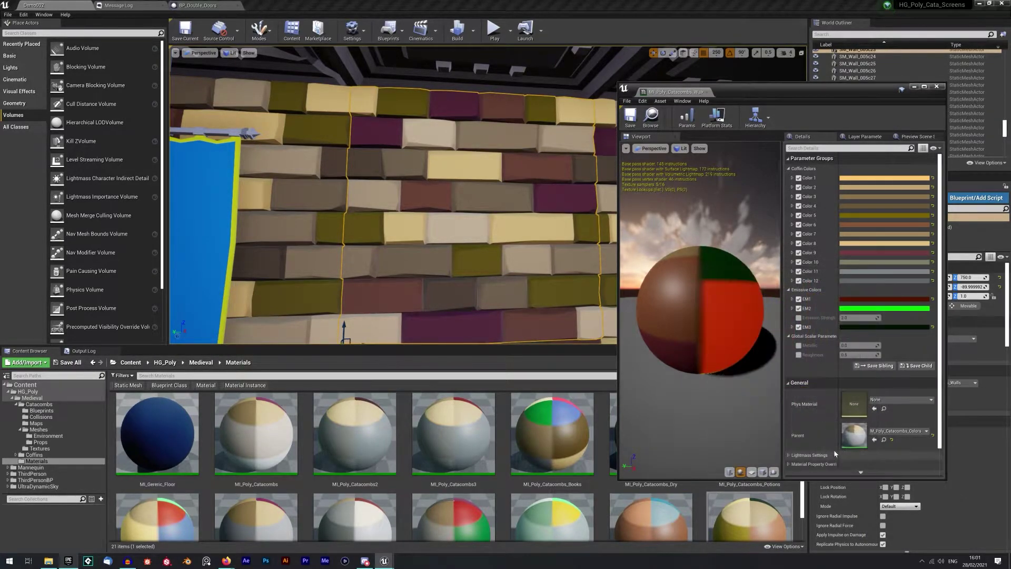
{"action": "left_click", "coordinate": [879, 262]}
{"action": "left_click_drag", "start_coordinate": [775, 330], "coordinate": [820, 361]}
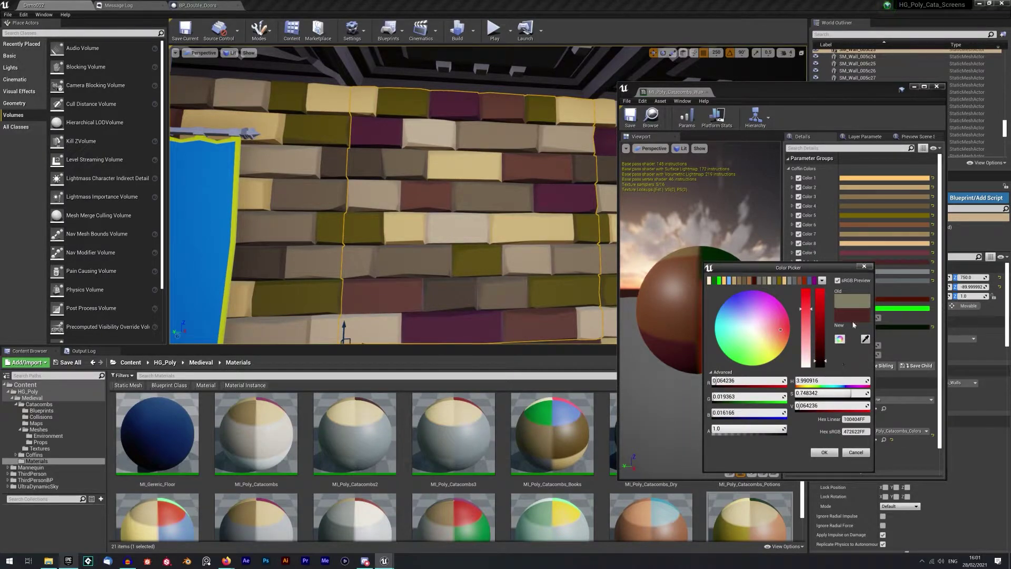
{"action": "left_click", "coordinate": [798, 281]}
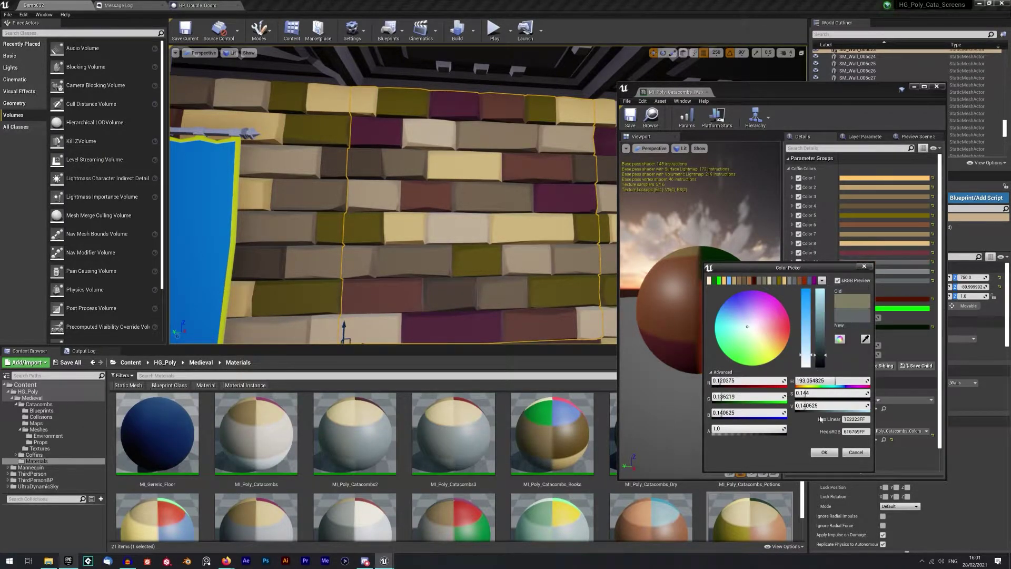
{"action": "left_click", "coordinate": [823, 453]}
{"action": "left_click", "coordinate": [874, 262]}
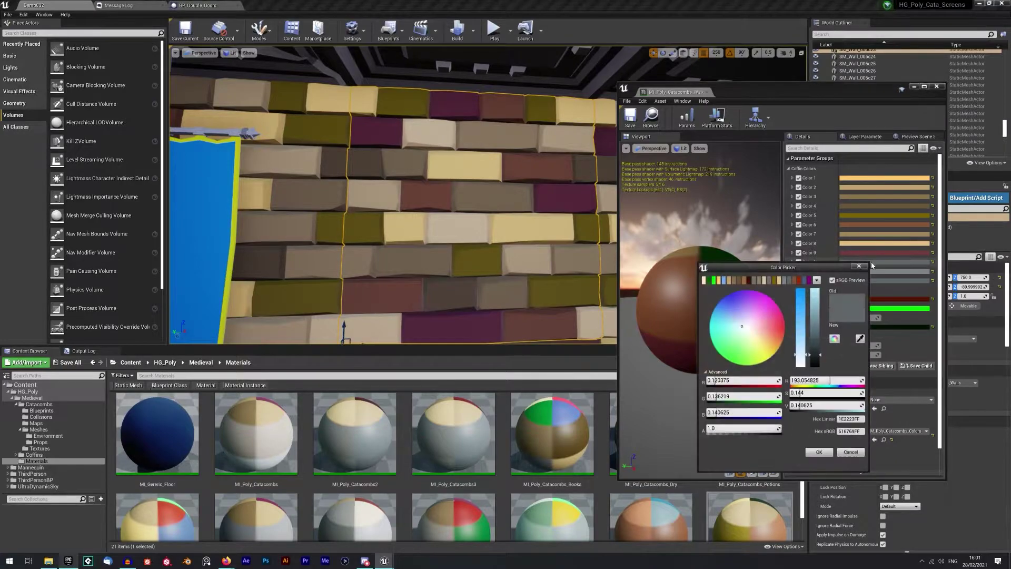
{"action": "mouse_move", "coordinate": [754, 328]}
{"action": "left_mouse_down"}
{"action": "mouse_move", "coordinate": [743, 352]}
{"action": "mouse_move", "coordinate": [750, 326]}
{"action": "mouse_move", "coordinate": [744, 333]}
{"action": "left_mouse_up"}
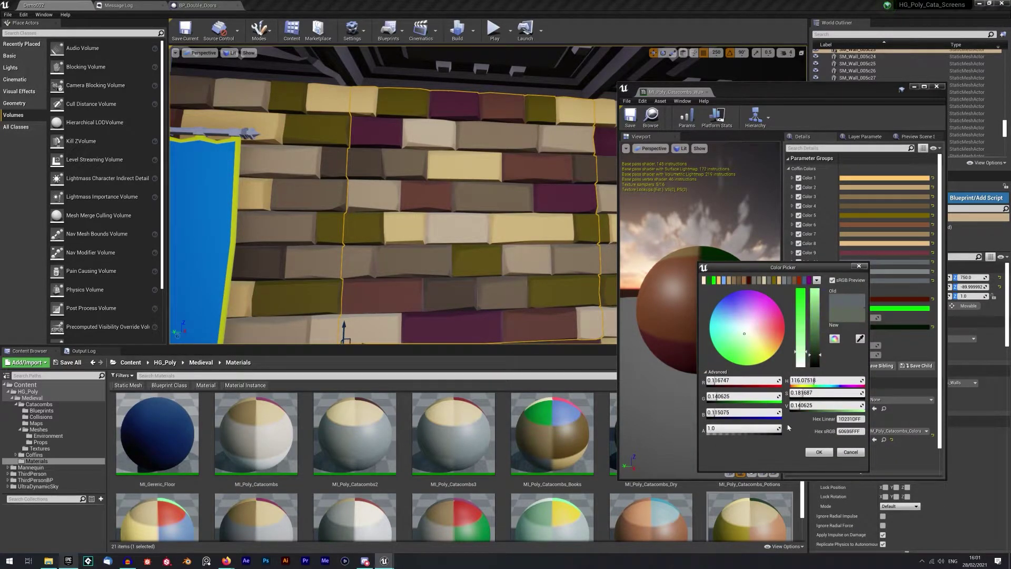
{"action": "left_click", "coordinate": [850, 452]}
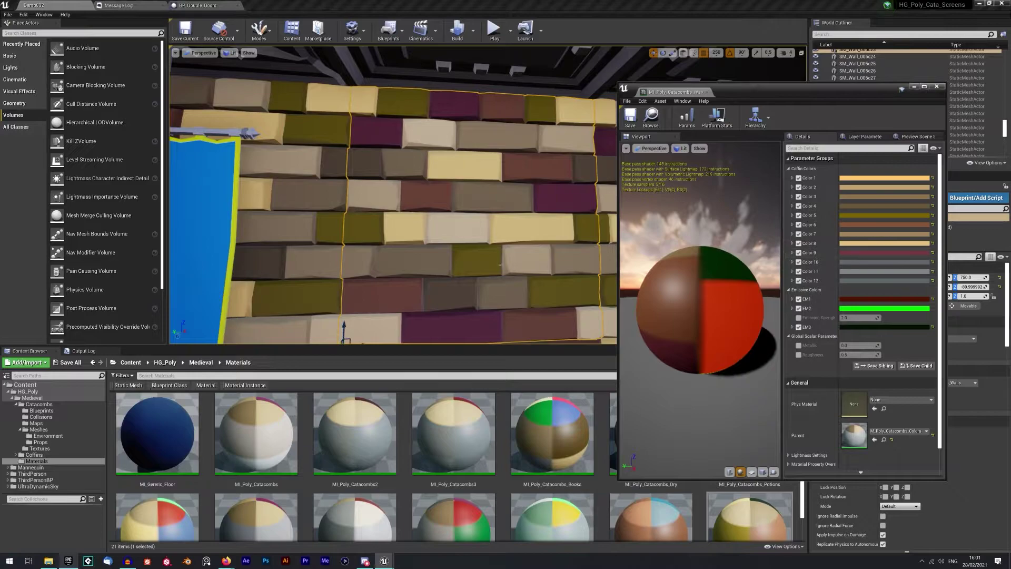
Step: Set the wall material's Color 9 to a saved greyish-brown swatch after trying darker greys
{"action": "right_click_drag", "start_coordinate": [440, 273], "coordinate": [432, 269]}
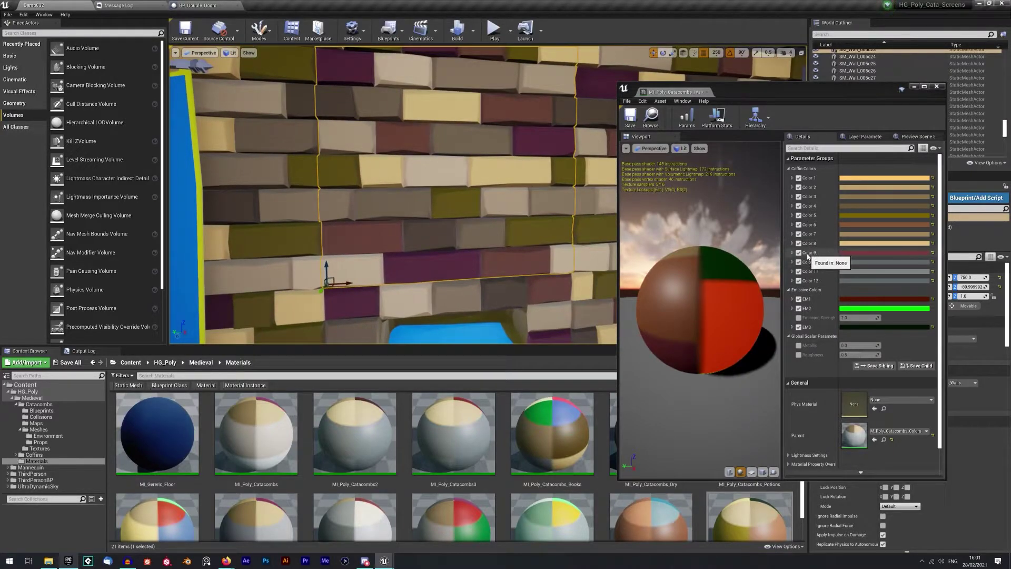
{"action": "left_click", "coordinate": [852, 254]}
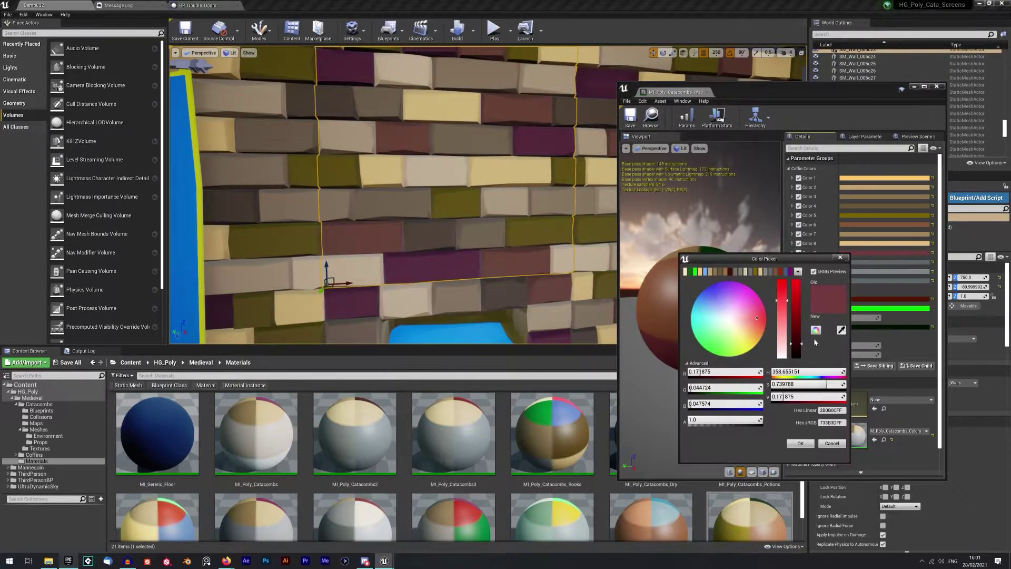
{"action": "left_click", "coordinate": [766, 271]}
{"action": "left_click_drag", "start_coordinate": [793, 338], "coordinate": [802, 352]}
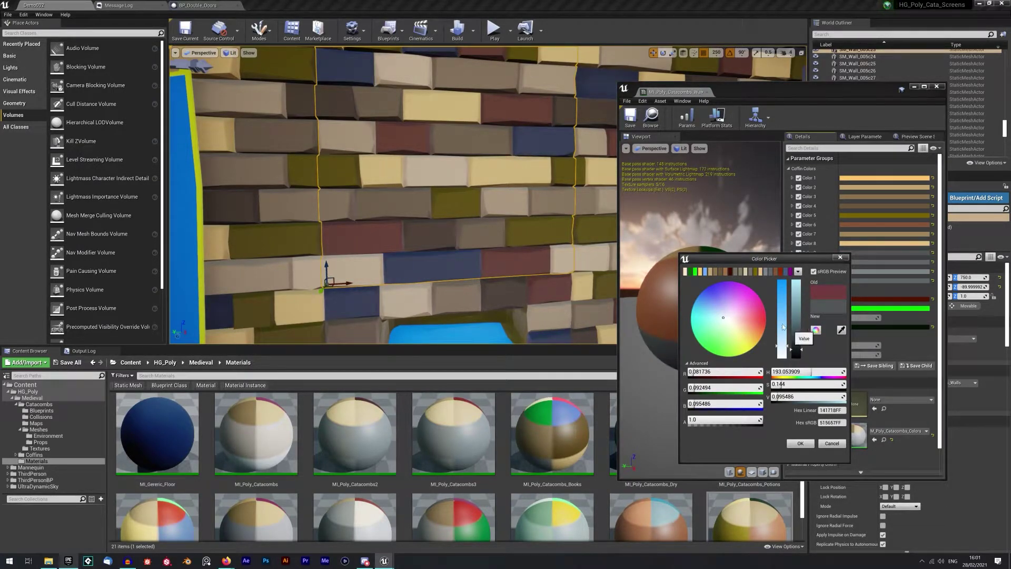
{"action": "left_click_drag", "start_coordinate": [725, 319], "coordinate": [729, 317]}
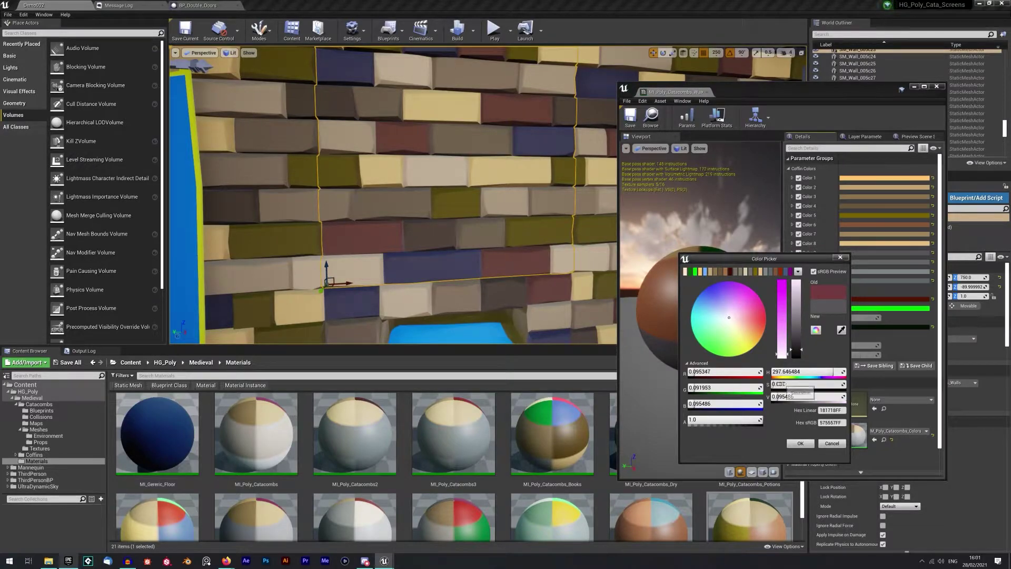
{"action": "left_click_drag", "start_coordinate": [786, 393], "coordinate": [780, 393]}
{"action": "mouse_move", "coordinate": [799, 355]}
{"action": "left_mouse_down"}
{"action": "mouse_move", "coordinate": [796, 328]}
{"action": "mouse_move", "coordinate": [784, 351]}
{"action": "left_mouse_up"}
{"action": "left_click", "coordinate": [753, 270]}
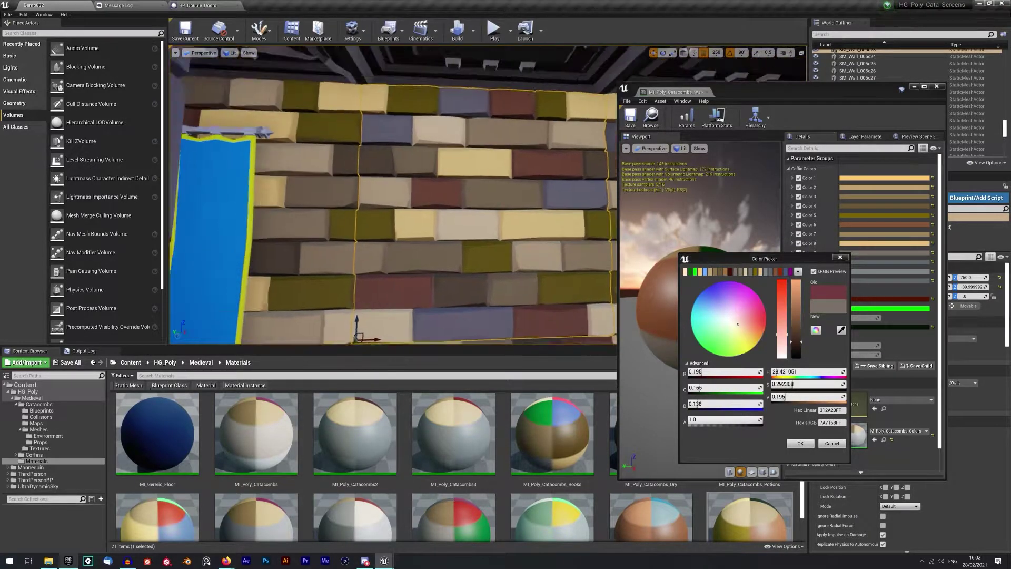
Step: Set the wall material's Color 1 to a saved bluish-grey swatch
{"action": "right_click_drag", "start_coordinate": [421, 211], "coordinate": [446, 218]}
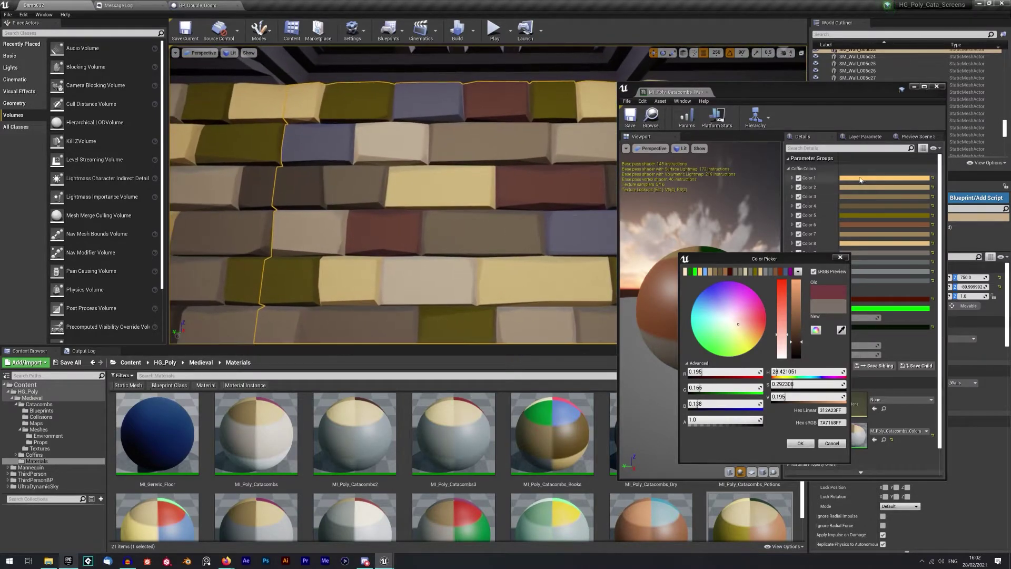
{"action": "left_click", "coordinate": [859, 180]}
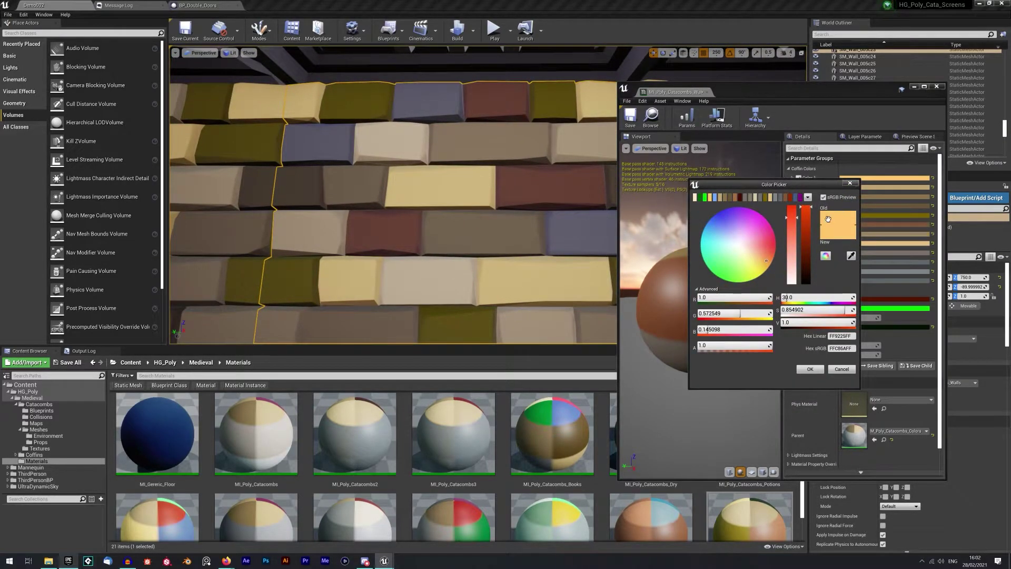
{"action": "left_click", "coordinate": [777, 199]}
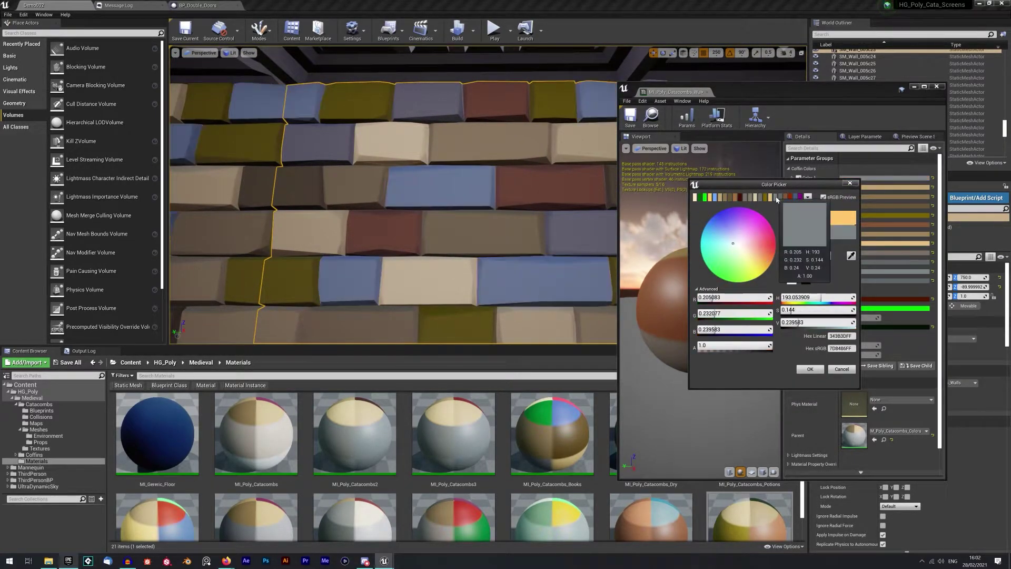
{"action": "left_click", "coordinate": [809, 369]}
Step: Select a pillar in the hall, open its MI_Poly_Catacombs2 material instance and set Color 5 to dark green
{"action": "right_click_drag", "start_coordinate": [473, 221], "coordinate": [383, 213]}
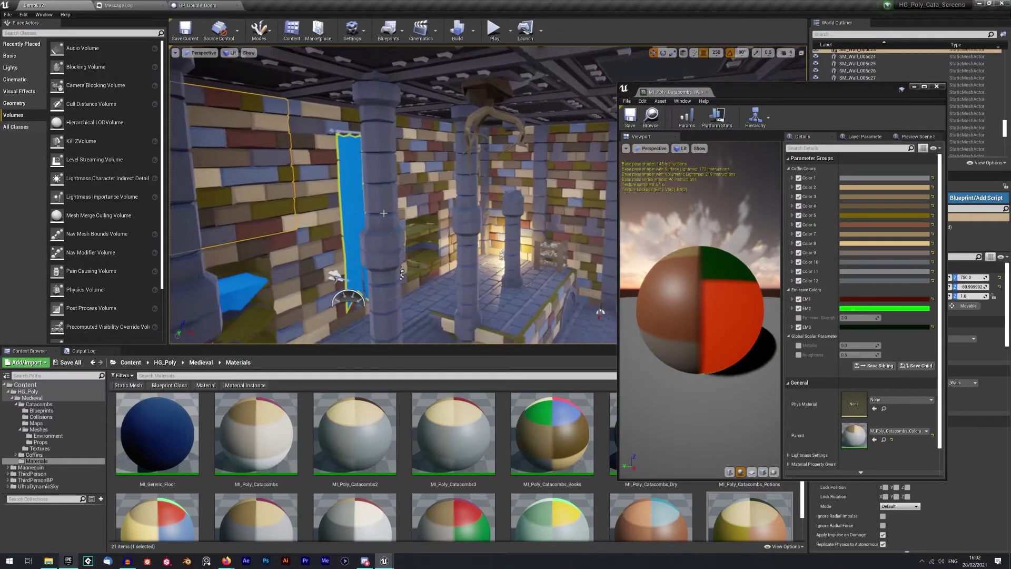
{"action": "left_click", "coordinate": [383, 212]}
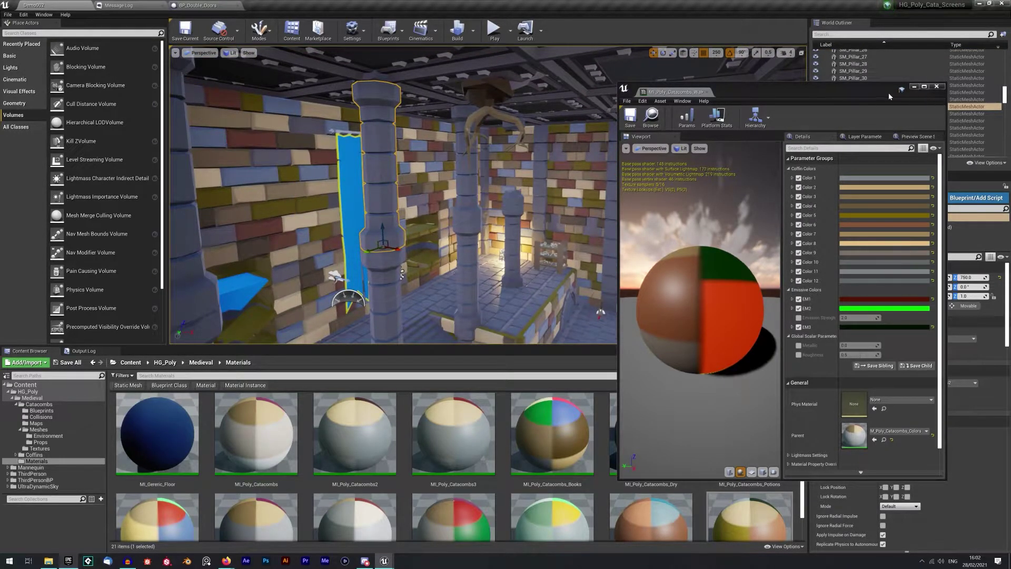
{"action": "left_click_drag", "start_coordinate": [892, 97], "coordinate": [816, 106]}
{"action": "double_click", "coordinate": [894, 392]}
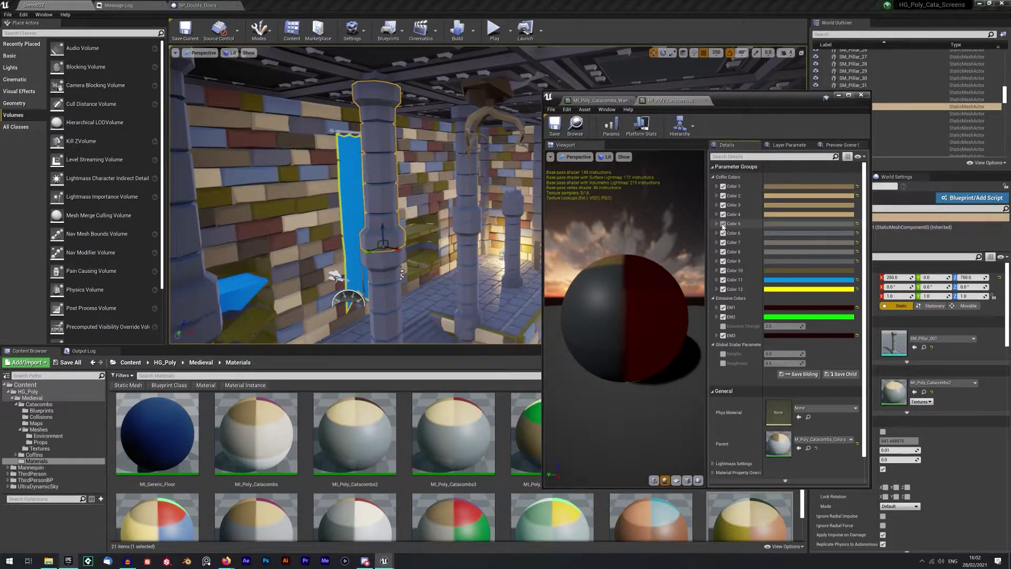
{"action": "left_click", "coordinate": [798, 223]}
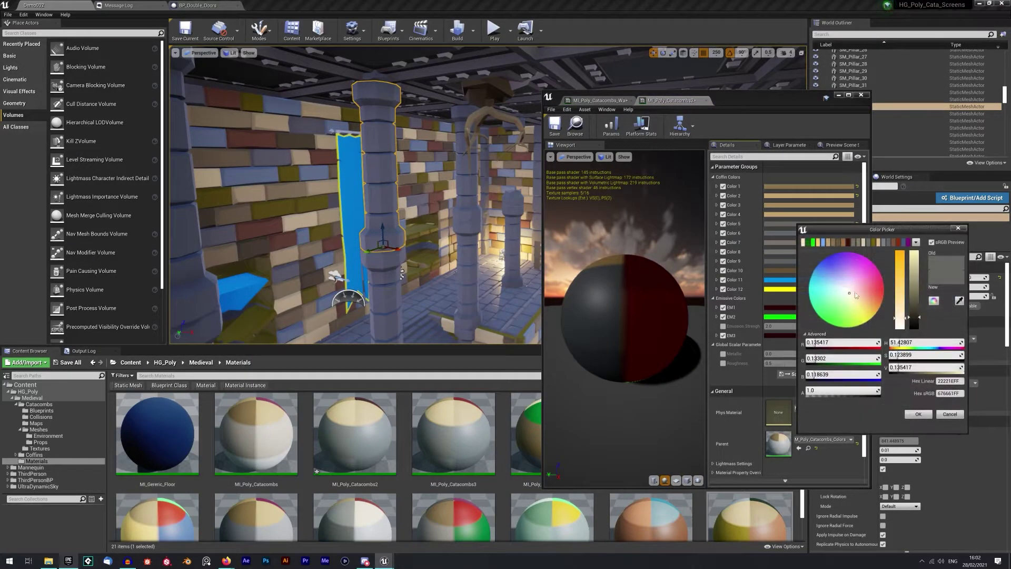
{"action": "left_click_drag", "start_coordinate": [854, 297], "coordinate": [833, 308]}
{"action": "right_click_drag", "start_coordinate": [432, 211], "coordinate": [456, 201]}
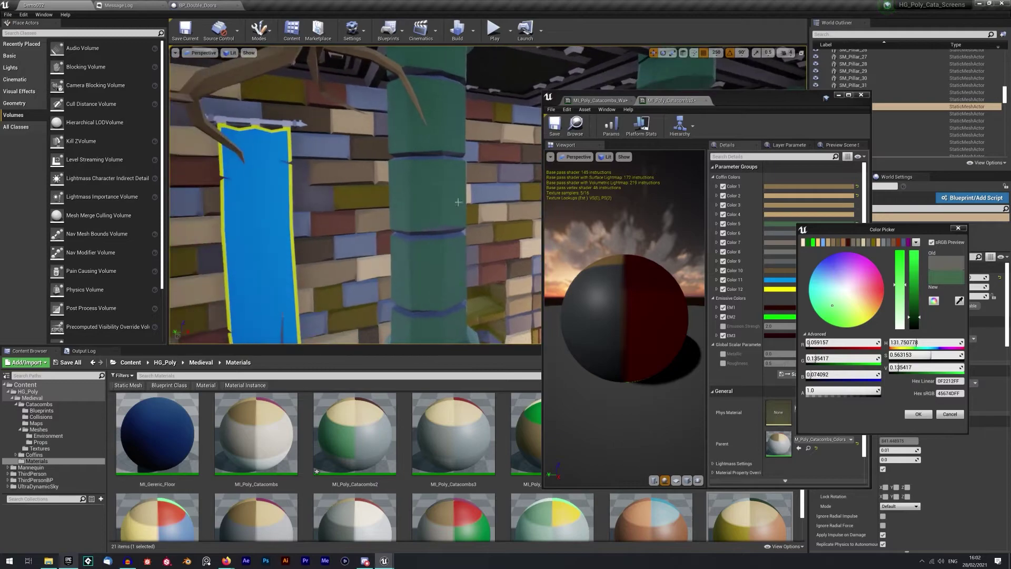
{"action": "left_click", "coordinate": [962, 229]}
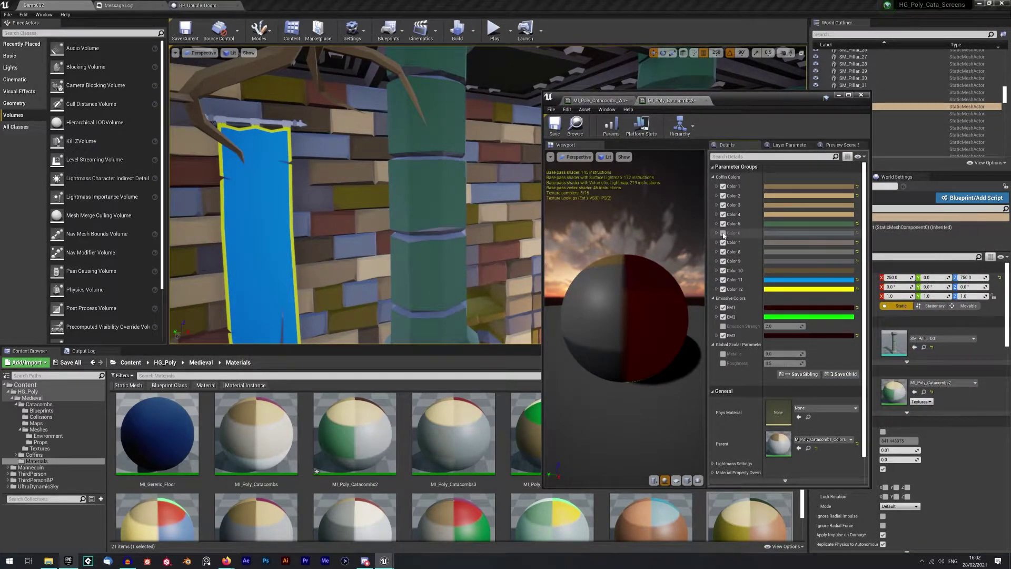
Step: Set the pillar material's Color 6 to dark red
{"action": "left_click", "coordinate": [772, 234]}
{"action": "left_click", "coordinate": [852, 298]}
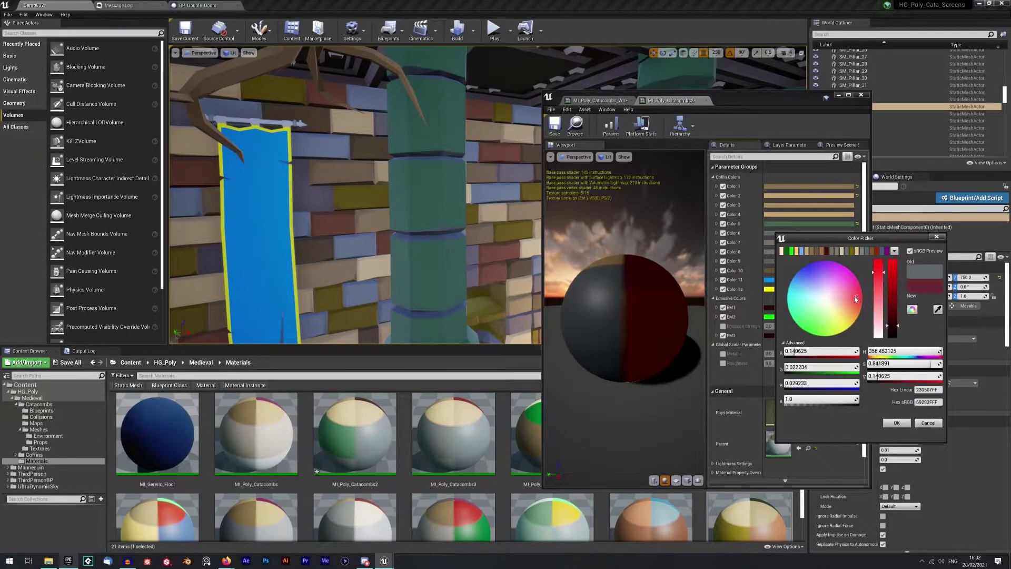
{"action": "left_click", "coordinate": [853, 289]}
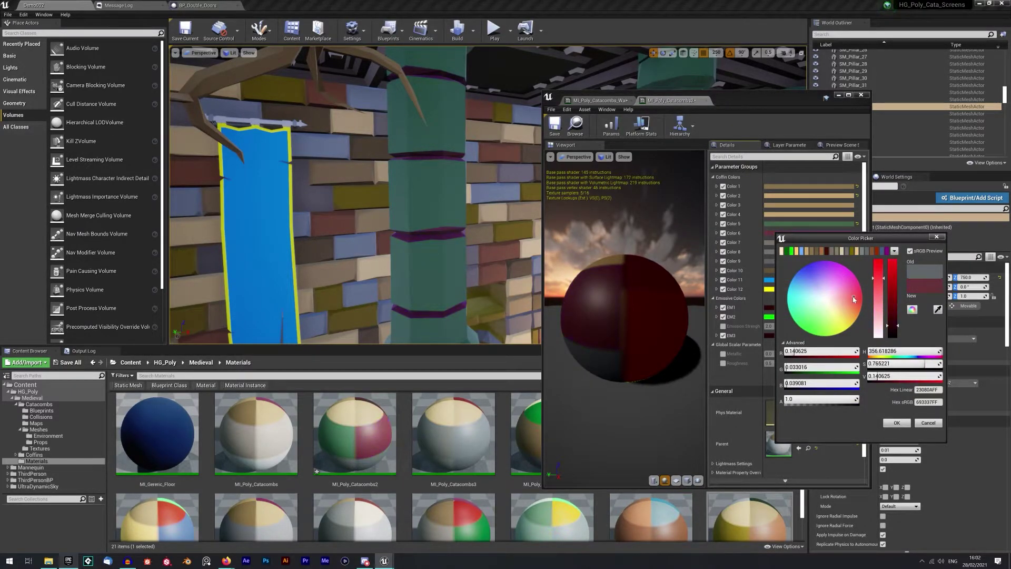
Step: Select the half wall with the arched grate, open its MI_Poly_Catacombs_Walls material and brighten Color 9 to light beige
{"action": "right_click_drag", "start_coordinate": [421, 210], "coordinate": [377, 221]}
{"action": "left_click", "coordinate": [377, 222]}
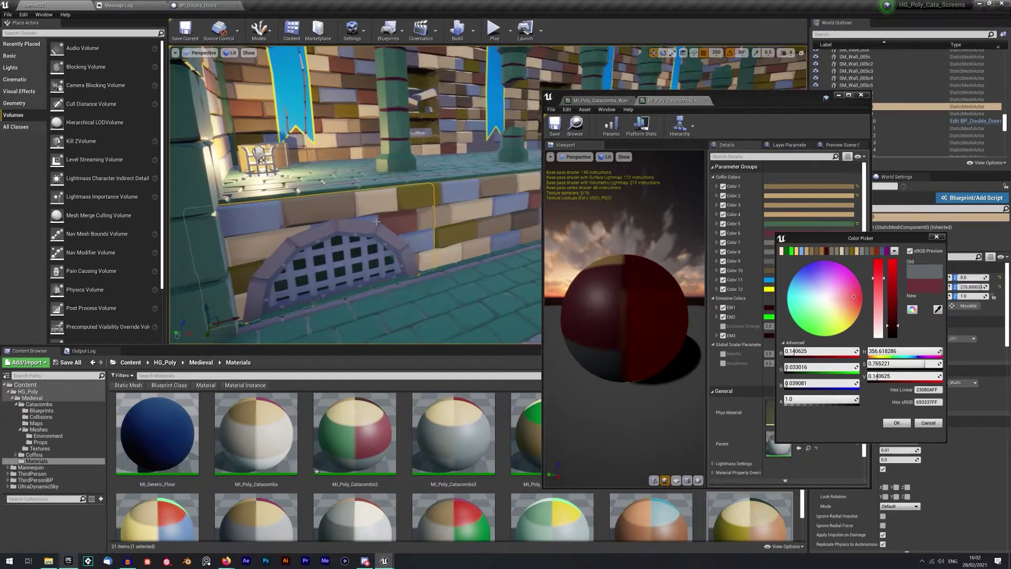
{"action": "left_click", "coordinate": [936, 236]}
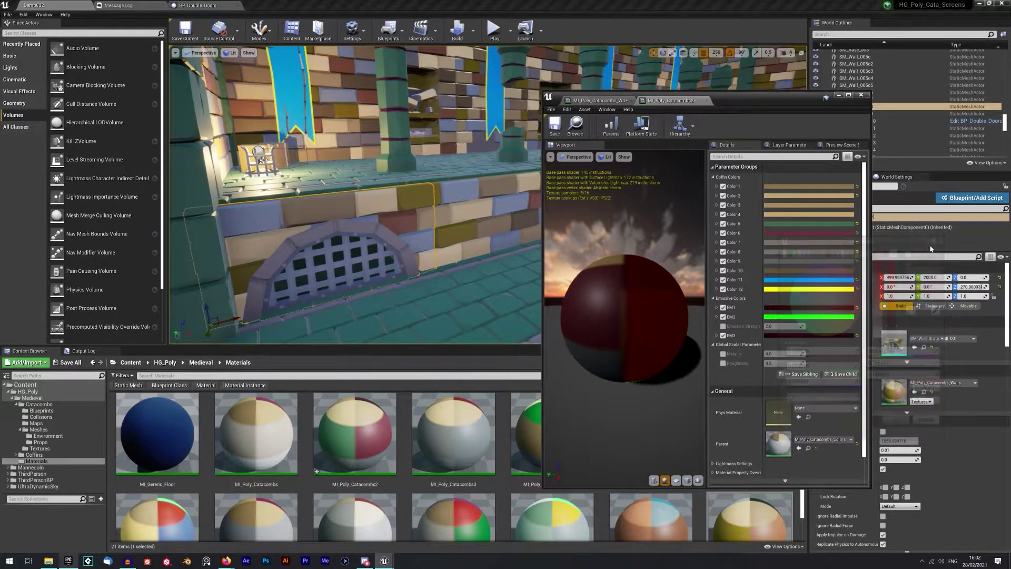
{"action": "double_click", "coordinate": [893, 393]}
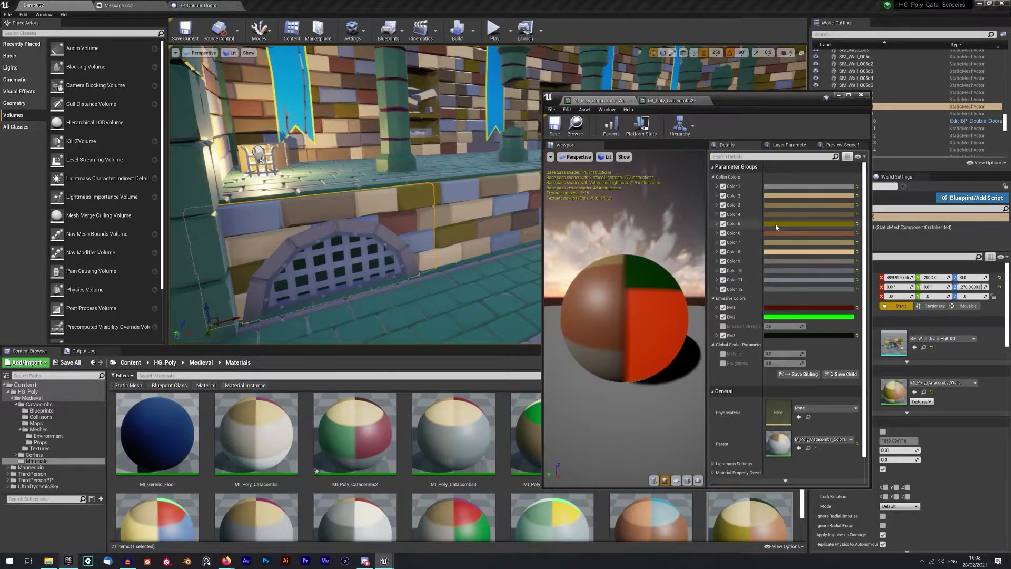
{"action": "left_click", "coordinate": [723, 187]}
{"action": "left_click", "coordinate": [723, 186]}
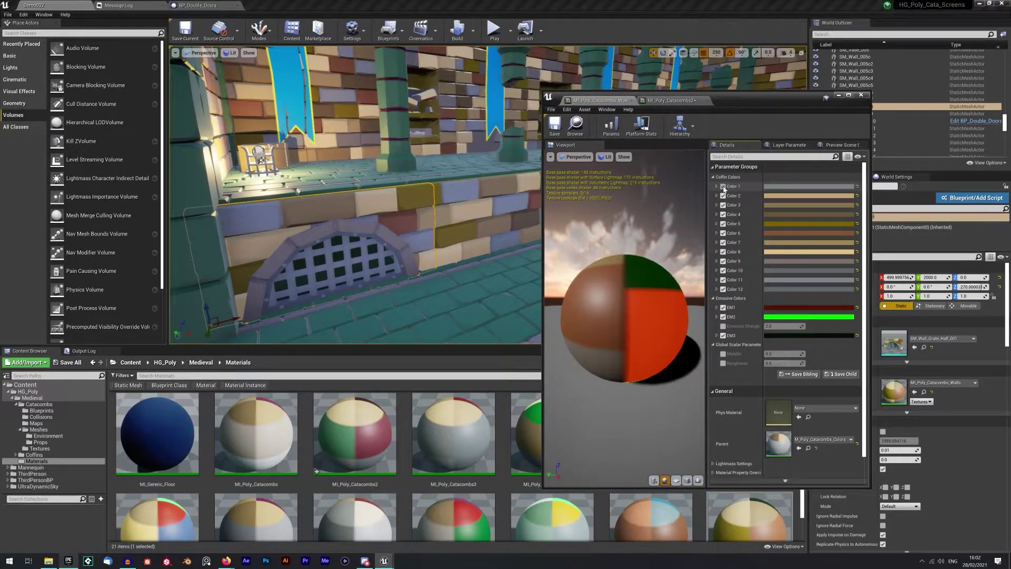
{"action": "left_click", "coordinate": [808, 261]}
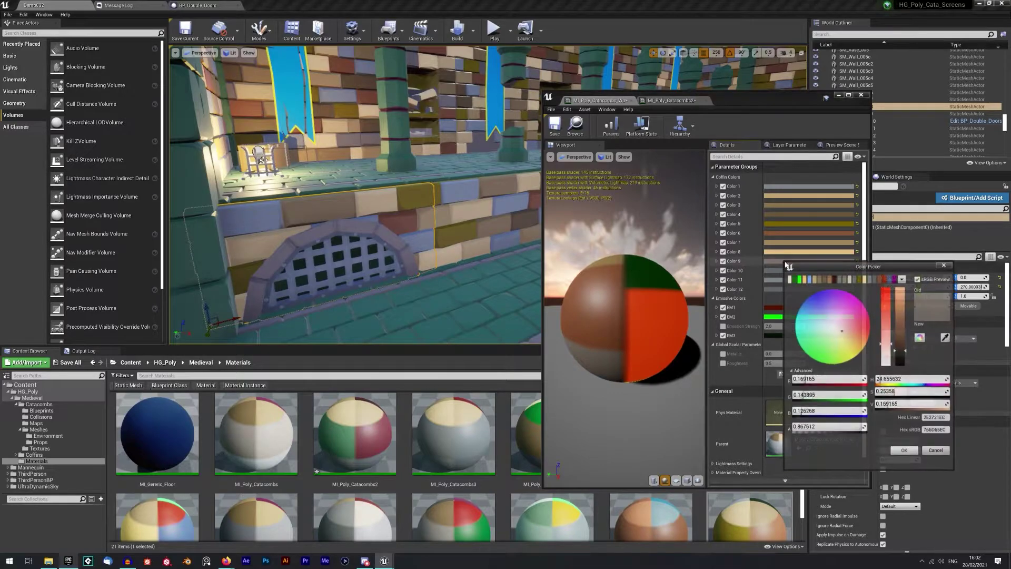
{"action": "left_click_drag", "start_coordinate": [897, 330], "coordinate": [897, 312]}
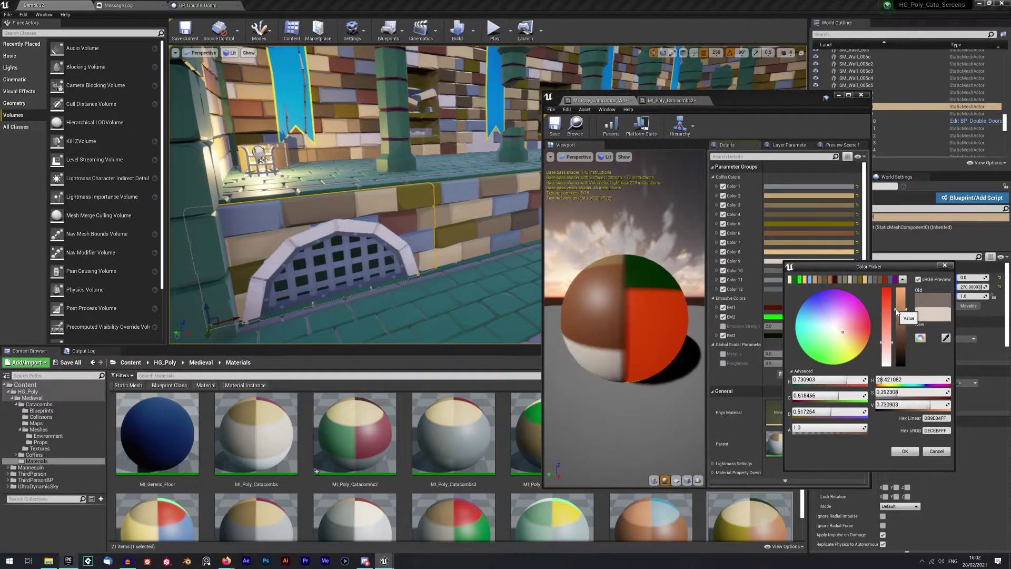
Step: Set the EM3 emissive colour of the MI_Poly_Catacombs_Walls material to dark blue with a value of about 0.026, and close the material
{"action": "right_click_drag", "start_coordinate": [361, 264], "coordinate": [353, 261]}
{"action": "key", "text": "w"}
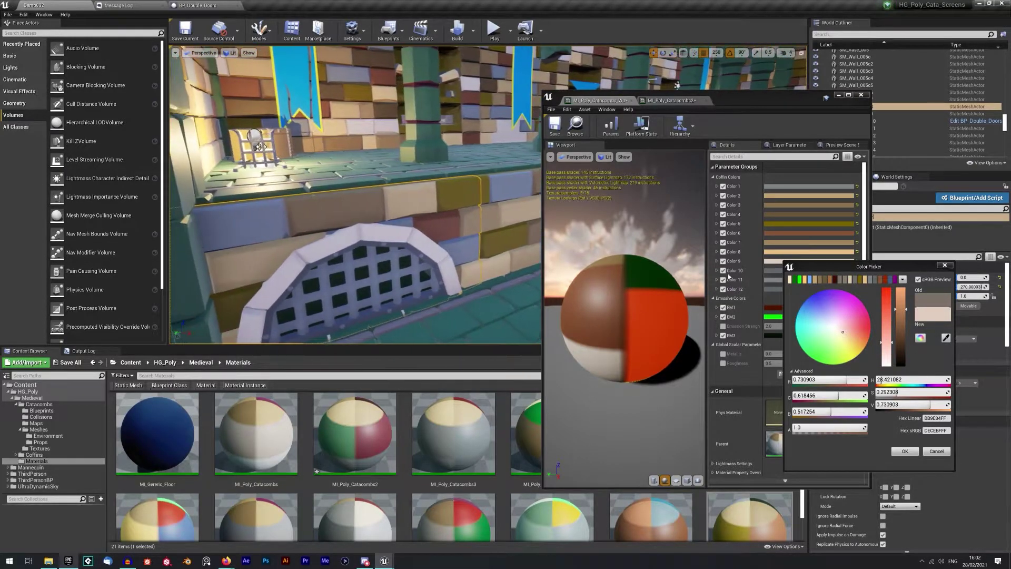
{"action": "left_click_drag", "start_coordinate": [842, 265], "coordinate": [584, 205]}
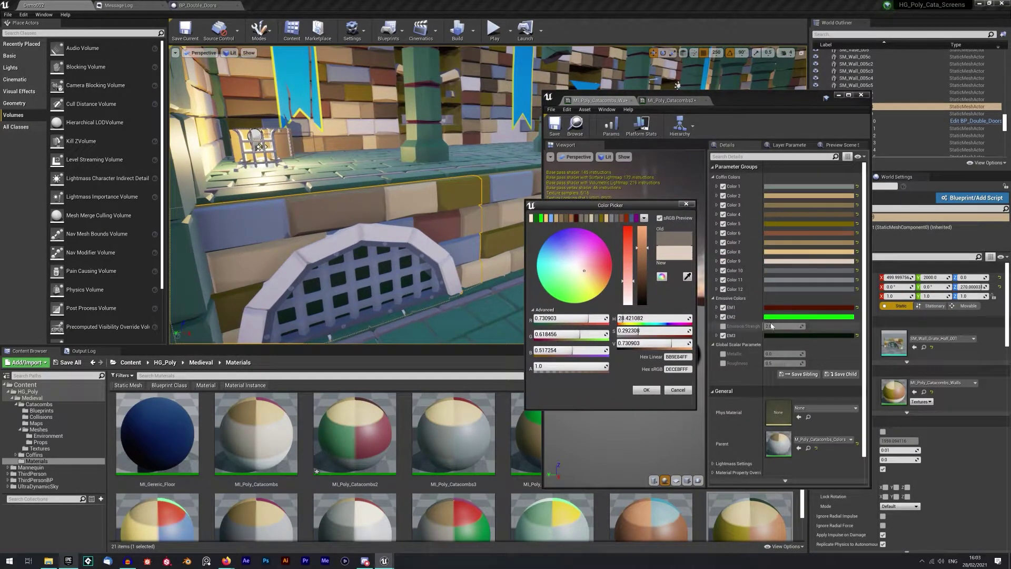
{"action": "left_click", "coordinate": [809, 336]}
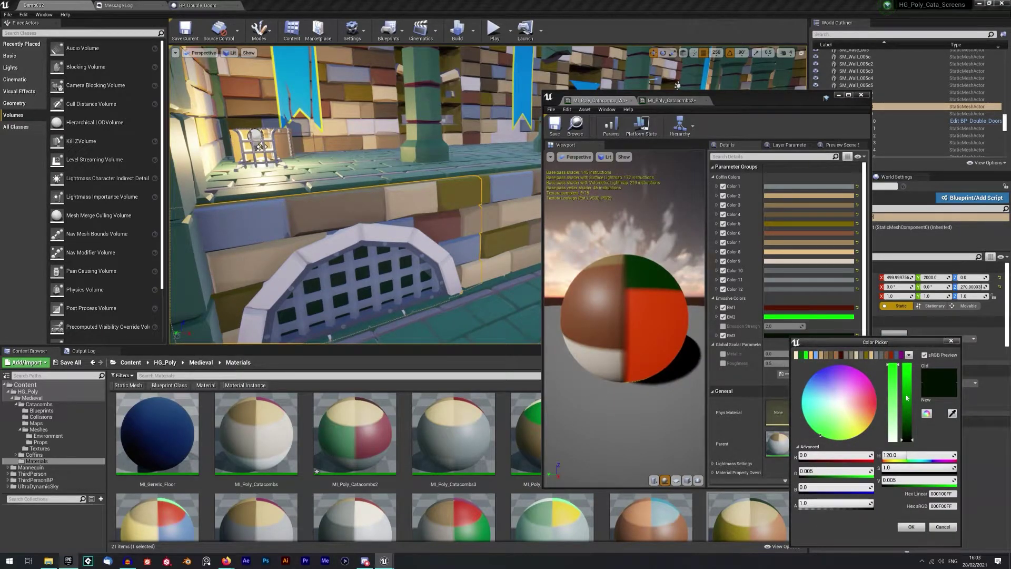
{"action": "mouse_move", "coordinate": [910, 437]}
{"action": "left_mouse_down"}
{"action": "mouse_move", "coordinate": [911, 415]}
{"action": "mouse_move", "coordinate": [911, 439]}
{"action": "left_mouse_up"}
{"action": "right_click_drag", "start_coordinate": [427, 282], "coordinate": [426, 282]}
{"action": "left_click_drag", "start_coordinate": [911, 436], "coordinate": [912, 441]}
{"action": "right_click_drag", "start_coordinate": [426, 281], "coordinate": [427, 282]}
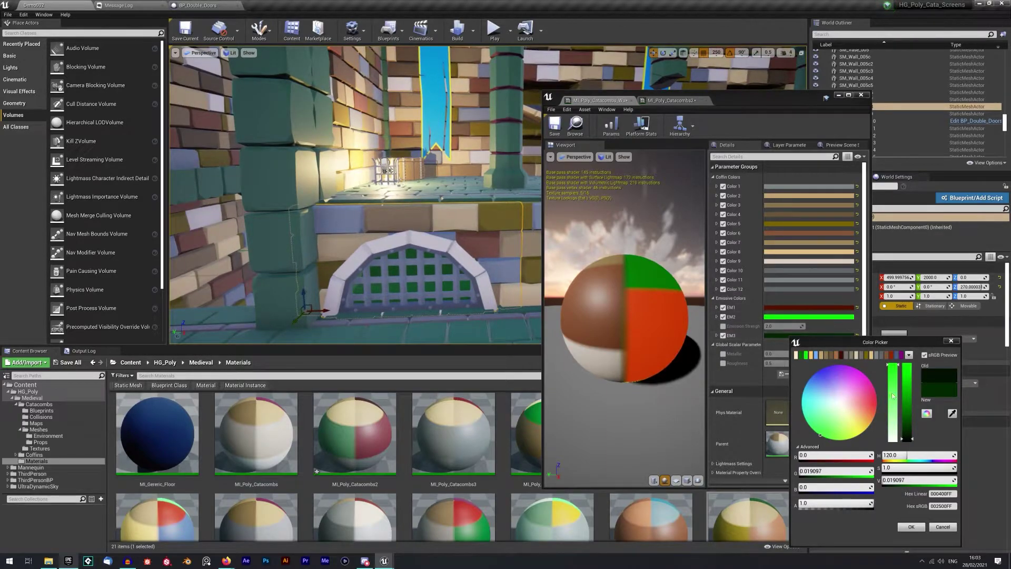
{"action": "left_click", "coordinate": [841, 355]}
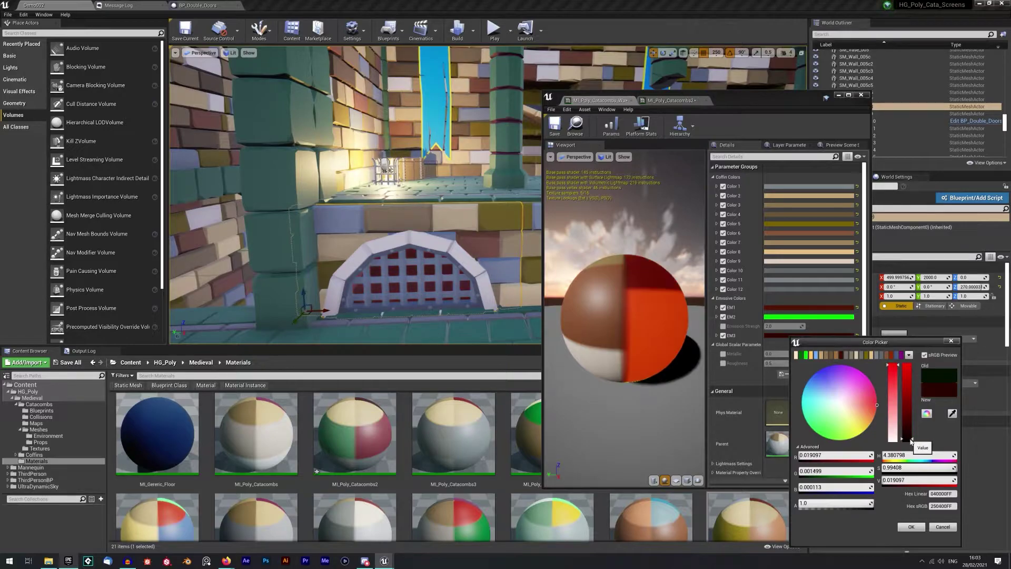
{"action": "left_click", "coordinate": [816, 355]}
{"action": "left_click_drag", "start_coordinate": [906, 371], "coordinate": [913, 440]}
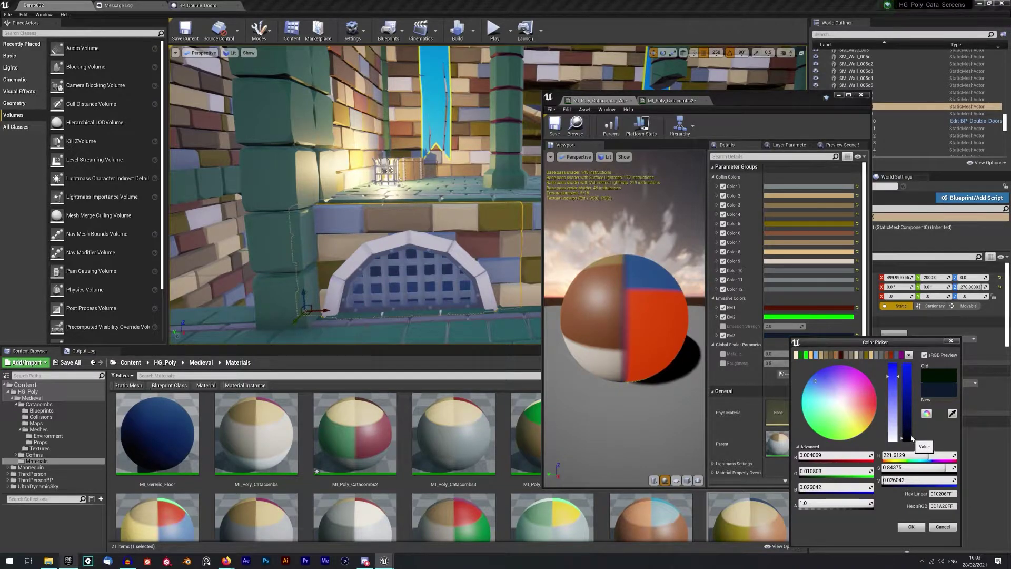
{"action": "left_click", "coordinate": [861, 95]}
Step: Replace the floor tile SM_Floor_Tile_Half_16 beside the arched wall grate with the SM_Floor_Grate_001 mesh from the Environment folder
{"action": "right_click_drag", "start_coordinate": [567, 235], "coordinate": [515, 267]}
{"action": "left_click", "coordinate": [514, 267]}
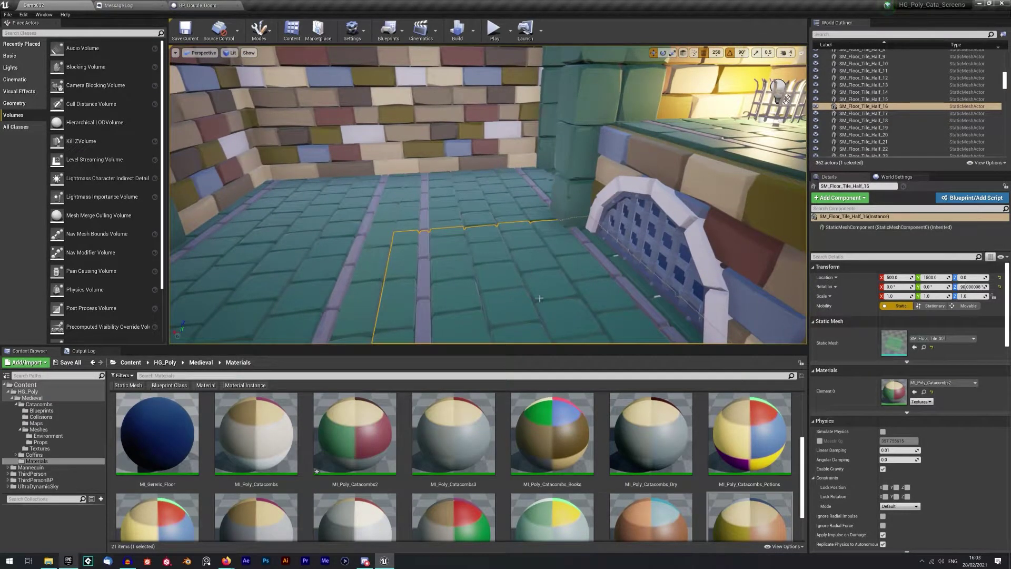
{"action": "left_click", "coordinate": [48, 435]}
{"action": "left_click_drag", "start_coordinate": [551, 503], "coordinate": [502, 279]}
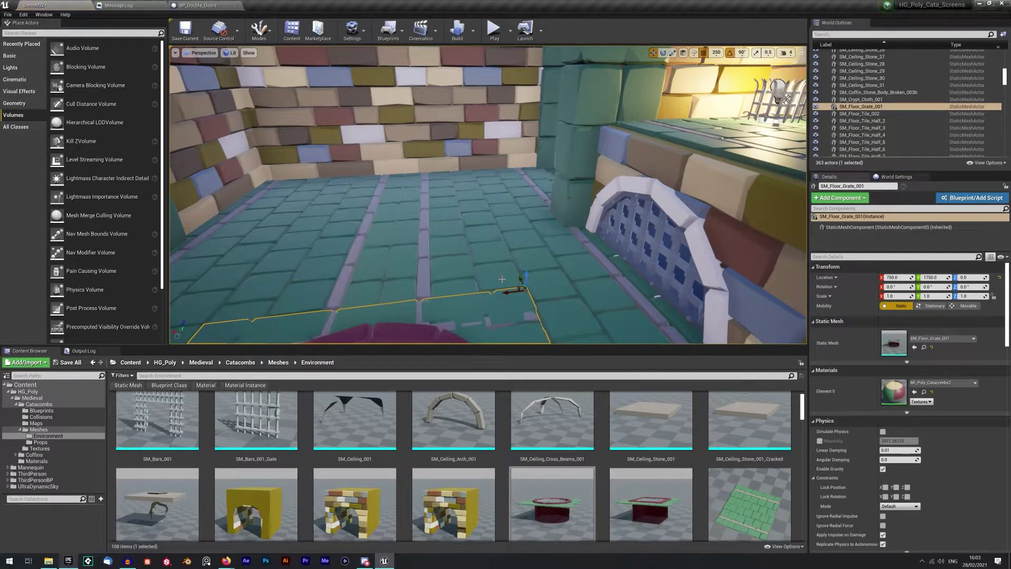
{"action": "key", "text": "ctrl+z"}
{"action": "right_click", "coordinate": [502, 281]}
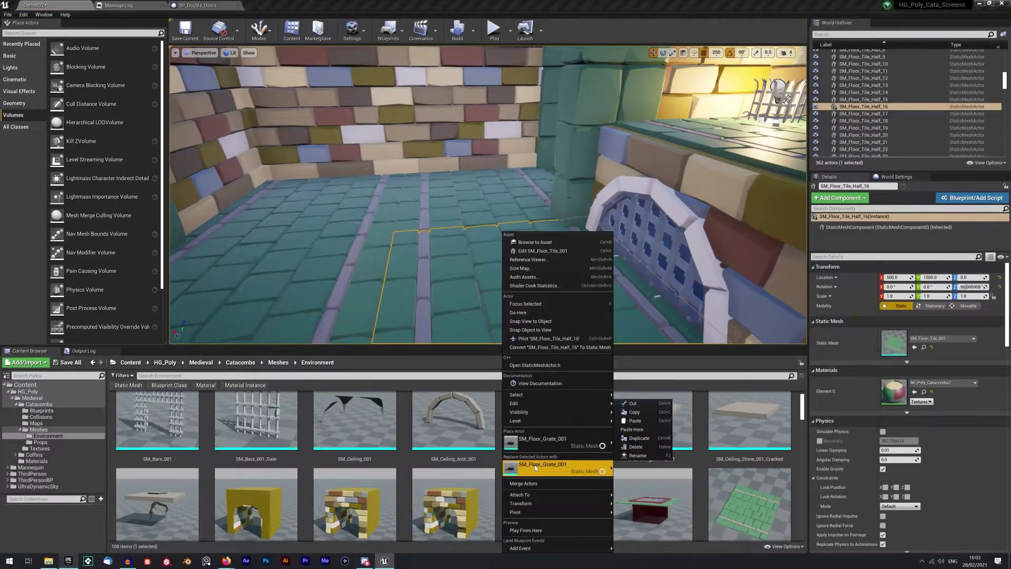
{"action": "left_click", "coordinate": [542, 466]}
{"action": "right_click_drag", "start_coordinate": [474, 222], "coordinate": [431, 213]}
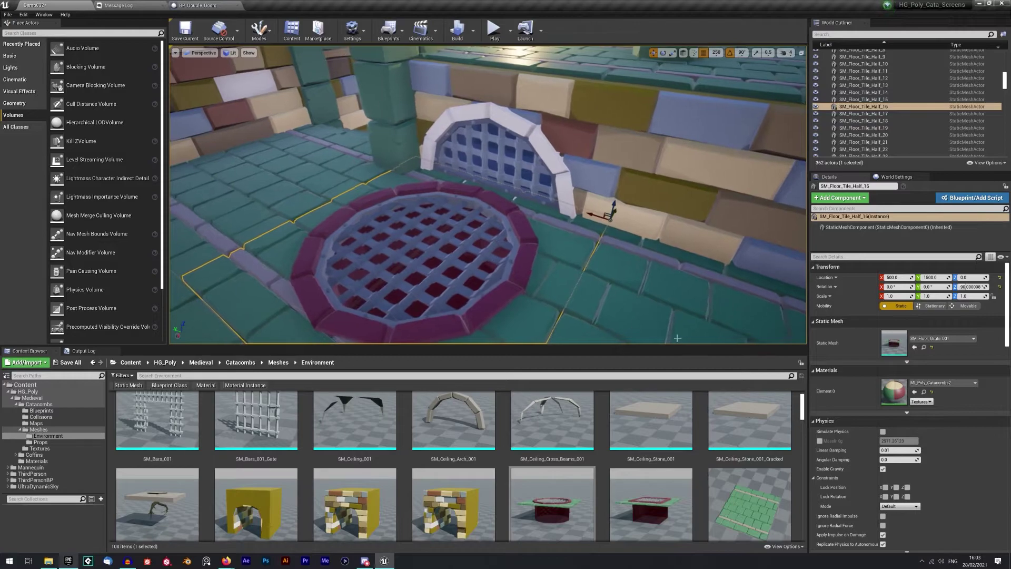
Step: Try a bright blue EM3 emissive colour on the floor grate's MI_Poly_Catacombs2 material
{"action": "double_click", "coordinate": [893, 391]}
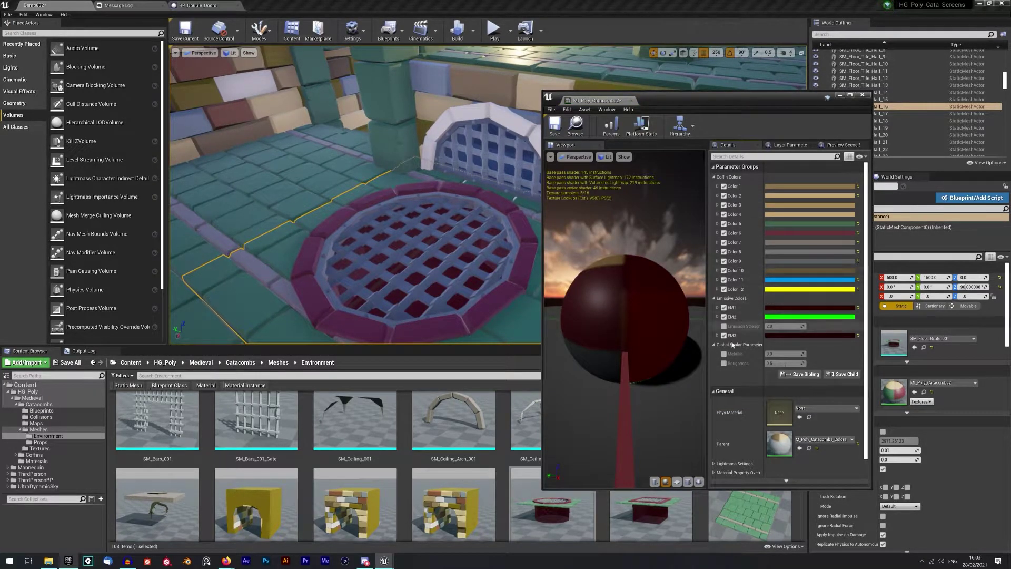
{"action": "left_click", "coordinate": [783, 336]}
{"action": "mouse_move", "coordinate": [842, 399]}
{"action": "left_mouse_down"}
{"action": "mouse_move", "coordinate": [819, 422]}
{"action": "mouse_move", "coordinate": [846, 401]}
{"action": "mouse_move", "coordinate": [861, 417]}
{"action": "mouse_move", "coordinate": [816, 378]}
{"action": "left_mouse_up"}
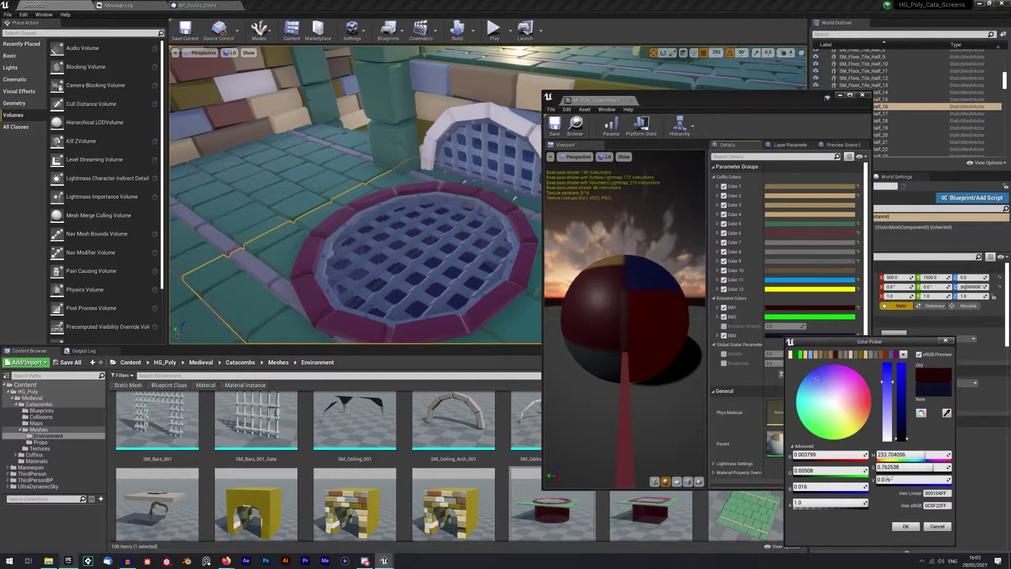
{"action": "left_click_drag", "start_coordinate": [900, 430], "coordinate": [894, 373]}
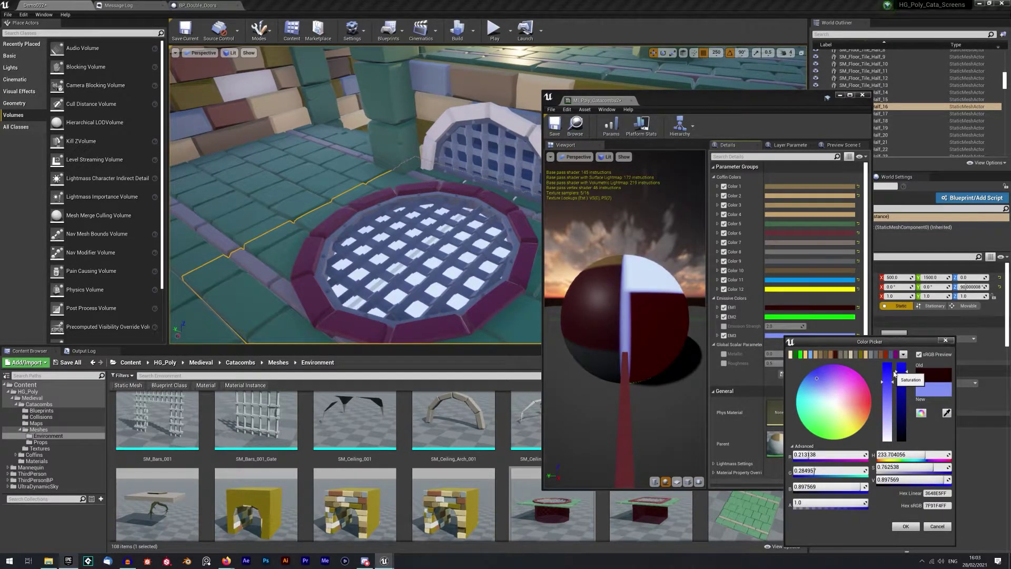
{"action": "left_click", "coordinate": [937, 526]}
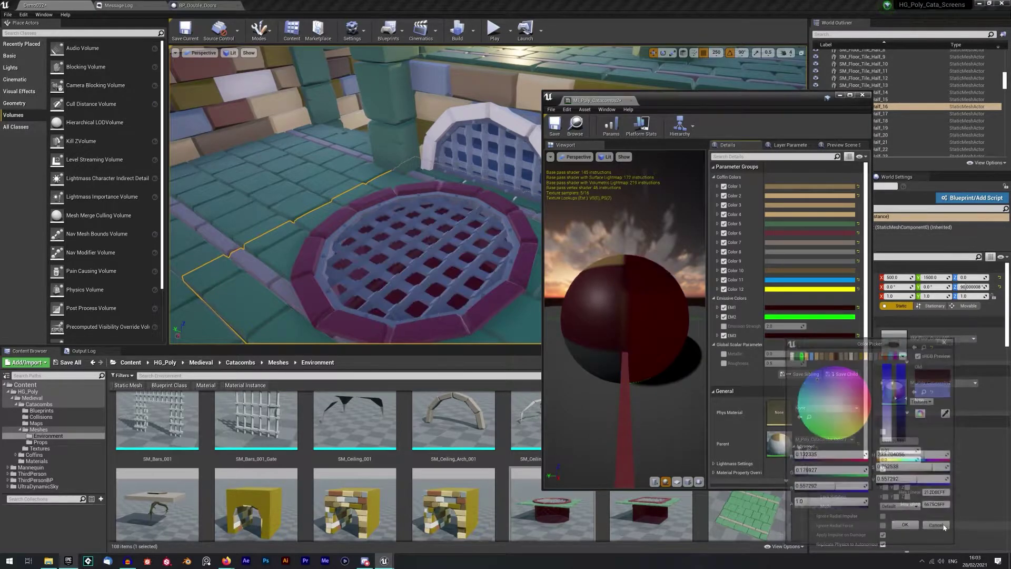
Step: Delete the round floor grate, undo the deletion, and close the grate's material
{"action": "left_click", "coordinate": [493, 251]}
{"action": "key", "text": "Delete"}
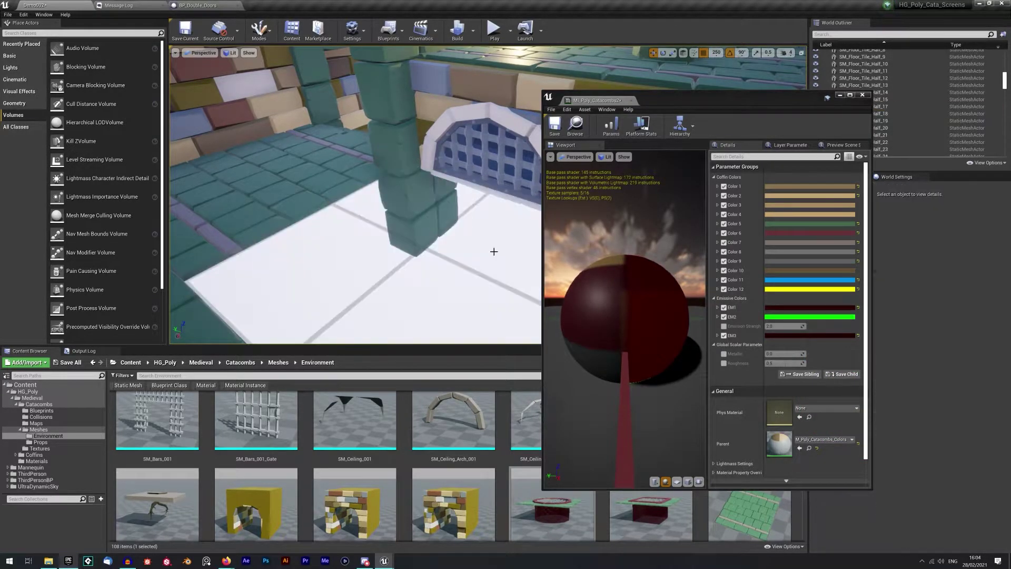
{"action": "key", "text": "ctrl+z"}
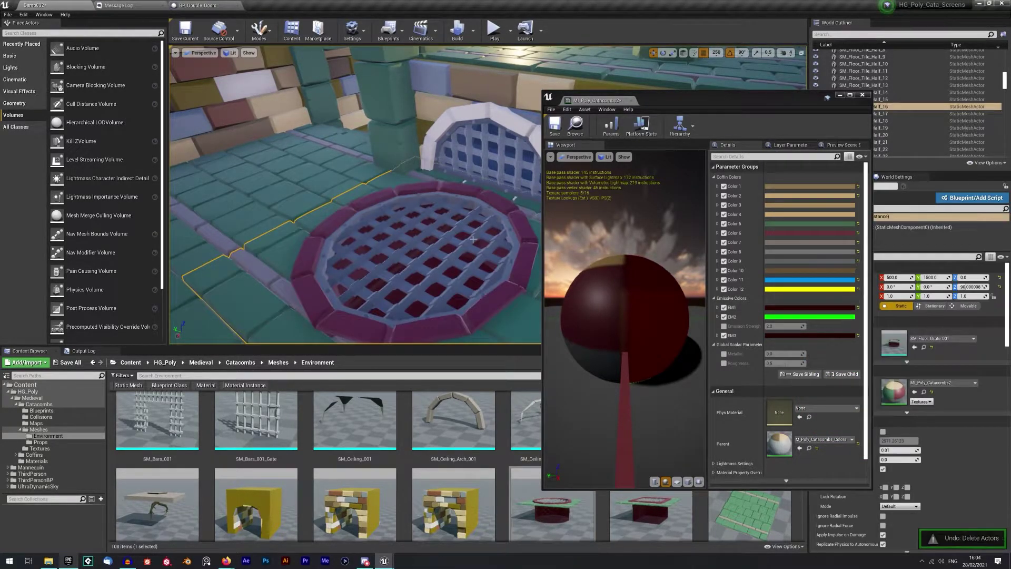
{"action": "left_click", "coordinate": [862, 95]}
Step: Place SM_Book_Stack_001 from the Props folder on the floor and, with grid snapping off, raise it to Z about 18.9
{"action": "scroll", "coordinate": [558, 454], "scroll_direction": "down", "scroll_amount": 6}
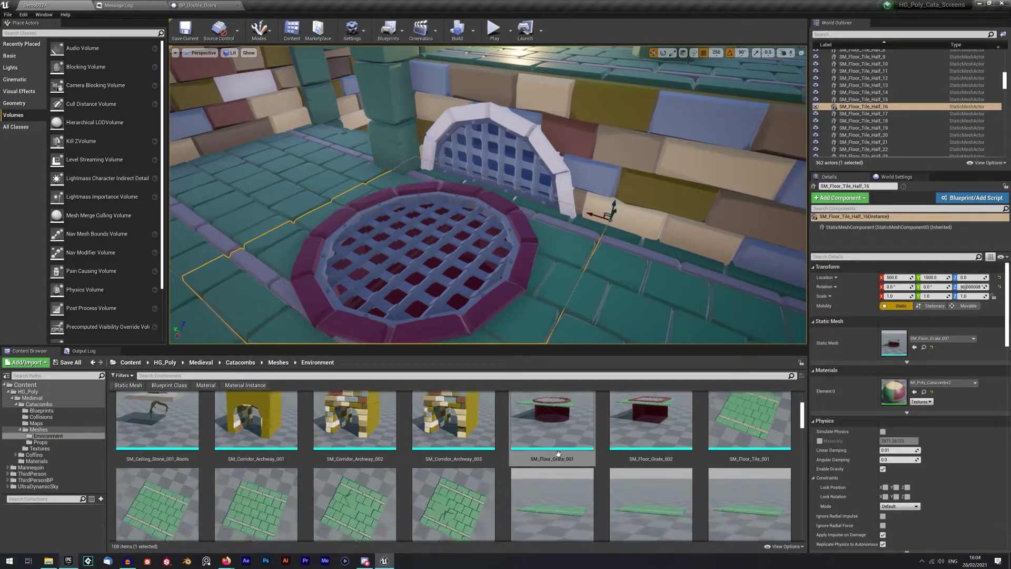
{"action": "left_click", "coordinate": [46, 442]}
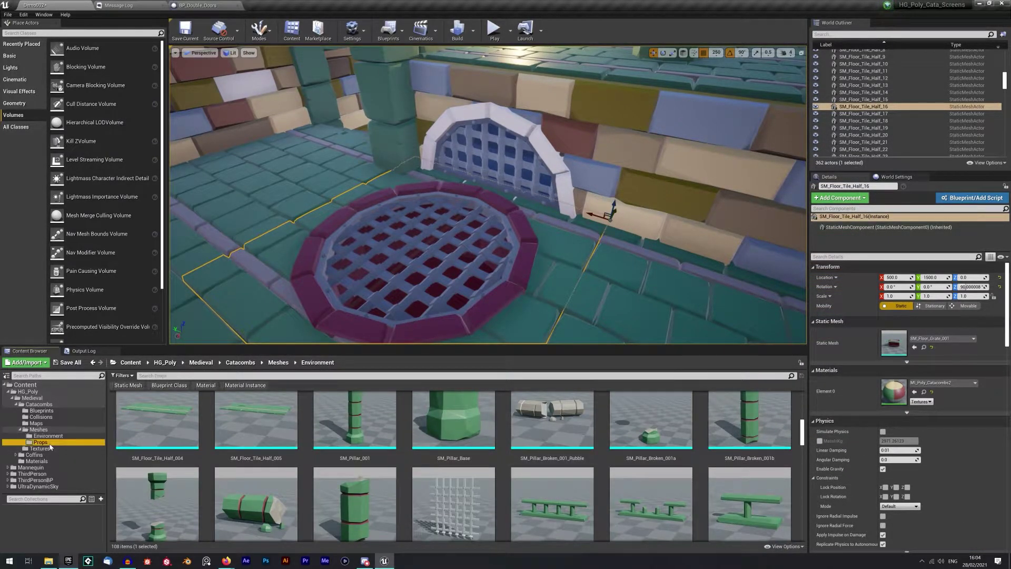
{"action": "right_click_drag", "start_coordinate": [622, 275], "coordinate": [605, 245]}
{"action": "left_click_drag", "start_coordinate": [650, 503], "coordinate": [402, 323]}
{"action": "right_click_drag", "start_coordinate": [402, 322], "coordinate": [398, 314]}
{"action": "left_click", "coordinate": [704, 52]}
{"action": "left_click_drag", "start_coordinate": [473, 273], "coordinate": [473, 249]}
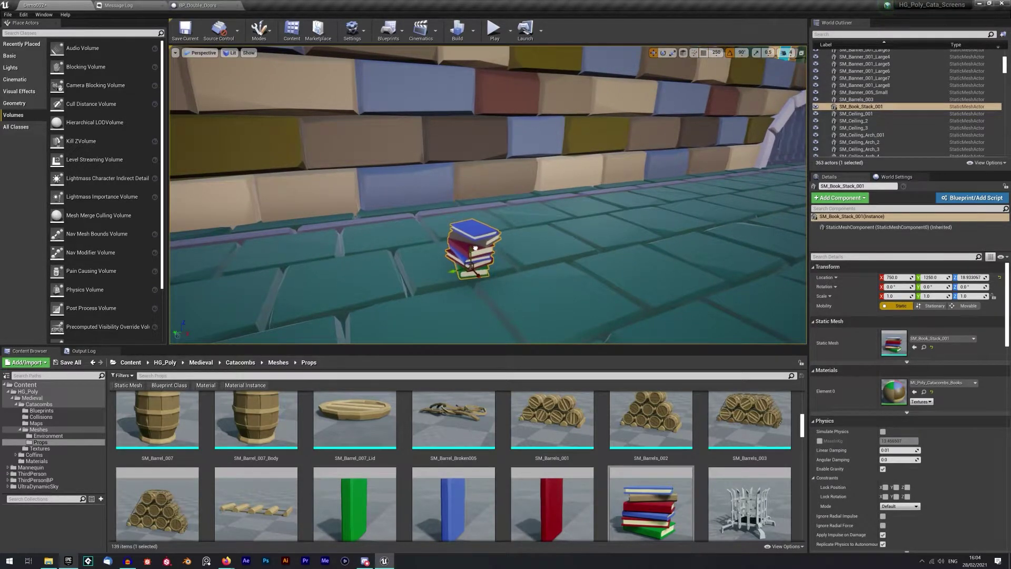
Step: In the book stack's material, set Color 2 to purple and Color 4 to the saved brown
{"action": "double_click", "coordinate": [890, 388]}
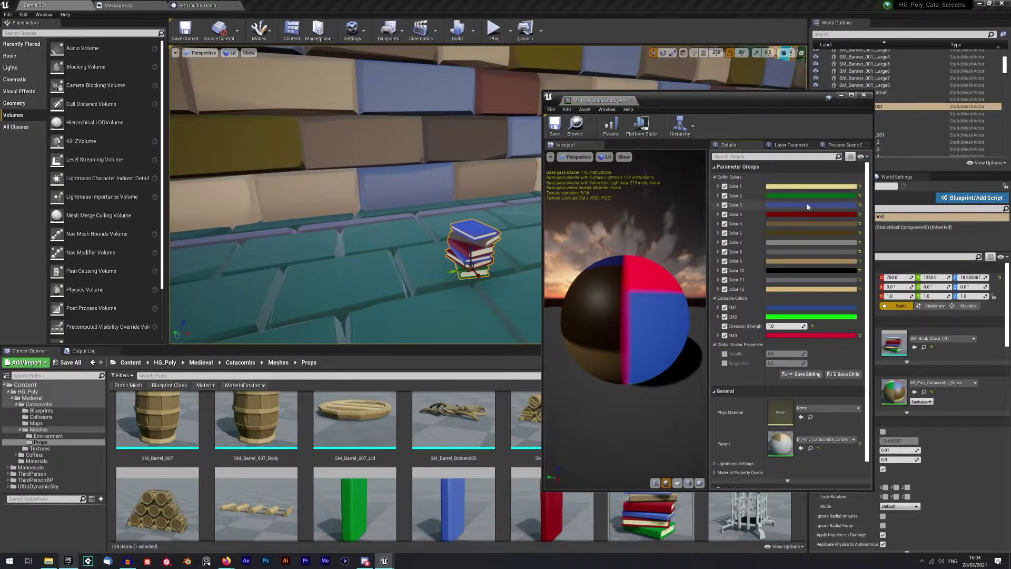
{"action": "right_click_drag", "start_coordinate": [533, 271], "coordinate": [642, 268]}
{"action": "right_click_drag", "start_coordinate": [490, 287], "coordinate": [437, 303]}
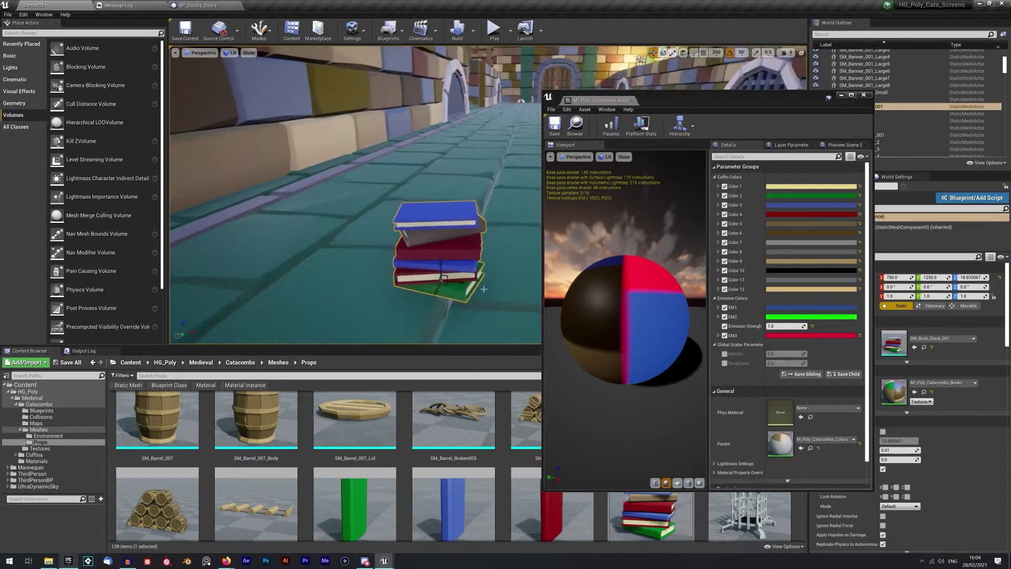
{"action": "left_click", "coordinate": [816, 197]}
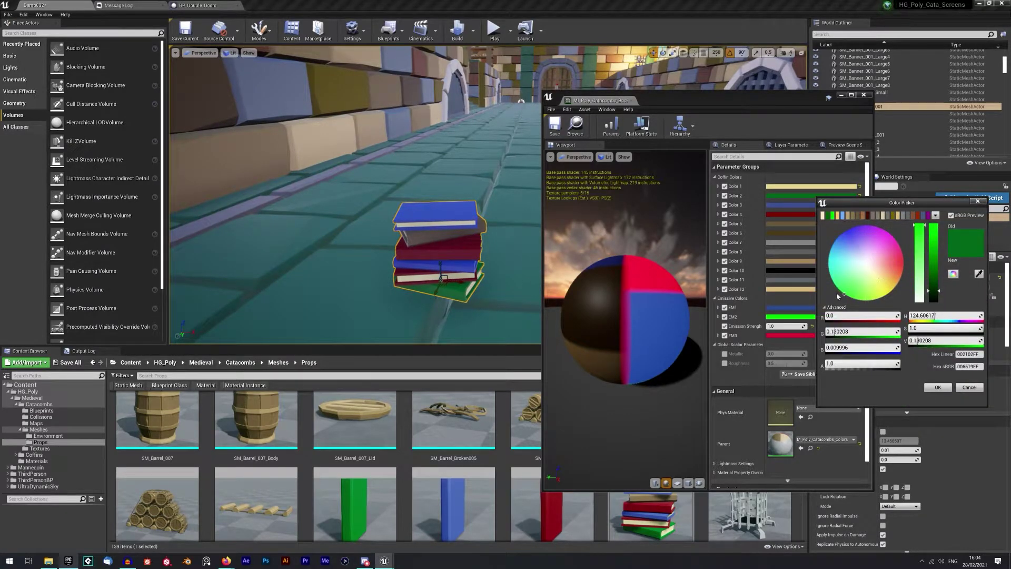
{"action": "left_click_drag", "start_coordinate": [848, 287], "coordinate": [879, 243]}
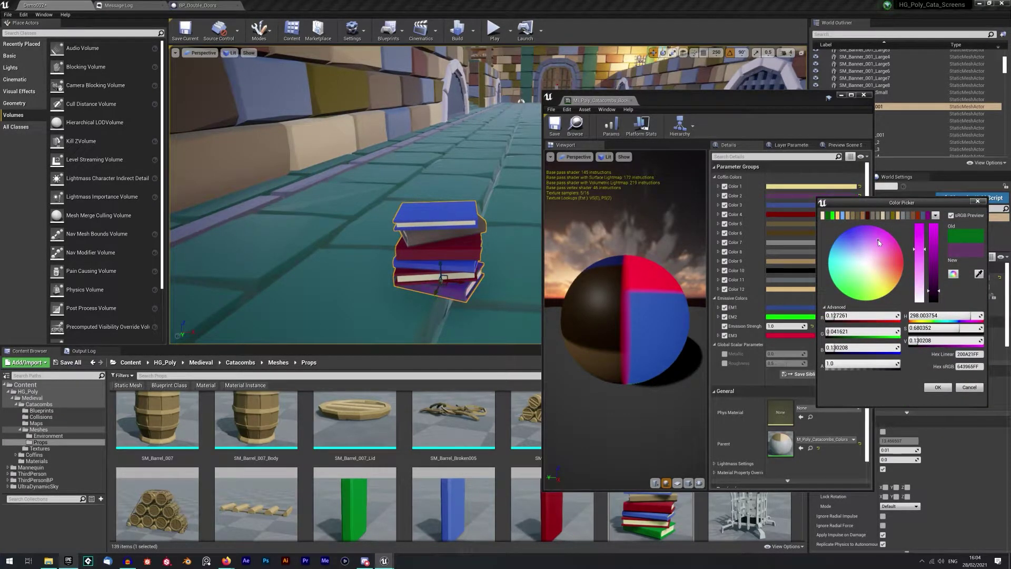
{"action": "left_click", "coordinate": [791, 215]}
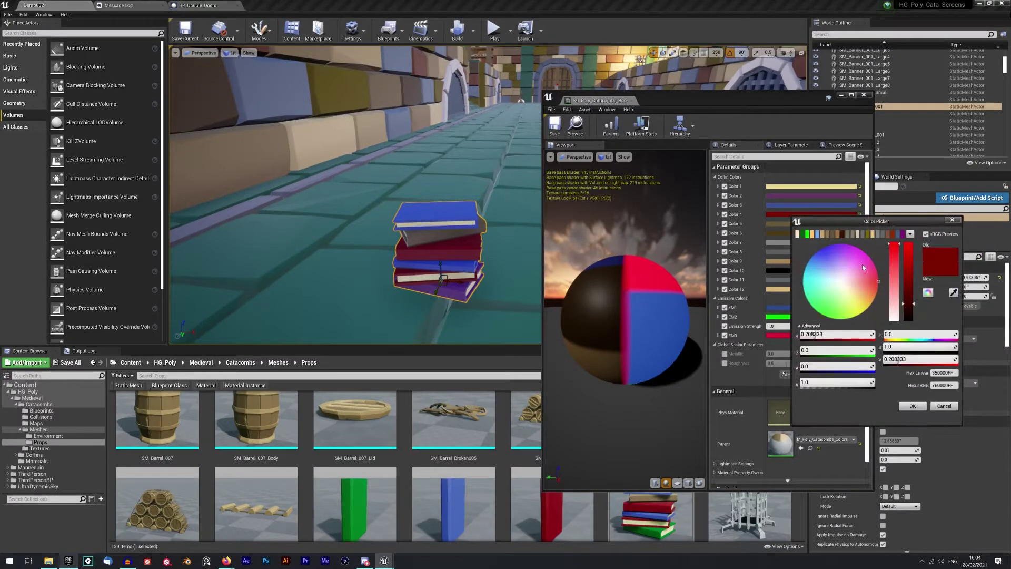
{"action": "left_click", "coordinate": [833, 235]}
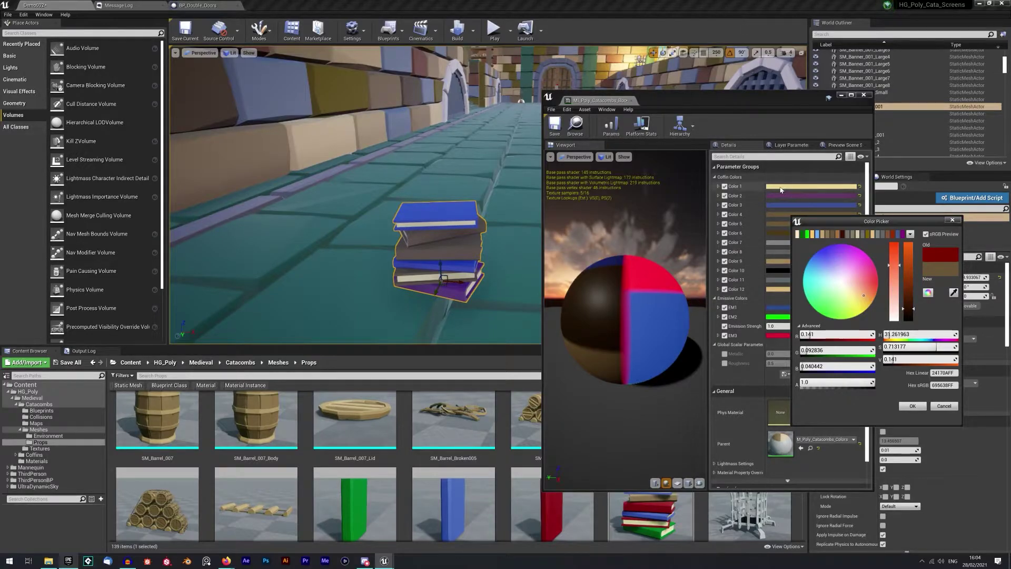
Step: Set Color 1 of the book material to a pale off-white with a value of about 0.797, and close the material
{"action": "left_click", "coordinate": [724, 188]}
{"action": "left_click", "coordinate": [724, 187]}
{"action": "left_click", "coordinate": [811, 186]}
{"action": "left_click_drag", "start_coordinate": [882, 268], "coordinate": [859, 259]}
{"action": "right_click_drag", "start_coordinate": [484, 247], "coordinate": [443, 248]}
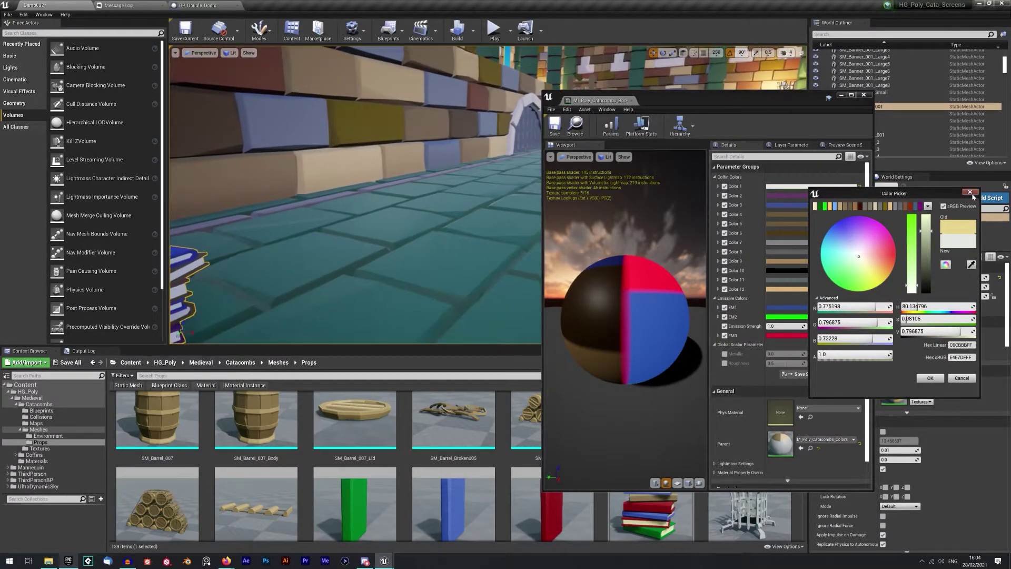
{"action": "left_click", "coordinate": [869, 108]}
{"action": "left_click", "coordinate": [863, 95]}
Step: Open the SM_Candles_002 mesh from the Props folder and its assigned material instance, keeping the level visible beside it
{"action": "scroll", "coordinate": [569, 424], "scroll_direction": "down", "scroll_amount": 5}
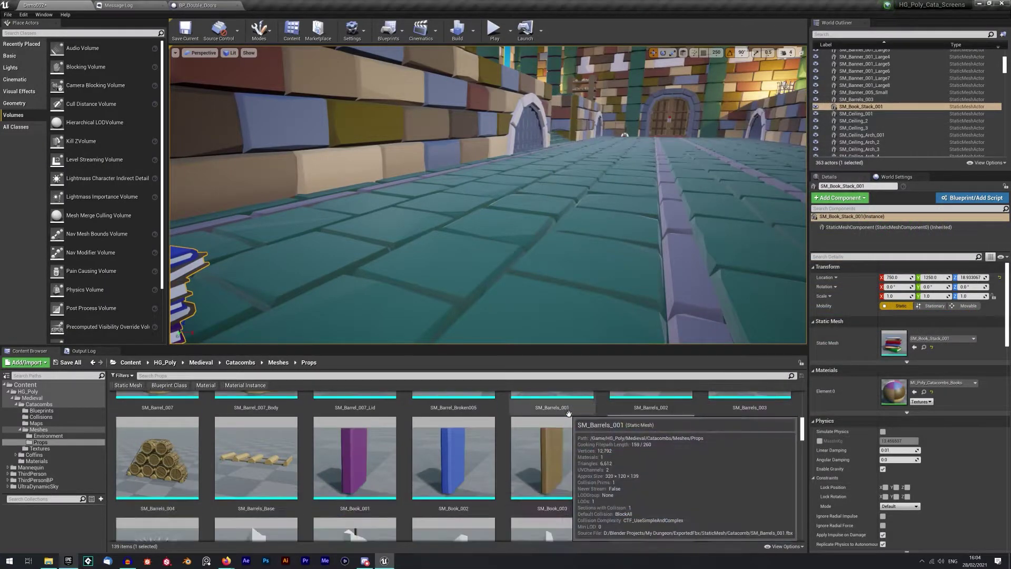
{"action": "double_click", "coordinate": [561, 421]}
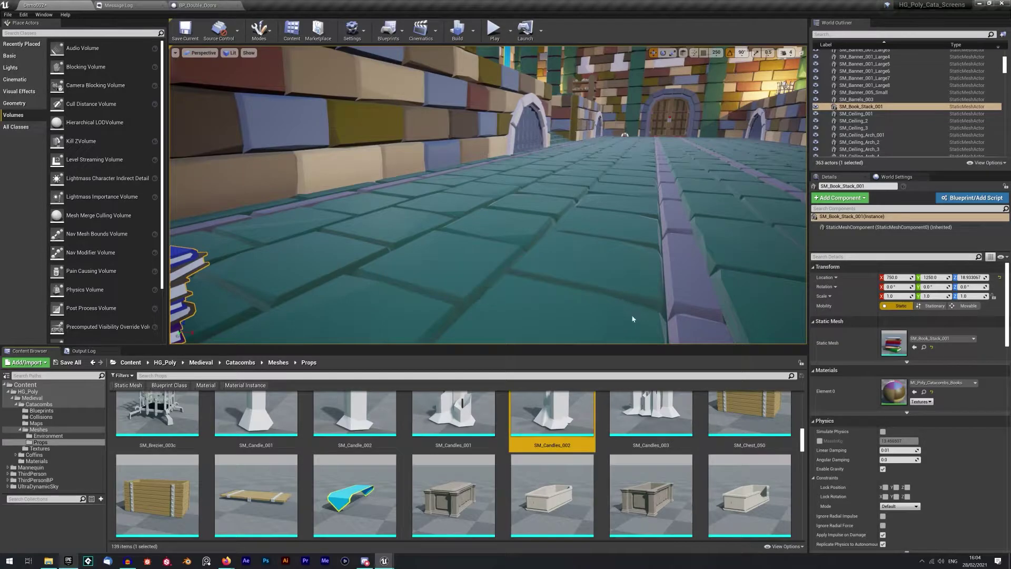
{"action": "double_click", "coordinate": [789, 197]}
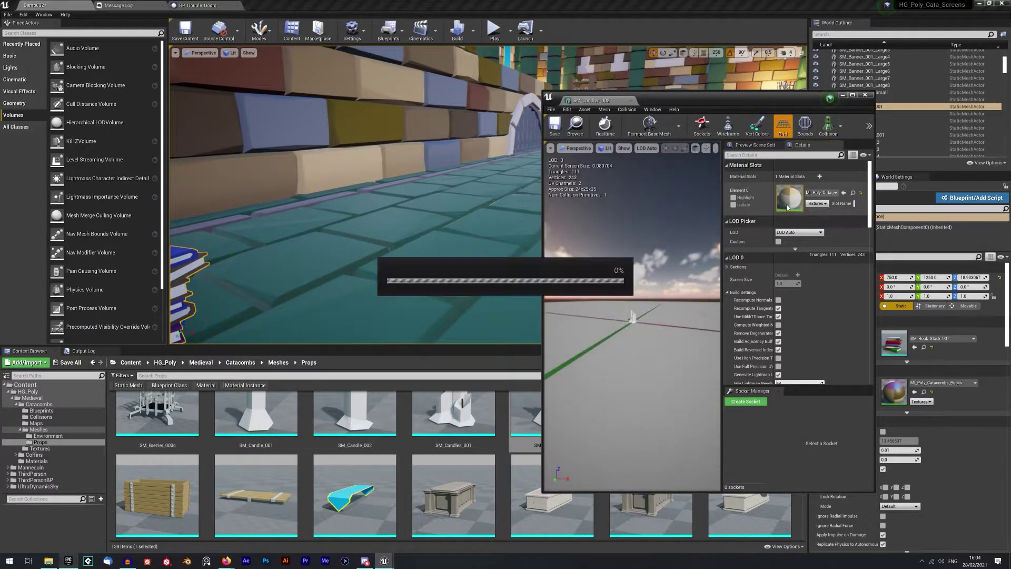
{"action": "left_click_drag", "start_coordinate": [774, 103], "coordinate": [899, 78]}
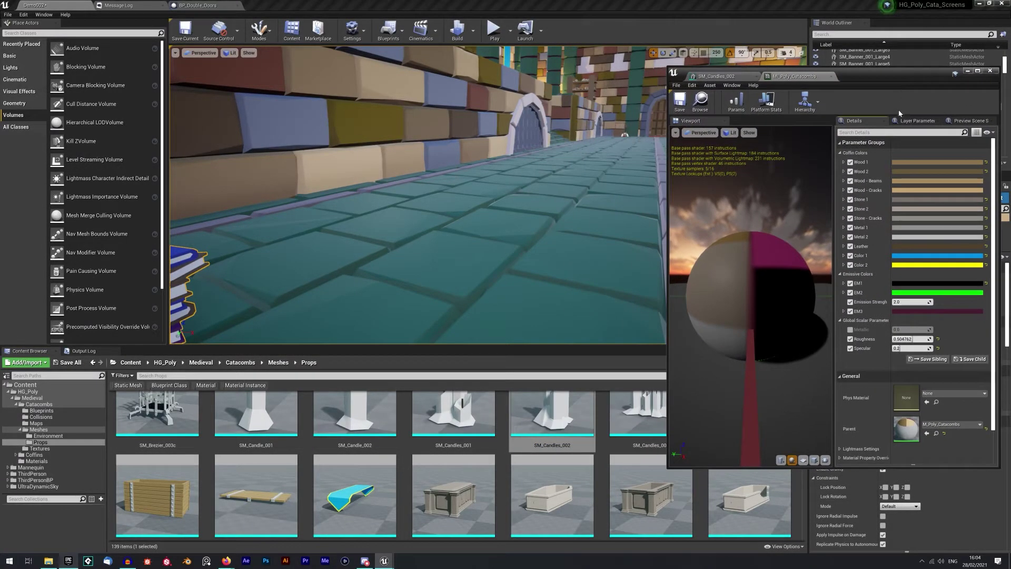
Step: Place the SM_Candles_003 mesh on the floor near the book stack
{"action": "left_click", "coordinate": [850, 237]}
{"action": "left_click", "coordinate": [850, 238]}
{"action": "left_click_drag", "start_coordinate": [638, 418], "coordinate": [548, 317]}
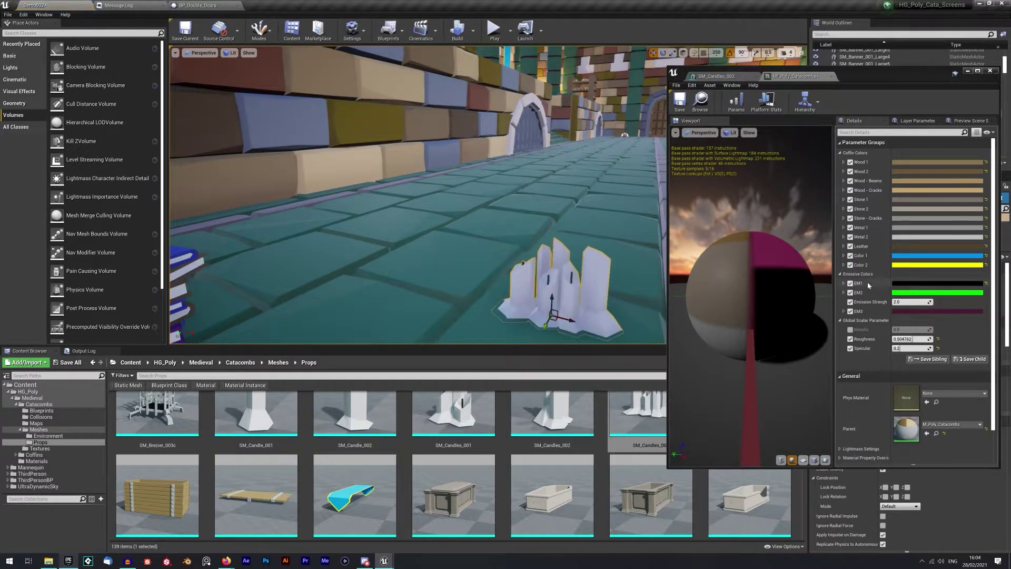
Step: Set the candle material's Metal 2 colour to the saved warm tan and darken it to a value of about 0.707
{"action": "left_click", "coordinate": [849, 237]}
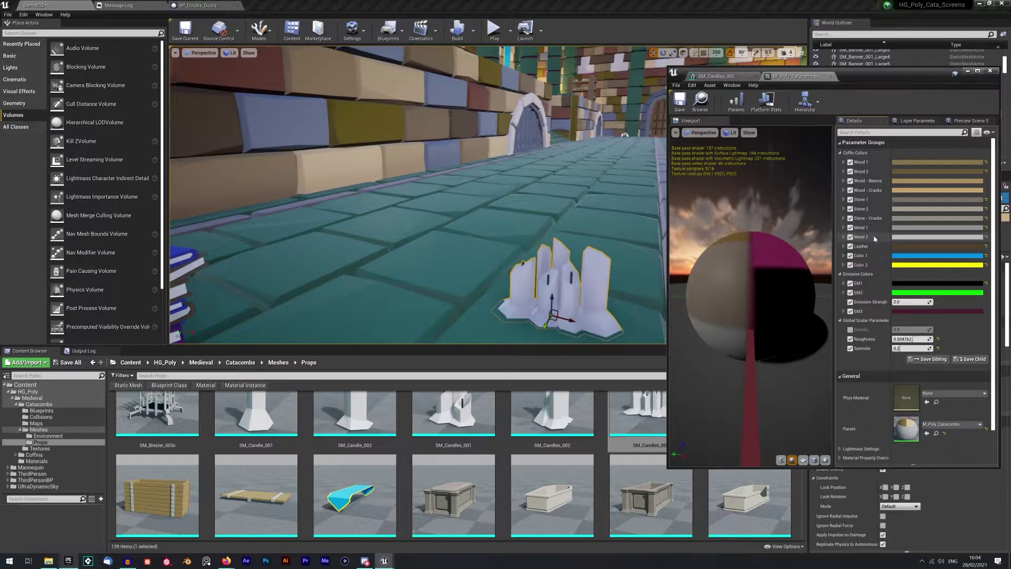
{"action": "left_click", "coordinate": [901, 238]}
{"action": "left_click_drag", "start_coordinate": [777, 305], "coordinate": [789, 316]}
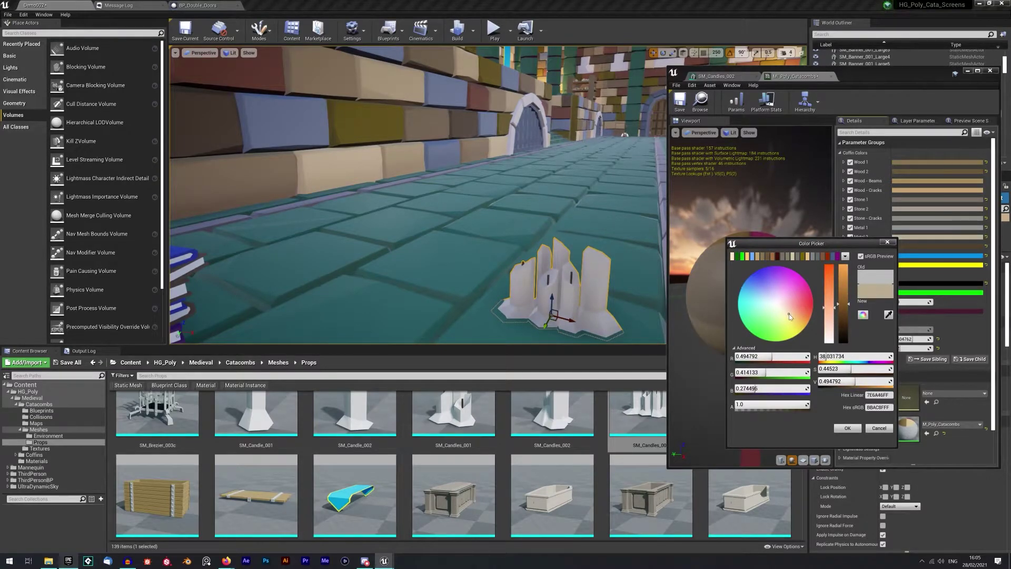
{"action": "left_click", "coordinate": [807, 257]}
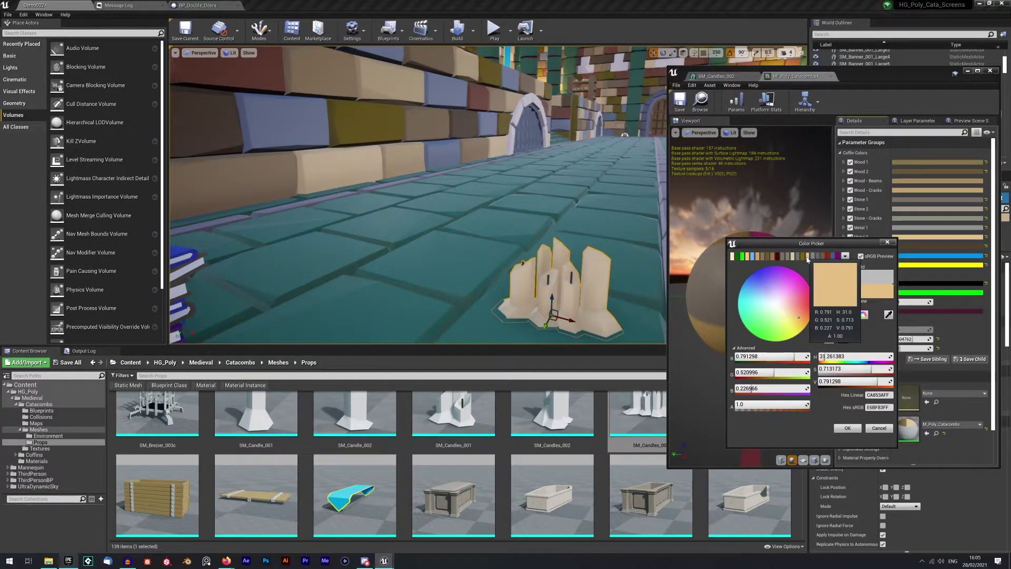
{"action": "right_click_drag", "start_coordinate": [579, 210], "coordinate": [642, 221]}
{"action": "left_click_drag", "start_coordinate": [848, 285], "coordinate": [848, 291]}
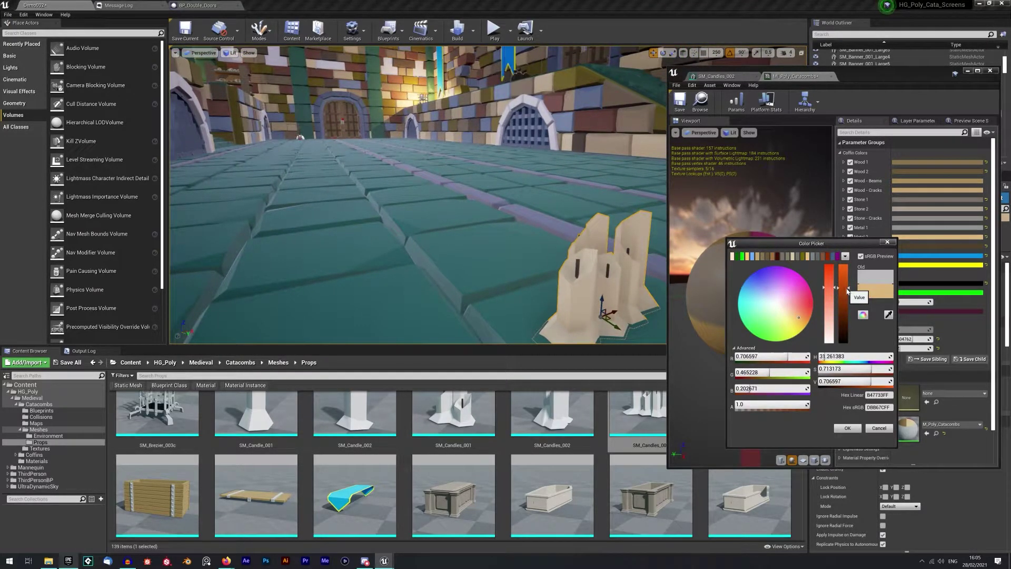
Step: Set the candle material's Metal 2 colour to the saved light yellow-orange and place the SM_Chest_050_Body mesh on the floor beside the candles
{"action": "left_click", "coordinate": [747, 256]}
{"action": "right_click_drag", "start_coordinate": [632, 221], "coordinate": [497, 221]}
{"action": "scroll", "coordinate": [484, 462], "scroll_direction": "down", "scroll_amount": 1}
{"action": "scroll", "coordinate": [484, 462], "scroll_direction": "down", "scroll_amount": 1}
{"action": "left_click_drag", "start_coordinate": [184, 450], "coordinate": [357, 244]}
{"action": "right_click_drag", "start_coordinate": [358, 245], "coordinate": [432, 279]}
{"action": "left_click_drag", "start_coordinate": [440, 271], "coordinate": [447, 242]}
{"action": "left_click", "coordinate": [887, 242]}
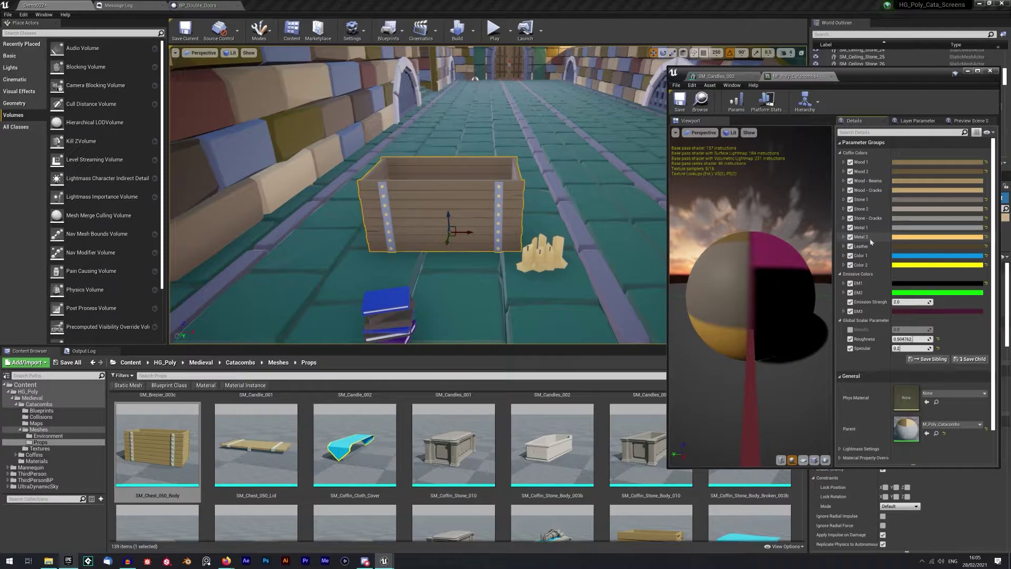
Step: Disable the Metal 2 override and set the Wood 1 colour to the saved blue with a value of about 0.229
{"action": "left_click", "coordinate": [850, 237]}
{"action": "right_click_drag", "start_coordinate": [568, 211], "coordinate": [472, 238]}
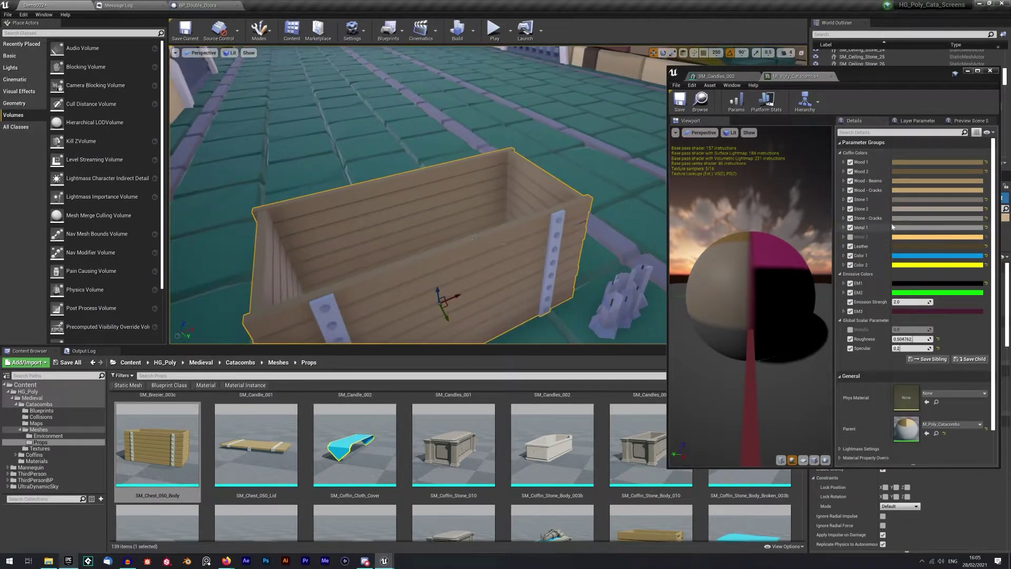
{"action": "left_click", "coordinate": [850, 163]}
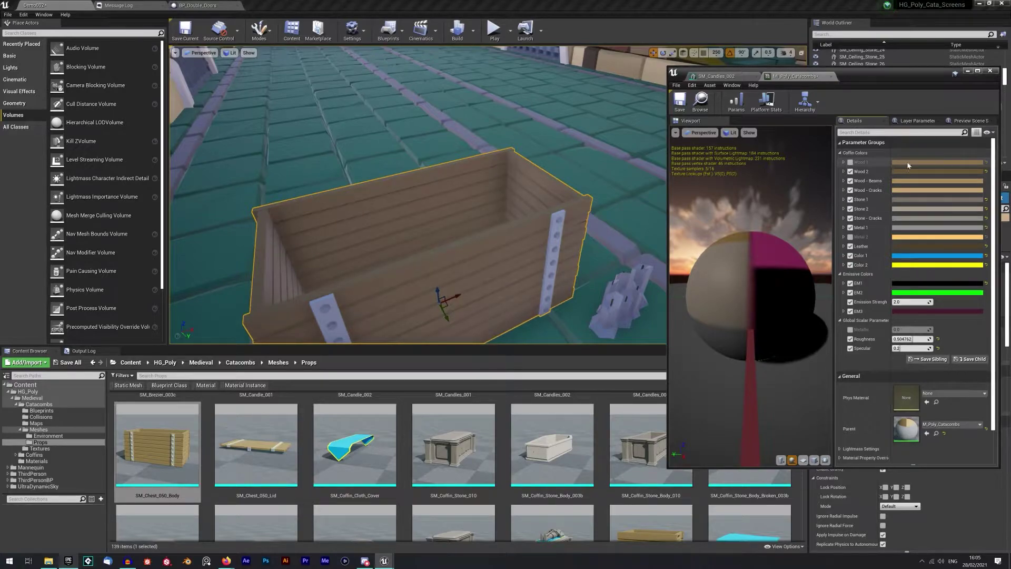
{"action": "left_click", "coordinate": [849, 162]}
{"action": "left_click", "coordinate": [899, 163]}
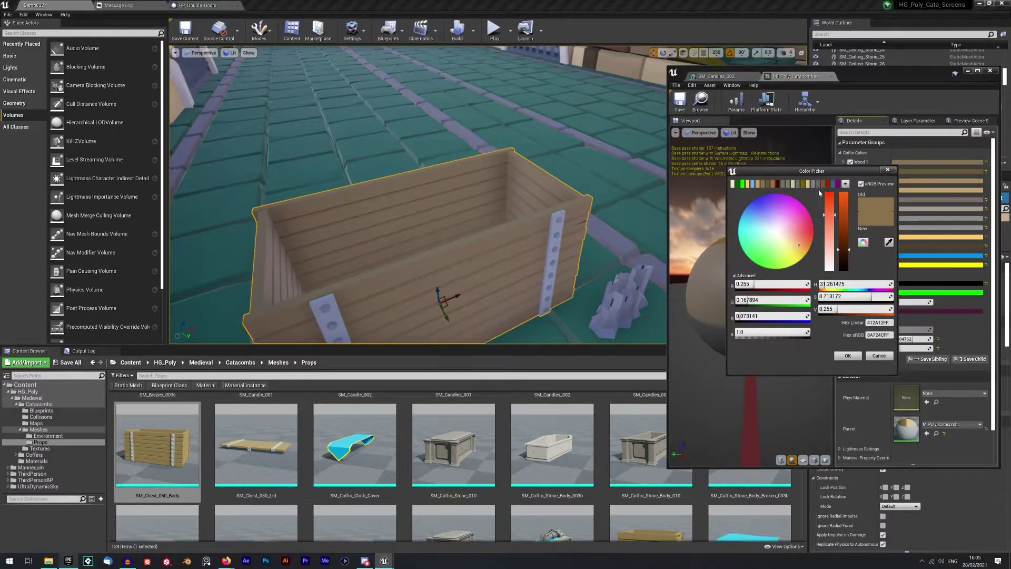
{"action": "left_click", "coordinate": [833, 184]}
{"action": "right_click_drag", "start_coordinate": [569, 236], "coordinate": [616, 236]}
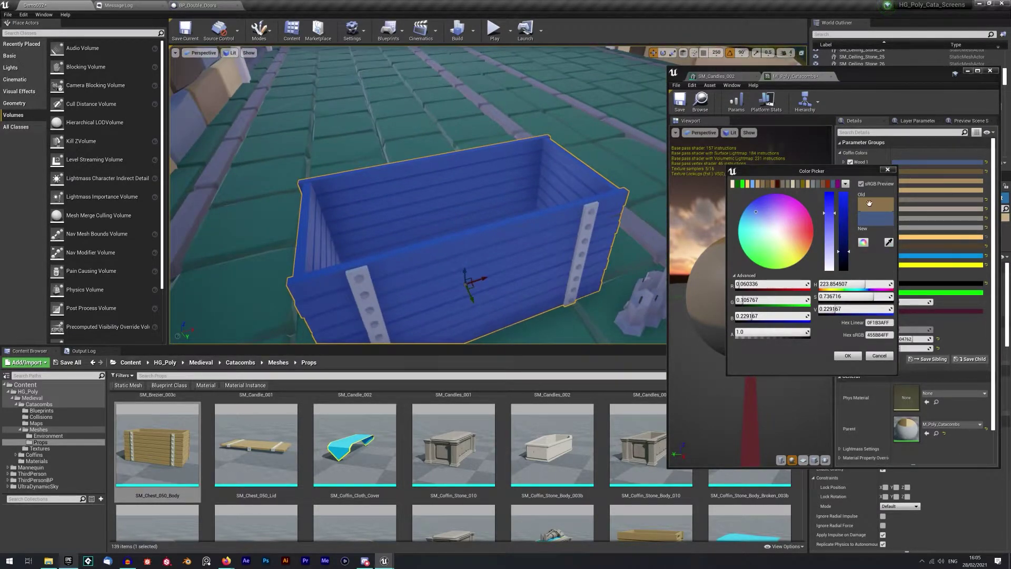
{"action": "left_click", "coordinate": [851, 357]}
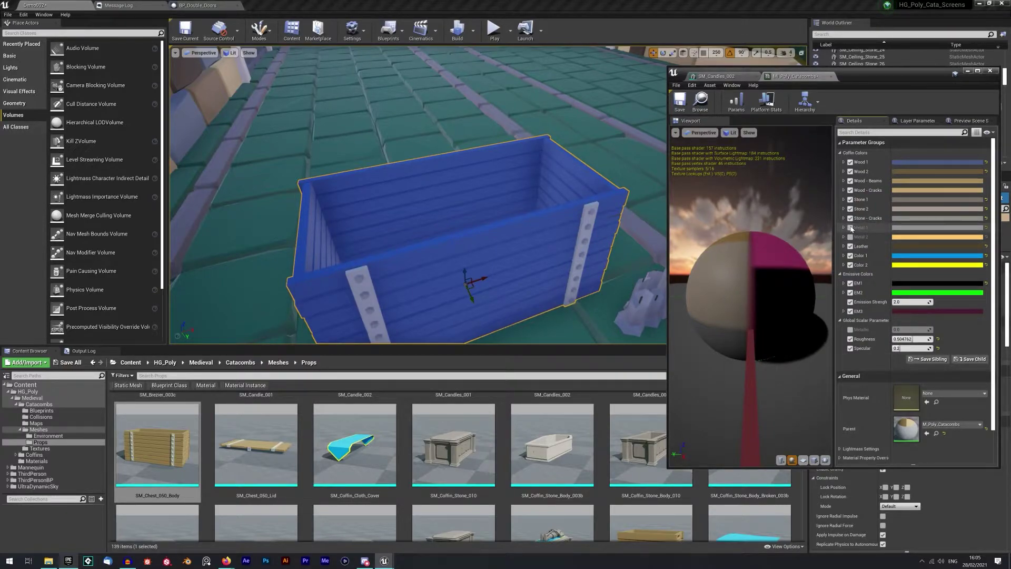
Step: Brighten the Metal 1 colour to near white with a value of 1.0, keeping its override enabled
{"action": "left_click", "coordinate": [850, 227]}
{"action": "left_click", "coordinate": [927, 228]}
{"action": "left_click_drag", "start_coordinate": [843, 285], "coordinate": [844, 252]}
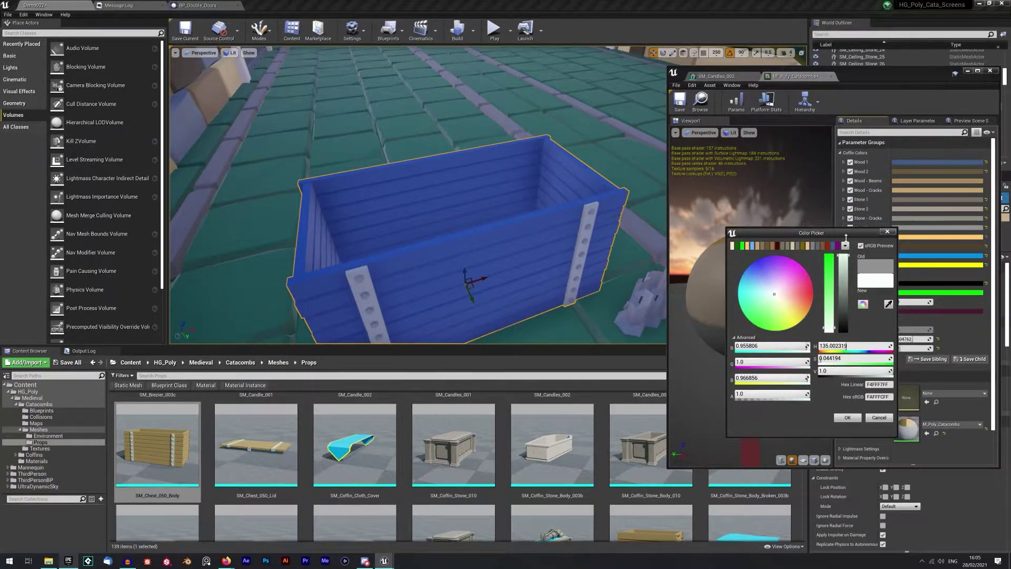
{"action": "left_click", "coordinate": [858, 416]}
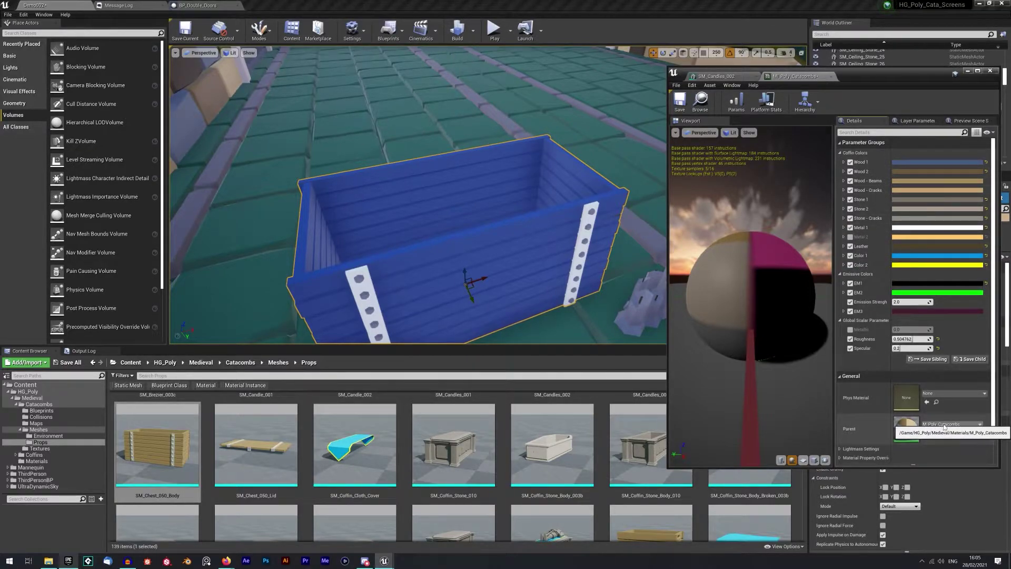
Step: Select a floor tile in the level and open its assigned material instance beside the candle material
{"action": "right_click_drag", "start_coordinate": [494, 256], "coordinate": [448, 231]}
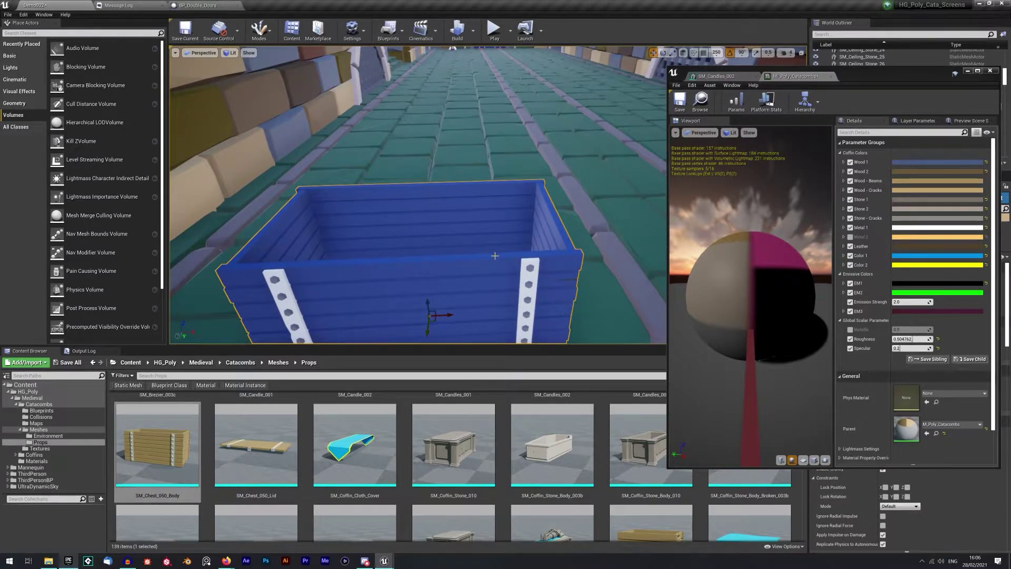
{"action": "right_click_drag", "start_coordinate": [495, 255], "coordinate": [390, 243]}
{"action": "left_click_drag", "start_coordinate": [470, 213], "coordinate": [472, 237]}
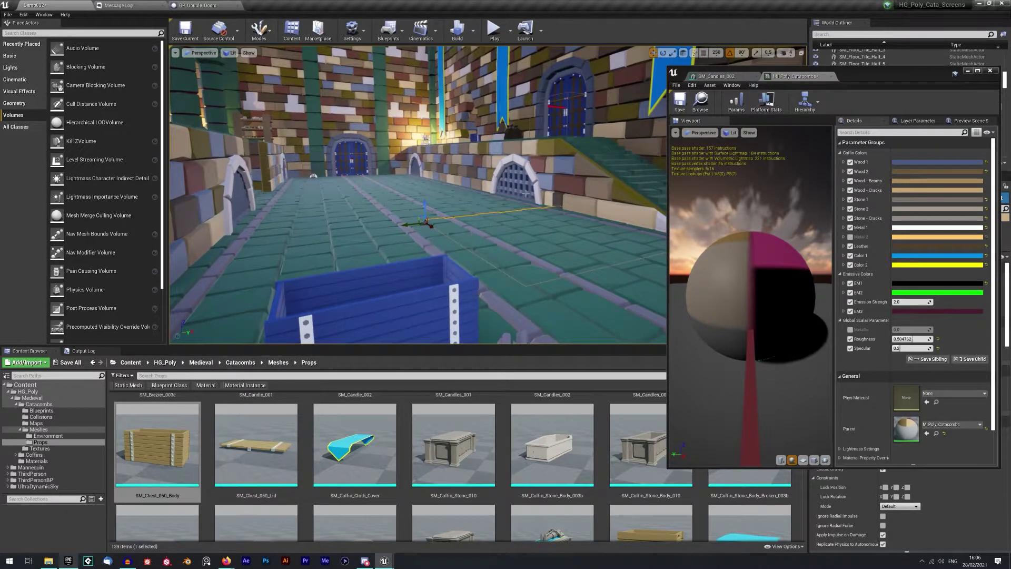
{"action": "left_click", "coordinate": [732, 78]}
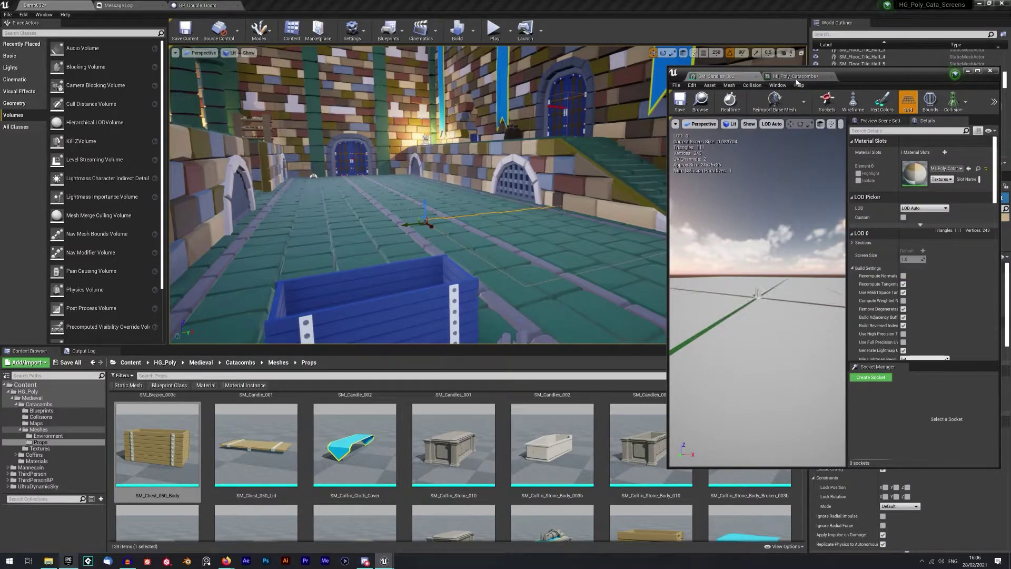
{"action": "left_click", "coordinate": [796, 78]}
{"action": "left_click_drag", "start_coordinate": [922, 72], "coordinate": [883, 84]}
{"action": "double_click", "coordinate": [894, 391]}
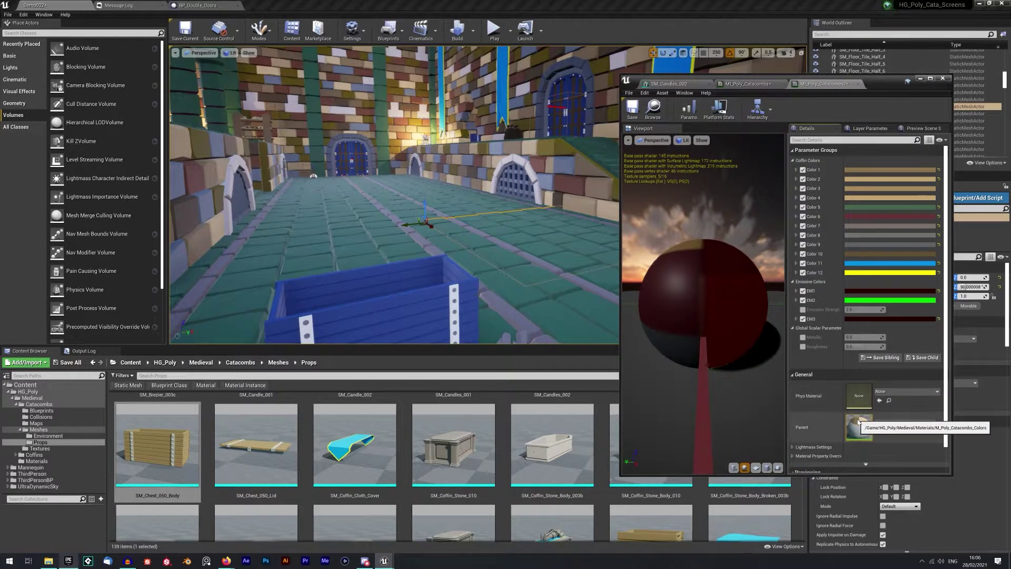
Step: Open the parent material M_Poly_Catacombs_Colors and examine its colour parameter nodes, including the emissive EM1, EM2 and EM3 parameters
{"action": "scroll", "coordinate": [453, 118], "scroll_direction": "down", "scroll_amount": 6}
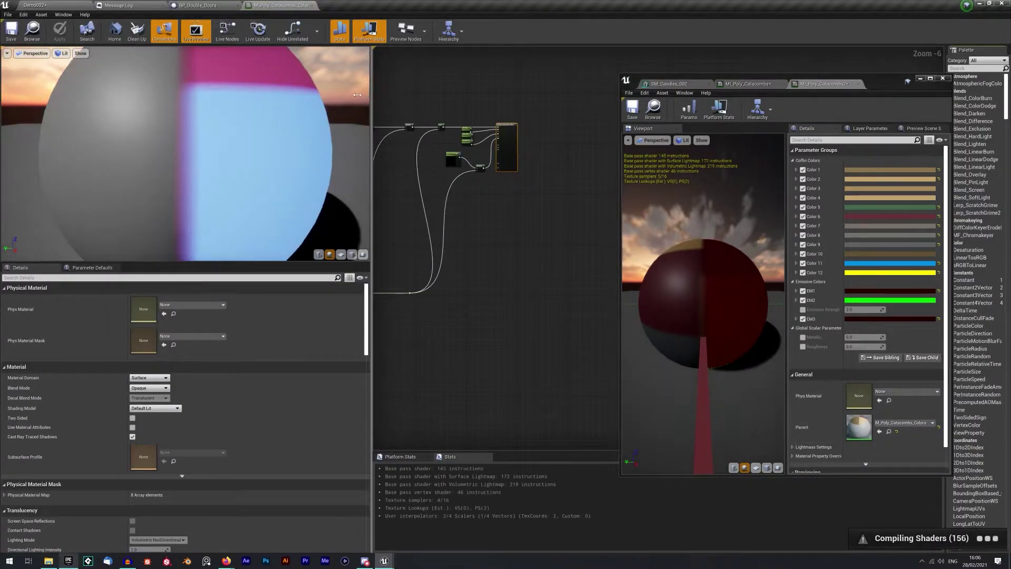
{"action": "left_click_drag", "start_coordinate": [374, 100], "coordinate": [190, 101]}
{"action": "key", "text": "Home"}
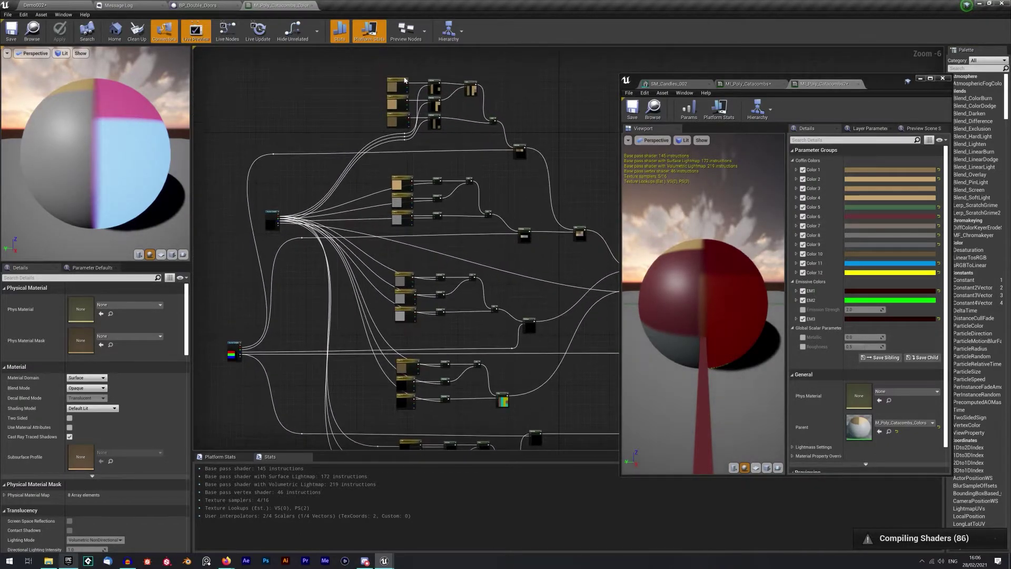
{"action": "right_click_drag", "start_coordinate": [453, 158], "coordinate": [437, 87]}
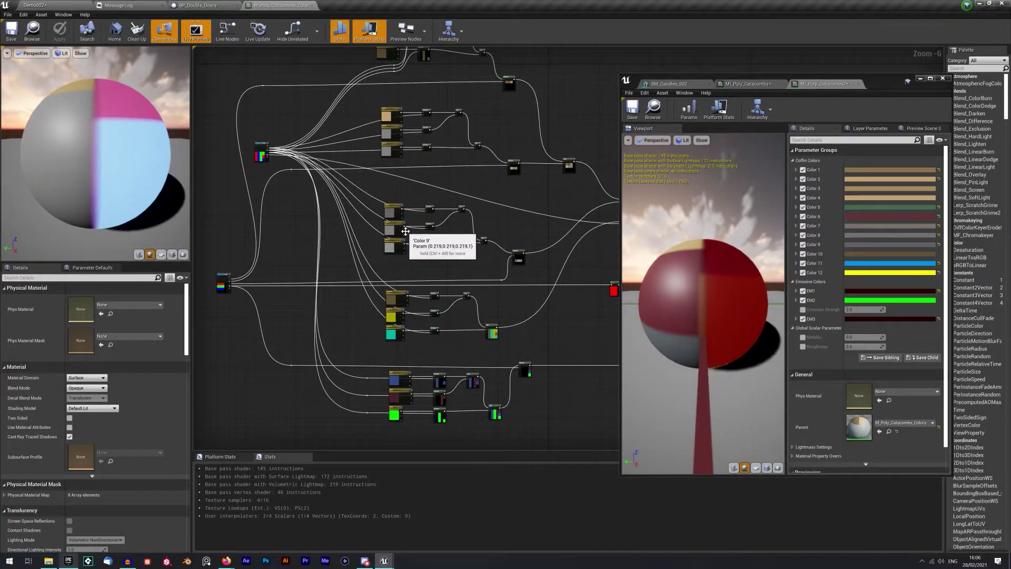
{"action": "left_click_drag", "start_coordinate": [373, 372], "coordinate": [419, 422]}
{"action": "scroll", "coordinate": [392, 393], "scroll_direction": "up", "scroll_amount": 6}
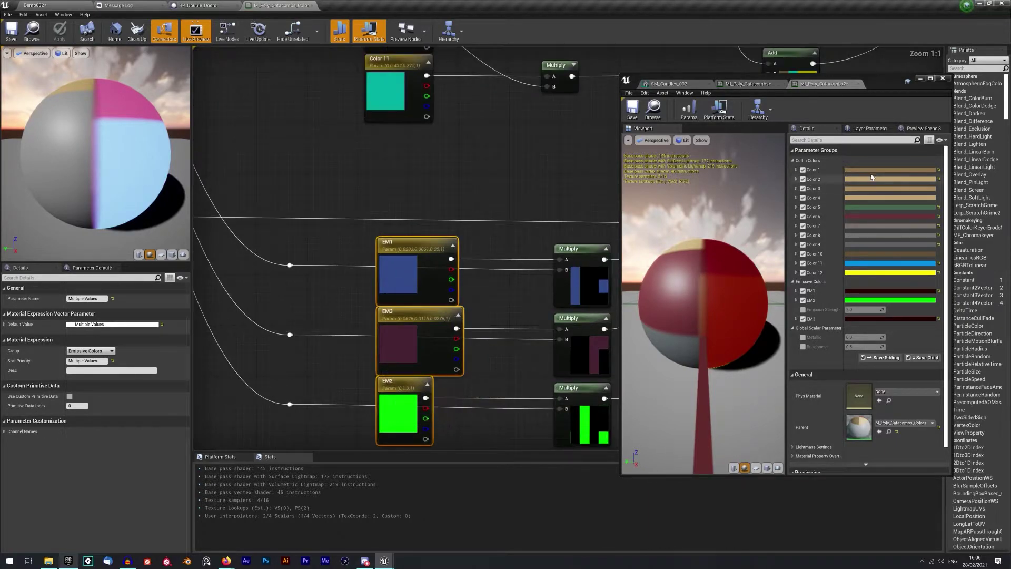
Step: Close the material instance window and examine how the Multiply and T_RGB texture sample nodes feed the colour parameters
{"action": "left_click", "coordinate": [942, 79]}
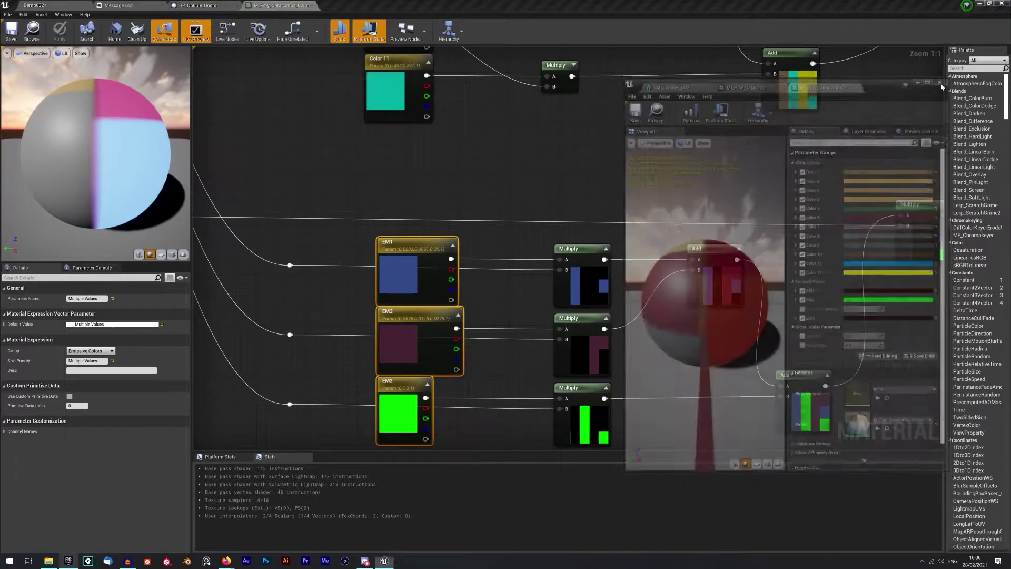
{"action": "scroll", "coordinate": [682, 405], "scroll_direction": "down", "scroll_amount": 4}
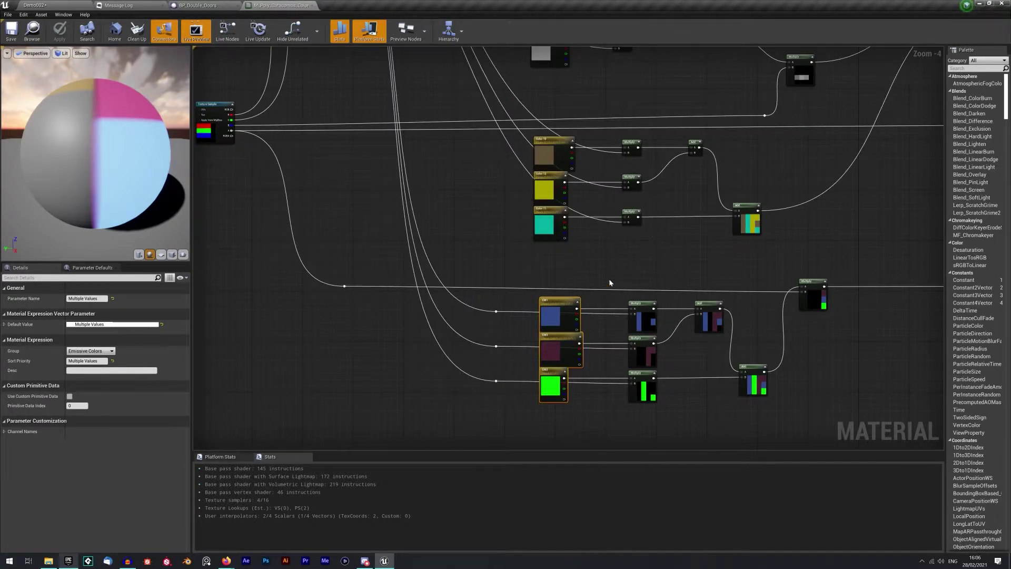
{"action": "left_click", "coordinate": [640, 314]}
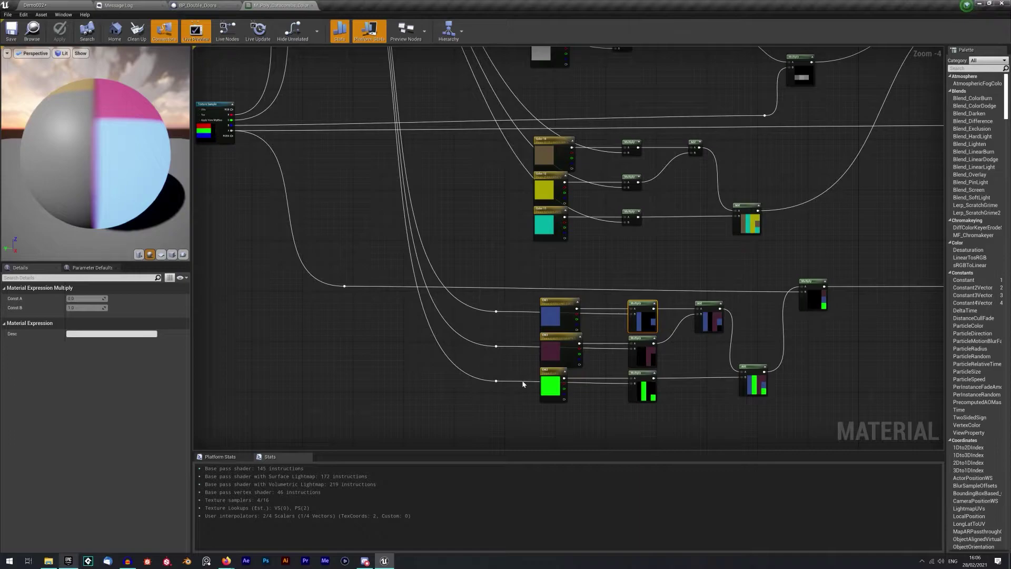
{"action": "right_click_drag", "start_coordinate": [390, 169], "coordinate": [422, 282]}
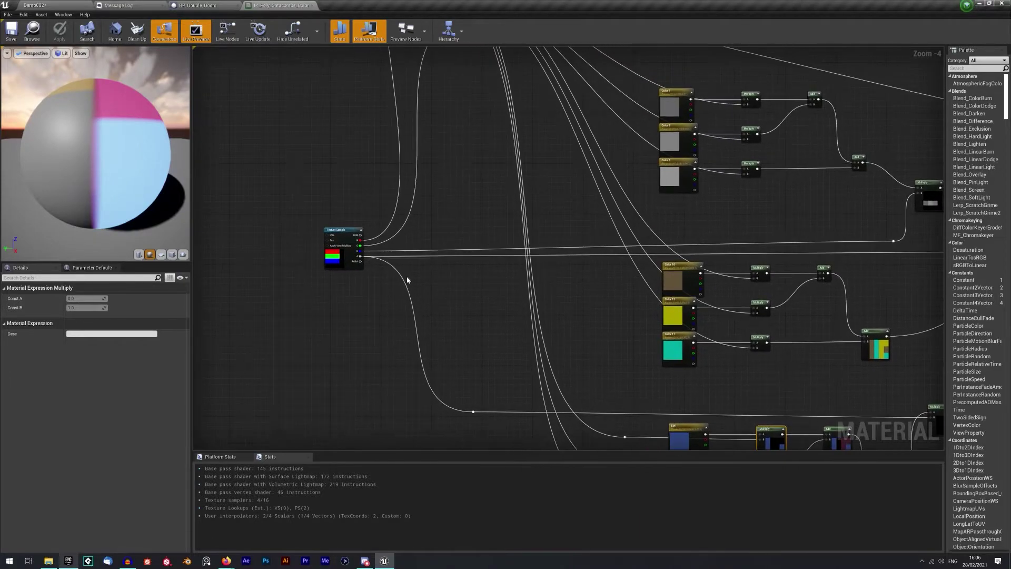
{"action": "left_click", "coordinate": [338, 259]}
{"action": "right_click_drag", "start_coordinate": [508, 153], "coordinate": [510, 382]}
{"action": "right_click_drag", "start_coordinate": [431, 252], "coordinate": [632, 268]}
{"action": "scroll", "coordinate": [454, 267], "scroll_direction": "down", "scroll_amount": 3}
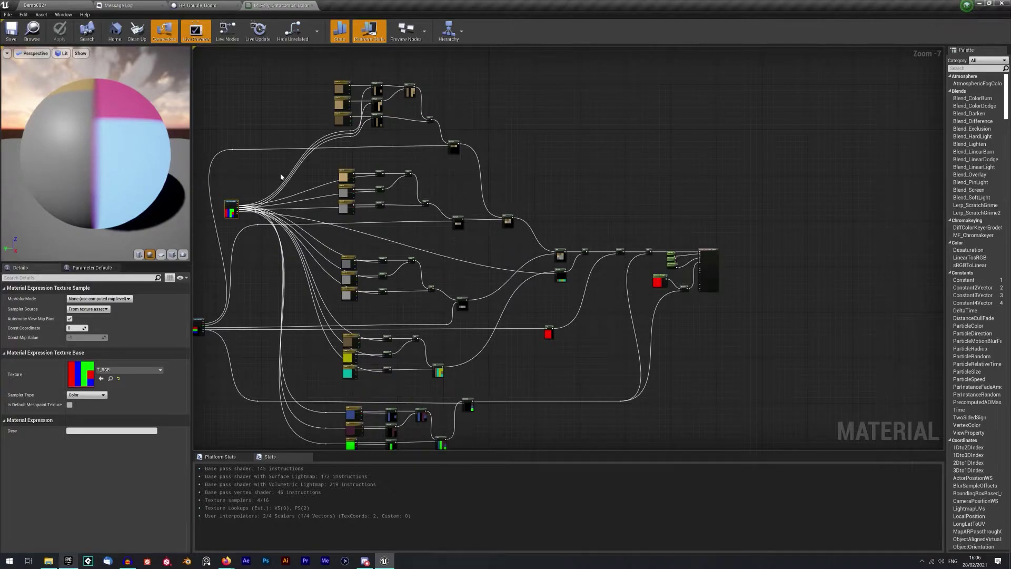
Step: Close the parent material graph and return to the level, bringing the blue chest on the floor into view
{"action": "left_click_drag", "start_coordinate": [152, 143], "coordinate": [289, 88]}
{"action": "left_click", "coordinate": [311, 6]}
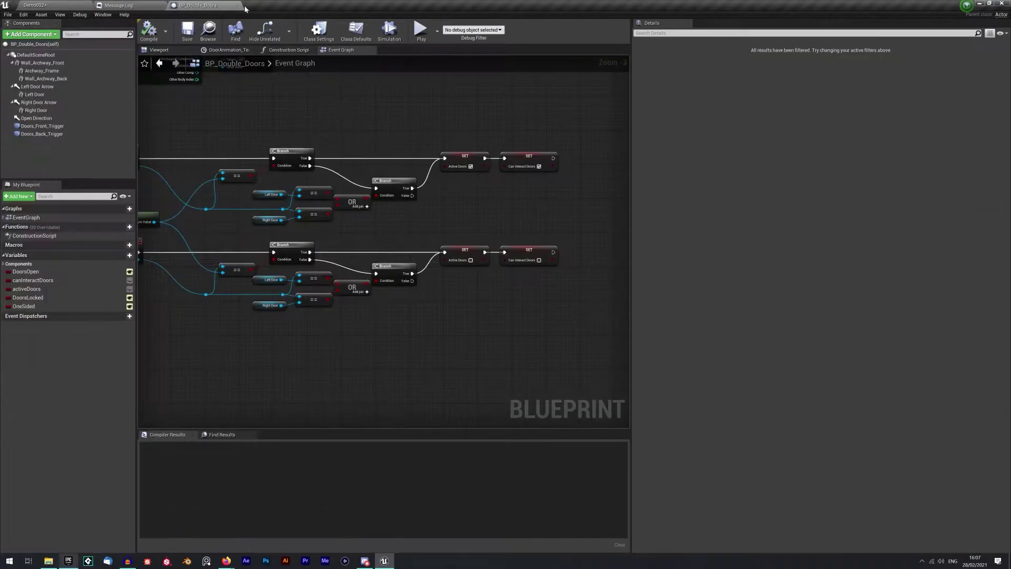
{"action": "left_click", "coordinate": [72, 7]}
{"action": "key", "text": "s"}
{"action": "right_click_drag", "start_coordinate": [574, 194], "coordinate": [611, 243]}
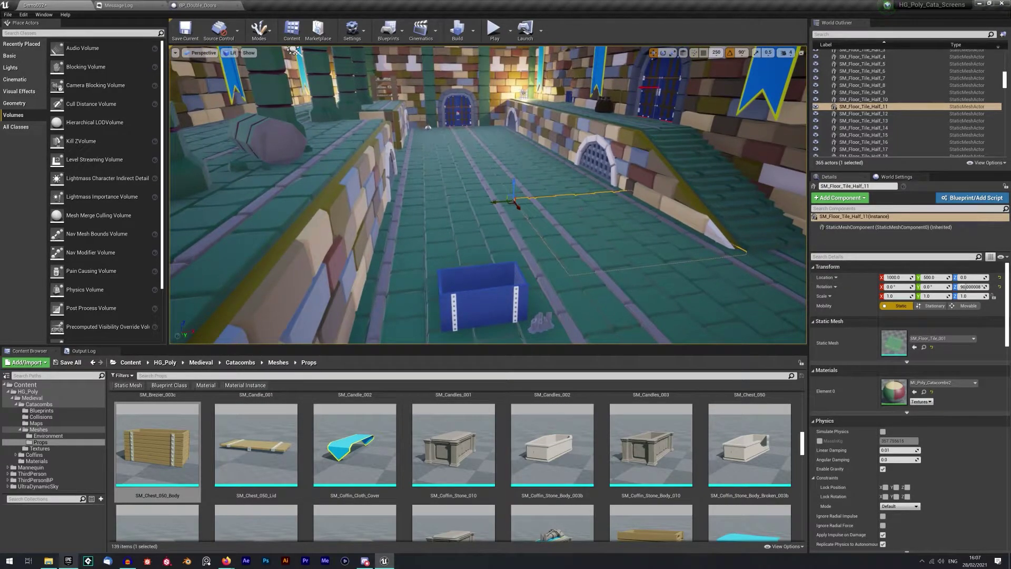
Step: Open the material instances assigned to the blue chest and a floor tile in one window, keeping the level visible beside it
{"action": "left_click", "coordinate": [510, 299]}
{"action": "double_click", "coordinate": [890, 398]}
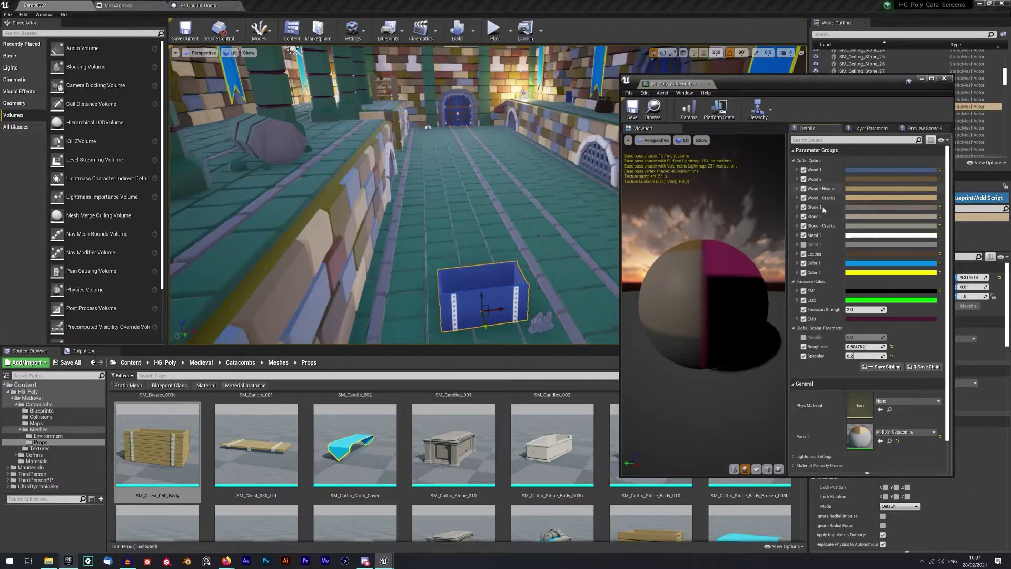
{"action": "left_click", "coordinate": [552, 442]}
{"action": "left_click", "coordinate": [577, 306]}
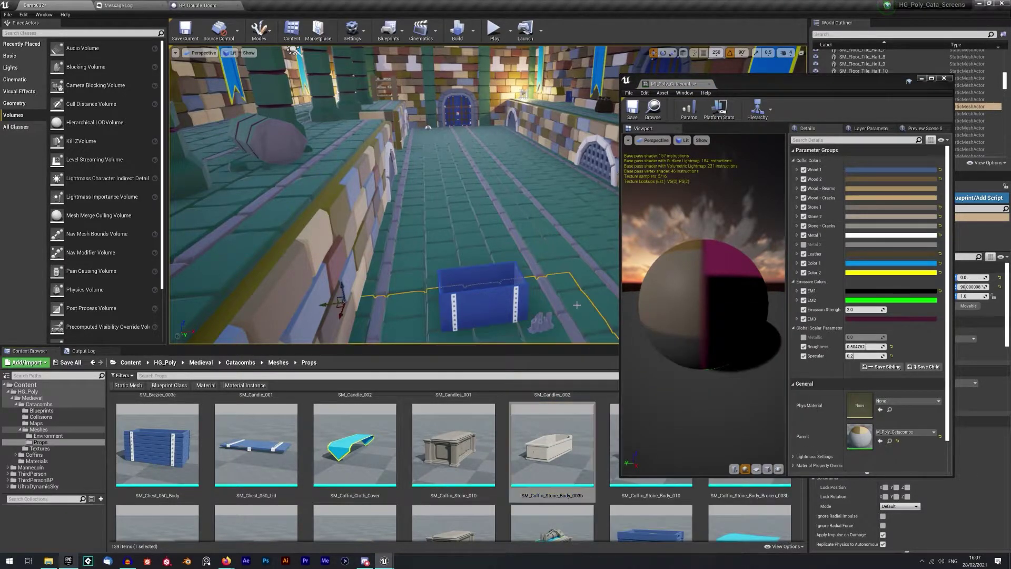
{"action": "left_click_drag", "start_coordinate": [851, 81], "coordinate": [738, 95]}
{"action": "double_click", "coordinate": [893, 392]}
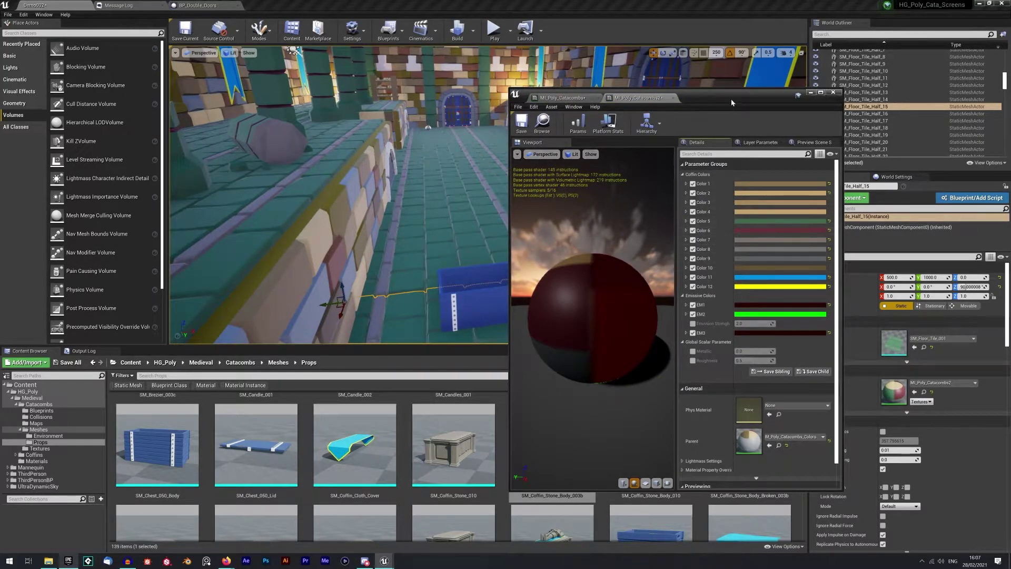
{"action": "left_click_drag", "start_coordinate": [729, 100], "coordinate": [807, 98]}
Step: Compare the colour parameters of MI_Poly_Catacombs and MI_Poly_Catacombs2 with the walls, floor and pillars in the level
{"action": "left_click", "coordinate": [639, 97]}
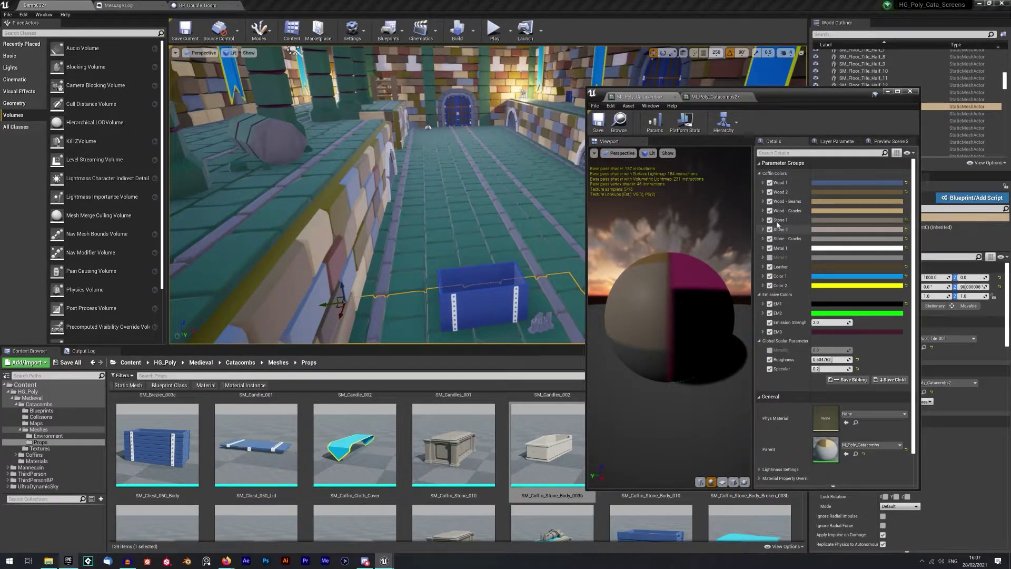
{"action": "left_click", "coordinate": [500, 128]}
{"action": "key", "text": "f"}
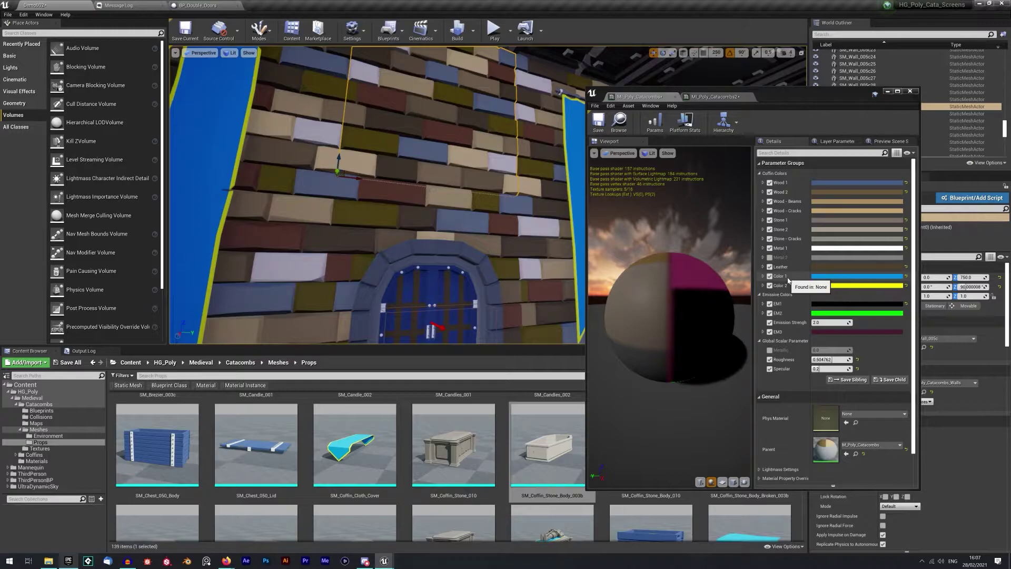
{"action": "right_click_drag", "start_coordinate": [474, 211], "coordinate": [411, 216]}
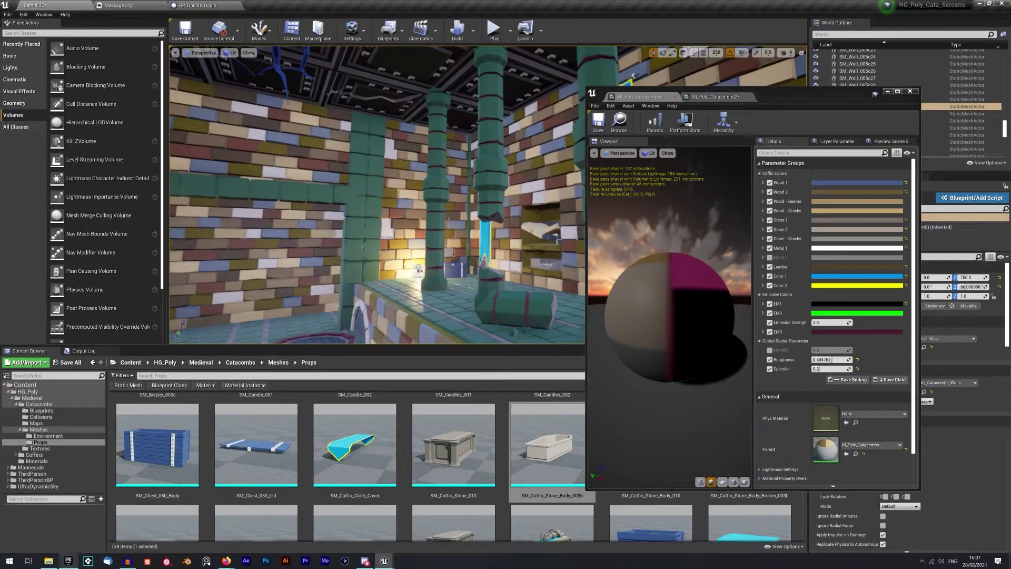
{"action": "left_click", "coordinate": [714, 98]}
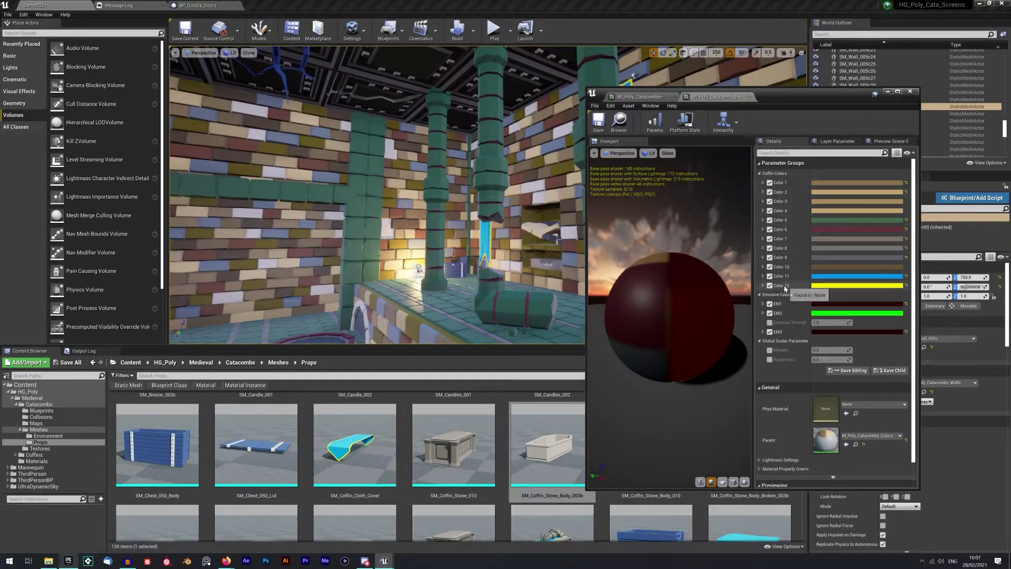
{"action": "right_click_drag", "start_coordinate": [527, 211], "coordinate": [495, 203]}
{"action": "right_click_drag", "start_coordinate": [440, 220], "coordinate": [441, 219]}
{"action": "right_click_drag", "start_coordinate": [448, 132], "coordinate": [448, 132]}
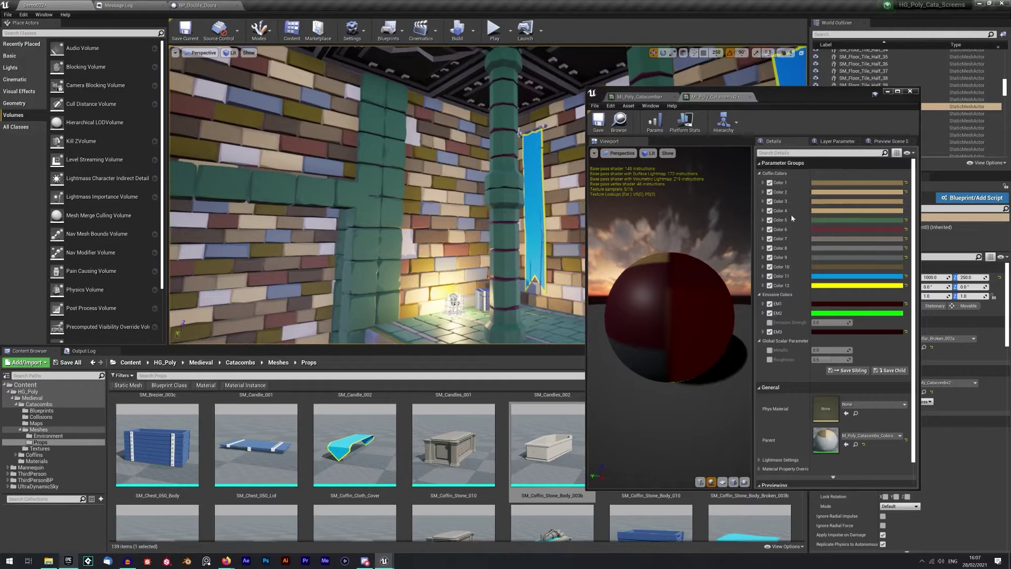
{"action": "left_click", "coordinate": [638, 97]}
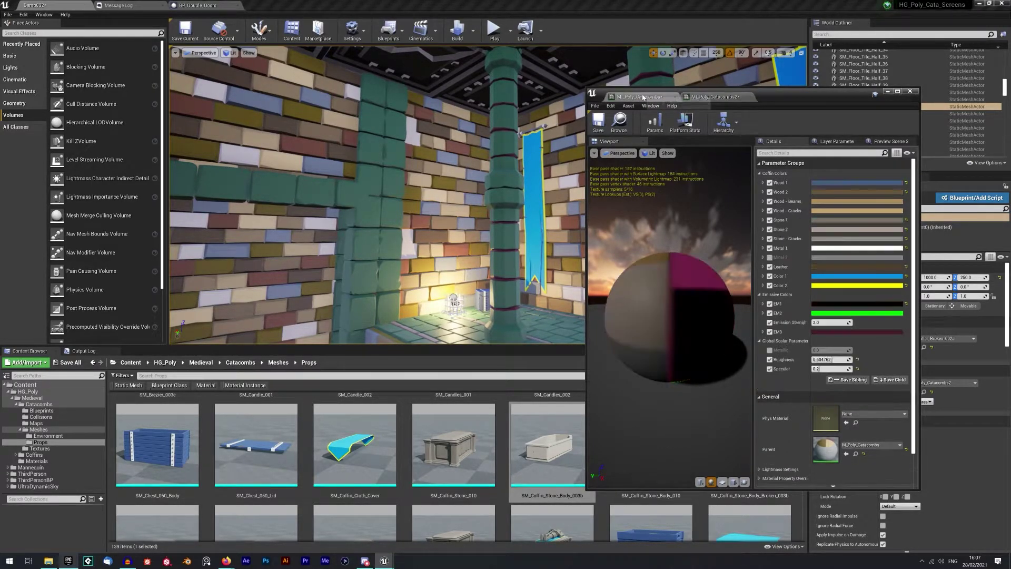
{"action": "left_click", "coordinate": [714, 97]}
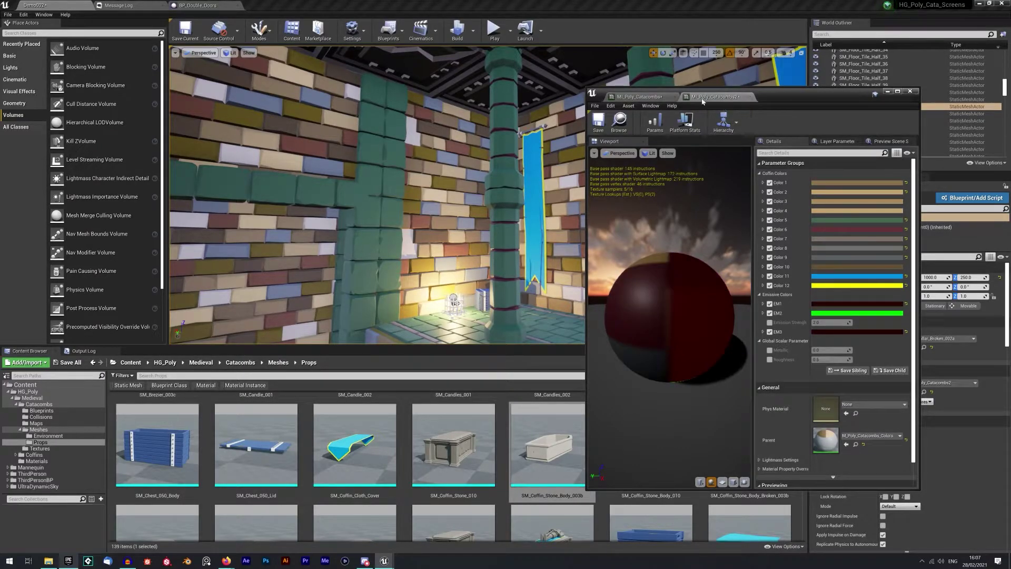
{"action": "left_click", "coordinate": [644, 97]}
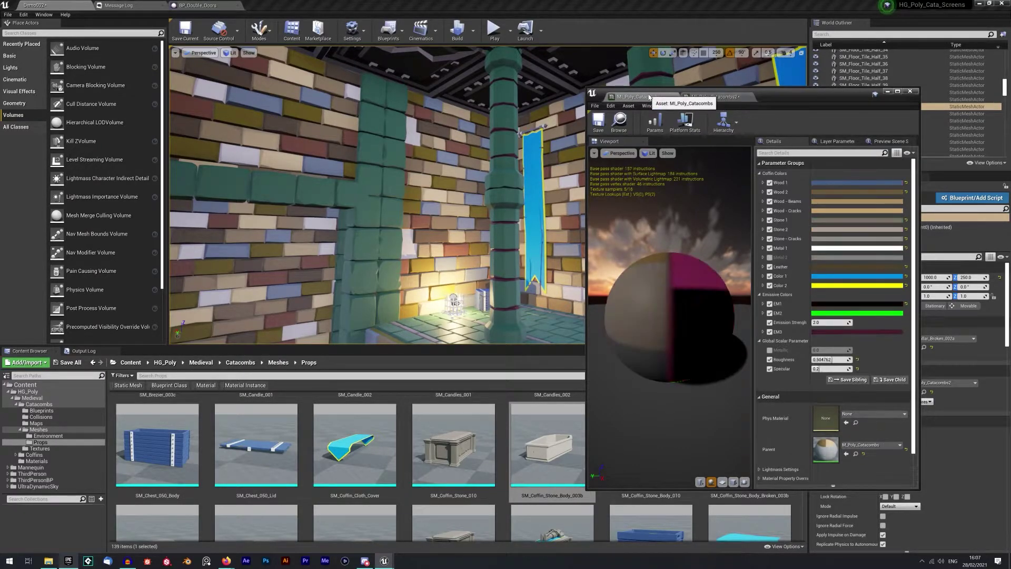
{"action": "left_click", "coordinate": [728, 97]}
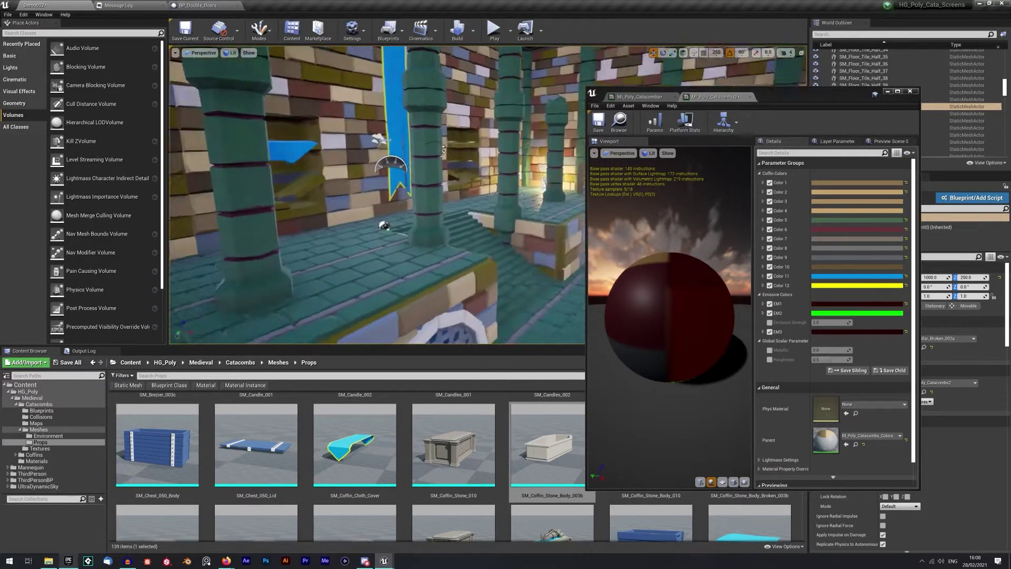
Step: Close the material instances window and look over the recoloured hall around the arched blue door
{"action": "left_click_drag", "start_coordinate": [808, 94], "coordinate": [750, 103]}
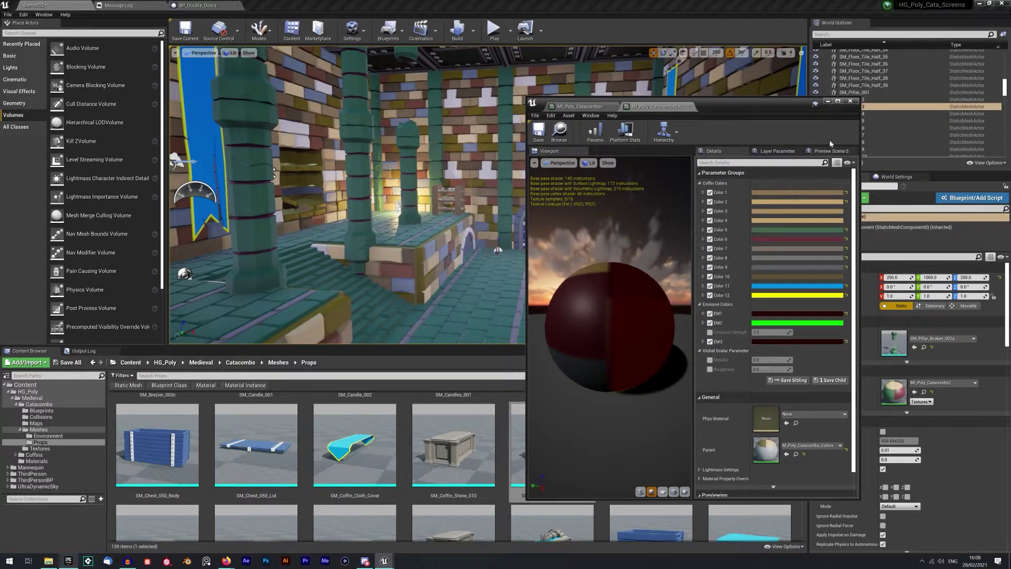
{"action": "left_click", "coordinate": [849, 101]}
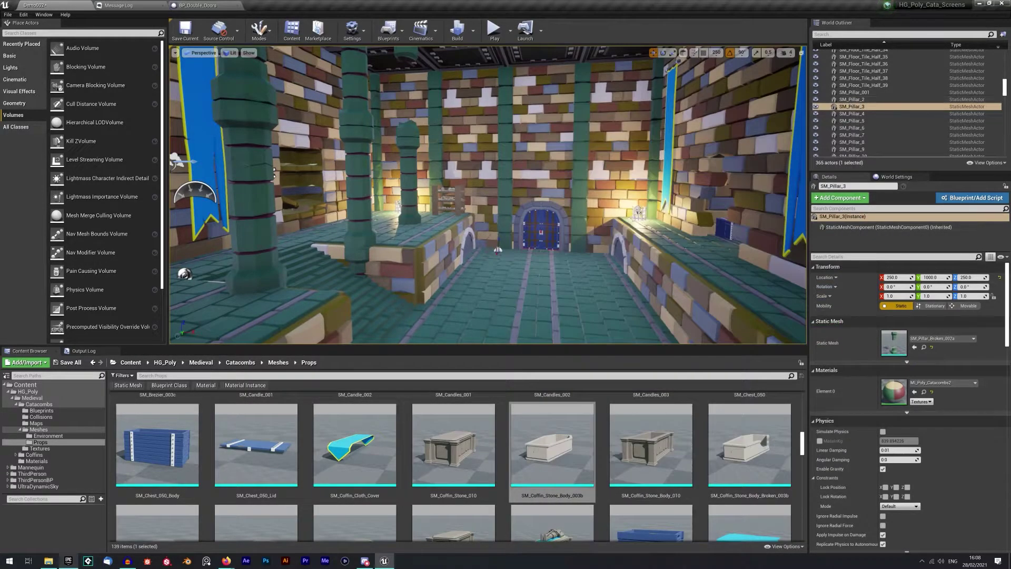
{"action": "right_click_drag", "start_coordinate": [488, 195], "coordinate": [421, 227]}
{"action": "scroll", "coordinate": [558, 440], "scroll_direction": "down", "scroll_amount": 5}
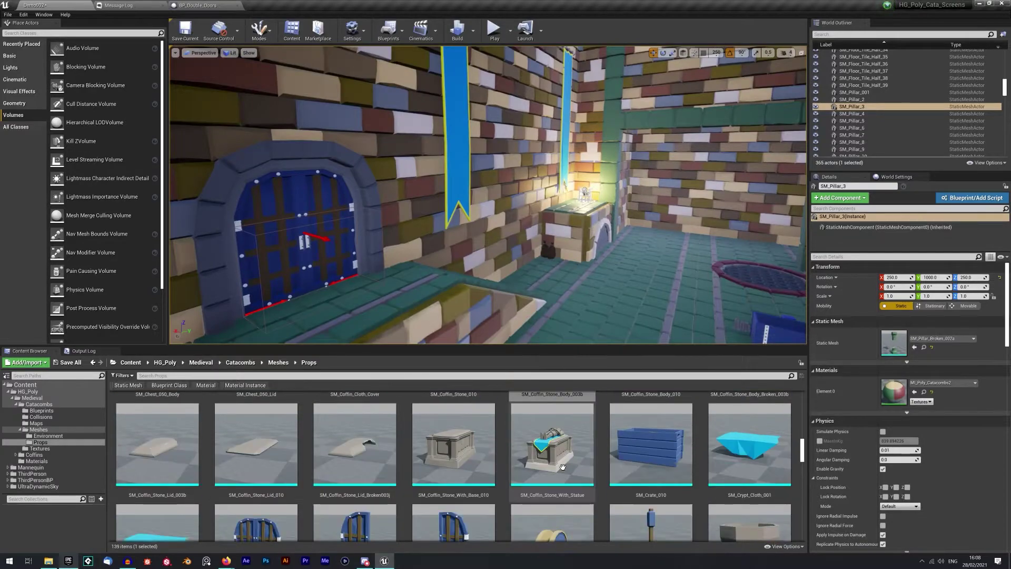
{"action": "scroll", "coordinate": [444, 472], "scroll_direction": "up", "scroll_amount": 3}
{"action": "scroll", "coordinate": [444, 471], "scroll_direction": "up", "scroll_amount": 5}
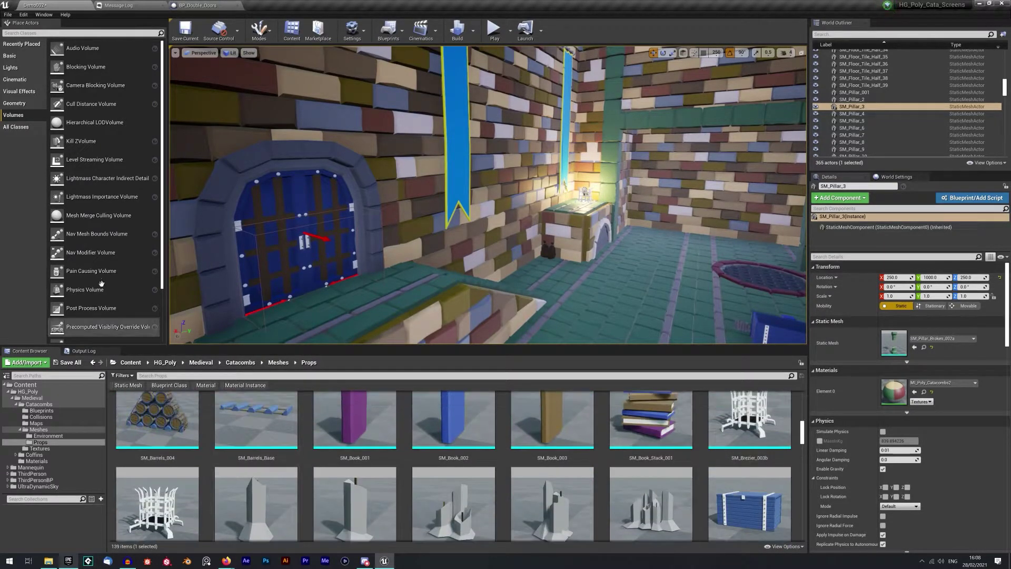
Step: Open the recent Demo level, saving the changes to Demo002
{"action": "left_click", "coordinate": [8, 15]}
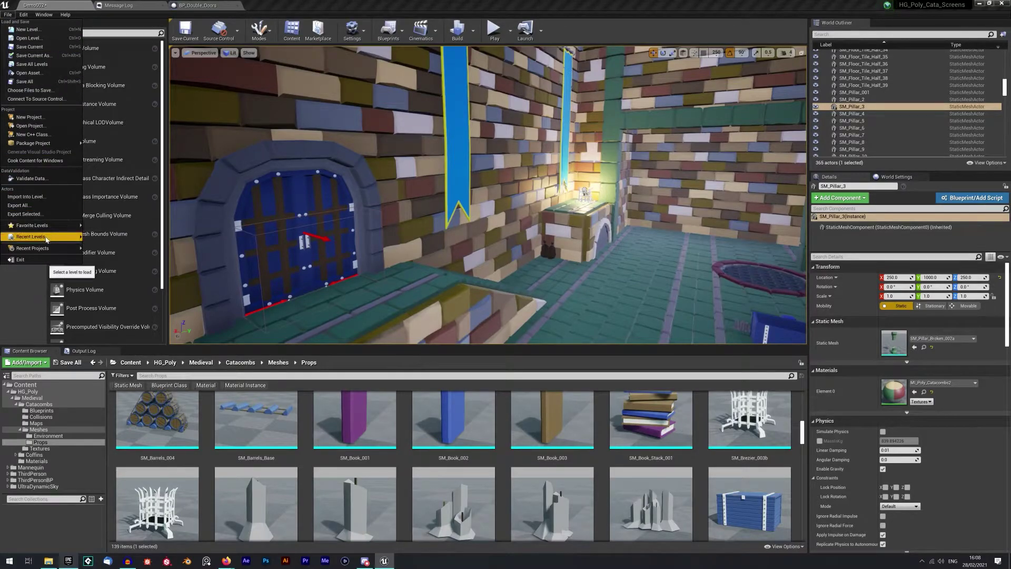
{"action": "left_click", "coordinate": [103, 242]}
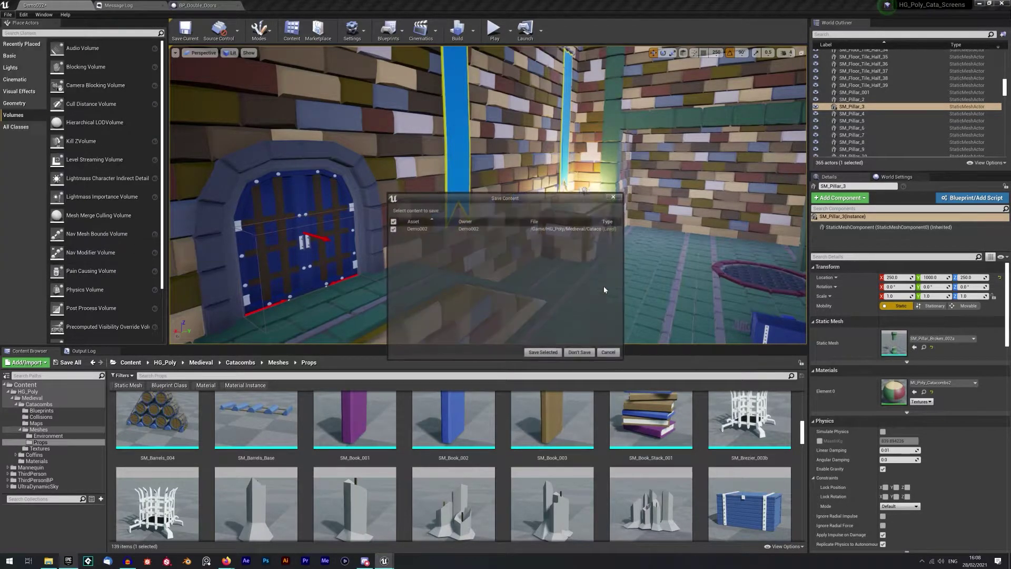
{"action": "left_click", "coordinate": [545, 352]}
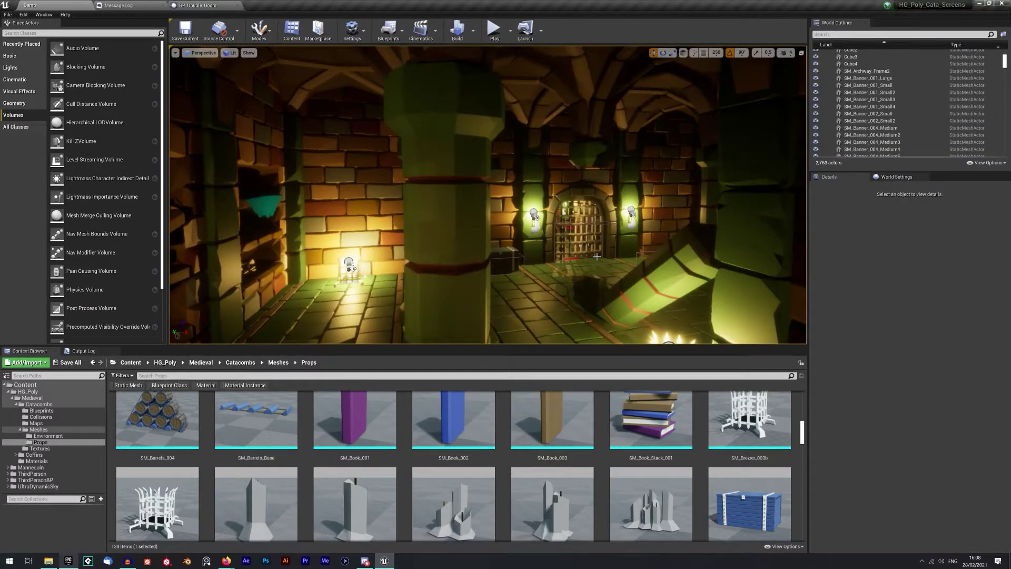
Step: Select the fallen pillar beside the torch and open its static mesh and assigned material instance, MI_Poly_Catacombs2
{"action": "right_click_drag", "start_coordinate": [596, 234], "coordinate": [703, 221]}
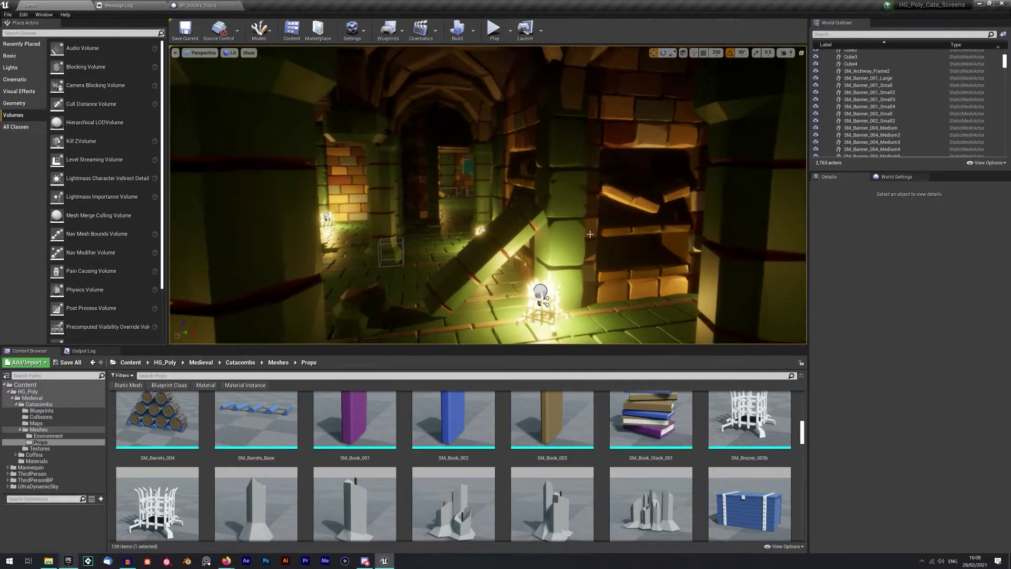
{"action": "left_click", "coordinate": [503, 246]}
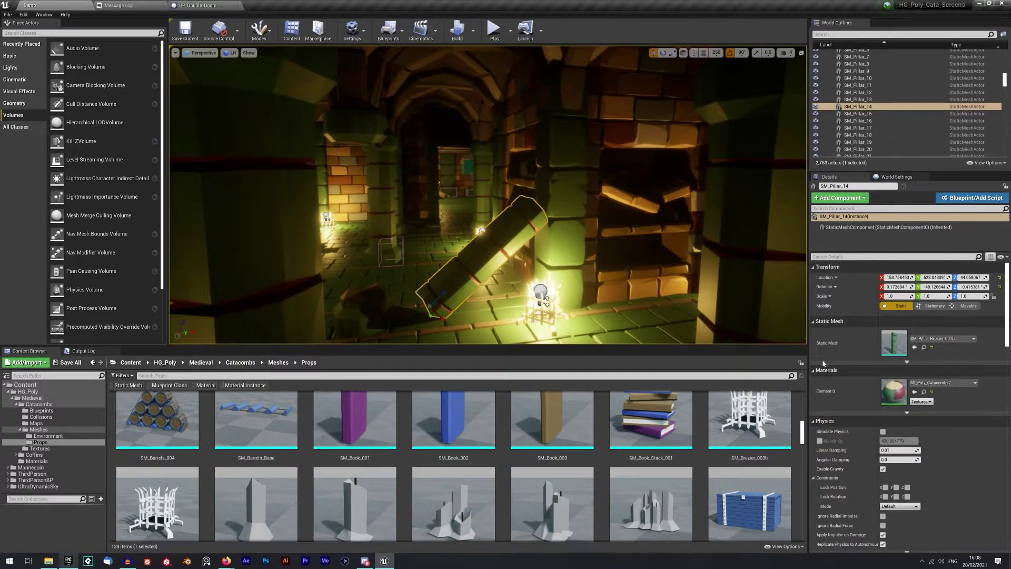
{"action": "double_click", "coordinate": [894, 341]}
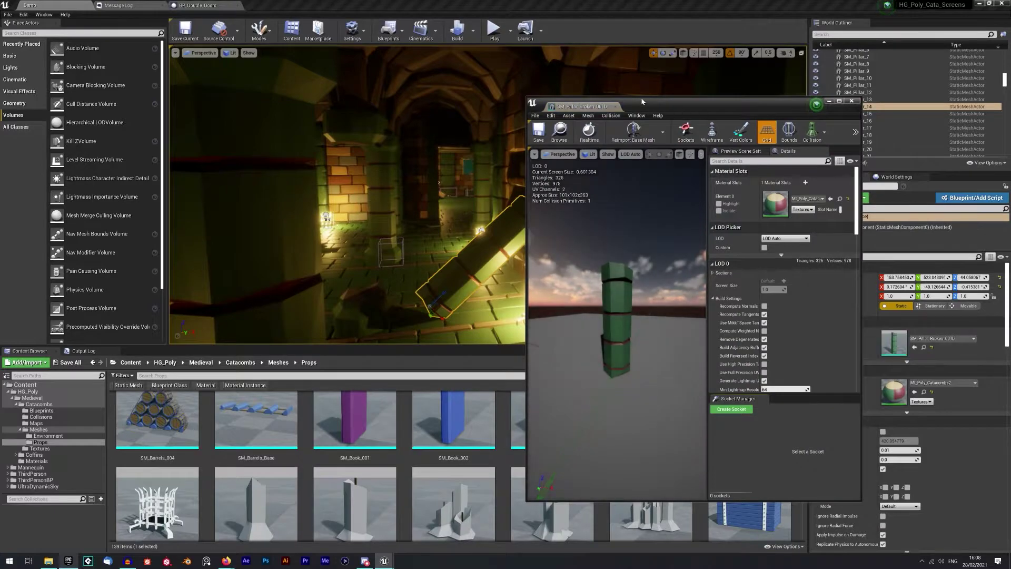
{"action": "double_click", "coordinate": [781, 207]}
Step: Set Color 1 to R 0.195, G 0.165, B 0.138 and give Color 2, Color 3 and Color 4 muted grey saved swatches
{"action": "left_click", "coordinate": [789, 230]}
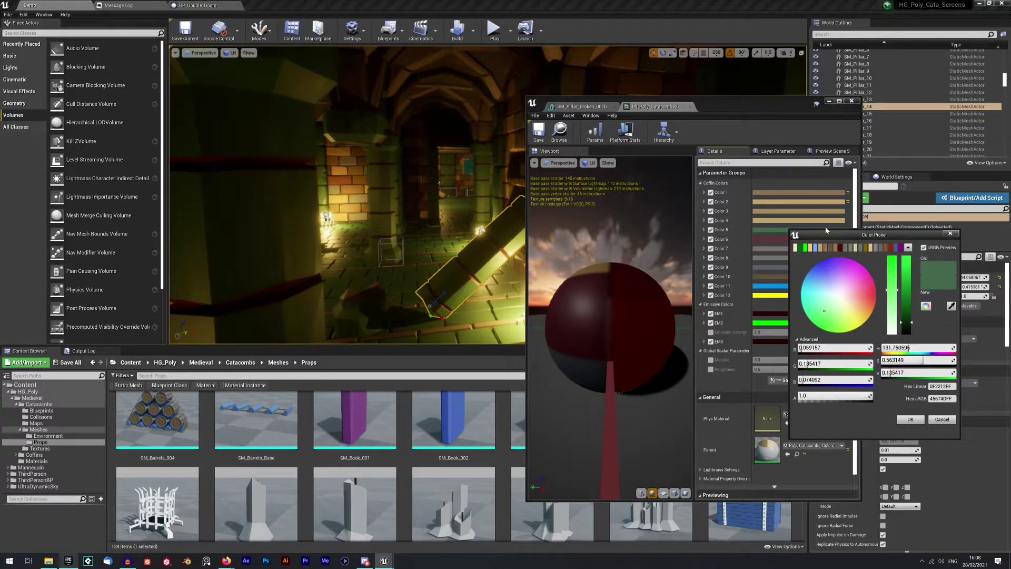
{"action": "left_click", "coordinate": [704, 193]}
{"action": "left_click", "coordinate": [799, 192]}
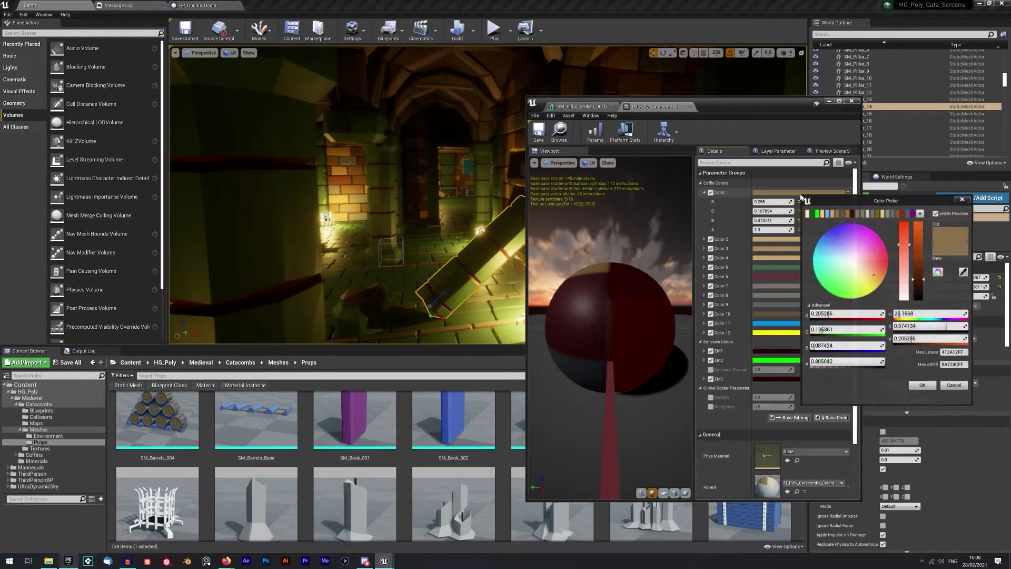
{"action": "left_click", "coordinate": [858, 216]}
{"action": "left_click", "coordinate": [772, 248]}
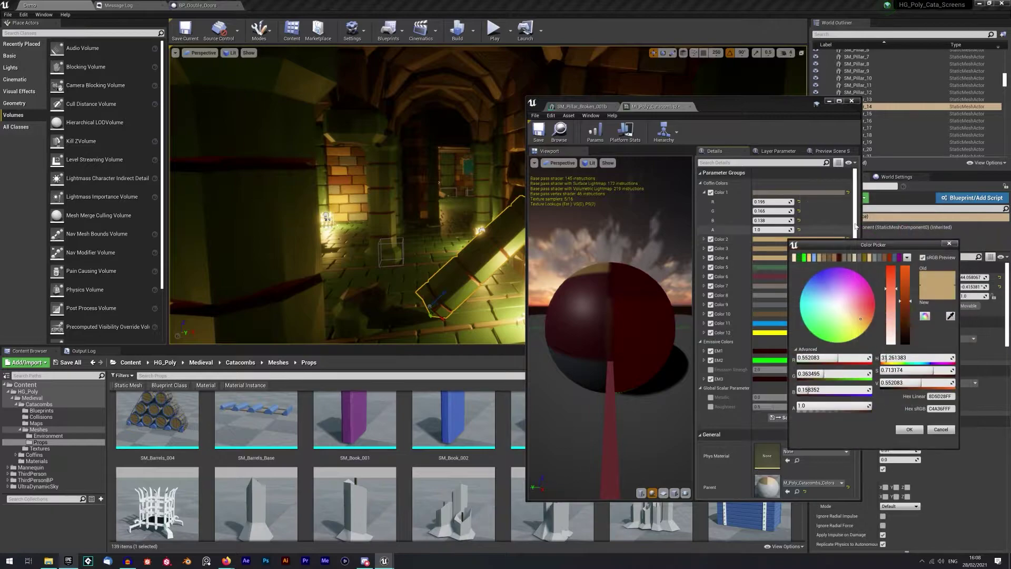
{"action": "left_click", "coordinate": [773, 252]}
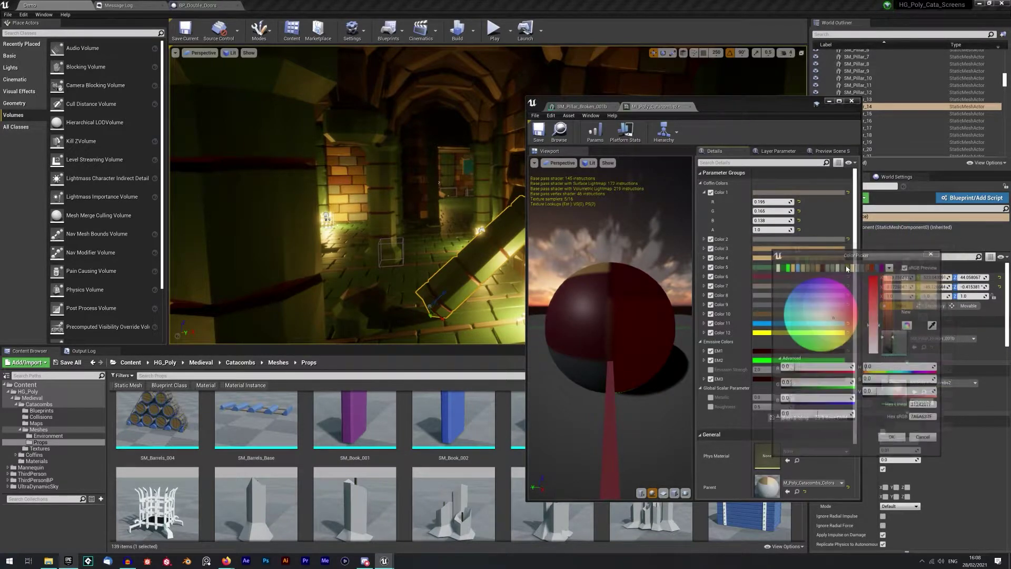
{"action": "left_click", "coordinate": [858, 269]}
{"action": "left_click", "coordinate": [762, 259]}
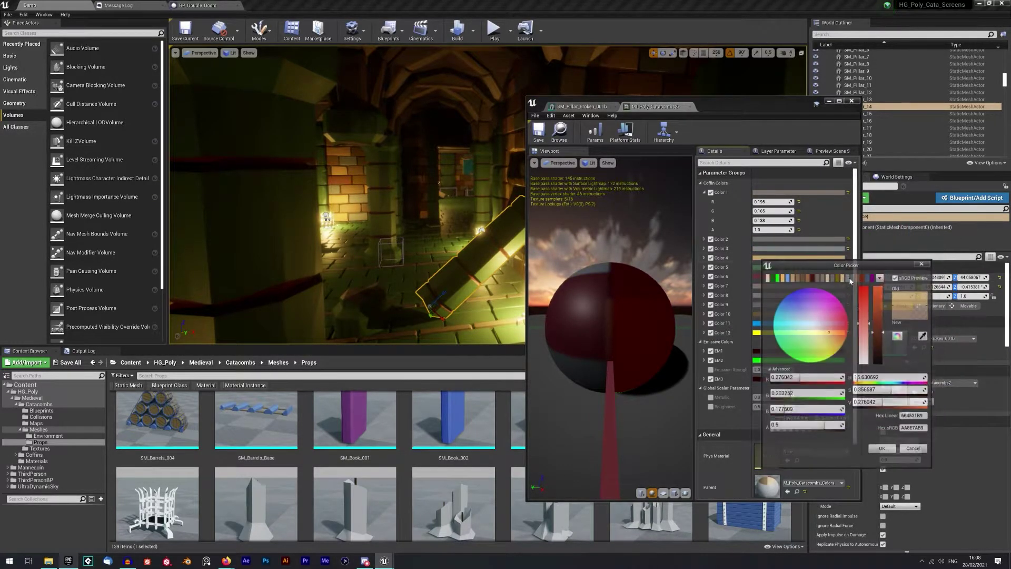
{"action": "left_click", "coordinate": [853, 278]}
Step: Recolour Color 5 with the olive-grey 7E7C64 and replace that with another muted saved swatch
{"action": "left_click", "coordinate": [756, 268]}
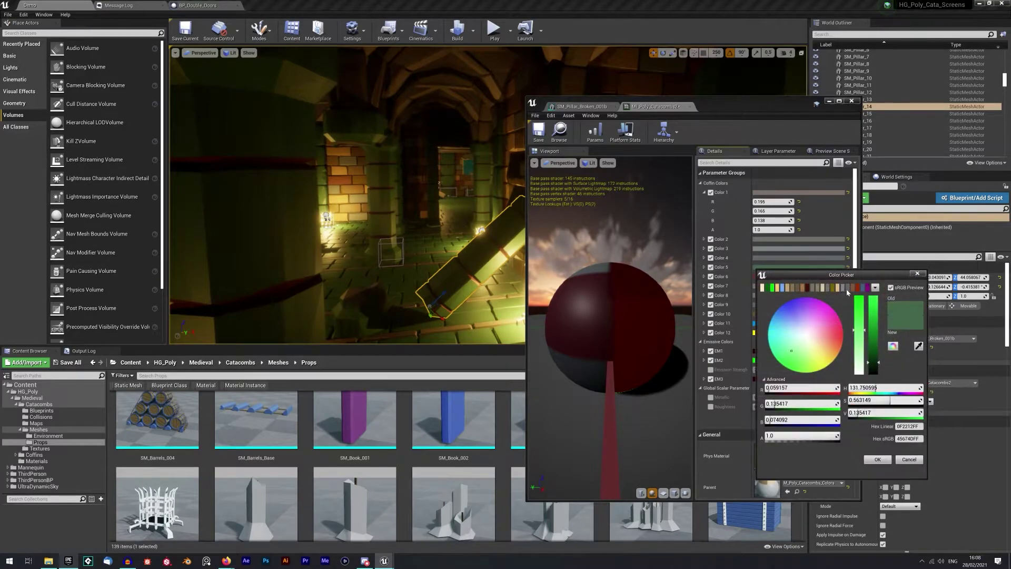
{"action": "left_click", "coordinate": [814, 289]}
{"action": "left_click_drag", "start_coordinate": [787, 275], "coordinate": [627, 288]}
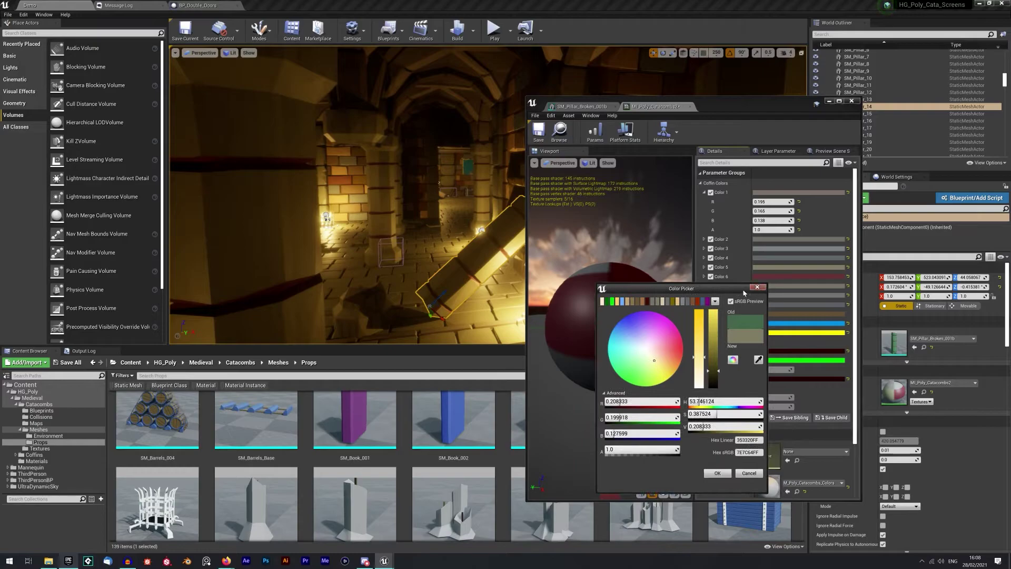
{"action": "left_click_drag", "start_coordinate": [744, 289], "coordinate": [676, 287]}
{"action": "left_click", "coordinate": [786, 269]}
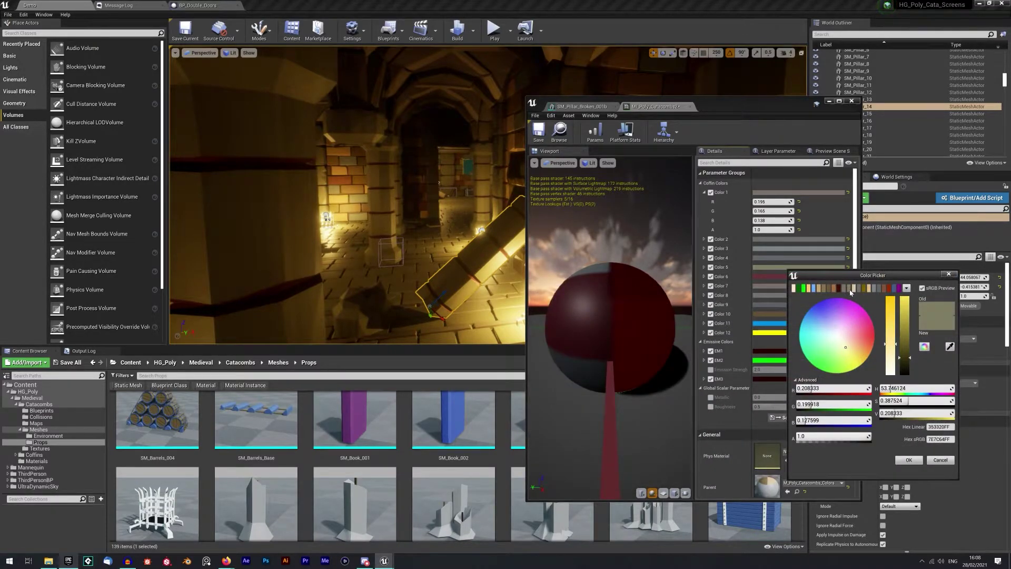
{"action": "left_click", "coordinate": [867, 290]}
Step: Set Color 6 to the saved blue-grey swatch 7D8486 and open Color 7 for editing
{"action": "left_click", "coordinate": [773, 277]}
{"action": "left_click", "coordinate": [760, 277]}
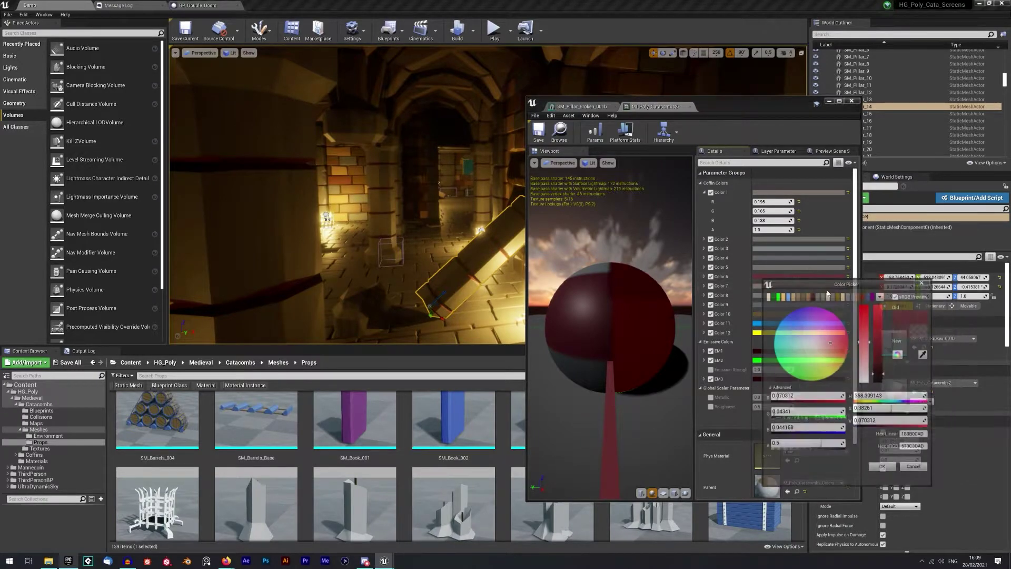
{"action": "left_click", "coordinate": [849, 298]}
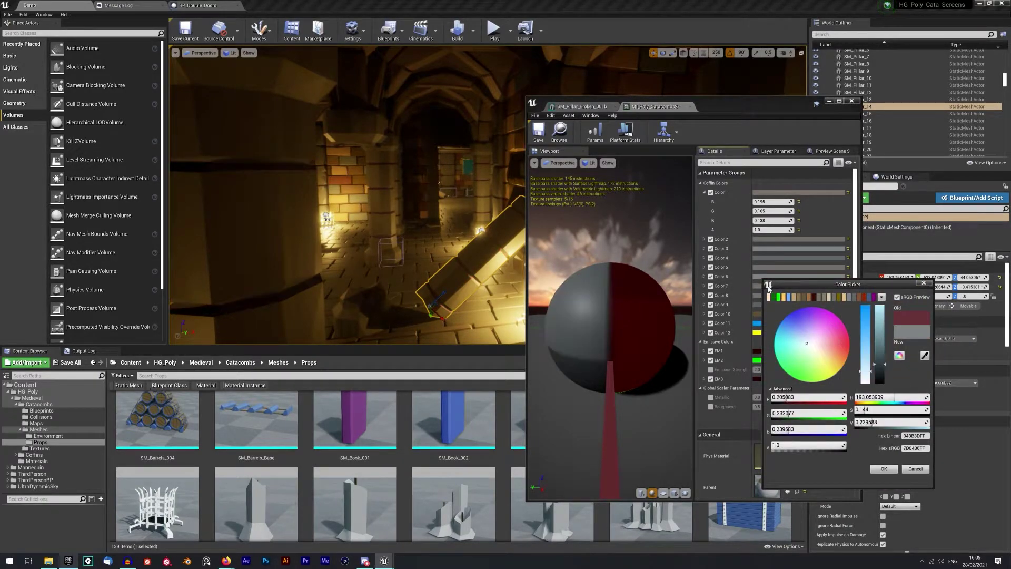
{"action": "left_click", "coordinate": [759, 287]}
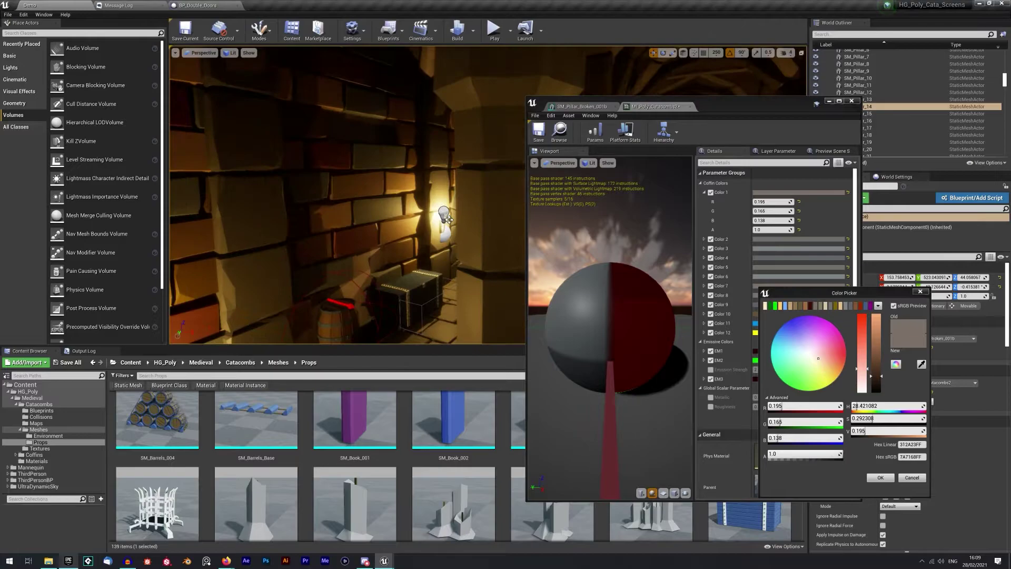
Step: Locate the torch-lit brick wall's mesh in the Content Browser and use it as the material instance's preview mesh
{"action": "key", "text": "w"}
{"action": "right_click_drag", "start_coordinate": [427, 224], "coordinate": [352, 210]}
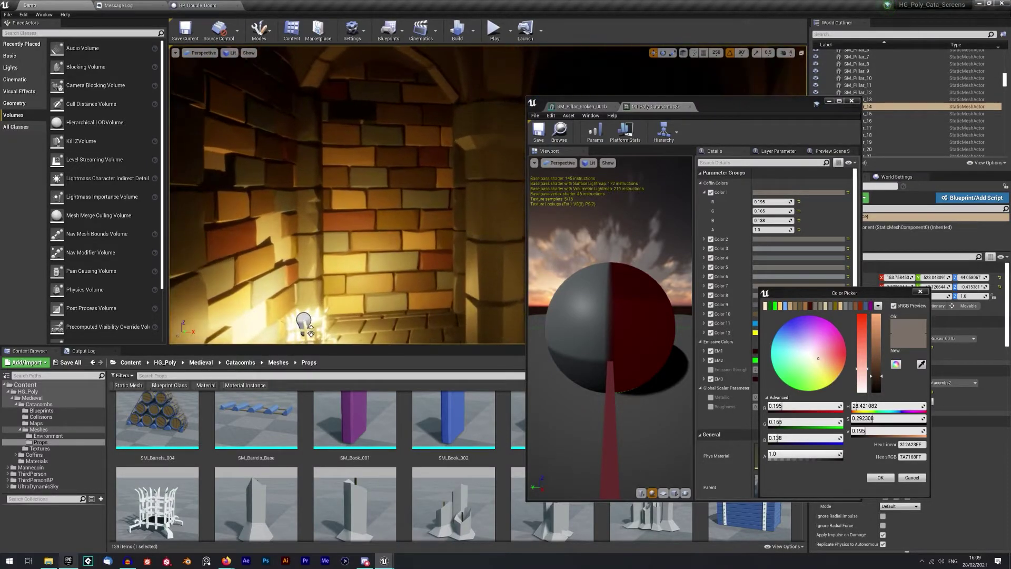
{"action": "left_click", "coordinate": [310, 333]}
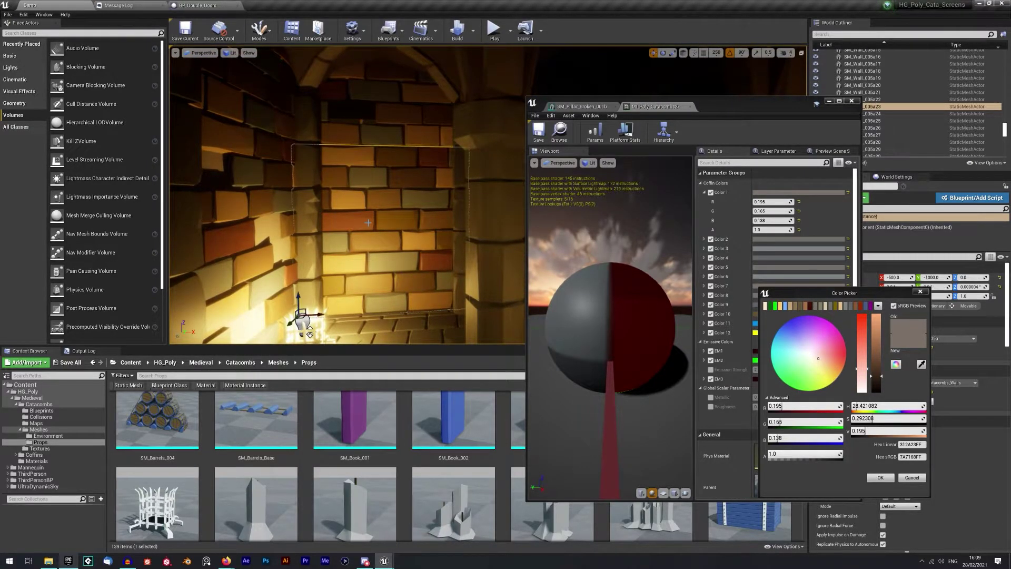
{"action": "key", "text": "ctrl+b"}
{"action": "left_click", "coordinate": [685, 493]}
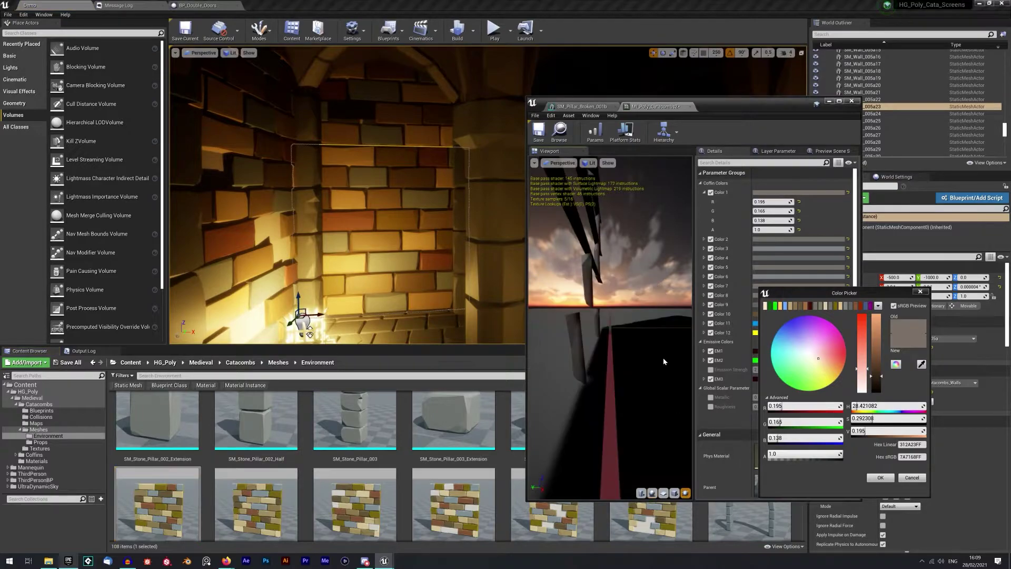
{"action": "left_click_drag", "start_coordinate": [565, 312], "coordinate": [602, 276]}
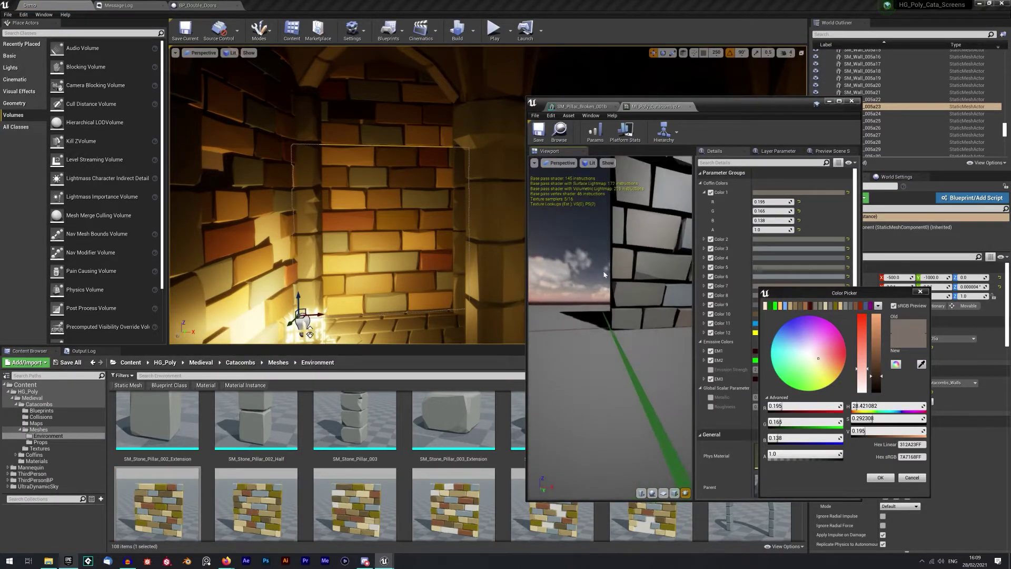
{"action": "left_click_drag", "start_coordinate": [637, 247], "coordinate": [574, 253]}
{"action": "scroll", "coordinate": [611, 326], "scroll_direction": "down", "scroll_amount": 3}
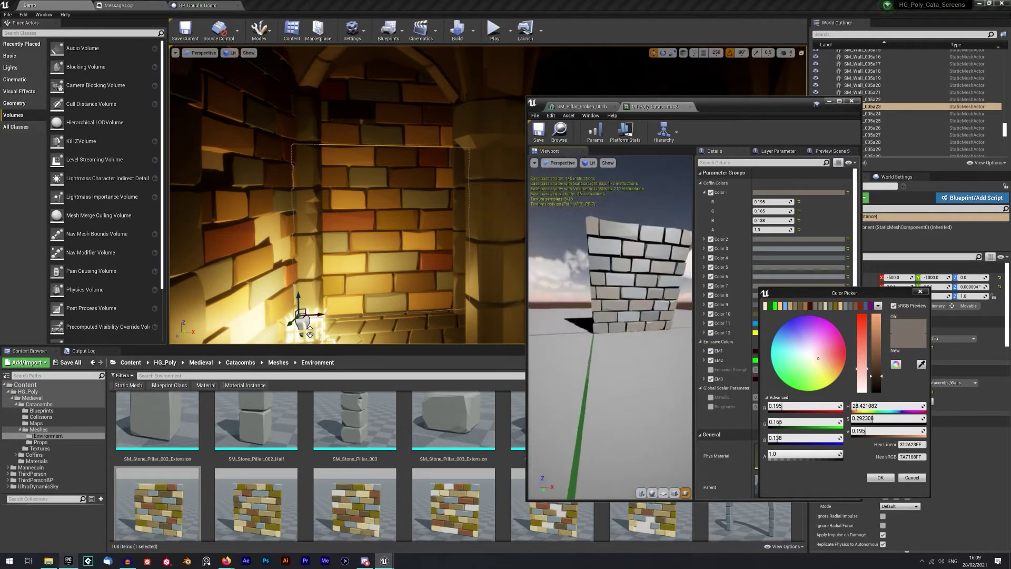
Step: Accept Color 7 as it is and close the material instance window to return to the level
{"action": "left_click_drag", "start_coordinate": [864, 293], "coordinate": [773, 315]}
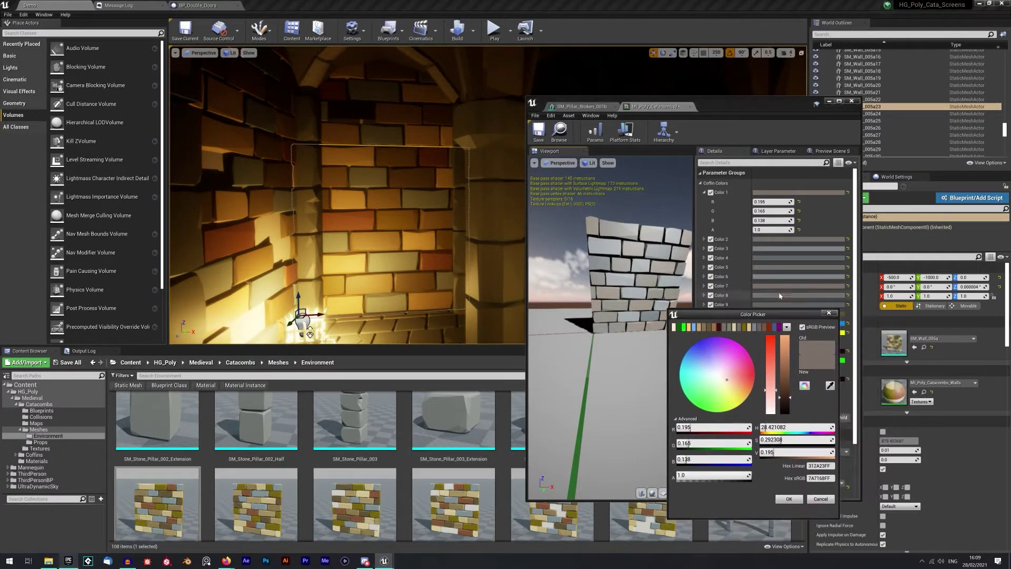
{"action": "left_click", "coordinate": [789, 498]}
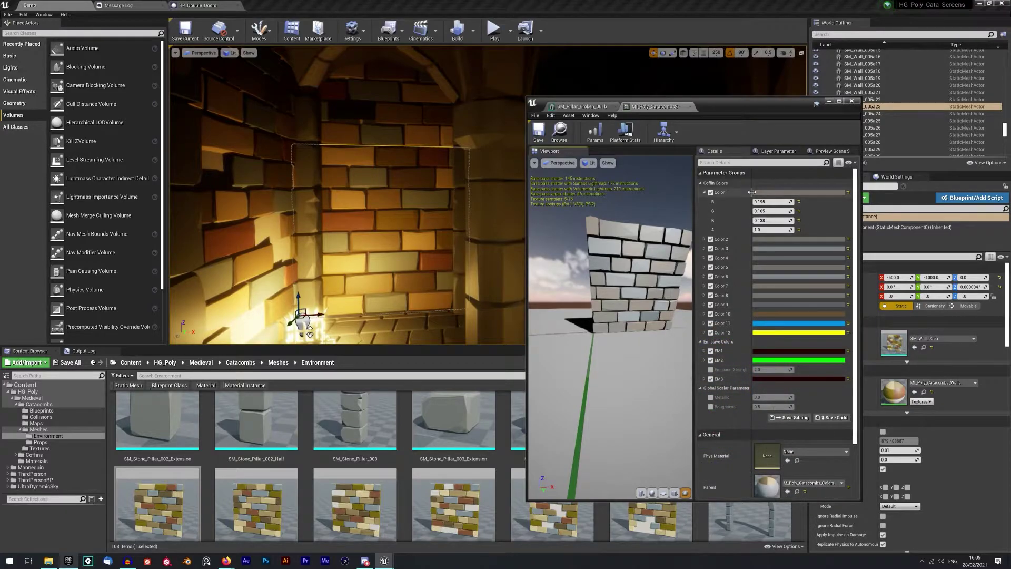
{"action": "left_click", "coordinate": [435, 236]}
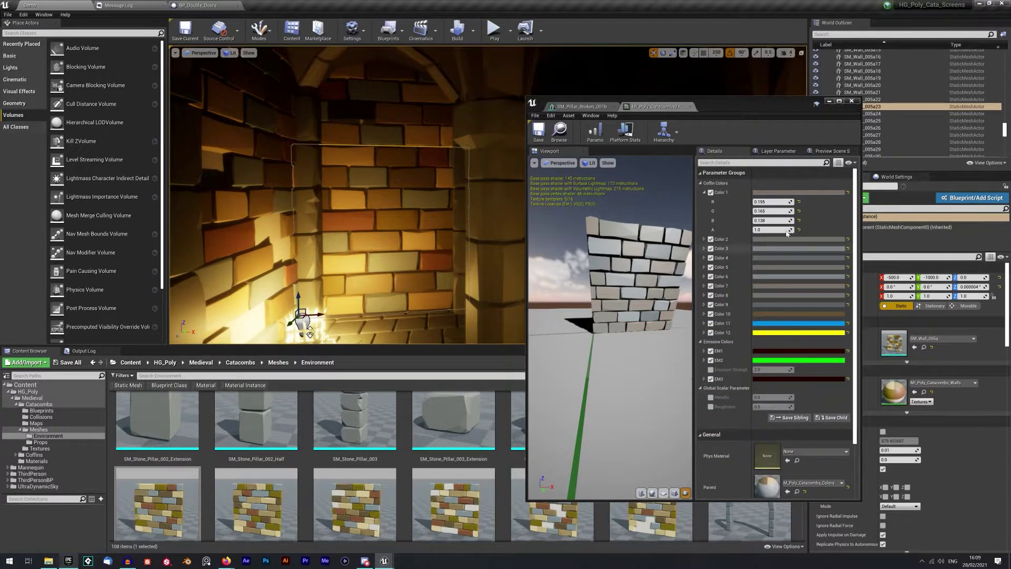
{"action": "left_click", "coordinate": [852, 101]}
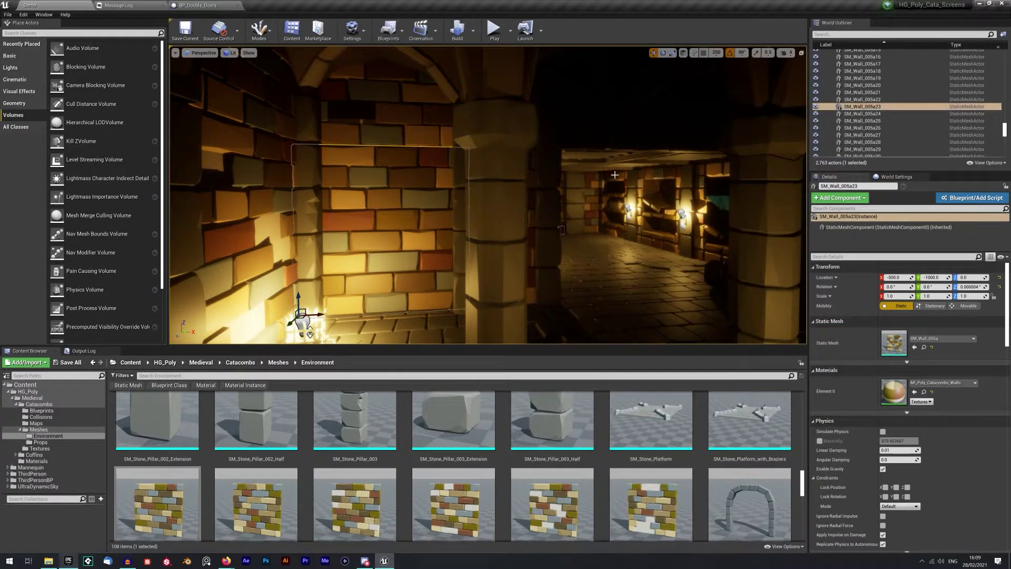
Step: Find the selected brick wall's material instance, MI_Poly_Catacombs_Walls, in the Content Browser and open it
{"action": "scroll", "coordinate": [844, 140], "scroll_direction": "up", "scroll_amount": 2}
{"action": "scroll", "coordinate": [870, 129], "scroll_direction": "up", "scroll_amount": 5}
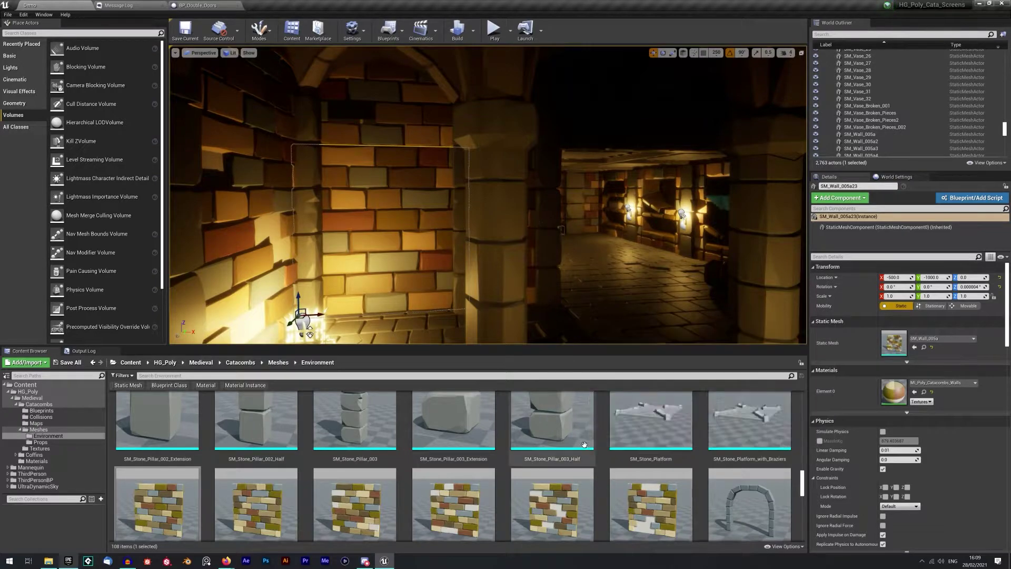
{"action": "scroll", "coordinate": [580, 438], "scroll_direction": "down", "scroll_amount": 3}
{"action": "left_click", "coordinate": [426, 212]}
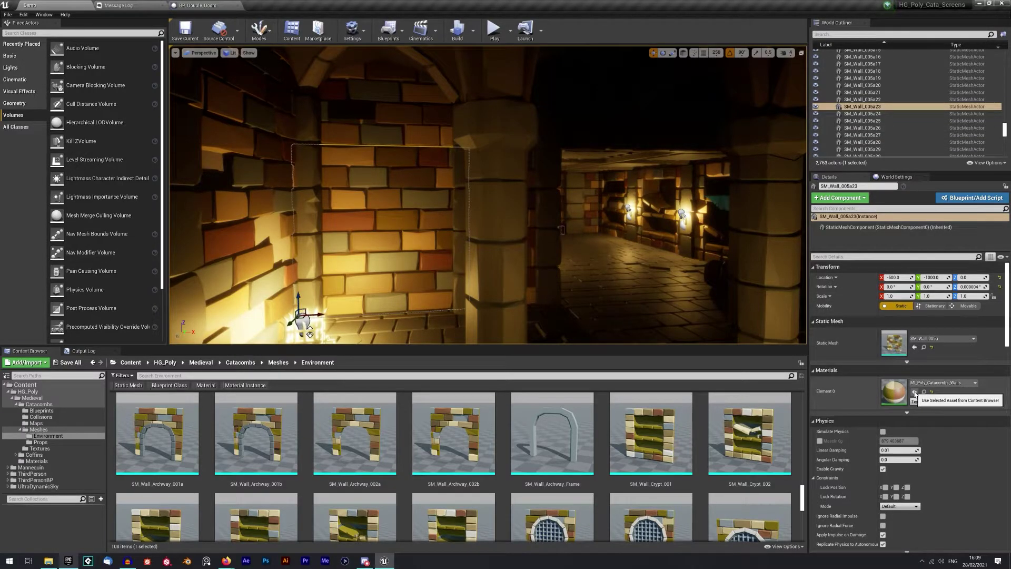
{"action": "left_click", "coordinate": [924, 392]}
{"action": "double_click", "coordinate": [744, 484]}
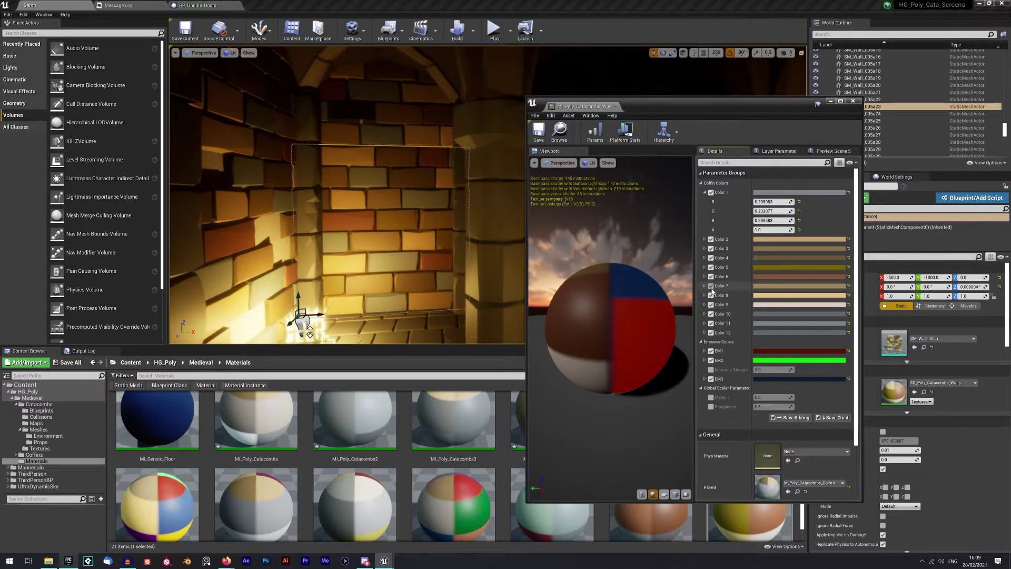
Step: Set Color 2, Color 3 and Color 4 of the walls' material instance to saved muted grey swatches, using 616769 for Color 3
{"action": "left_click", "coordinate": [773, 241]}
{"action": "left_click", "coordinate": [841, 258]}
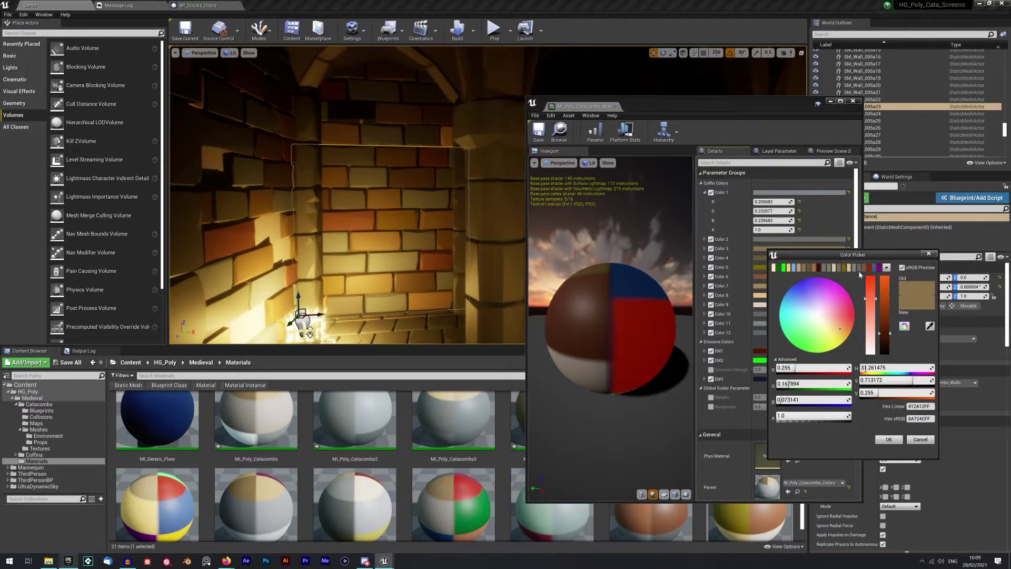
{"action": "left_click", "coordinate": [860, 269]}
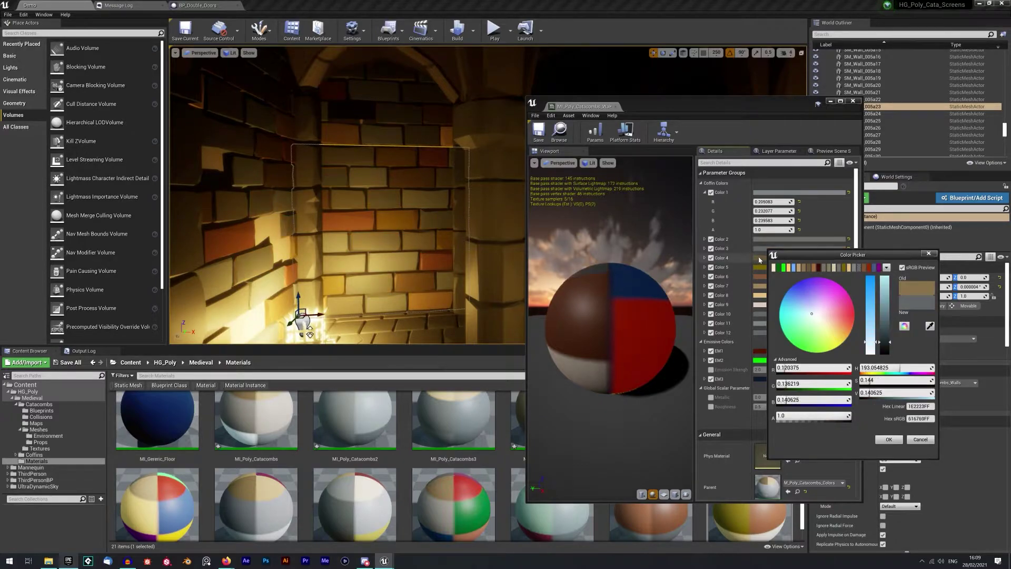
{"action": "left_click", "coordinate": [763, 259]}
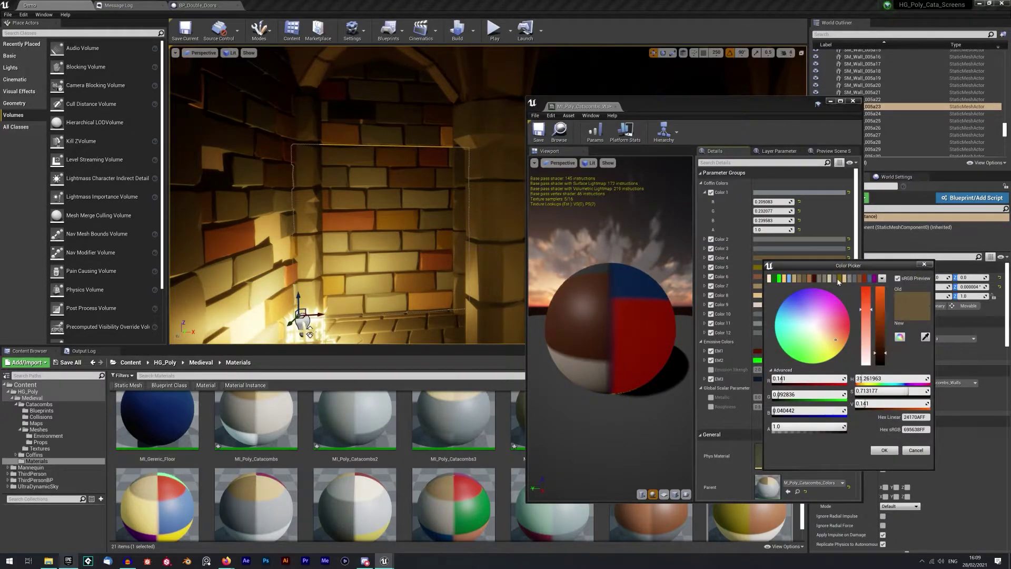
{"action": "left_click", "coordinate": [838, 278]}
Step: Set Color 5 to the saved grey-brown swatch 7A7168 and Color 6 to the blue-grey swatch 616769
{"action": "left_click", "coordinate": [759, 269]}
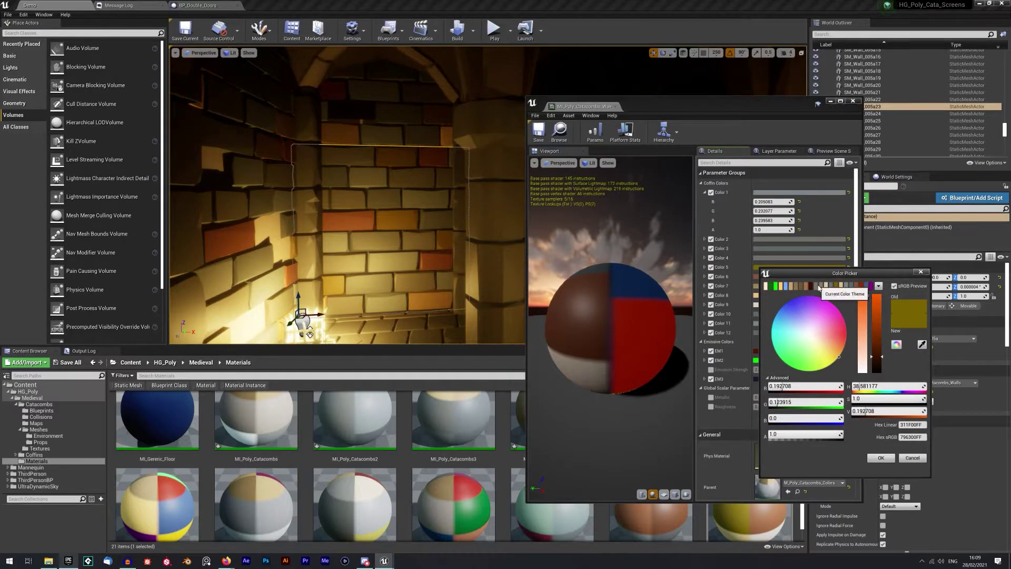
{"action": "left_click", "coordinate": [816, 287]}
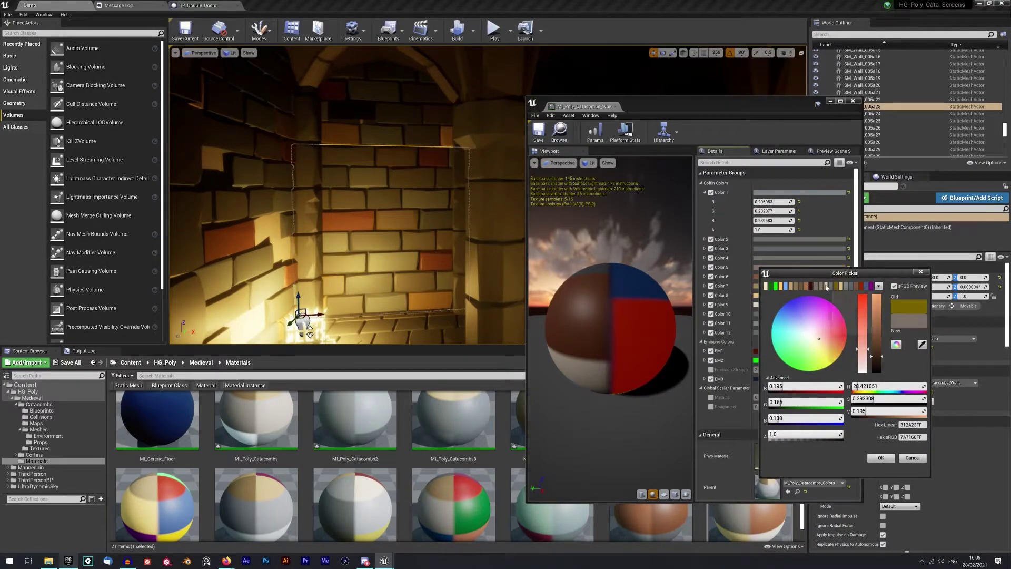
{"action": "left_click", "coordinate": [756, 277]}
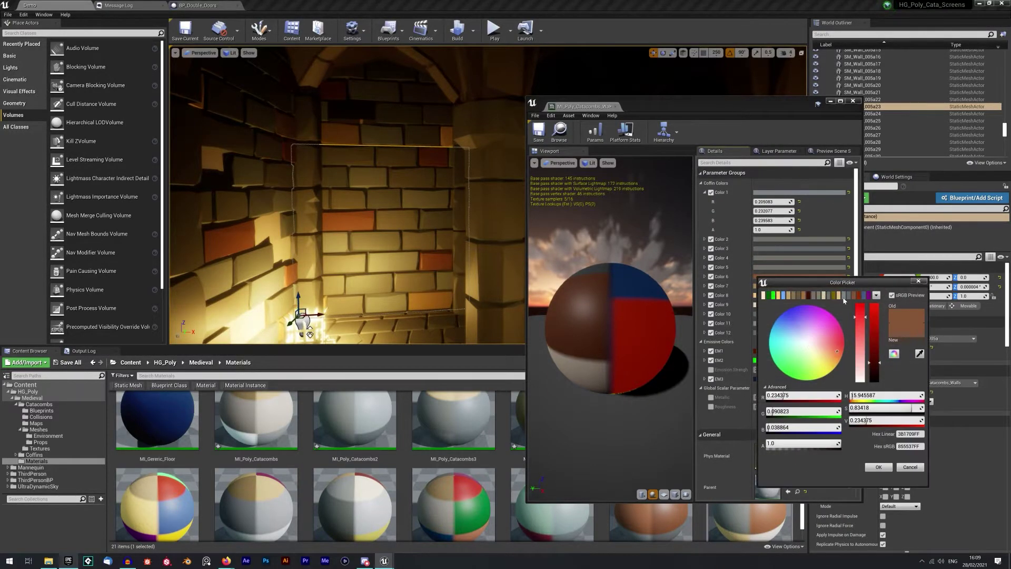
{"action": "left_click", "coordinate": [850, 296]}
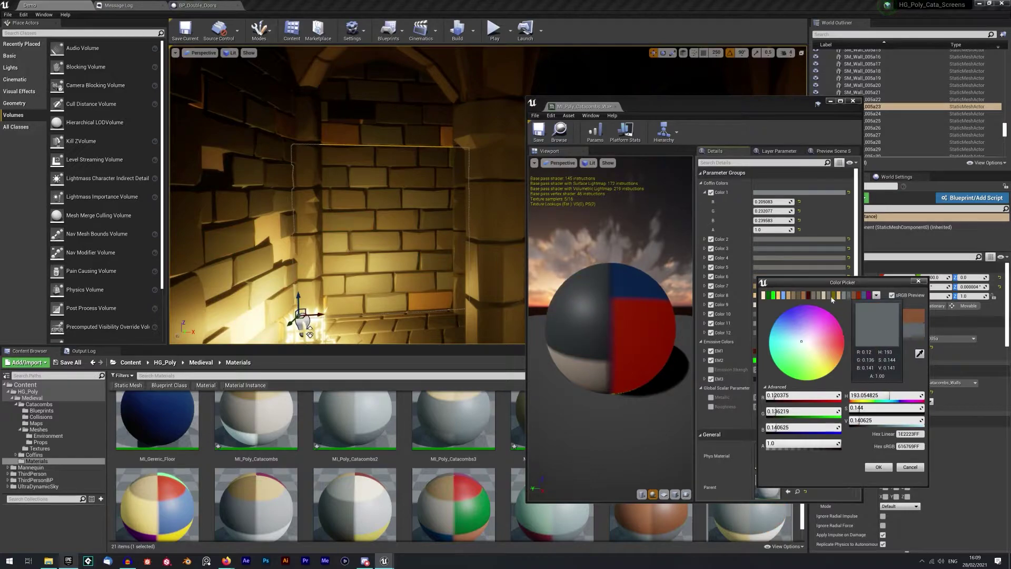
Step: Set Color 7 to the blue-grey swatch 616769 and Color 8 to the olive-grey swatch 7E7C64, then close the material instance window
{"action": "left_click", "coordinate": [757, 288]}
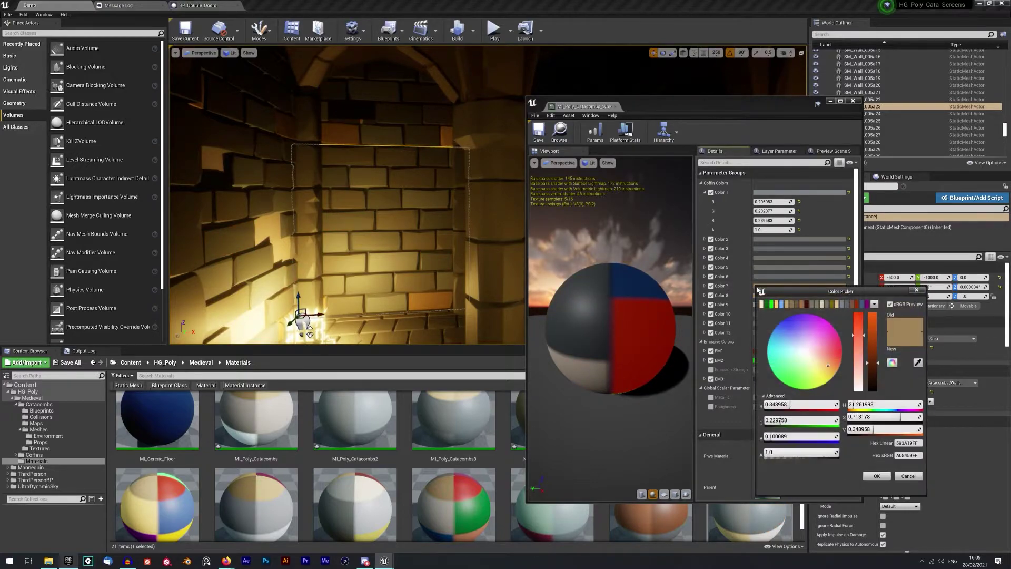
{"action": "left_click", "coordinate": [849, 305]}
{"action": "left_click_drag", "start_coordinate": [846, 291], "coordinate": [769, 320]}
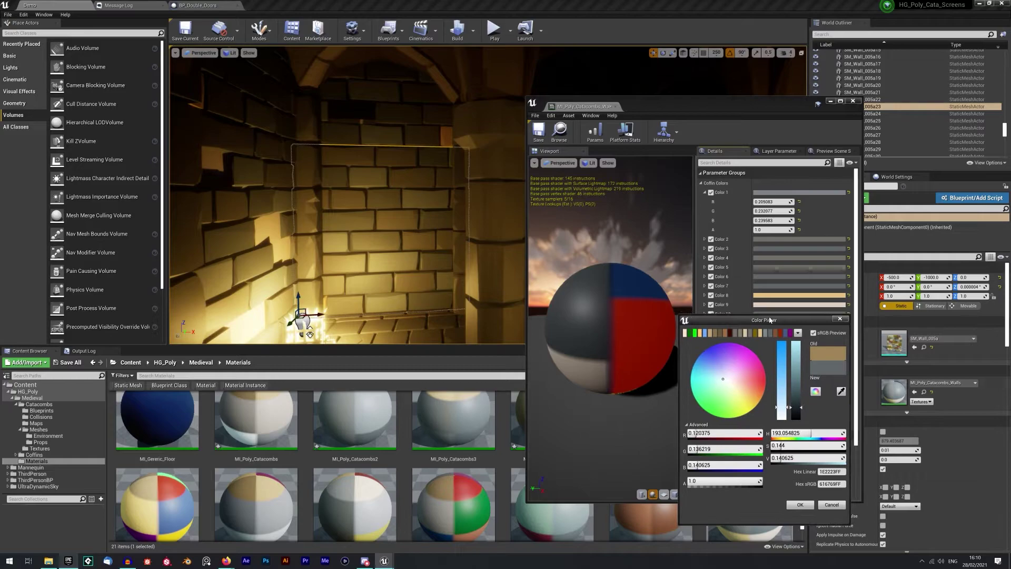
{"action": "left_click", "coordinate": [785, 304]}
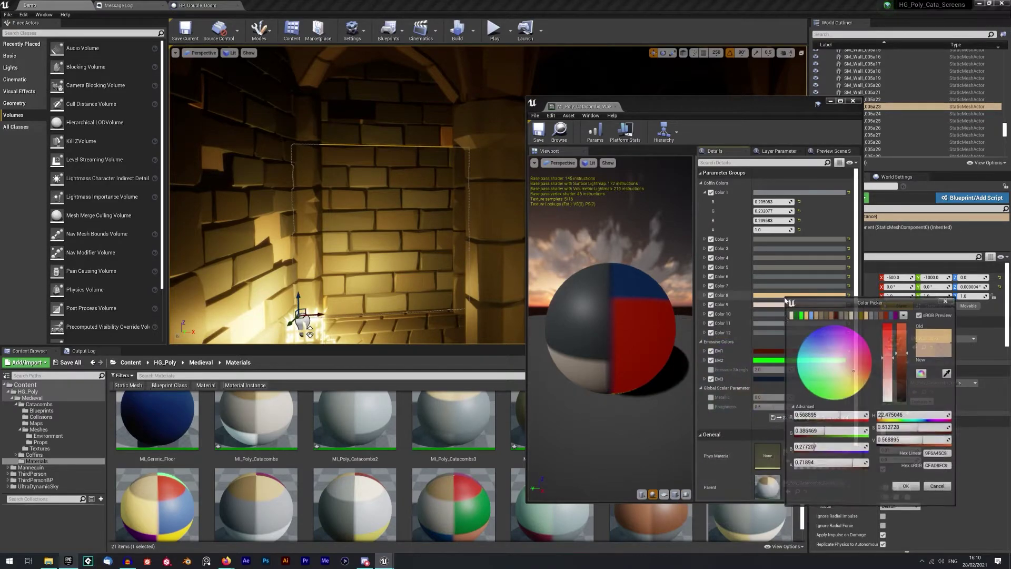
{"action": "left_click", "coordinate": [848, 315]}
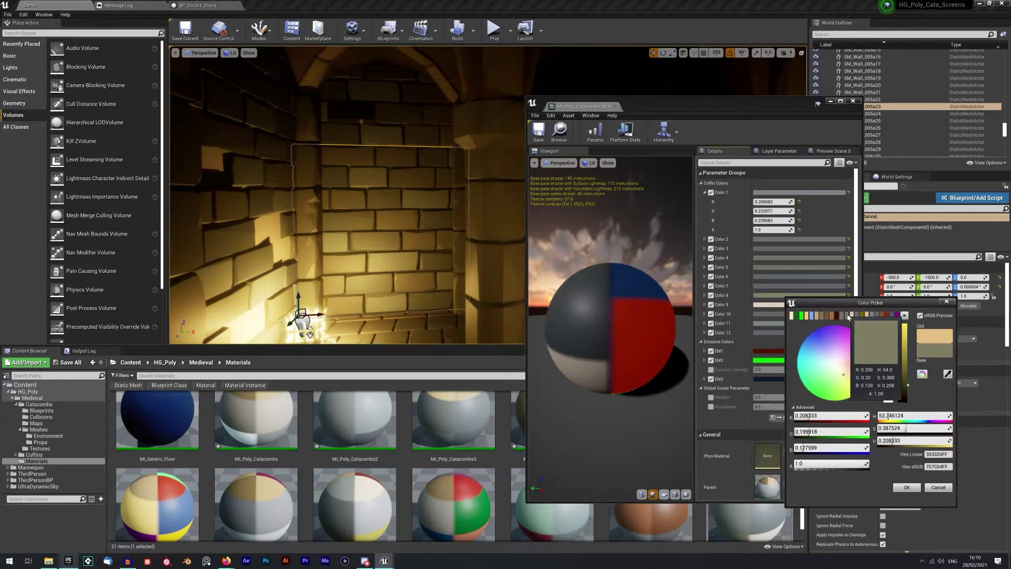
{"action": "left_click", "coordinate": [905, 486]}
{"action": "left_click", "coordinate": [853, 102]}
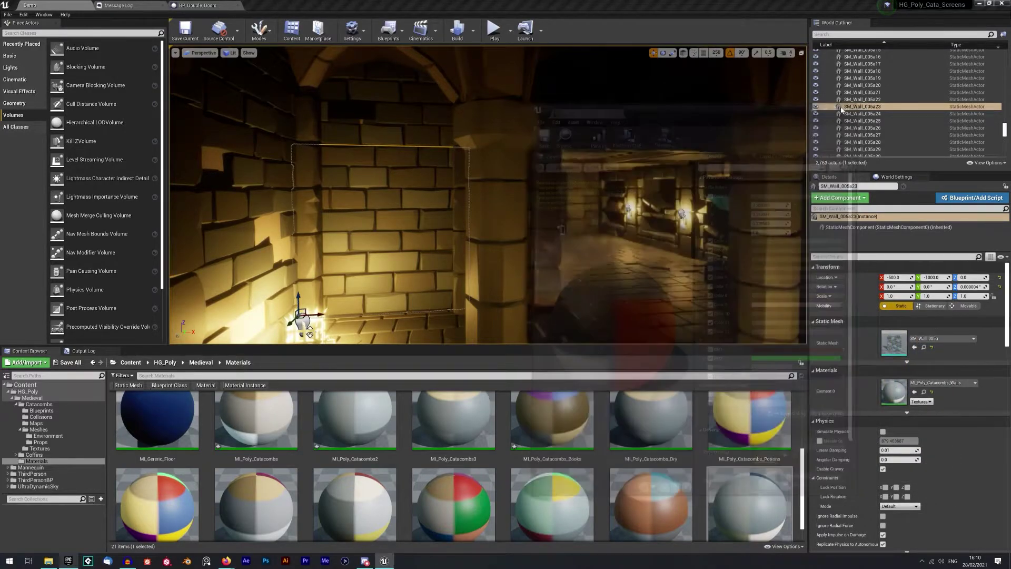
Step: Look around the recoloured catacombs walls and open the Demo level's Level Blueprint
{"action": "right_click_drag", "start_coordinate": [369, 200], "coordinate": [274, 190]}
{"action": "right_click_drag", "start_coordinate": [488, 195], "coordinate": [568, 220]}
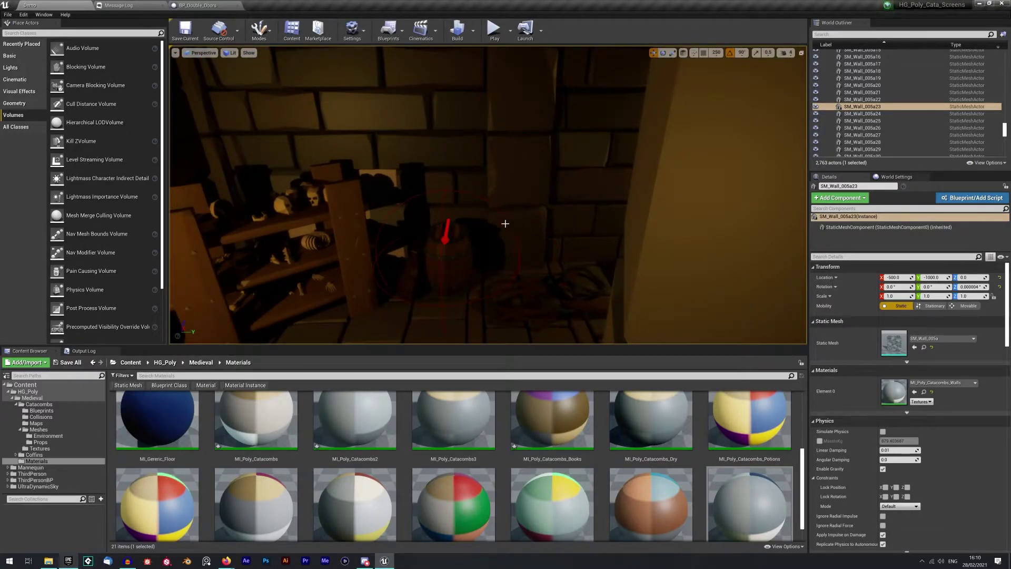
{"action": "left_click", "coordinate": [404, 33]}
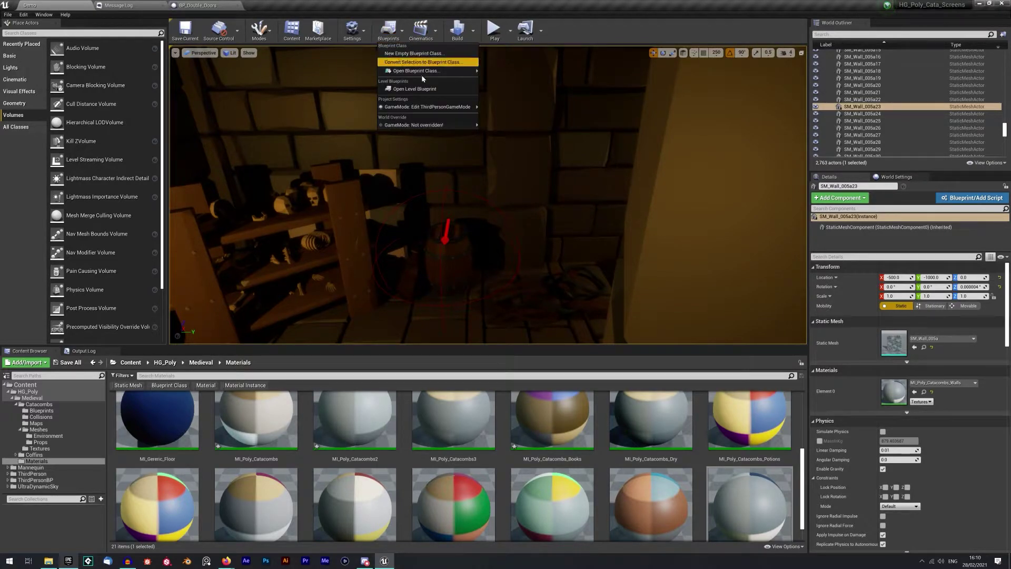
{"action": "left_click", "coordinate": [426, 90]}
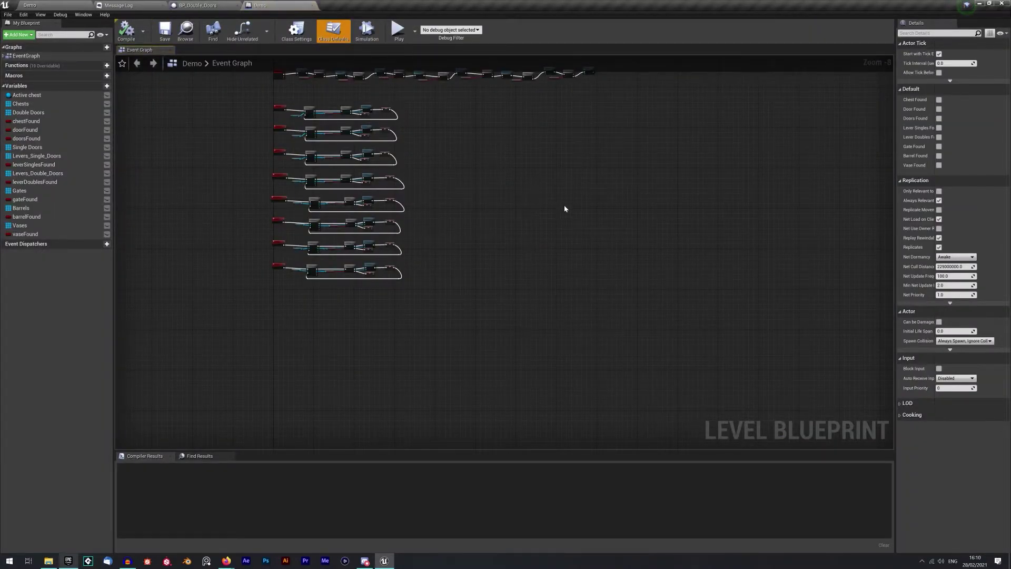
Step: Look over the Event BeginPlay and InputAction Interact node chains in the level blueprint's Event Graph
{"action": "scroll", "coordinate": [507, 187], "scroll_direction": "up", "scroll_amount": 6}
{"action": "scroll", "coordinate": [614, 232], "scroll_direction": "up", "scroll_amount": 2}
{"action": "right_click_drag", "start_coordinate": [237, 131], "coordinate": [253, 193]}
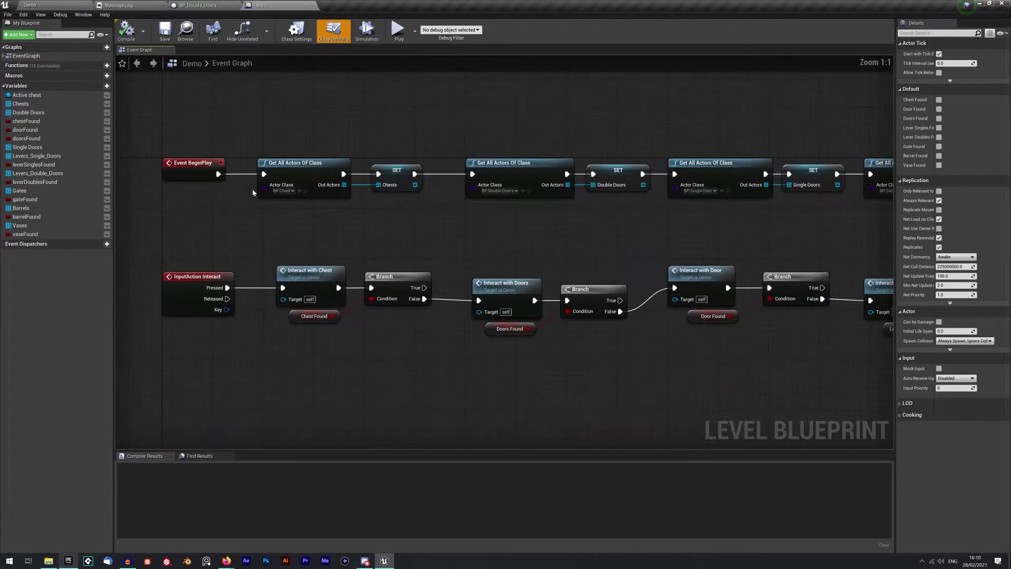
{"action": "scroll", "coordinate": [689, 227], "scroll_direction": "down", "scroll_amount": 2}
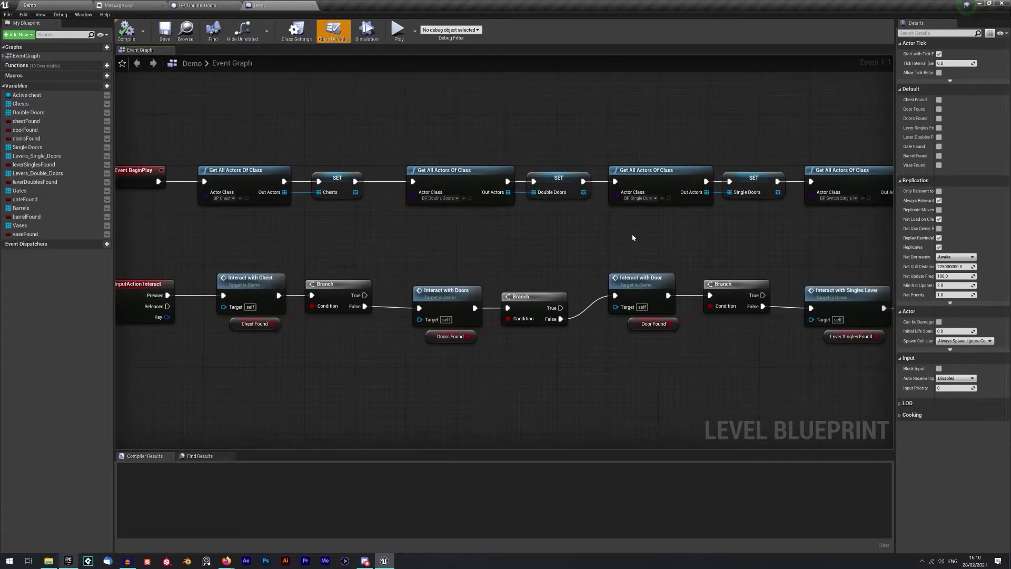
{"action": "right_click_drag", "start_coordinate": [733, 238], "coordinate": [566, 235]}
{"action": "scroll", "coordinate": [388, 198], "scroll_direction": "down", "scroll_amount": 3}
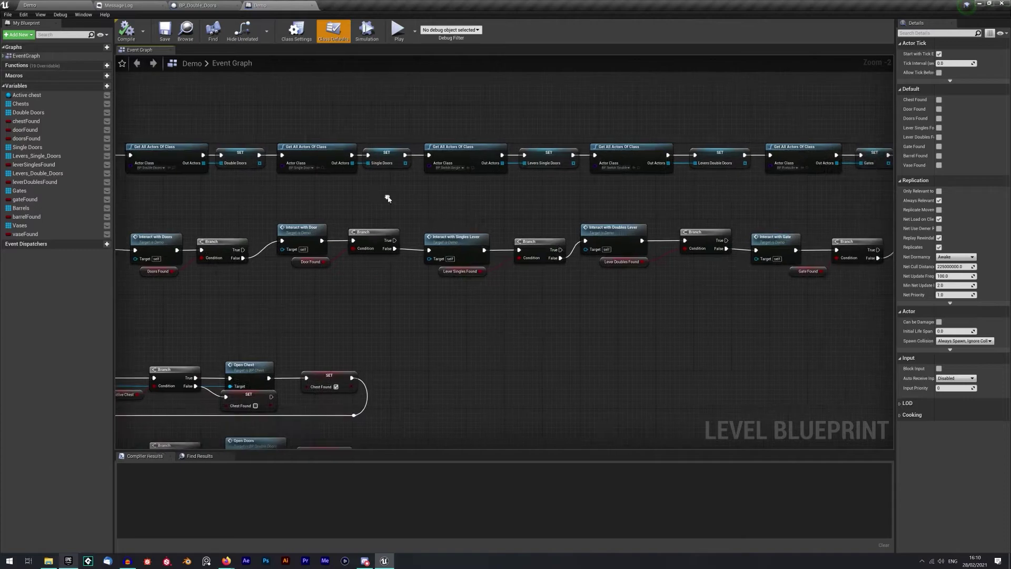
{"action": "right_click_drag", "start_coordinate": [450, 367], "coordinate": [605, 321]}
{"action": "scroll", "coordinate": [342, 223], "scroll_direction": "up", "scroll_amount": 4}
{"action": "scroll", "coordinate": [342, 223], "scroll_direction": "up", "scroll_amount": 1}
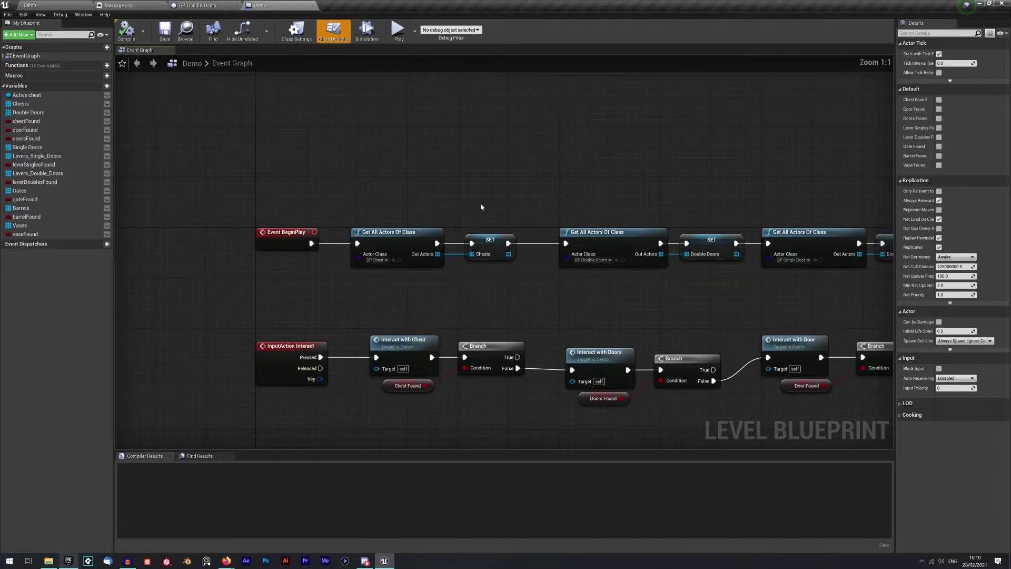
Step: Follow the Event BeginPlay chain through its Get All Actors Of Class nodes and the array variables they set
{"action": "right_click_drag", "start_coordinate": [417, 232], "coordinate": [290, 259]}
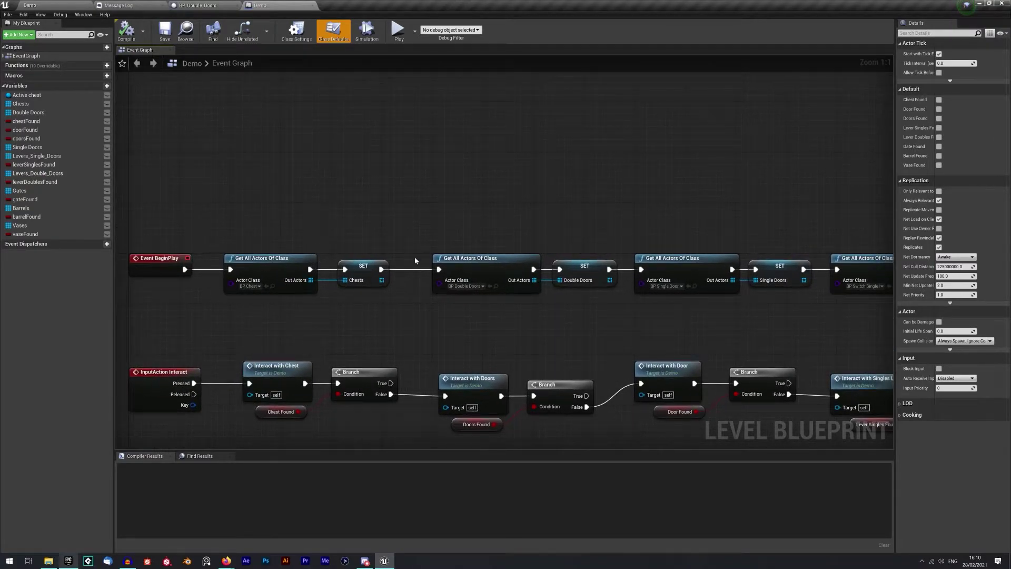
{"action": "scroll", "coordinate": [512, 219], "scroll_direction": "down", "scroll_amount": 2}
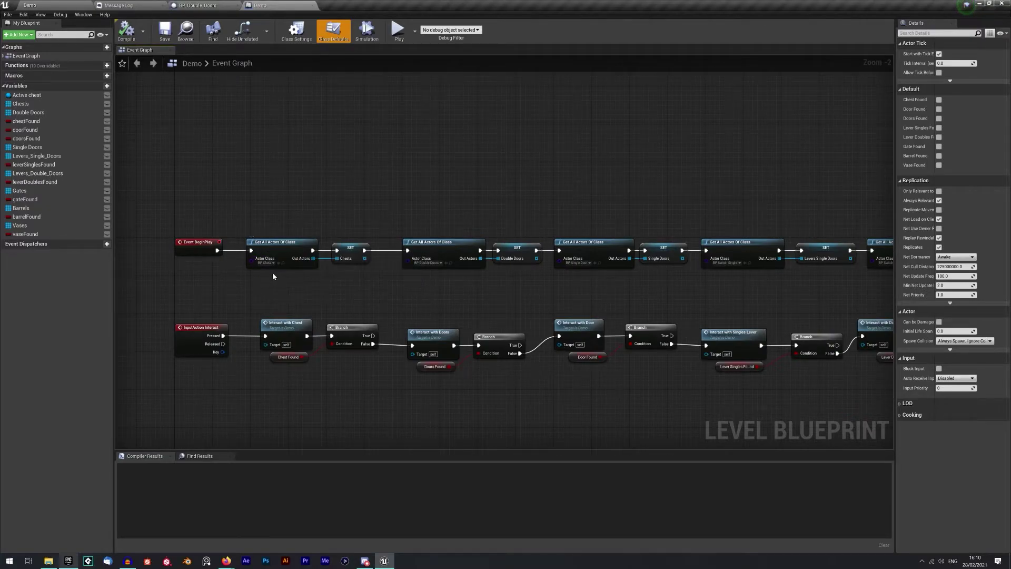
{"action": "right_click_drag", "start_coordinate": [425, 264], "coordinate": [399, 199]}
{"action": "right_click_drag", "start_coordinate": [526, 199], "coordinate": [400, 196]}
{"action": "right_click_drag", "start_coordinate": [475, 204], "coordinate": [663, 190]}
{"action": "right_click_drag", "start_coordinate": [485, 247], "coordinate": [669, 237]}
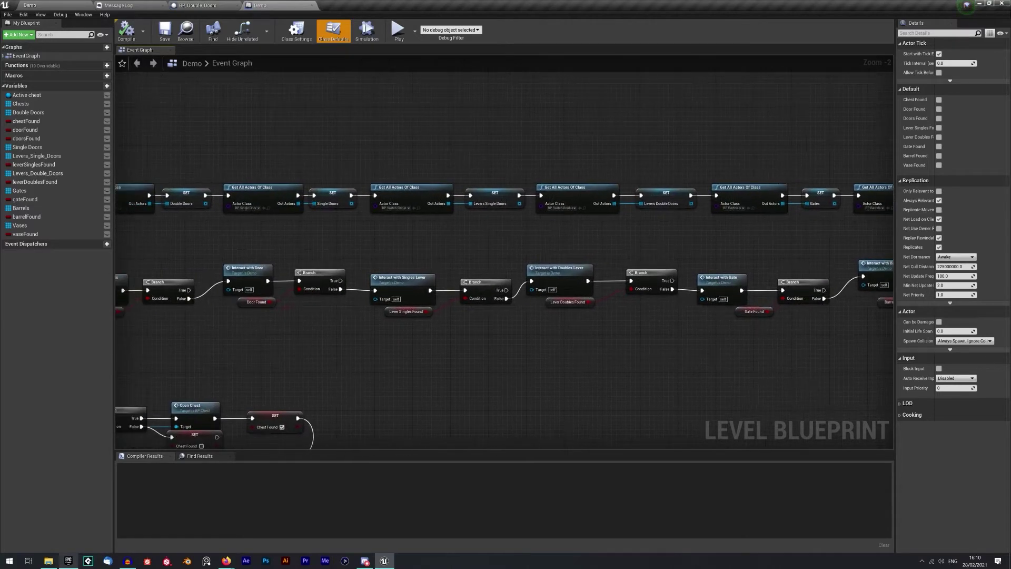
{"action": "right_click_drag", "start_coordinate": [385, 237], "coordinate": [623, 230]}
{"action": "right_click_drag", "start_coordinate": [331, 234], "coordinate": [601, 224]}
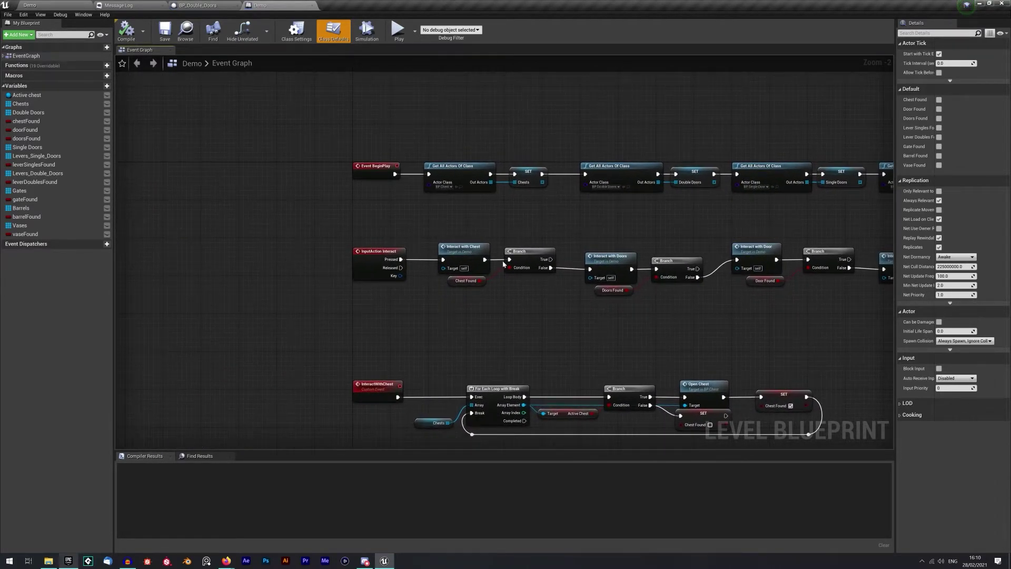
Step: Follow the InputAction Interact chain through its interact calls and Branch checks, from Interact with Chest to Interact with Vases
{"action": "right_click_drag", "start_coordinate": [710, 307], "coordinate": [604, 290]}
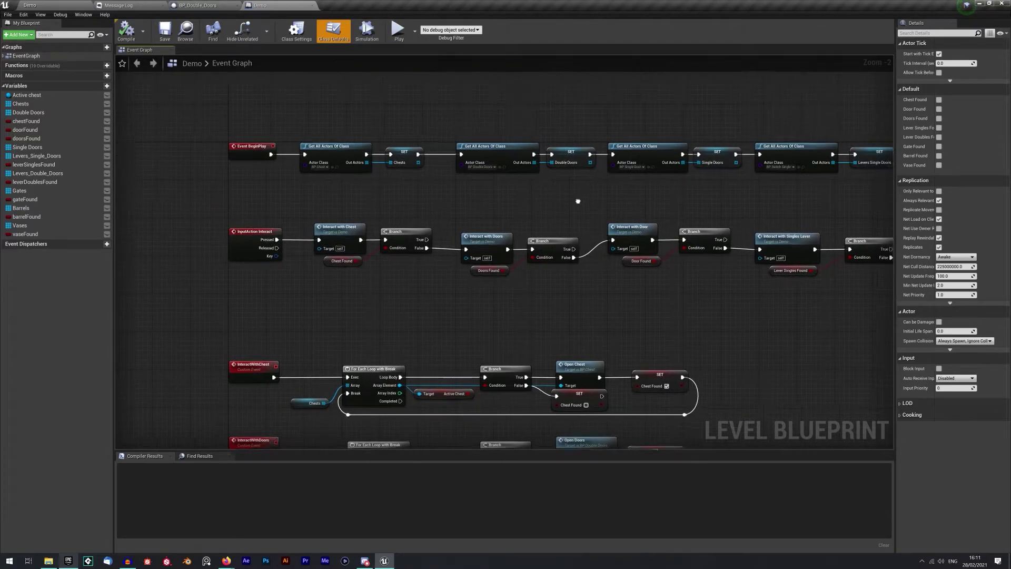
{"action": "right_click_drag", "start_coordinate": [580, 199], "coordinate": [506, 203]}
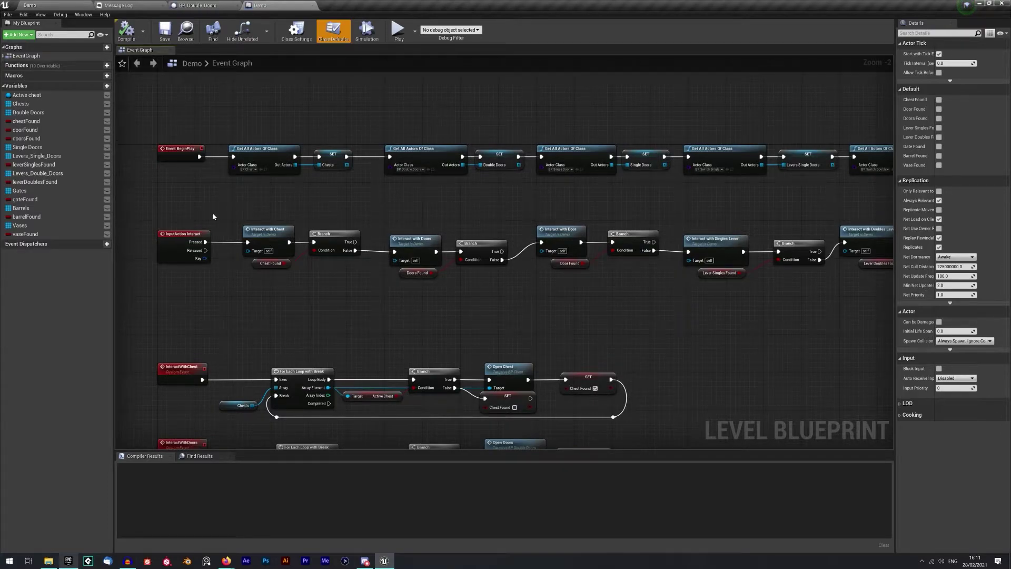
{"action": "right_click_drag", "start_coordinate": [704, 278], "coordinate": [621, 257]}
{"action": "right_click_drag", "start_coordinate": [743, 274], "coordinate": [563, 253]}
{"action": "right_click_drag", "start_coordinate": [732, 253], "coordinate": [569, 235]}
{"action": "right_click_drag", "start_coordinate": [734, 231], "coordinate": [640, 238]}
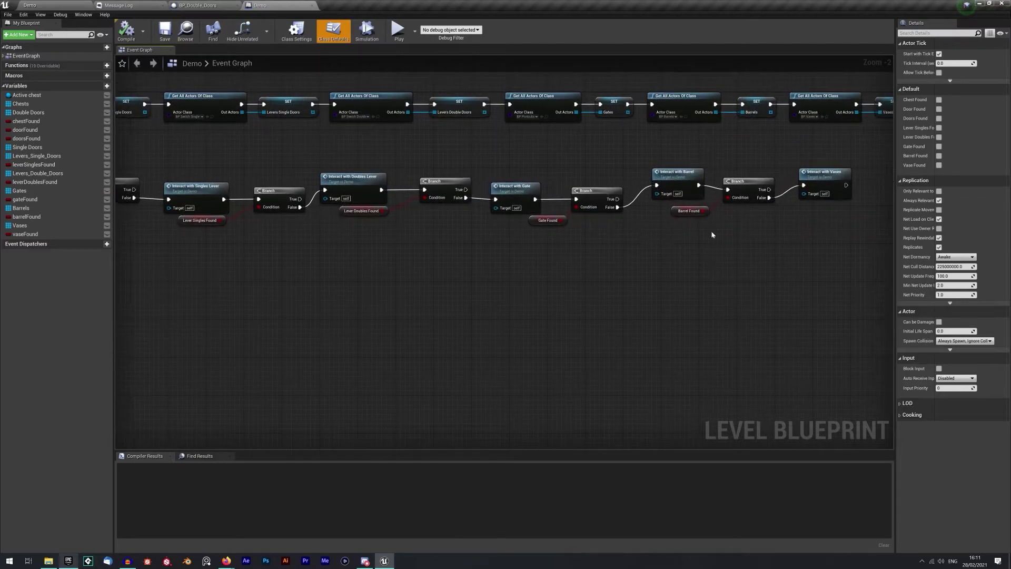
Step: Examine the custom events from InteractWithChest to InteractWithVases, including their For Each Loop with Break, Branch and open or lever calls
{"action": "right_click_drag", "start_coordinate": [262, 285], "coordinate": [484, 264]}
{"action": "right_click_drag", "start_coordinate": [325, 287], "coordinate": [571, 236]}
{"action": "right_click_drag", "start_coordinate": [406, 214], "coordinate": [474, 140]}
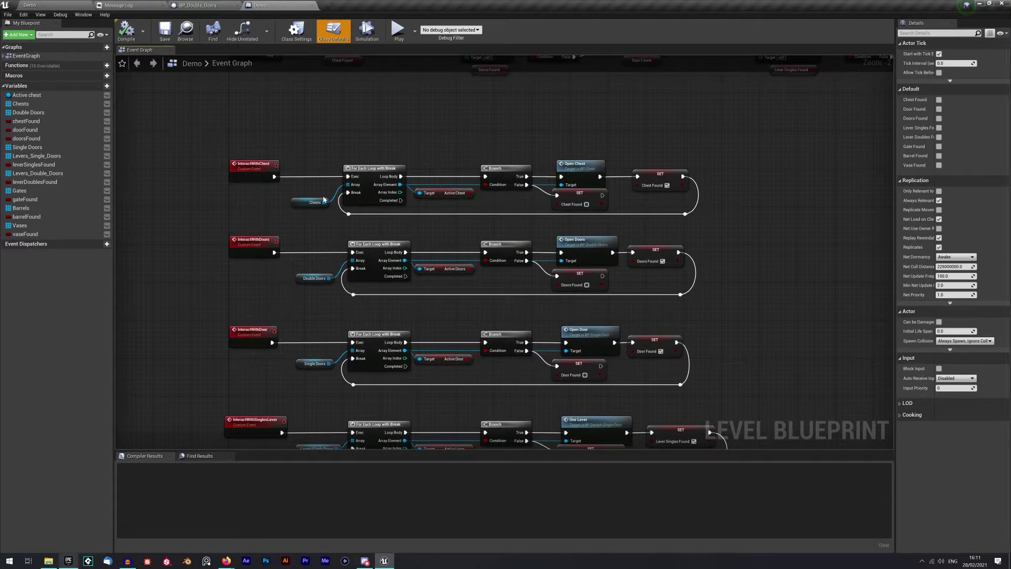
{"action": "right_click_drag", "start_coordinate": [461, 242], "coordinate": [454, 208]}
{"action": "mouse_move", "coordinate": [253, 334]}
{"action": "right_mouse_down"}
{"action": "mouse_move", "coordinate": [265, 256]}
{"action": "mouse_move", "coordinate": [282, 274]}
{"action": "right_mouse_up"}
{"action": "right_click_drag", "start_coordinate": [278, 356], "coordinate": [276, 289]}
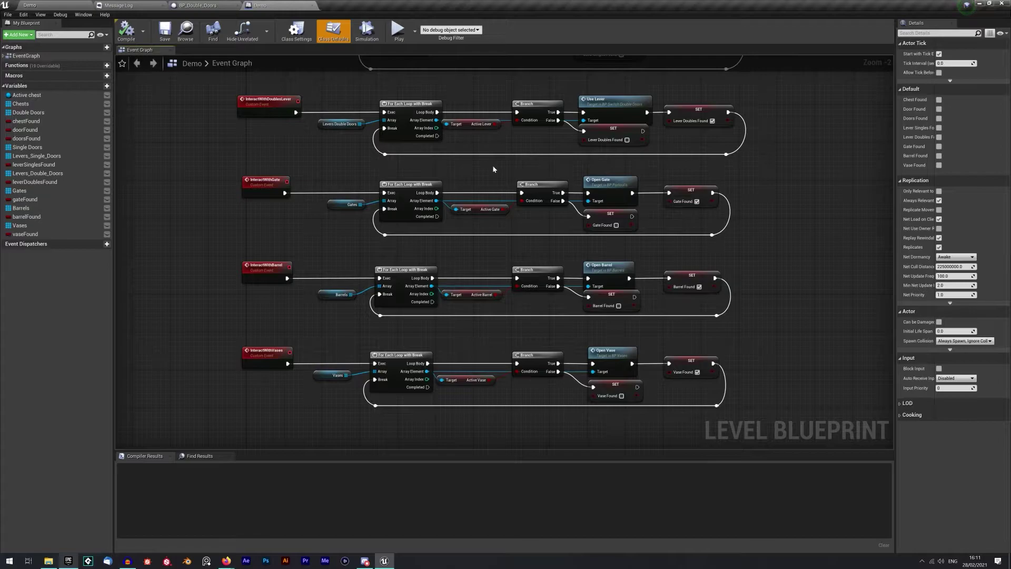
{"action": "right_click_drag", "start_coordinate": [494, 170], "coordinate": [405, 230]}
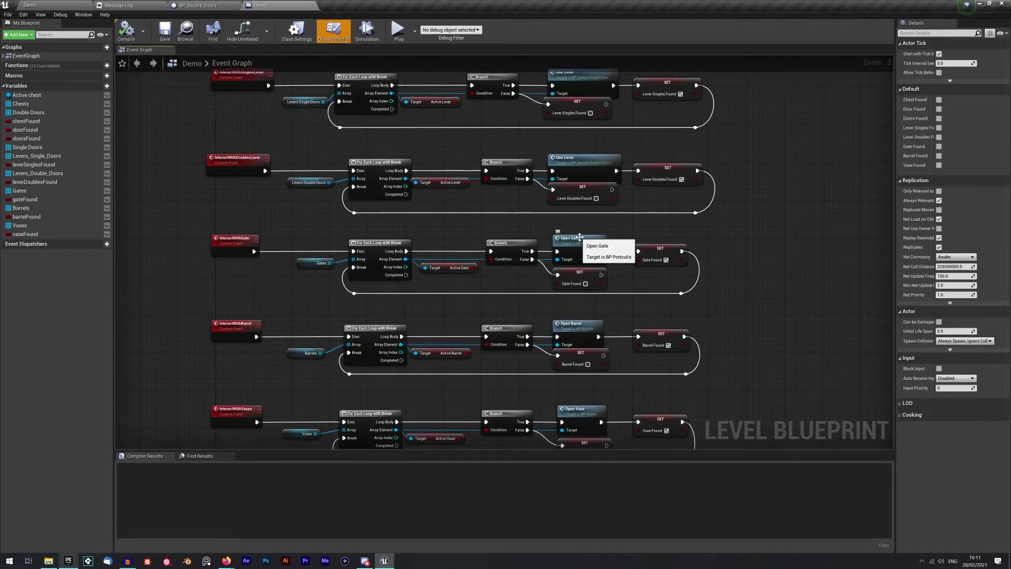
{"action": "right_click_drag", "start_coordinate": [579, 237], "coordinate": [603, 295]}
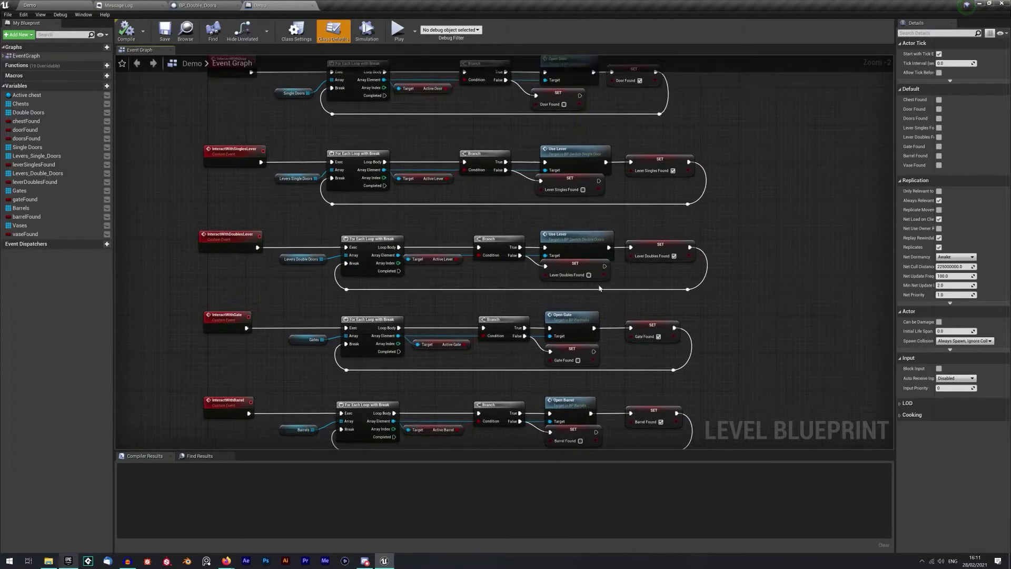
{"action": "right_click_drag", "start_coordinate": [599, 219], "coordinate": [600, 325]}
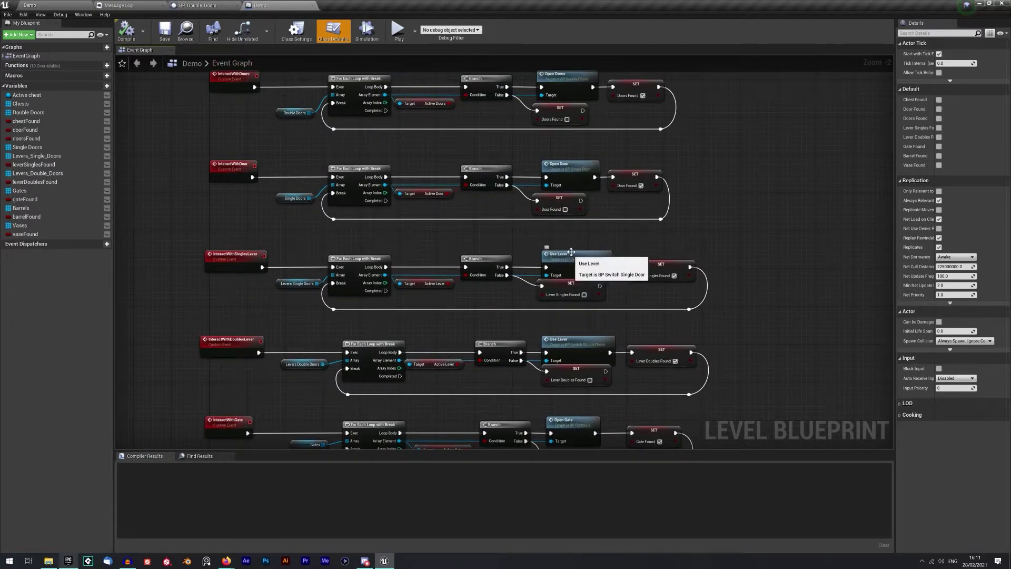
{"action": "right_click_drag", "start_coordinate": [575, 267], "coordinate": [547, 190]}
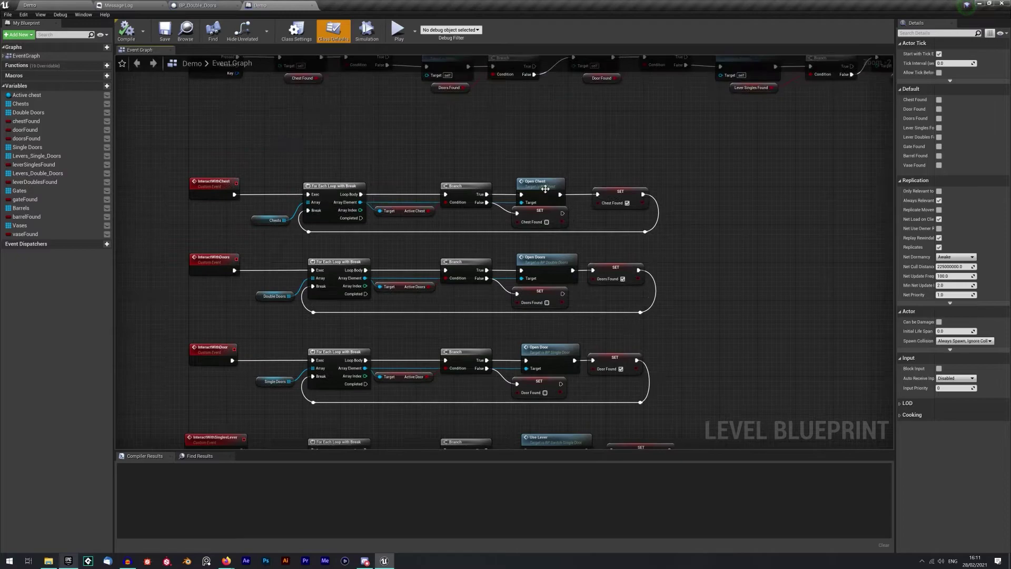
Step: Select the Open Chest node and compare the InteractWithChest event with the Chest Found check in the InputAction Interact chain
{"action": "left_click", "coordinate": [546, 186]}
{"action": "right_click_drag", "start_coordinate": [322, 139], "coordinate": [381, 322]}
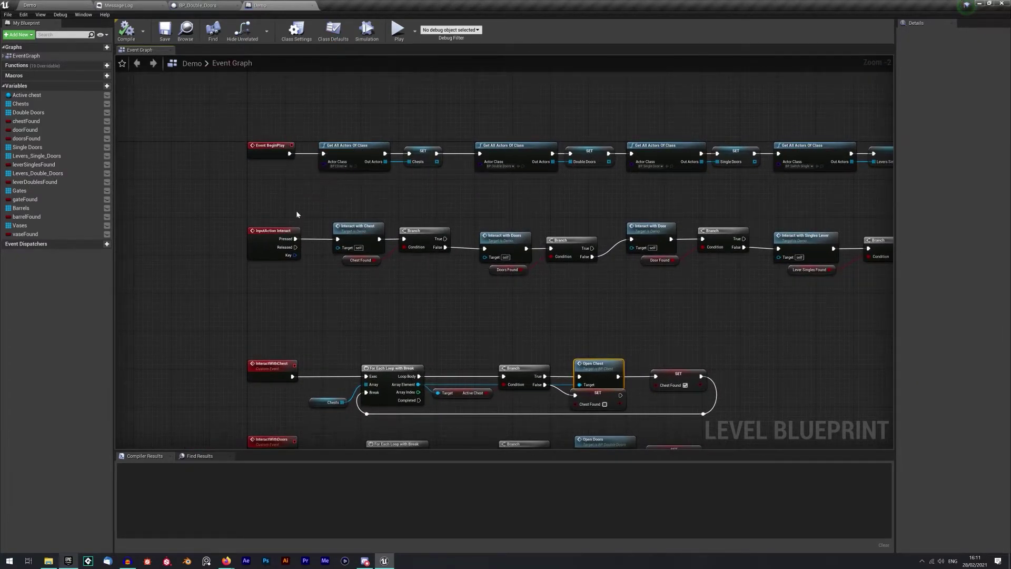
{"action": "right_click_drag", "start_coordinate": [331, 293], "coordinate": [230, 157]}
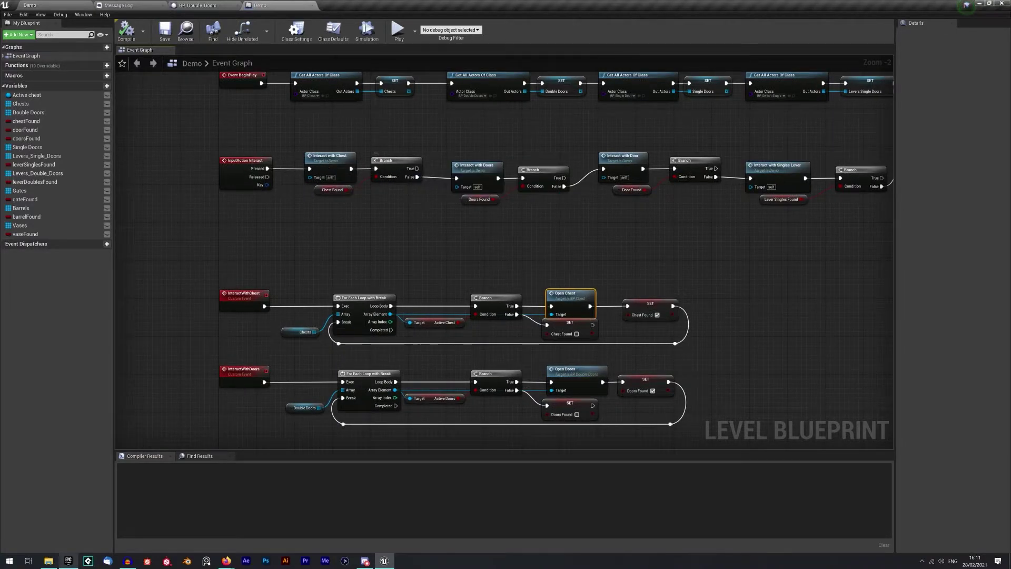
{"action": "right_click_drag", "start_coordinate": [429, 232], "coordinate": [436, 176]}
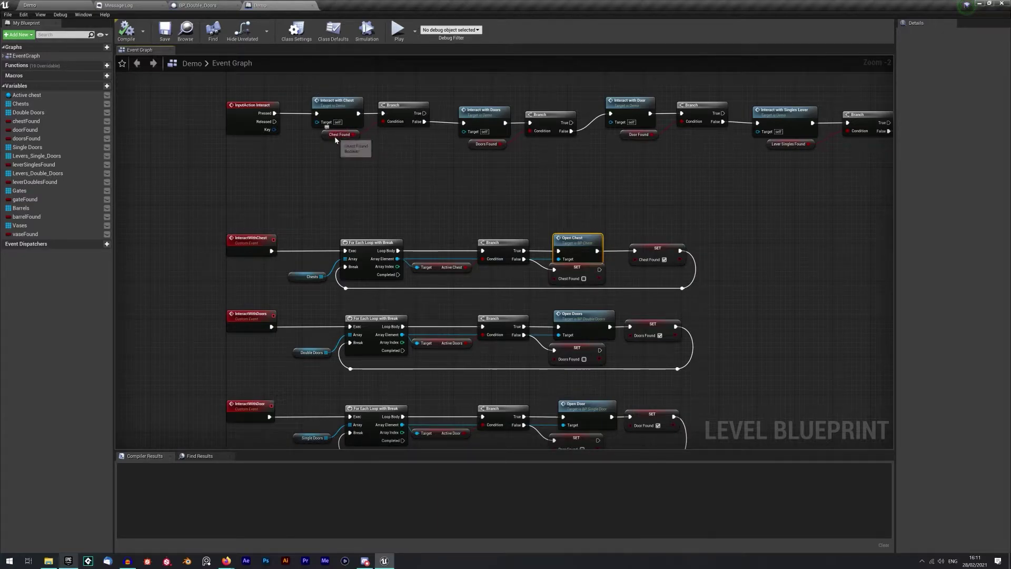
Step: Review the InteractWithChest event row beneath the InputAction Interact chain, and open the Open Chest call's definition in BP_Chest
{"action": "left_click_drag", "start_coordinate": [423, 113], "coordinate": [464, 122]}
{"action": "left_click", "coordinate": [437, 195]}
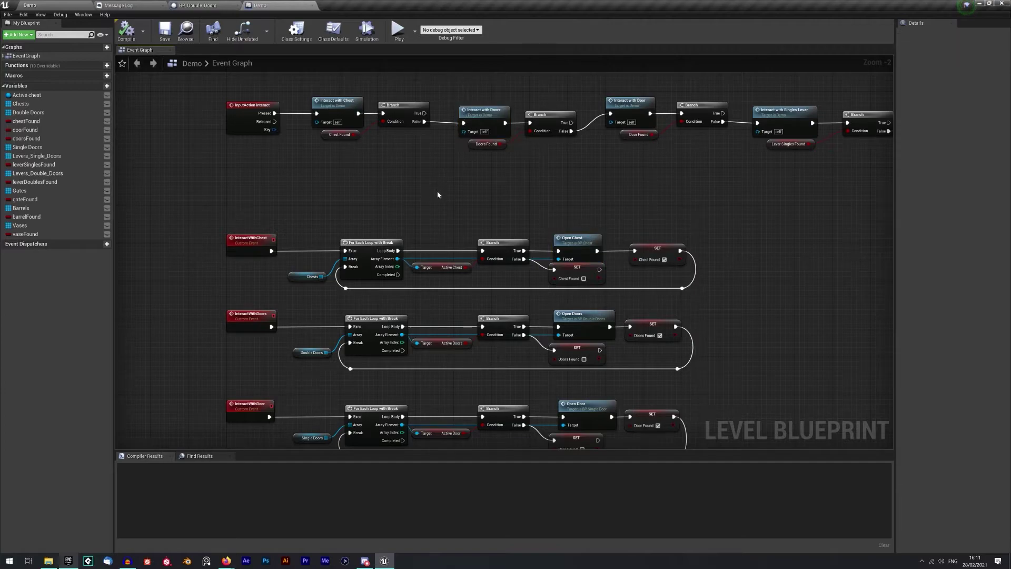
{"action": "left_click_drag", "start_coordinate": [214, 244], "coordinate": [760, 269]}
{"action": "left_click", "coordinate": [293, 240]}
{"action": "right_click_drag", "start_coordinate": [606, 207], "coordinate": [488, 210]}
{"action": "double_click", "coordinate": [466, 245]}
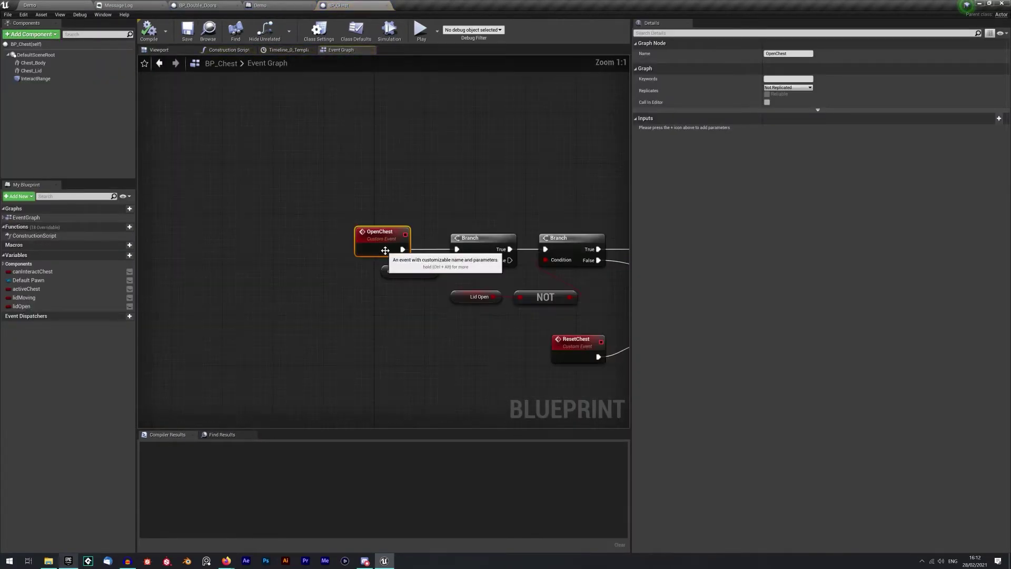
Step: Examine BP_Chest's event graph, from the OpenChest and ResetChest logic with its Timeline to the InteractRange overlap events
{"action": "scroll", "coordinate": [444, 185], "scroll_direction": "down", "scroll_amount": 3}
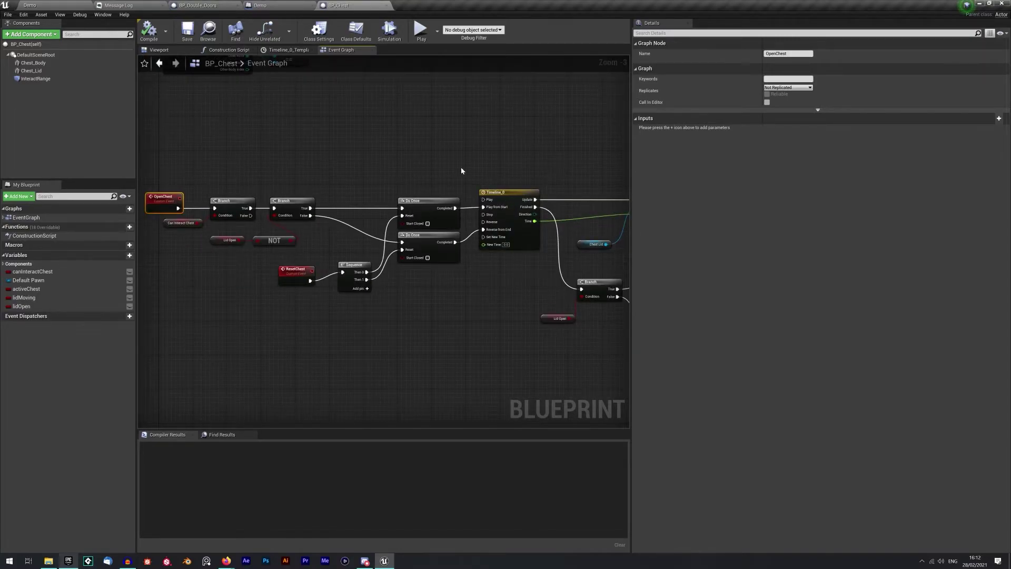
{"action": "scroll", "coordinate": [584, 148], "scroll_direction": "down", "scroll_amount": 1}
{"action": "left_click_drag", "start_coordinate": [630, 147], "coordinate": [756, 150]}
{"action": "right_click_drag", "start_coordinate": [684, 145], "coordinate": [598, 220]}
{"action": "scroll", "coordinate": [599, 220], "scroll_direction": "down", "scroll_amount": 2}
{"action": "right_click_drag", "start_coordinate": [553, 192], "coordinate": [437, 288]}
{"action": "left_click", "coordinate": [270, 117]}
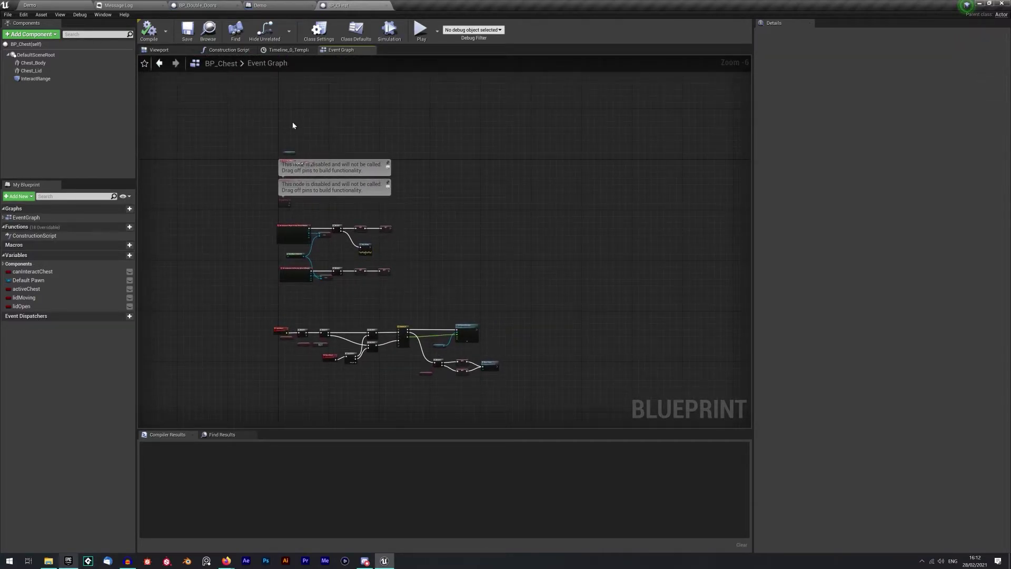
{"action": "scroll", "coordinate": [378, 304], "scroll_direction": "up", "scroll_amount": 3}
{"action": "right_click_drag", "start_coordinate": [305, 352], "coordinate": [394, 215]}
{"action": "scroll", "coordinate": [435, 228], "scroll_direction": "down", "scroll_amount": 2}
{"action": "scroll", "coordinate": [404, 207], "scroll_direction": "up", "scroll_amount": 2}
{"action": "scroll", "coordinate": [390, 198], "scroll_direction": "down", "scroll_amount": 1}
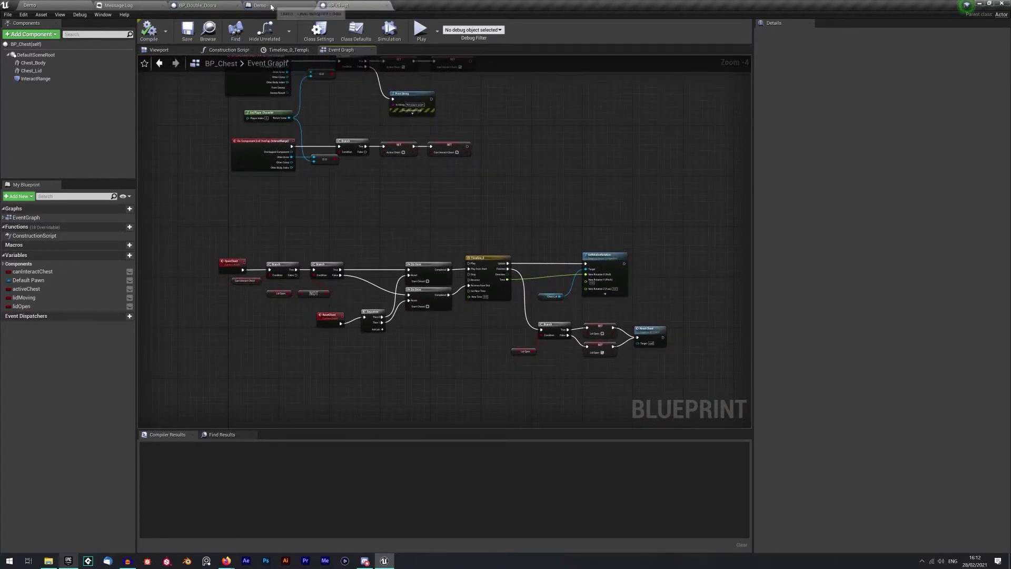
Step: Play the Demo level full screen, run down the corridor to the chest, and interact with the barrel beside it
{"action": "left_click", "coordinate": [93, 5]}
{"action": "left_click", "coordinate": [493, 31]}
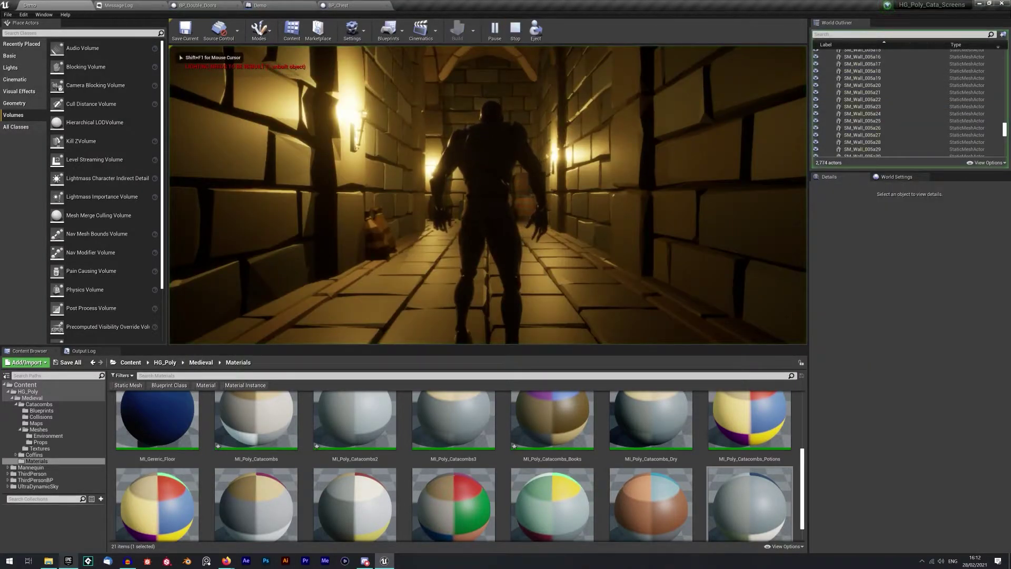
{"action": "key", "text": "F11"}
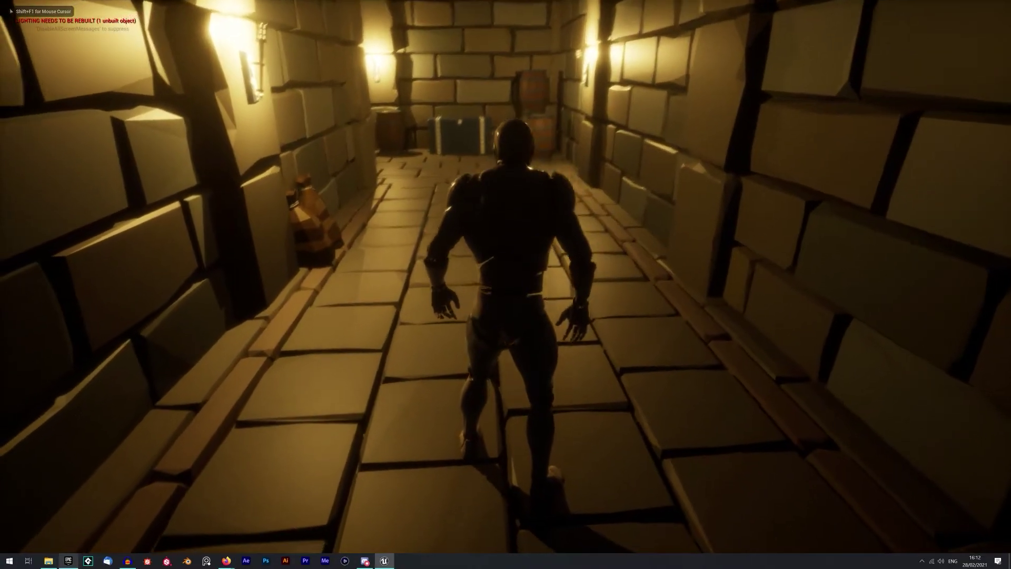
{"action": "key", "text": "w"}
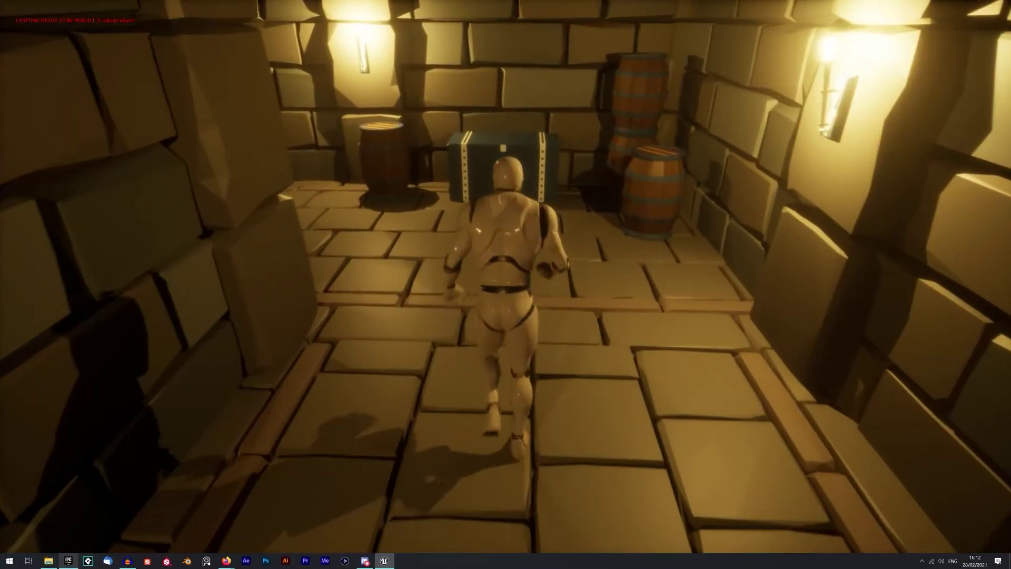
{"action": "key", "text": "w"}
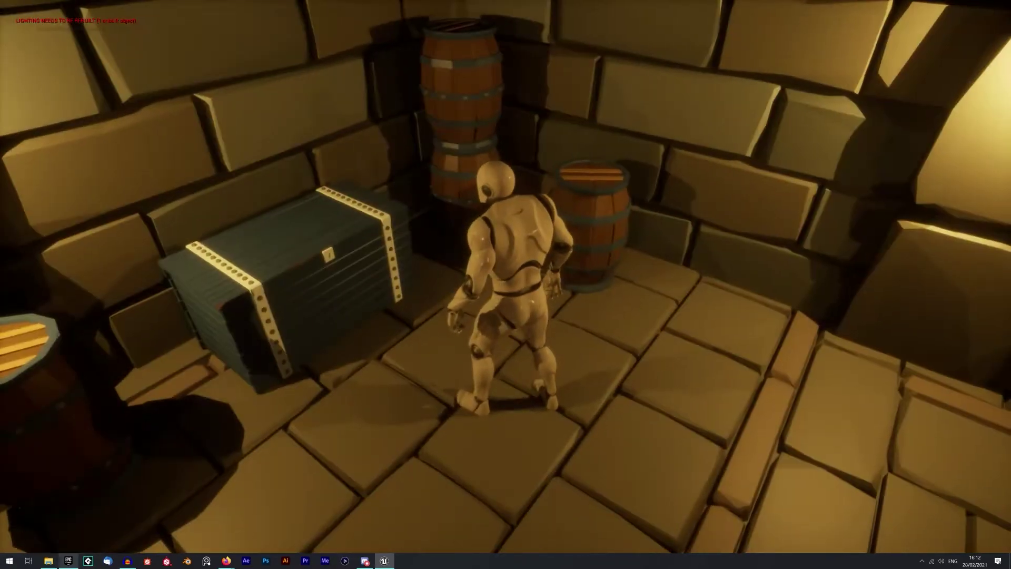
{"action": "key", "text": "d"}
{"action": "key", "text": "e"}
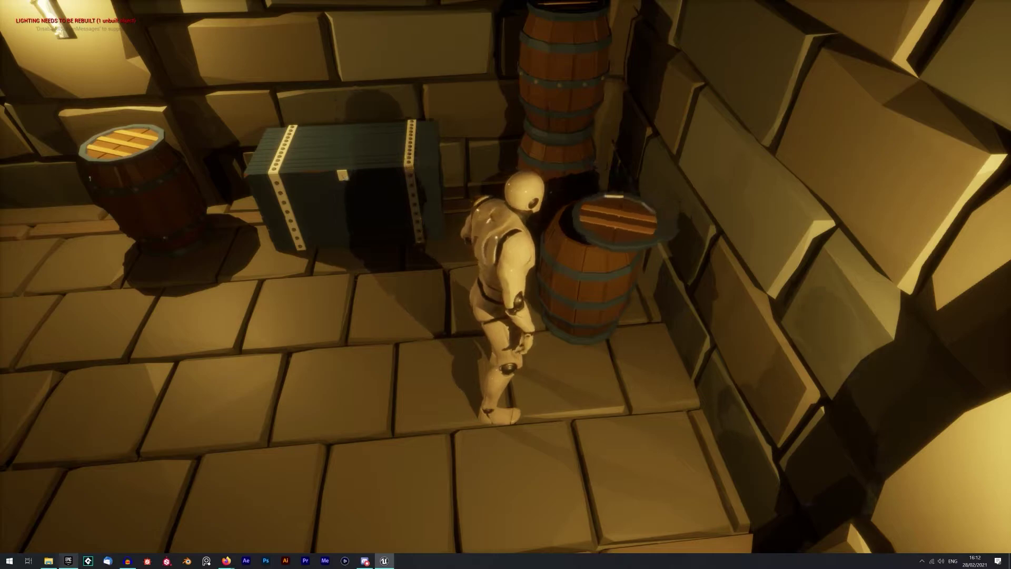
Step: Exit the full-screen play session, select the barrel beside the chest, and set its Lid Open Direction to Right
{"action": "key", "text": "Escape"}
{"action": "left_click", "coordinate": [615, 251]}
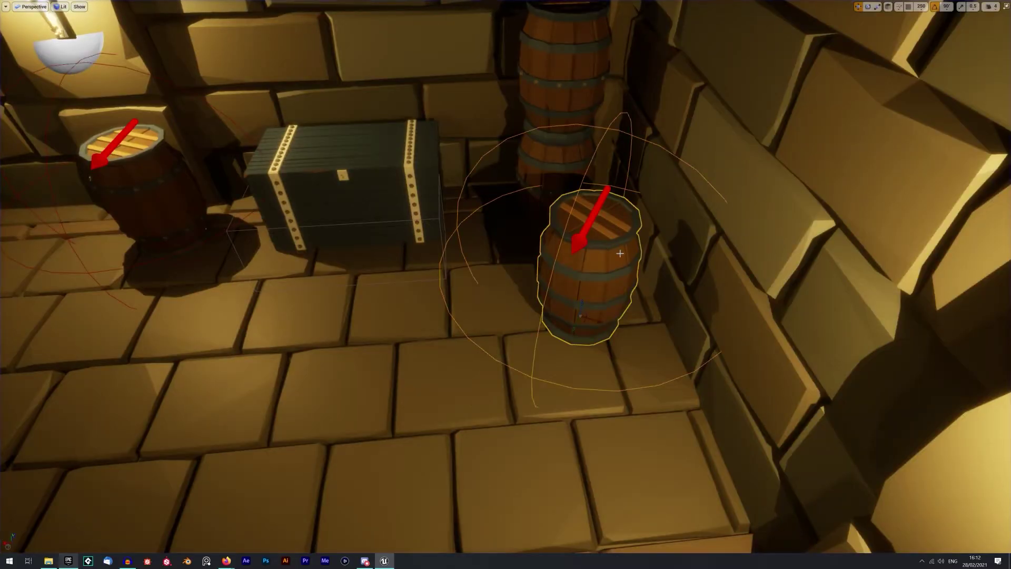
{"action": "key", "text": "F11"}
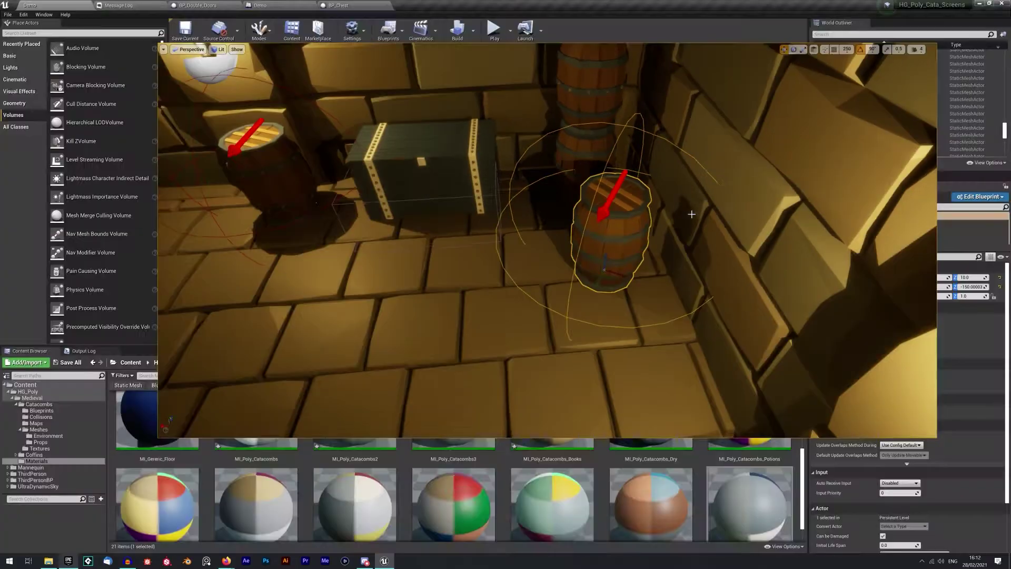
{"action": "left_click", "coordinate": [900, 338]}
{"action": "left_click", "coordinate": [892, 351]}
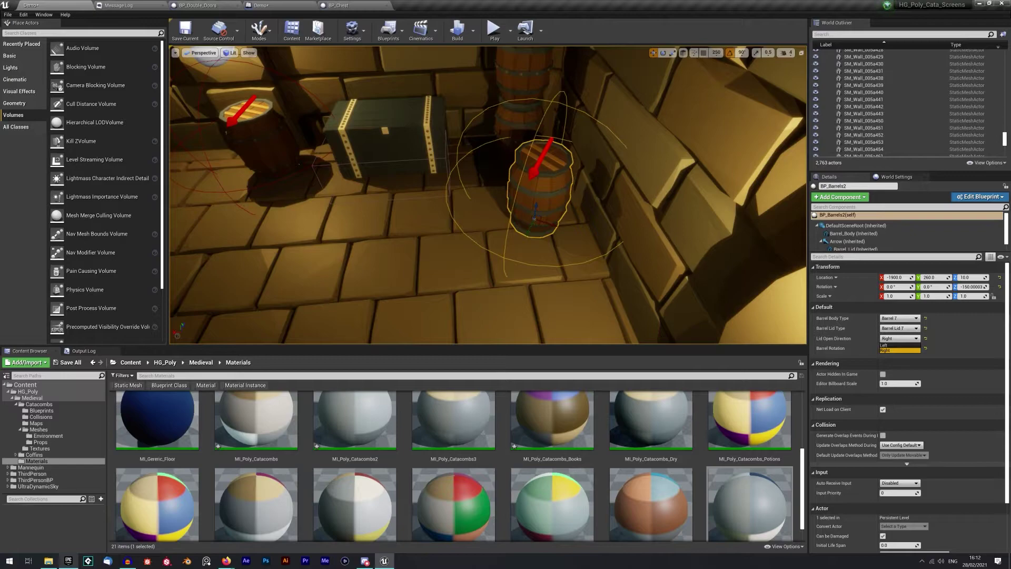
Step: Duplicate the barrel onto the open floor by the opposite wall and rotate the copy to about 30° around Z
{"action": "left_click", "coordinate": [548, 168]}
{"action": "key", "text": "s"}
{"action": "right_click_drag", "start_coordinate": [561, 190], "coordinate": [547, 192]}
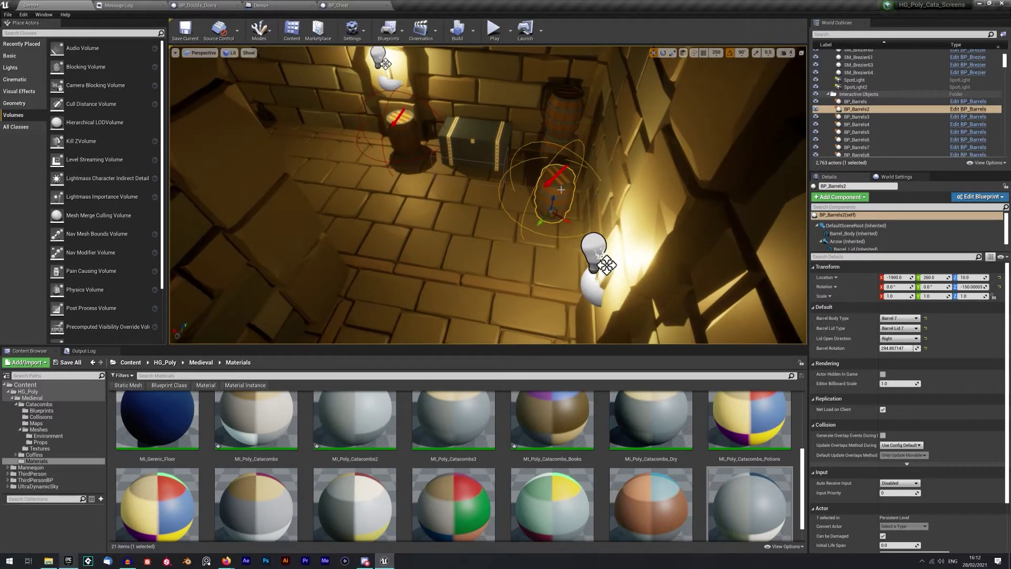
{"action": "left_click_drag", "start_coordinate": [553, 217], "coordinate": [396, 277], "text": "alt"}
{"action": "key", "text": "e"}
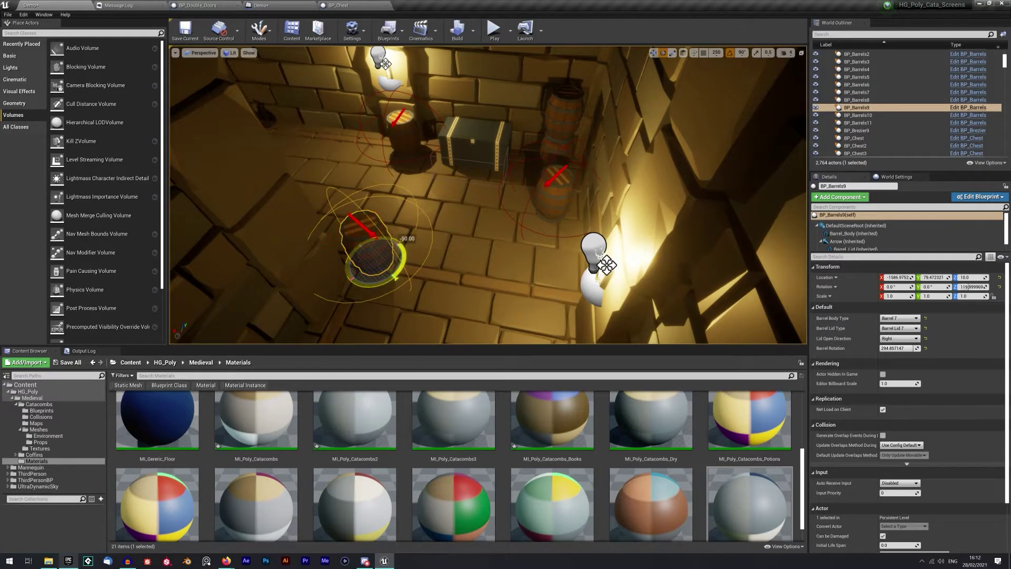
{"action": "key", "text": "f"}
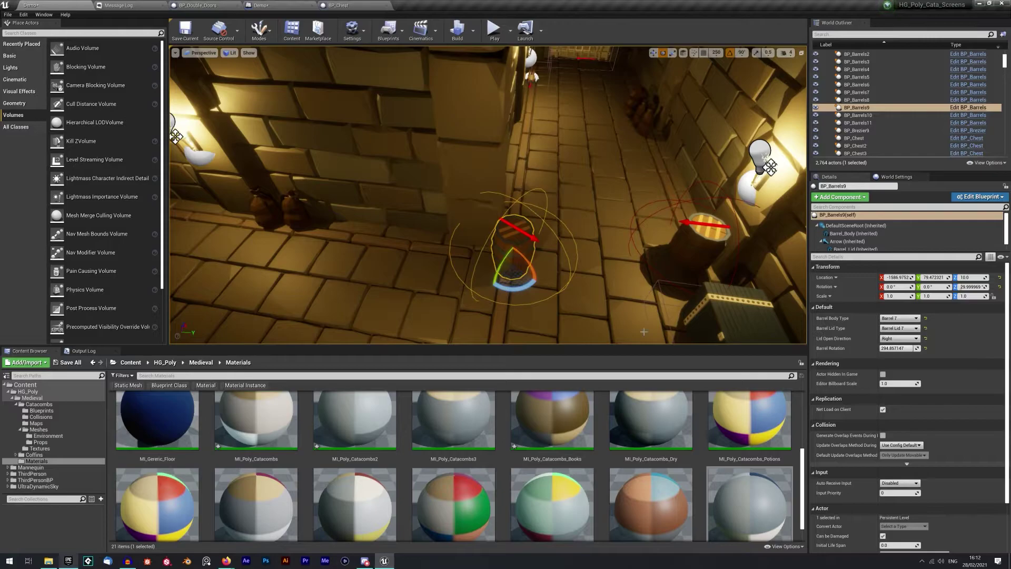
{"action": "left_click_drag", "start_coordinate": [550, 300], "coordinate": [247, 245], "text": "alt"}
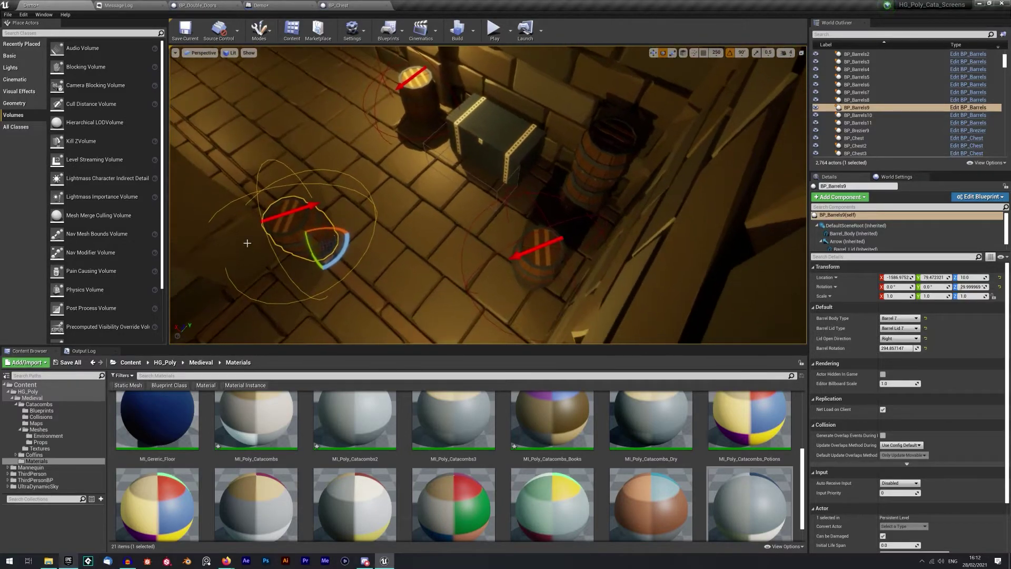
Step: Set the Lid Open Direction of the original barrel beside the chest to Left
{"action": "left_click", "coordinate": [563, 260]}
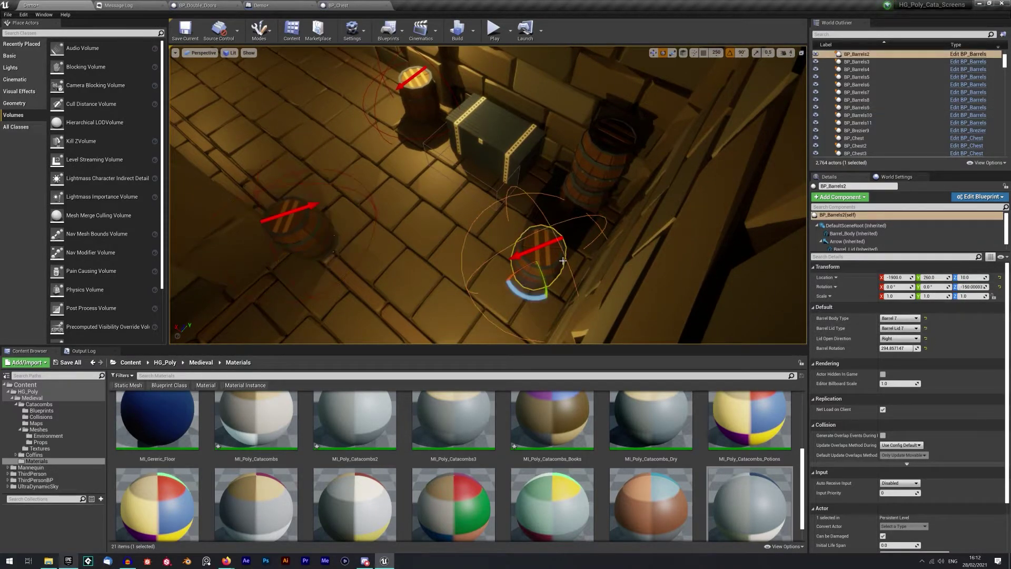
{"action": "left_click", "coordinate": [891, 346]}
{"action": "left_click_drag", "start_coordinate": [495, 147], "coordinate": [427, 117], "text": "alt"}
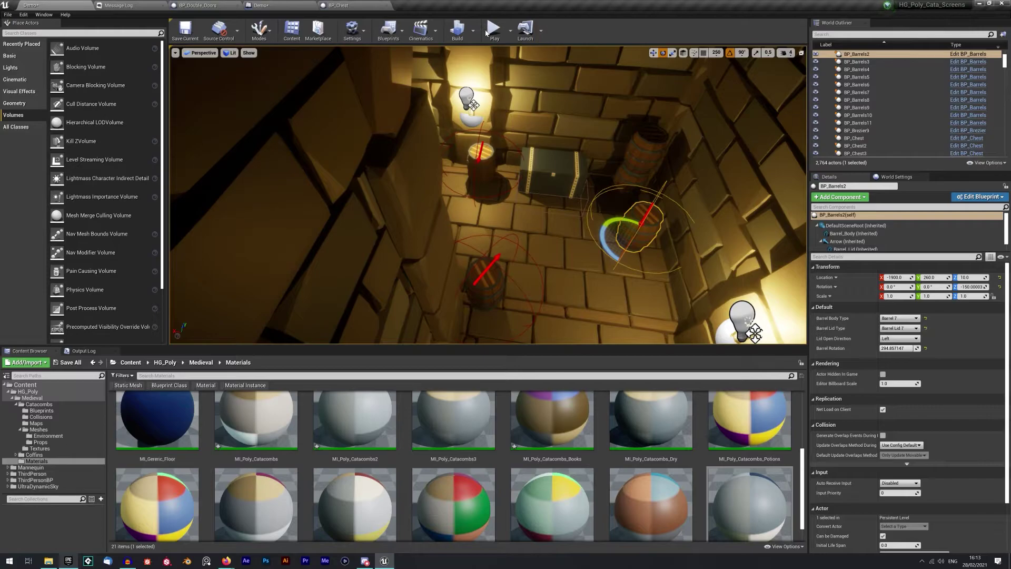
Step: Play the level full screen again, run to the corner, and interact with the barrel and then the chest
{"action": "left_click", "coordinate": [492, 30]}
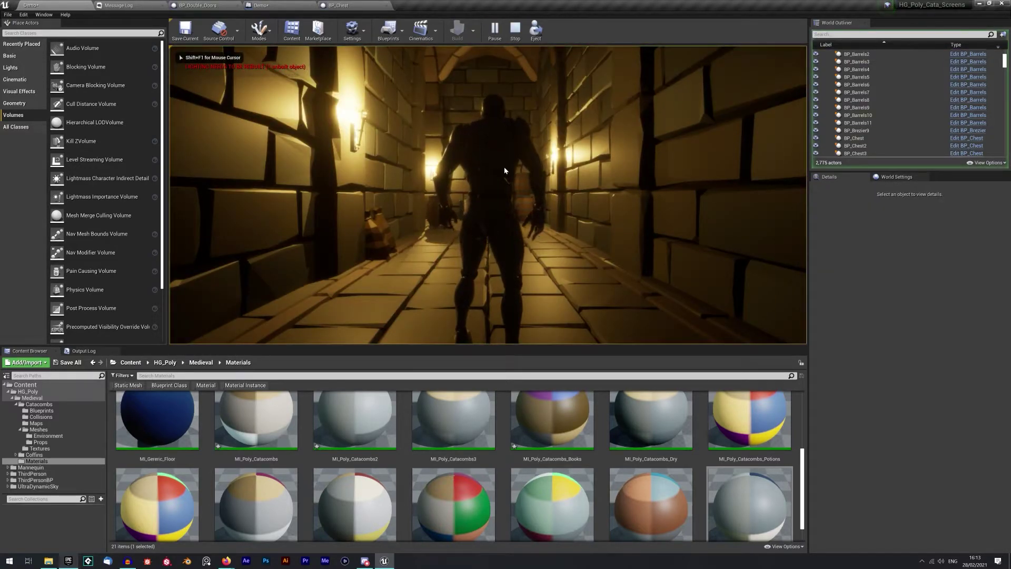
{"action": "left_click", "coordinate": [502, 167]}
{"action": "key", "text": "F11"}
{"action": "key", "text": "w"}
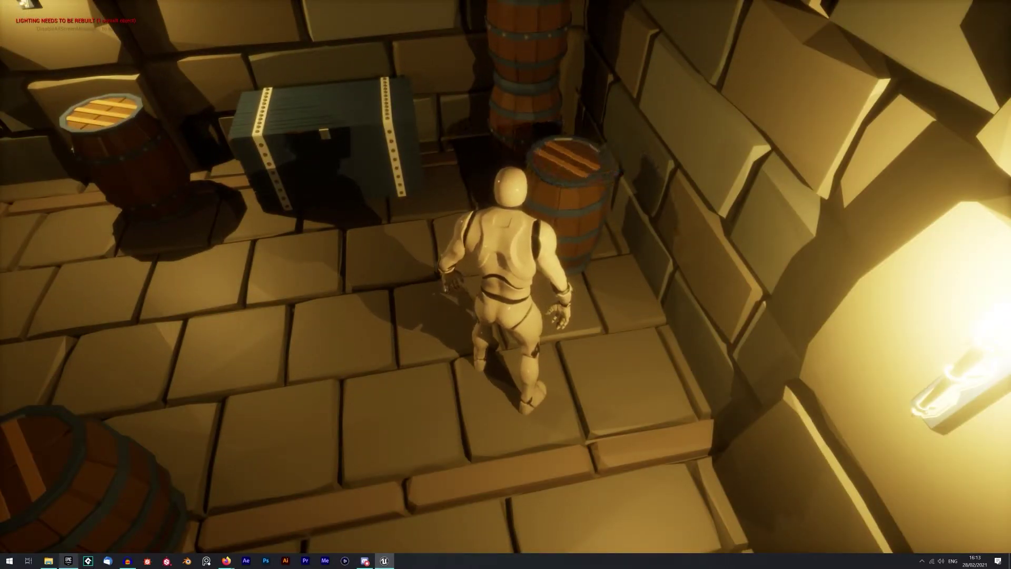
{"action": "key", "text": "w"}
{"action": "key", "text": "e"}
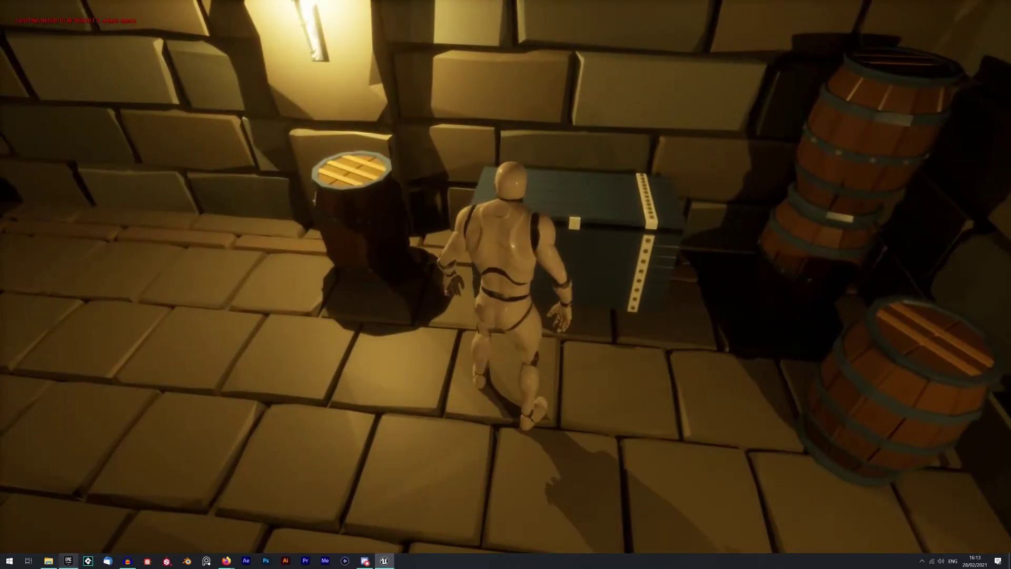
{"action": "key", "text": "e"}
Step: Run back along the corridor to the barred door, exit full-screen play, and select the lever beside the door
{"action": "key", "text": "w"}
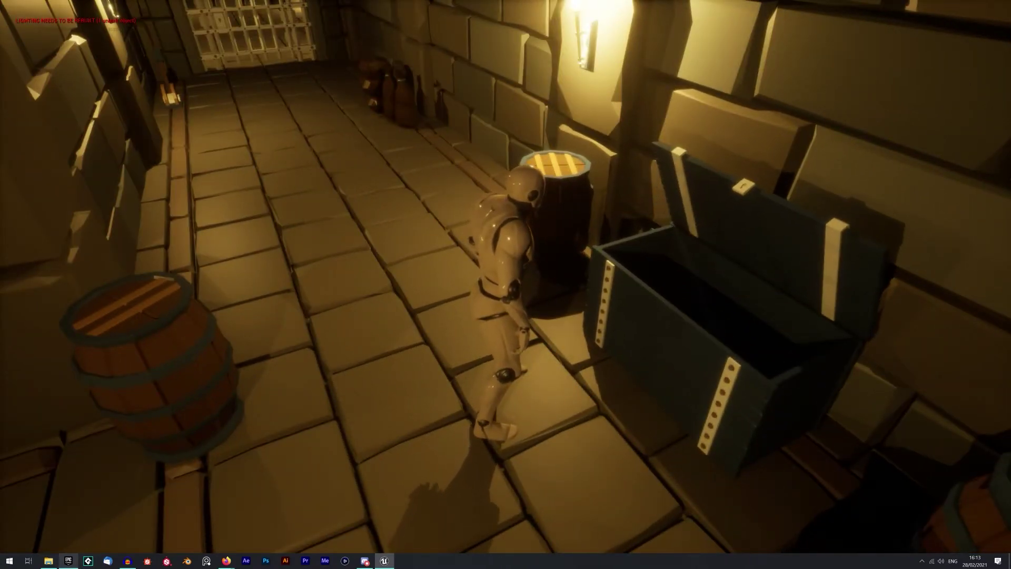
{"action": "key", "text": "w"}
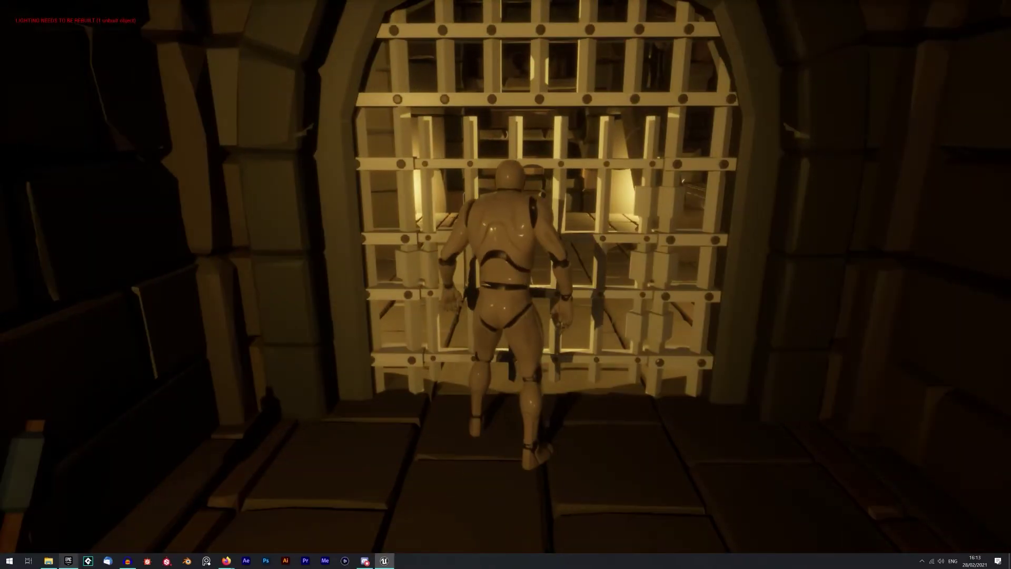
{"action": "key", "text": "s"}
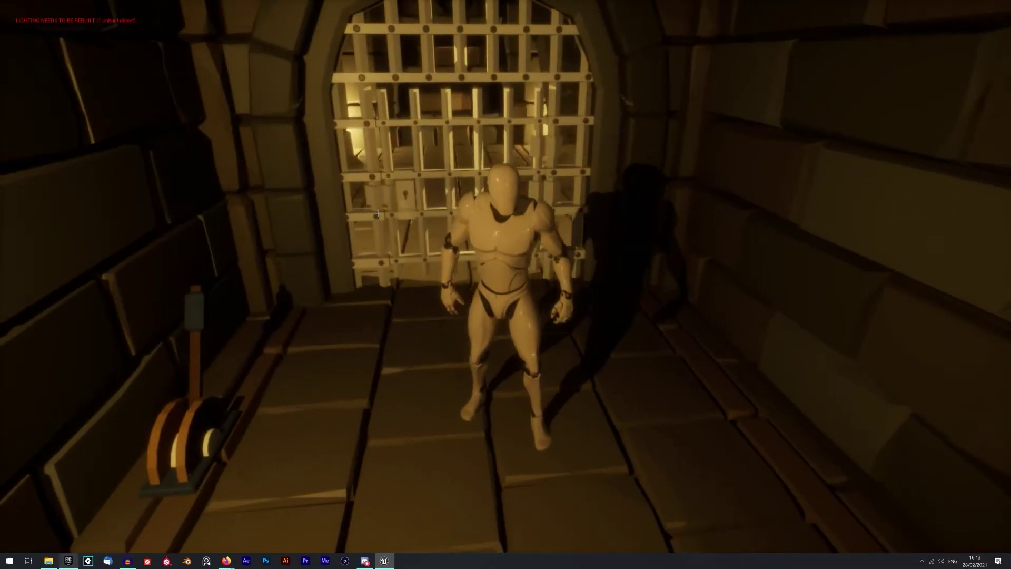
{"action": "key", "text": "Escape"}
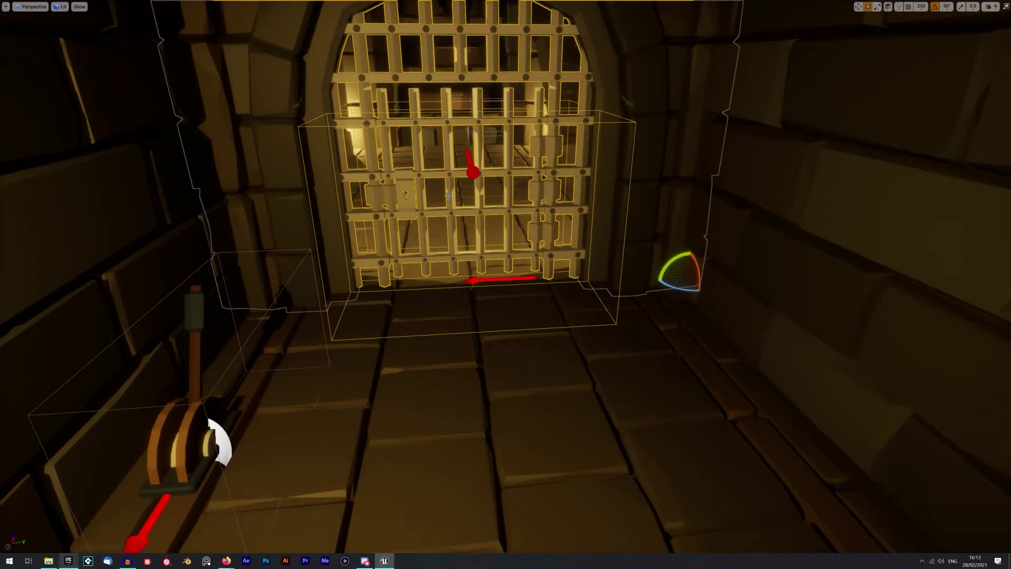
{"action": "key", "text": "F11"}
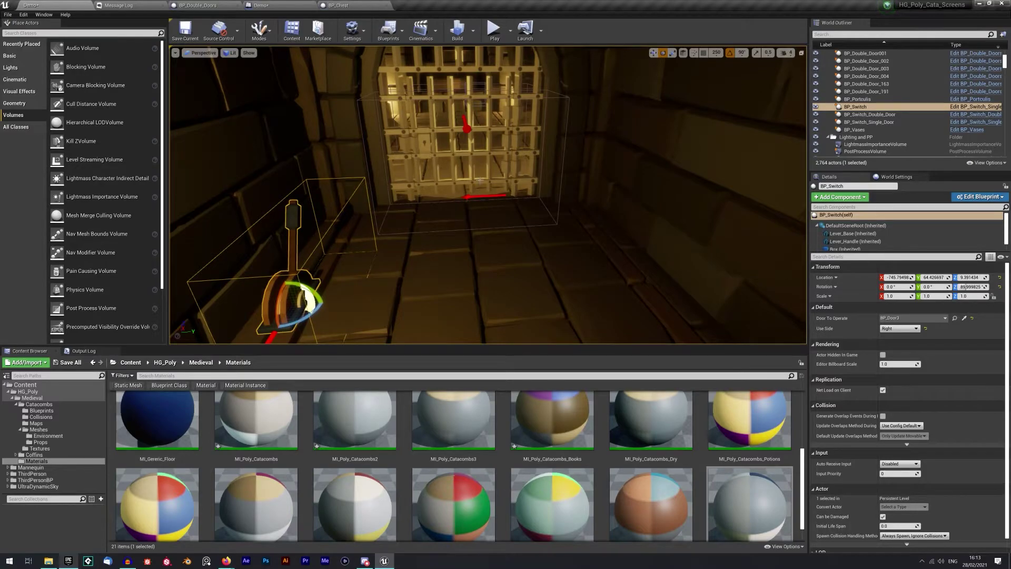
Step: Restart the level full screen and run past the barrels to the lever beside the barred door
{"action": "left_click", "coordinate": [494, 29]}
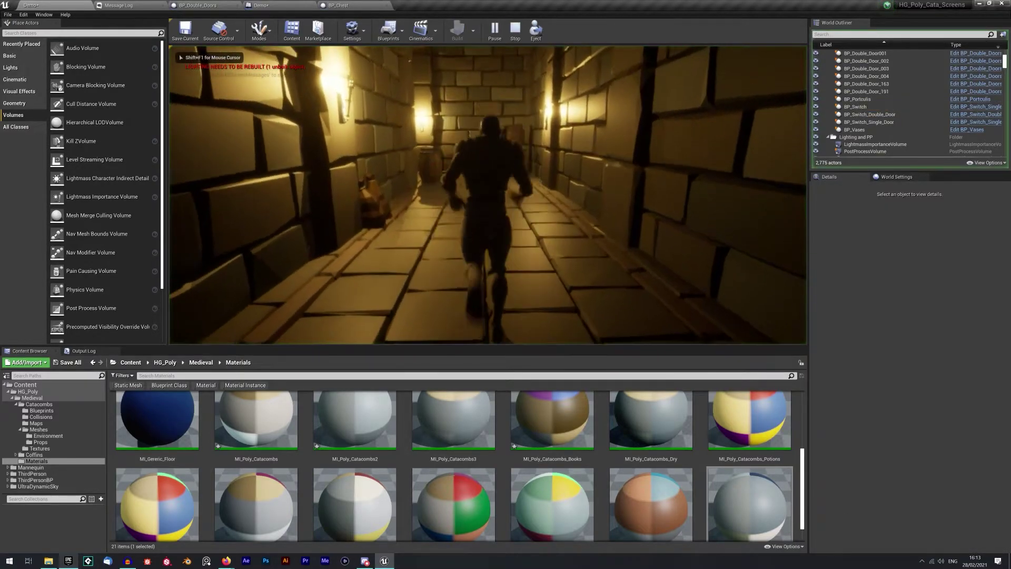
{"action": "key", "text": "F11"}
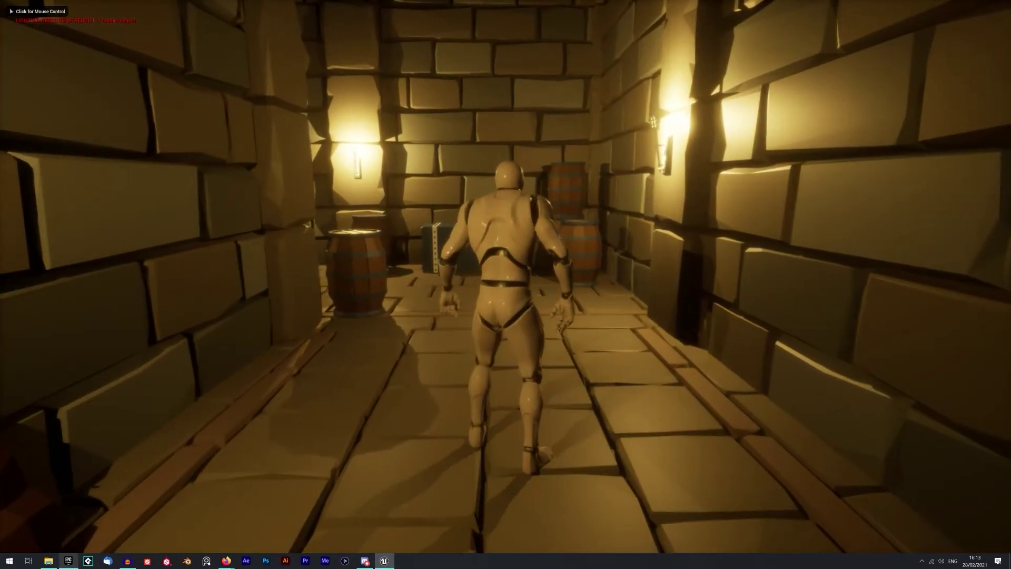
{"action": "key", "text": "w"}
{"action": "left_click", "coordinate": [505, 285]}
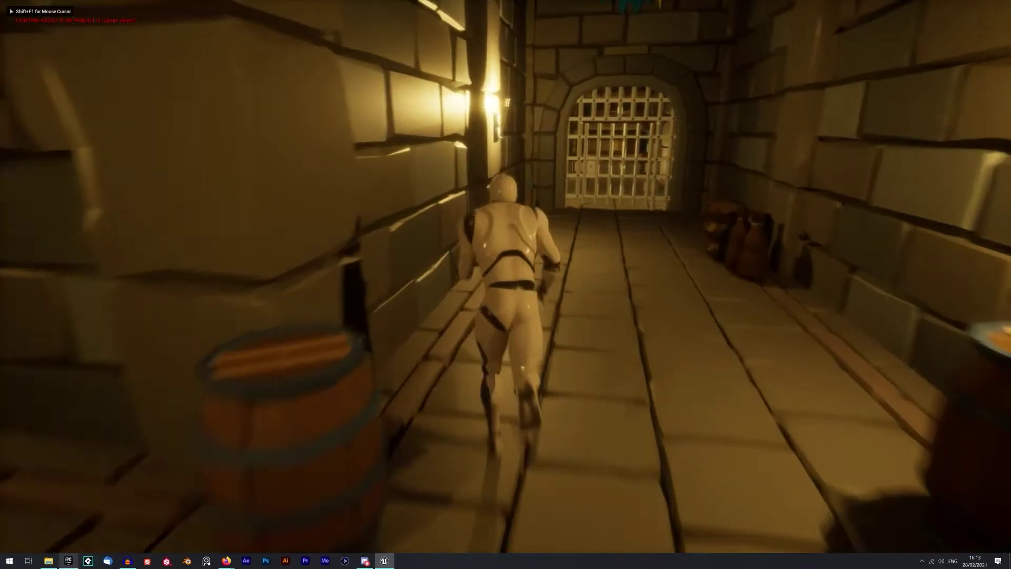
{"action": "key", "text": "w"}
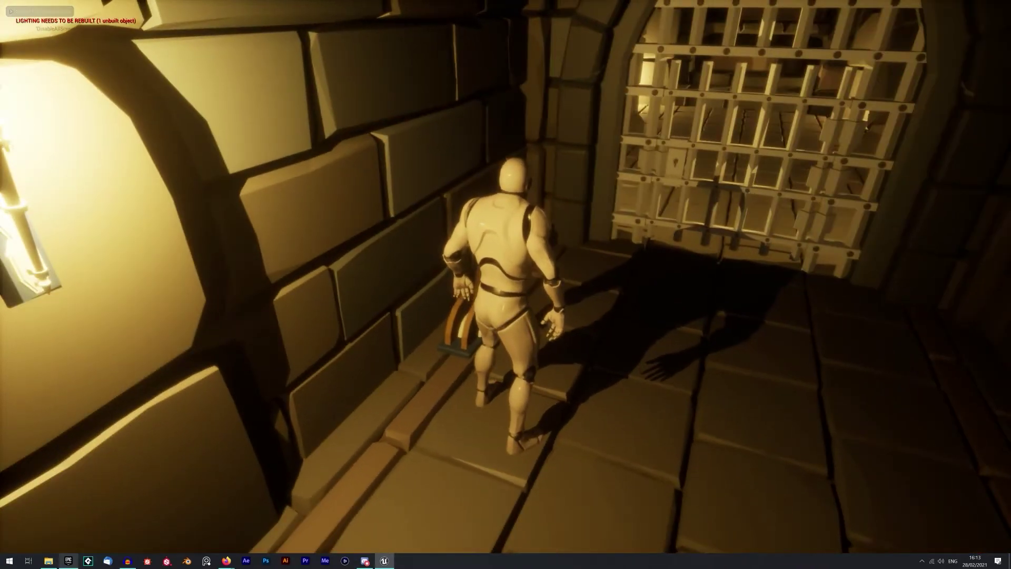
Step: Run the character beyond the barred door and explore the pillared catacomb hall
{"action": "key", "text": "w"}
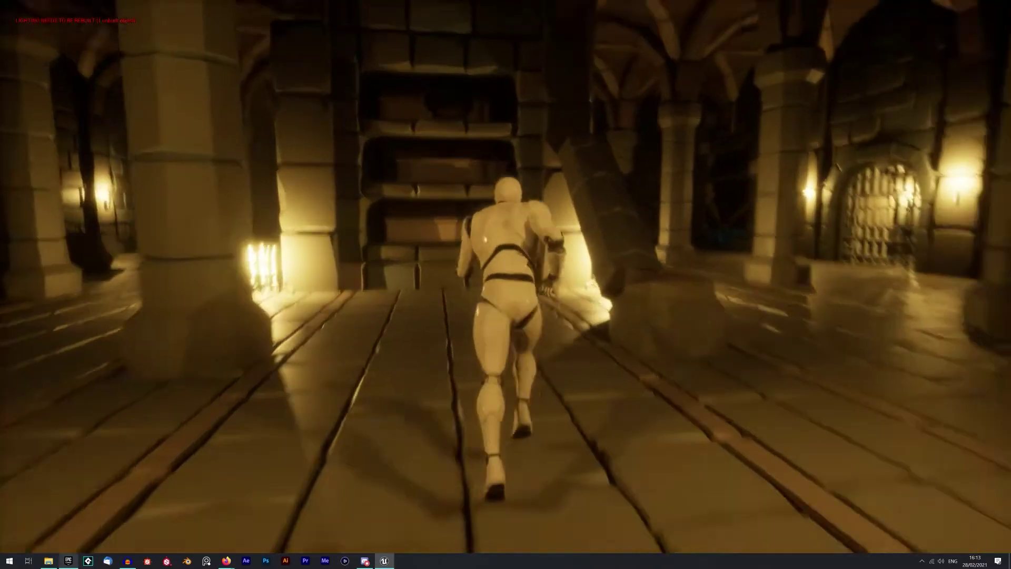
{"action": "key", "text": "w"}
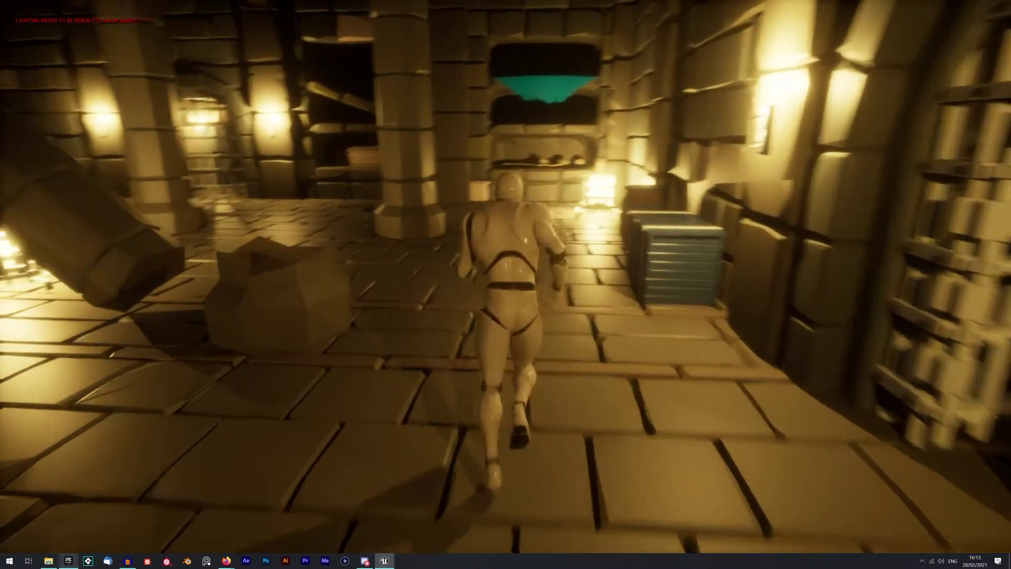
{"action": "key", "text": "w"}
{"action": "key", "text": "w"}
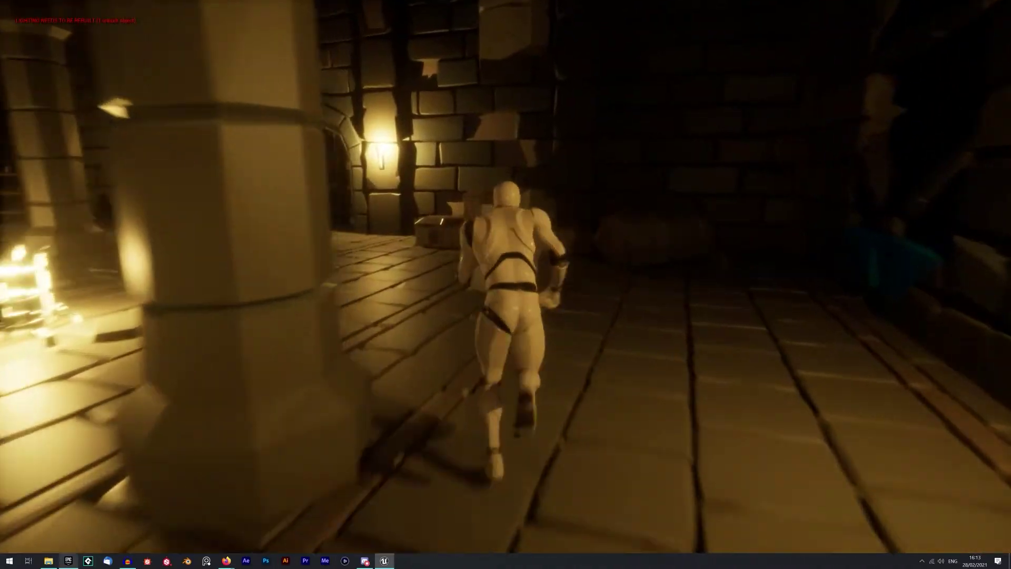
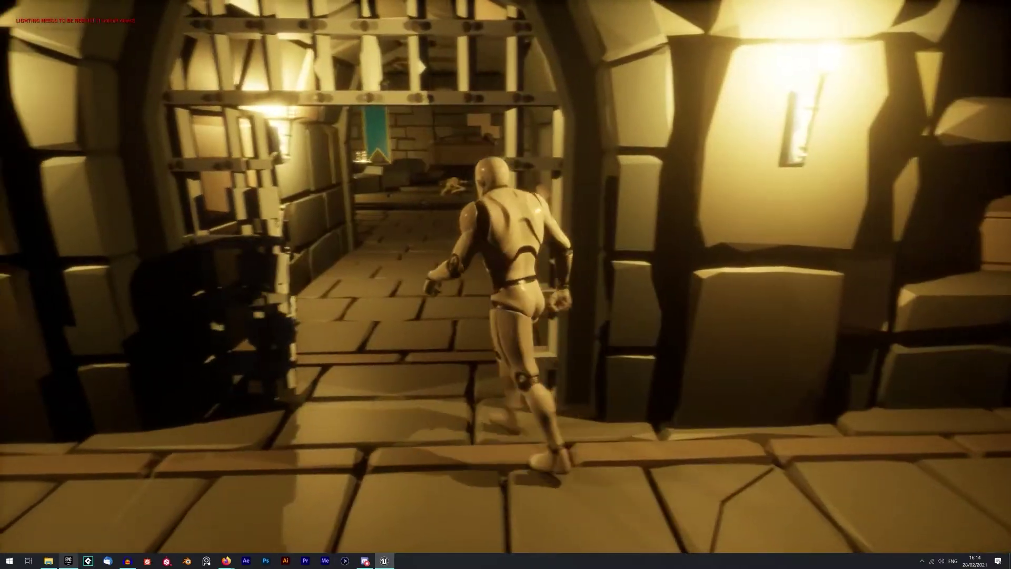
Step: Run the character through the gate to the statue-topped coffin, circle it, and exit play
{"action": "key", "text": "w"}
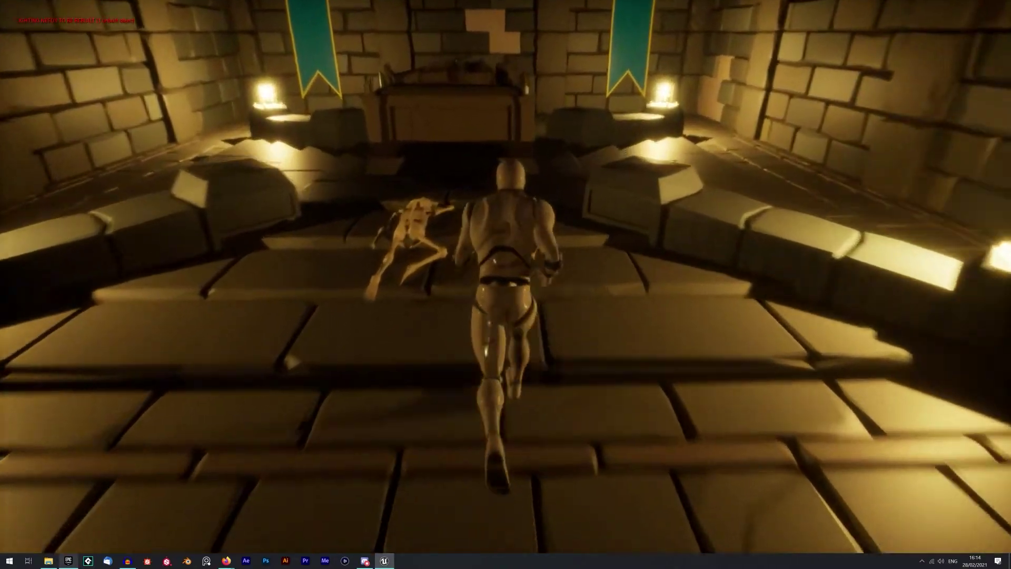
{"action": "key", "text": "w"}
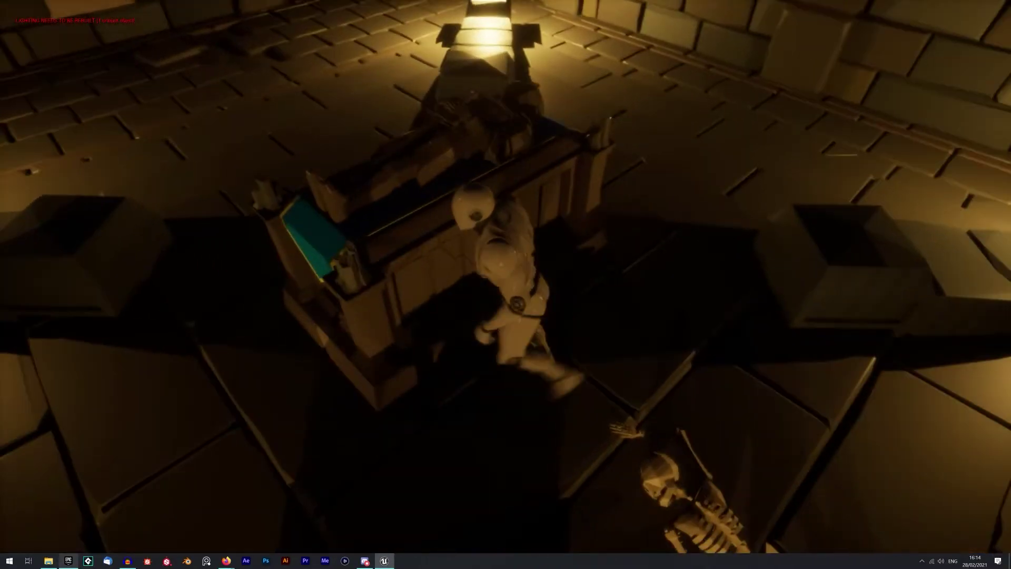
{"action": "key", "text": "d"}
{"action": "key", "text": "w"}
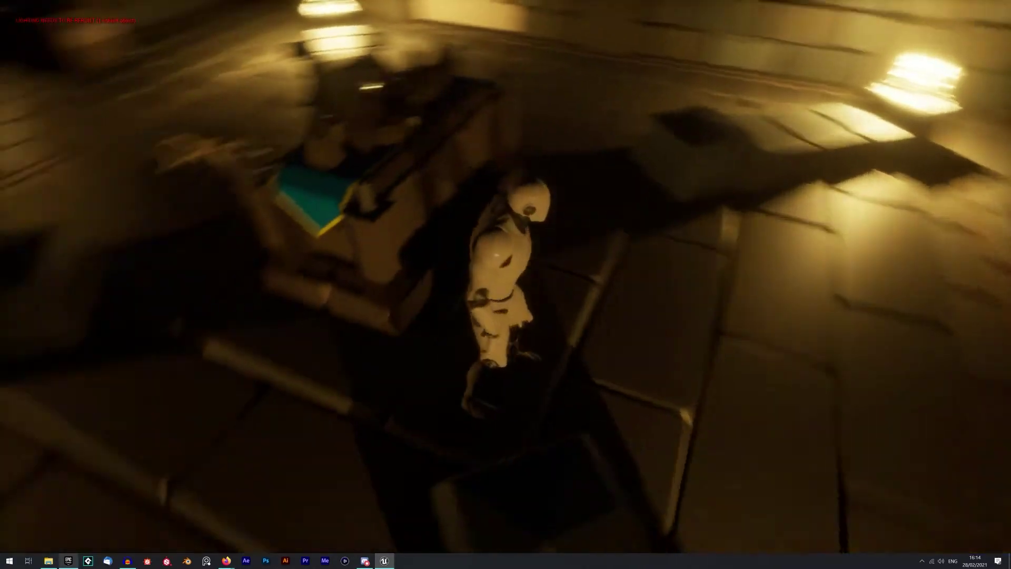
{"action": "key", "text": "d"}
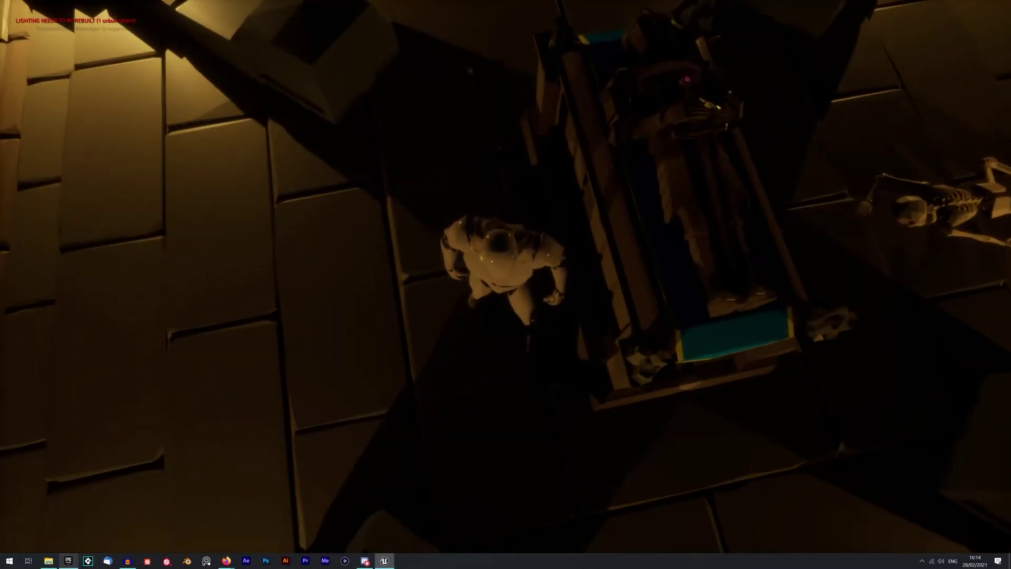
{"action": "key", "text": "Escape"}
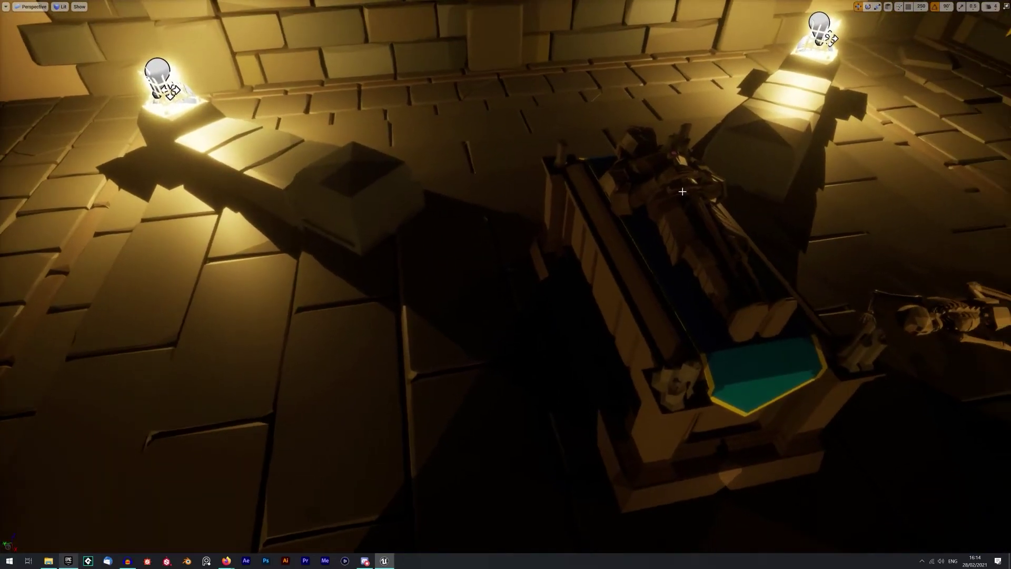
Step: Select the stone coffin with the statue, leave the full-screen viewport, and open its MI_Poly_Catacombs material instance
{"action": "left_click", "coordinate": [681, 191]}
{"action": "key", "text": "F11"}
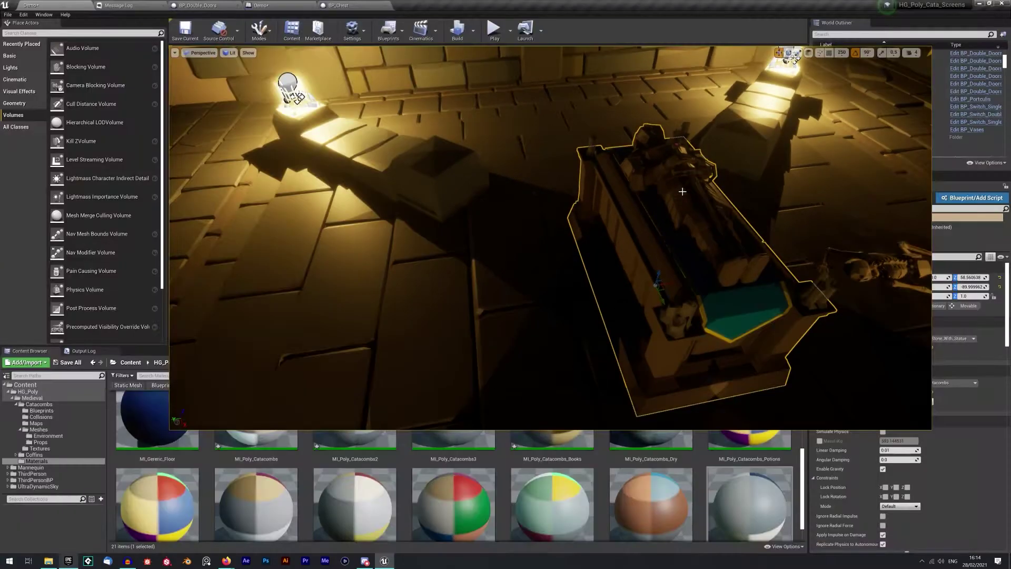
{"action": "double_click", "coordinate": [893, 392]}
{"action": "left_click_drag", "start_coordinate": [796, 103], "coordinate": [460, 89]}
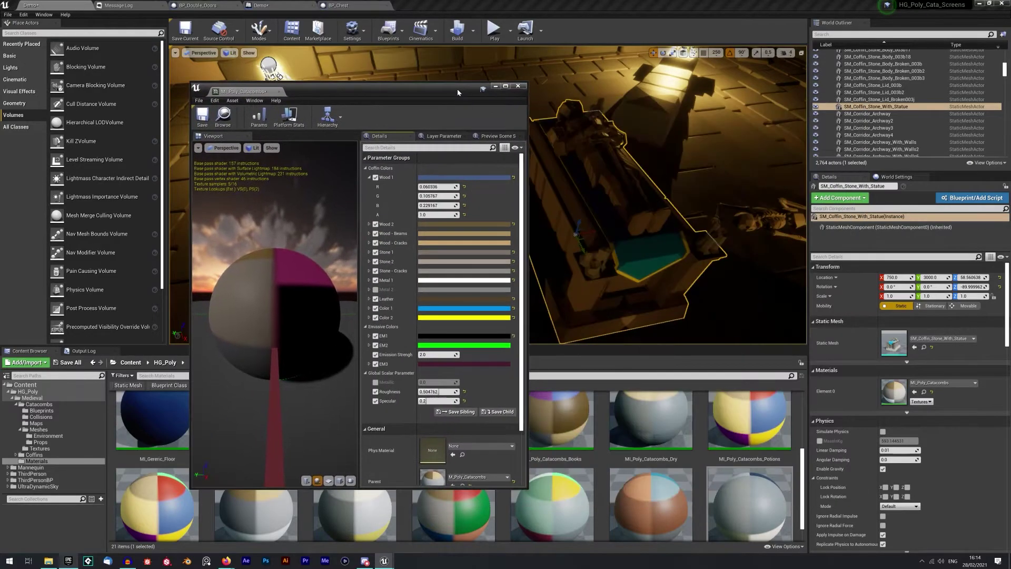
Step: Set the material's EM3 emissive colour to a dark teal for the statue's gem
{"action": "mouse_move", "coordinate": [668, 210]}
{"action": "right_mouse_down"}
{"action": "mouse_move", "coordinate": [653, 203]}
{"action": "mouse_move", "coordinate": [685, 211]}
{"action": "mouse_move", "coordinate": [706, 194]}
{"action": "mouse_move", "coordinate": [685, 200]}
{"action": "right_mouse_up"}
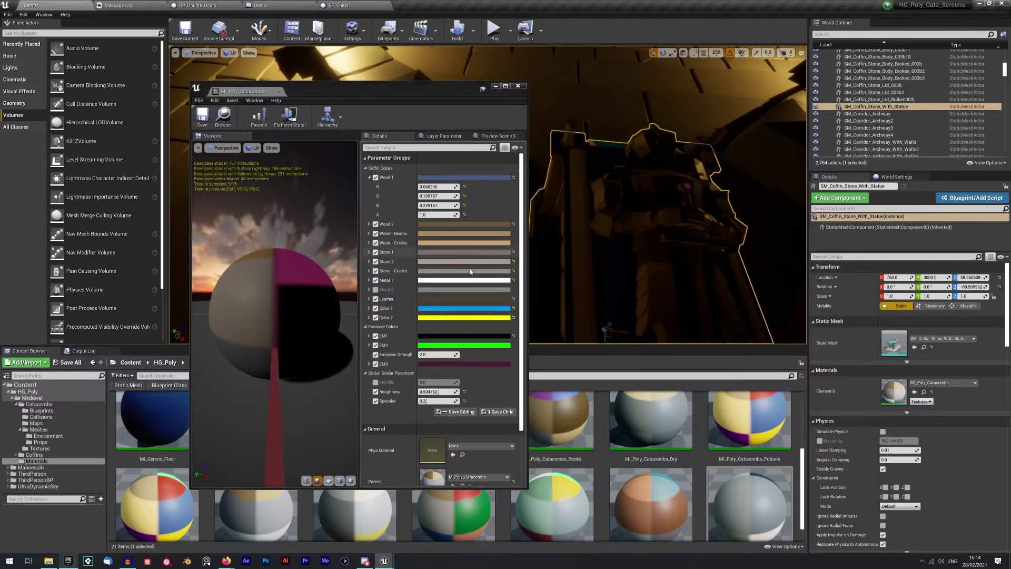
{"action": "left_click", "coordinate": [450, 363]}
{"action": "left_click_drag", "start_coordinate": [530, 396], "coordinate": [471, 411]}
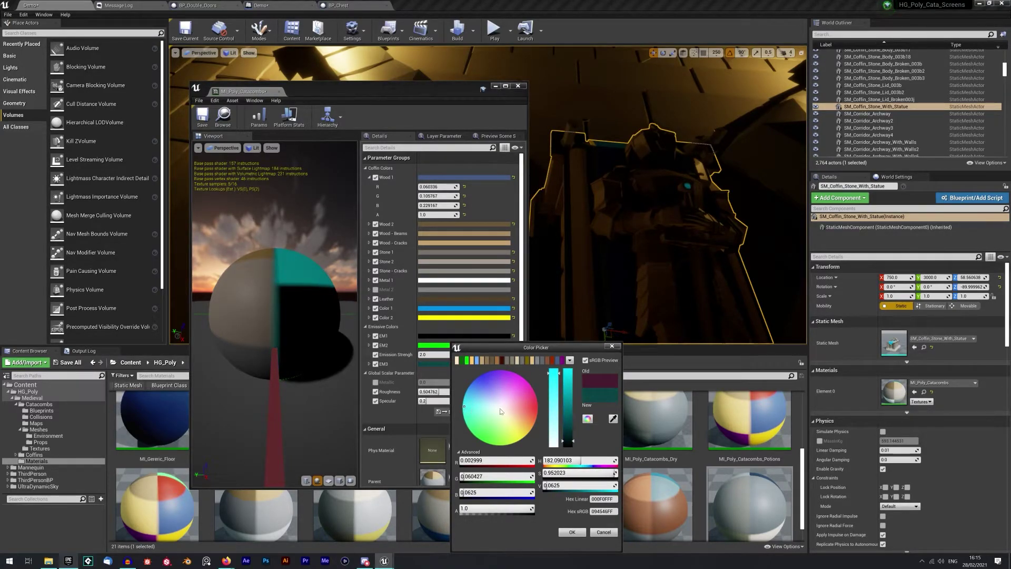
{"action": "left_click", "coordinate": [572, 532]}
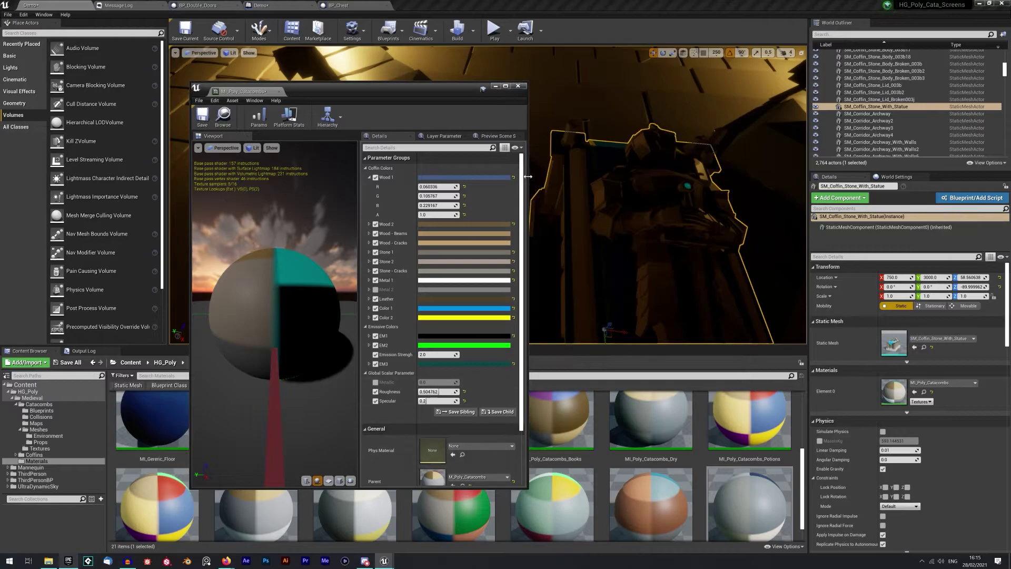
Step: Close the material window, select the small banner on the wall, and reopen MI_Poly_Catacombs from it, clear of the banner
{"action": "left_click", "coordinate": [518, 86]}
{"action": "right_click_drag", "start_coordinate": [493, 64], "coordinate": [237, 50]}
{"action": "key", "text": "w"}
{"action": "right_click_drag", "start_coordinate": [616, 140], "coordinate": [585, 141]}
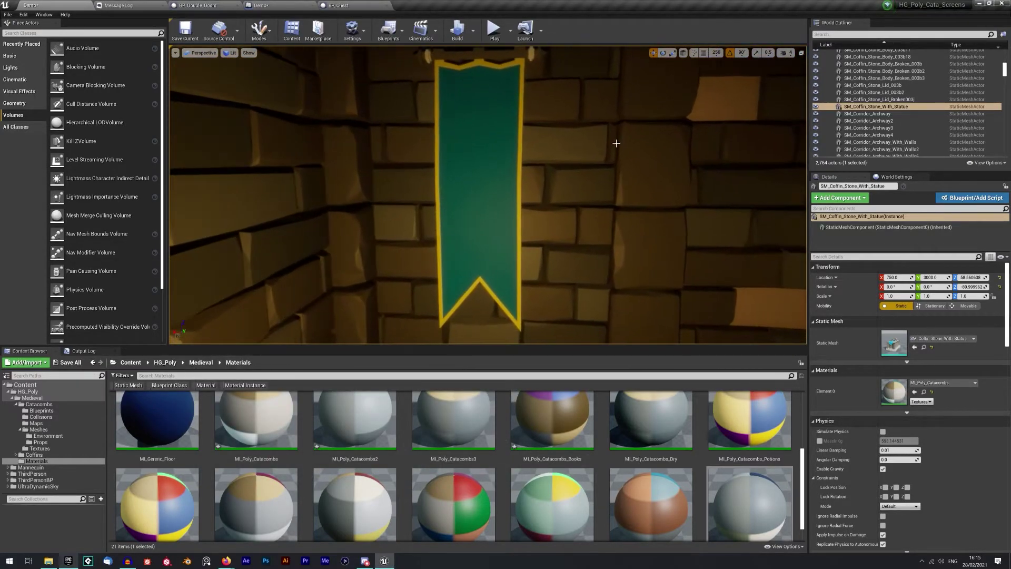
{"action": "left_click", "coordinate": [493, 194]}
{"action": "double_click", "coordinate": [893, 391]}
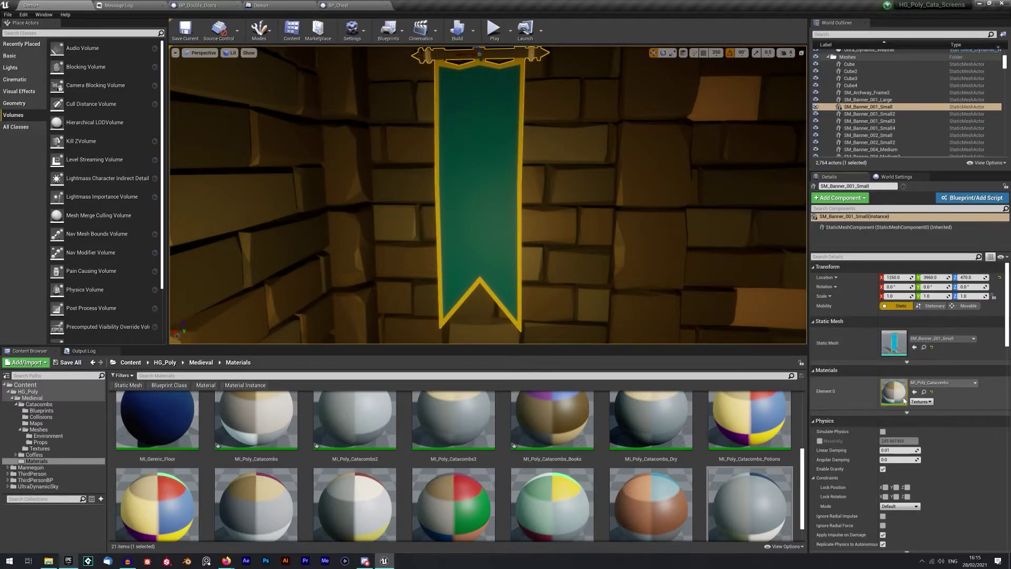
{"action": "left_click_drag", "start_coordinate": [456, 90], "coordinate": [259, 136]}
Step: Try a purple Color 1 for the banner cloth and a bright green Color 2 for its trim
{"action": "left_click", "coordinate": [263, 354]}
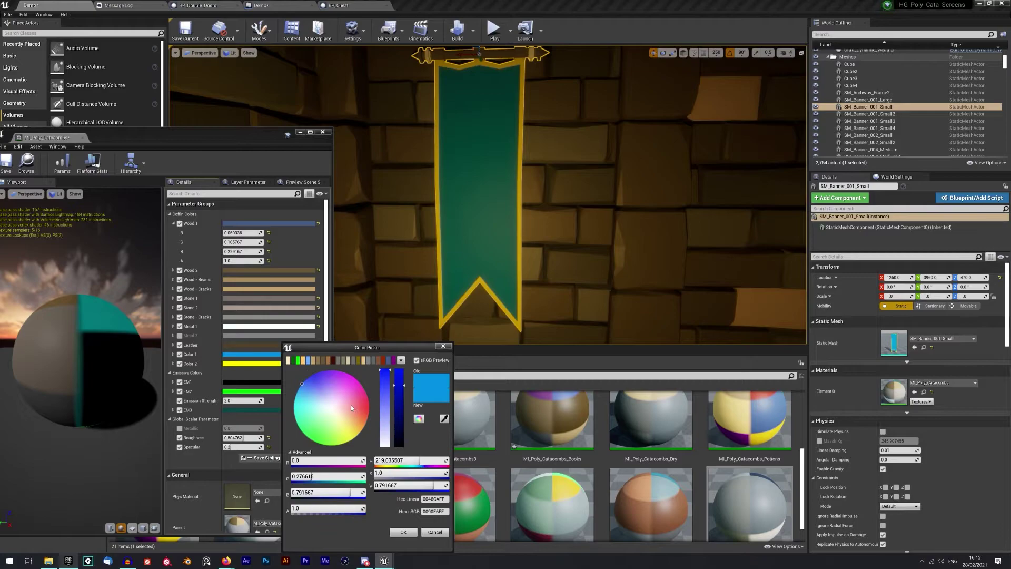
{"action": "left_click_drag", "start_coordinate": [351, 407], "coordinate": [392, 414]}
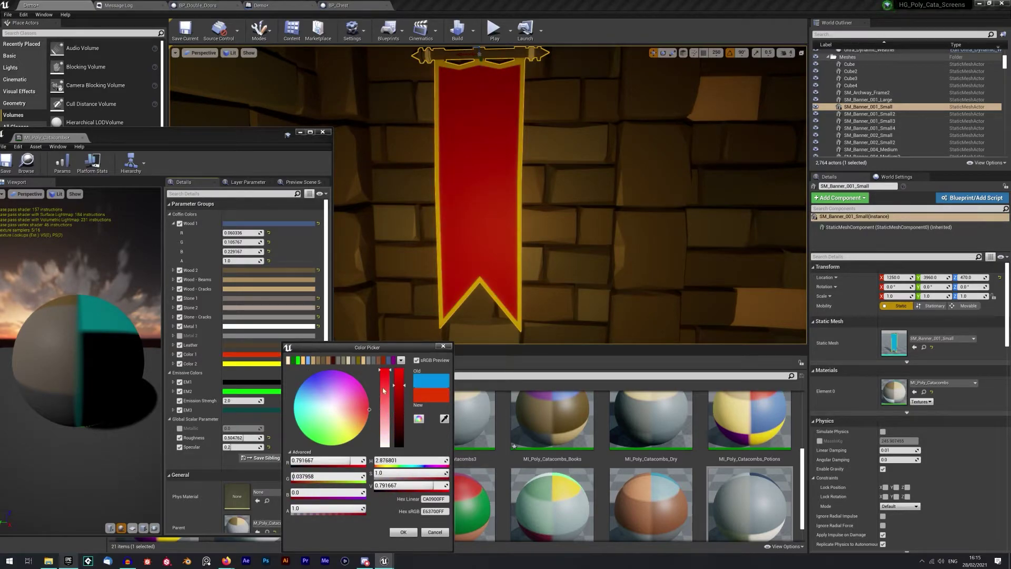
{"action": "left_click_drag", "start_coordinate": [404, 390], "coordinate": [361, 379]}
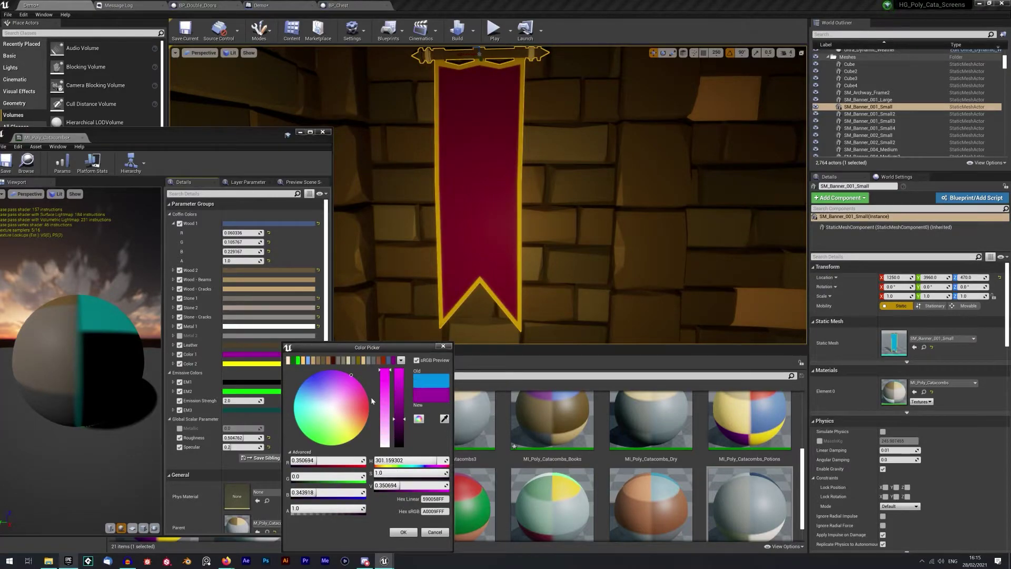
{"action": "left_click", "coordinate": [253, 363]}
{"action": "left_click_drag", "start_coordinate": [338, 411], "coordinate": [305, 441]}
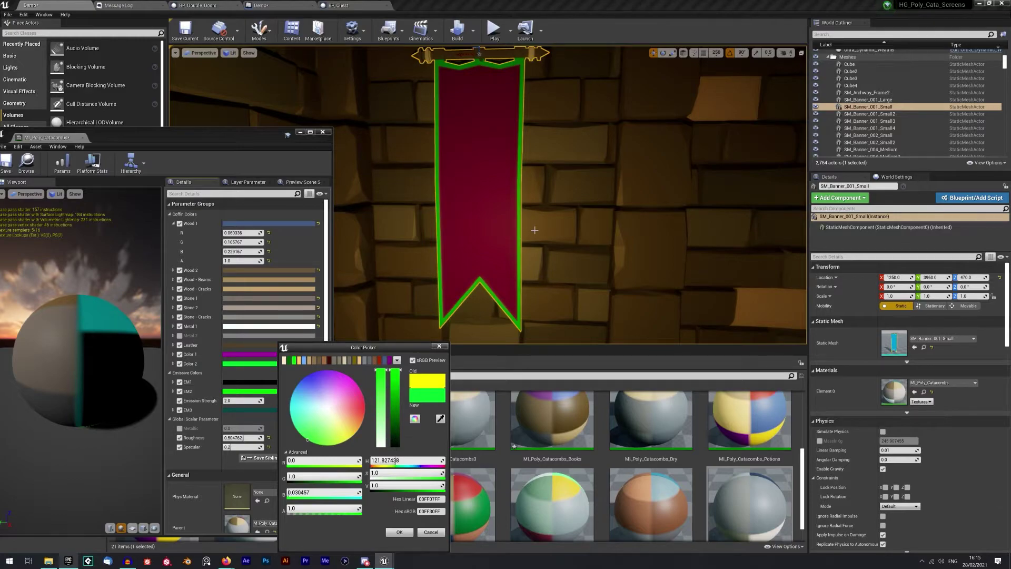
Step: Change the banner's Color 1 to a brownish orange and its Color 2 trim to golden yellow
{"action": "left_click", "coordinate": [256, 354]}
{"action": "mouse_move", "coordinate": [320, 387]}
{"action": "left_mouse_down"}
{"action": "mouse_move", "coordinate": [348, 420]}
{"action": "mouse_move", "coordinate": [322, 424]}
{"action": "mouse_move", "coordinate": [339, 431]}
{"action": "left_mouse_up"}
{"action": "left_click", "coordinate": [257, 364]}
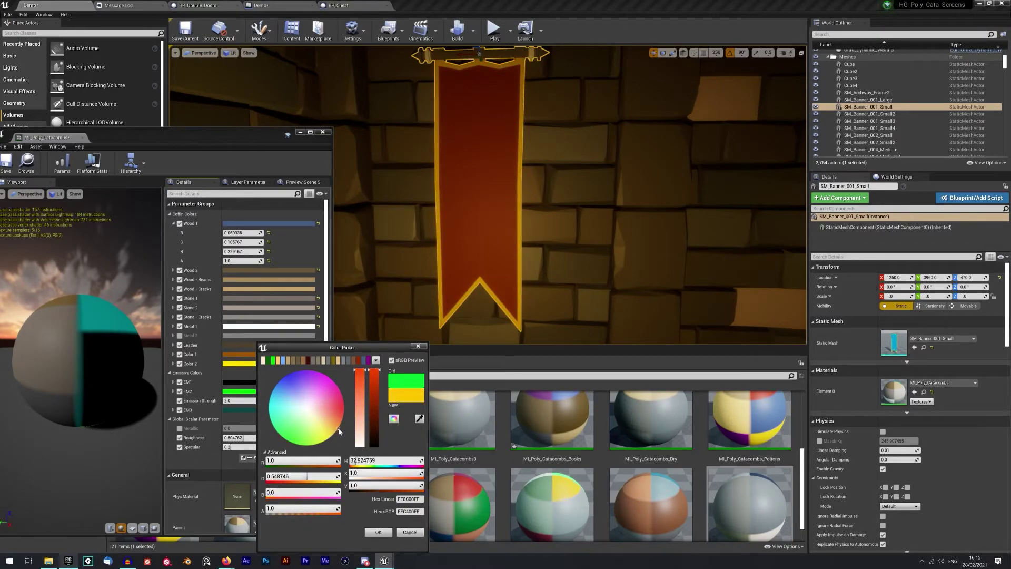
Step: Try a bright orange as the banner cloth's Color 1
{"action": "left_click", "coordinate": [241, 356]}
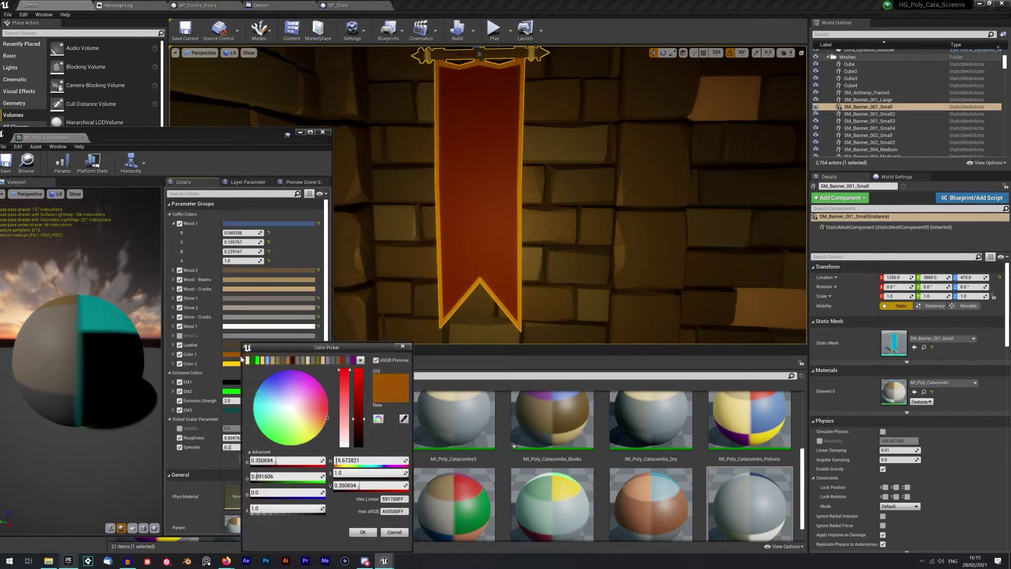
{"action": "left_click_drag", "start_coordinate": [358, 419], "coordinate": [358, 370]}
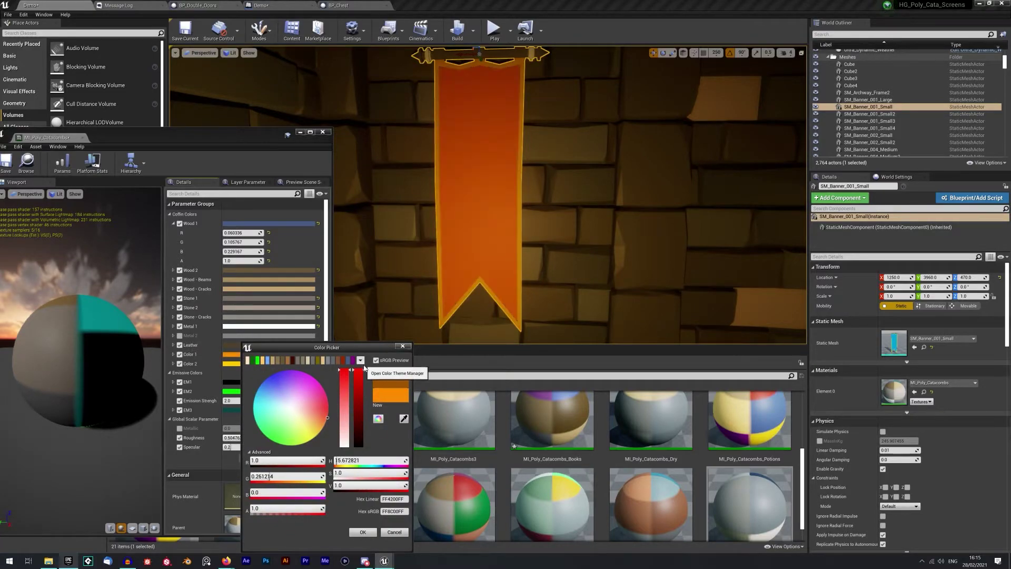
{"action": "left_click_drag", "start_coordinate": [325, 415], "coordinate": [326, 422]}
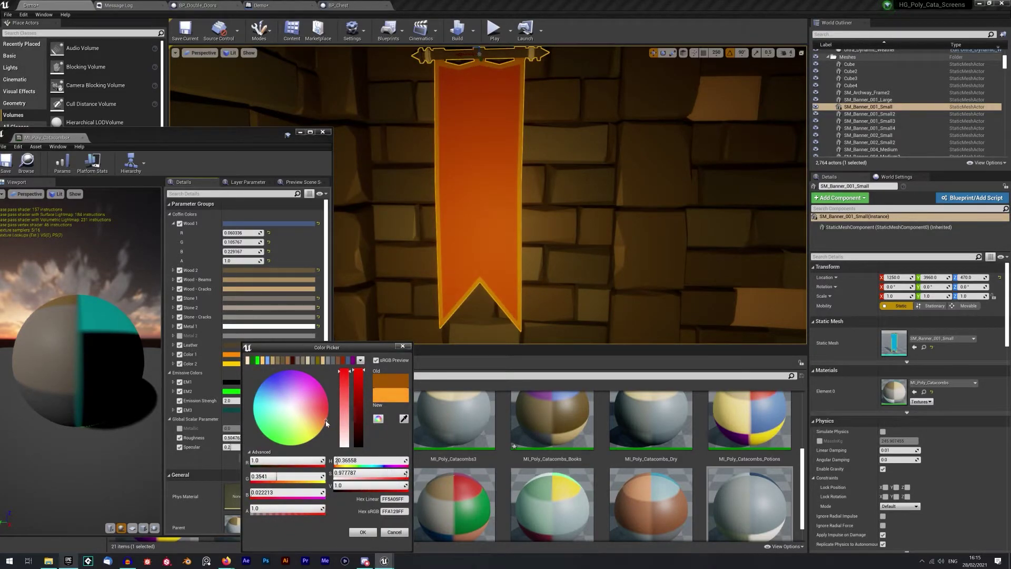
{"action": "left_click", "coordinate": [561, 281]}
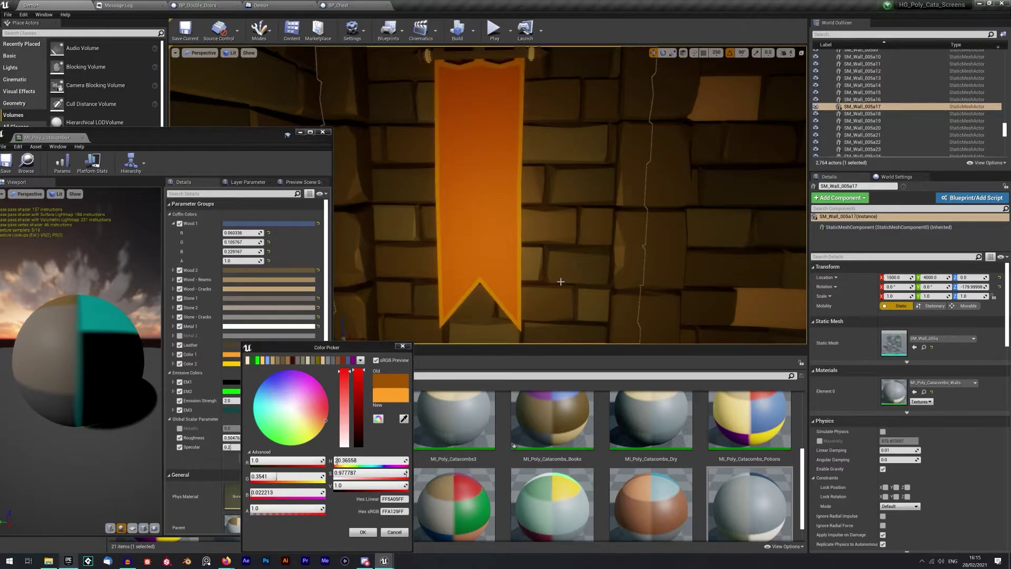
{"action": "left_click", "coordinate": [491, 221]}
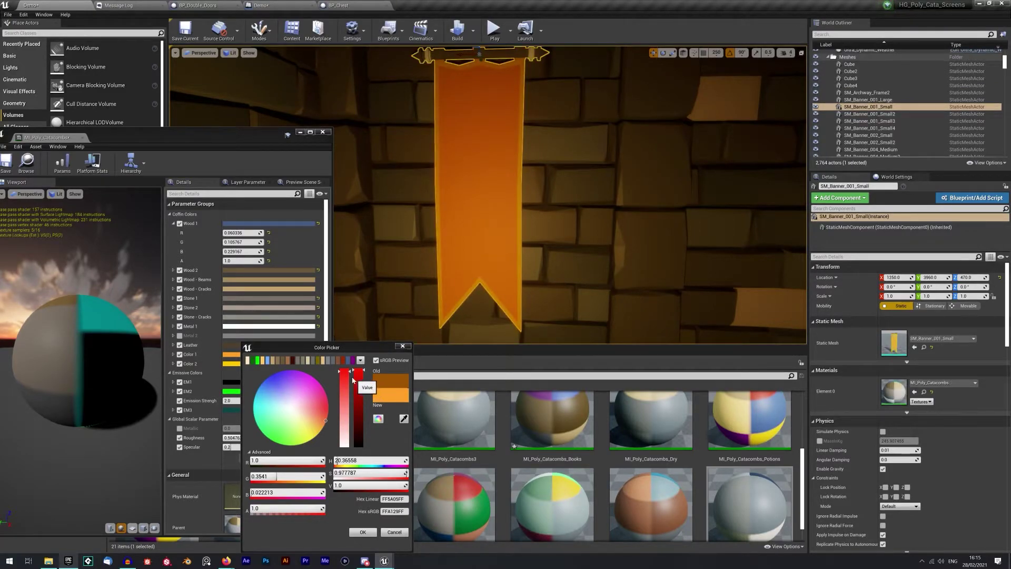
Step: Set the banner cloth's Color 1 to a dark crimson with a value of about 0.44
{"action": "left_click_drag", "start_coordinate": [346, 372], "coordinate": [348, 365]}
{"action": "left_click_drag", "start_coordinate": [326, 413], "coordinate": [328, 406]}
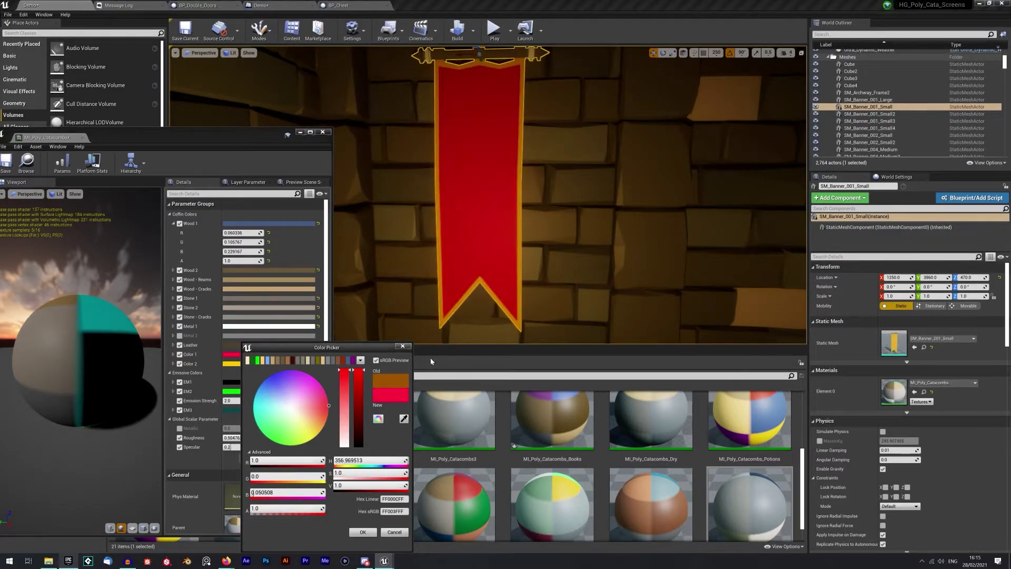
{"action": "left_click_drag", "start_coordinate": [358, 374], "coordinate": [359, 415]}
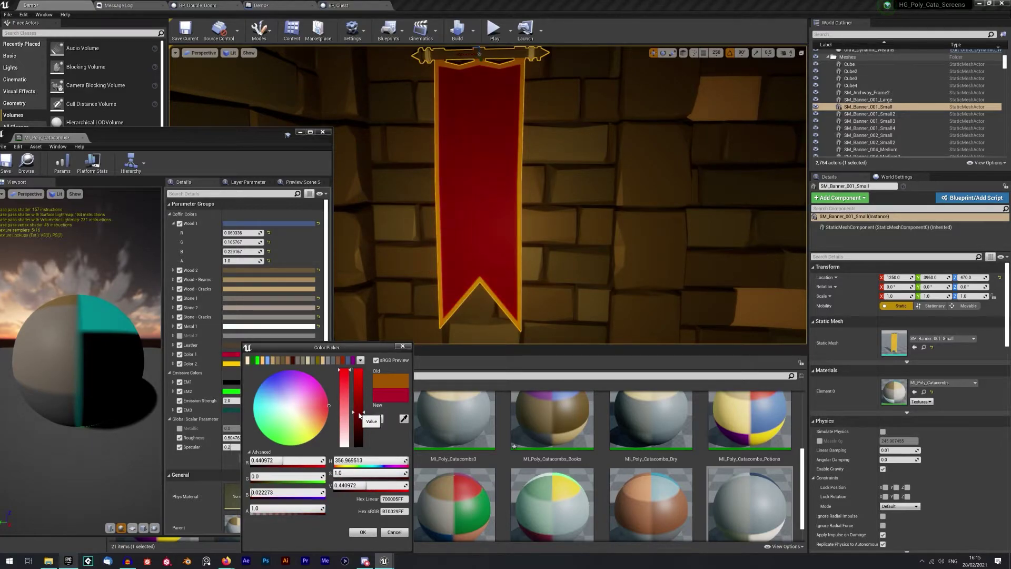
{"action": "left_click", "coordinate": [363, 532]}
{"action": "right_click_drag", "start_coordinate": [467, 169], "coordinate": [563, 199]}
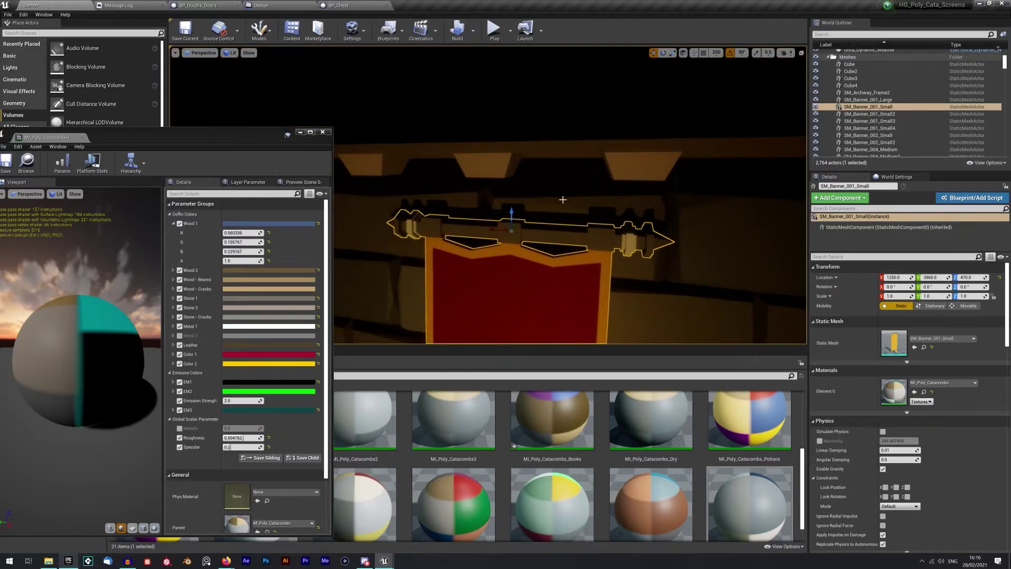
{"action": "left_click", "coordinate": [266, 270]}
{"action": "left_click", "coordinate": [366, 333]}
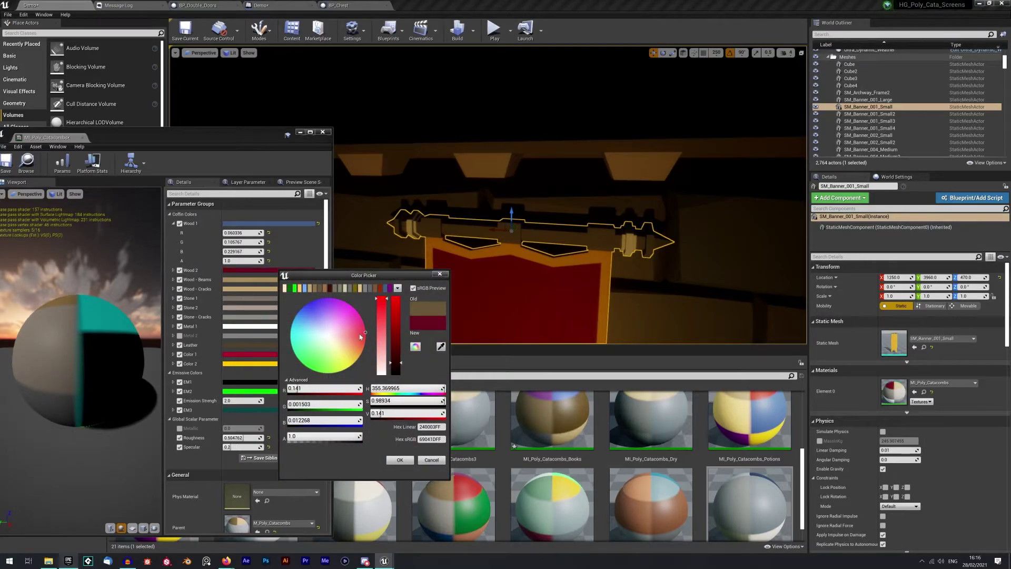
{"action": "left_click_drag", "start_coordinate": [361, 336], "coordinate": [337, 335]}
{"action": "left_click", "coordinate": [181, 271]}
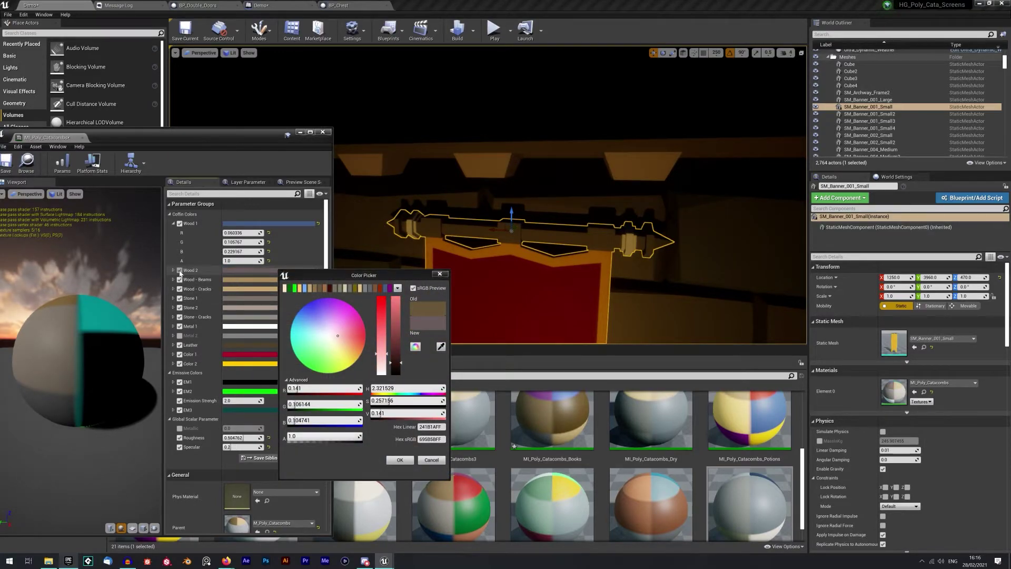
{"action": "left_click", "coordinate": [429, 460]}
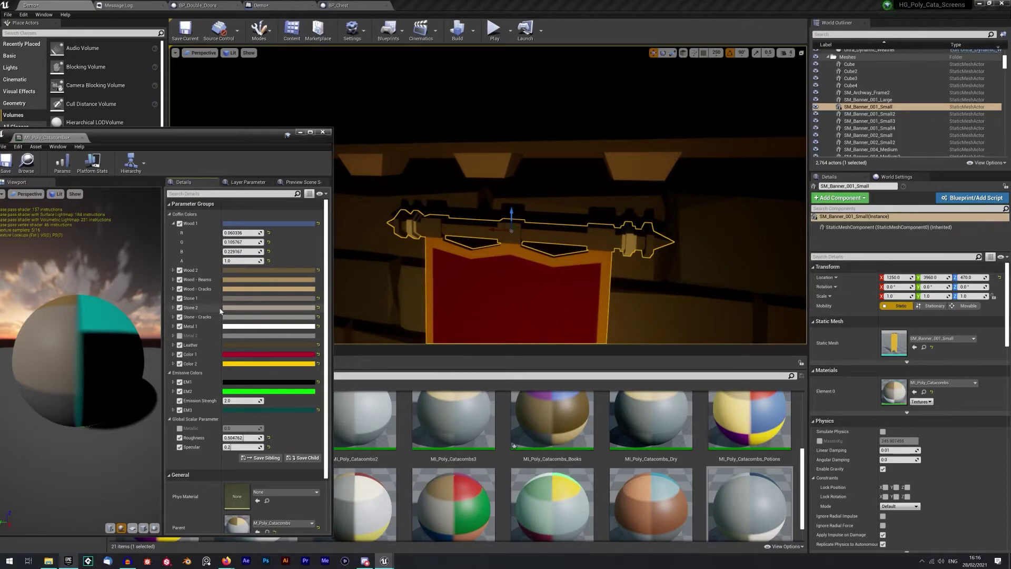
Step: Set the material's Metal 1 colour to pale yellow for the banner pole fittings, then close the material window
{"action": "left_click", "coordinate": [252, 326]}
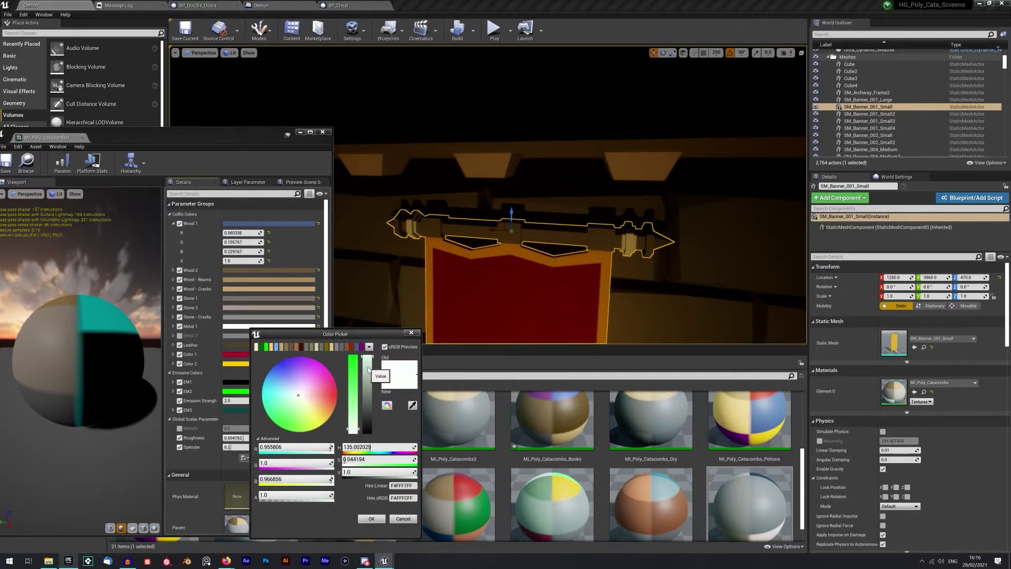
{"action": "left_click", "coordinate": [372, 399]}
{"action": "left_click_drag", "start_coordinate": [312, 414], "coordinate": [320, 418]}
{"action": "left_click_drag", "start_coordinate": [371, 399], "coordinate": [375, 363]}
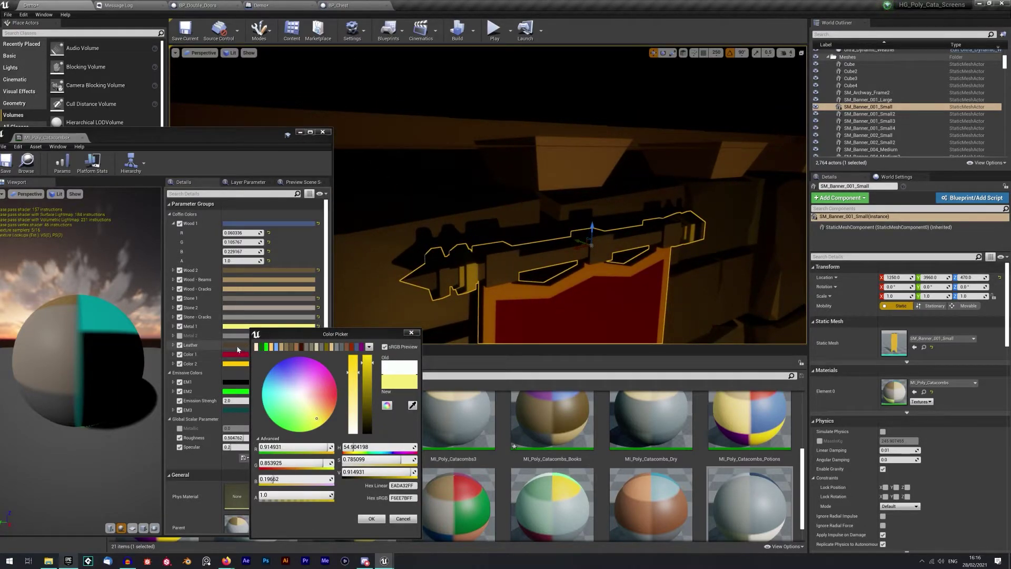
{"action": "left_click", "coordinate": [371, 519]}
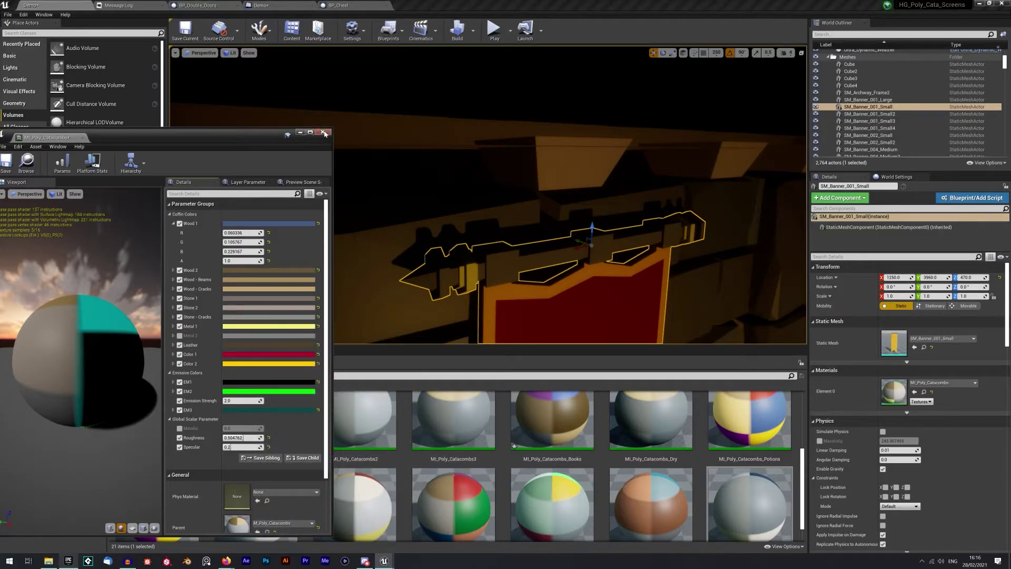
{"action": "left_click", "coordinate": [323, 132]}
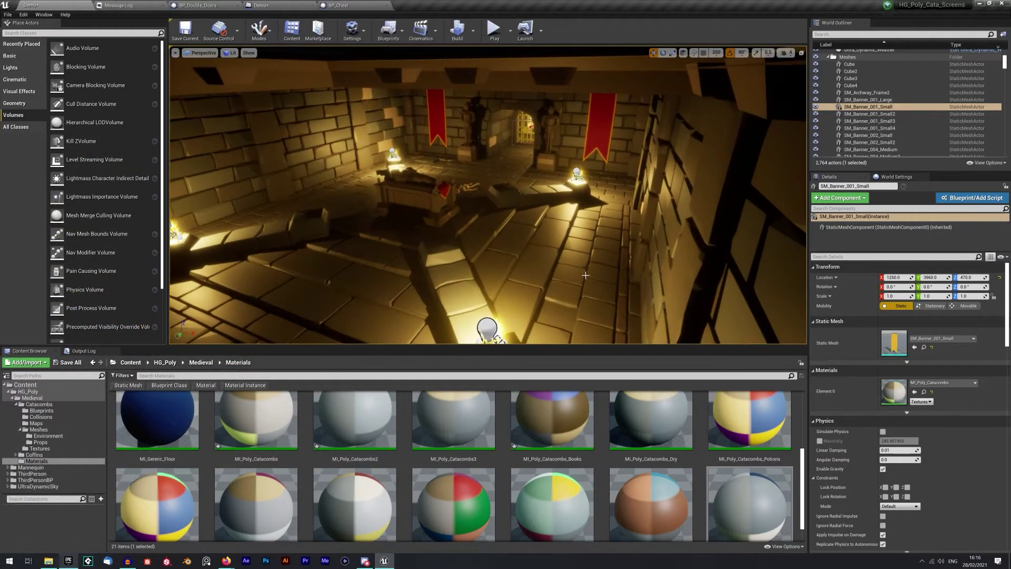
Step: Select the brazier blueprint nearest the camera and bring it into close view to examine its light intensity setting
{"action": "right_click", "coordinate": [487, 329]}
{"action": "left_click", "coordinate": [543, 429]}
{"action": "right_click_drag", "start_coordinate": [487, 211], "coordinate": [566, 224]}
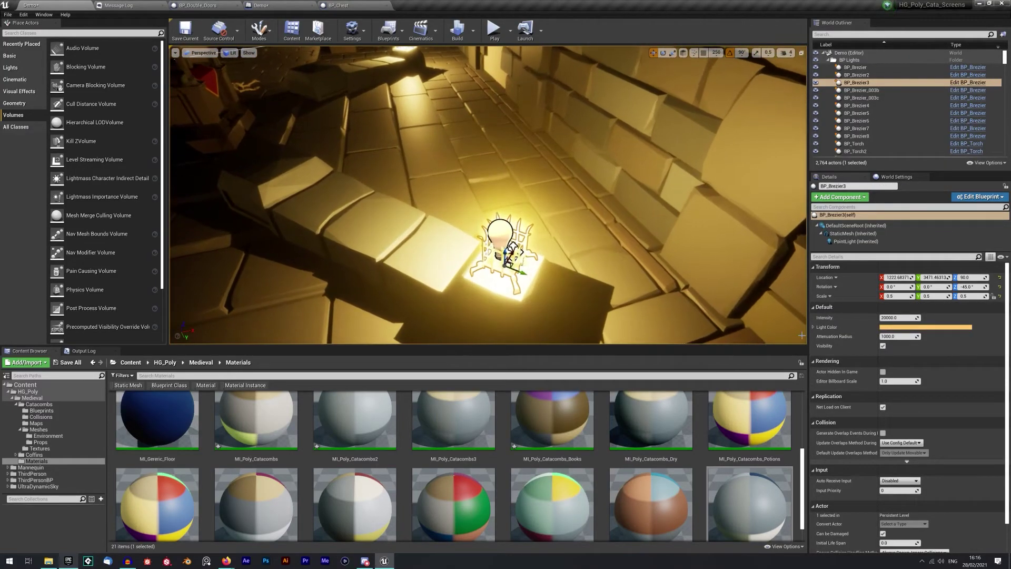
{"action": "mouse_move", "coordinate": [880, 317]}
{"action": "left_mouse_down"}
{"action": "mouse_move", "coordinate": [919, 318]}
{"action": "mouse_move", "coordinate": [898, 317]}
{"action": "left_mouse_up"}
{"action": "left_click", "coordinate": [925, 318]}
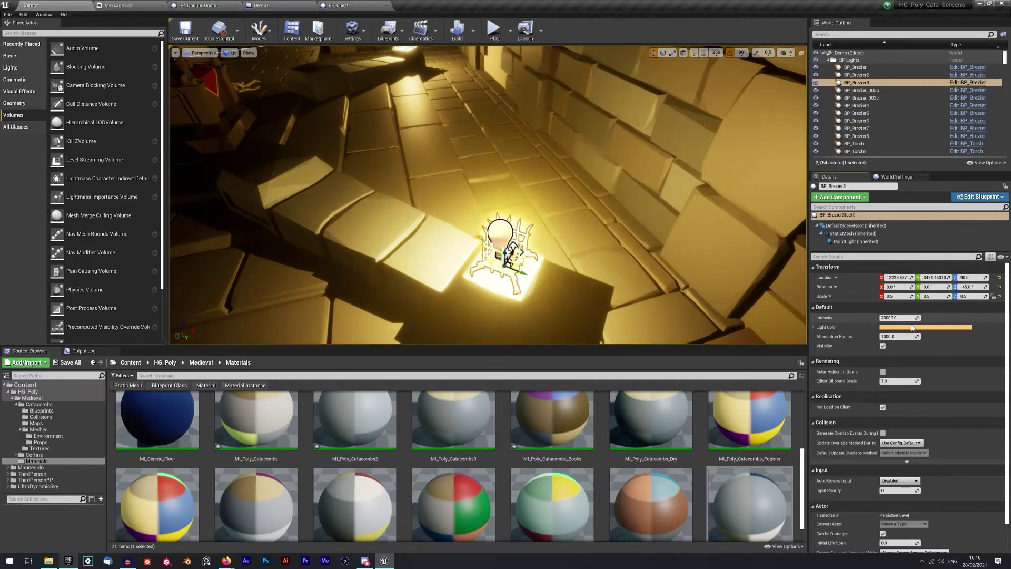
Step: Try a light blue Light Color on the selected brazier, then cancel the colour change
{"action": "left_click", "coordinate": [908, 328]}
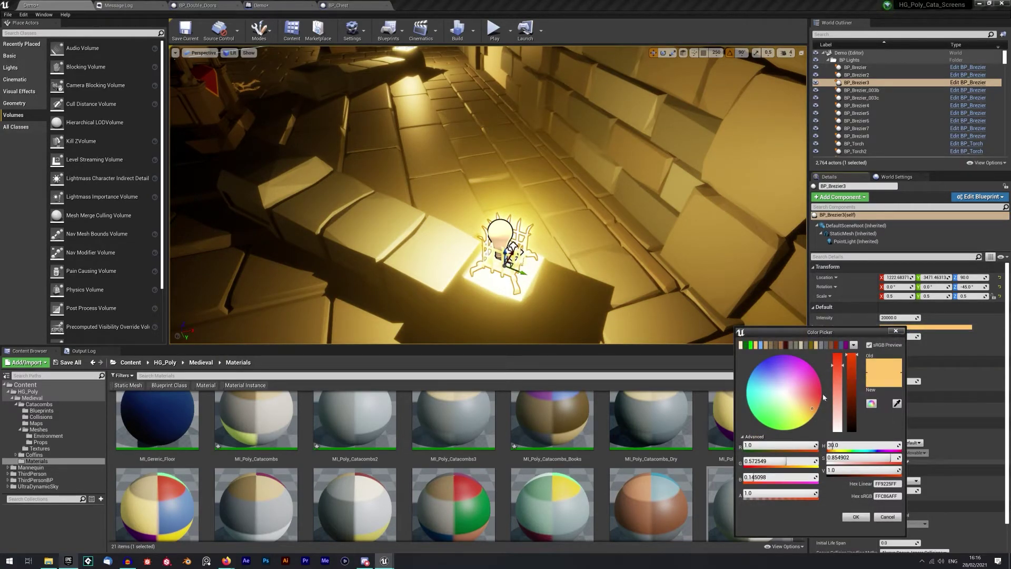
{"action": "left_click", "coordinate": [804, 375]}
{"action": "left_click", "coordinate": [764, 373]}
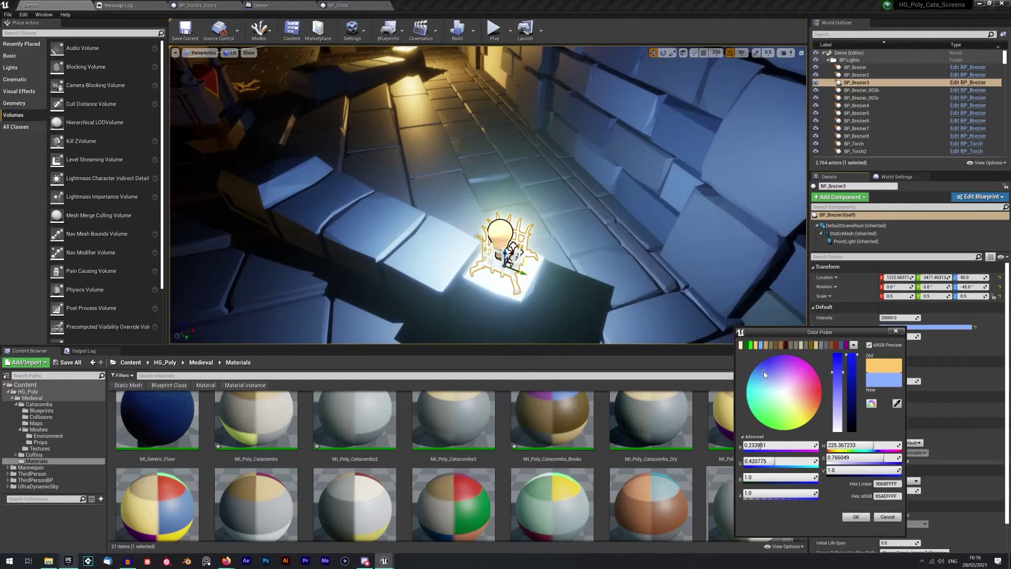
{"action": "left_click", "coordinate": [878, 518]}
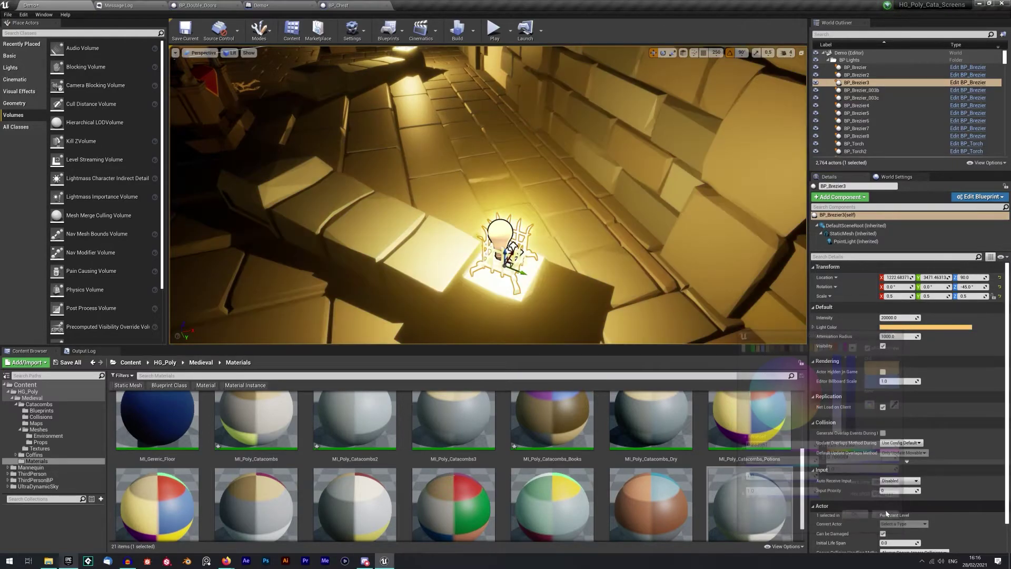
Step: Try a smaller Attenuation Radius of about 459 on the brazier's light, then undo it
{"action": "right_click_drag", "start_coordinate": [488, 194], "coordinate": [490, 173]}
{"action": "left_click_drag", "start_coordinate": [898, 336], "coordinate": [863, 336]}
{"action": "left_click_drag", "start_coordinate": [899, 336], "coordinate": [917, 335]}
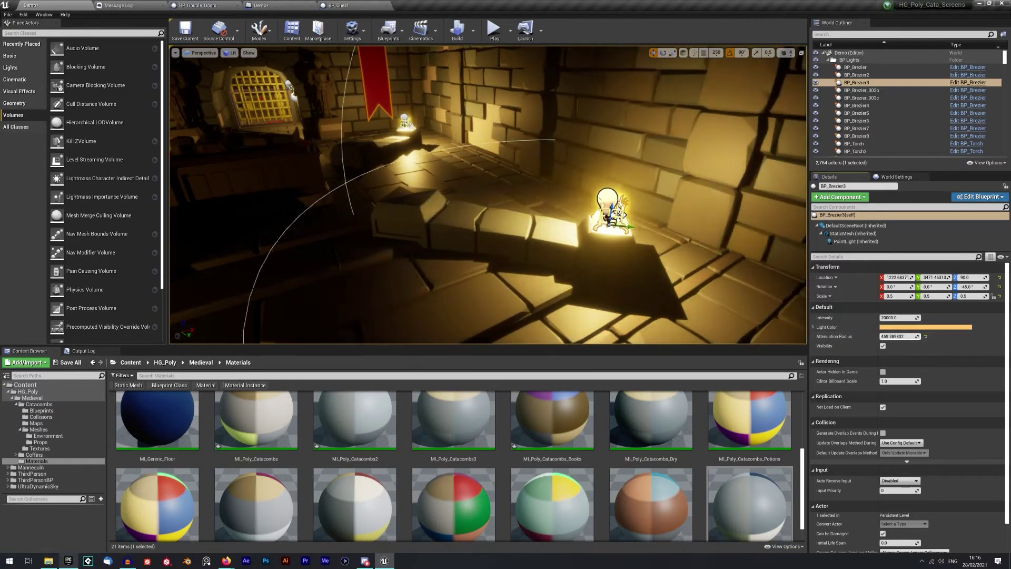
{"action": "key", "text": "ctrl+z"}
Step: Toggle the brazier light's Visibility off and on again to compare the room's lighting
{"action": "left_click", "coordinate": [883, 346]}
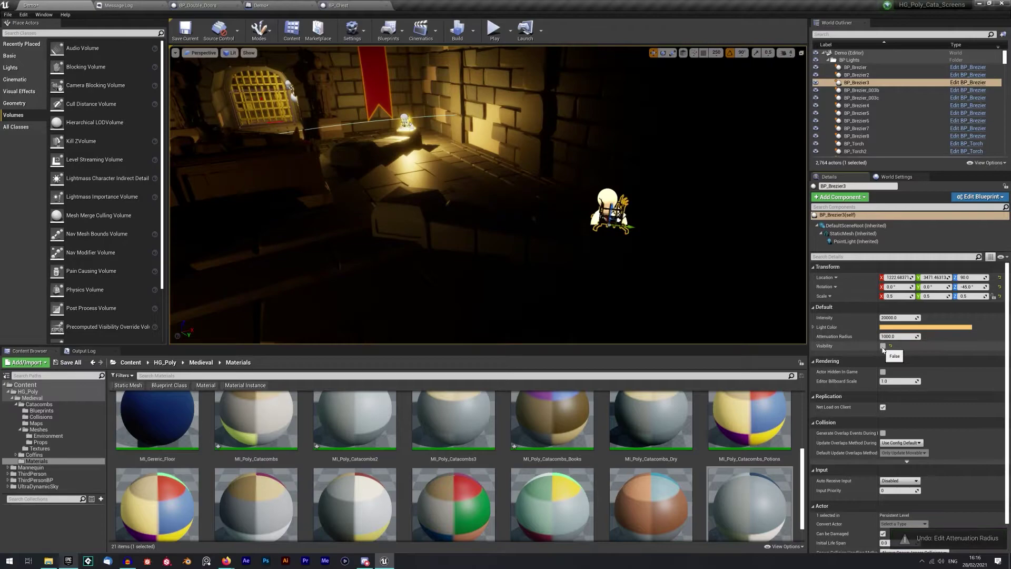
{"action": "left_click", "coordinate": [882, 346]}
{"action": "left_click", "coordinate": [883, 345]}
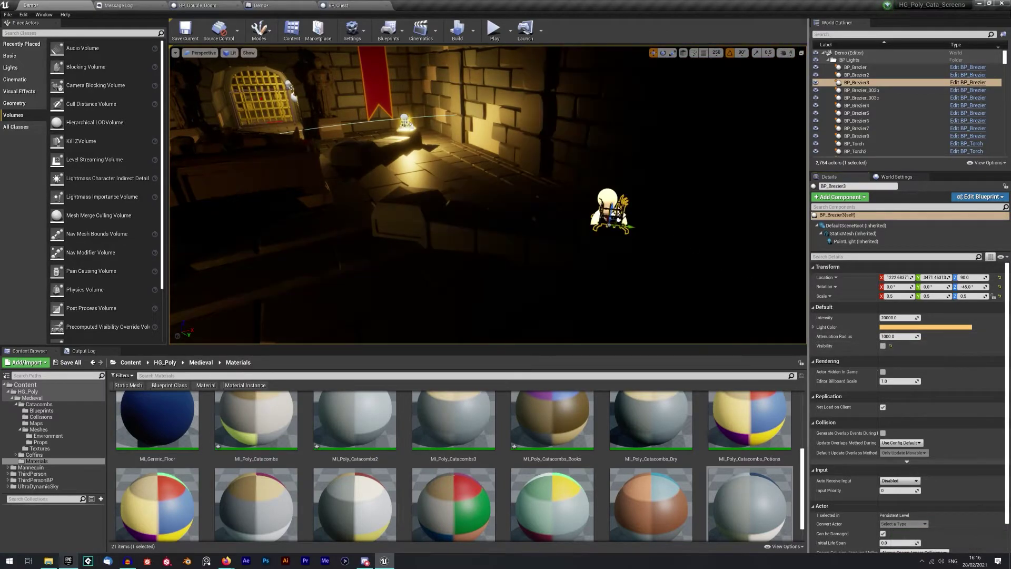
{"action": "left_click", "coordinate": [883, 346]}
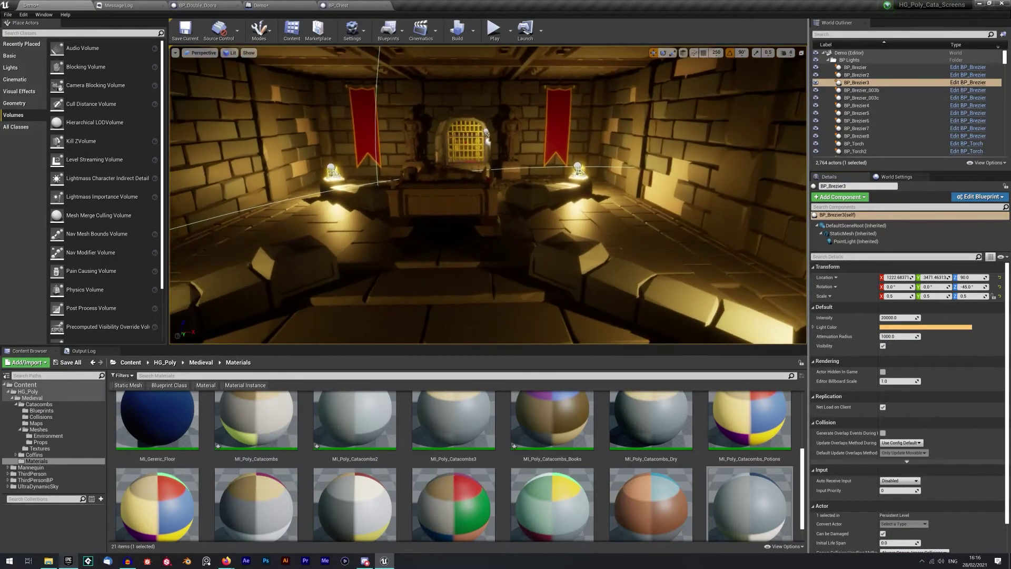
Step: Play-test from the stone platform, running the character toward the golden portcullis, then stop the session
{"action": "left_click", "coordinate": [510, 30]}
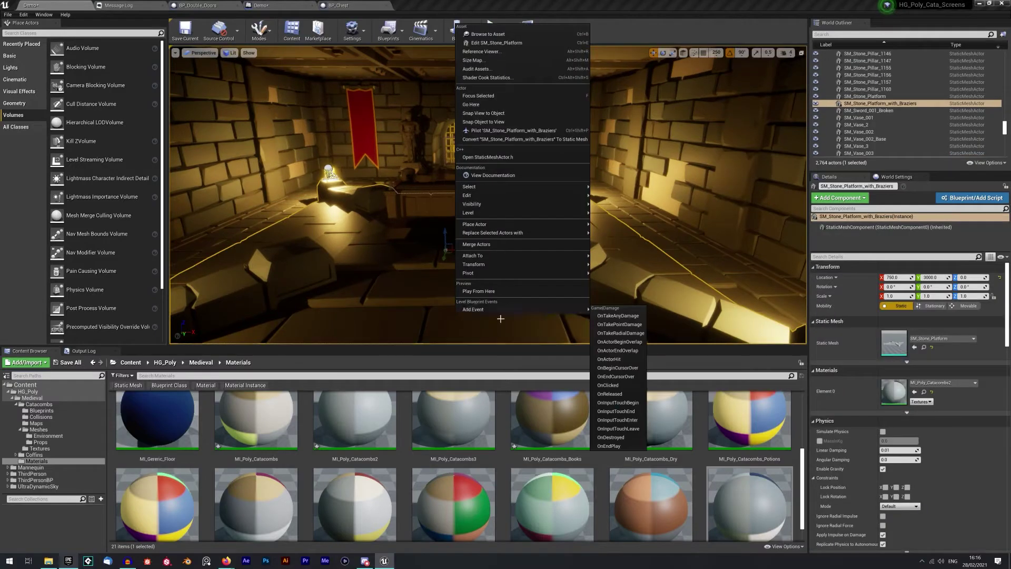
{"action": "left_click", "coordinate": [502, 288]}
{"action": "left_click", "coordinate": [504, 285]}
{"action": "key", "text": "w"}
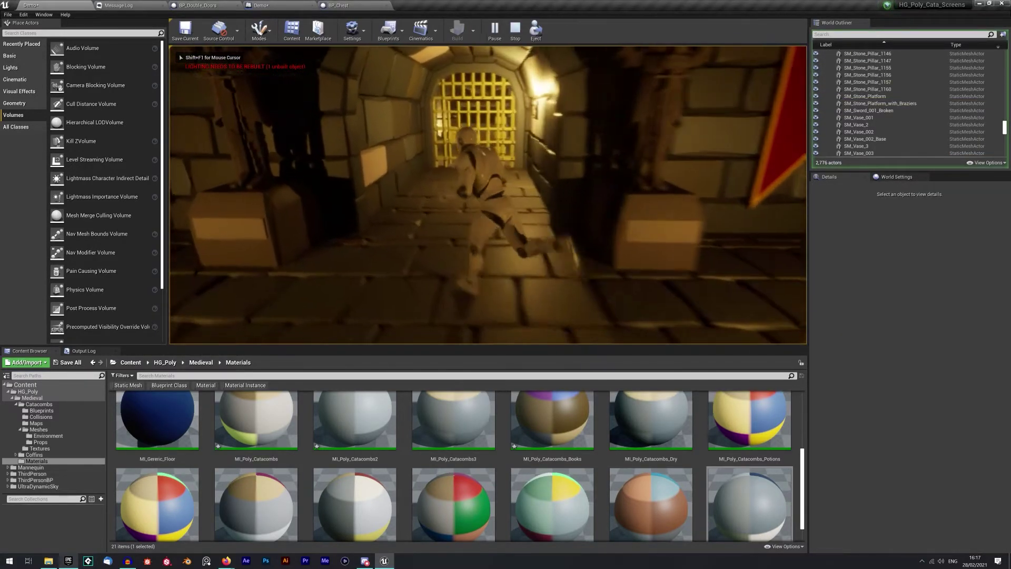
{"action": "key", "text": "Escape"}
Step: Make the viewport full screen and start play from the paved floor beside the pillar-base brazier
{"action": "right_click_drag", "start_coordinate": [522, 253], "coordinate": [316, 232]}
{"action": "key", "text": "F11"}
{"action": "right_click_drag", "start_coordinate": [509, 382], "coordinate": [487, 435]}
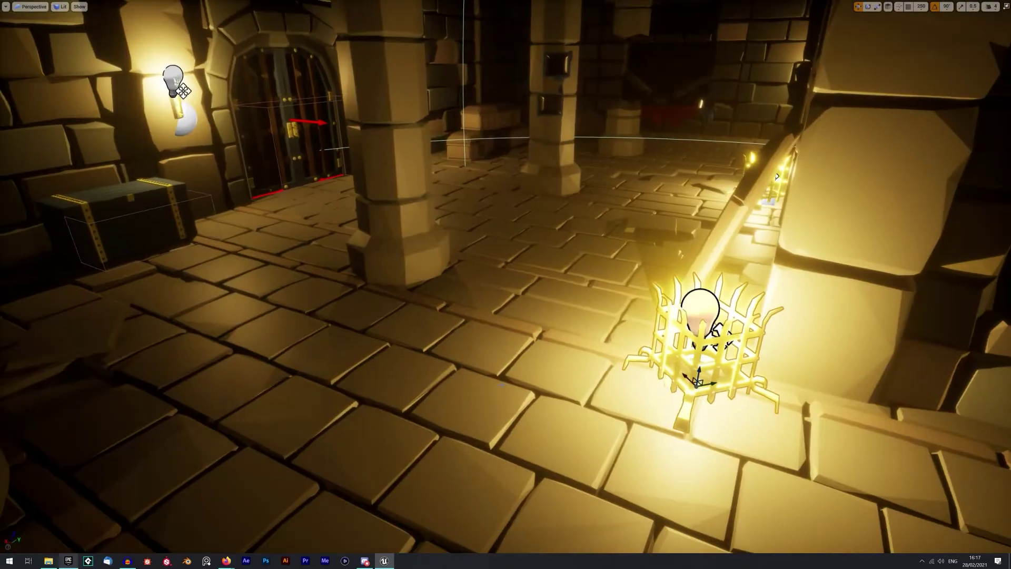
{"action": "right_click", "coordinate": [487, 390]}
{"action": "left_click", "coordinate": [532, 368]}
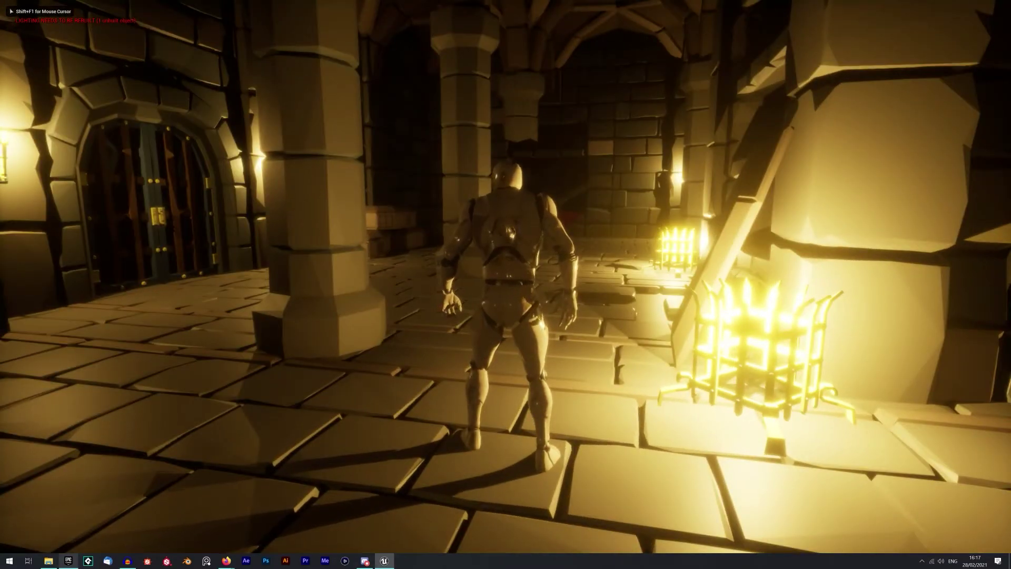
Step: Run the character around the pillars and over the raised floor tiles near the braziers, then stop playing
{"action": "key", "text": "w"}
{"action": "key", "text": "w"}
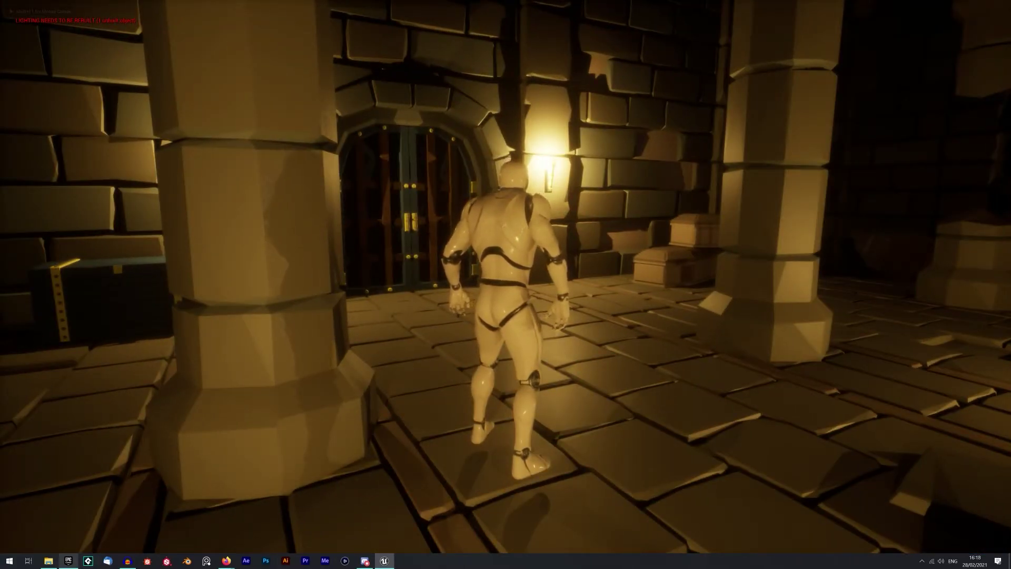
{"action": "key", "text": "w"}
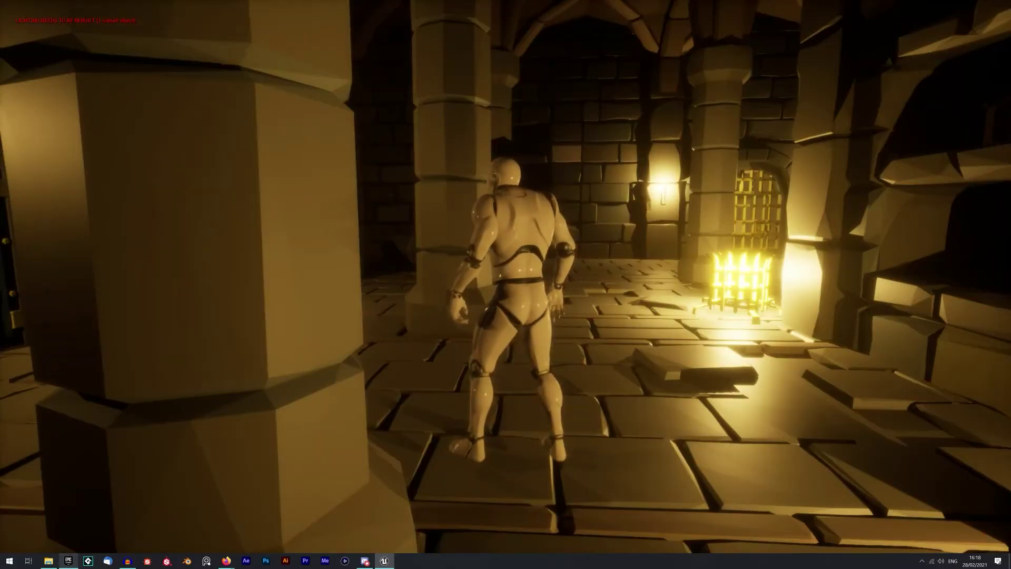
{"action": "key", "text": "a"}
{"action": "key", "text": "d"}
{"action": "key", "text": "a"}
{"action": "key", "text": "w"}
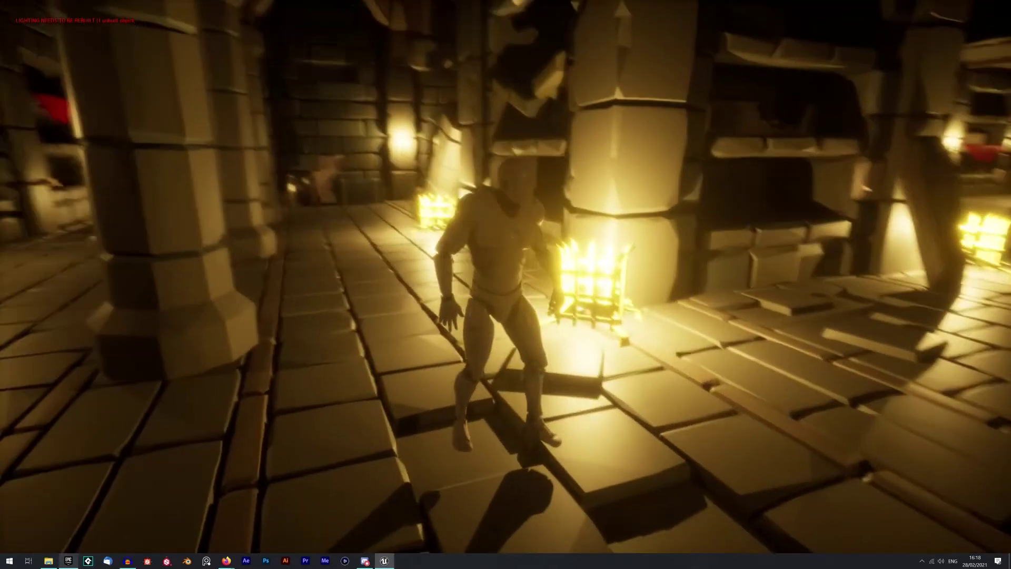
{"action": "key", "text": "Escape"}
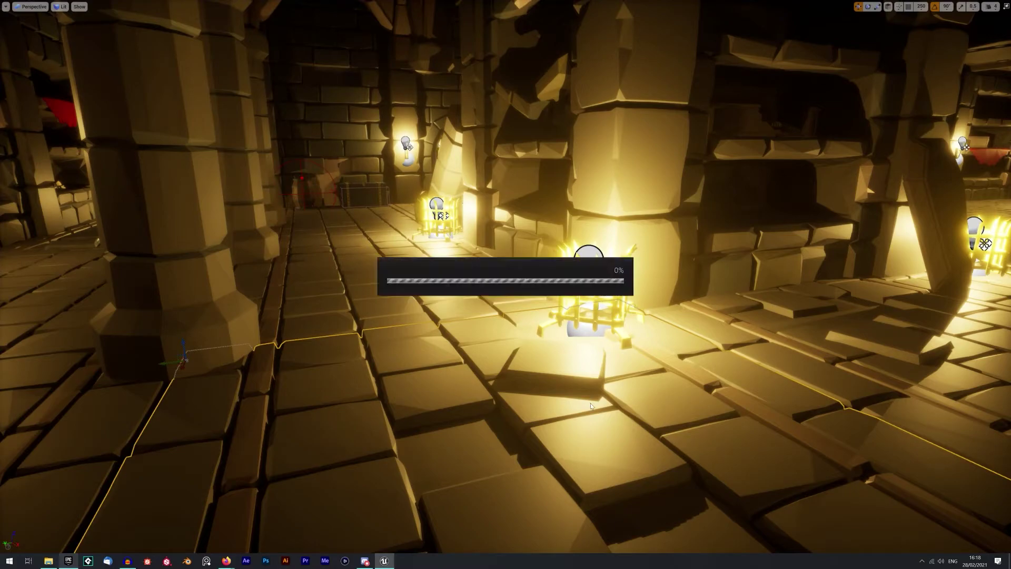
Step: Display the simple collision of the uneven floor tile in the static mesh editor and inspect it from a low angle
{"action": "left_click_drag", "start_coordinate": [269, 131], "coordinate": [425, 106]}
{"action": "left_click_drag", "start_coordinate": [513, 292], "coordinate": [834, 293]}
{"action": "right_click_drag", "start_coordinate": [416, 322], "coordinate": [371, 330]}
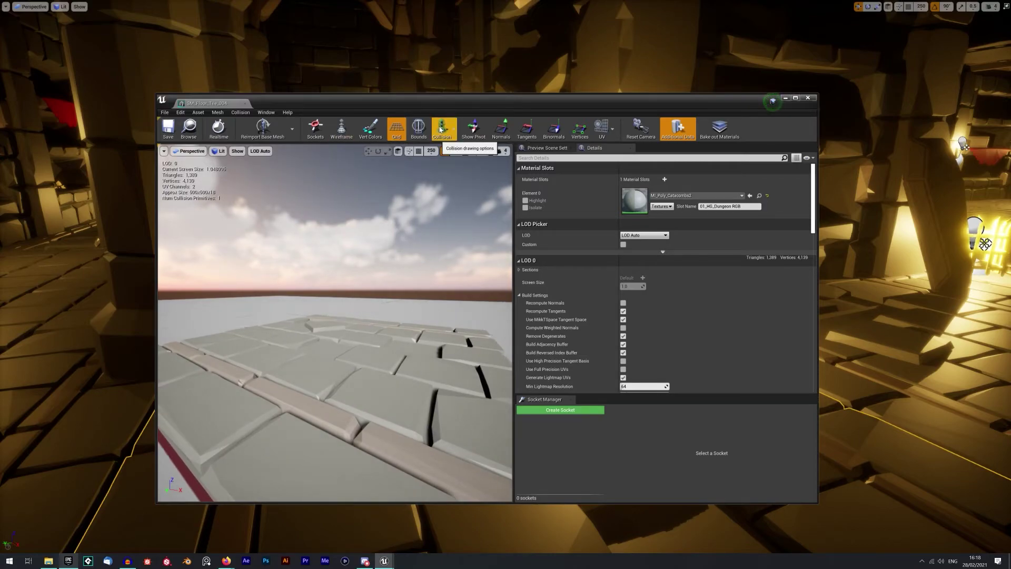
{"action": "right_click_drag", "start_coordinate": [372, 329], "coordinate": [371, 297]}
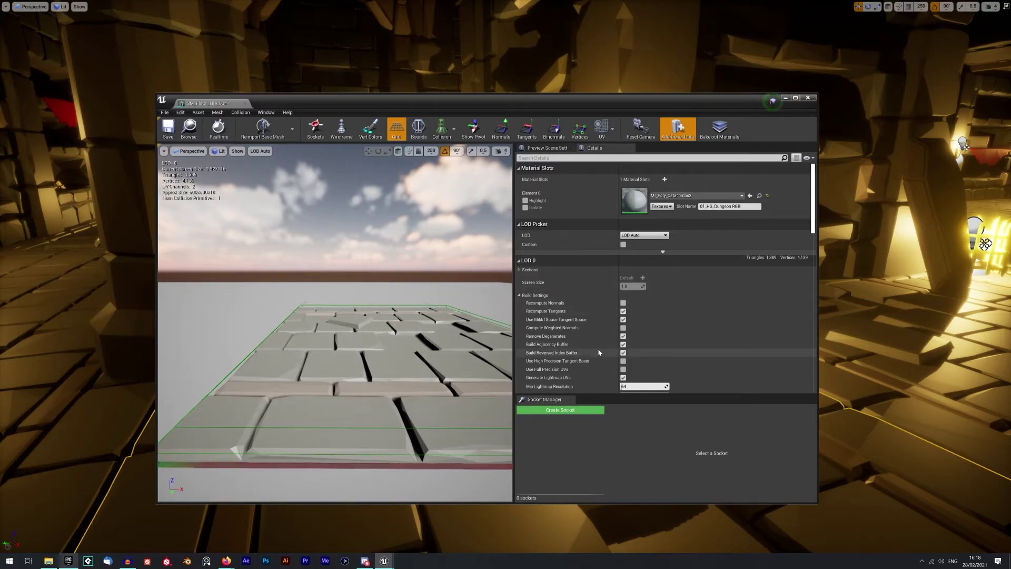
Step: Set the floor tile's Collision Complexity to Use Complex Collision As Simple, then save and close the mesh
{"action": "scroll", "coordinate": [599, 352], "scroll_direction": "down", "scroll_amount": 15}
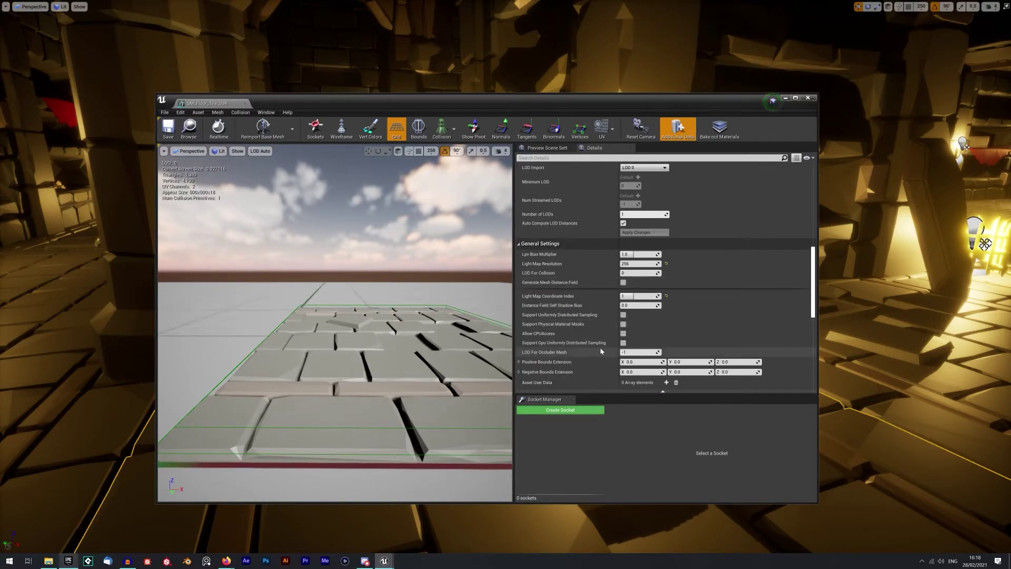
{"action": "scroll", "coordinate": [611, 342], "scroll_direction": "up", "scroll_amount": 2}
{"action": "left_click", "coordinate": [795, 98]}
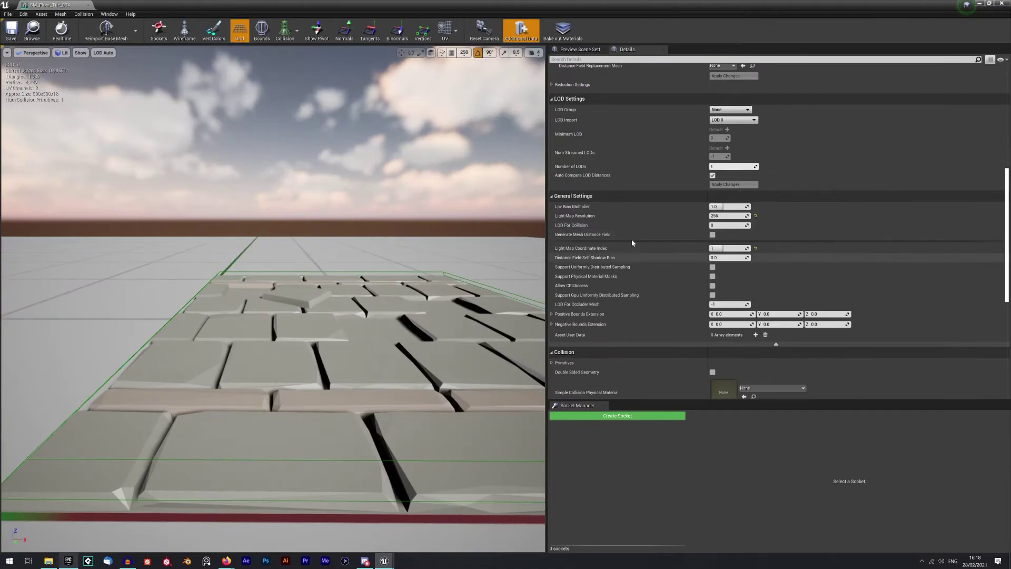
{"action": "scroll", "coordinate": [680, 245], "scroll_direction": "down", "scroll_amount": 2}
{"action": "scroll", "coordinate": [681, 246], "scroll_direction": "down", "scroll_amount": 3}
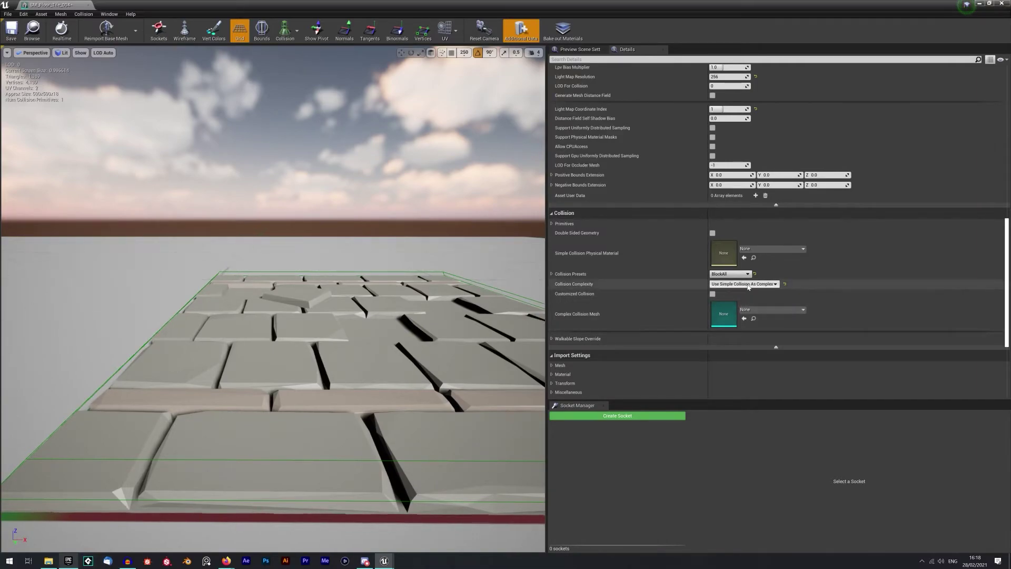
{"action": "left_click", "coordinate": [752, 306]}
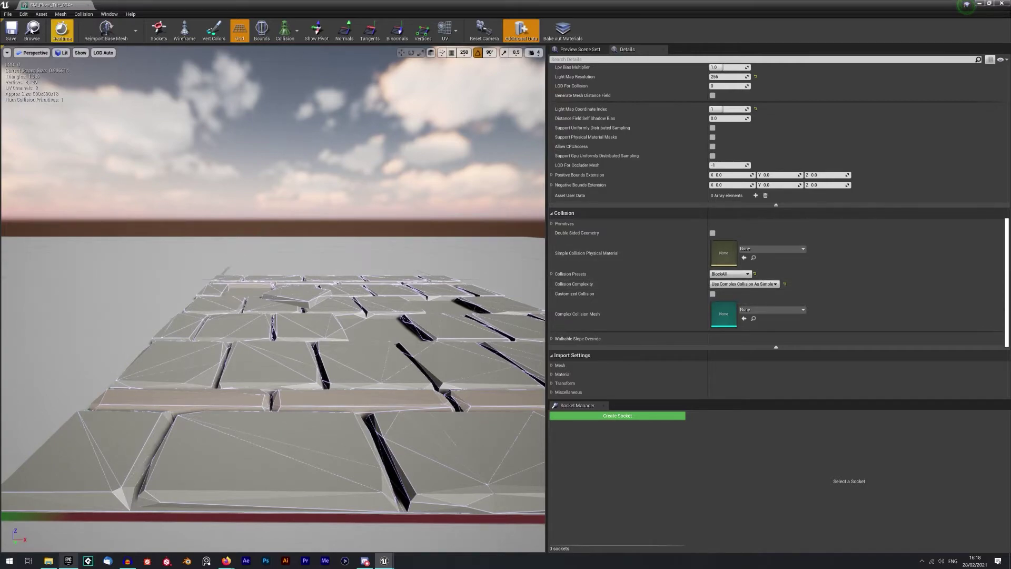
{"action": "left_click", "coordinate": [11, 32]}
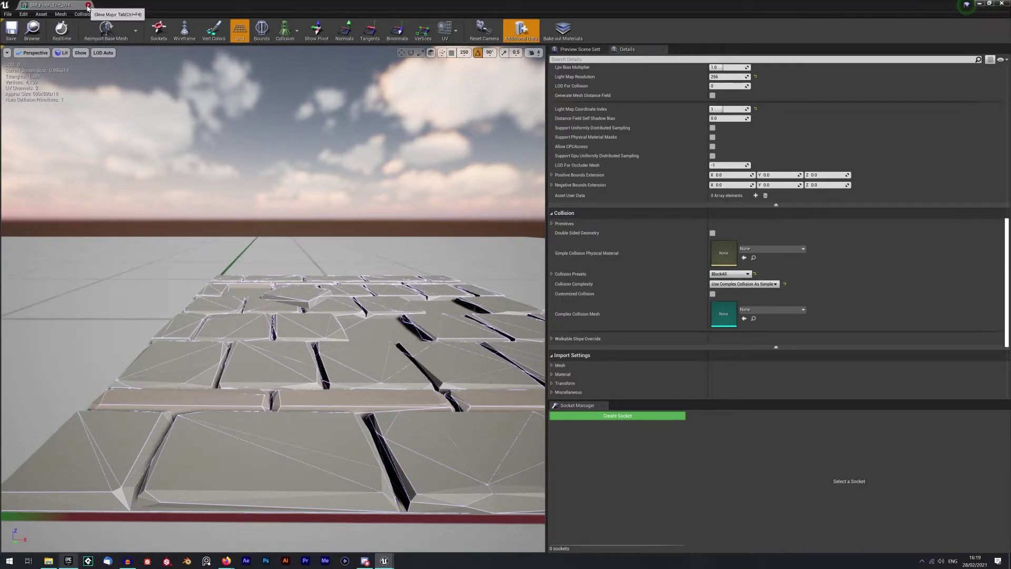
{"action": "left_click", "coordinate": [88, 5]}
Step: Play from the corridor floor and walk the character over the raised tiles beside the brazier to test their collision
{"action": "right_click_drag", "start_coordinate": [321, 264], "coordinate": [187, 274]}
{"action": "right_click", "coordinate": [428, 259]}
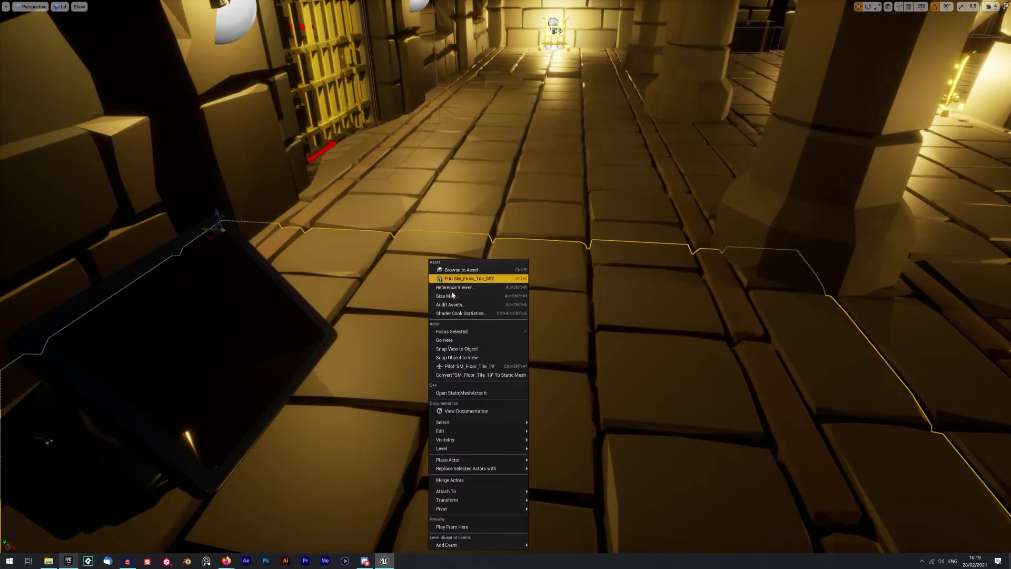
{"action": "left_click", "coordinate": [463, 524]}
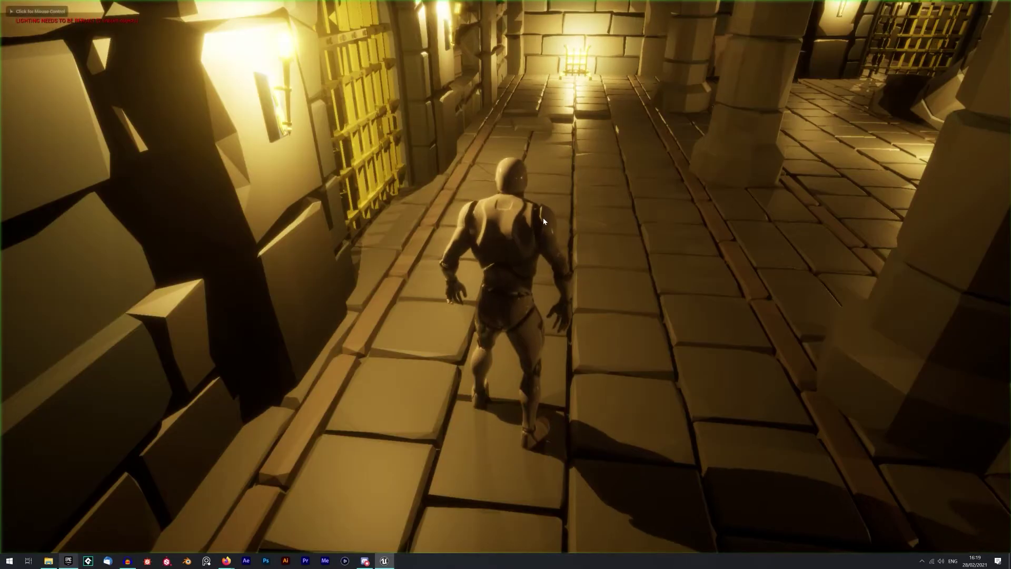
{"action": "key", "text": "w"}
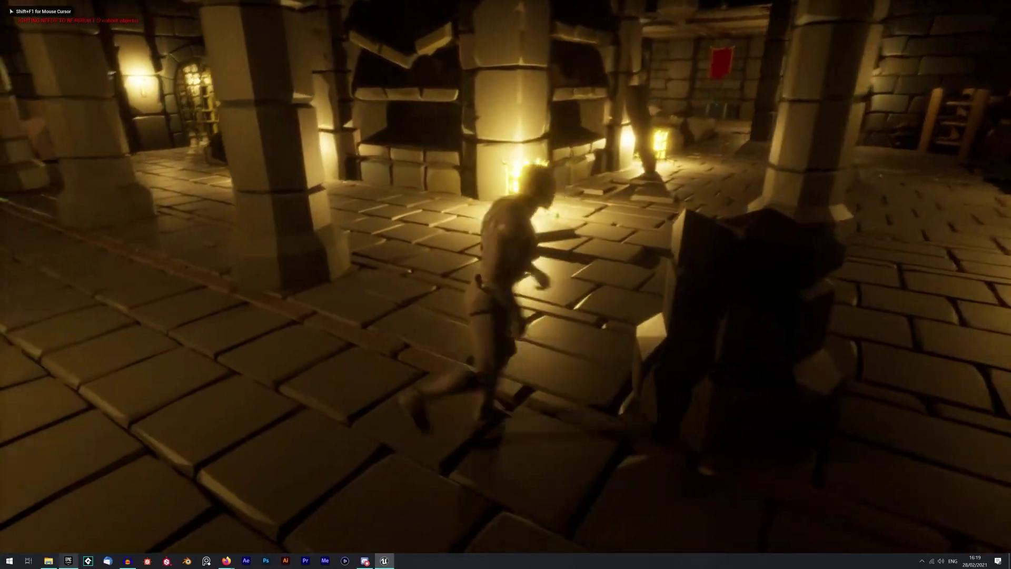
{"action": "key", "text": "w"}
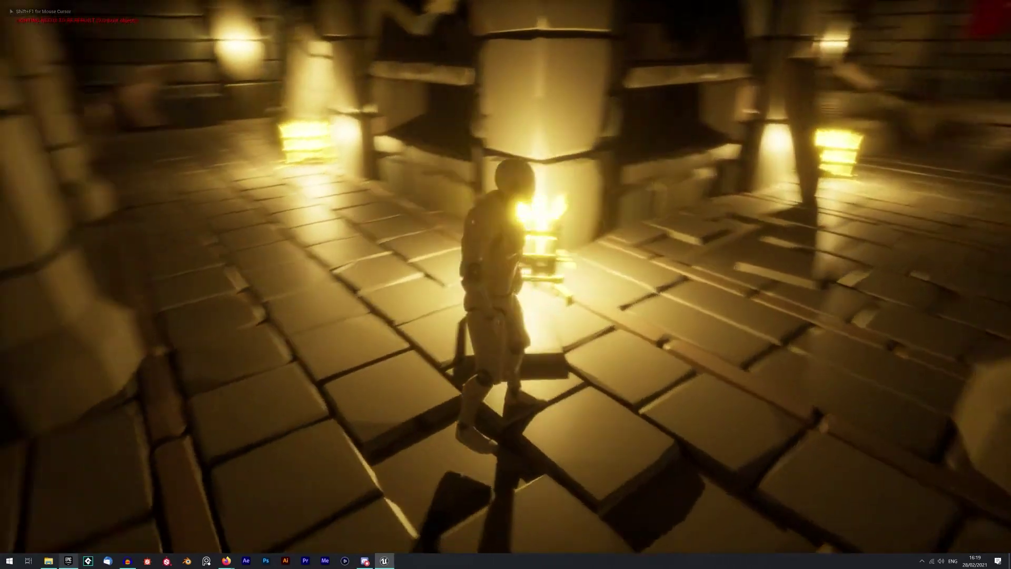
{"action": "key", "text": "a"}
{"action": "key", "text": "s"}
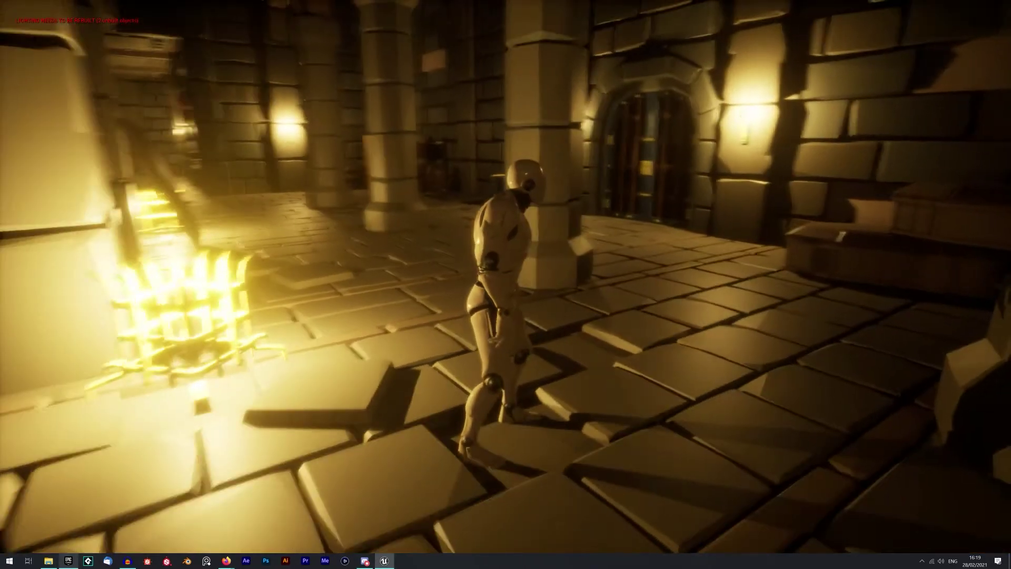
{"action": "key", "text": "d"}
{"action": "key", "text": "s"}
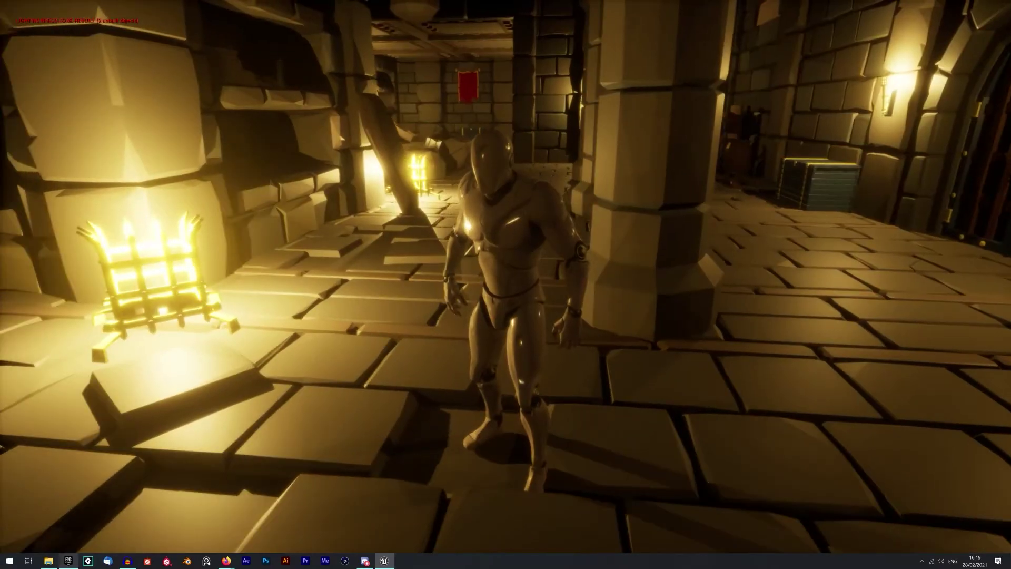
Step: Run the character out of the pillared hall and along the outdoor railed walkway past the vases
{"action": "key", "text": "w"}
{"action": "key", "text": "d"}
{"action": "key", "text": "w"}
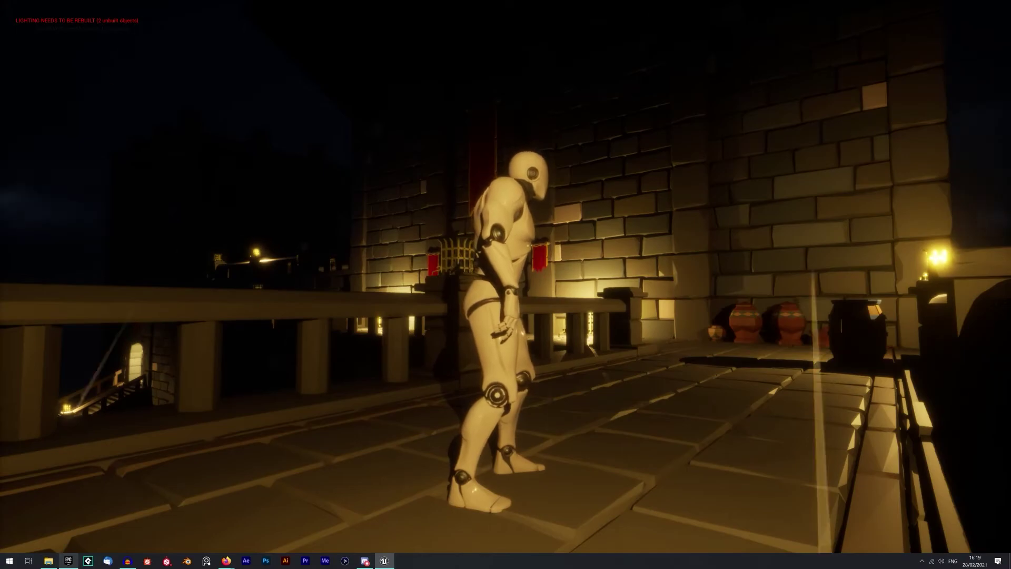
{"action": "key", "text": "w"}
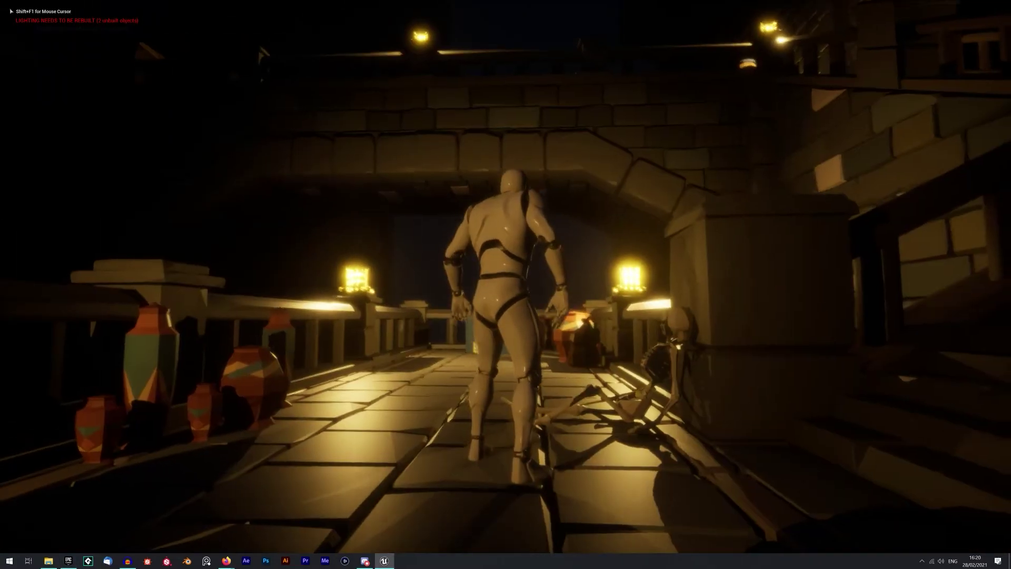
Step: Run the character along the railed walkway, past the skeleton and vases, to the chest by the railing
{"action": "key", "text": "w"}
{"action": "key", "text": "a"}
{"action": "key", "text": "w"}
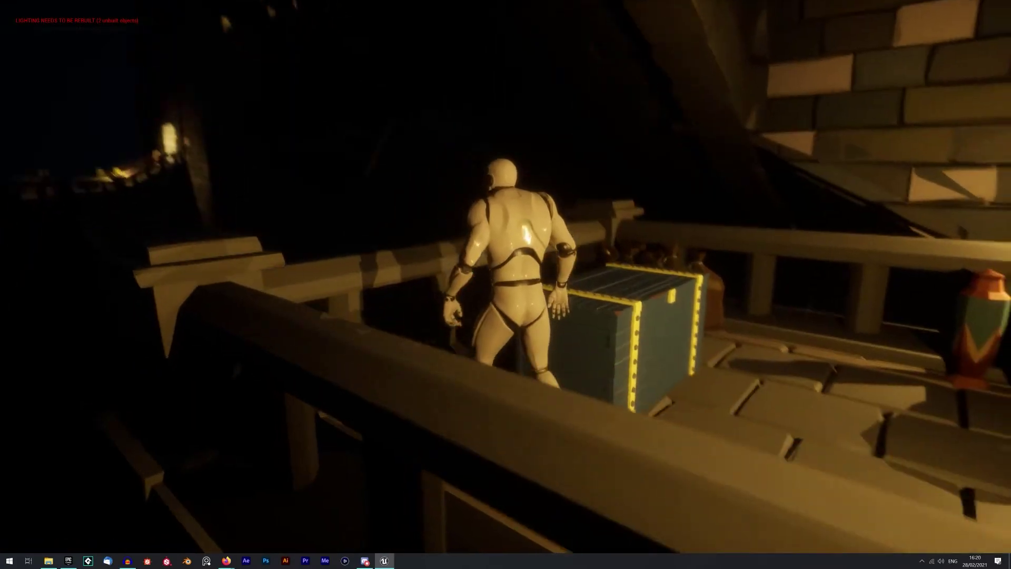
{"action": "key", "text": "w"}
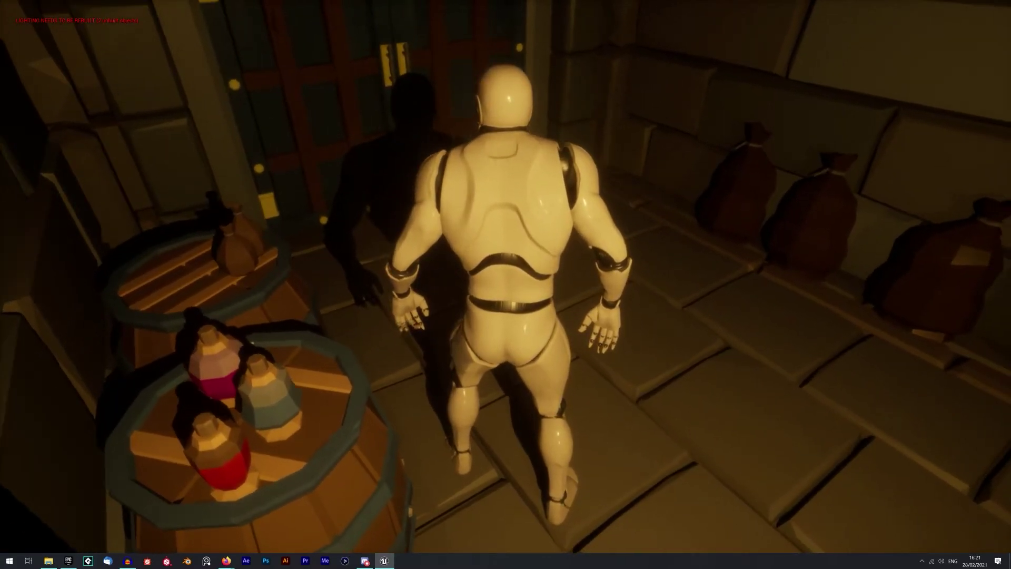
Step: Walk the character through the storage room with the barrels and sacks to its corner chest, and end the play session
{"action": "key", "text": "w"}
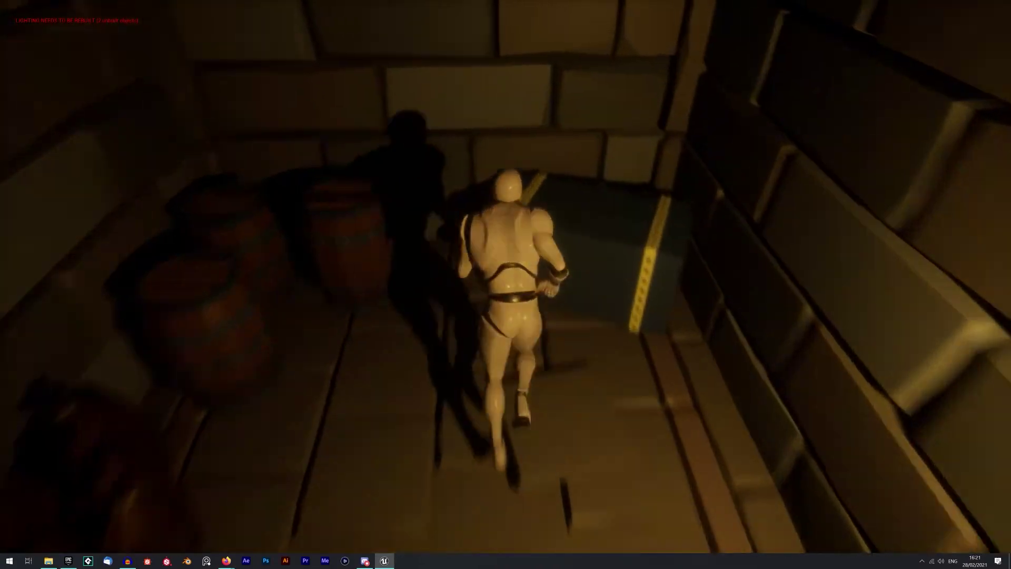
{"action": "key", "text": "w"}
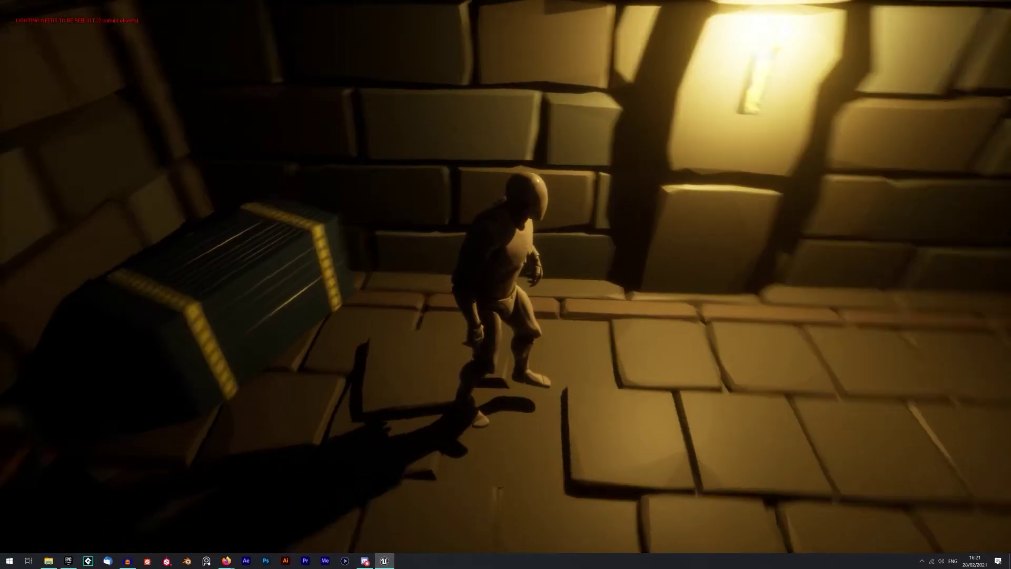
{"action": "key", "text": "a"}
{"action": "key", "text": "Escape"}
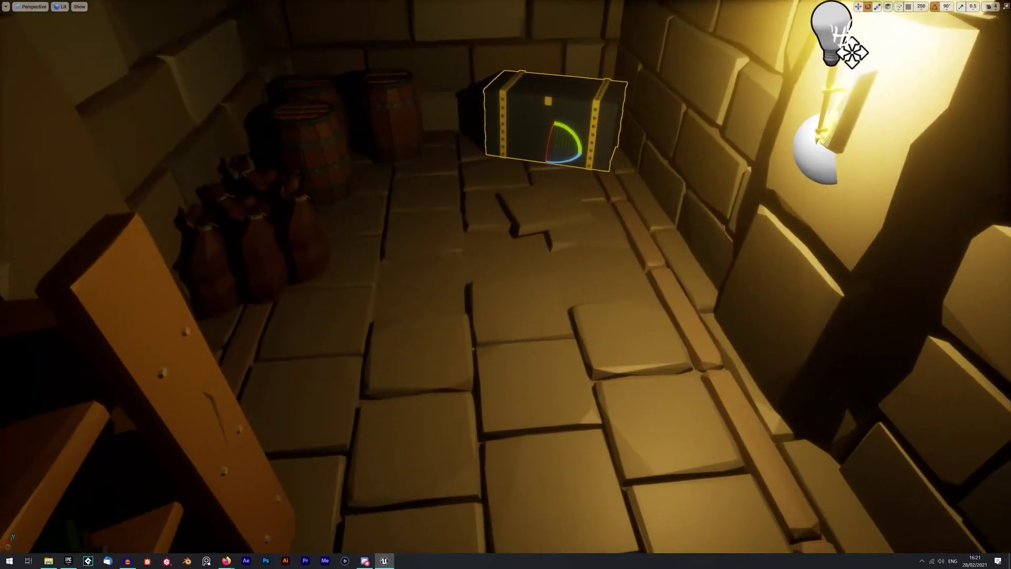
Step: Play from the storage room floor and walk the character up to the closed chest in the corner
{"action": "right_click", "coordinate": [551, 362]}
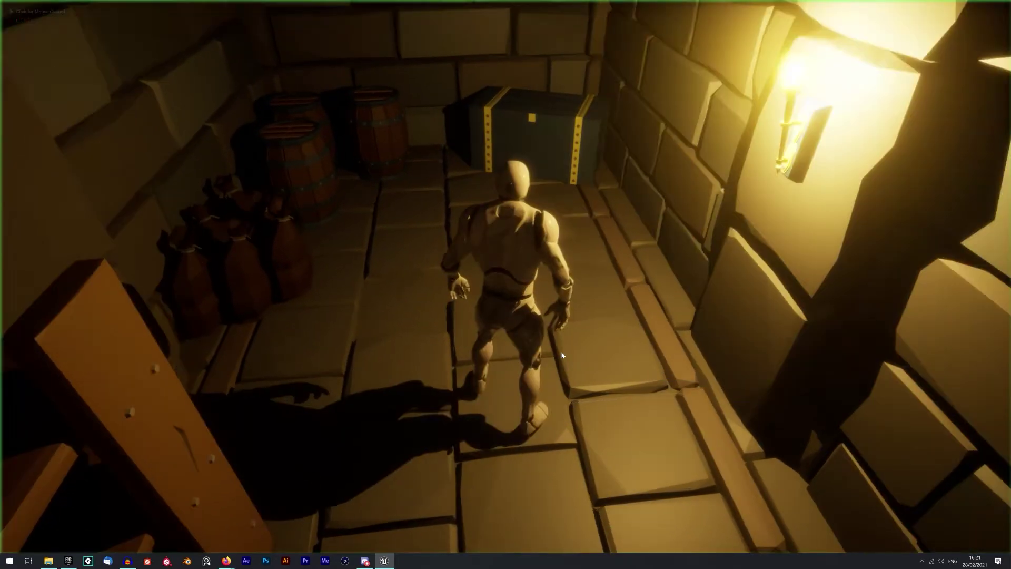
{"action": "left_click", "coordinate": [589, 318]}
{"action": "key", "text": "w"}
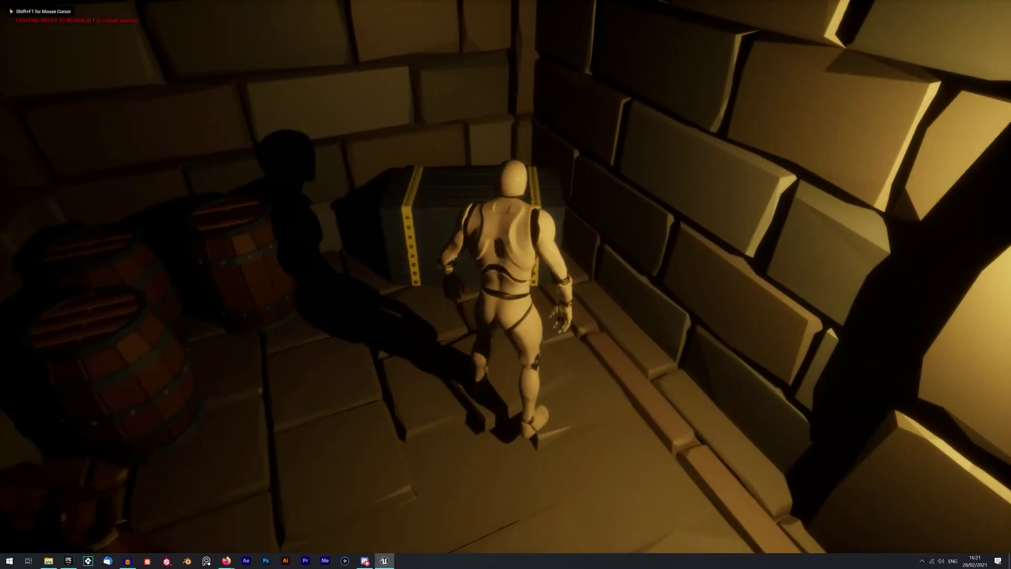
{"action": "key", "text": "w"}
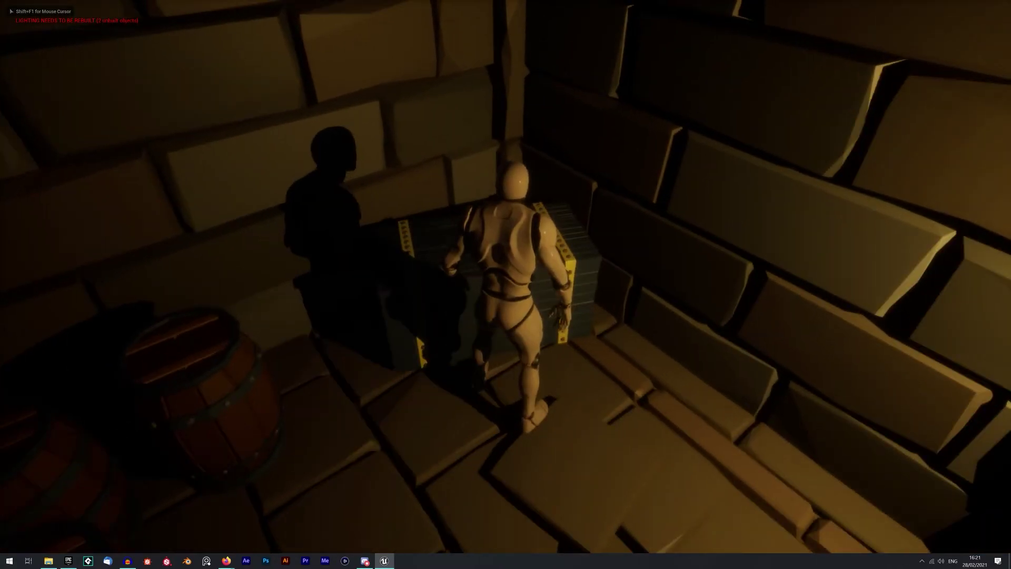
Step: Run the character out of the storage room to the wide staircase and try the interaction near the wall lever
{"action": "key", "text": "w"}
{"action": "key", "text": "w"}
{"action": "key", "text": "w"}
{"action": "key", "text": "d"}
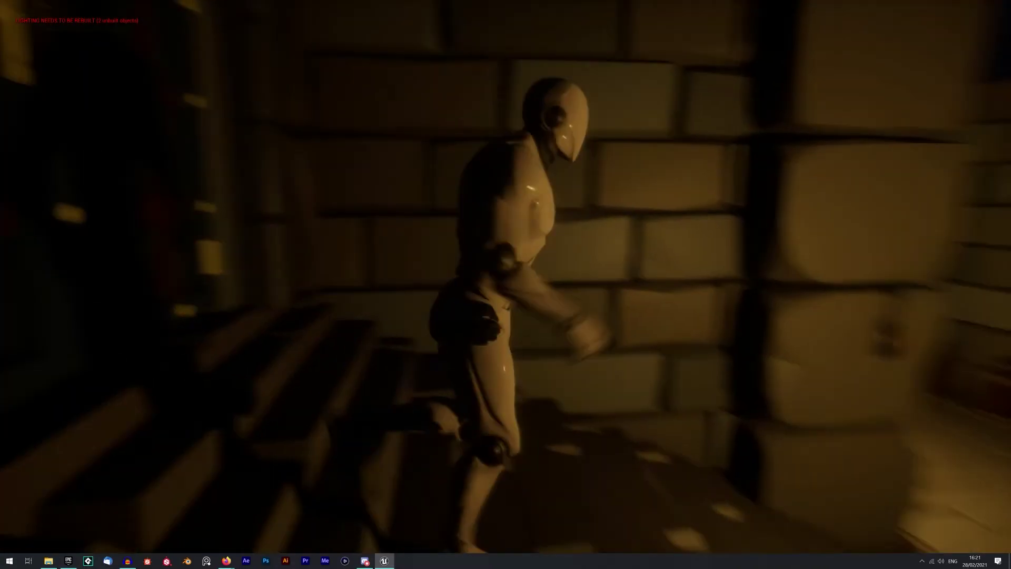
{"action": "key", "text": "w"}
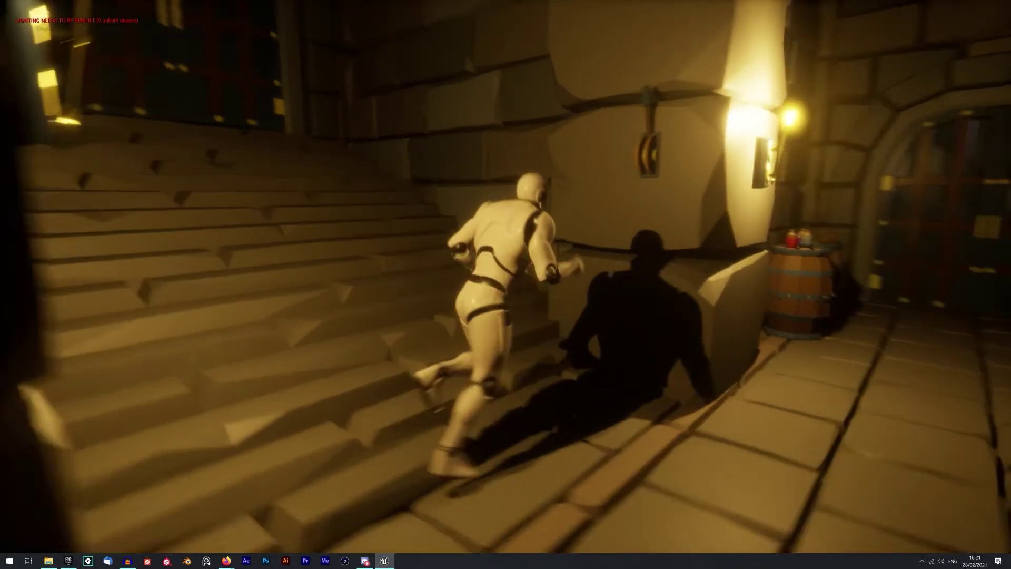
{"action": "key", "text": "e"}
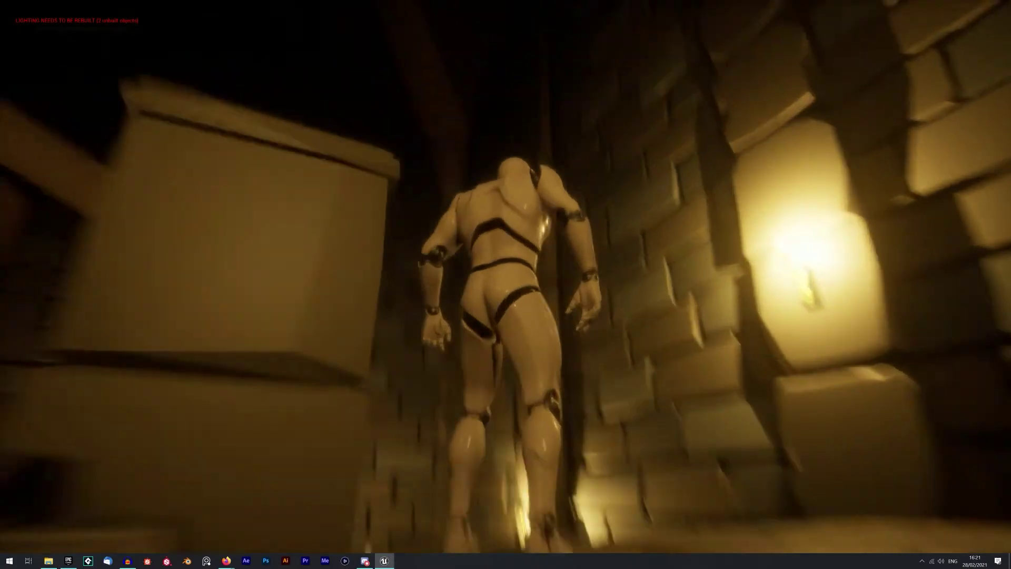
Step: Run the character across the torch-lit landing to the bookshelf and look over the overly bright wall torch
{"action": "key", "text": "w"}
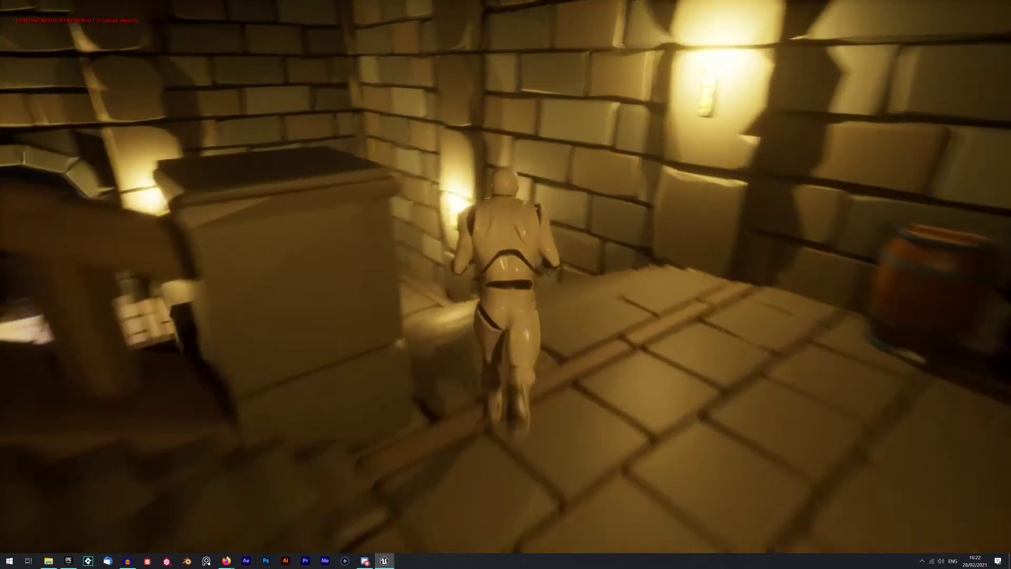
{"action": "key", "text": "w"}
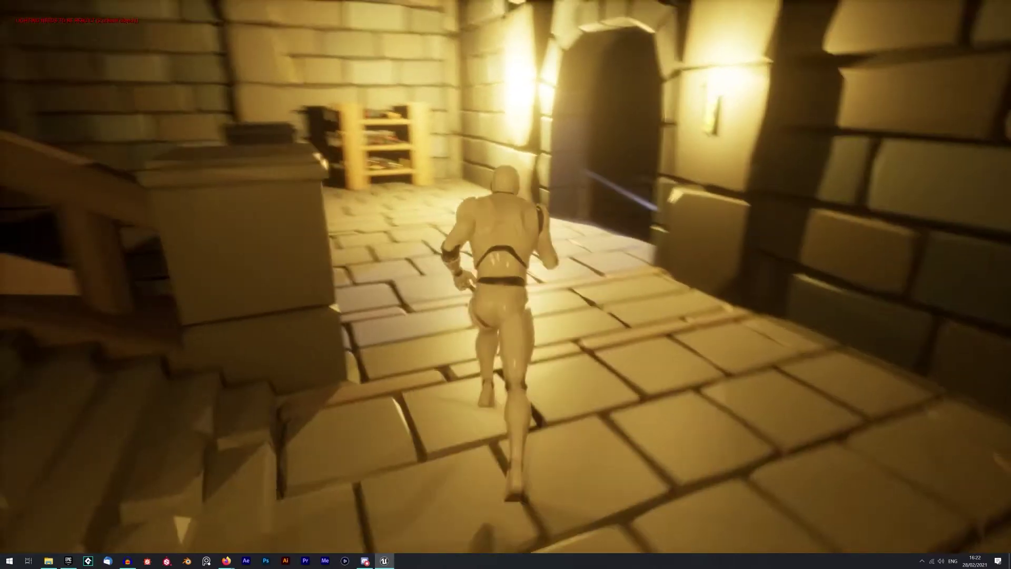
{"action": "key", "text": "w"}
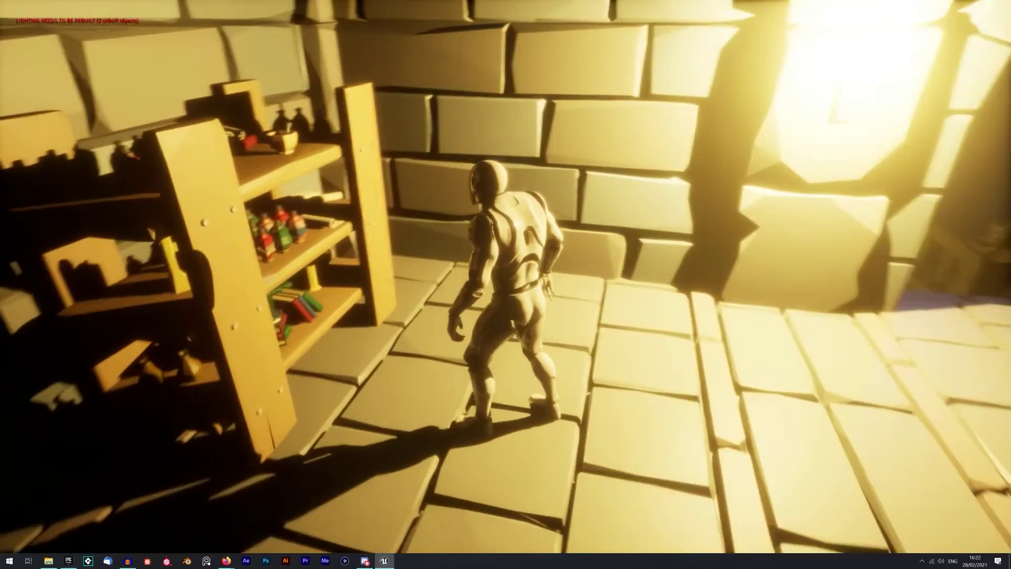
{"action": "key", "text": "w"}
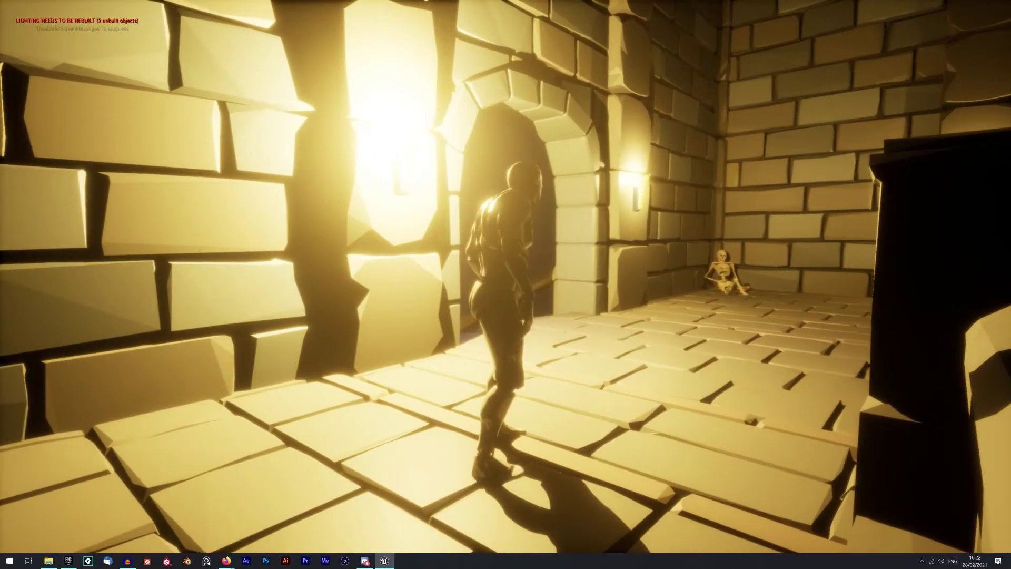
Step: End the play session, restore the full editor layout and set the bright torch's Intensity to 10000
{"action": "key", "text": "Escape"}
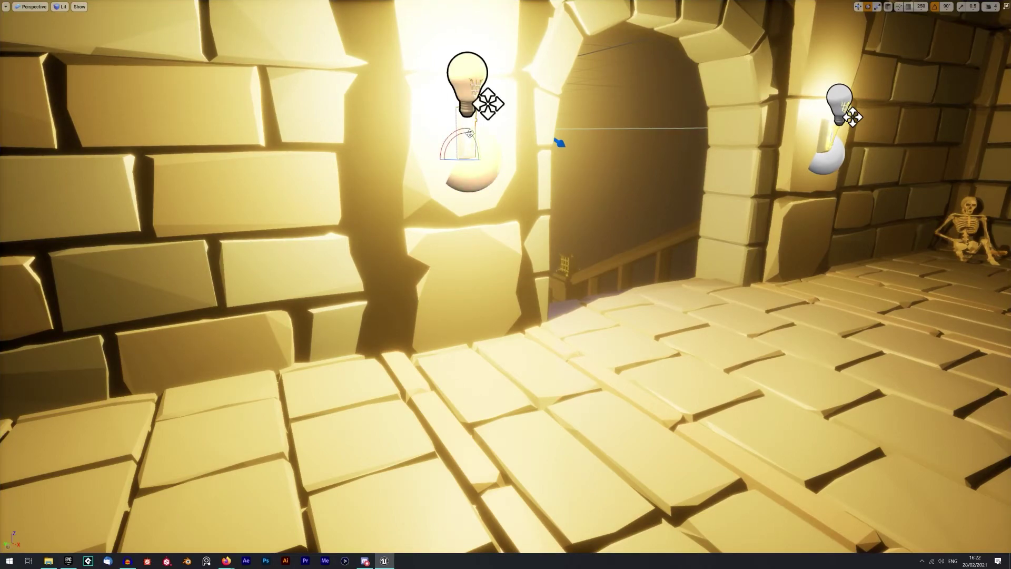
{"action": "key", "text": "F11"}
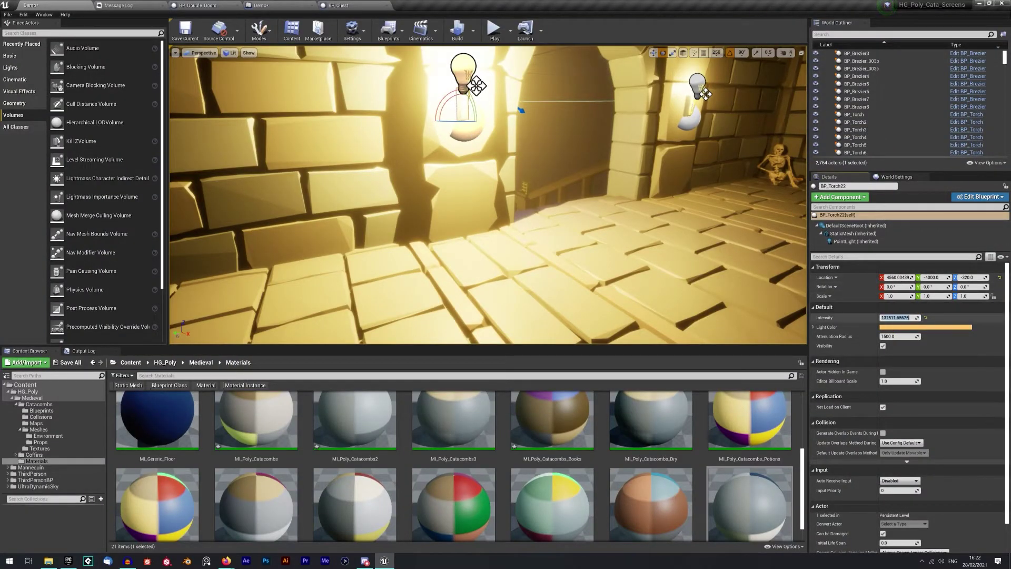
{"action": "type", "text": "2000"}
{"action": "key", "text": "Return"}
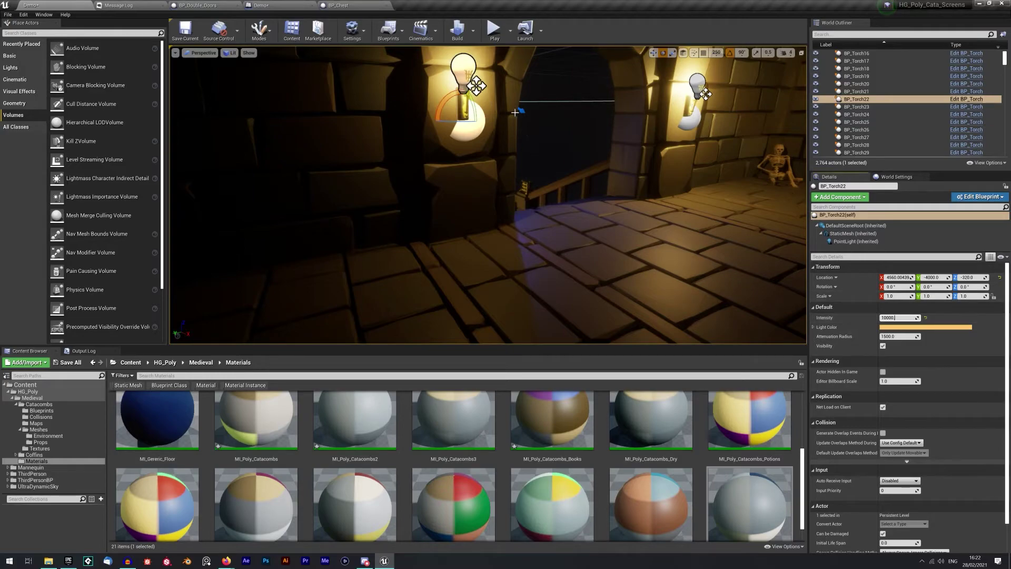
Step: Play from the floor near the adjusted torch with the viewport in full-screen view
{"action": "right_click", "coordinate": [545, 266]}
{"action": "left_click", "coordinate": [567, 531]}
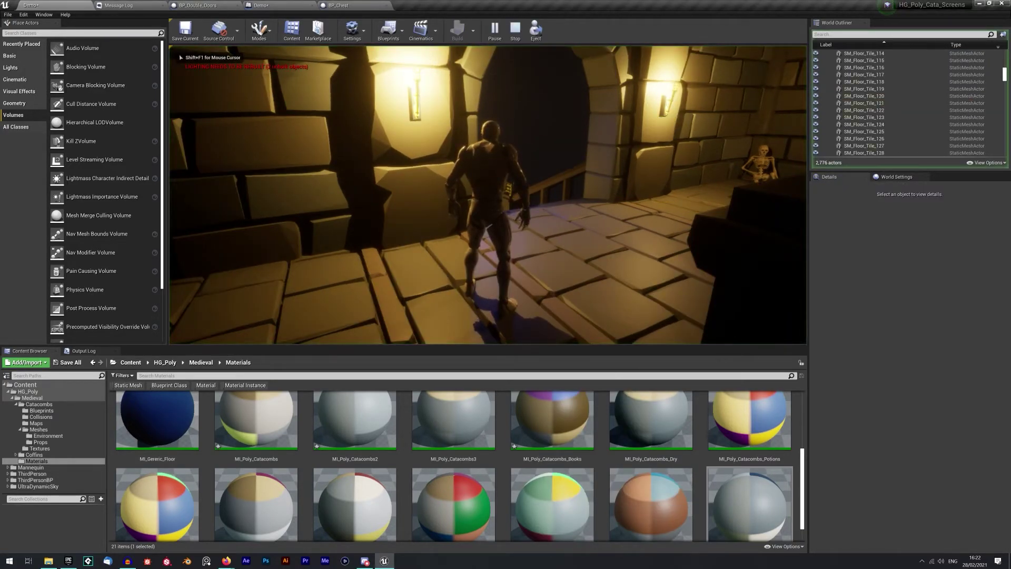
{"action": "key", "text": "F11"}
{"action": "left_click", "coordinate": [505, 284]}
Step: Run the character out onto the outdoor walkway to the chest at its end and open the chest
{"action": "key", "text": "w"}
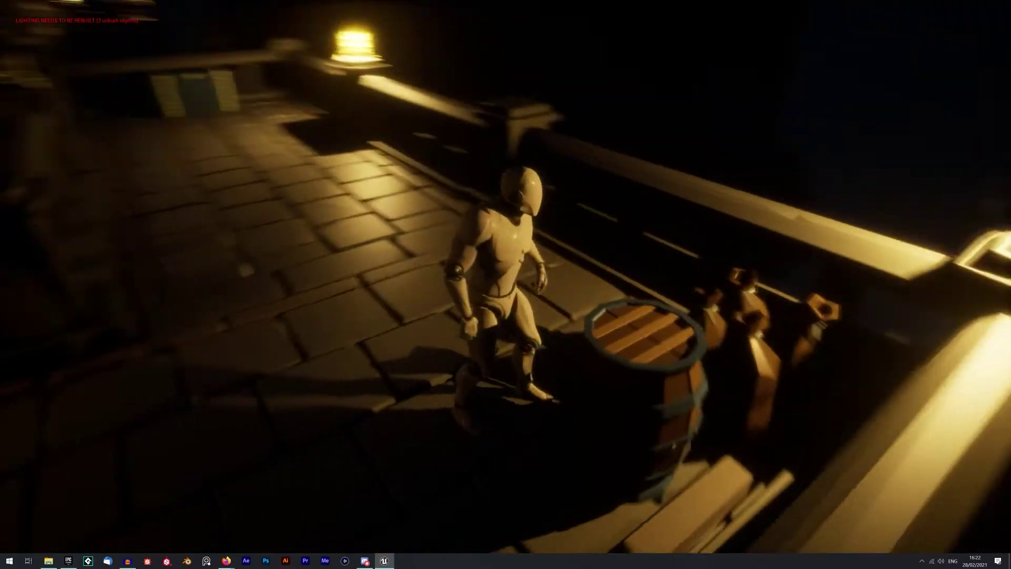
{"action": "key", "text": "w"}
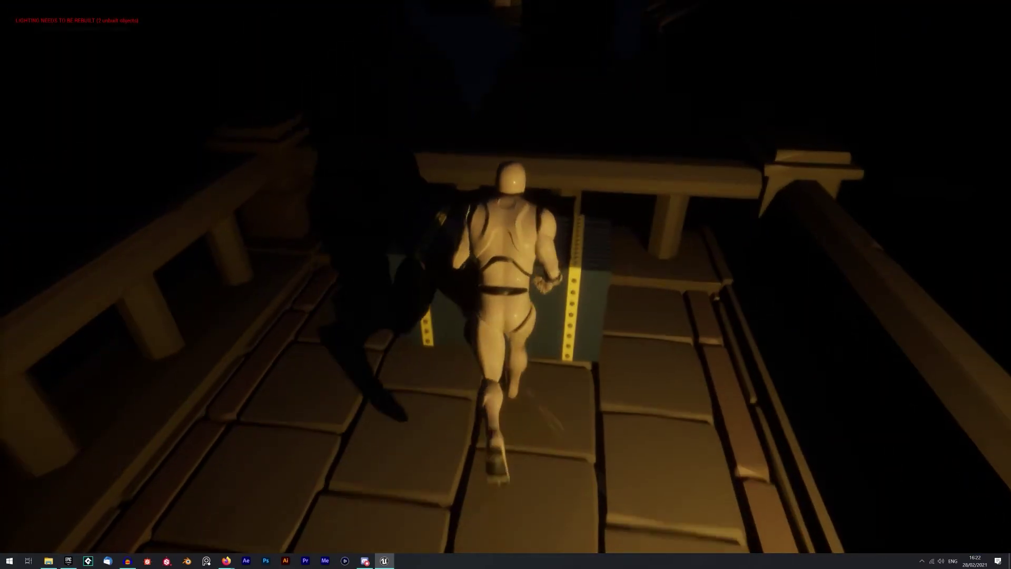
{"action": "key", "text": "e"}
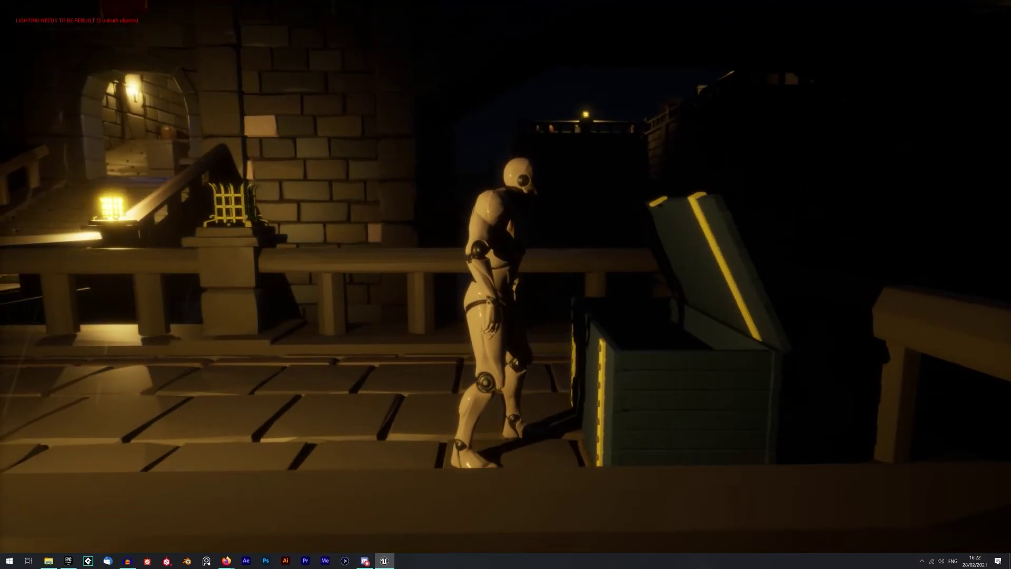
Step: Run the character back along the walkway and up the inner staircases to the arched double doors
{"action": "key", "text": "w"}
{"action": "key", "text": "w"}
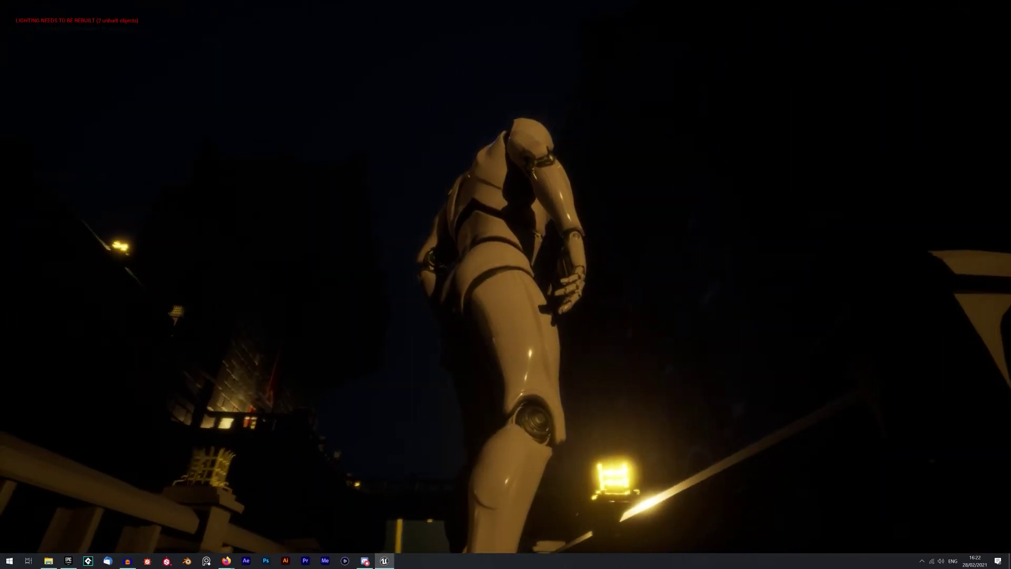
{"action": "key", "text": "w"}
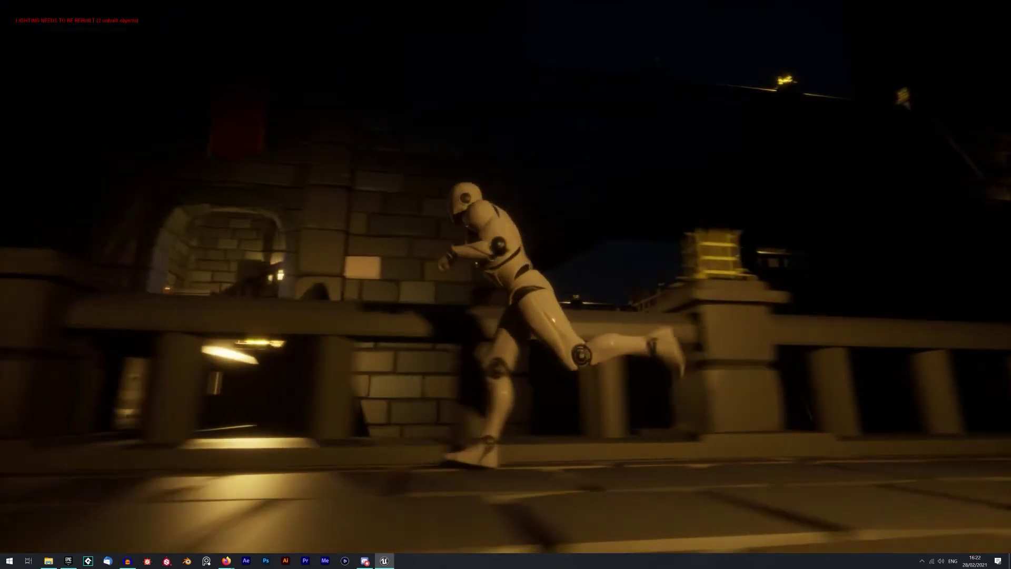
{"action": "key", "text": "w"}
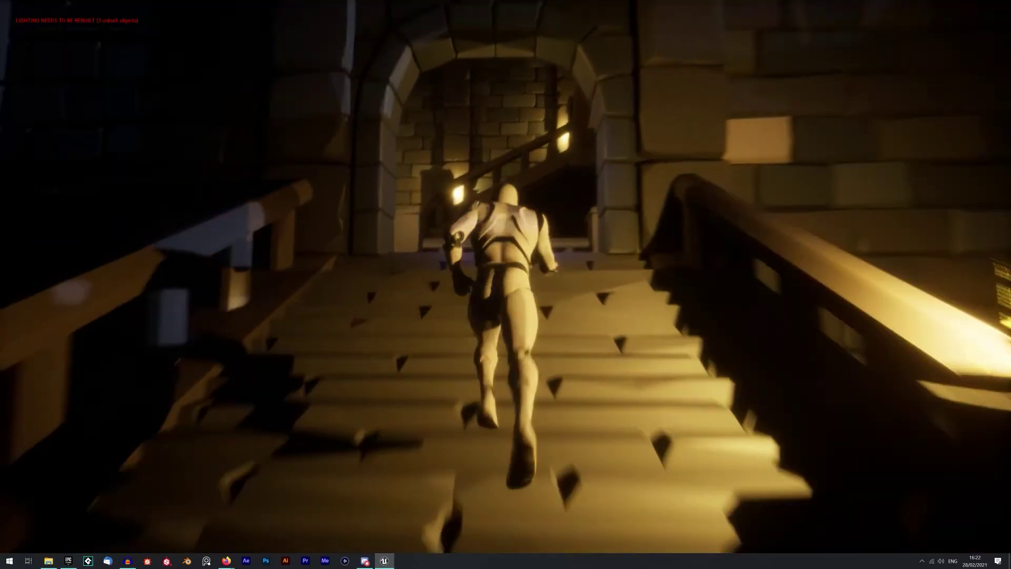
{"action": "key", "text": "w"}
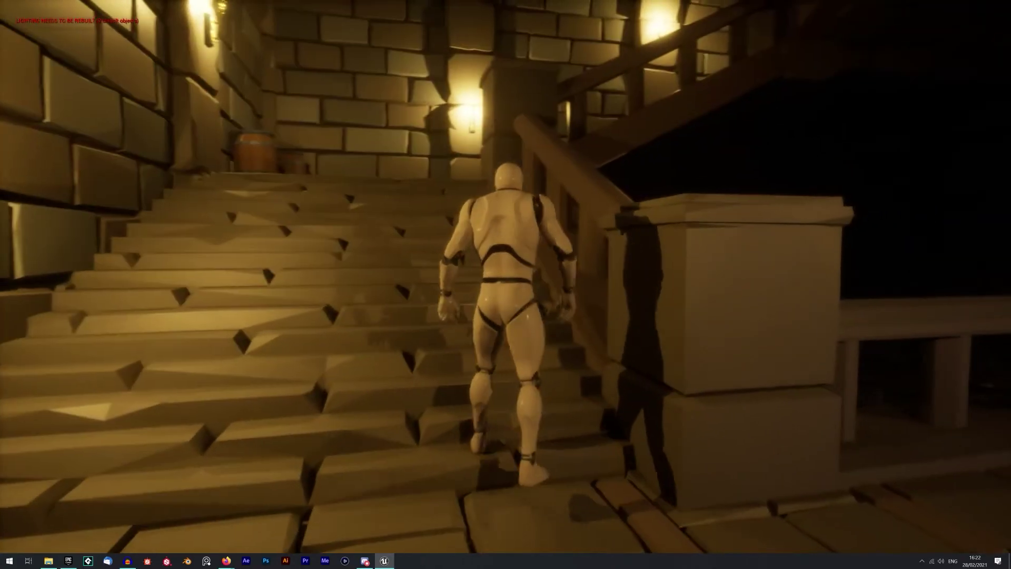
{"action": "key", "text": "w"}
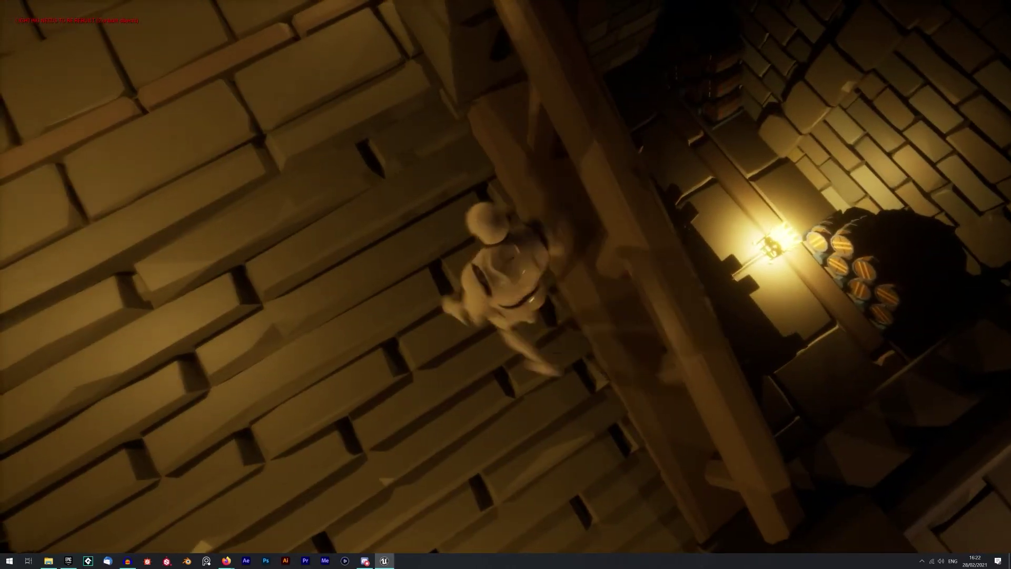
{"action": "key", "text": "w"}
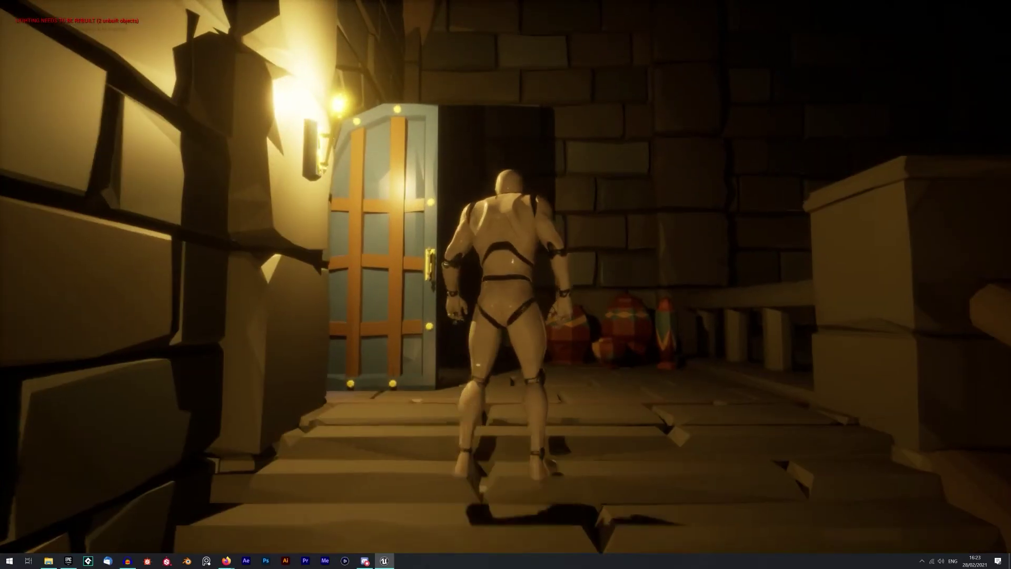
Step: Move the character in and out of the arched doorway to test how the double doors open and close
{"action": "key", "text": "w"}
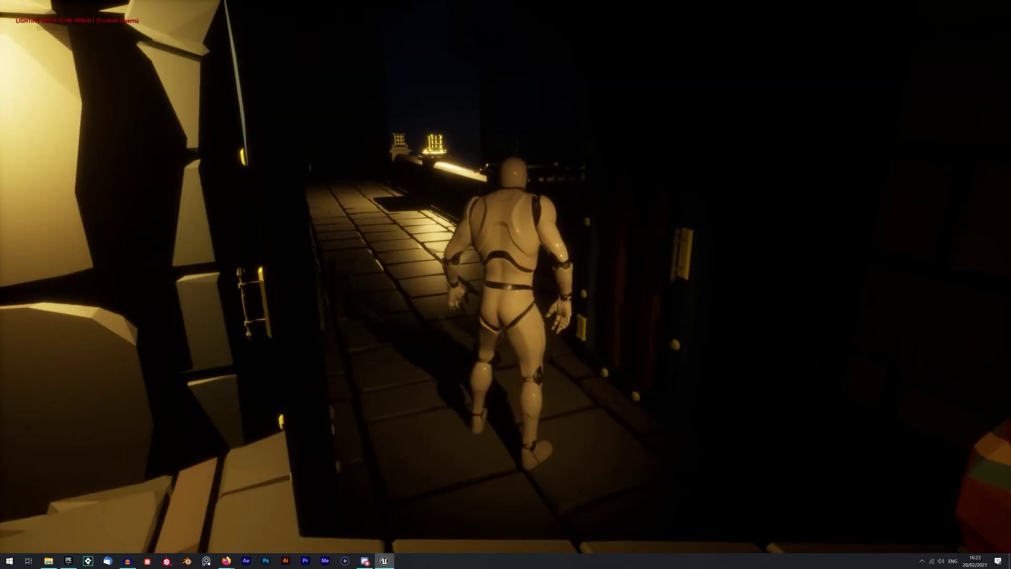
{"action": "key", "text": "s"}
{"action": "key", "text": "w"}
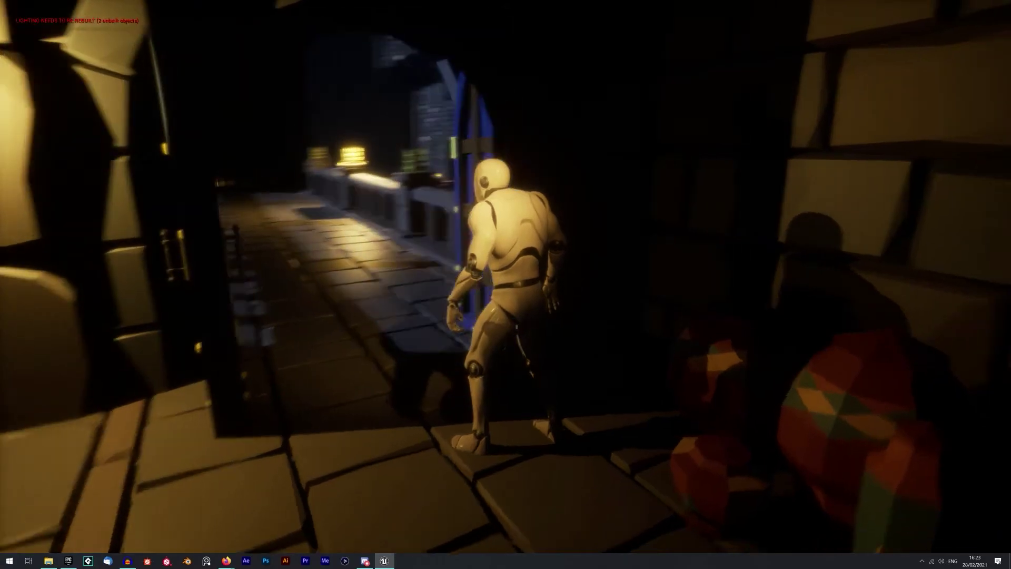
{"action": "key", "text": "w"}
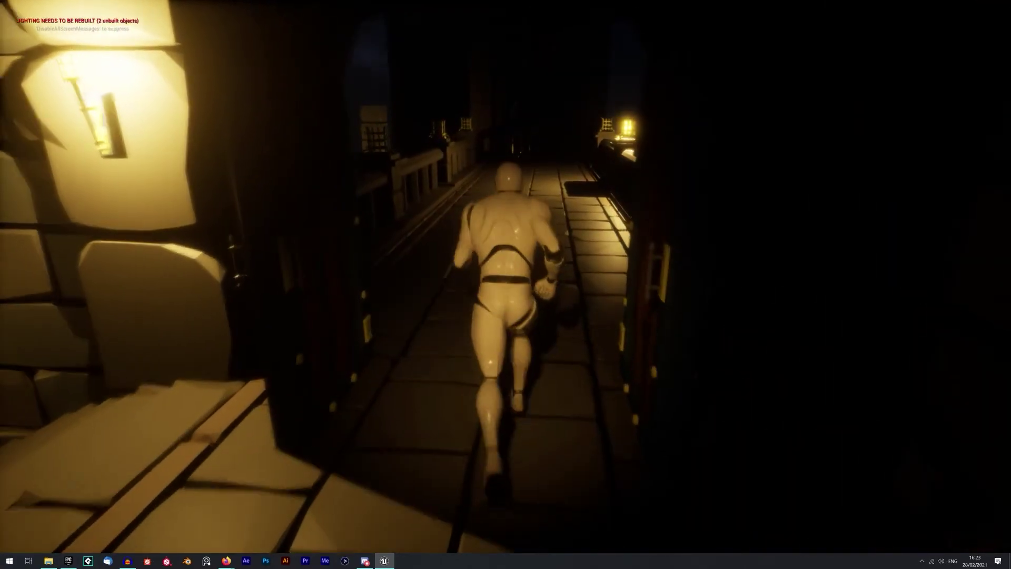
{"action": "key", "text": "s"}
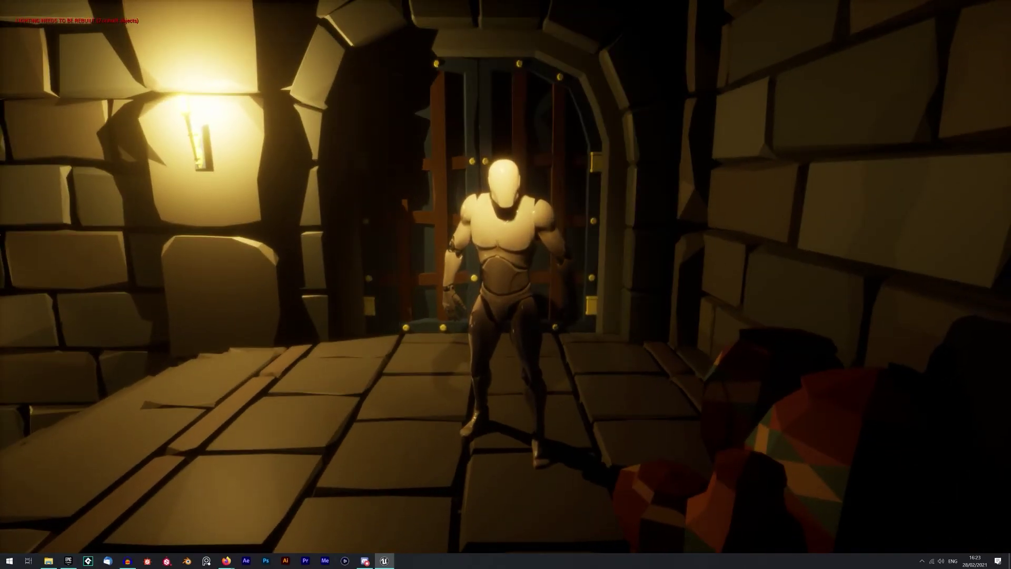
Step: Open the double doors again and run the character through them along the dark railed bridge to its far end
{"action": "key", "text": "w"}
{"action": "key", "text": "e"}
{"action": "key", "text": "s"}
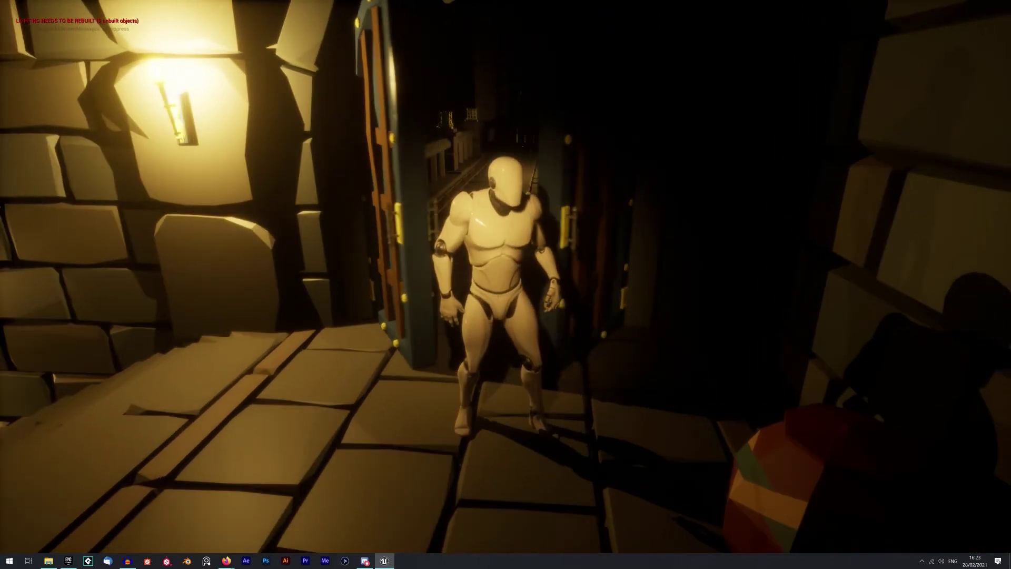
{"action": "key", "text": "w"}
{"action": "key", "text": "w"}
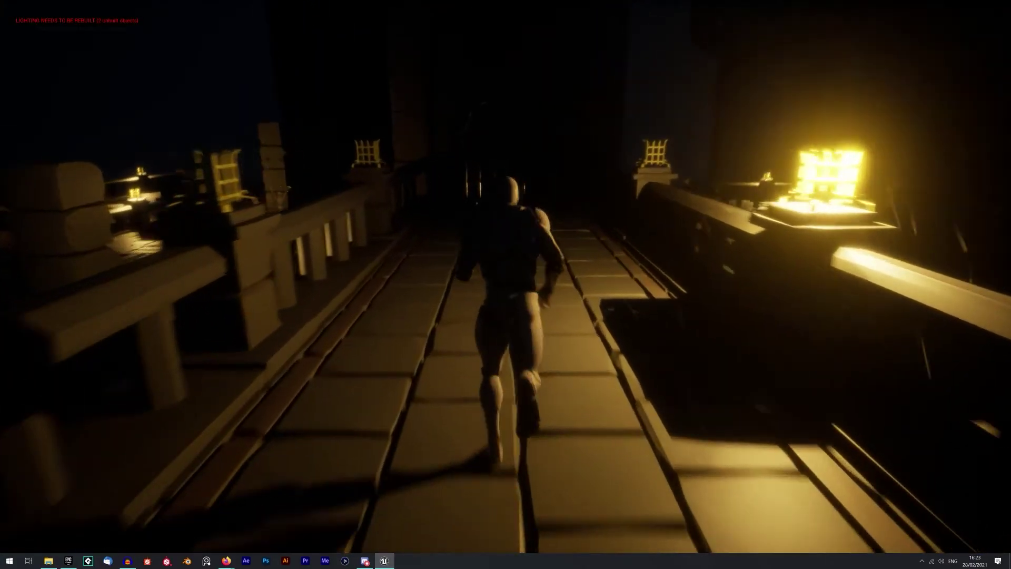
{"action": "key", "text": "w"}
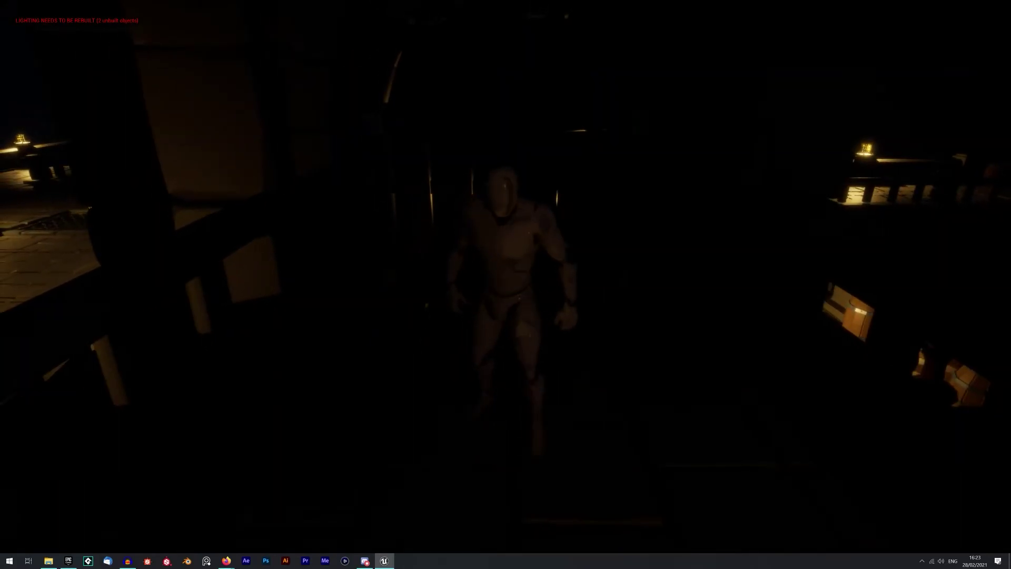
Step: Run the character off the dark bridge and along the brazier-lit walkway to the portcullis gate
{"action": "key", "text": "w"}
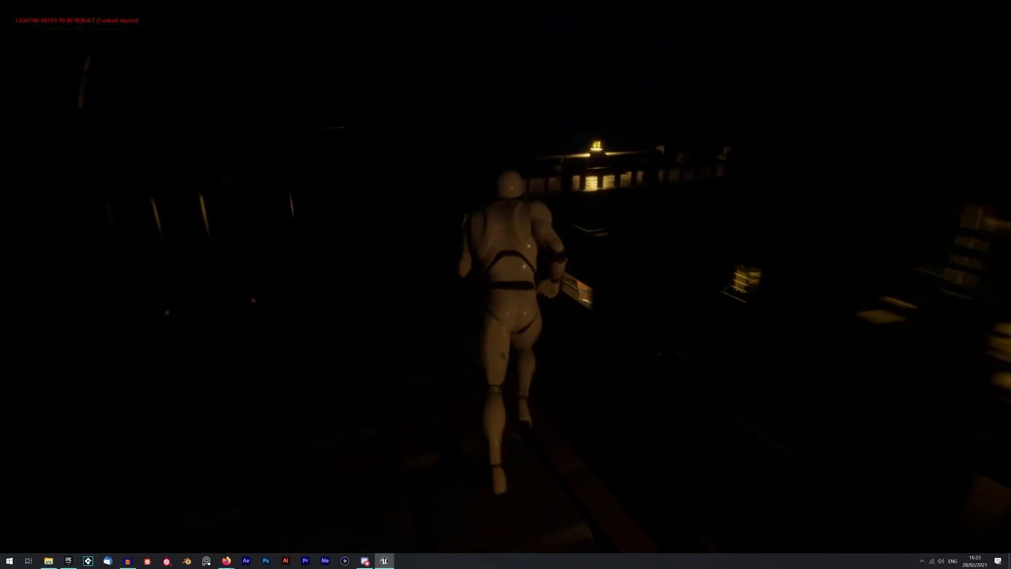
{"action": "key", "text": "w"}
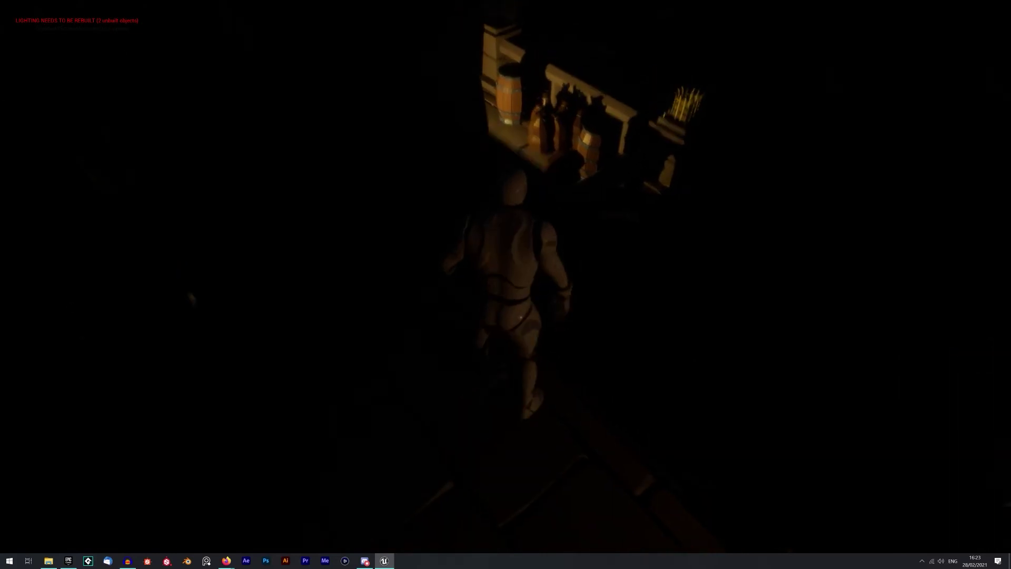
{"action": "key", "text": "w"}
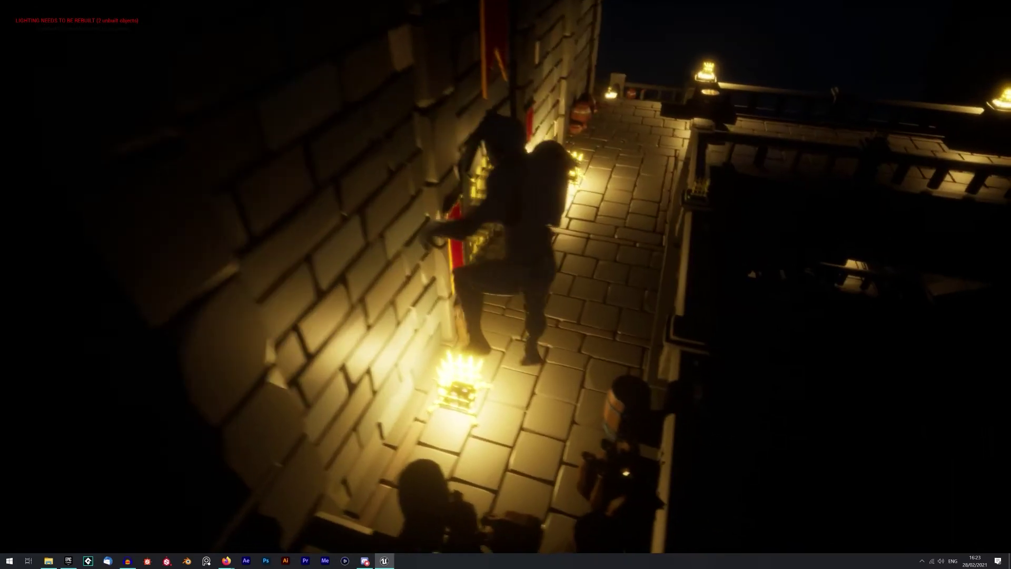
{"action": "key", "text": "w"}
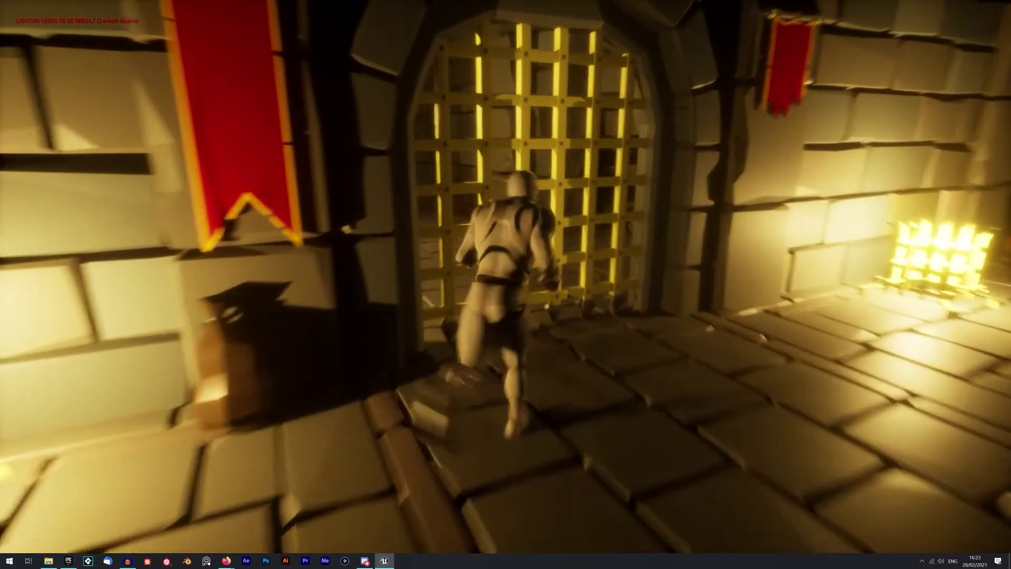
Step: Run the character through the torch-lit stair hall and out across the terrace to its stone railing
{"action": "key", "text": "w"}
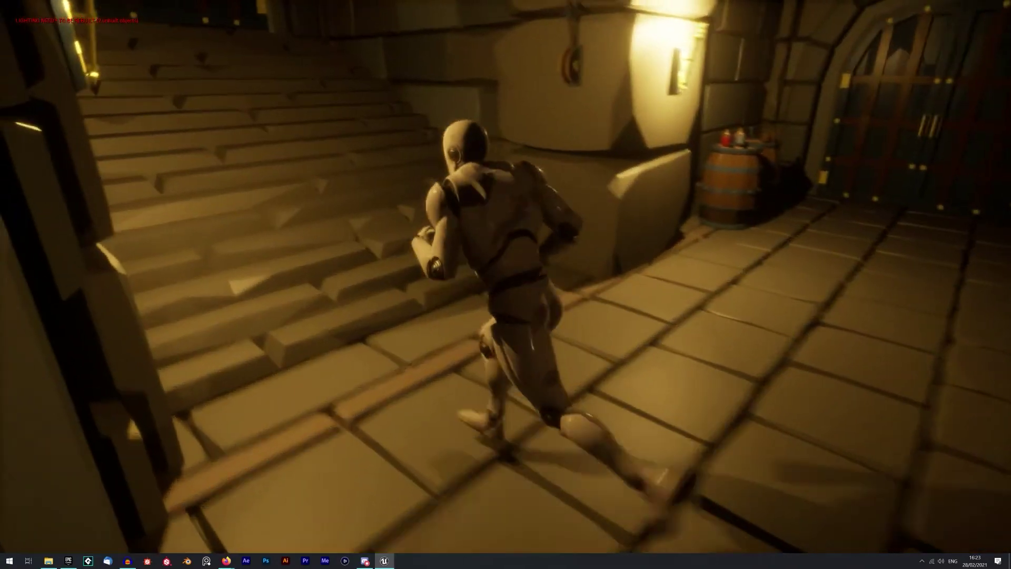
{"action": "key", "text": "w"}
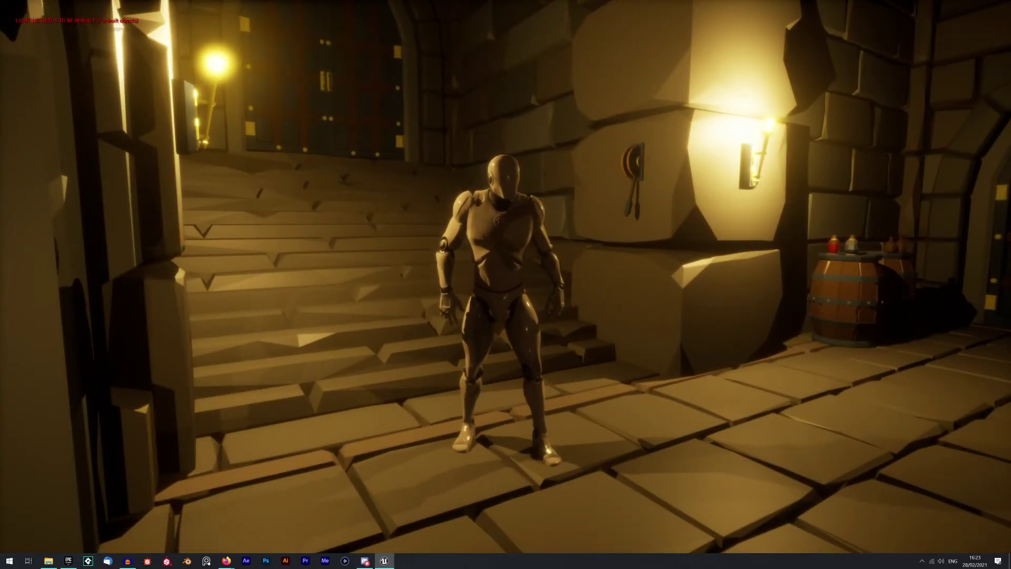
{"action": "key", "text": "w"}
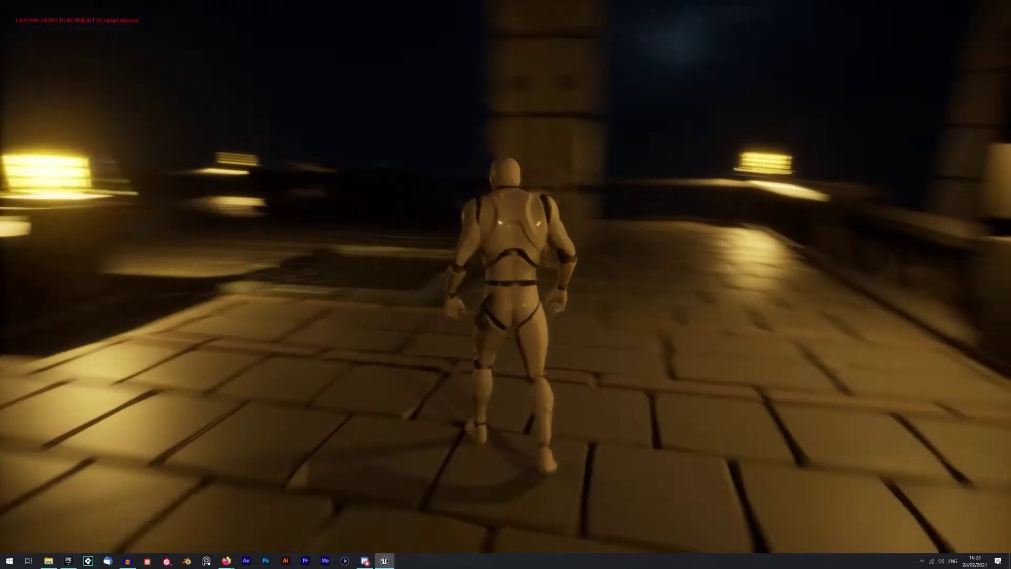
{"action": "key", "text": "w"}
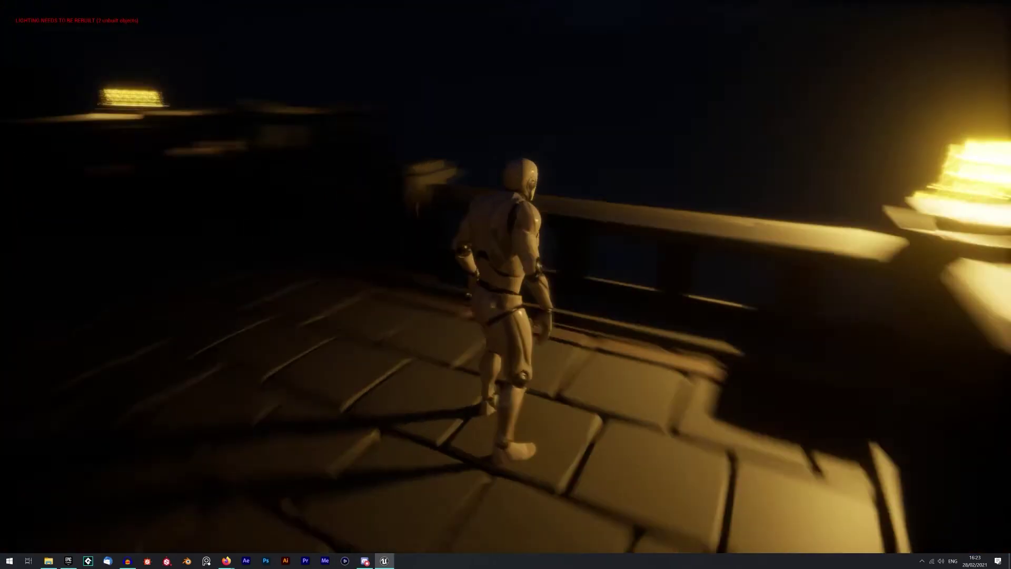
{"action": "key", "text": "w"}
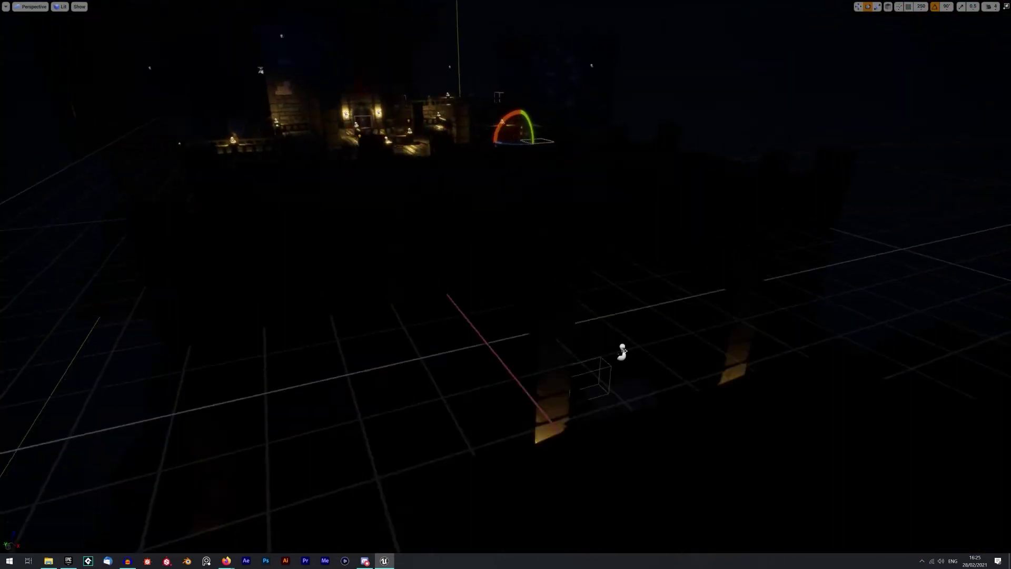
Step: Restore the full editor layout from the immersive viewport and select the Ultra_Dynamic_Weather actor
{"action": "right_click_drag", "start_coordinate": [505, 285], "coordinate": [64, 199]}
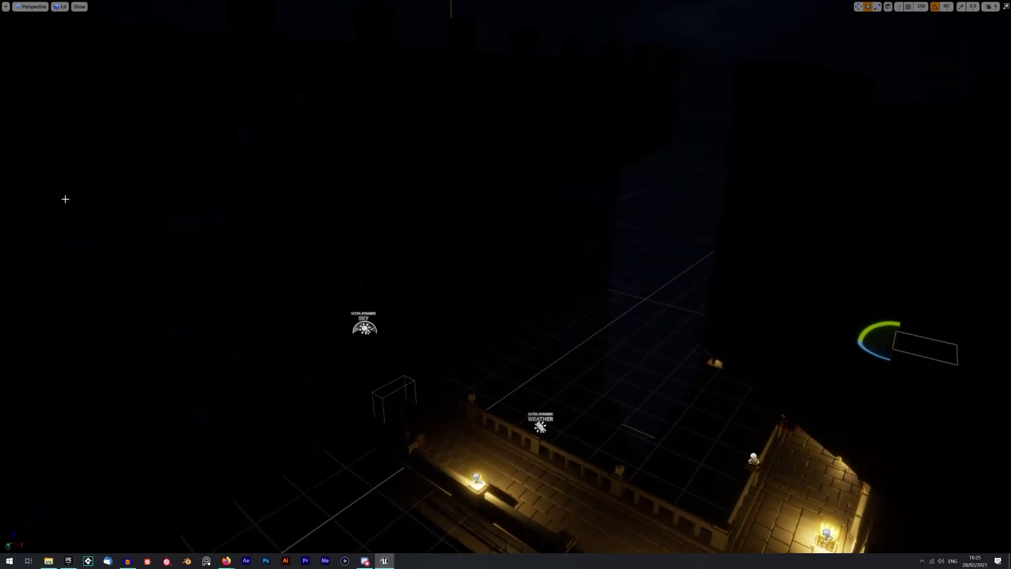
{"action": "left_click", "coordinate": [430, 149]}
{"action": "key", "text": "F11"}
{"action": "right_click_drag", "start_coordinate": [434, 152], "coordinate": [530, 99]}
{"action": "left_click", "coordinate": [528, 129]}
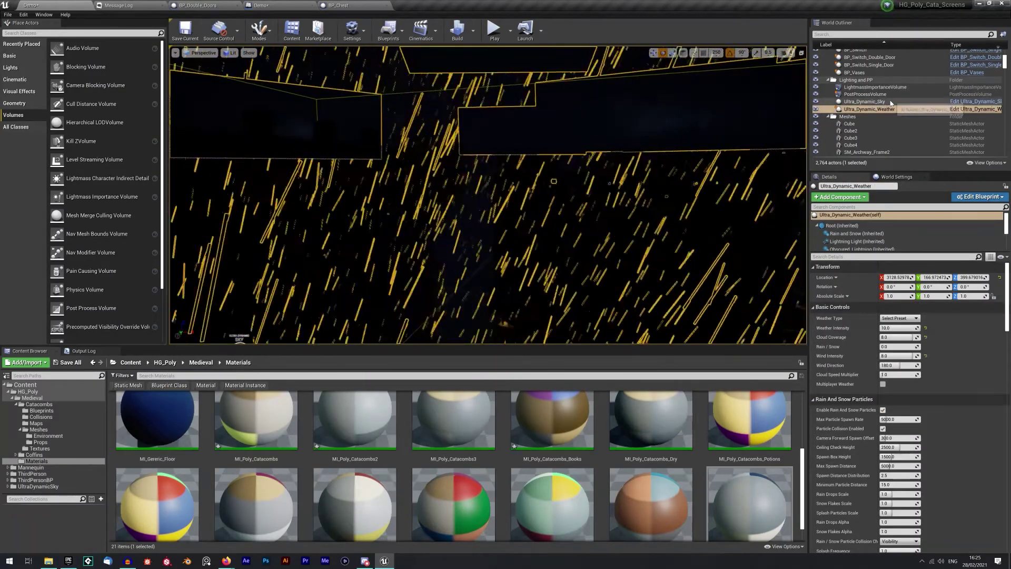
Step: Try toggling the visibility of the weather and sky actors and lowering the sky's Time Of Day to about 289
{"action": "left_click", "coordinate": [816, 109]}
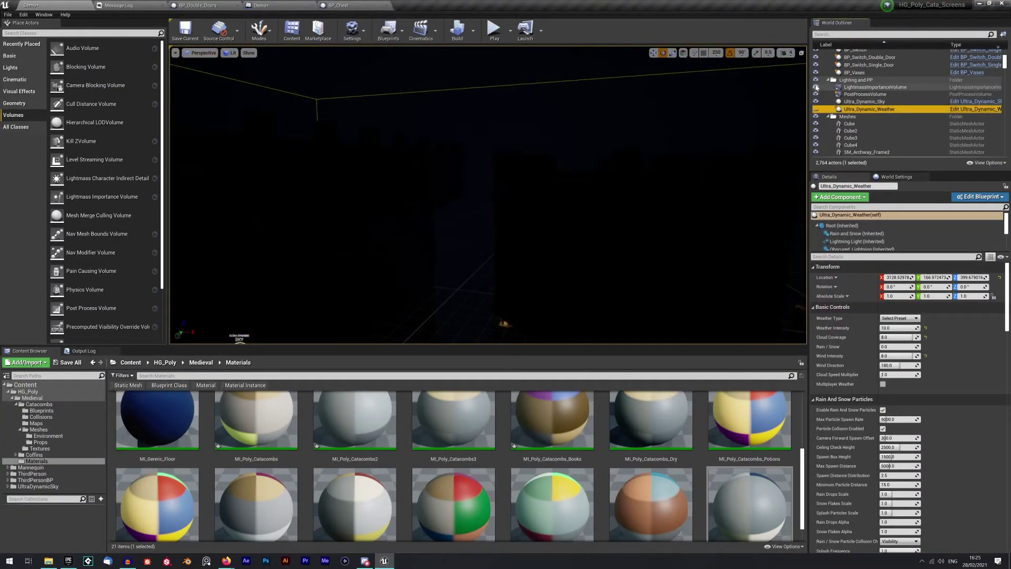
{"action": "left_click", "coordinate": [819, 87]}
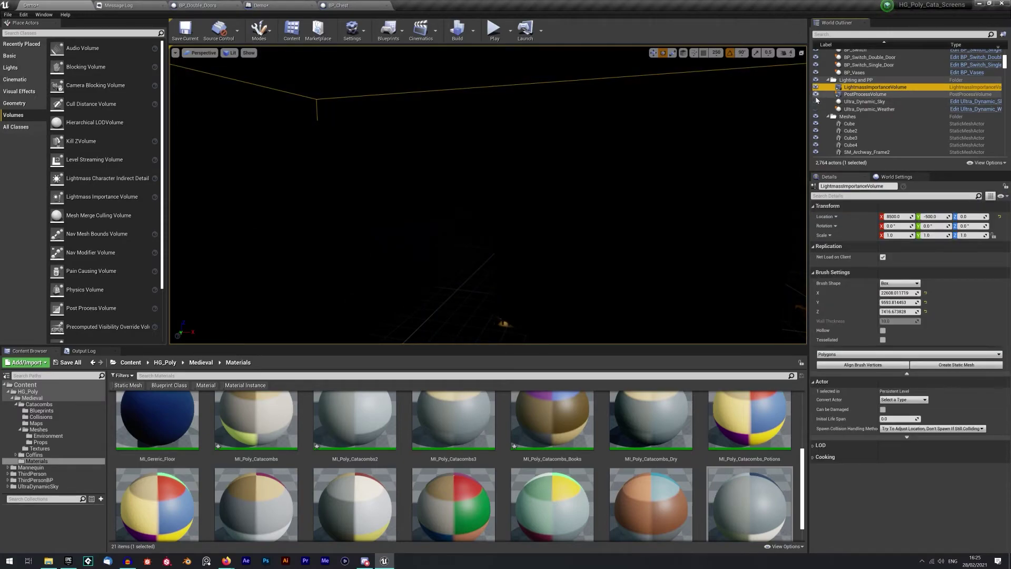
{"action": "left_click", "coordinate": [842, 102]}
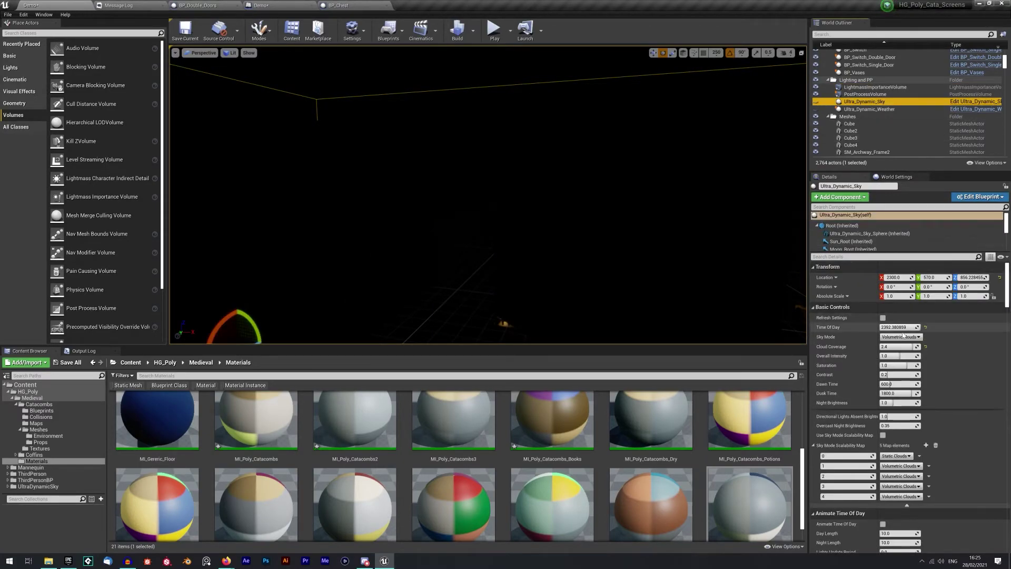
{"action": "left_click_drag", "start_coordinate": [895, 327], "coordinate": [816, 327]}
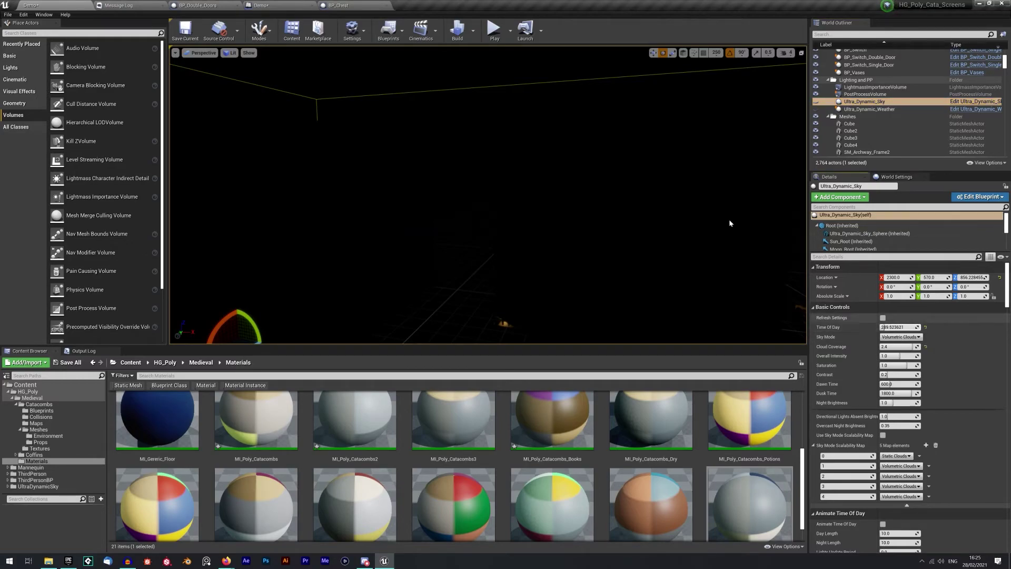
Step: Turn off realtime rendering in the viewport and make the Ultra_Dynamic_Sky and Ultra_Dynamic_Weather actors visible
{"action": "left_click", "coordinate": [175, 52]}
{"action": "left_click", "coordinate": [196, 69]}
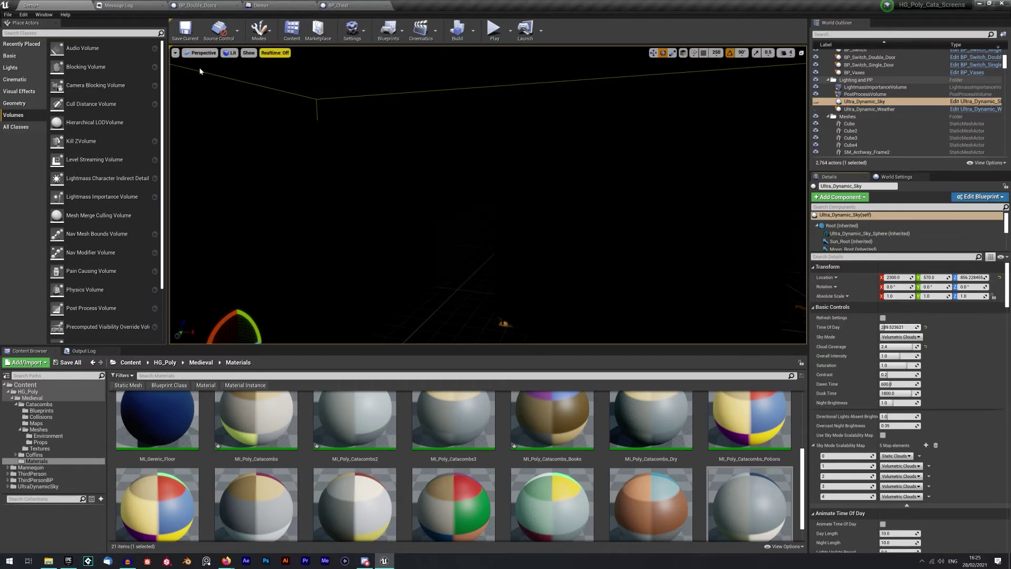
{"action": "left_click_drag", "start_coordinate": [472, 143], "coordinate": [671, 279]}
{"action": "right_click_drag", "start_coordinate": [488, 195], "coordinate": [595, 181]}
{"action": "left_click", "coordinate": [816, 102]}
{"action": "left_click", "coordinate": [816, 109]}
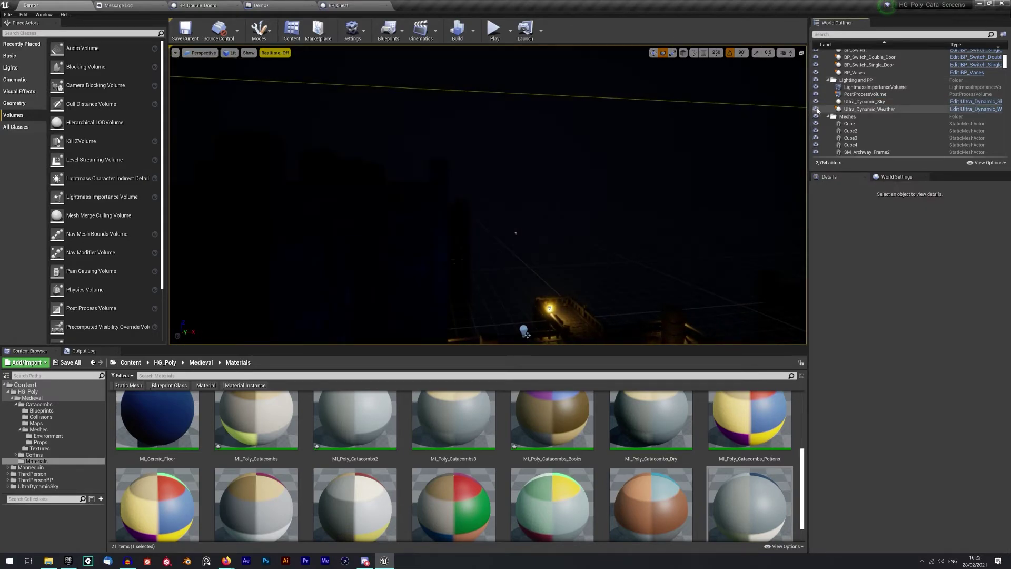
Step: Apply a weather preset to Ultra_Dynamic_Weather with weather intensity 0.0, cloud coverage 0.0 and wind intensity 2.0
{"action": "left_click", "coordinate": [869, 101]}
{"action": "left_click", "coordinate": [869, 109]}
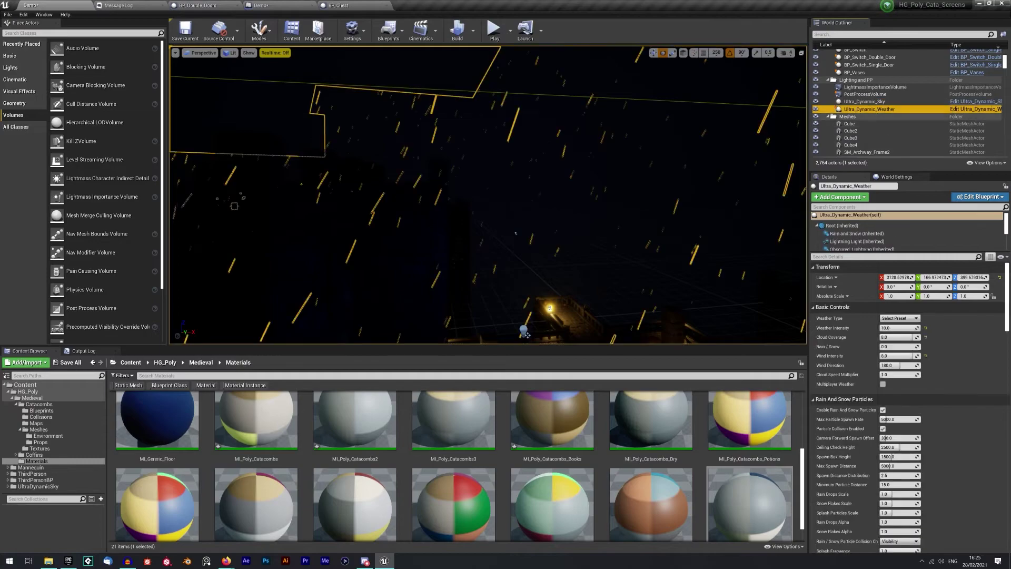
{"action": "left_click", "coordinate": [900, 318]}
{"action": "left_click", "coordinate": [900, 327]}
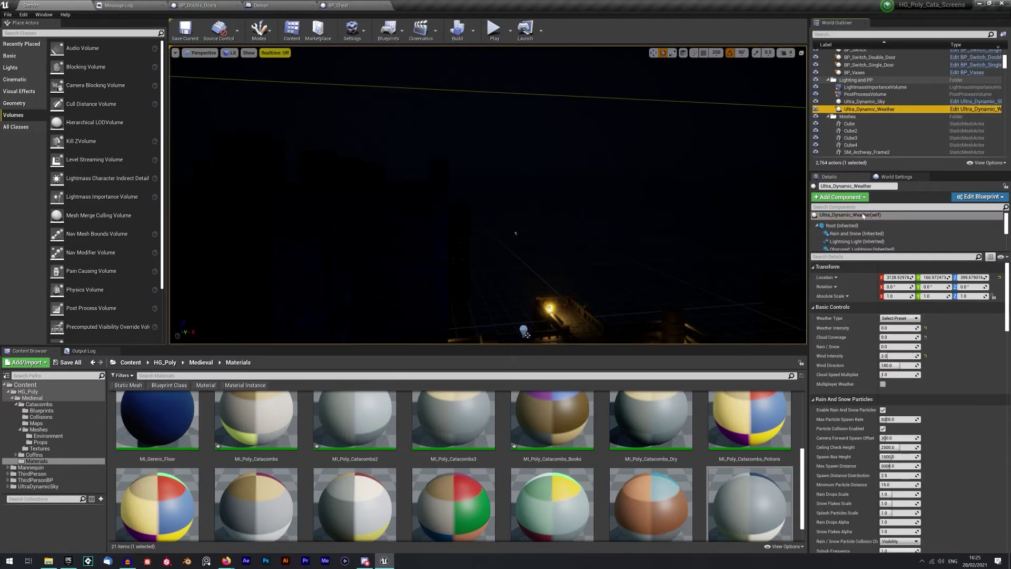
Step: Set the Time Of Day of Ultra_Dynamic_Sky to about 823 to light the castle with daylight
{"action": "left_click", "coordinate": [869, 101]}
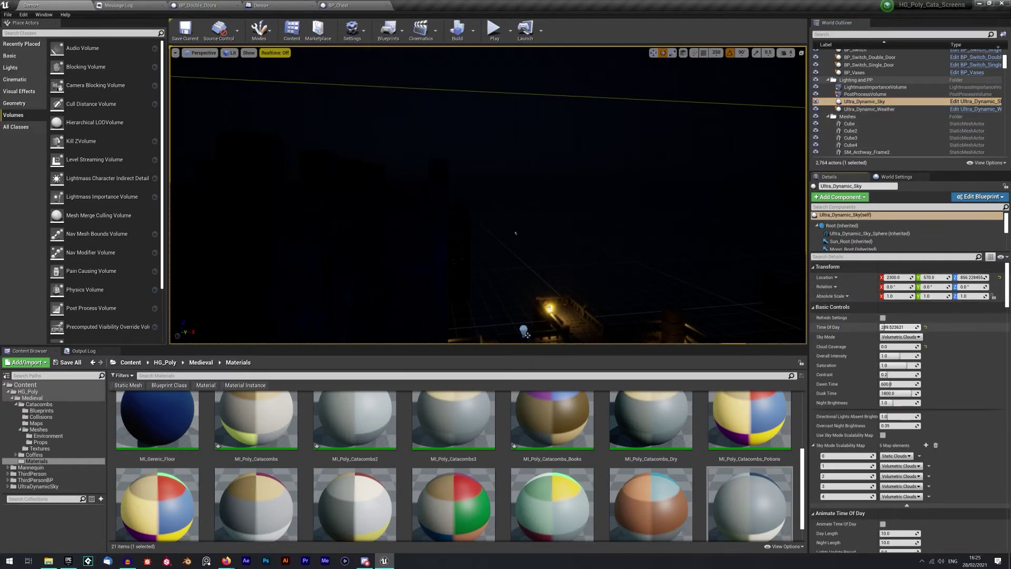
{"action": "left_click_drag", "start_coordinate": [896, 327], "coordinate": [916, 327]}
{"action": "right_click_drag", "start_coordinate": [700, 216], "coordinate": [785, 253]}
{"action": "mouse_move", "coordinate": [895, 327]}
{"action": "left_mouse_down"}
{"action": "mouse_move", "coordinate": [885, 327]}
{"action": "mouse_move", "coordinate": [894, 327]}
{"action": "left_mouse_up"}
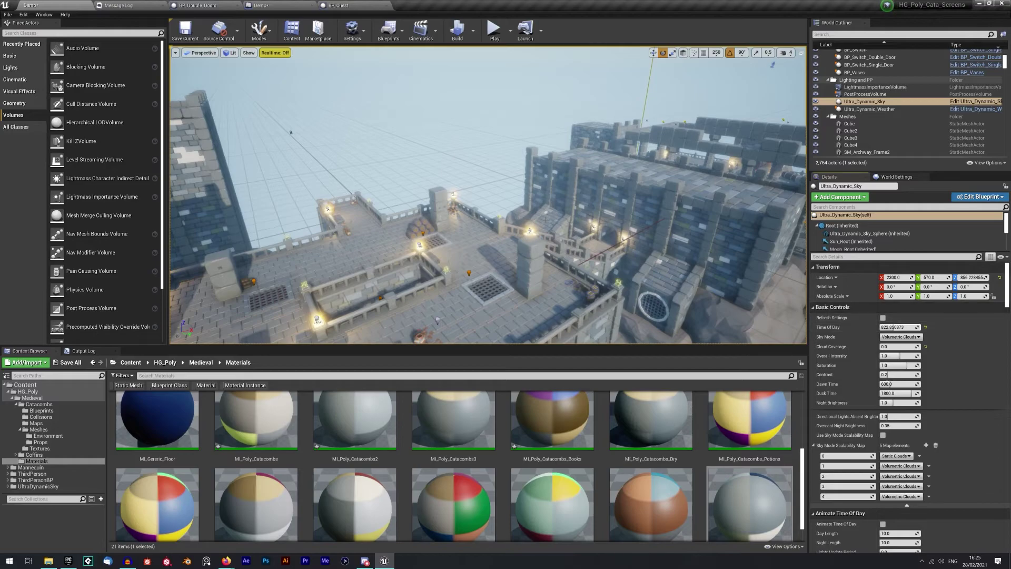
Step: Select together the wall, ledge and stone pillar meshes forming one section of the castle's battlement to show its modular pieces
{"action": "key", "text": "w"}
{"action": "right_click_drag", "start_coordinate": [632, 211], "coordinate": [513, 163]}
{"action": "left_click", "coordinate": [461, 257]}
{"action": "left_click", "coordinate": [486, 171], "text": "ctrl"}
{"action": "left_click", "coordinate": [474, 153], "text": "ctrl"}
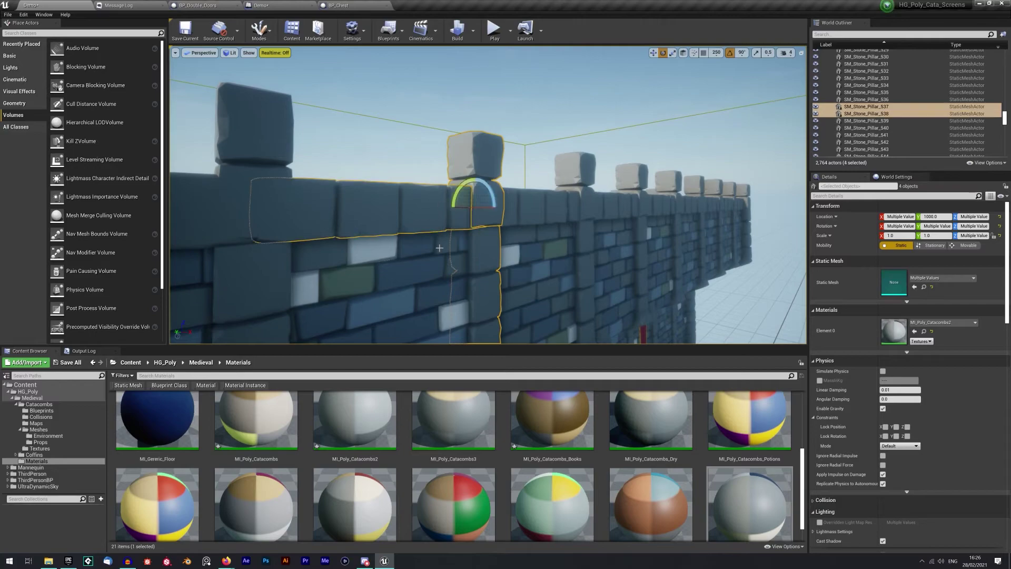
{"action": "left_click", "coordinate": [358, 210], "text": "ctrl"}
{"action": "right_click_drag", "start_coordinate": [358, 211], "coordinate": [345, 202]}
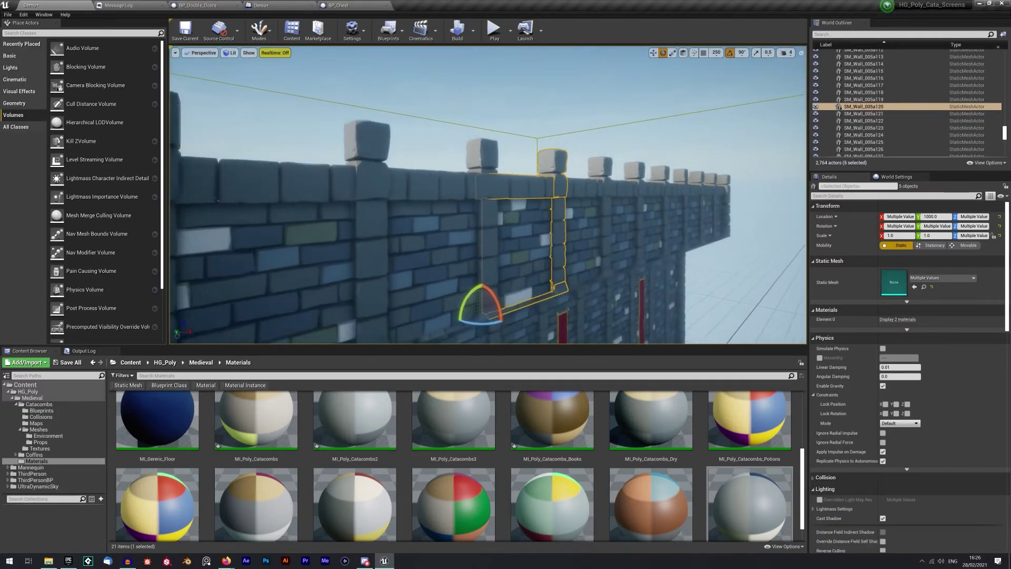
{"action": "left_click", "coordinate": [463, 265], "text": "ctrl"}
{"action": "left_click", "coordinate": [486, 202], "text": "ctrl"}
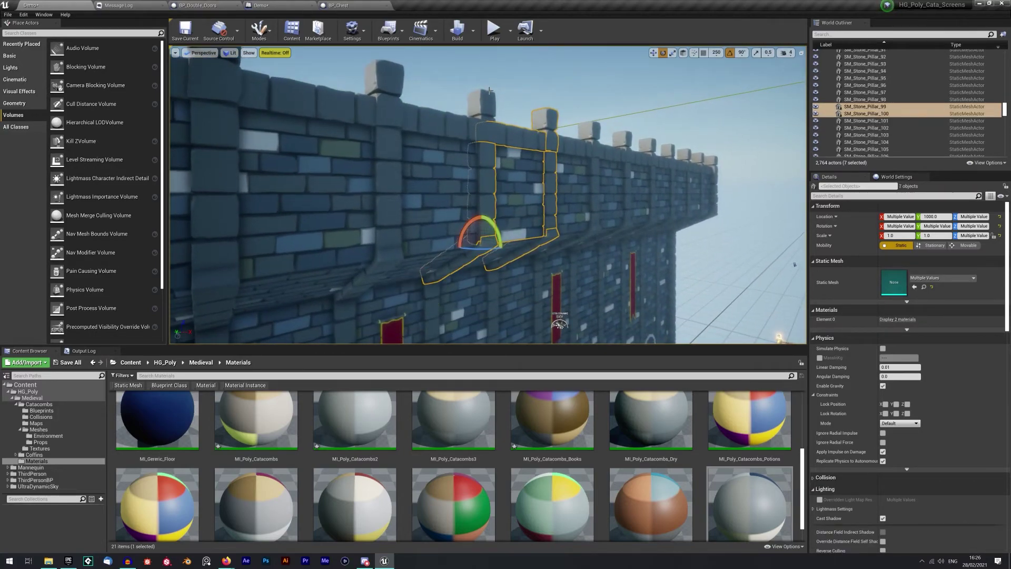
{"action": "left_click", "coordinate": [509, 117], "text": "ctrl"}
Step: Select single stone pillars on the tower and lower walls and a corridor archway with walls to examine how they are assembled
{"action": "left_click", "coordinate": [483, 108]}
{"action": "right_click_drag", "start_coordinate": [482, 108], "coordinate": [595, 121]}
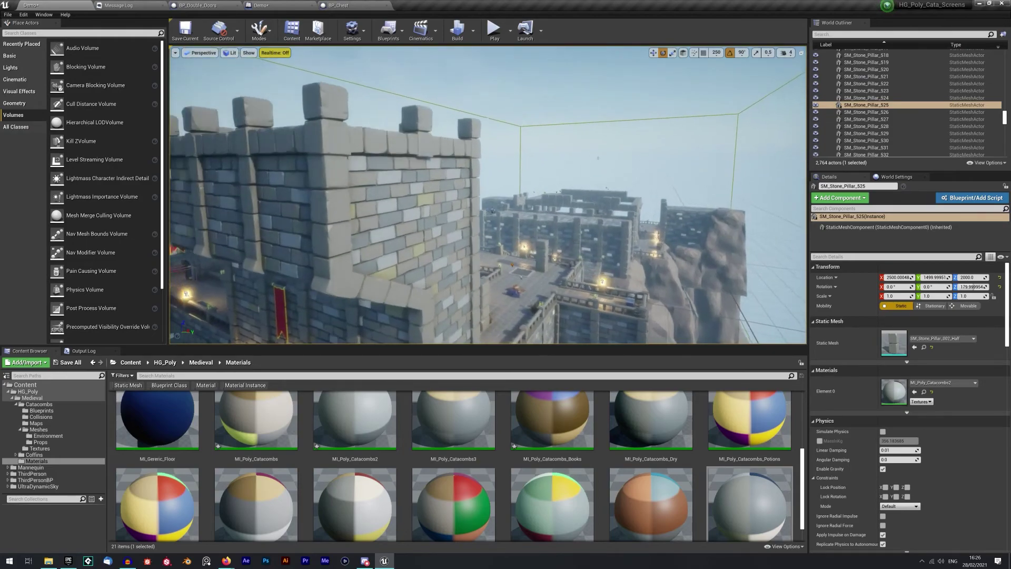
{"action": "left_click", "coordinate": [454, 253]}
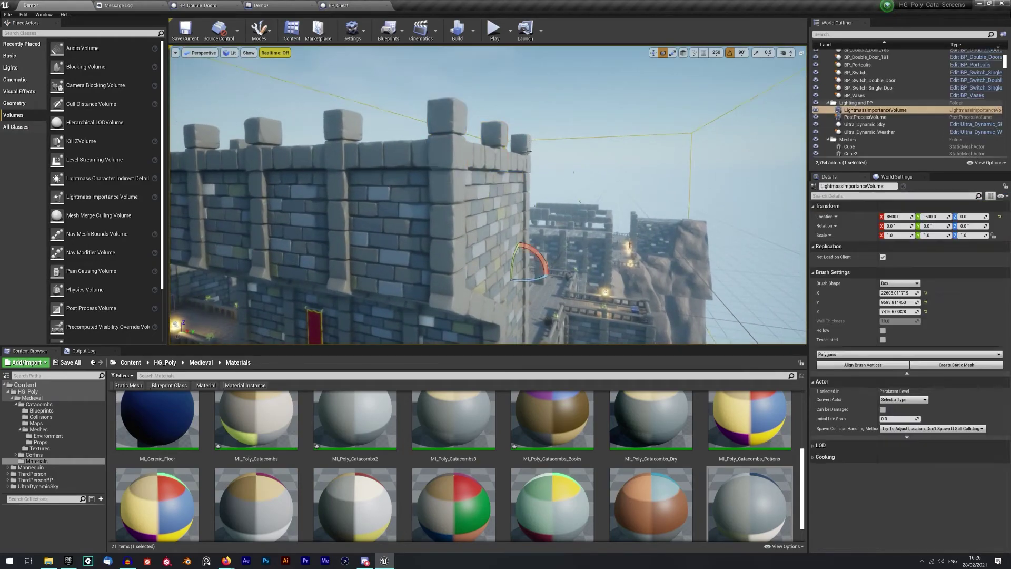
{"action": "right_click_drag", "start_coordinate": [453, 252], "coordinate": [453, 184]}
{"action": "left_click", "coordinate": [474, 226]}
{"action": "right_click_drag", "start_coordinate": [474, 227], "coordinate": [450, 213]}
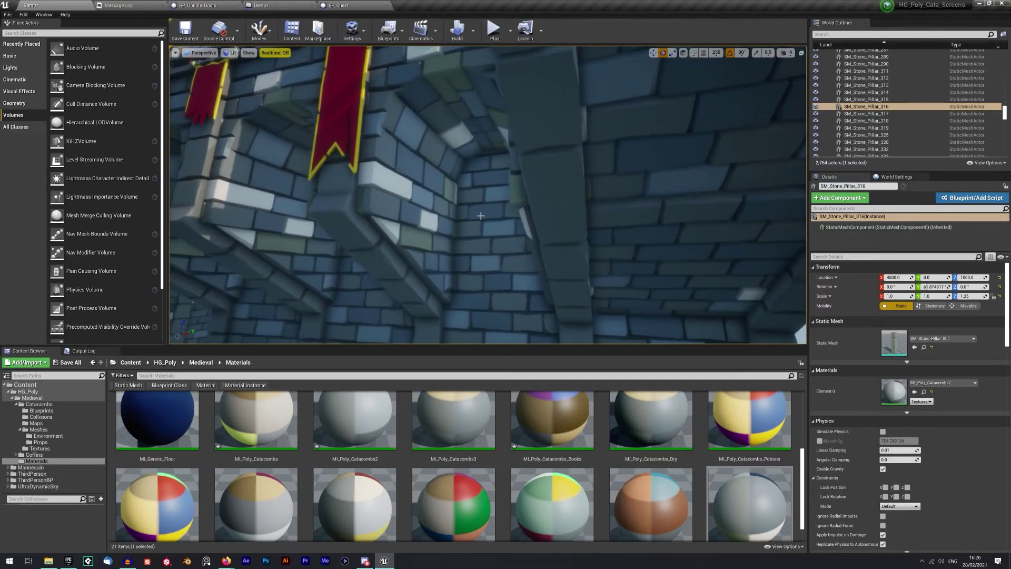
{"action": "left_click", "coordinate": [565, 159]}
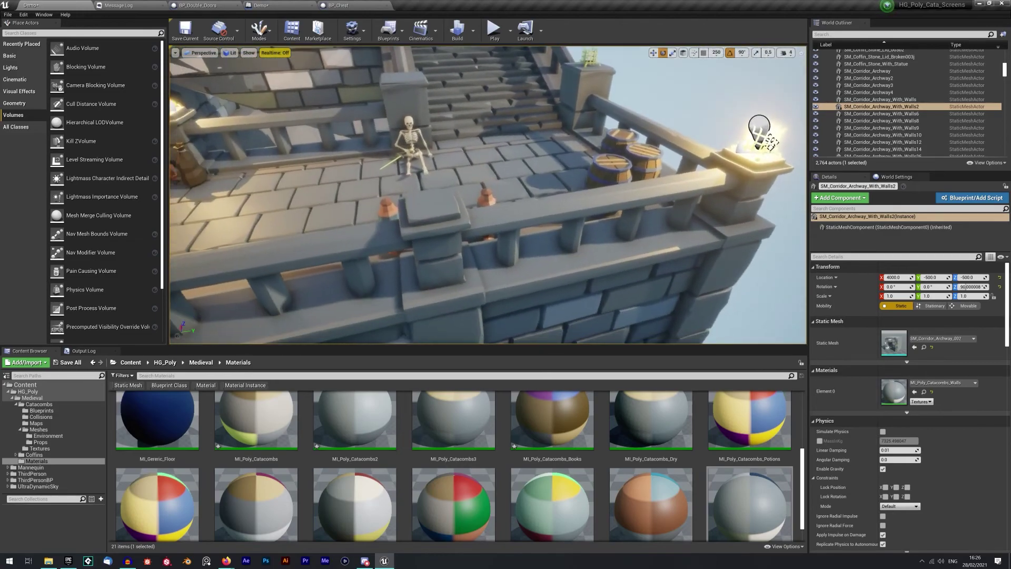
Step: Hide the rock base mesh under the castle wall to look behind it and undo the hiding
{"action": "left_click", "coordinate": [501, 199]}
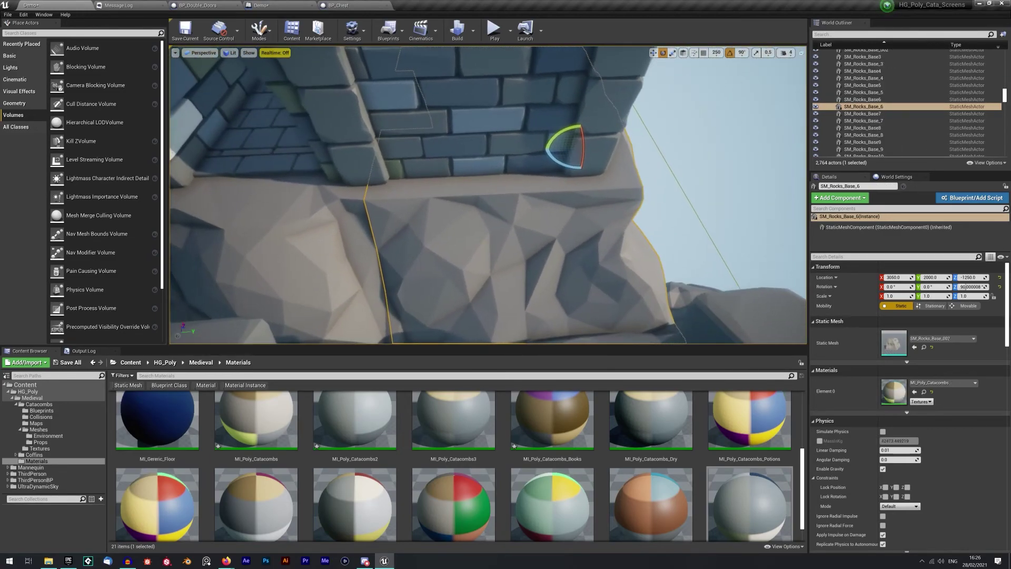
{"action": "right_click_drag", "start_coordinate": [439, 195], "coordinate": [429, 186]}
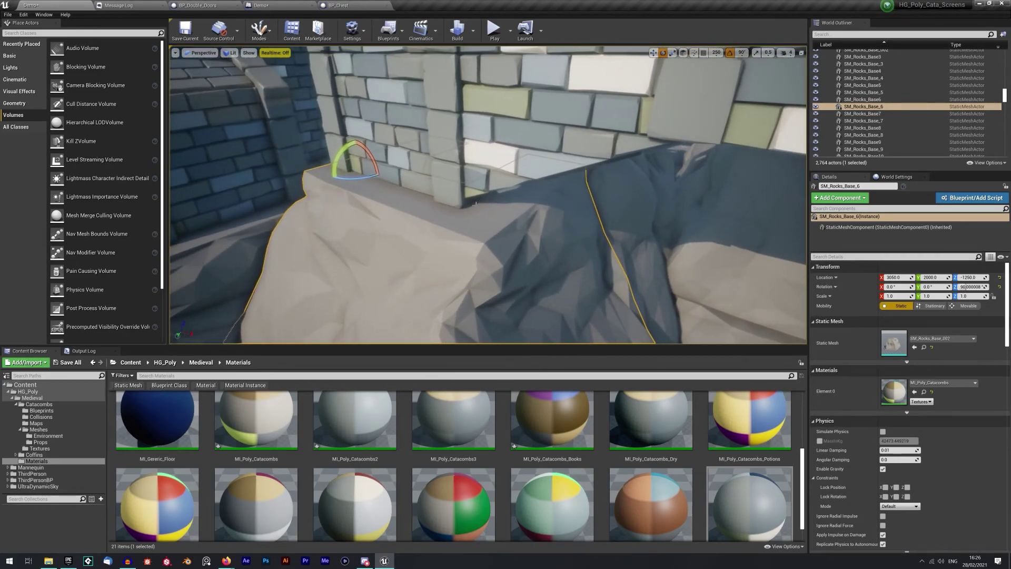
{"action": "key", "text": "h"}
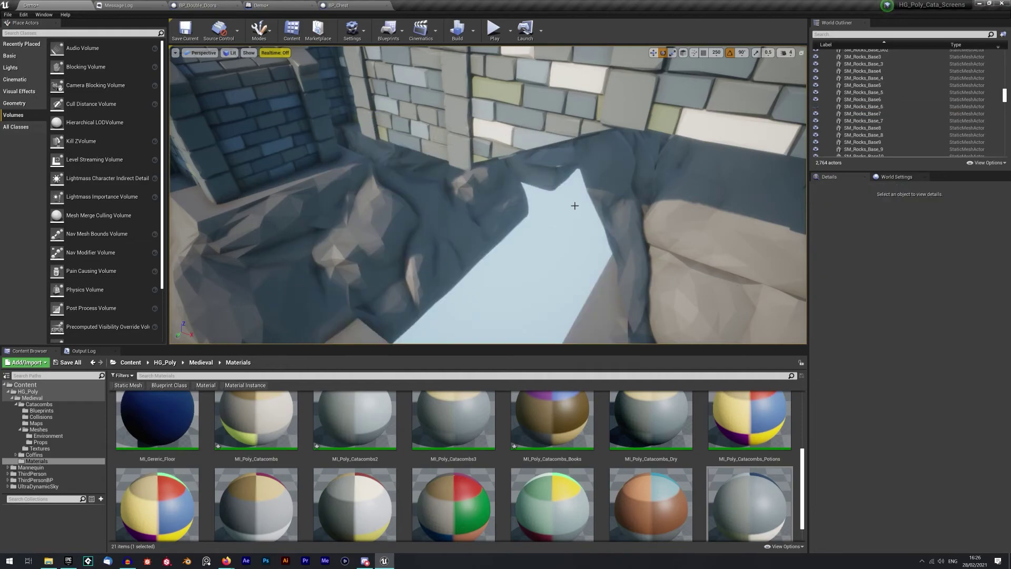
{"action": "key", "text": "ctrl+z"}
{"action": "right_click_drag", "start_coordinate": [581, 201], "coordinate": [547, 193]}
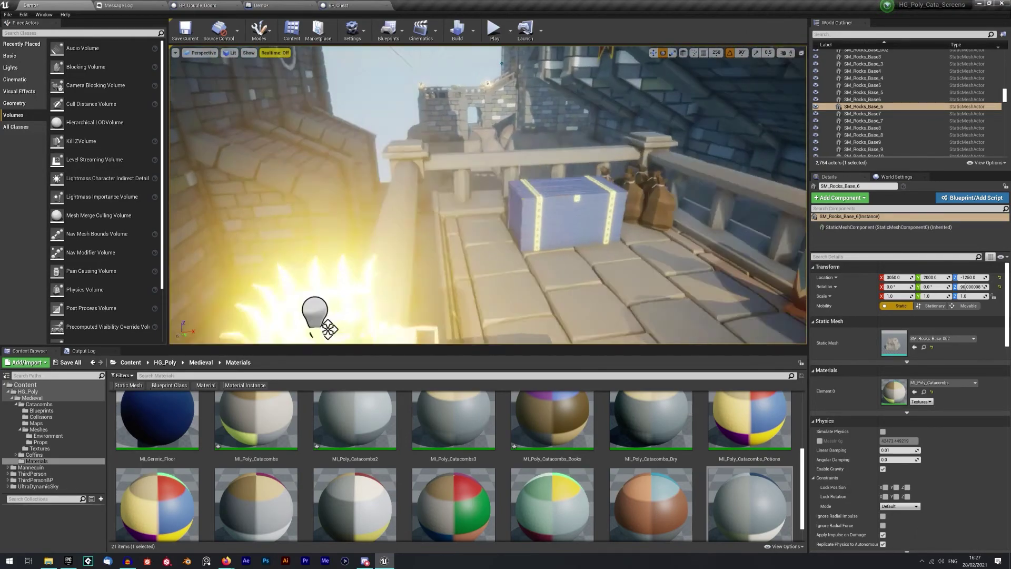
Step: Focus on the ceiling cross beams mesh, reset its scale to 1.0 to show the original size, and undo the reset
{"action": "right_click_drag", "start_coordinate": [488, 195], "coordinate": [543, 152]}
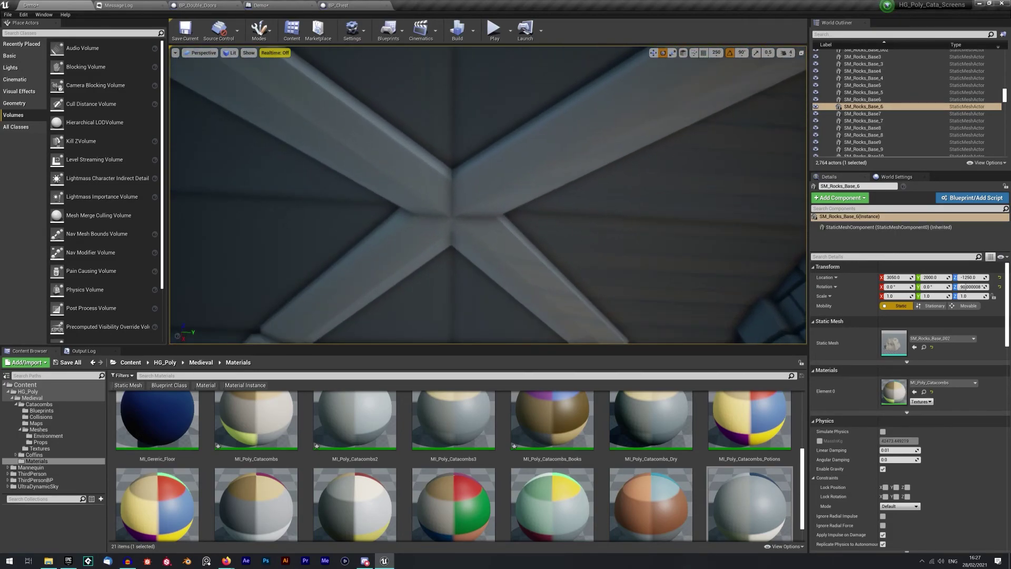
{"action": "left_click", "coordinate": [542, 152]}
{"action": "key", "text": "f"}
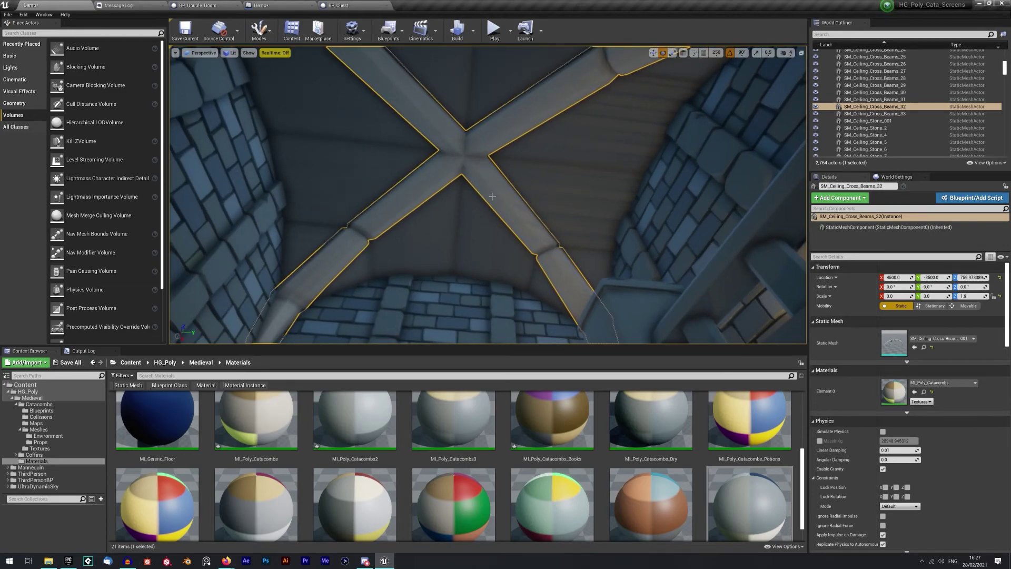
{"action": "left_click", "coordinate": [1000, 297]}
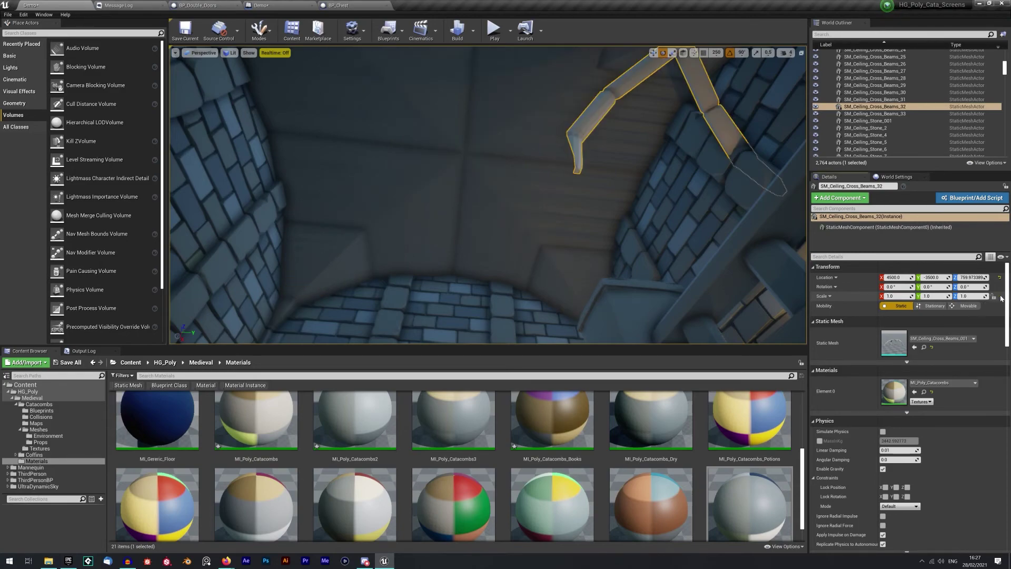
{"action": "right_click_drag", "start_coordinate": [487, 195], "coordinate": [552, 69]}
{"action": "key", "text": "ctrl+z"}
Step: Select a railing pillar on the walkway and tour the daylit terraces, stone rooftop and statue colonnade
{"action": "right_click_drag", "start_coordinate": [488, 157], "coordinate": [490, 221]}
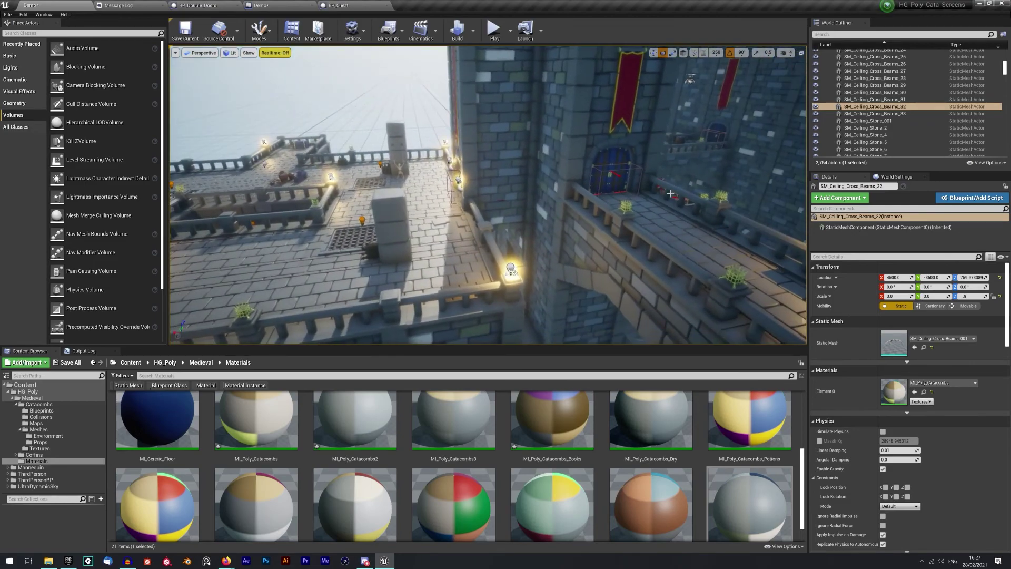
{"action": "left_click", "coordinate": [675, 190]}
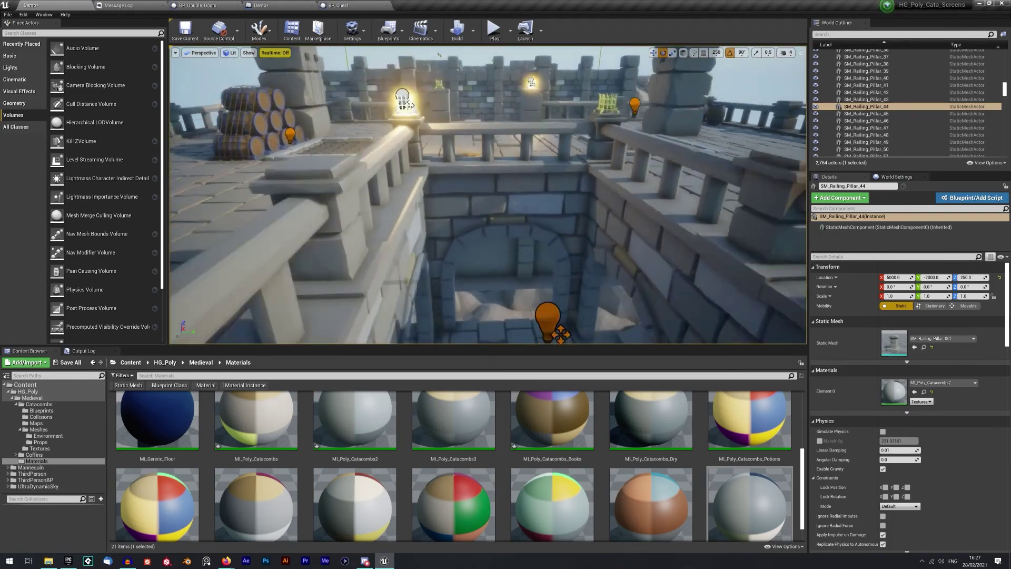
{"action": "key", "text": "s"}
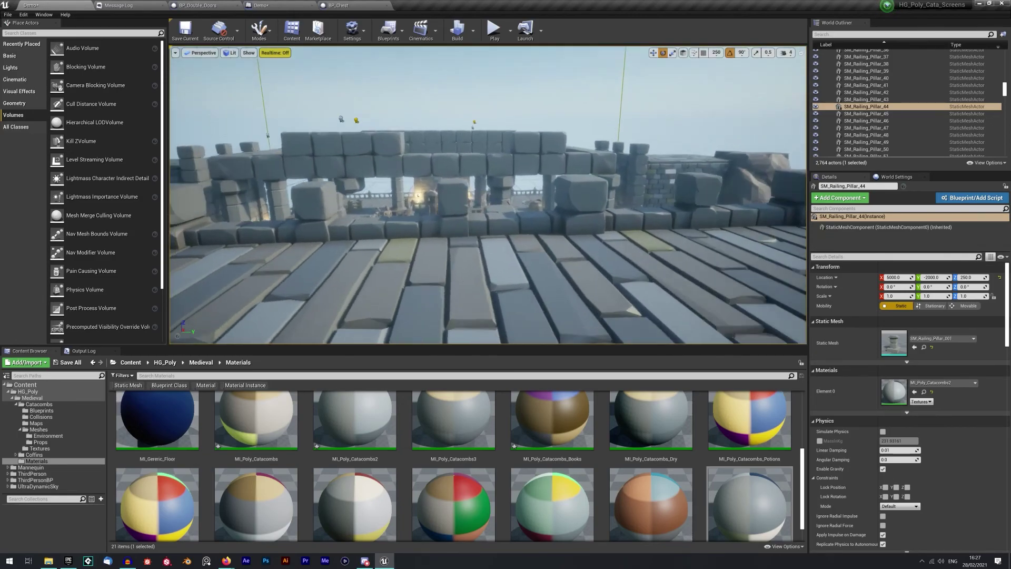
{"action": "key", "text": "w"}
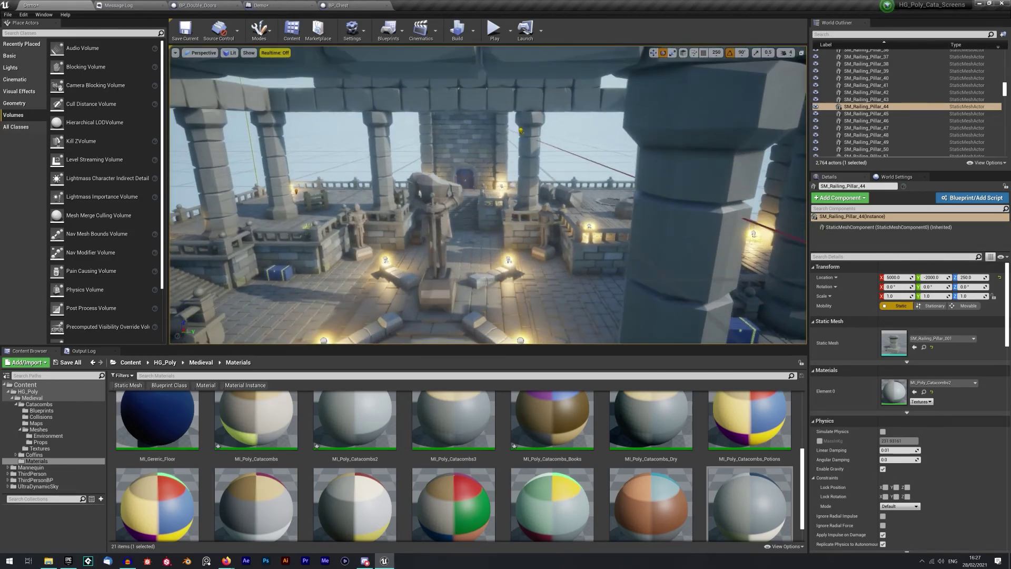
{"action": "key", "text": "w"}
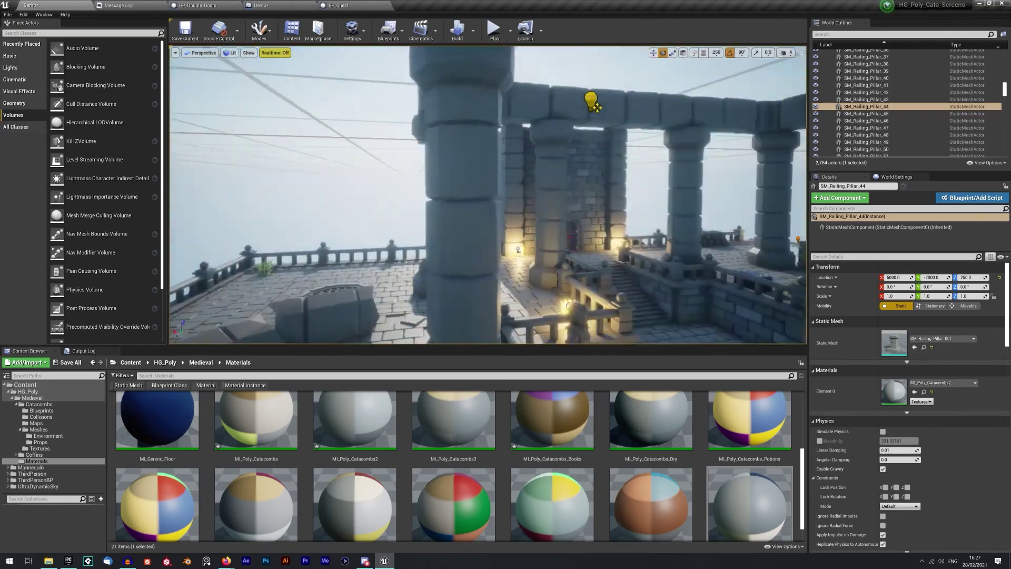